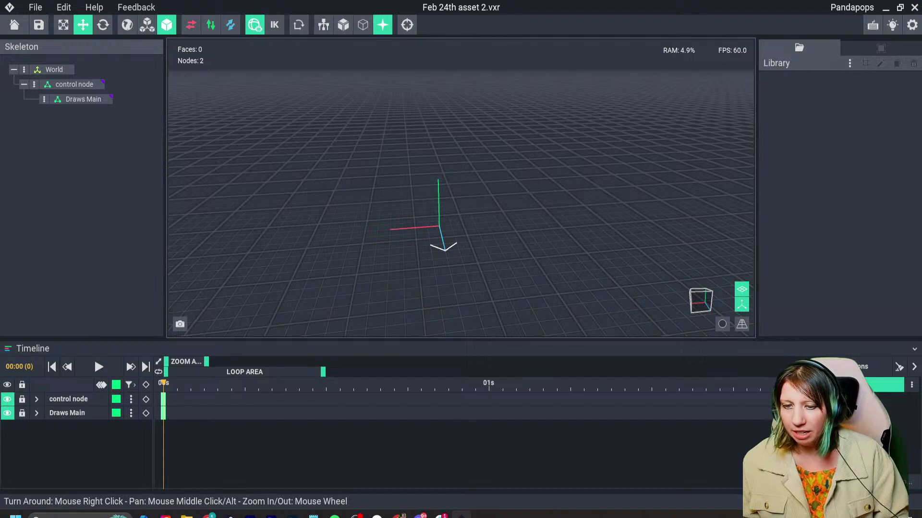
Select the Draws Main node and create a new library model named Draws.
click(73, 84)
click(83, 99)
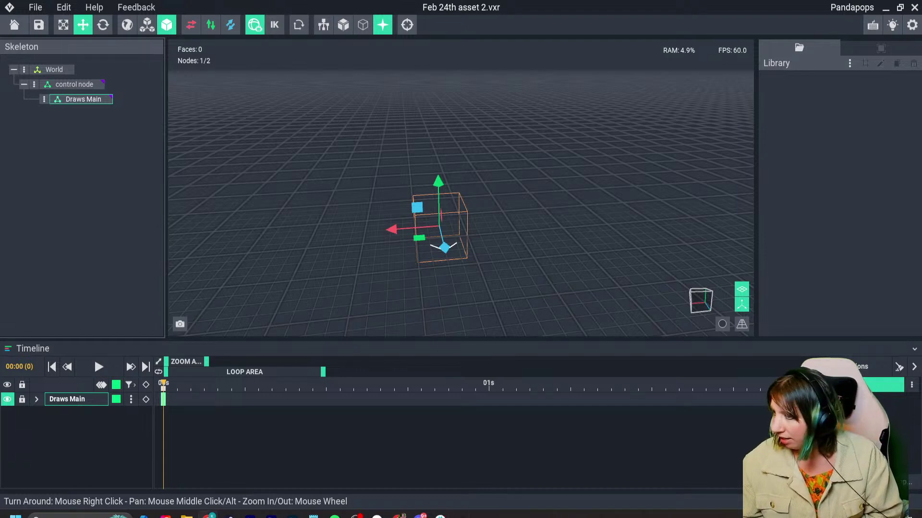
click(849, 63)
click(793, 75)
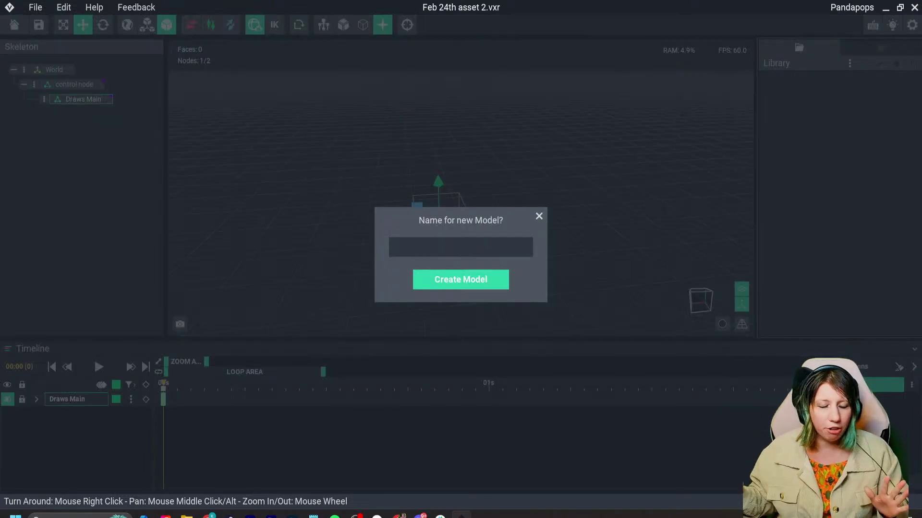
text(Draws)
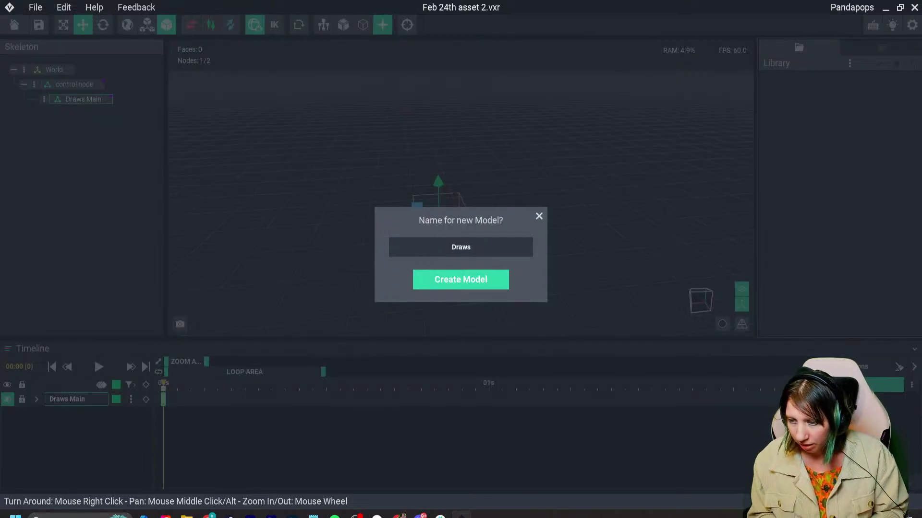
key(Return)
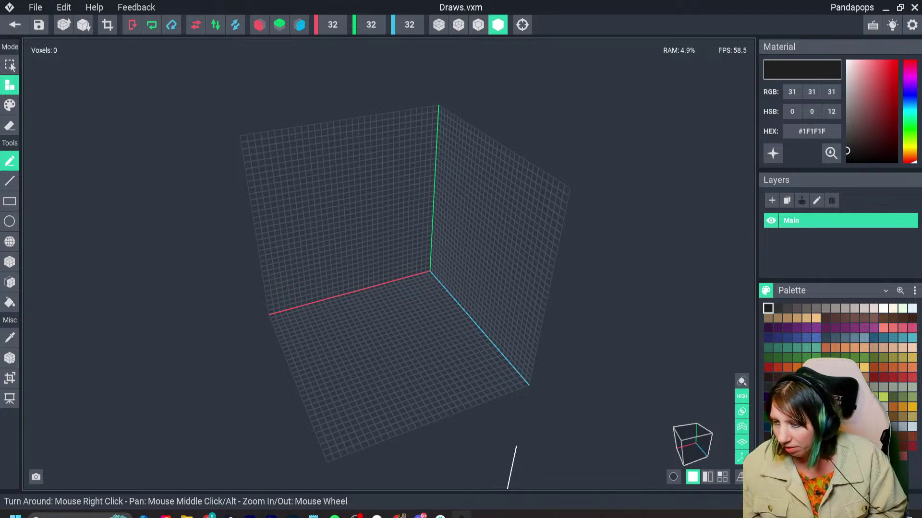
Set the model volume's height to 30 voxels and its width to 64 voxels.
right_drag(432, 263, 388, 265)
click(370, 24)
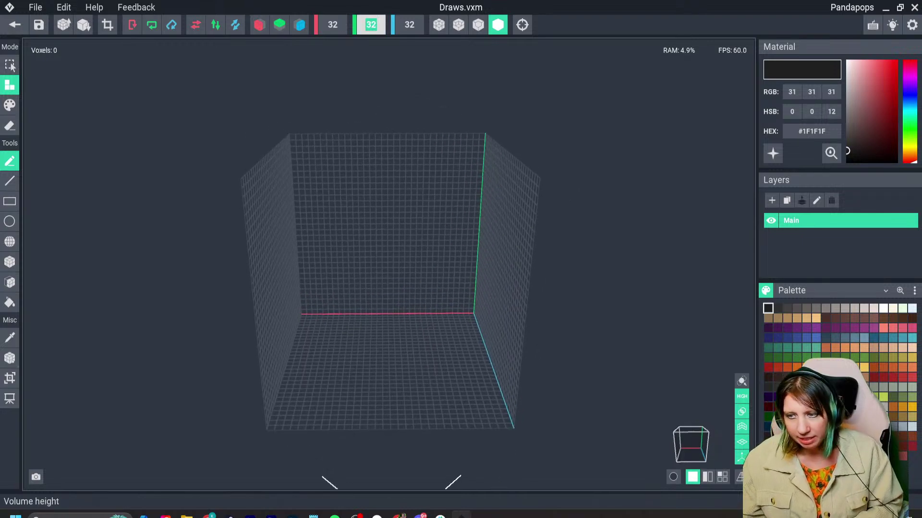
scroll(371, 25, down, 2)
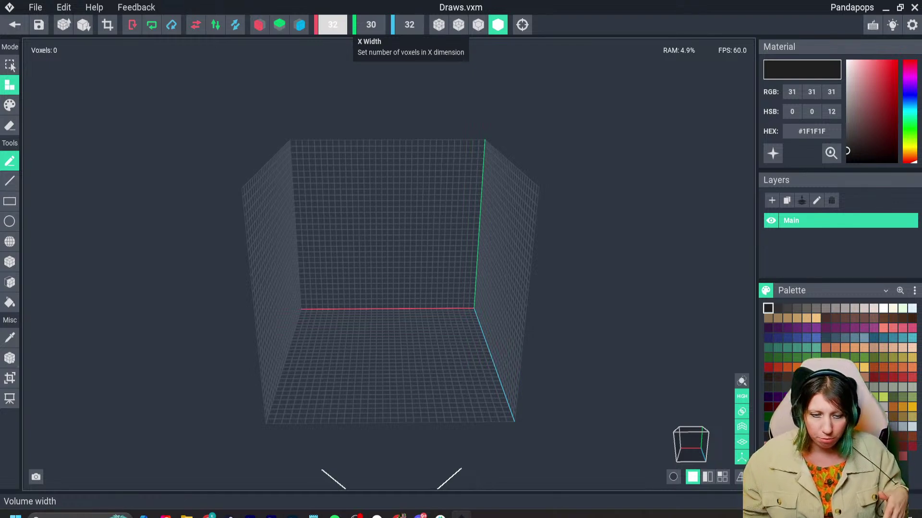
click(333, 25)
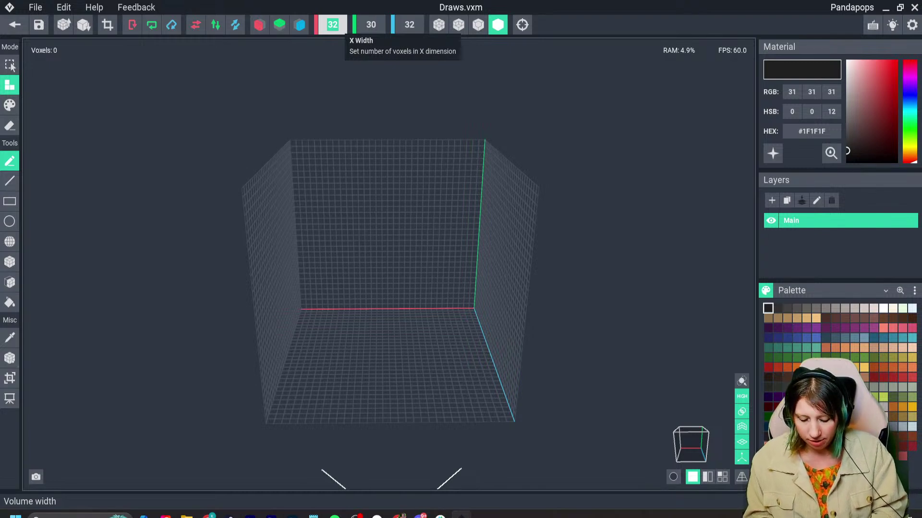
text(64)
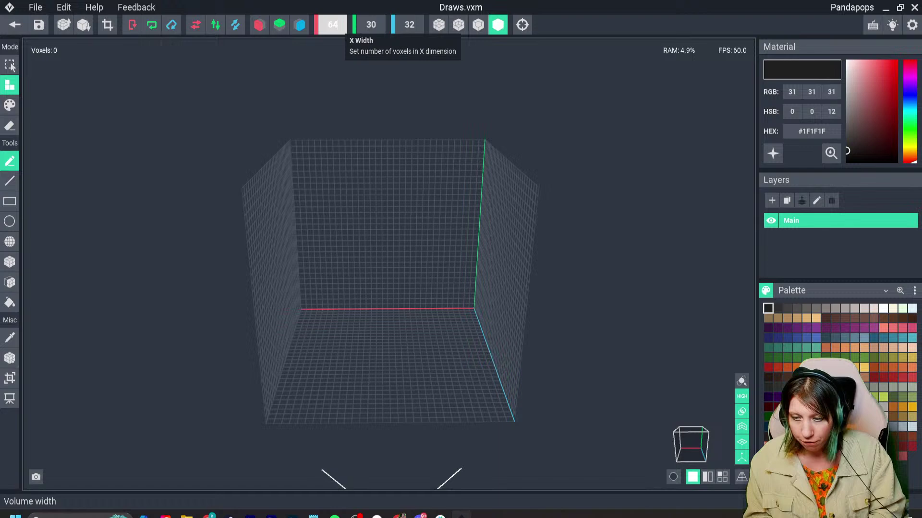
key(Return)
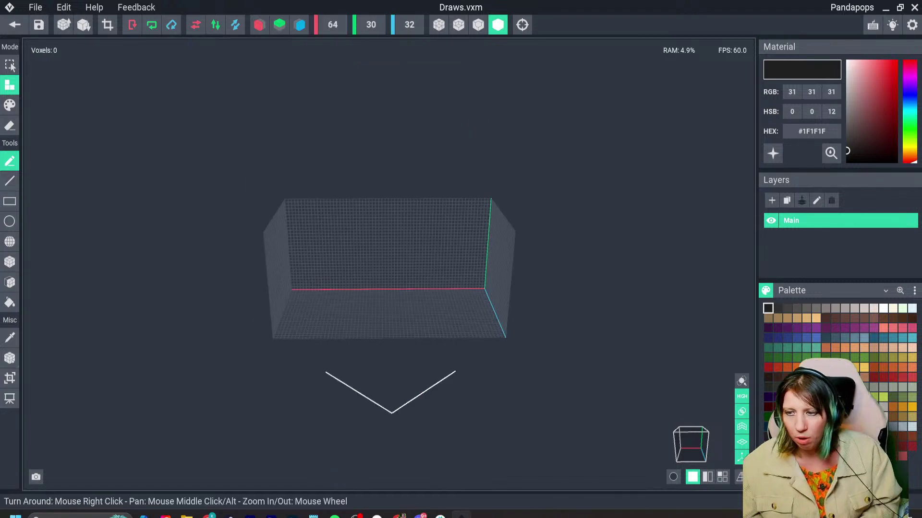
Try a depth of 34 voxels for the model volume.
mouse_move(463, 309)
right_down()
mouse_move(572, 312)
mouse_move(518, 312)
right_up()
right_drag(431, 237, 405, 243)
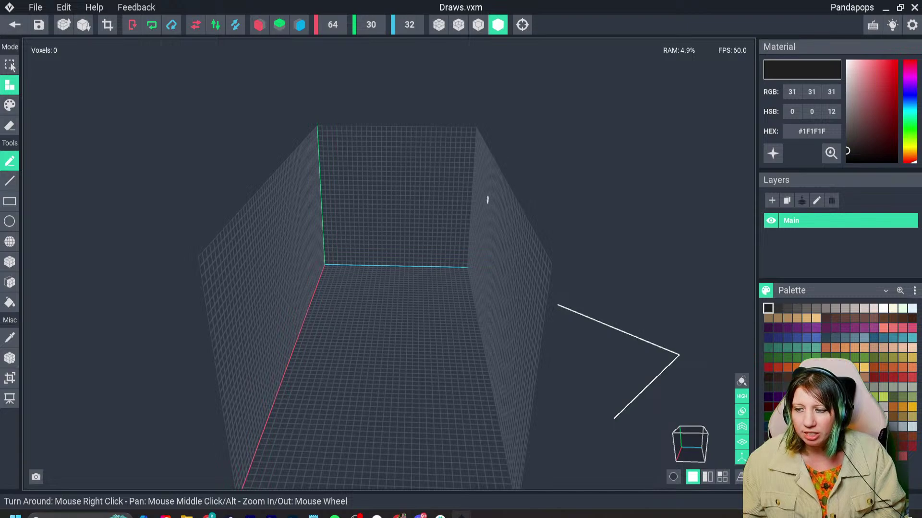
right_drag(404, 183, 389, 264)
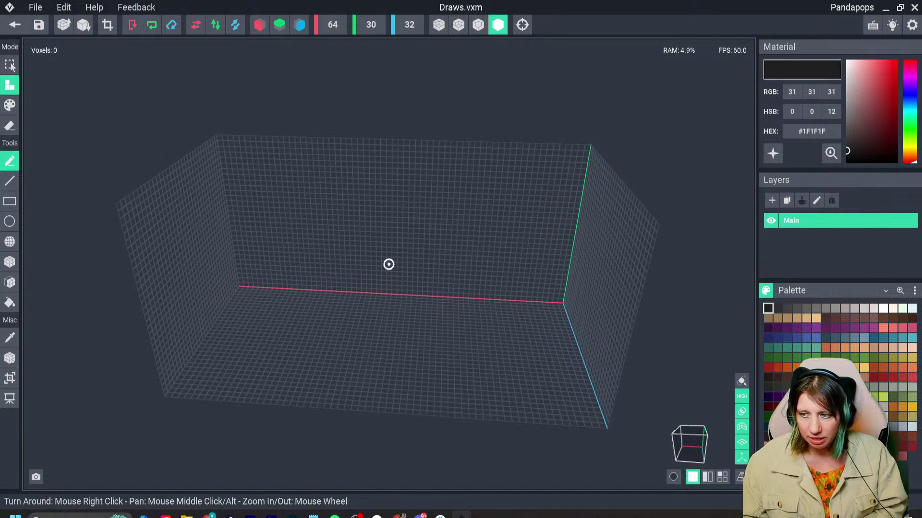
right_drag(388, 264, 389, 264)
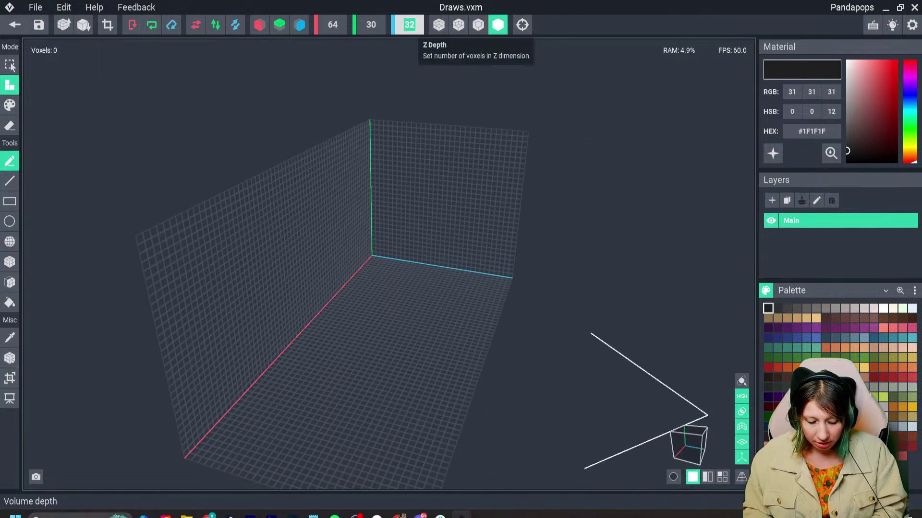
text(34)
key(Return)
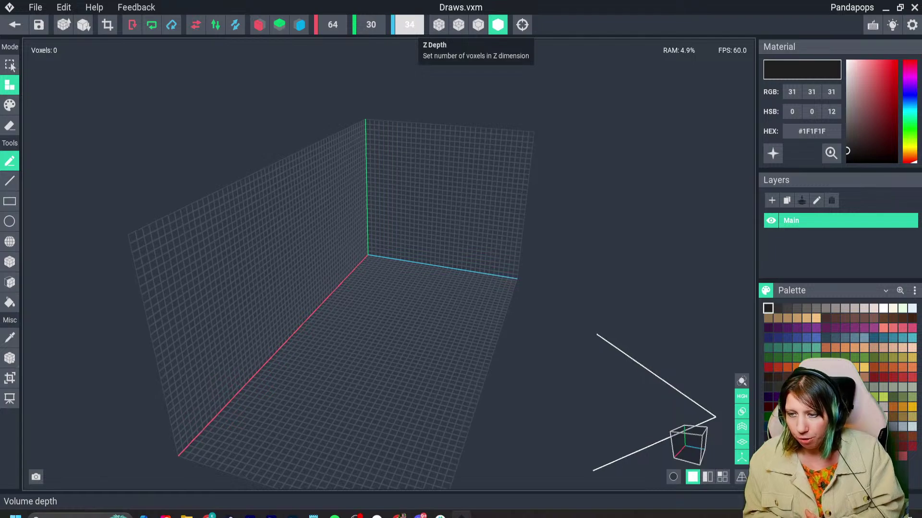
Pick the brown #AF805A as the material colour.
right_drag(474, 174, 533, 331)
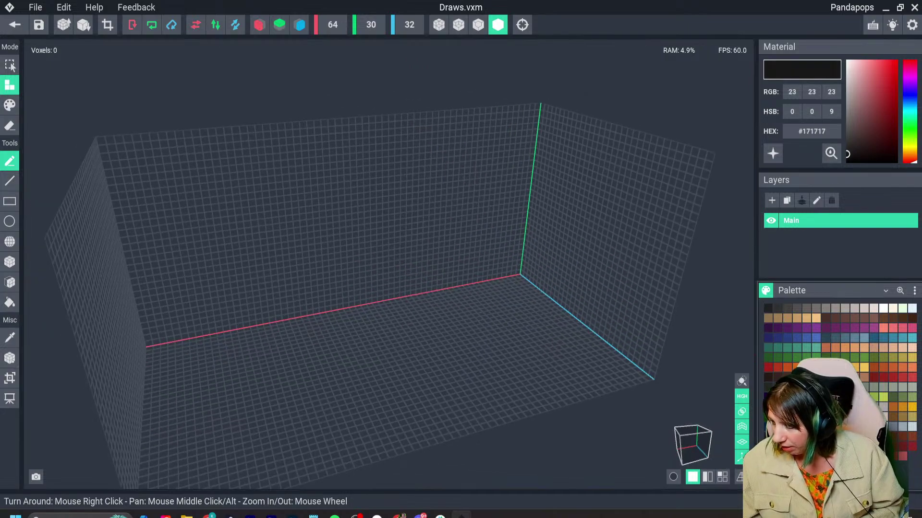
drag(831, 153, 0, 346)
right_drag(276, 334, 389, 263)
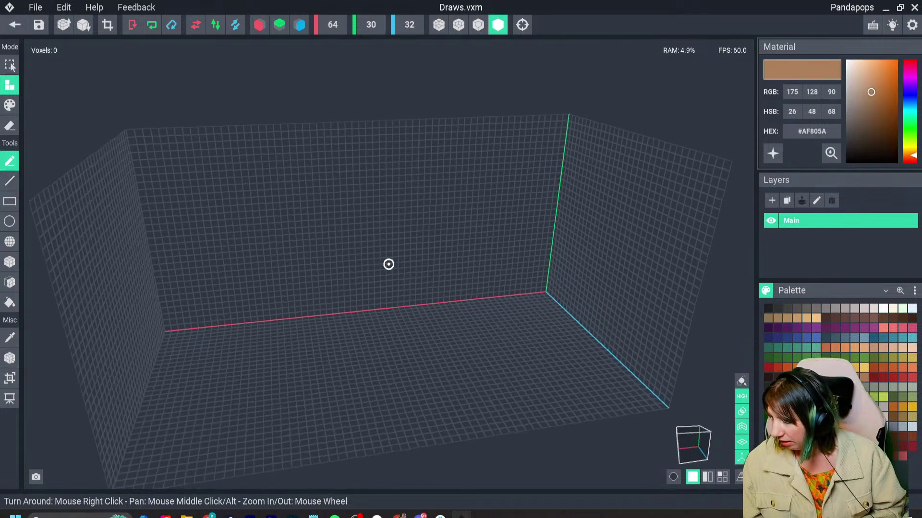
right_drag(553, 356, 499, 384)
right_drag(560, 384, 487, 366)
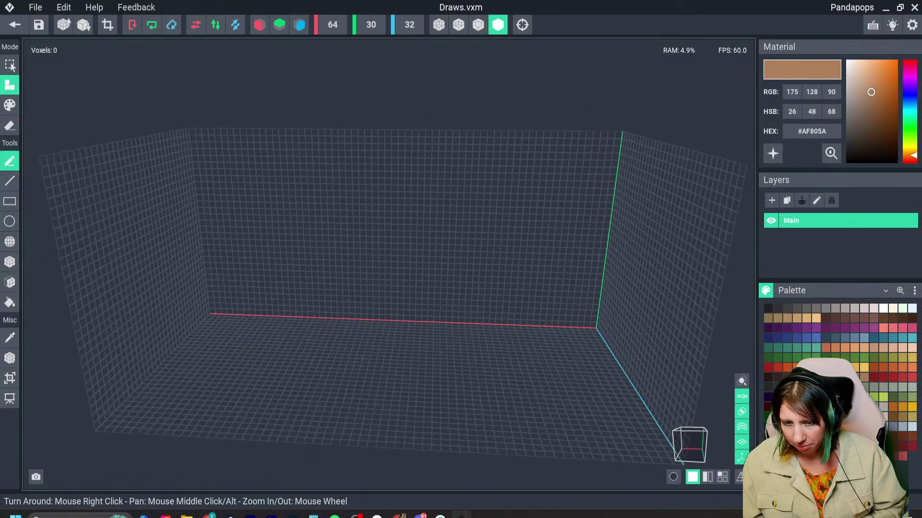
Build a brown slab about 4 voxels thick across the whole top of the volume with the Face tool.
click(9, 282)
right_drag(394, 272, 393, 243)
click(363, 179)
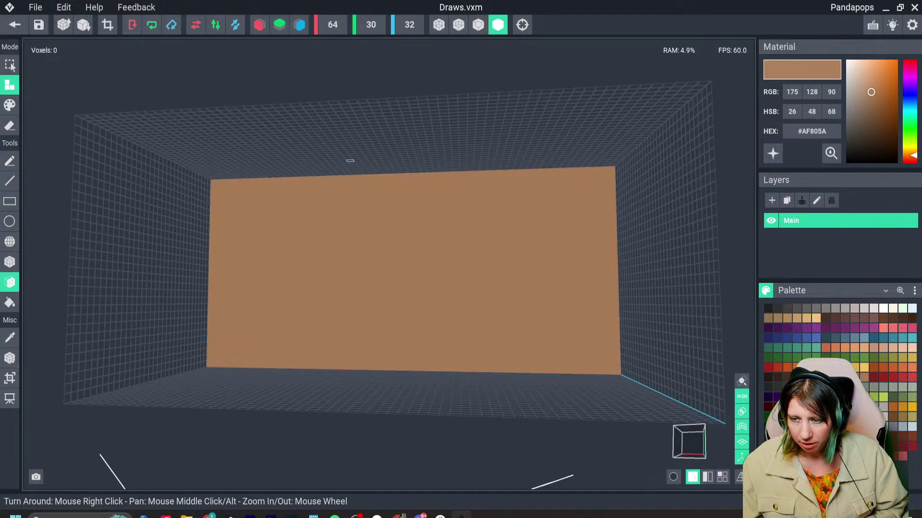
click(350, 161)
mouse_move(337, 216)
right_down()
mouse_move(342, 236)
mouse_move(335, 208)
right_up()
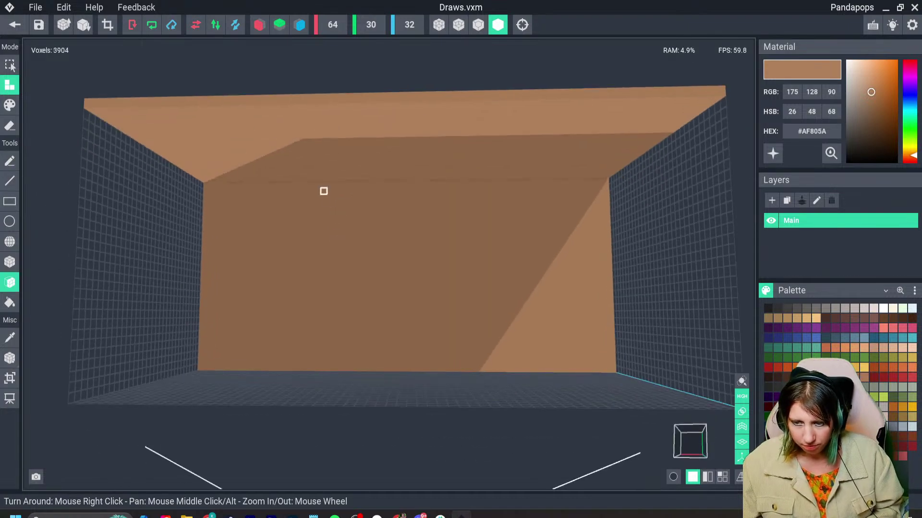
key(ctrl+z)
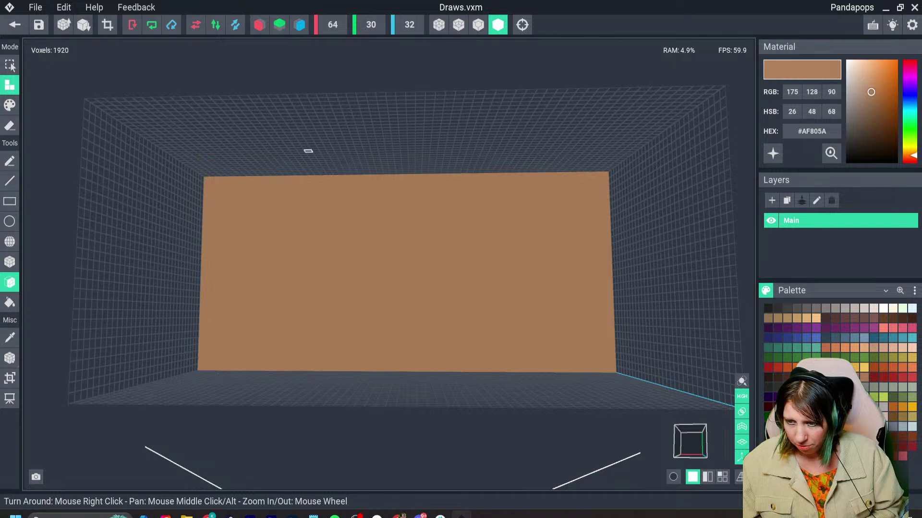
drag(305, 151, 317, 175)
right_drag(318, 175, 340, 216)
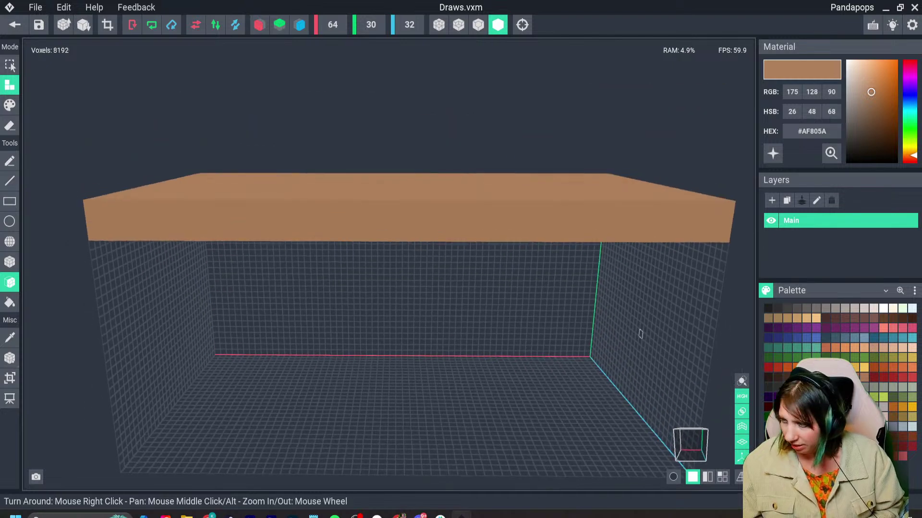
Darken the slab's brown material colour to #9A6B45.
drag(871, 91, 874, 101)
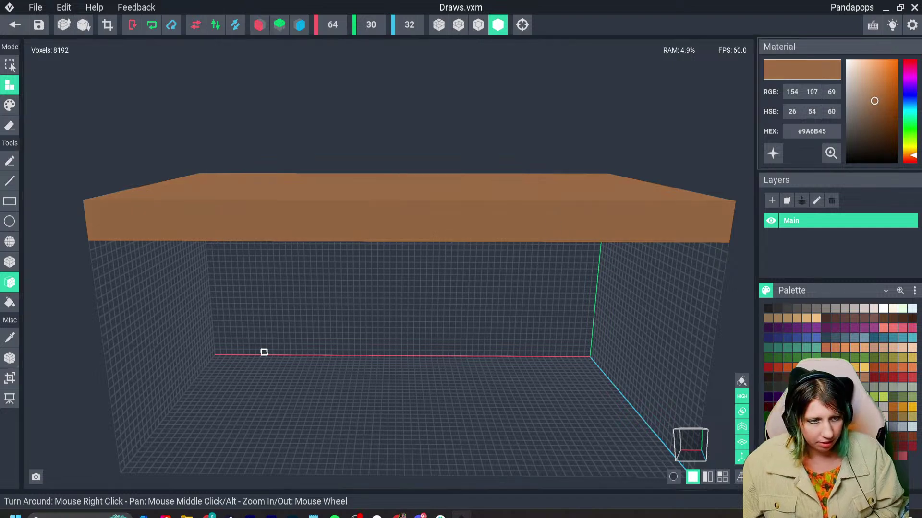
scroll(264, 352, down, 3)
scroll(267, 357, down, 2)
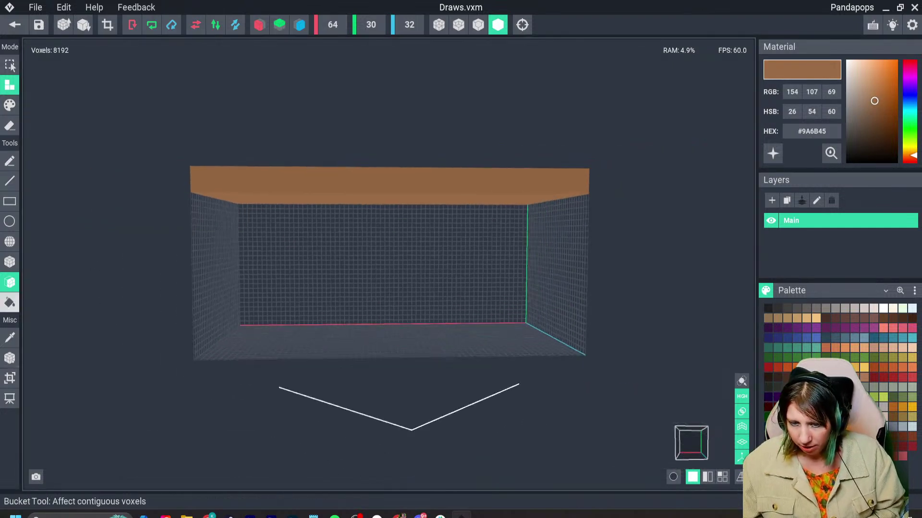
click(9, 302)
click(370, 295)
right_drag(370, 298, 355, 312)
key(ctrl+z)
click(10, 282)
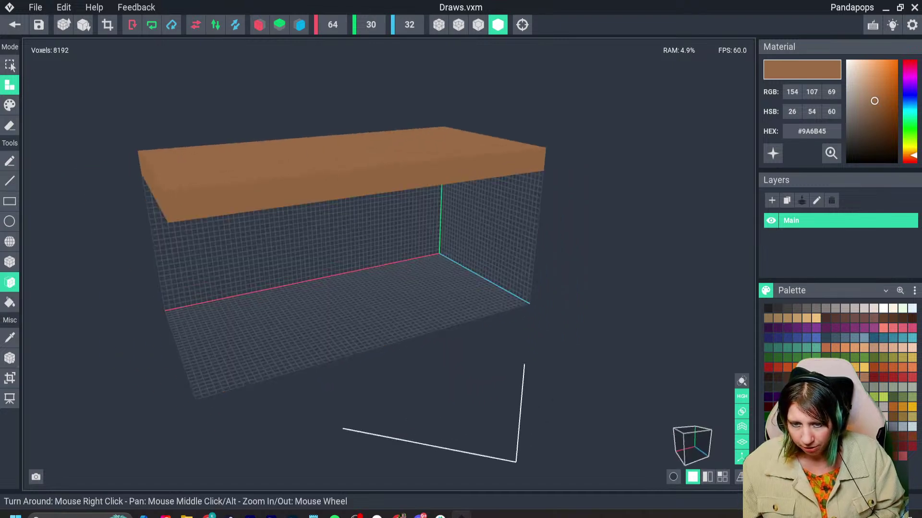
right_drag(210, 224, 360, 309)
right_drag(312, 269, 306, 237)
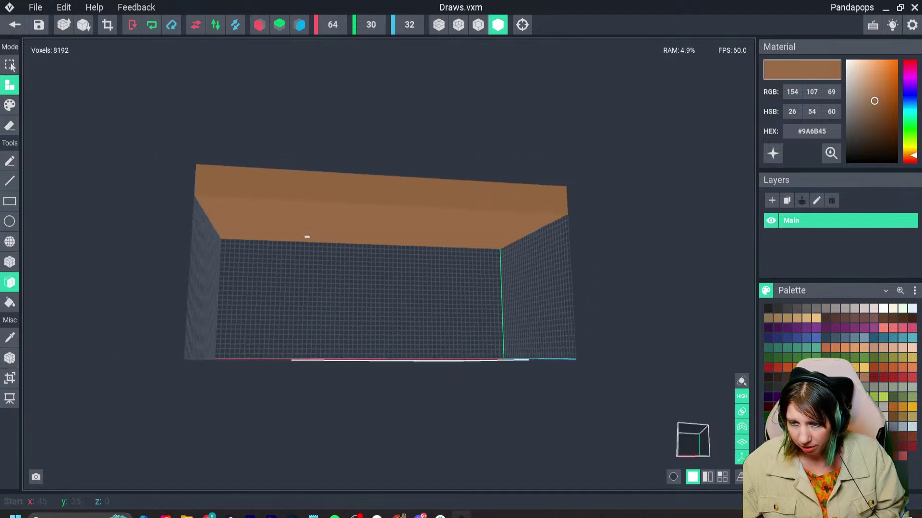
click(307, 248)
Fill the empty volume beneath the slab with the Bucket tool to form a solid brown block.
click(10, 302)
click(308, 308)
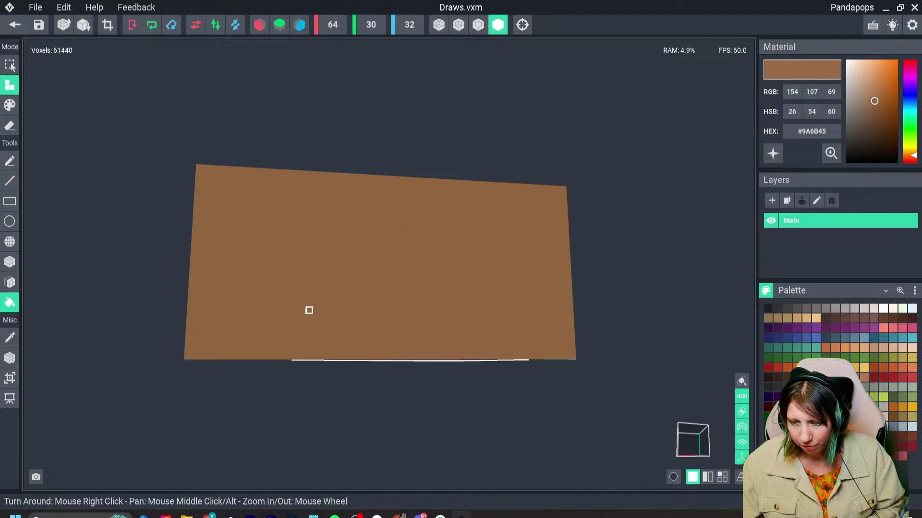
right_drag(309, 310, 297, 317)
Erase a strip 2 voxels high along the whole bottom of the block with the Box tool.
click(9, 262)
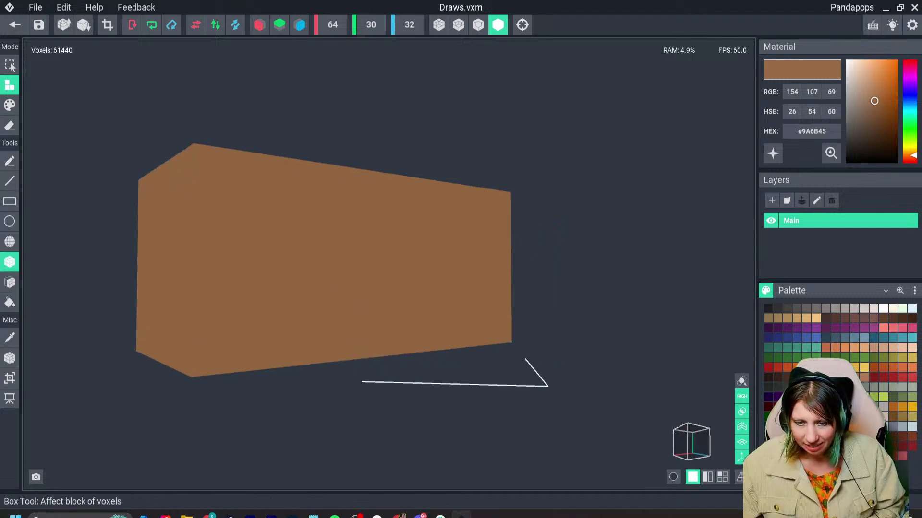
click(10, 125)
right_drag(120, 344, 169, 352)
mouse_move(77, 368)
mouse_down()
mouse_move(400, 331)
mouse_move(436, 319)
mouse_up()
right_drag(435, 319, 430, 323)
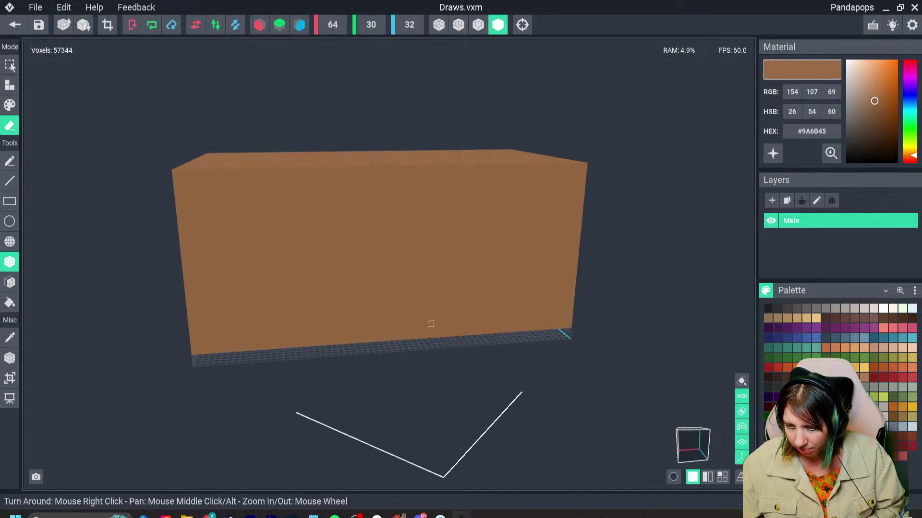
Display the model with outlined edges and erase 2 more voxel layers from the block's underside with the Face tool.
click(498, 25)
right_drag(360, 308, 360, 309)
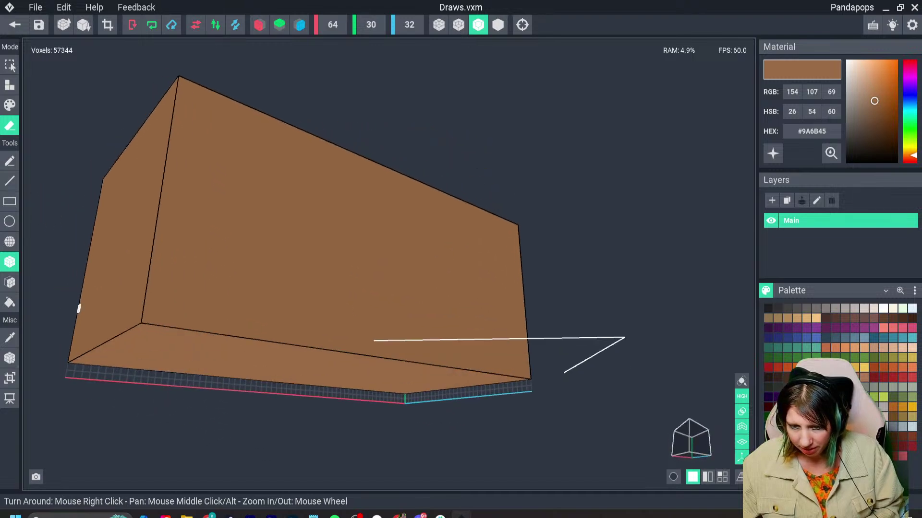
click(9, 282)
right_drag(154, 360, 236, 344)
click(166, 329)
Turn on X-axis mirroring and box-erase both ends of the block 2 voxels deep, leaving an overhanging top 2 voxels thick.
click(10, 262)
click(259, 25)
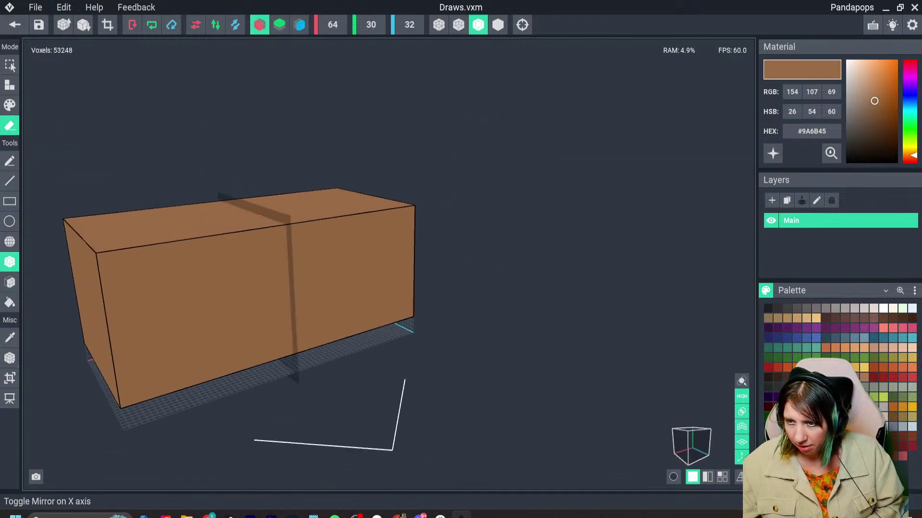
right_drag(158, 346, 72, 247)
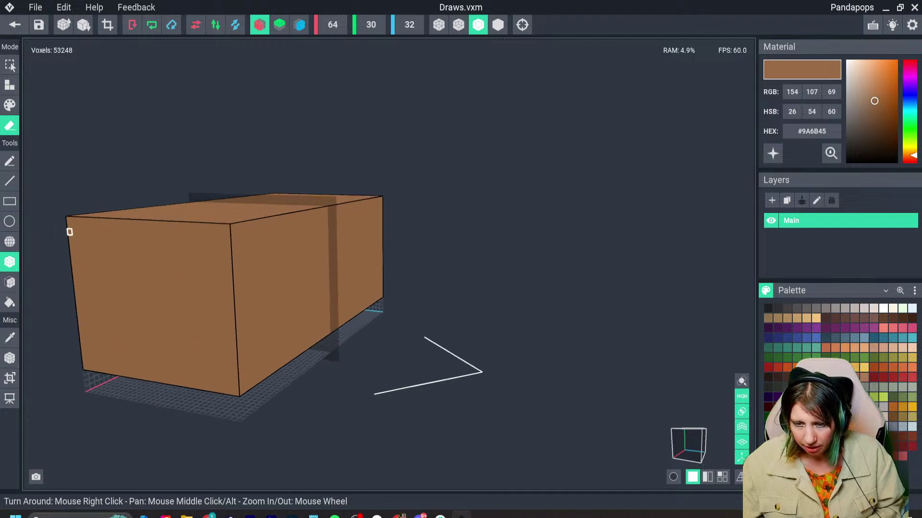
drag(69, 230, 245, 390)
mouse_move(245, 390)
right_down()
mouse_move(235, 390)
mouse_move(235, 280)
right_up()
click(220, 232)
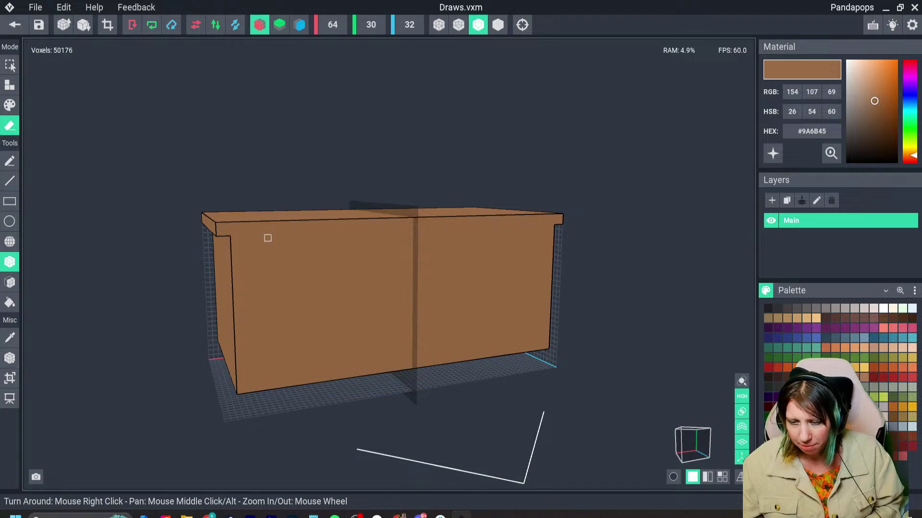
Set the material colour to #8F613B and paint the overhanging top of the block with the Box tool.
right_drag(268, 238, 266, 266)
scroll(266, 266, up, 2)
scroll(265, 266, up, 1)
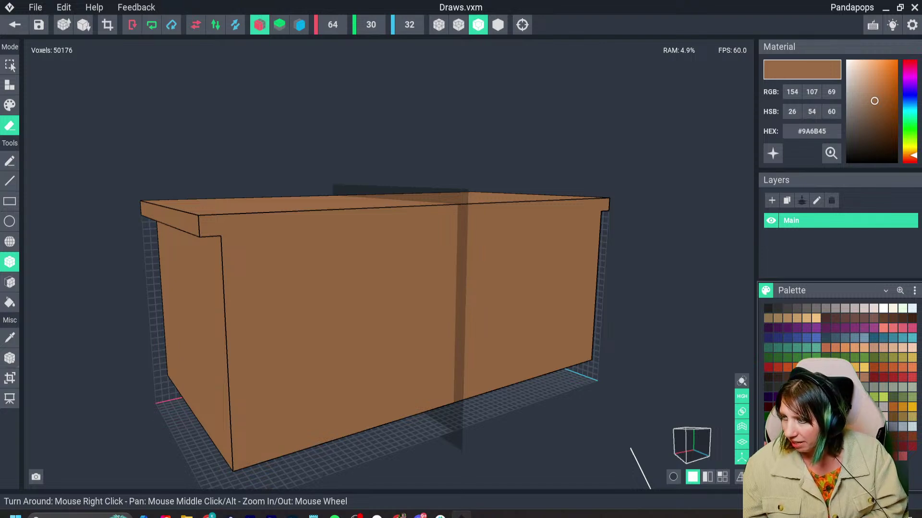
click(876, 105)
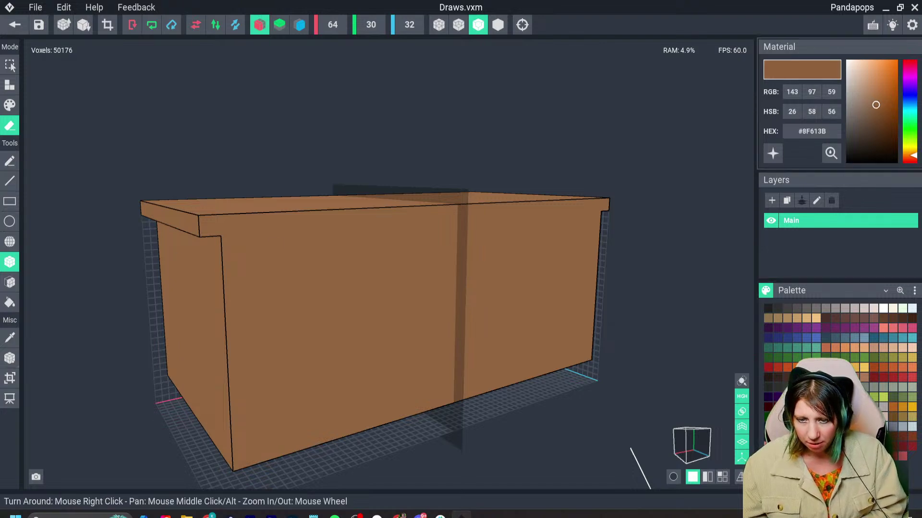
right_drag(364, 240, 307, 307)
click(9, 105)
drag(197, 90, 716, 140)
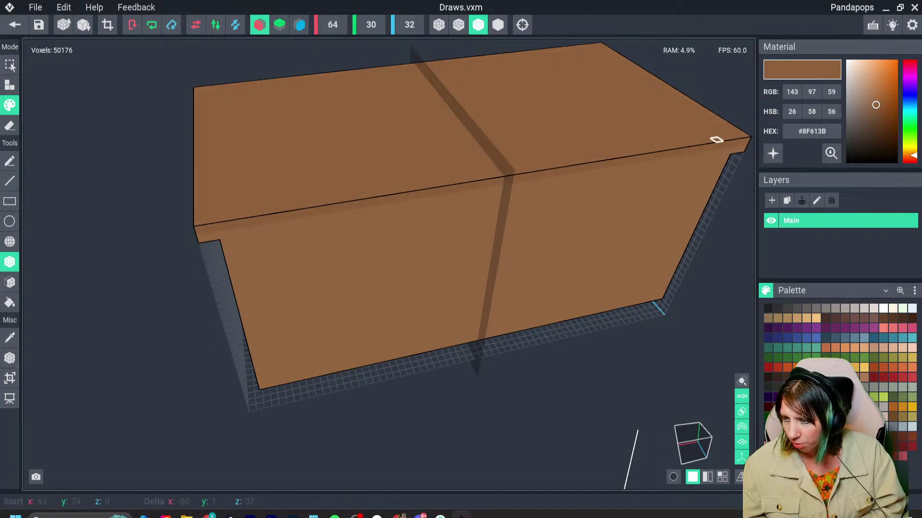
right_drag(355, 243, 158, 231)
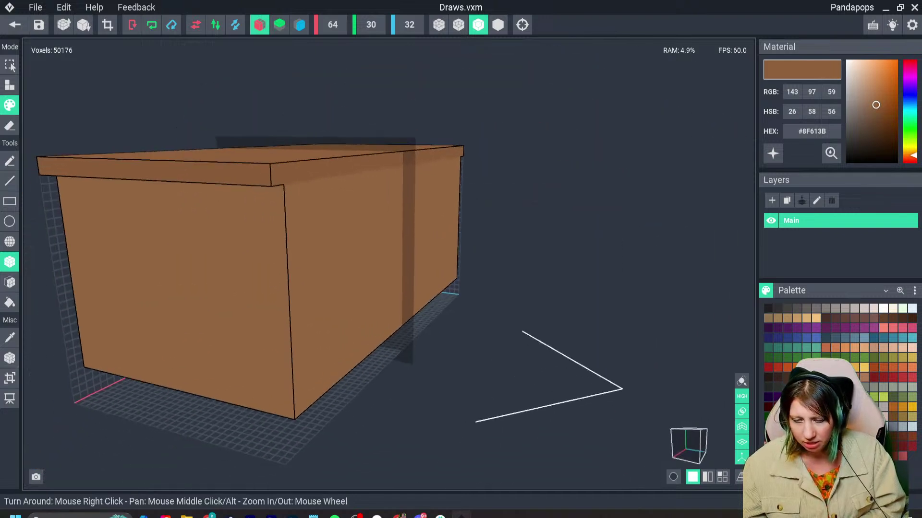
Switch to Attach mode with the Box tool for building on the block's underside.
right_drag(413, 269, 309, 278)
right_drag(269, 187, 303, 183)
middle_drag(302, 183, 302, 126)
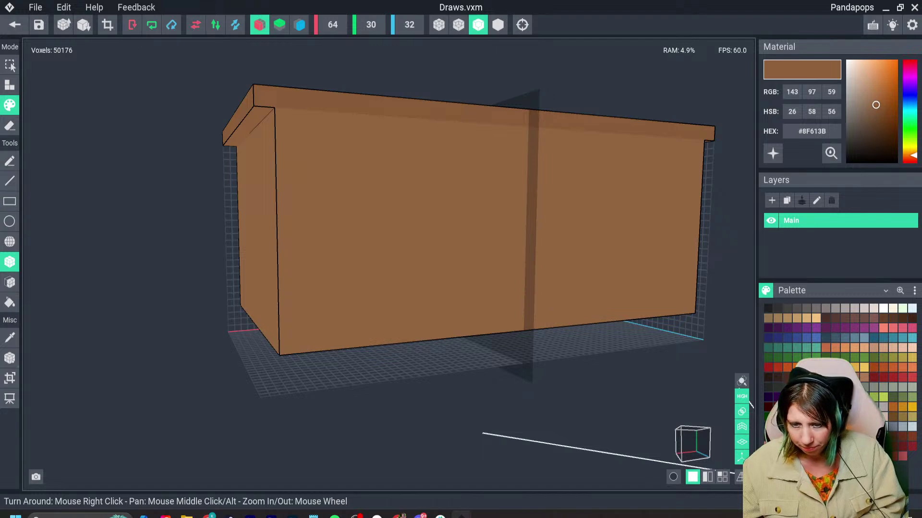
click(10, 85)
scroll(302, 240, up, 3)
right_drag(302, 240, 300, 104)
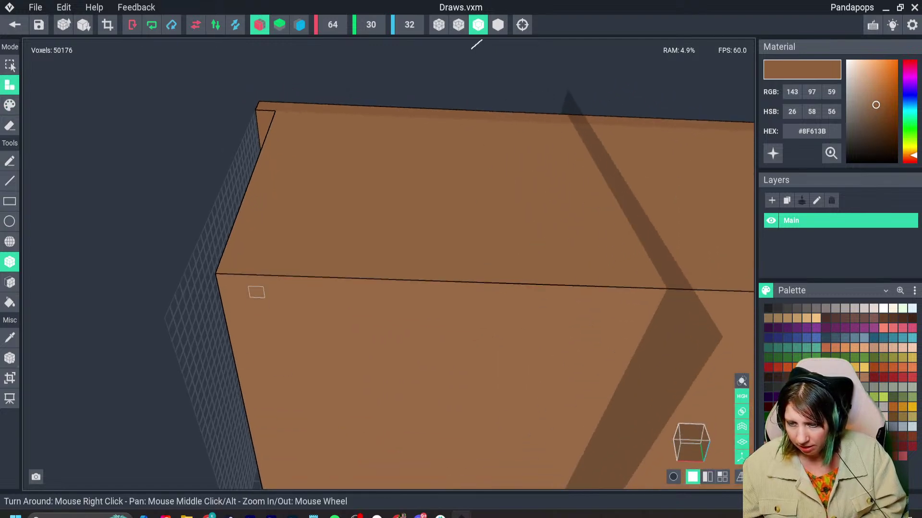
drag(256, 292, 338, 346)
right_drag(339, 346, 277, 143)
key(ctrl+z)
Turn on Z-axis mirroring alongside X and attach 5 by 5 voxel feet, one voxel high, near the underside's four corners.
click(299, 25)
scroll(278, 143, up, 3)
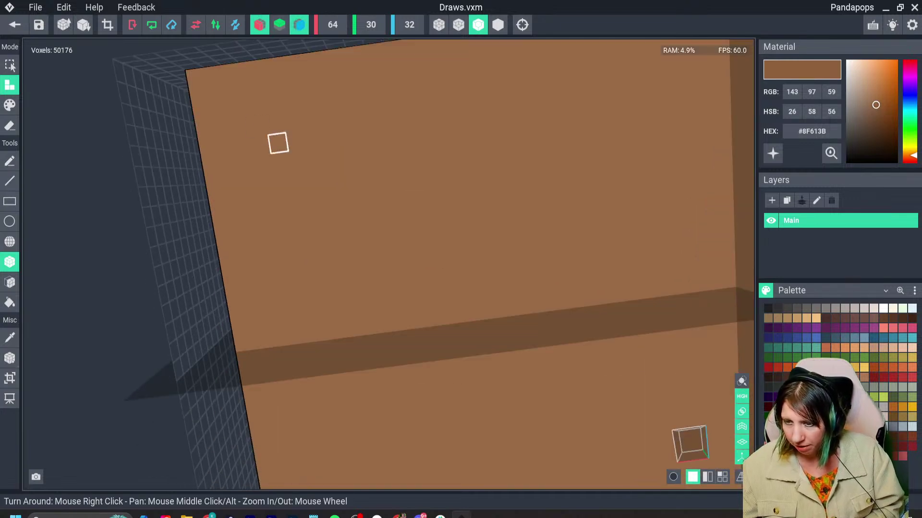
drag(234, 93, 316, 157)
scroll(308, 144, down, 3)
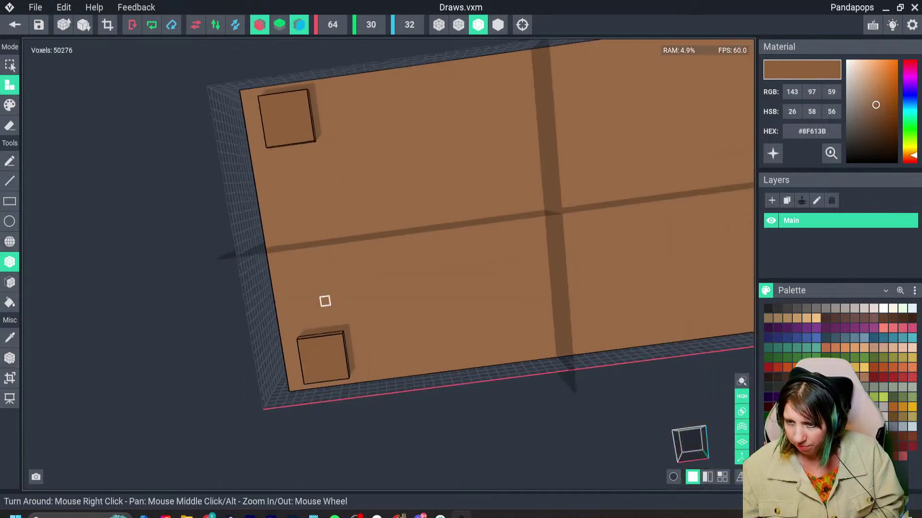
Extrude the four feet with the Face tool until they are 4 voxels high.
scroll(325, 301, down, 2)
middle_drag(325, 301, 295, 380)
click(10, 282)
drag(279, 209, 269, 234)
Extrude the undersides of the top's overhanging ends 3 voxels downward with the Face tool.
right_drag(269, 234, 172, 76)
scroll(270, 234, down, 5)
scroll(314, 199, down, 3)
scroll(249, 163, up, 5)
drag(178, 69, 185, 80)
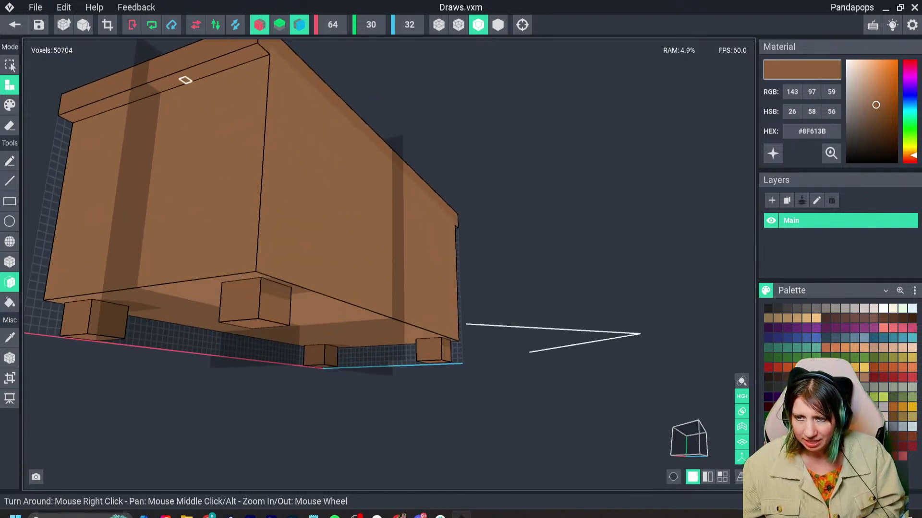
click(186, 80)
click(185, 87)
Paint the strip of the front below the old top edge #8F613B with the Box tool, matching the thickened ends.
right_drag(190, 86, 185, 108)
scroll(185, 107, down, 2)
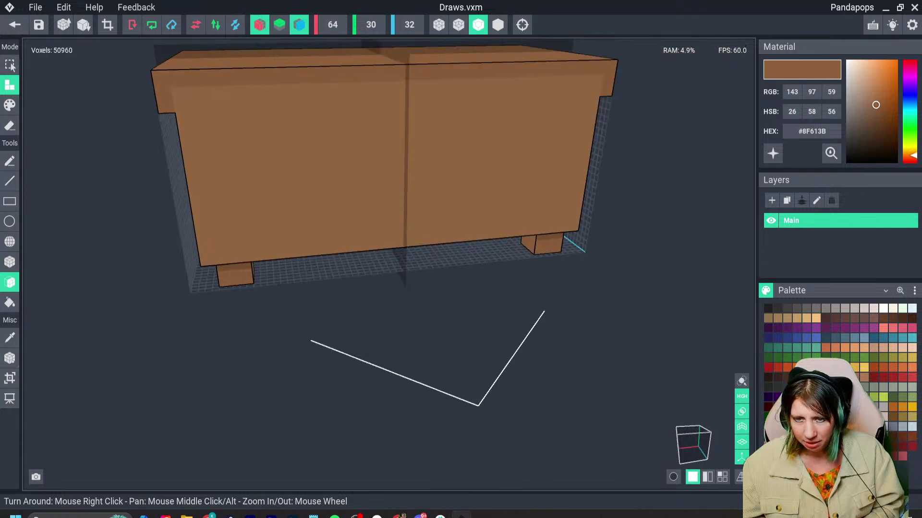
click(9, 105)
click(10, 262)
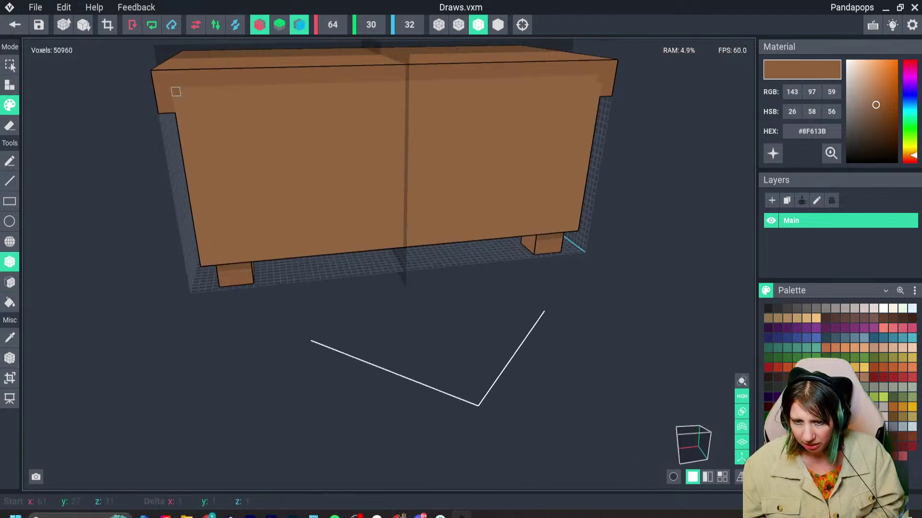
mouse_move(175, 92)
mouse_down()
mouse_move(543, 80)
mouse_move(554, 94)
mouse_up()
Erase a layer 1 voxel deep from the body's front and back with X and Z mirroring on, so the top overhangs.
right_drag(323, 144, 323, 144)
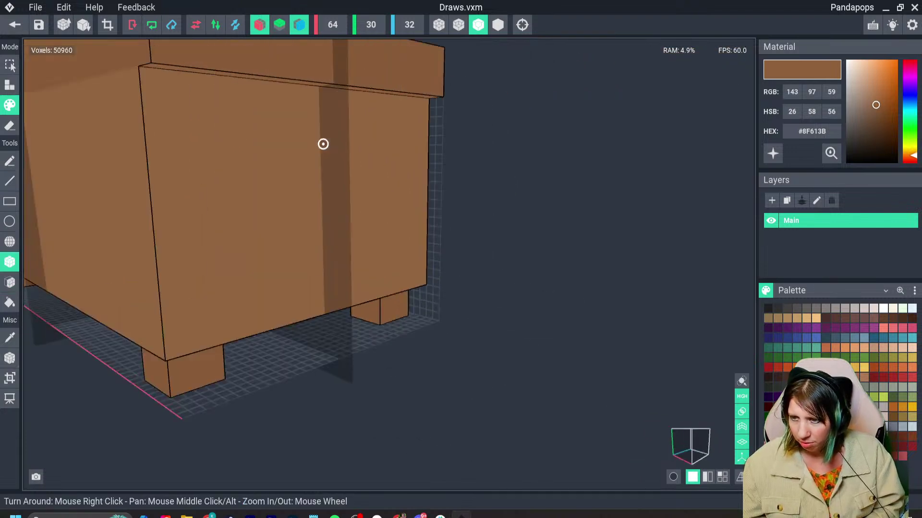
scroll(323, 144, down, 5)
click(259, 24)
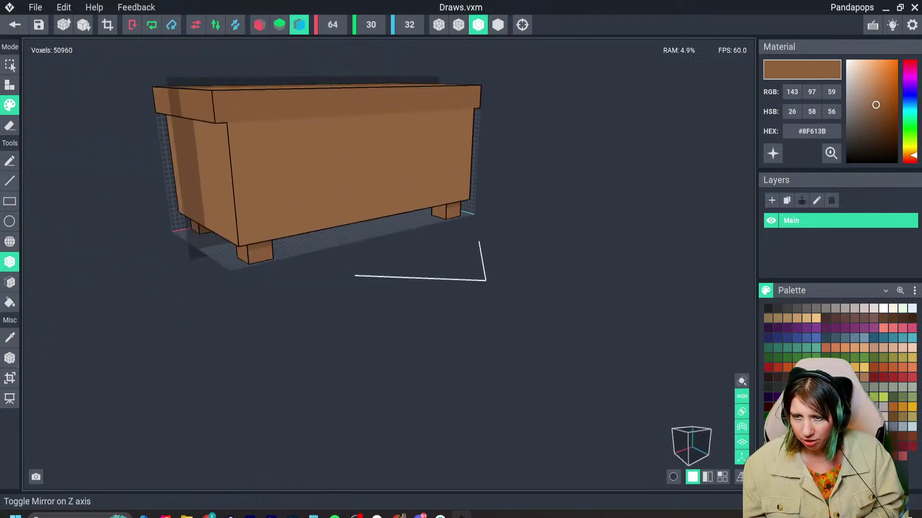
click(299, 24)
right_drag(262, 157, 255, 155)
scroll(254, 154, up, 2)
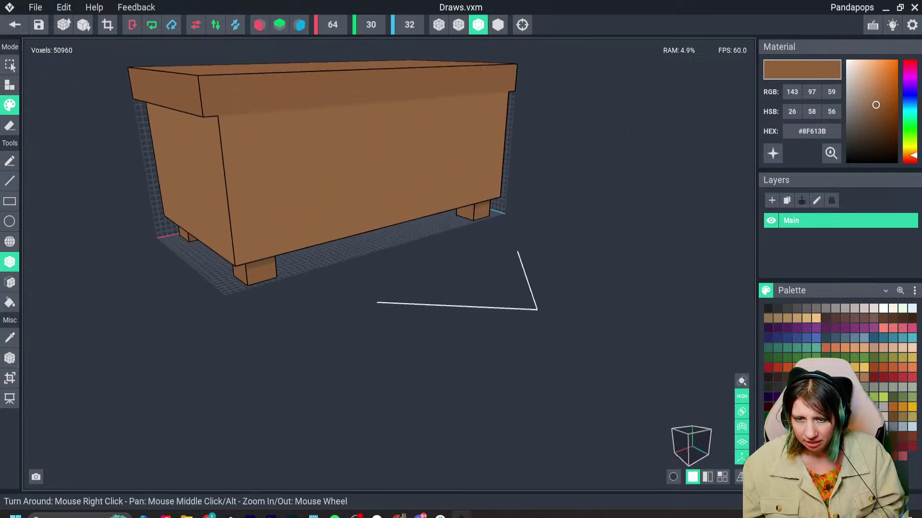
click(260, 24)
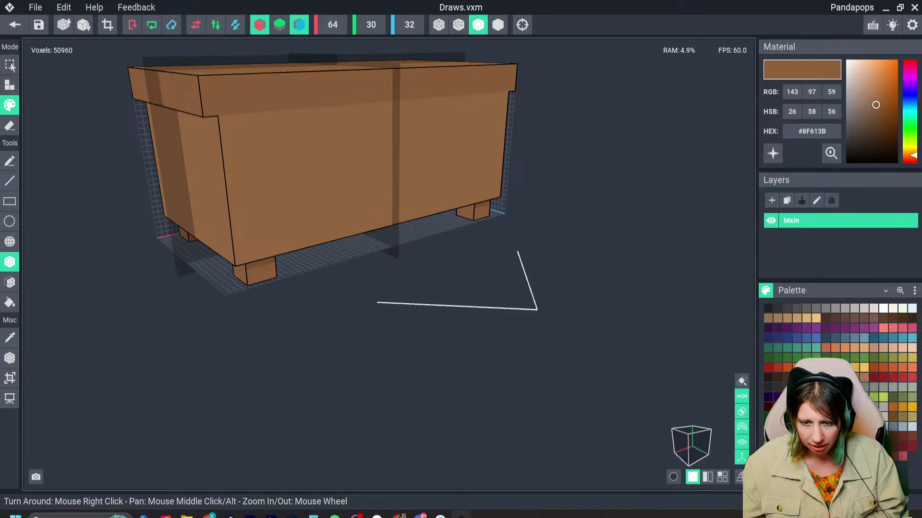
click(10, 126)
mouse_move(261, 146)
right_down()
mouse_move(220, 118)
mouse_move(247, 144)
mouse_move(283, 279)
mouse_move(238, 284)
mouse_move(232, 271)
mouse_move(261, 295)
mouse_move(255, 290)
right_up()
click(220, 118)
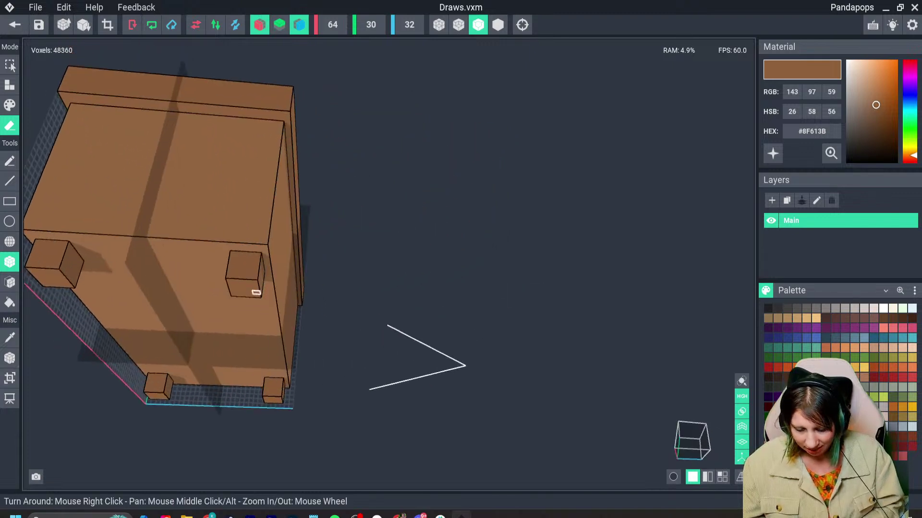
Sample the brown of a foot as the material colour and switch to attaching voxels with the Face tool.
scroll(255, 290, up, 2)
click(239, 275)
key(i)
click(240, 257)
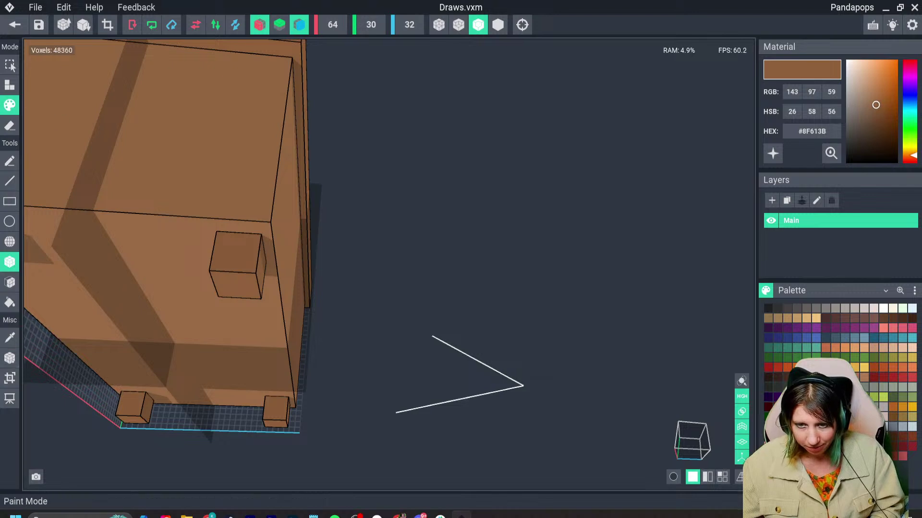
click(9, 85)
click(9, 282)
mouse_move(187, 279)
right_down()
mouse_move(265, 261)
mouse_move(261, 294)
mouse_move(295, 282)
mouse_move(254, 290)
mouse_move(262, 296)
mouse_move(269, 281)
mouse_move(263, 293)
mouse_move(268, 282)
mouse_move(286, 304)
right_up()
click(265, 262)
key(shift)
key(shift)
key(ctrl+z)
key(ctrl+z)
Extend one side of each mirrored foot by 1 voxel with the Face tool.
scroll(271, 285, down, 3)
scroll(264, 294, up, 5)
scroll(264, 294, up, 2)
click(269, 288)
click(281, 291)
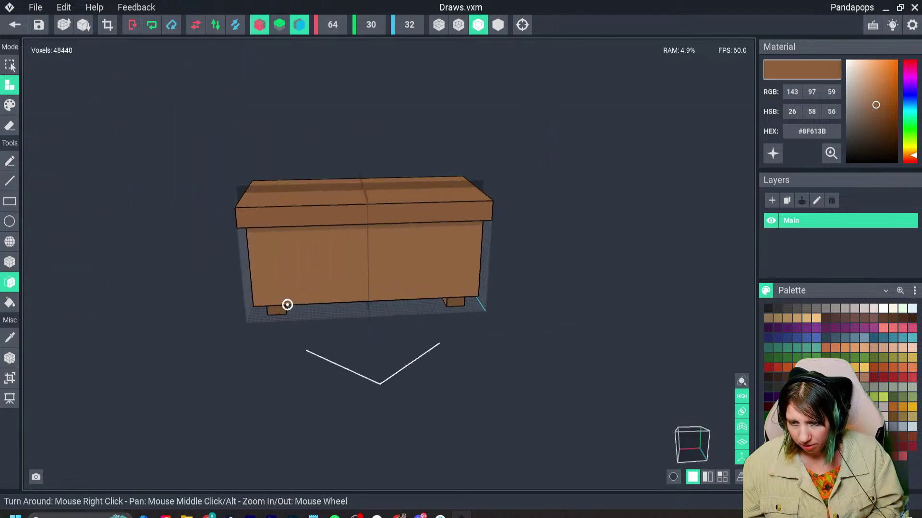
Sample the body's brown in Paint mode and turn off Z-axis mirroring, keeping X-axis mirroring on.
right_drag(310, 250, 260, 200)
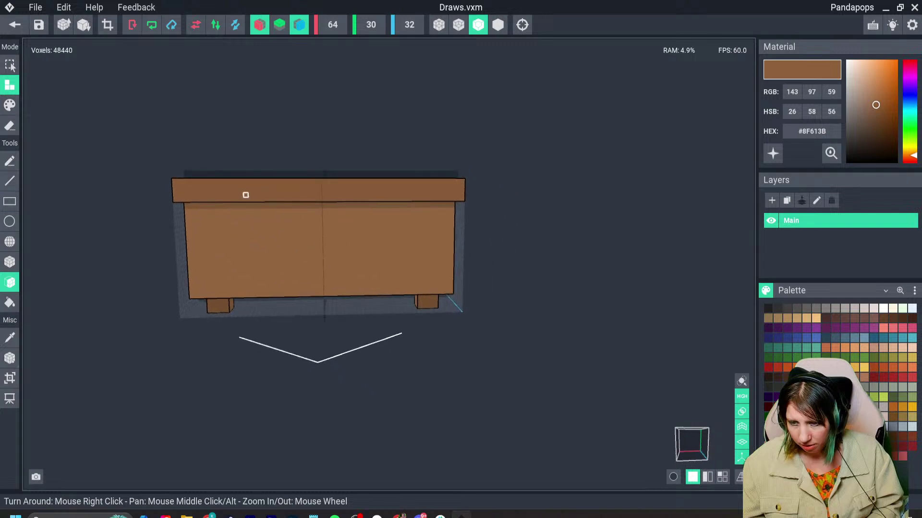
key(i)
click(238, 236)
click(10, 105)
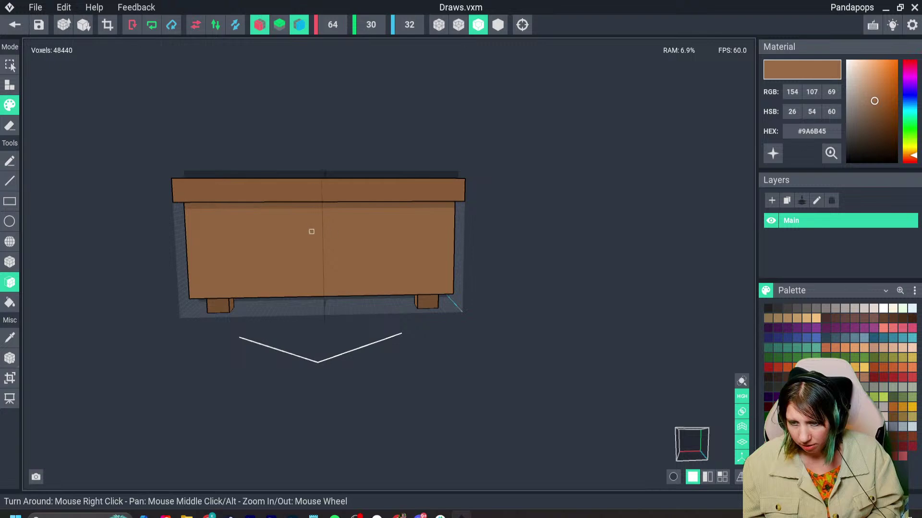
scroll(349, 247, up, 5)
middle_drag(376, 239, 337, 243)
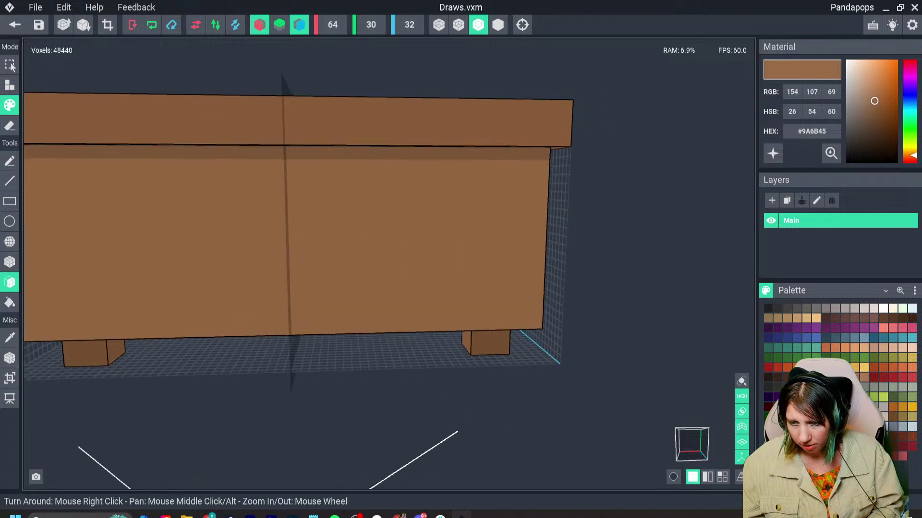
click(259, 24)
click(299, 24)
click(260, 24)
scroll(350, 238, down, 2)
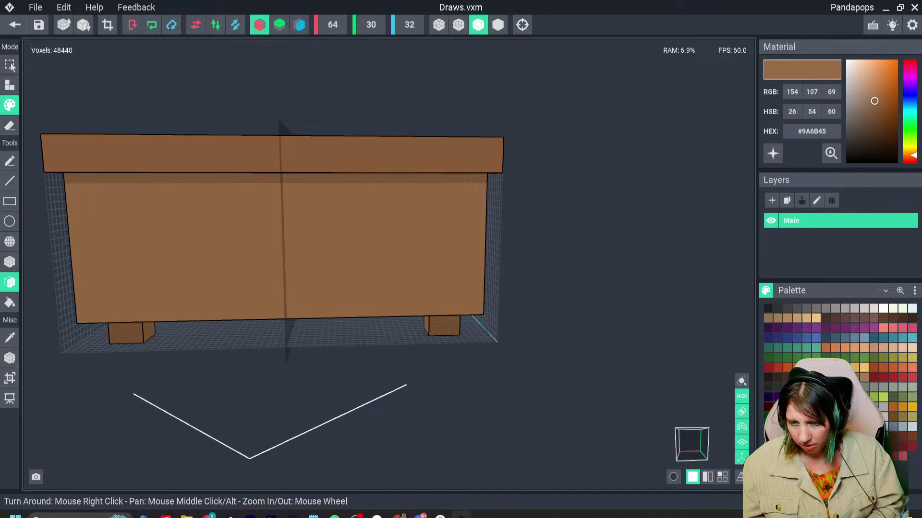
Pick a teal palette colour and adjust it to the muted green #62A386.
click(816, 347)
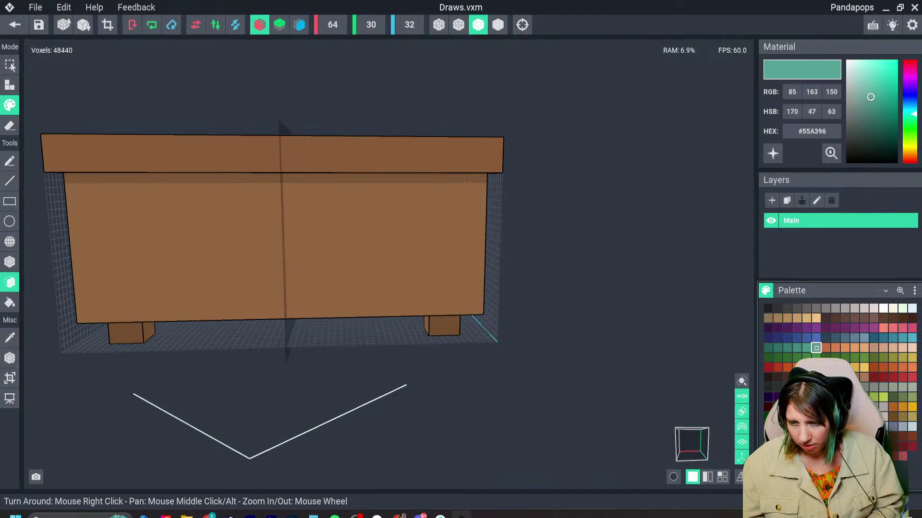
mouse_move(910, 114)
mouse_down()
mouse_move(866, 83)
mouse_move(865, 96)
mouse_up()
drag(912, 118, 912, 115)
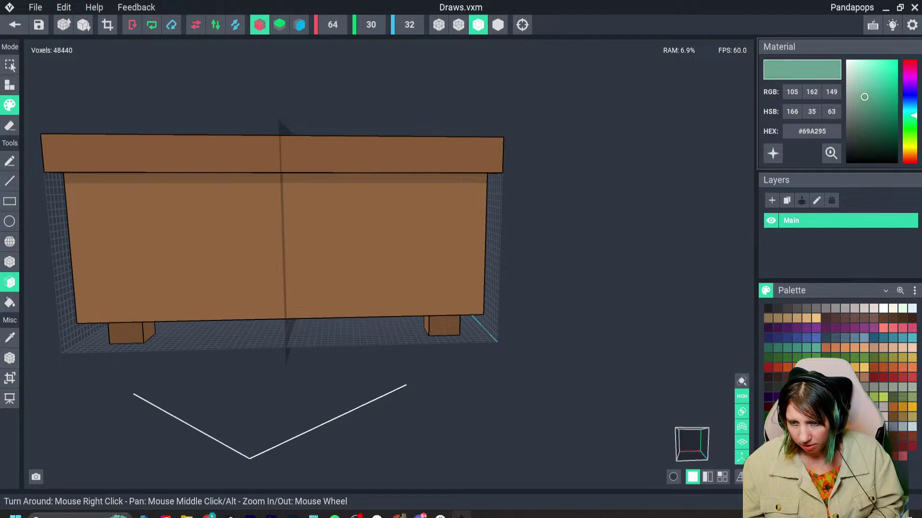
drag(864, 97, 866, 97)
drag(912, 116, 912, 119)
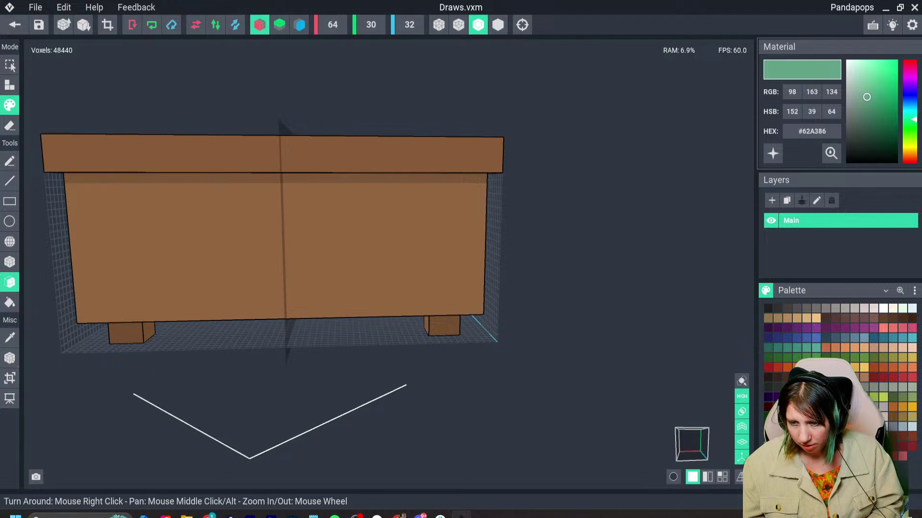
Paint two mirrored rows of green drawer fronts on the body's front with the Box tool, leaving brown borders between them.
click(293, 188)
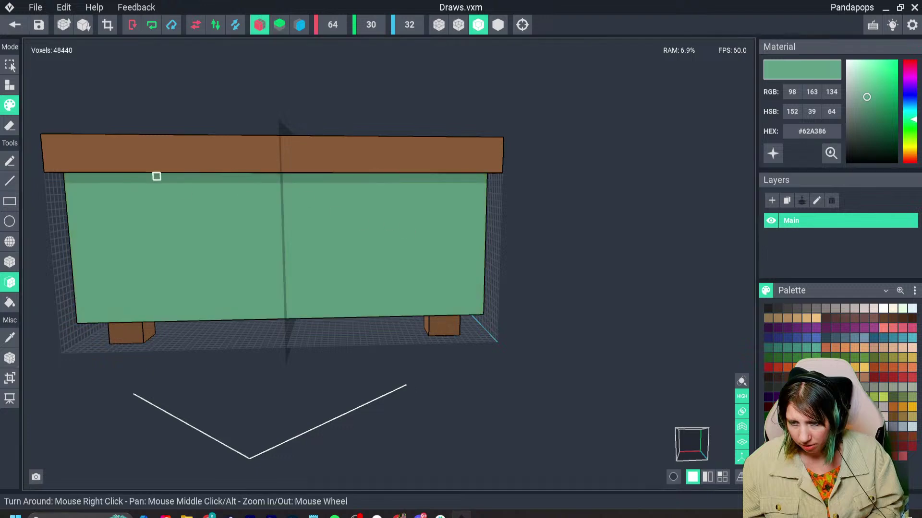
key(ctrl+z)
key(b)
drag(291, 188, 475, 246)
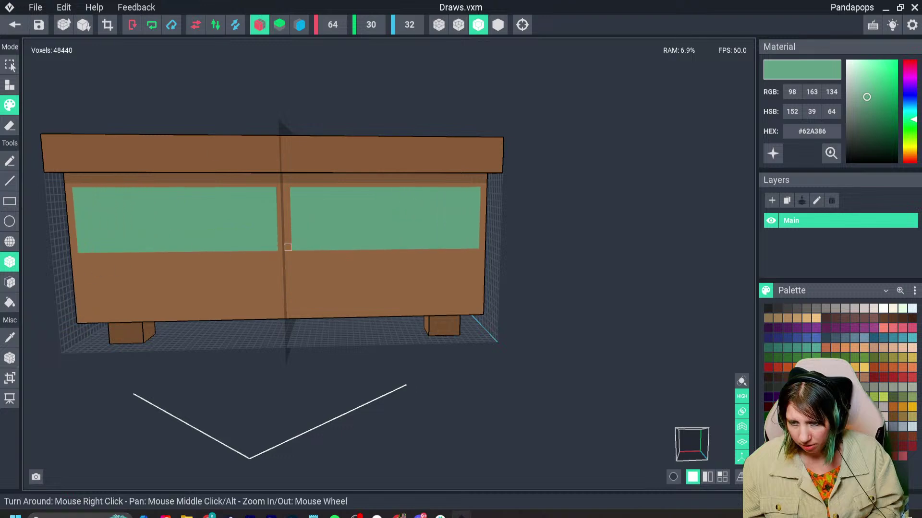
right_drag(203, 233, 254, 247)
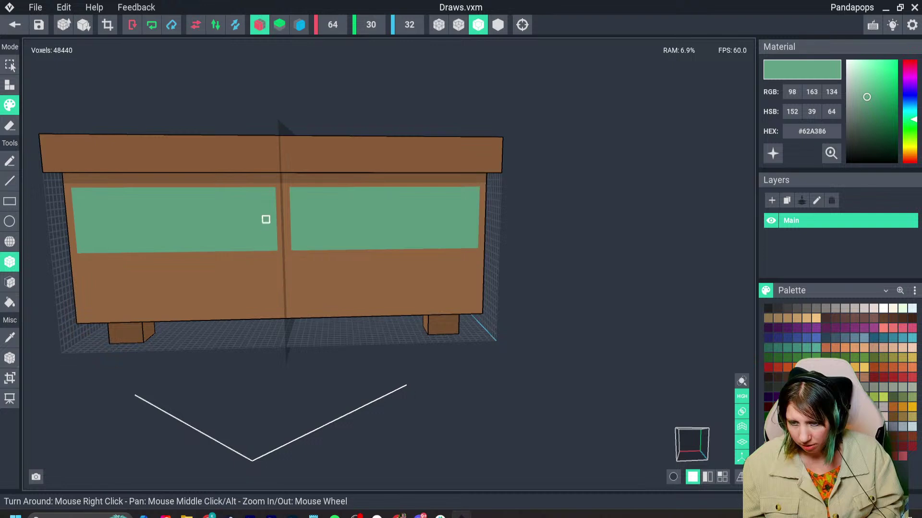
right_drag(335, 239, 287, 267)
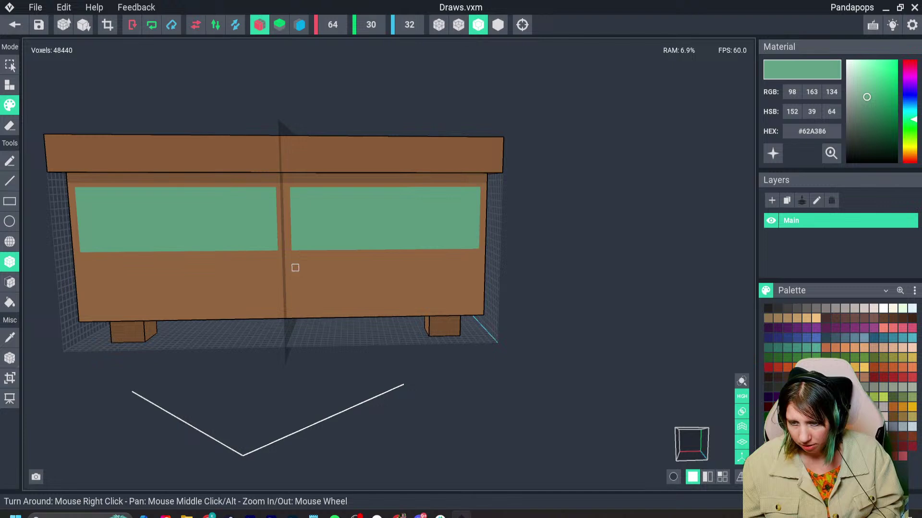
drag(295, 268, 474, 308)
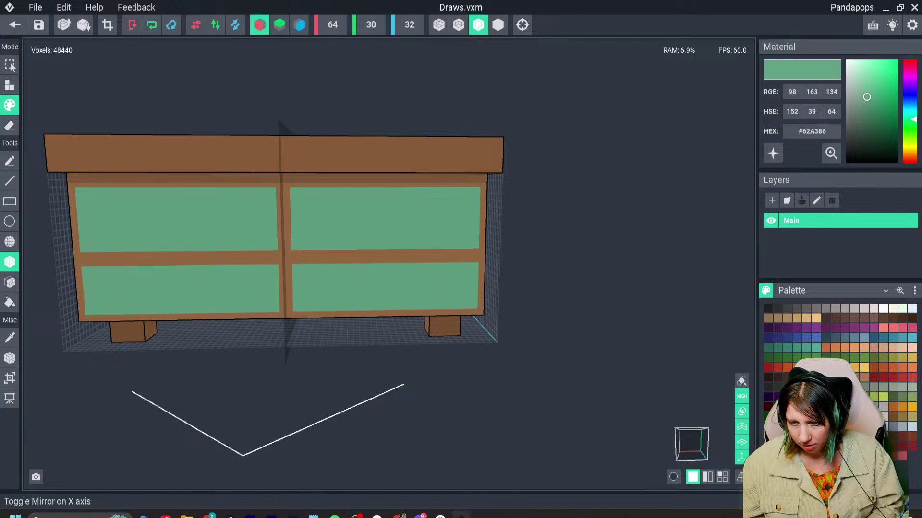
Turn off X-axis mirroring and paint over the brown strip between the two left drawer fronts, merging them into one large green panel.
click(259, 25)
alt+click(280, 216)
mouse_move(280, 216)
mouse_down()
mouse_move(218, 247)
mouse_move(82, 255)
mouse_move(117, 255)
mouse_move(269, 183)
mouse_move(273, 190)
mouse_up()
alt+click(268, 275)
scroll(224, 261, up, 3)
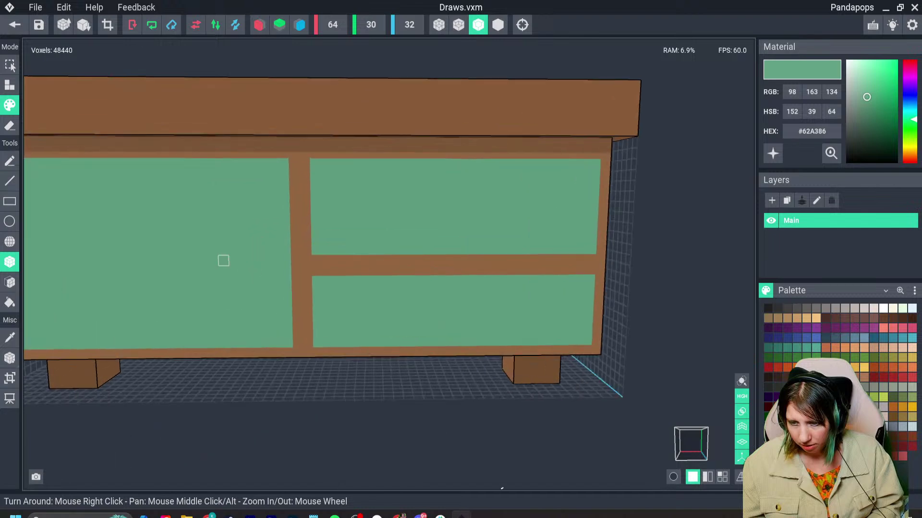
middle_drag(32, 216, 129, 226)
scroll(419, 278, down, 3)
middle_drag(420, 277, 322, 283)
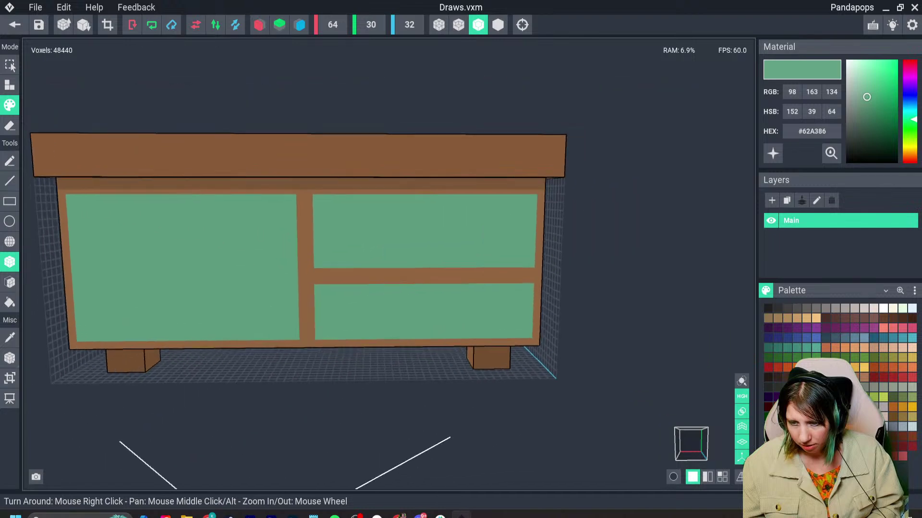
right_drag(398, 279, 372, 283)
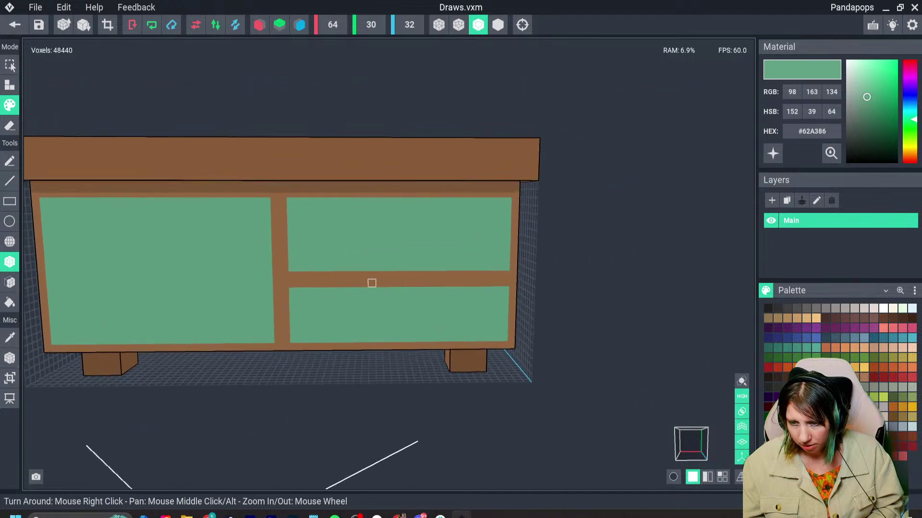
Turn X-axis mirroring back on and paint thin horizontal handles in grey #746C6A on the upper and lower drawer fronts.
key(i)
click(372, 315)
click(877, 405)
click(259, 25)
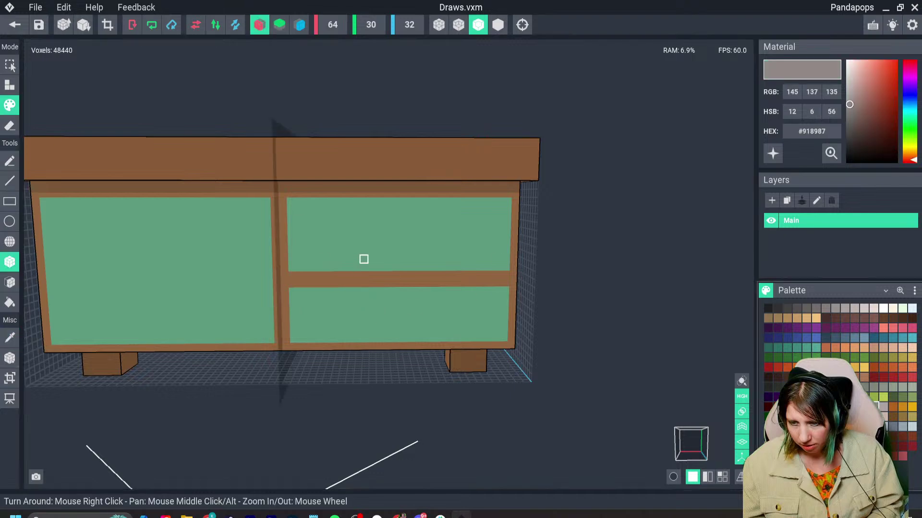
drag(395, 227, 411, 226)
click(864, 406)
drag(388, 306, 417, 306)
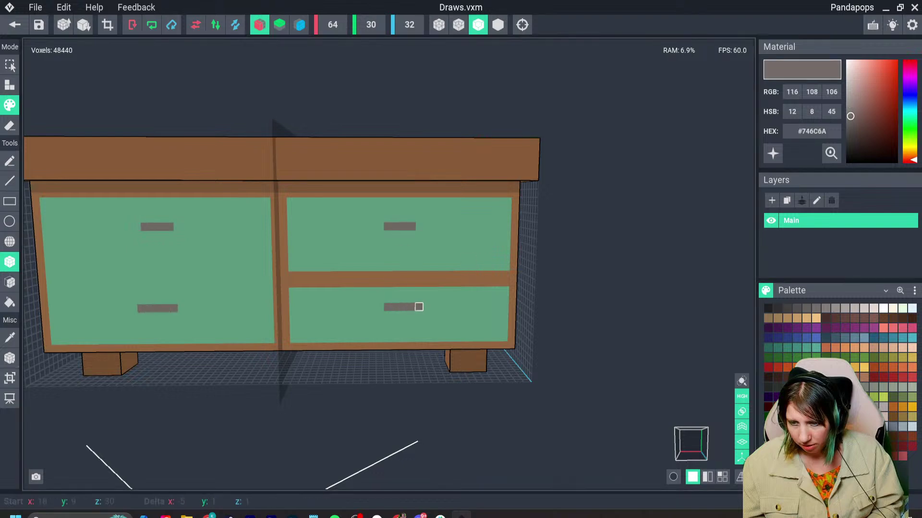
Sample the drawer green and paint over the end voxel of the lower handle, making it as wide as the upper one.
right_drag(391, 321, 395, 322)
key(i)
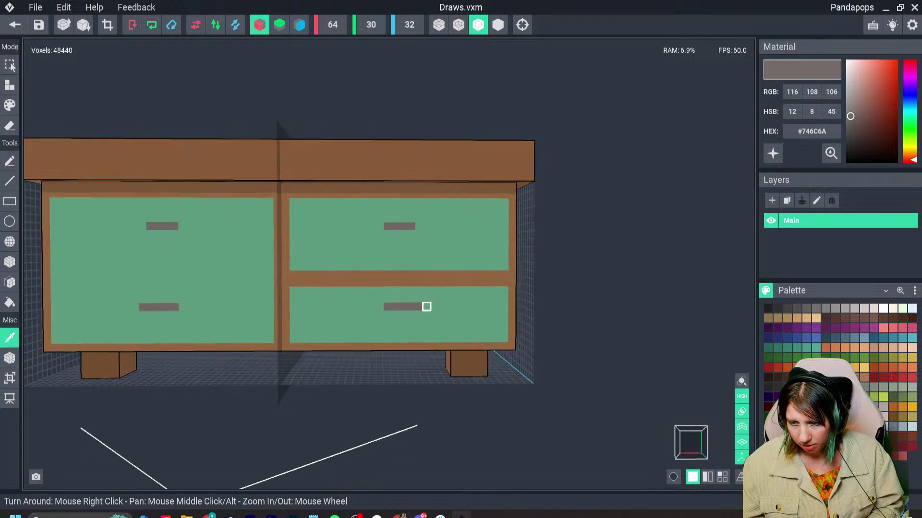
click(425, 307)
click(419, 307)
Turn off X-axis mirroring and paint over both grey handles on the large left panel with the sampled green.
right_drag(206, 273, 220, 279)
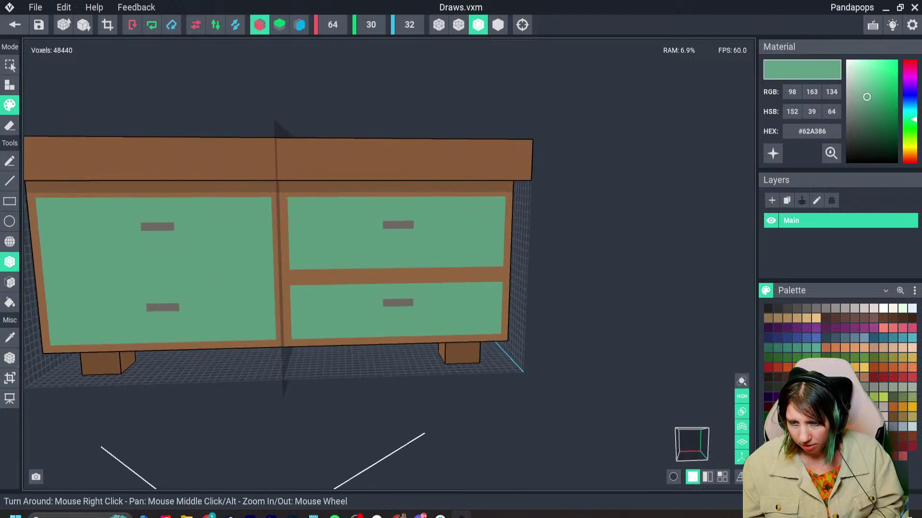
click(260, 24)
key(i)
click(194, 227)
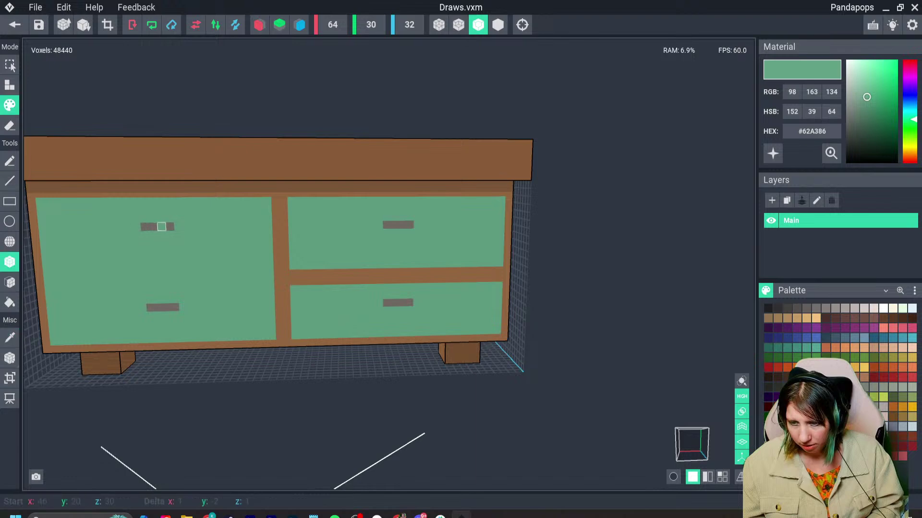
drag(170, 225, 139, 230)
click(151, 308)
drag(150, 308, 180, 308)
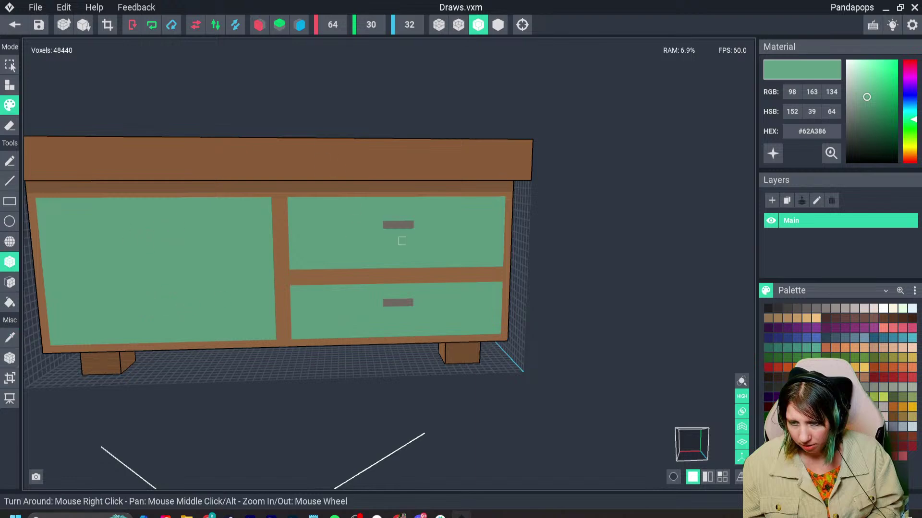
Paint a two-voxel-wide vertical bar above and below the upper right drawer's handle in orange #D7691A, and repaint it in a lighter orange.
right_drag(401, 239, 403, 240)
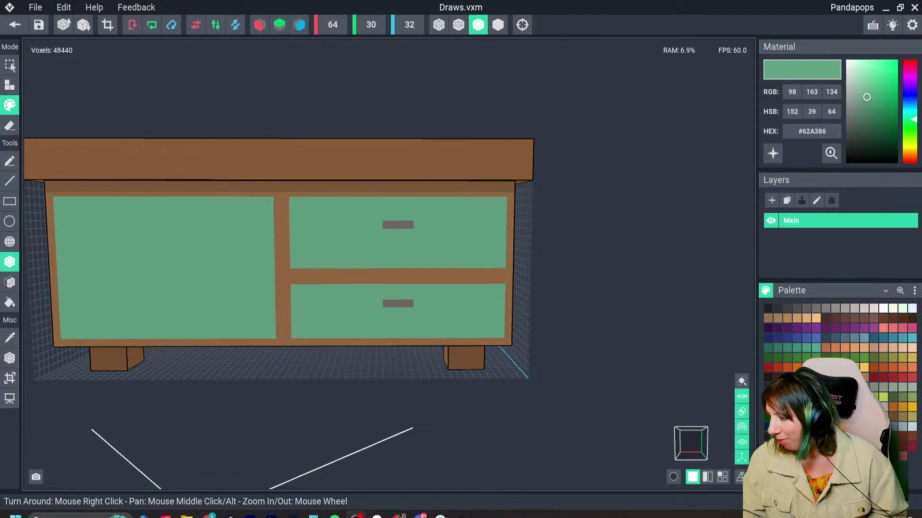
scroll(353, 263, up, 1)
scroll(317, 296, up, 3)
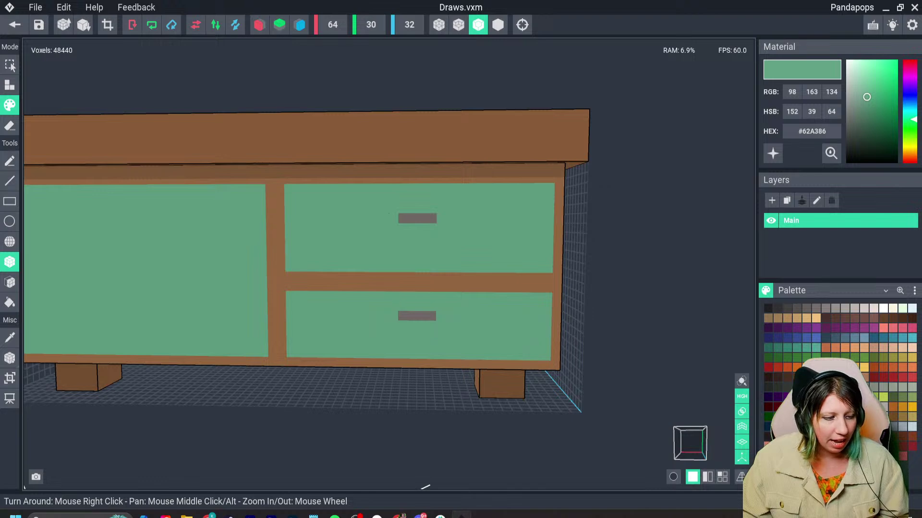
middle_drag(537, 267, 473, 273)
scroll(473, 273, up, 2)
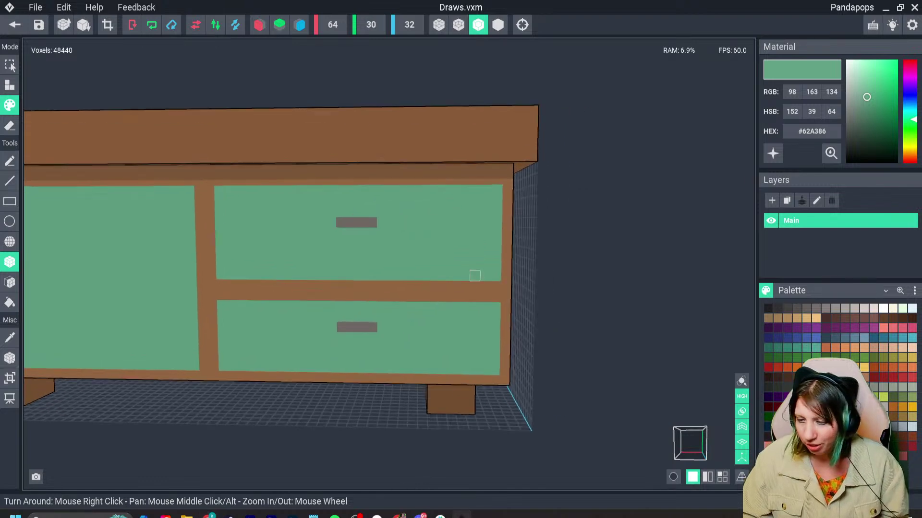
scroll(402, 290, up, 2)
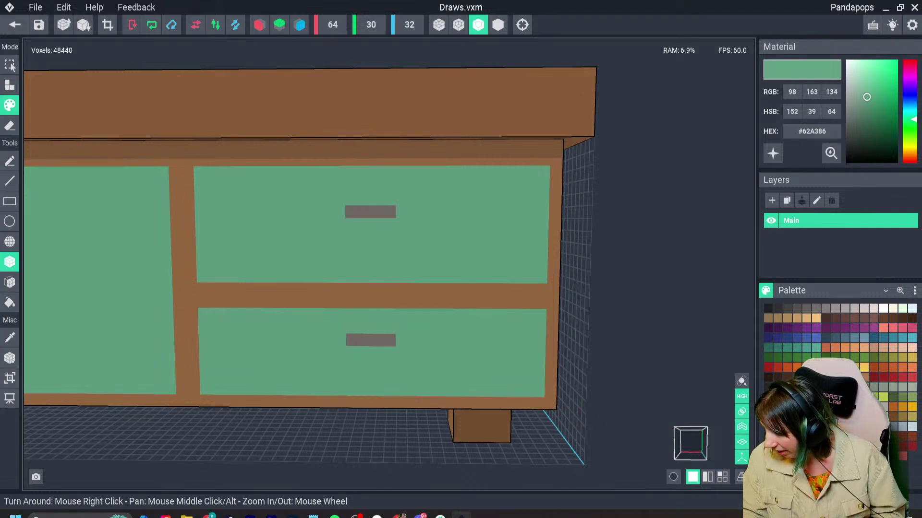
click(796, 367)
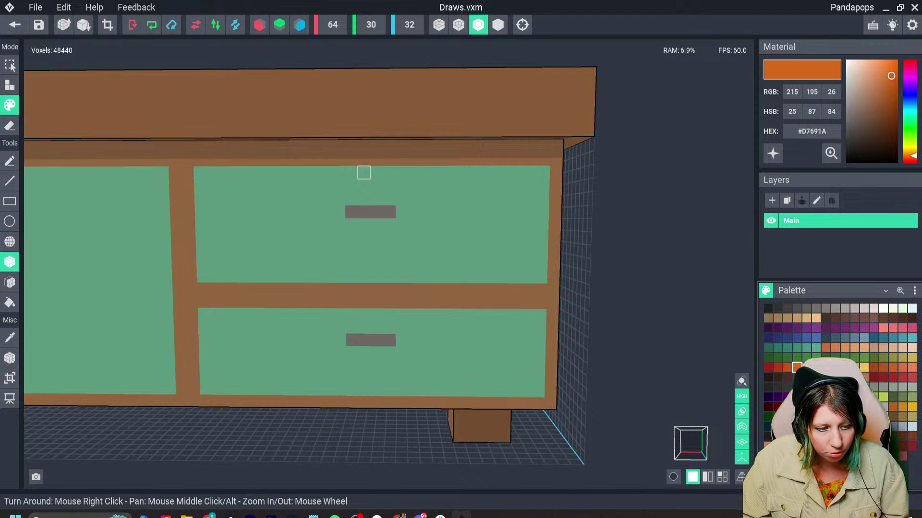
drag(364, 186, 376, 267)
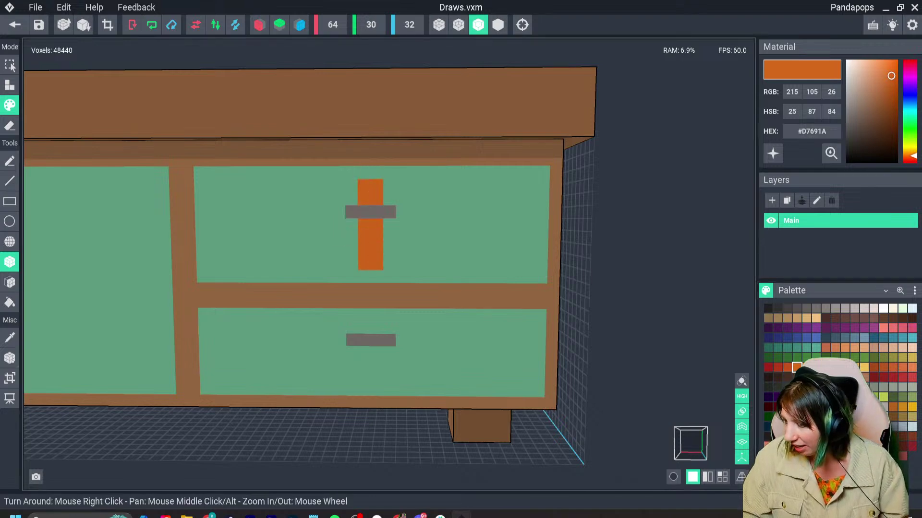
click(806, 367)
mouse_move(364, 186)
mouse_down()
mouse_move(364, 199)
mouse_move(376, 198)
mouse_move(377, 264)
mouse_up()
Repaint the vertical bar on the upper right drawer in purple, lightening the palette colour to #A279AC.
click(816, 328)
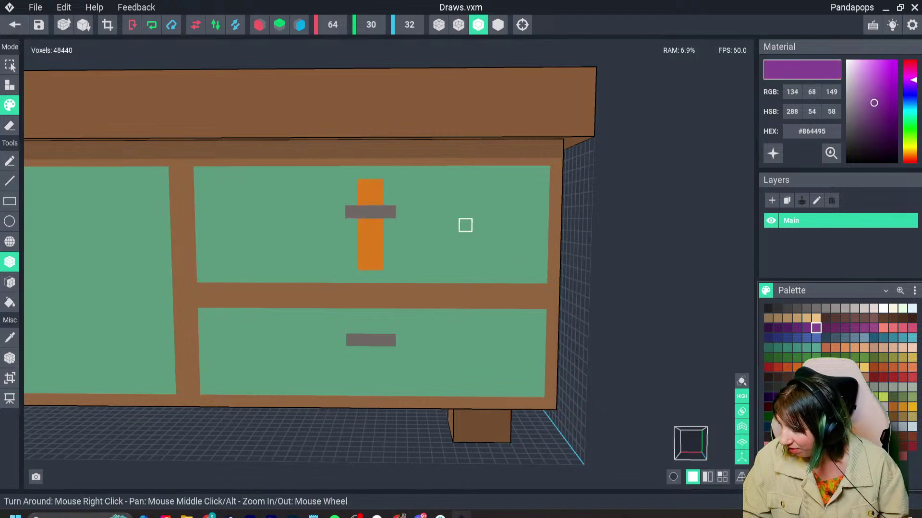
drag(364, 185, 376, 212)
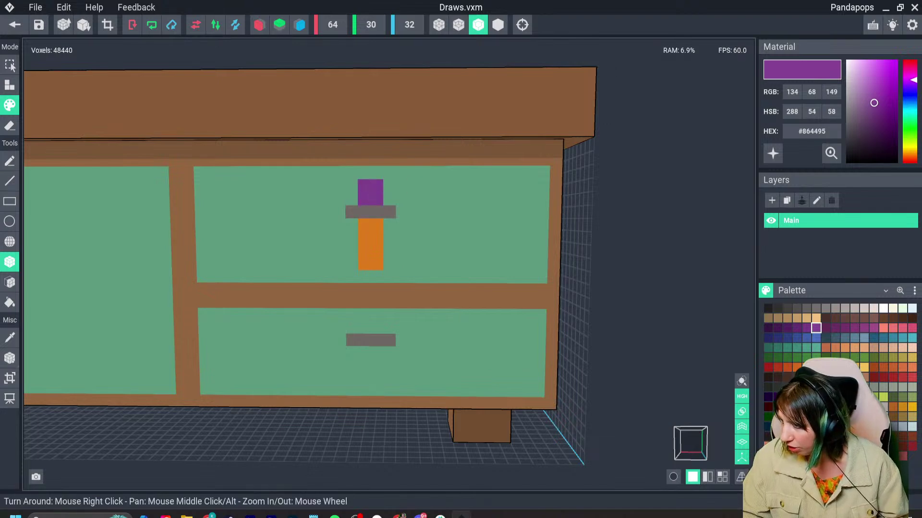
drag(874, 102, 861, 93)
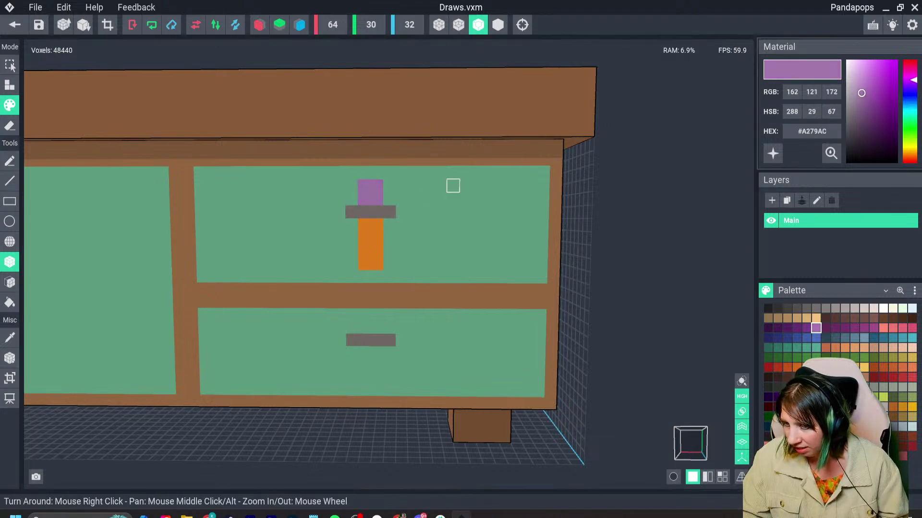
drag(370, 225, 372, 268)
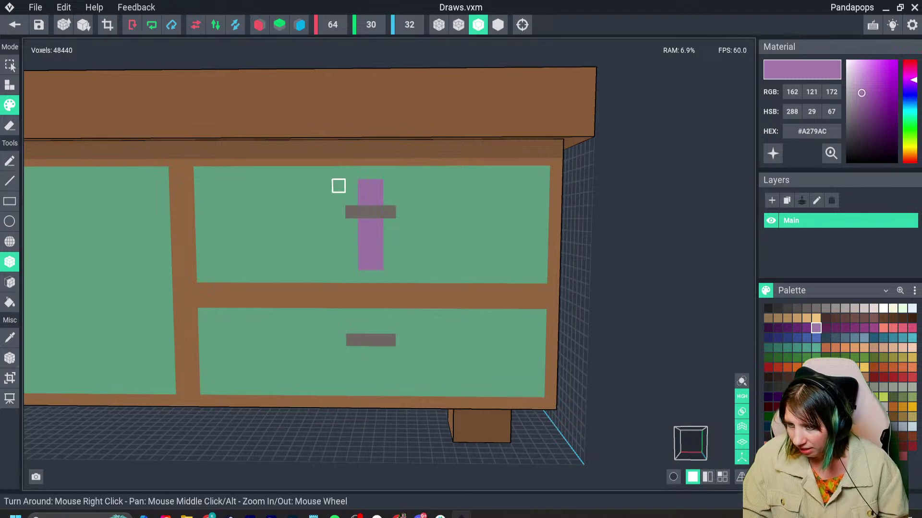
Paint a four-voxel-wide purple cap across the top of the bar and two stepped voxels descending diagonally on each side.
drag(349, 186, 389, 186)
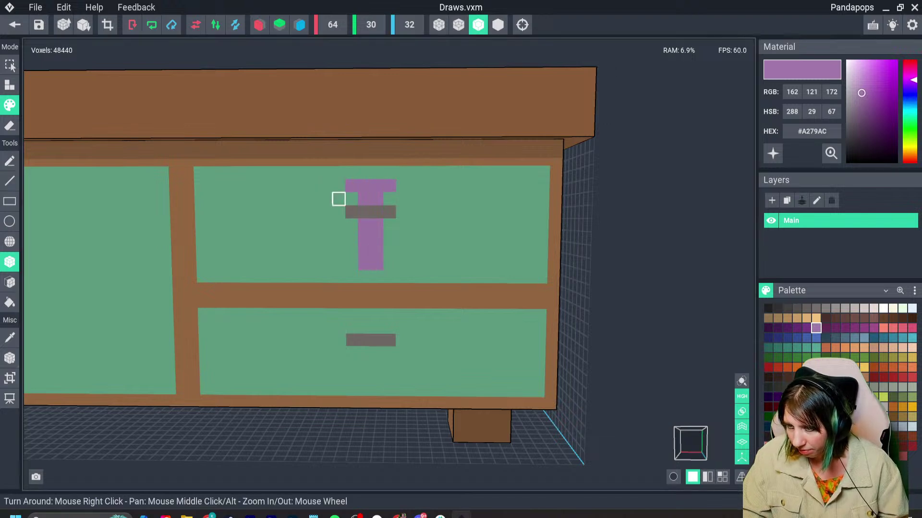
click(338, 198)
click(326, 212)
click(402, 198)
click(414, 212)
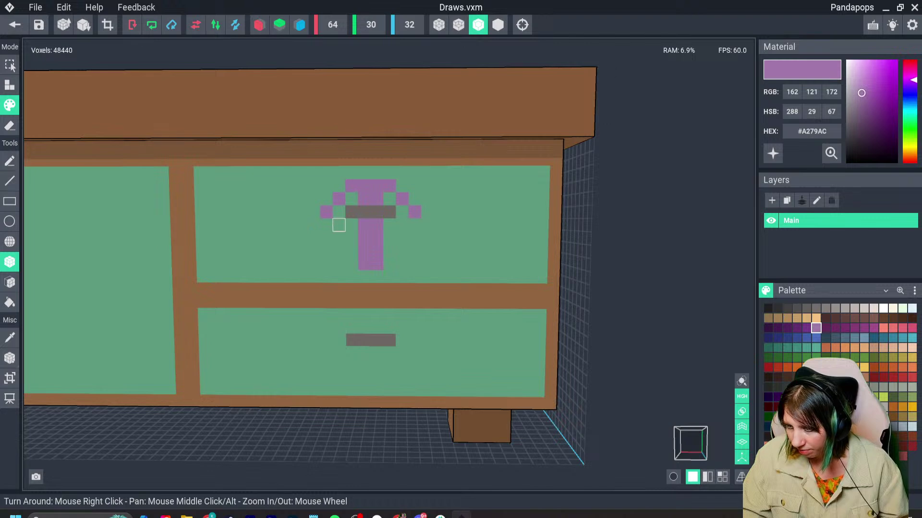
Extend both purple diagonals outward with horizontal arms three voxels long at the row just below the handle.
click(314, 225)
click(427, 225)
click(453, 226)
click(440, 225)
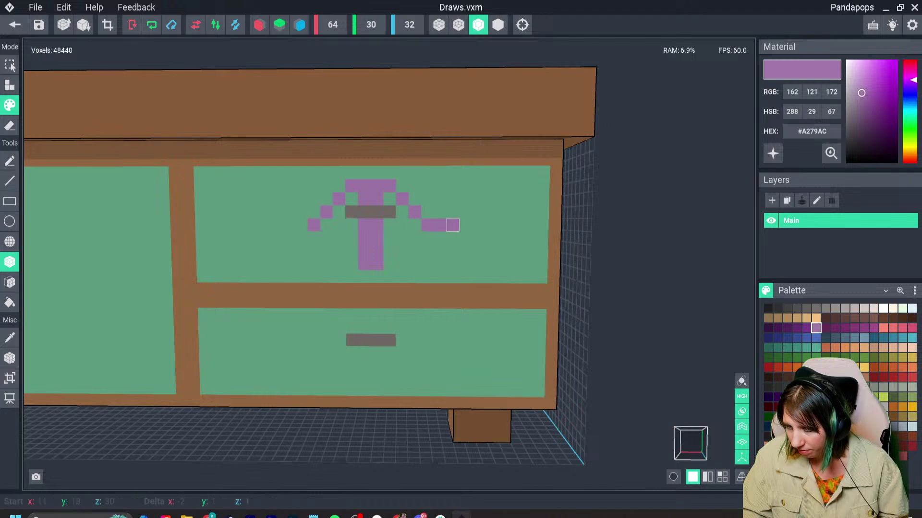
click(301, 224)
click(288, 225)
Paint the motif's lower half in purple with a four-voxel-wide base and two stepped voxels rising on each side, closing the outline.
click(351, 263)
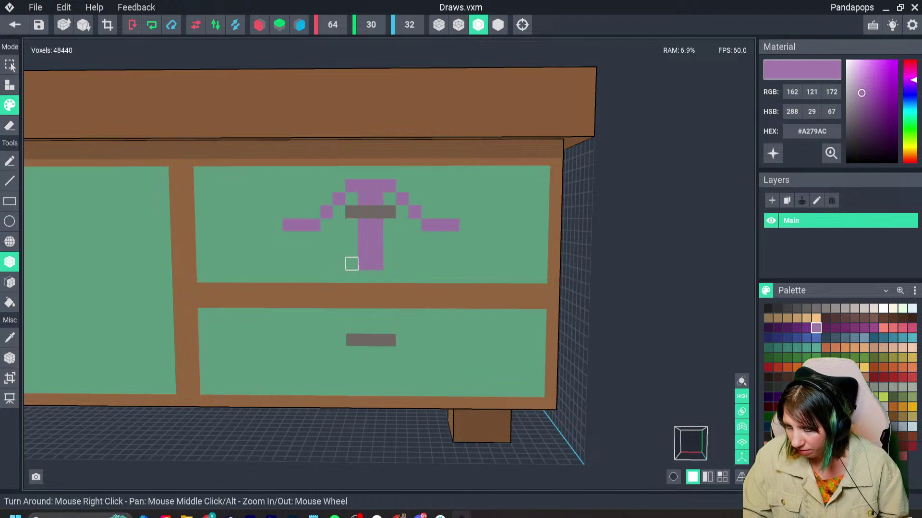
click(390, 263)
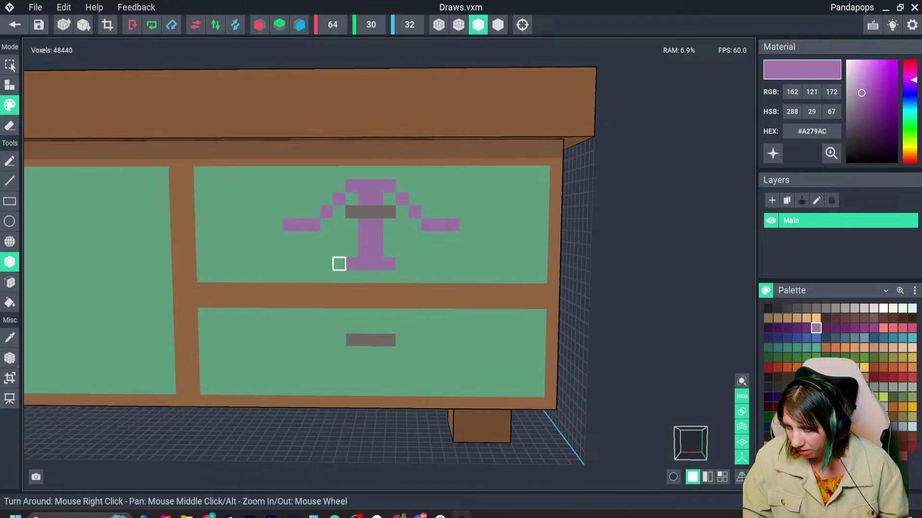
click(339, 250)
click(327, 237)
click(402, 251)
click(415, 237)
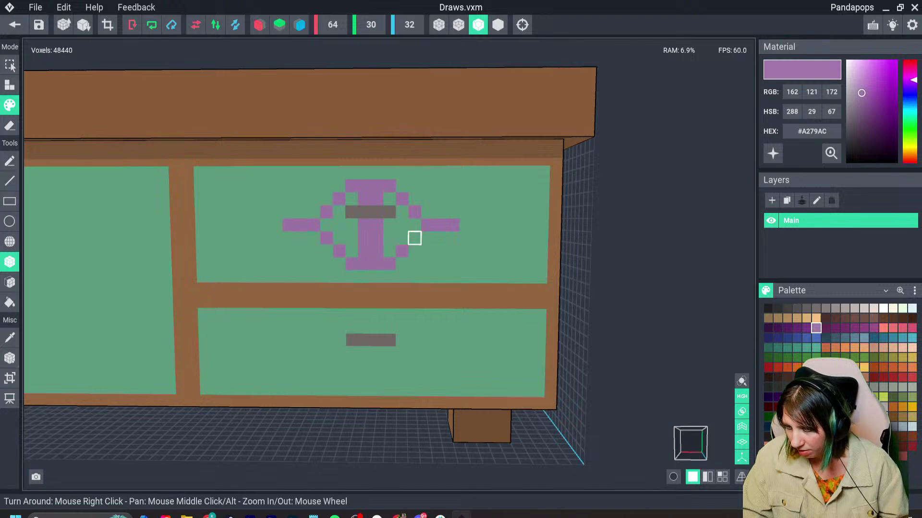
Fill the motif's middle row and the voxels beside the central bar in purple, undoing the surplus fills on its left side.
drag(352, 238, 351, 251)
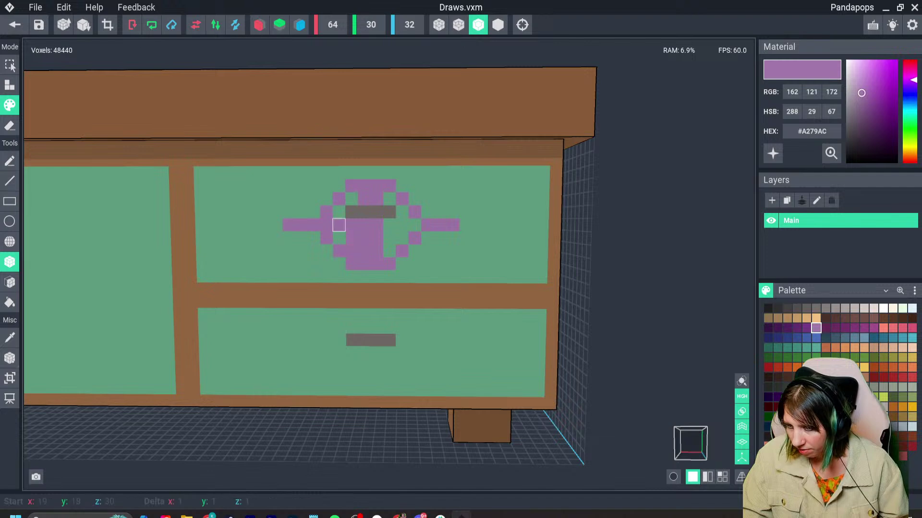
click(339, 212)
click(352, 199)
key(ctrl+z)
key(ctrl+z)
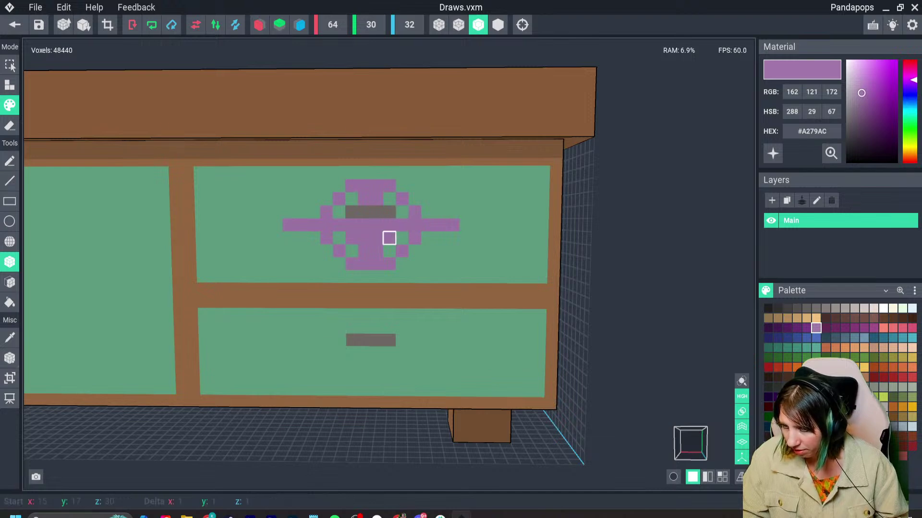
Try filling the remaining green gaps on the motif's left side in purple, and undo the fills.
scroll(373, 282, down, 3)
scroll(386, 263, up, 5)
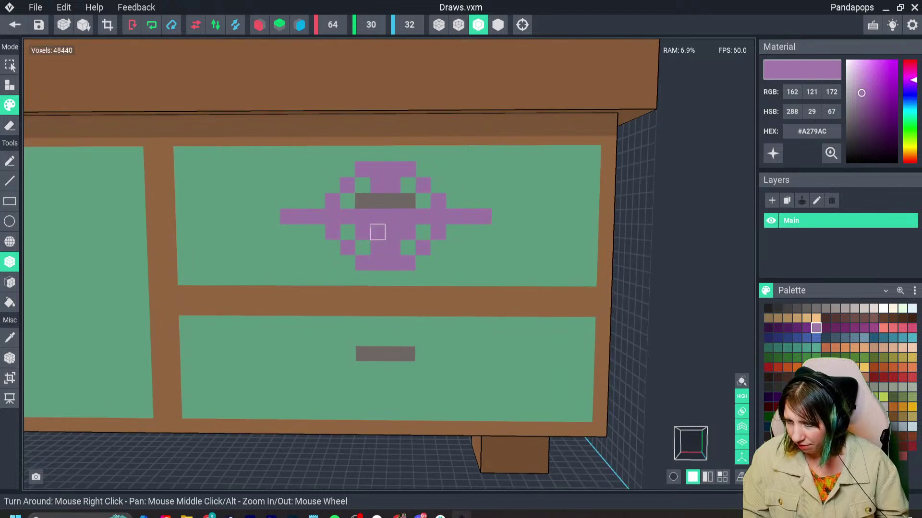
click(348, 232)
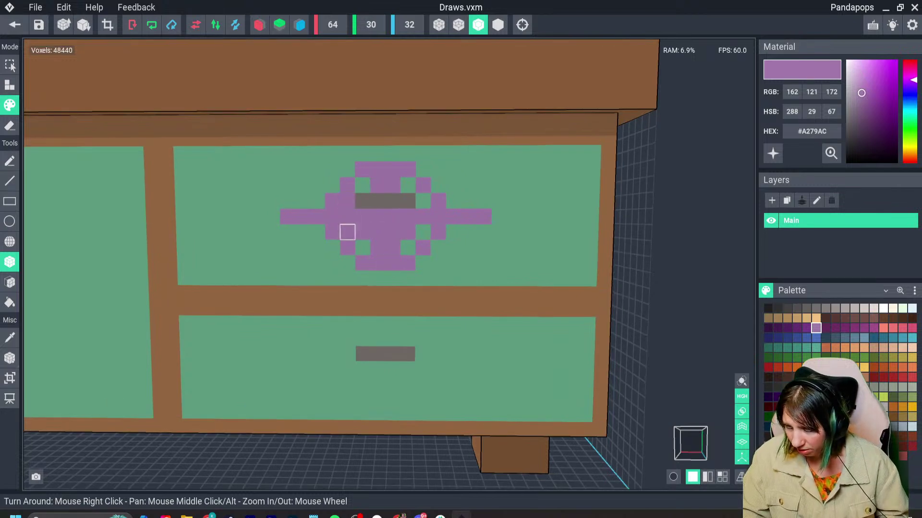
key(ctrl+z)
key(ctrl+z)
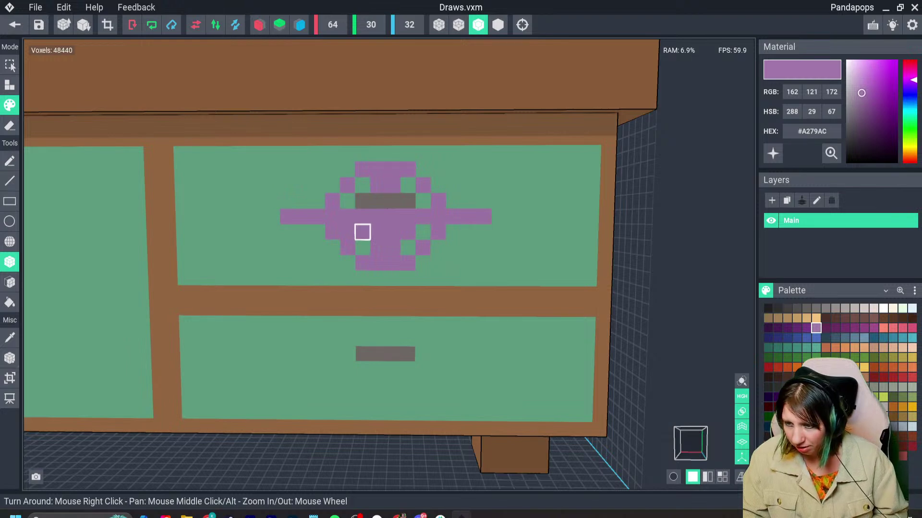
Try painting out the central bar below and above the handle with the sampled drawer green #62A386, and undo the strokes.
alt+click(362, 248)
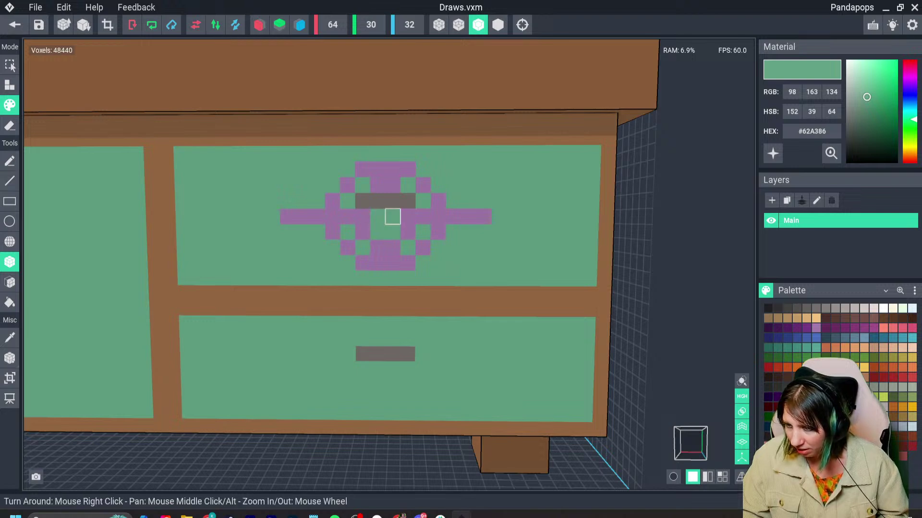
drag(378, 185, 393, 187)
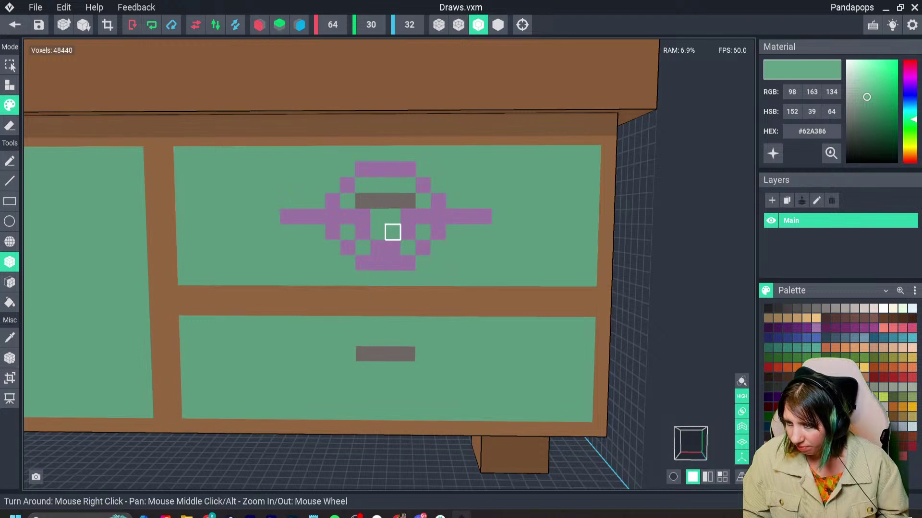
scroll(394, 269, down, 3)
scroll(360, 276, up, 2)
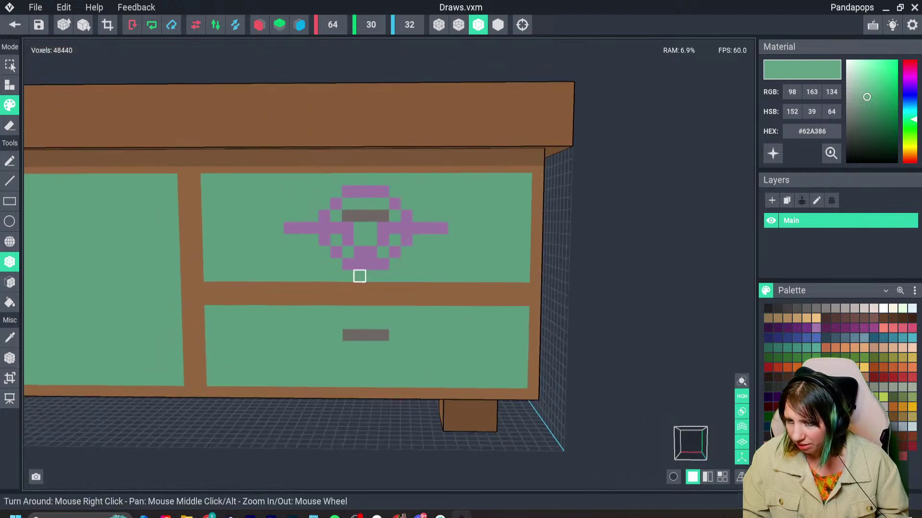
scroll(359, 276, up, 2)
key(ctrl+z)
key(ctrl+z)
key(ctrl+z)
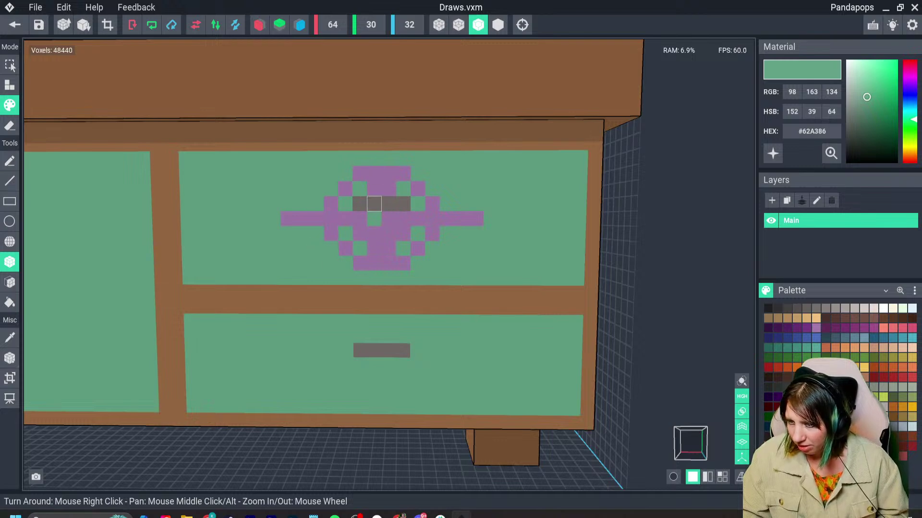
Sample the handle grey #746C6A and paint the upper drawer's handle one voxel lower, centred on the purple arms.
key(i)
click(359, 218)
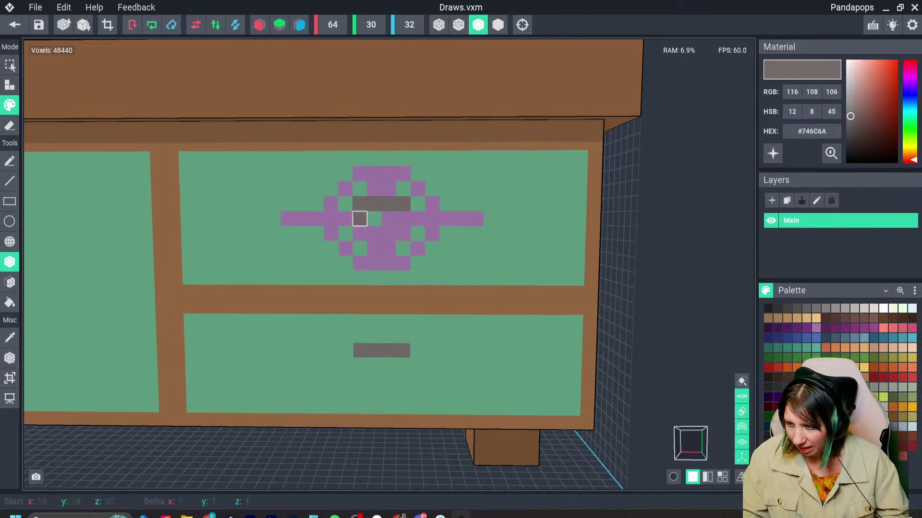
mouse_move(359, 218)
mouse_down()
mouse_move(402, 218)
mouse_move(402, 204)
mouse_up()
Sample the drawer green #62A386 and paint over the handle's old row and the purple voxels directly beneath the new handle.
key(i)
click(345, 204)
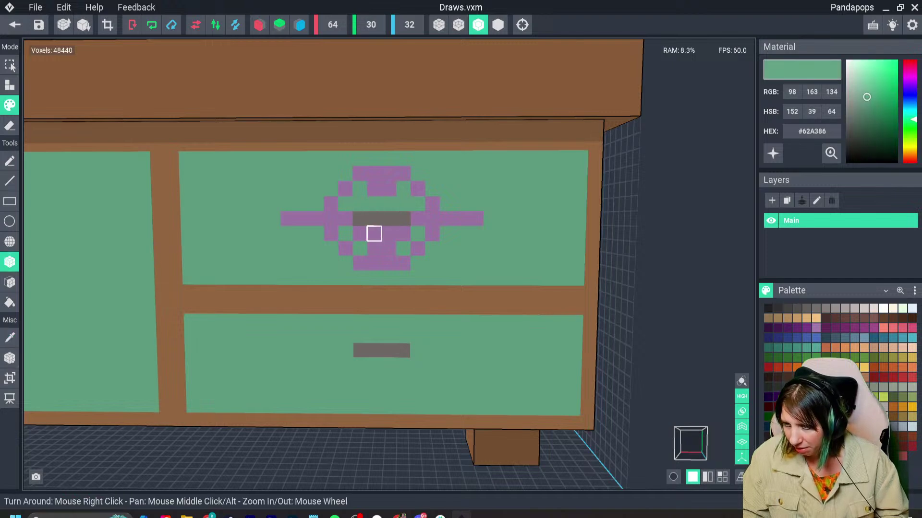
drag(373, 234, 389, 233)
click(359, 234)
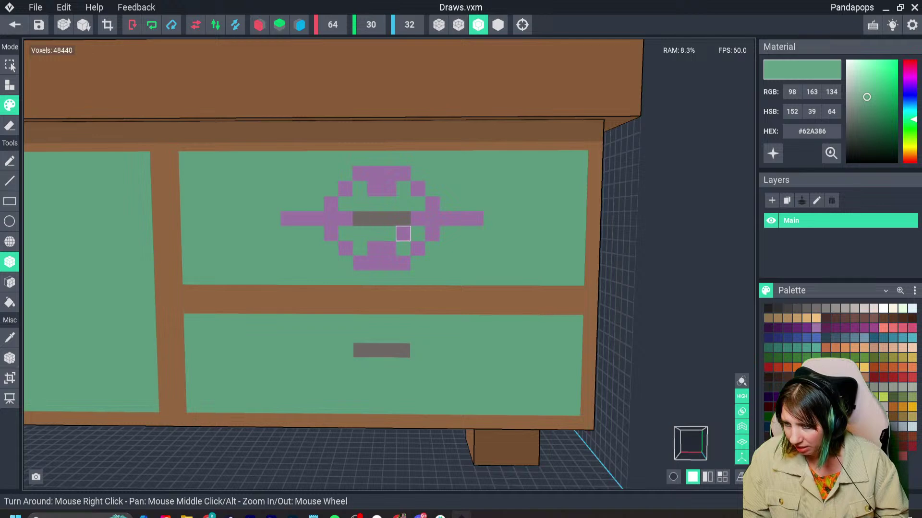
click(403, 233)
Sample the motif's purple #A279AC and paint single voxels directly above and below both ends of the grey handle.
scroll(318, 291, down, 3)
scroll(342, 264, up, 2)
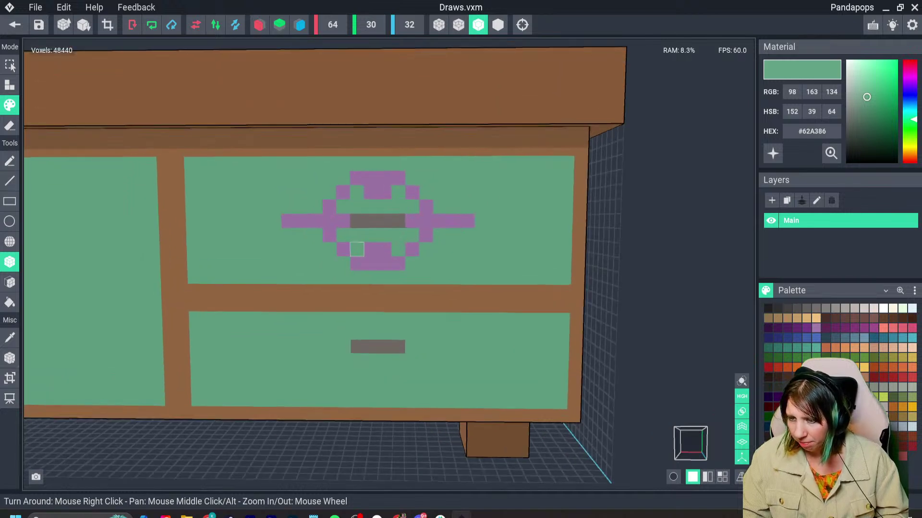
key(i)
click(370, 249)
click(356, 235)
click(398, 234)
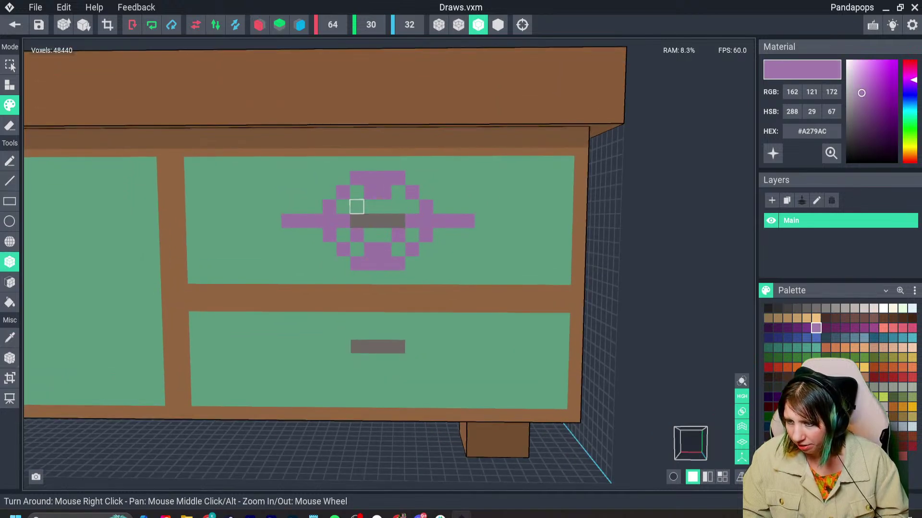
click(398, 207)
Paint stepped purple diagonals from both arm ends down to the drawer's bottom edge, ending each in a two-voxel horizontal segment.
scroll(340, 304, down, 2)
scroll(307, 264, up, 3)
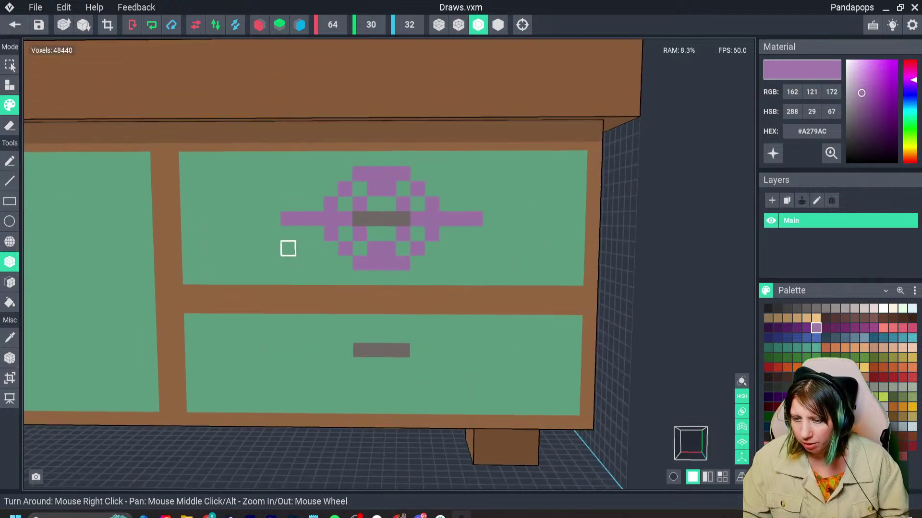
click(288, 233)
click(303, 248)
click(317, 263)
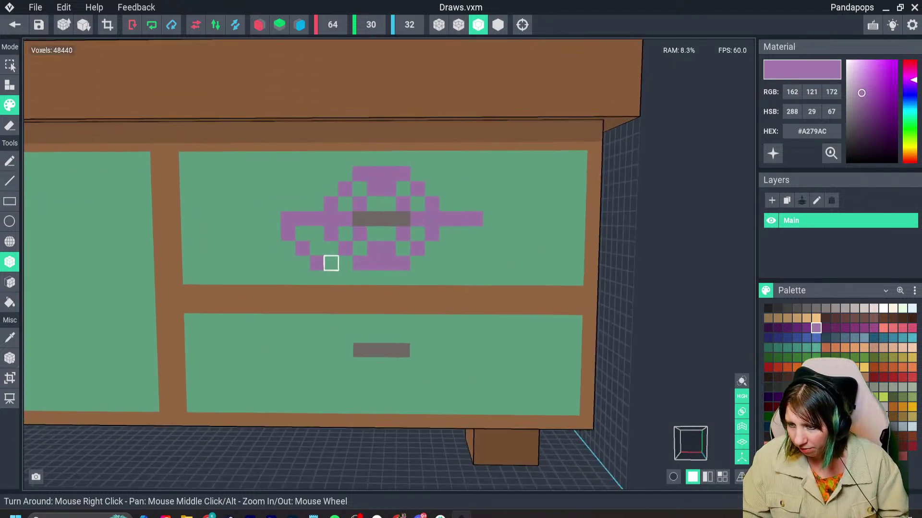
drag(331, 278, 346, 278)
drag(416, 278, 431, 278)
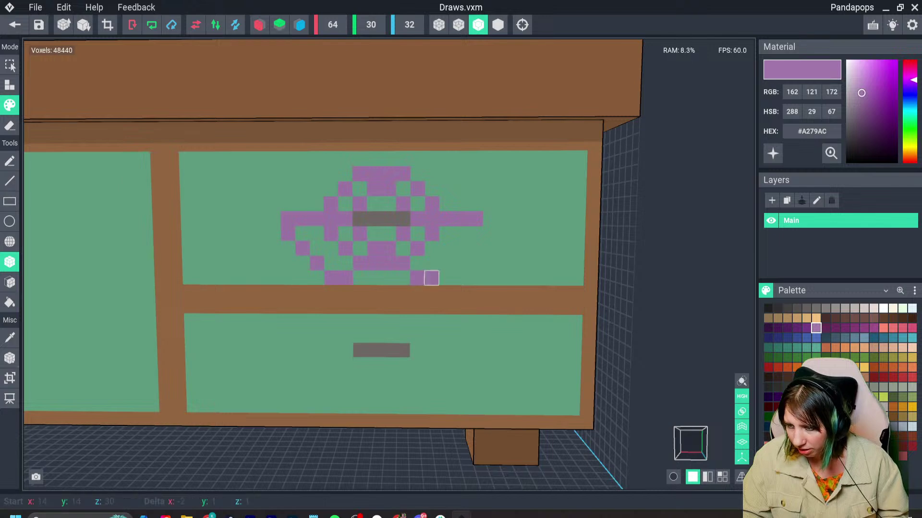
click(446, 263)
click(461, 248)
click(475, 233)
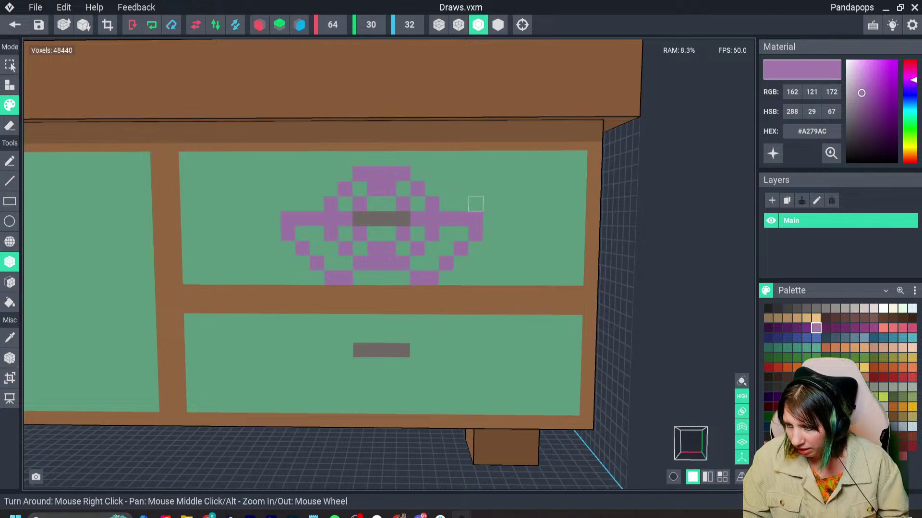
Paint stepped purple diagonals from both arm ends up to the upper drawer's top edge, ending each in a two-voxel horizontal segment.
click(475, 204)
click(461, 189)
click(446, 174)
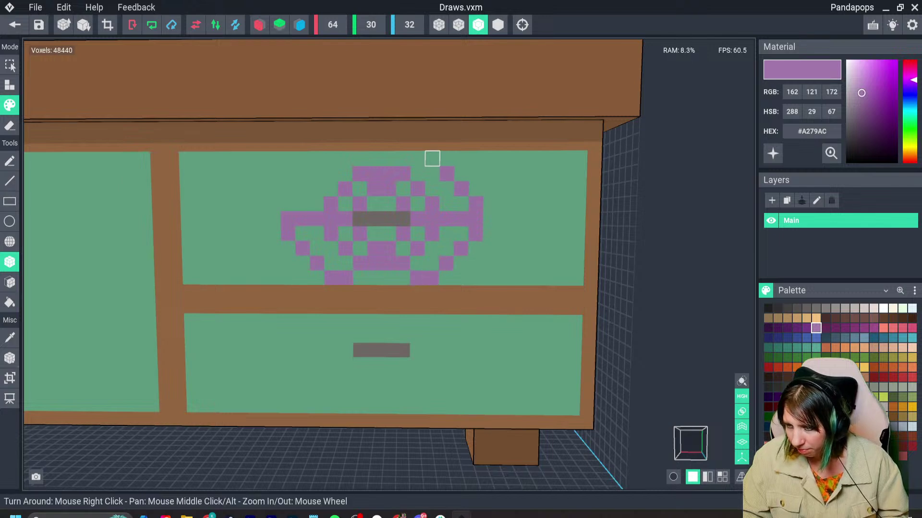
click(432, 159)
click(418, 158)
click(345, 159)
click(331, 158)
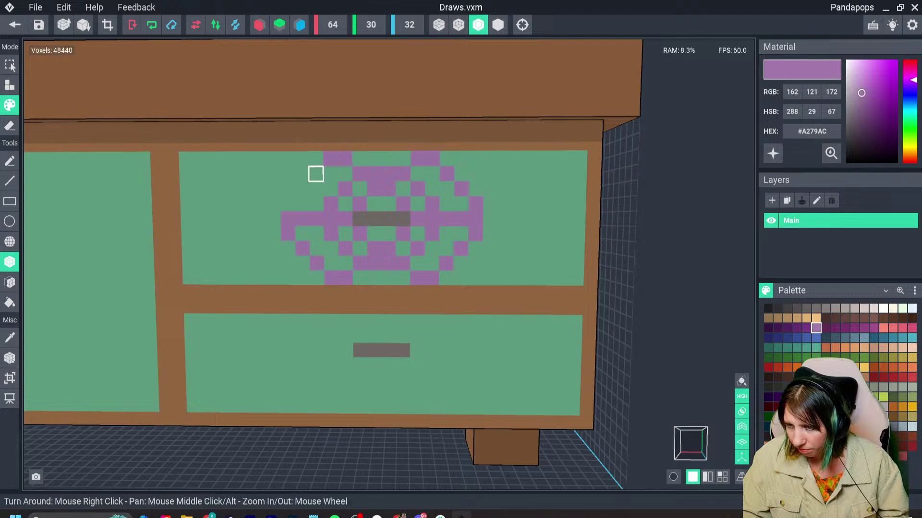
click(316, 174)
click(303, 189)
click(288, 204)
scroll(330, 297, down, 5)
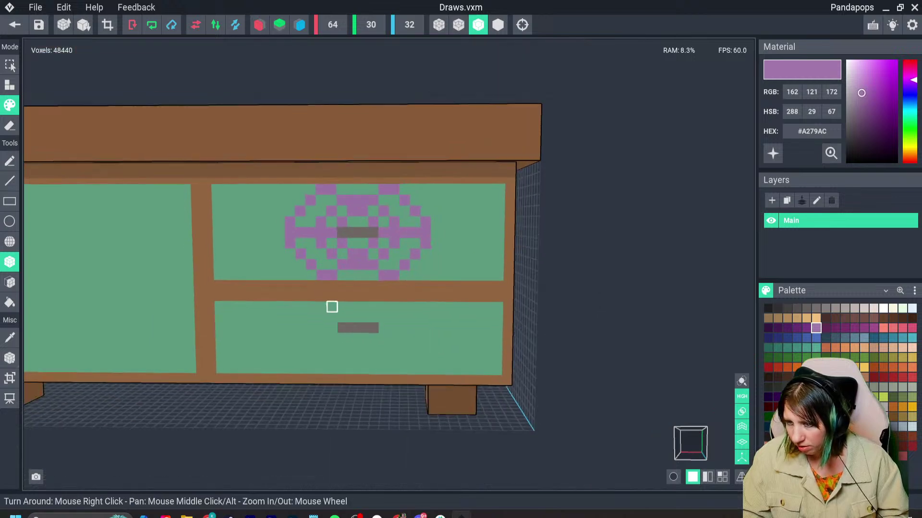
right_drag(310, 352, 294, 268)
scroll(294, 268, up, 2)
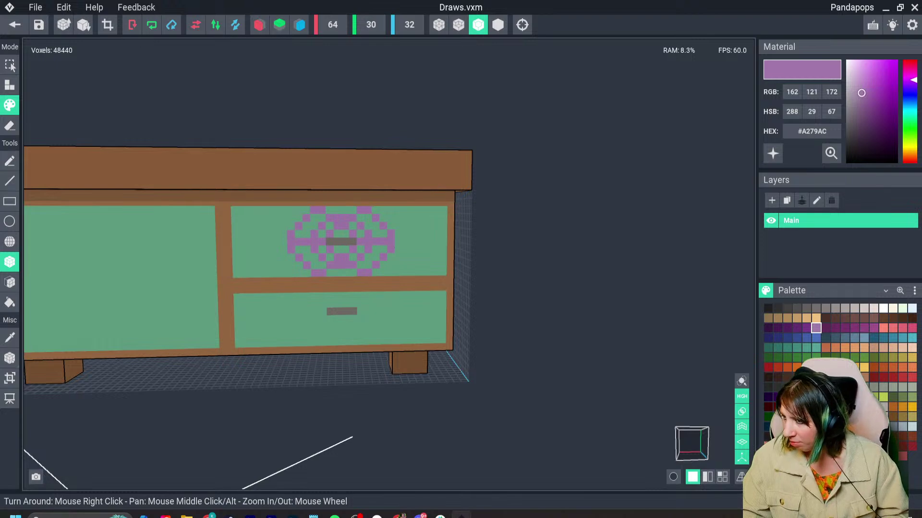
click(852, 91)
mouse_move(852, 91)
mouse_down()
mouse_move(913, 69)
mouse_move(913, 163)
mouse_move(914, 79)
mouse_up()
drag(868, 91, 862, 92)
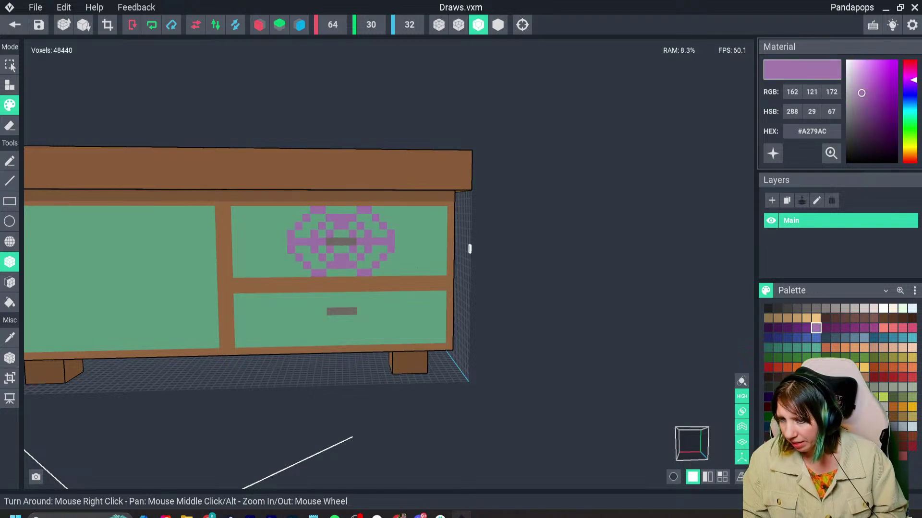
Examine the purple motif on the upper drawer up close and from a distance against the whole cabinet.
right_drag(427, 318, 428, 326)
scroll(437, 342, down, 3)
scroll(408, 348, up, 3)
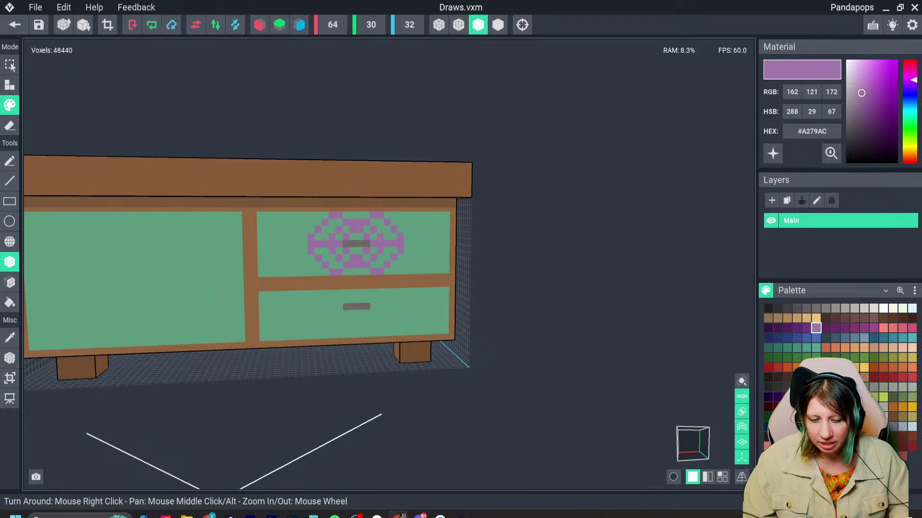
scroll(425, 351, up, 5)
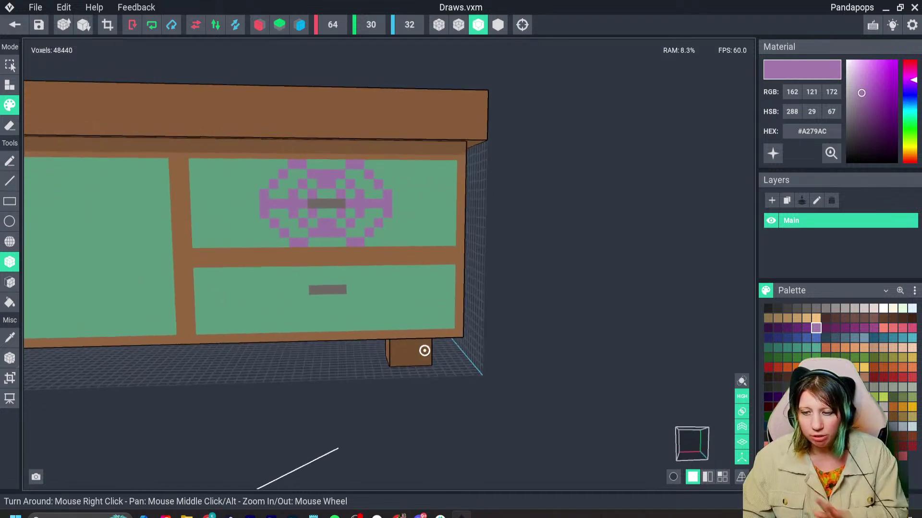
right_drag(327, 344, 251, 350)
scroll(251, 350, down, 4)
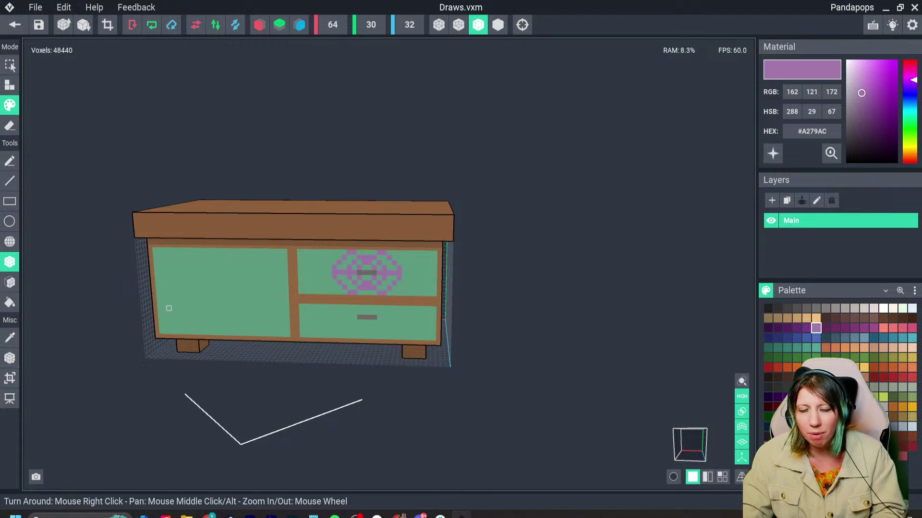
scroll(297, 325, up, 5)
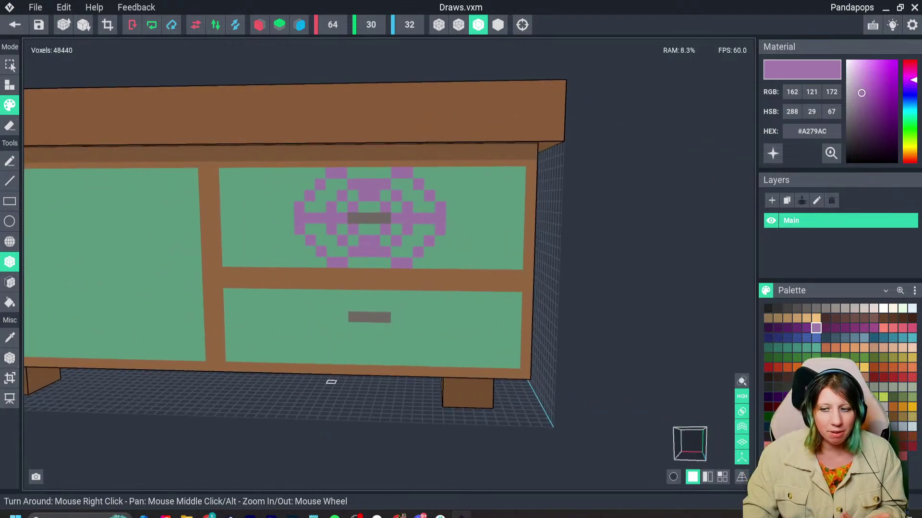
scroll(283, 336, up, 3)
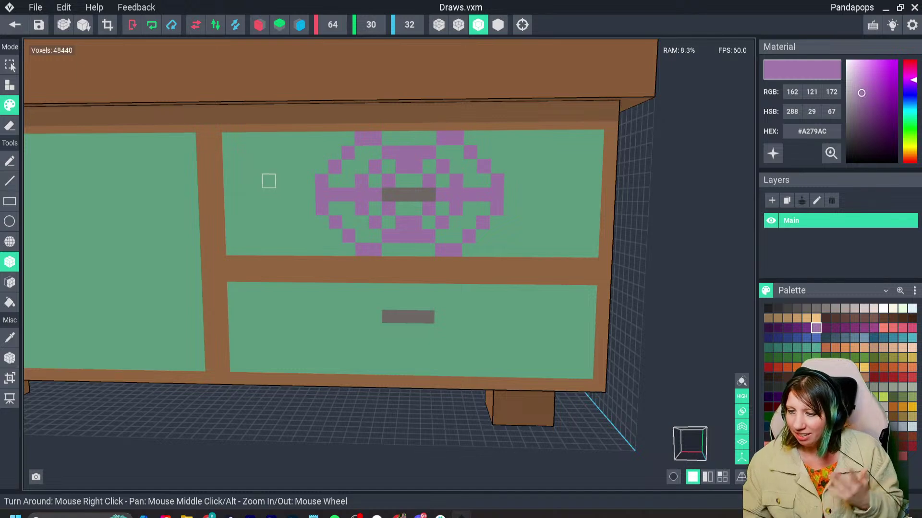
scroll(341, 356, down, 5)
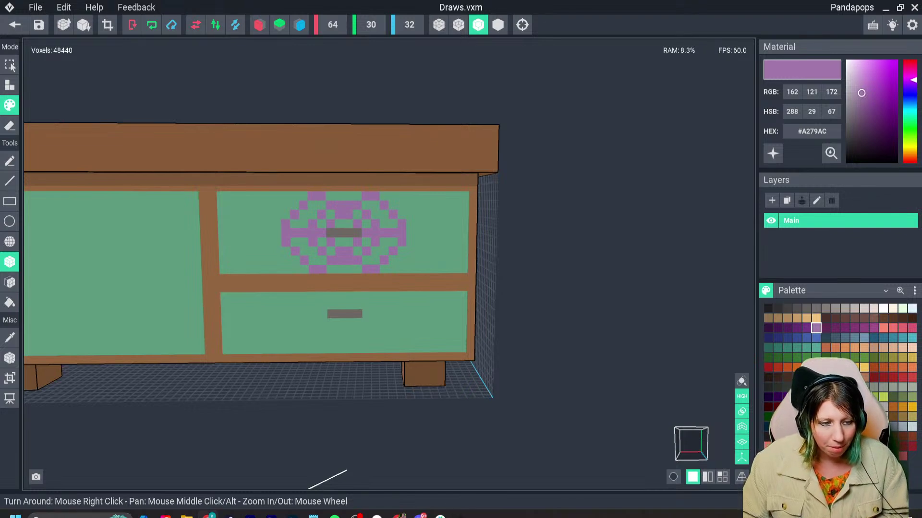
Paint the lower drawer front grey-blue #6F94AE all around its grey handle.
middle_drag(376, 314, 330, 310)
scroll(321, 311, up, 2)
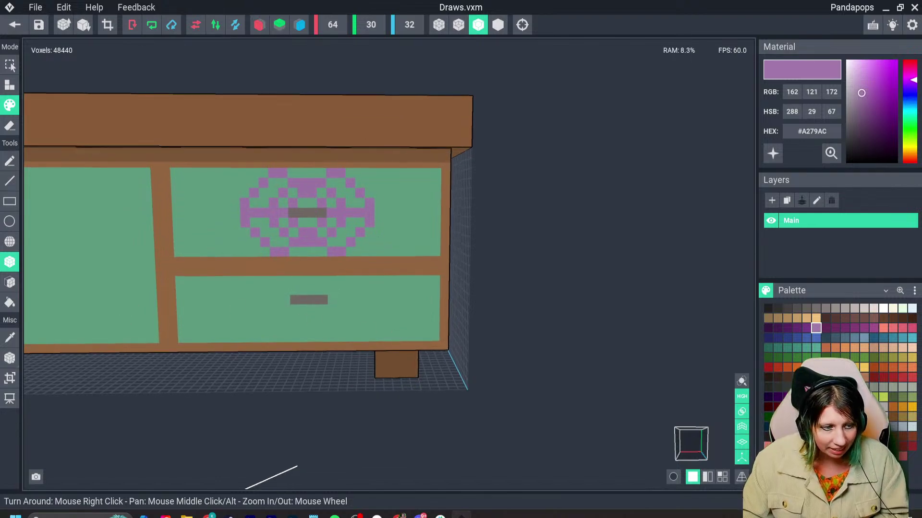
scroll(192, 322, up, 4)
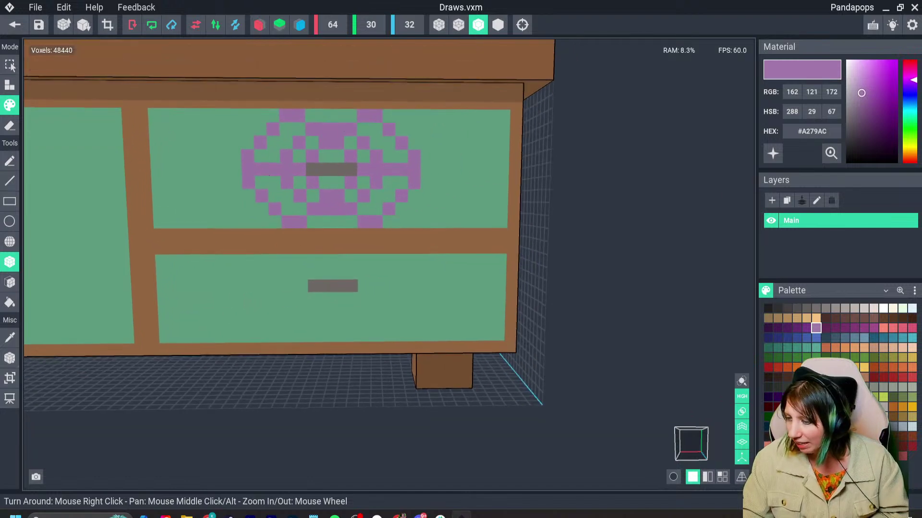
click(864, 338)
mouse_move(162, 261)
mouse_down()
mouse_move(214, 299)
mouse_move(308, 340)
mouse_up()
drag(314, 261, 500, 273)
drag(499, 285, 363, 336)
drag(364, 298, 303, 333)
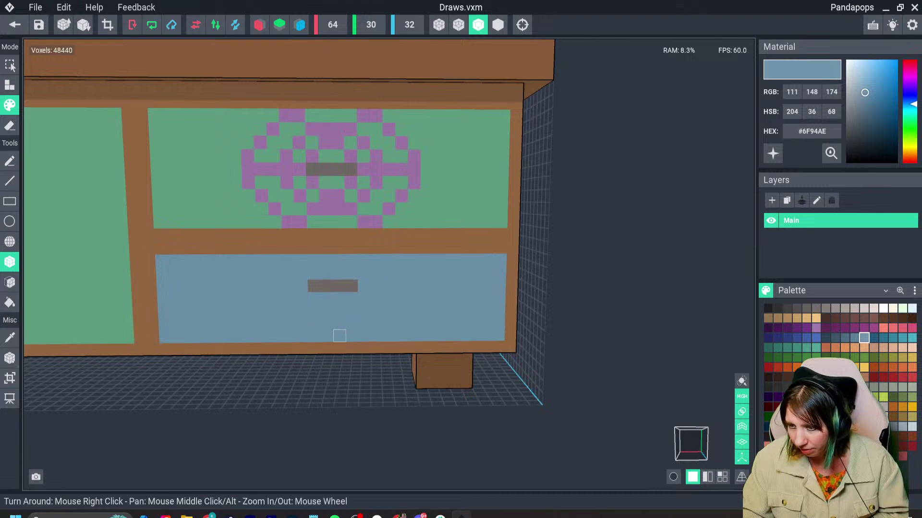
Repaint the lower drawer's grey handle one voxel lower and cover its old row with the drawer's grey-blue.
scroll(339, 334, down, 4)
scroll(251, 335, up, 3)
key(i)
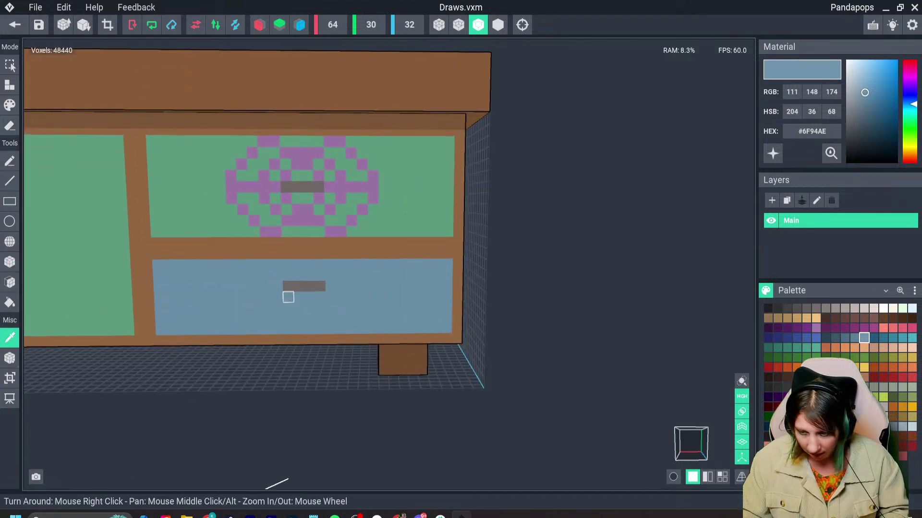
click(288, 286)
mouse_move(288, 296)
mouse_down()
mouse_move(330, 297)
mouse_move(287, 286)
mouse_up()
key(i)
click(330, 286)
Paint darker brown #8F613B shading over the upper drawer's leftmost column and the frame row beneath it, and save the model.
scroll(232, 317, down, 3)
scroll(134, 288, down, 3)
right_drag(134, 288, 137, 288)
middle_drag(137, 288, 230, 291)
right_drag(230, 291, 237, 294)
scroll(237, 294, up, 3)
ctrl+click(330, 228)
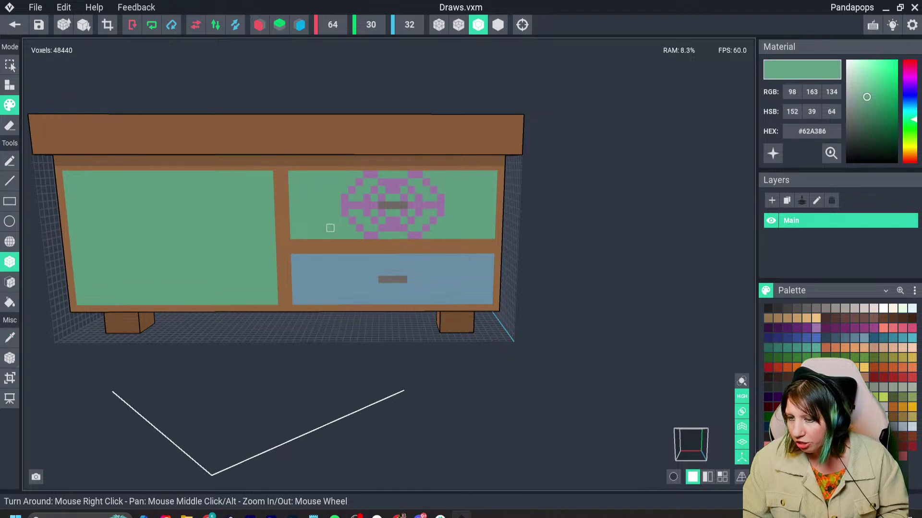
ctrl+click(277, 198)
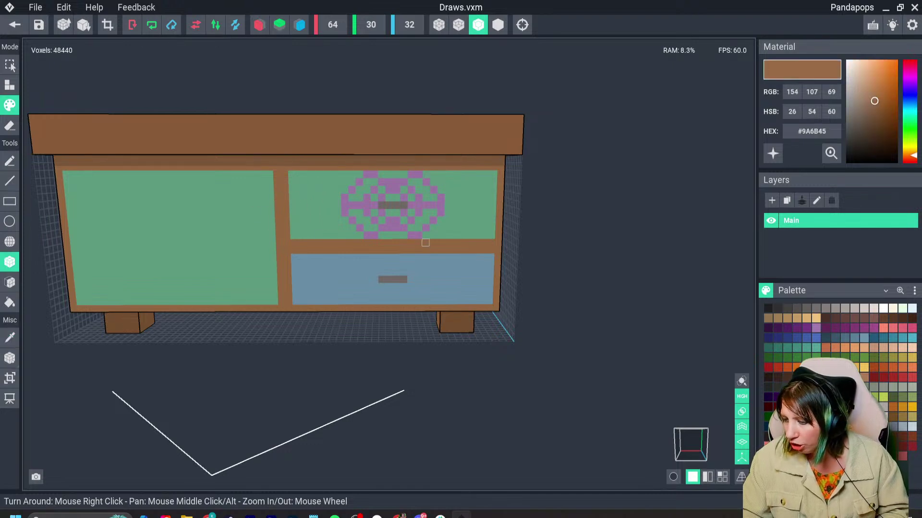
click(816, 347)
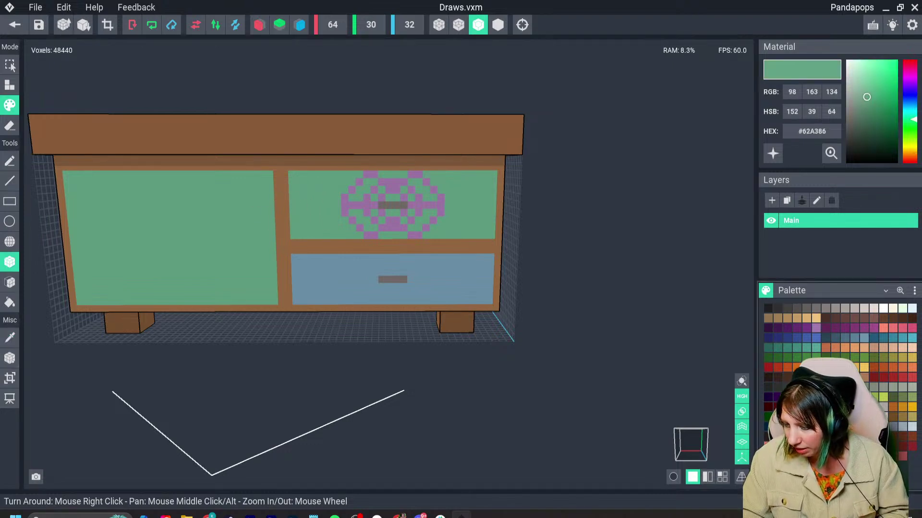
ctrl+click(269, 175)
mouse_move(284, 175)
mouse_down()
mouse_move(292, 239)
mouse_move(490, 241)
mouse_up()
drag(270, 175, 272, 235)
key(ctrl+z)
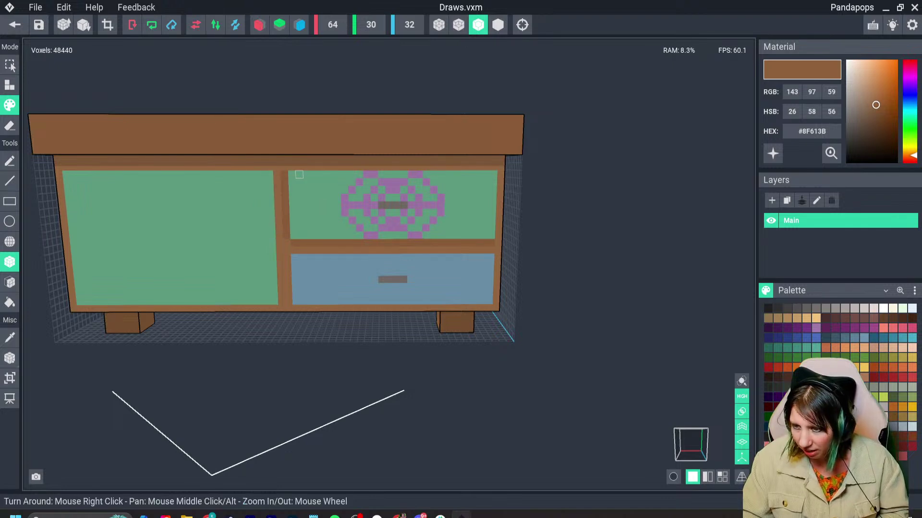
mouse_move(290, 175)
mouse_down()
mouse_move(298, 240)
mouse_move(490, 242)
mouse_up()
key(ctrl+s)
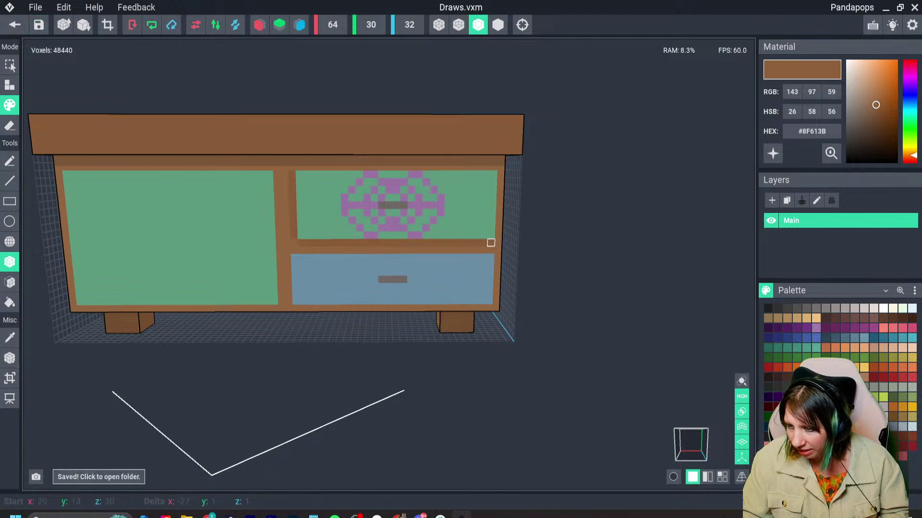
Sample the upper drawer's green, darken it to #579478 and shade the drawer's rightmost column and top row with it.
alt+click(469, 209)
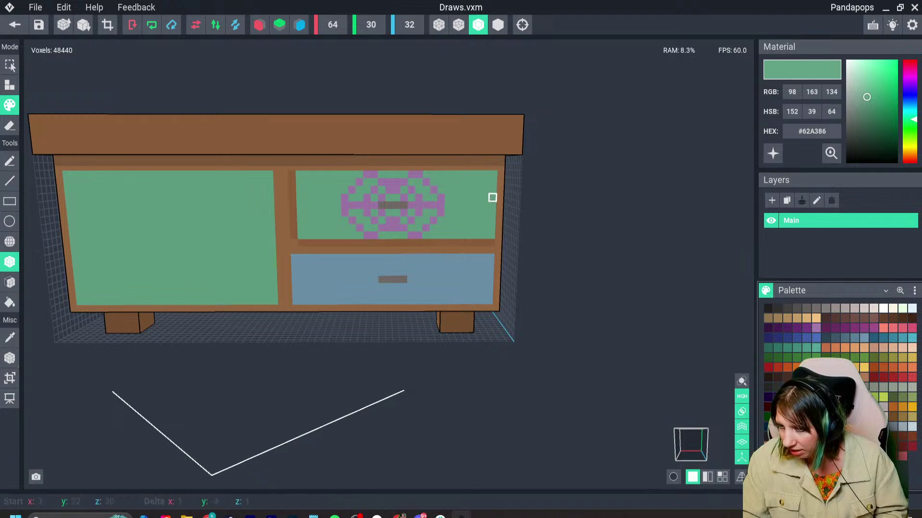
drag(866, 97, 864, 92)
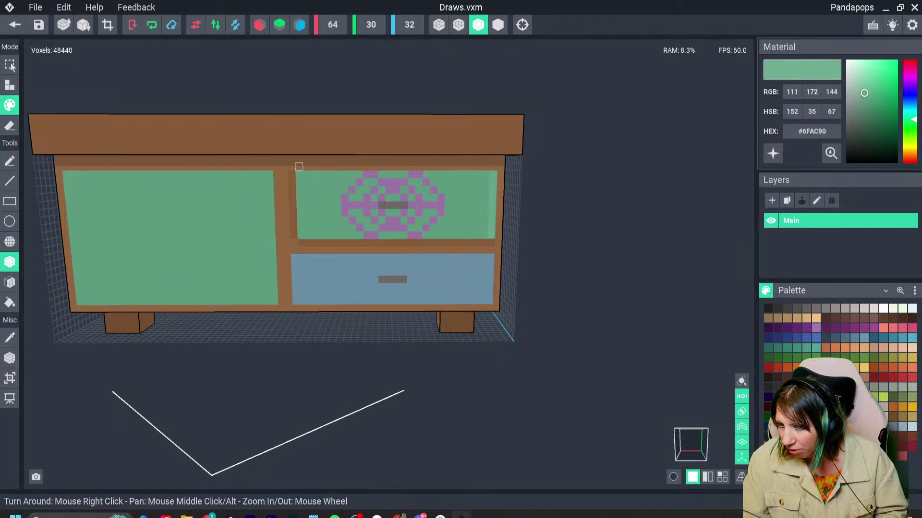
click(867, 104)
click(867, 103)
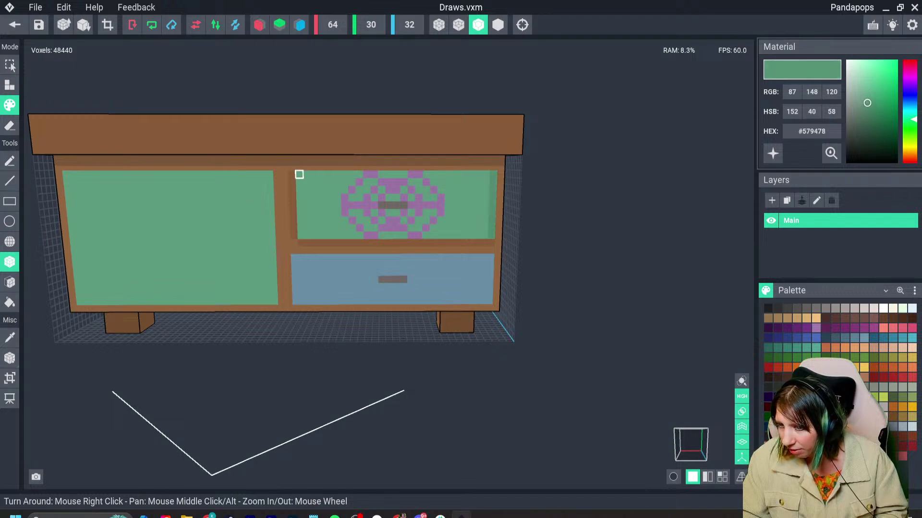
mouse_move(299, 174)
mouse_down()
mouse_move(366, 166)
mouse_move(351, 174)
mouse_move(485, 174)
mouse_up()
key(ctrl+z)
Sample the shading brown #8F613B and paint the frame row directly above the upper drawer.
key(i)
click(292, 182)
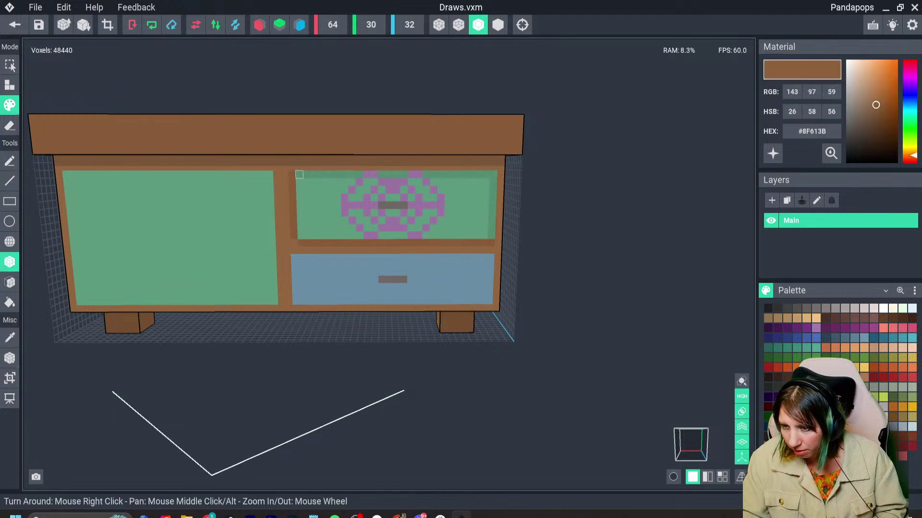
drag(299, 167, 494, 167)
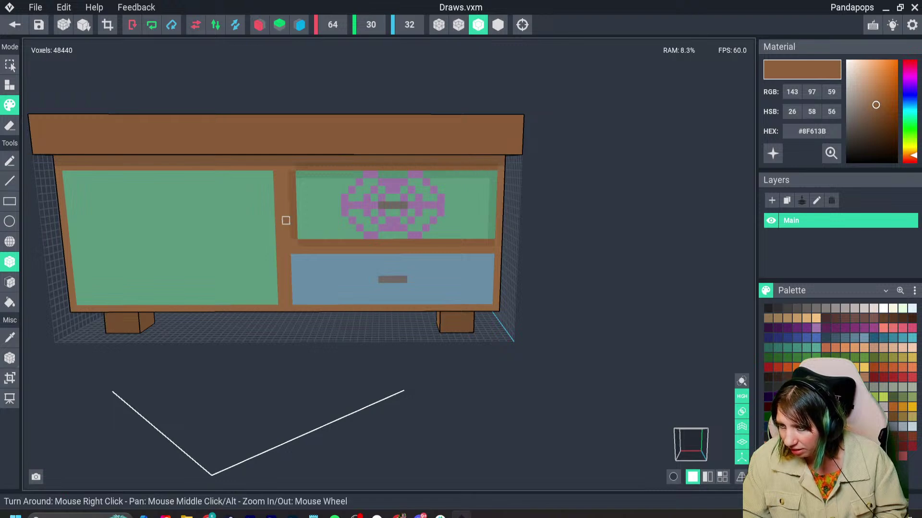
Examine the shading around the upper drawer from a distance and up close.
scroll(292, 190, down, 3)
right_drag(187, 284, 211, 283)
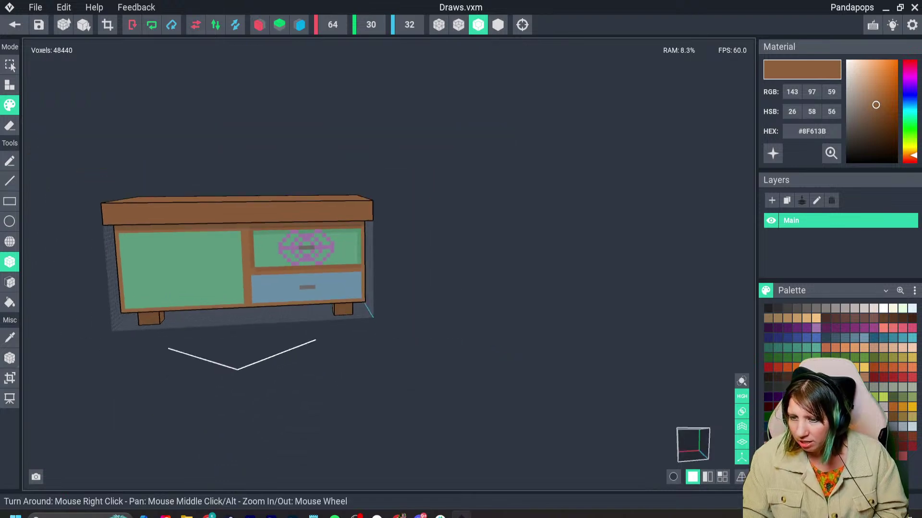
scroll(187, 284, down, 2)
scroll(187, 283, up, 1)
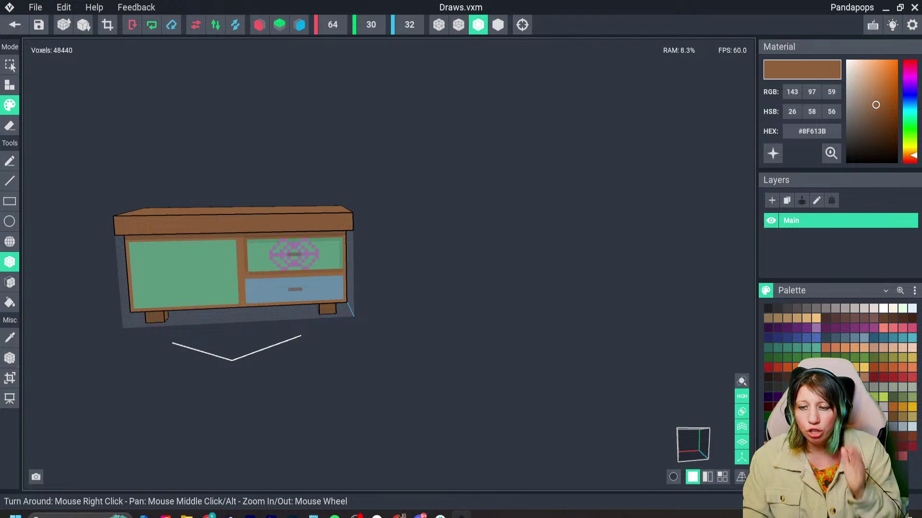
scroll(267, 312, up, 5)
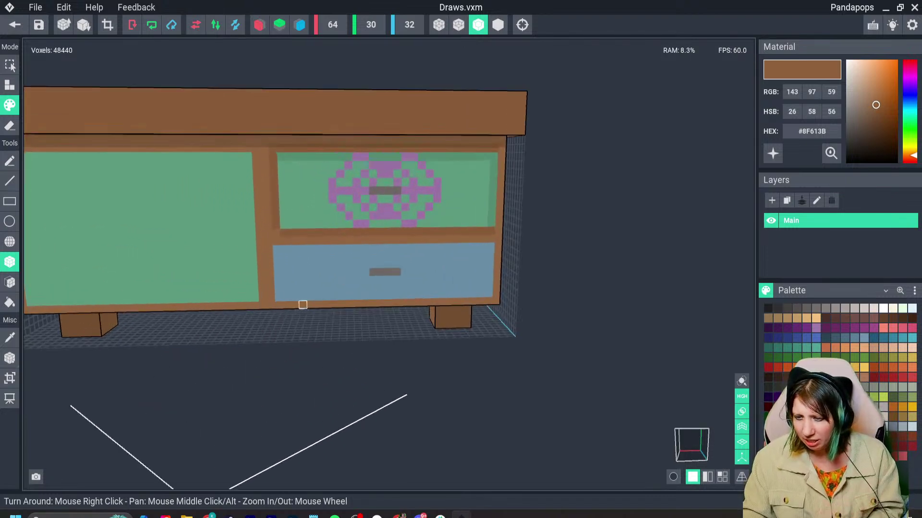
scroll(248, 316, down, 4)
right_drag(247, 317, 197, 298)
scroll(240, 320, down, 2)
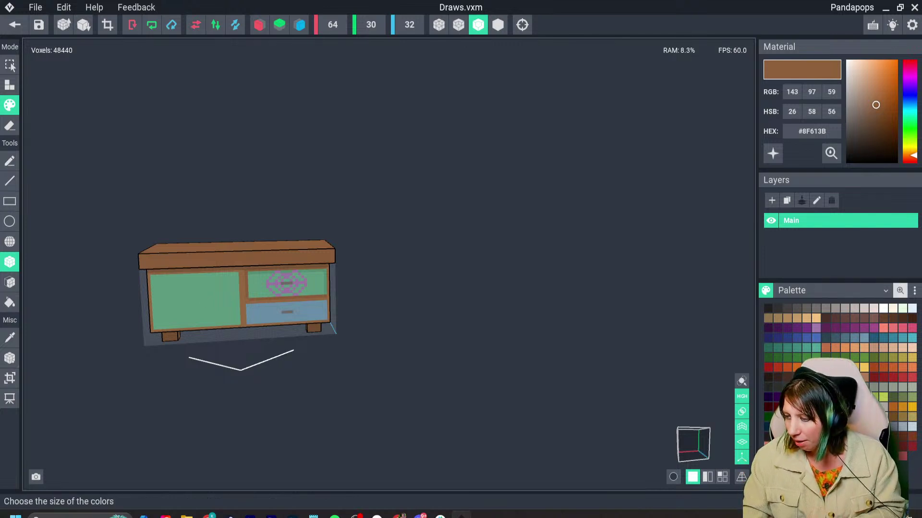
Save the current colour palette as DrawsP.png in the project folder.
click(914, 291)
click(840, 303)
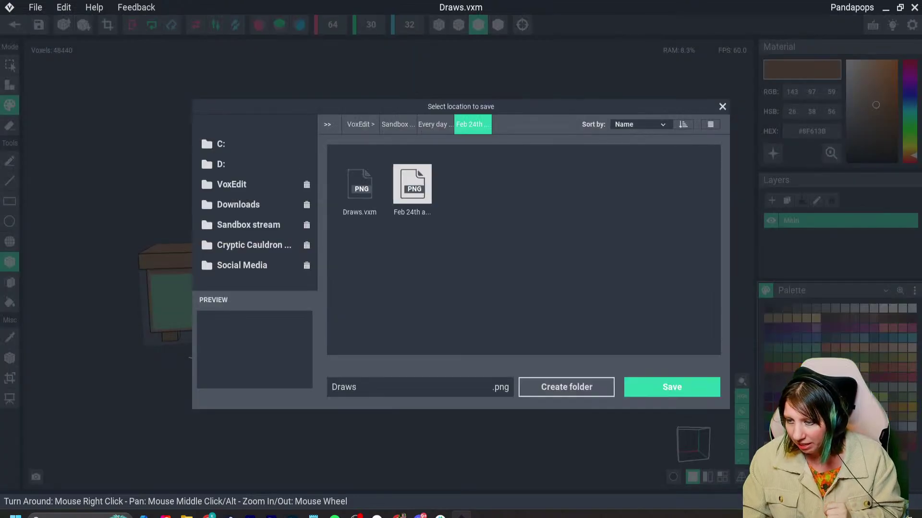
click(343, 387)
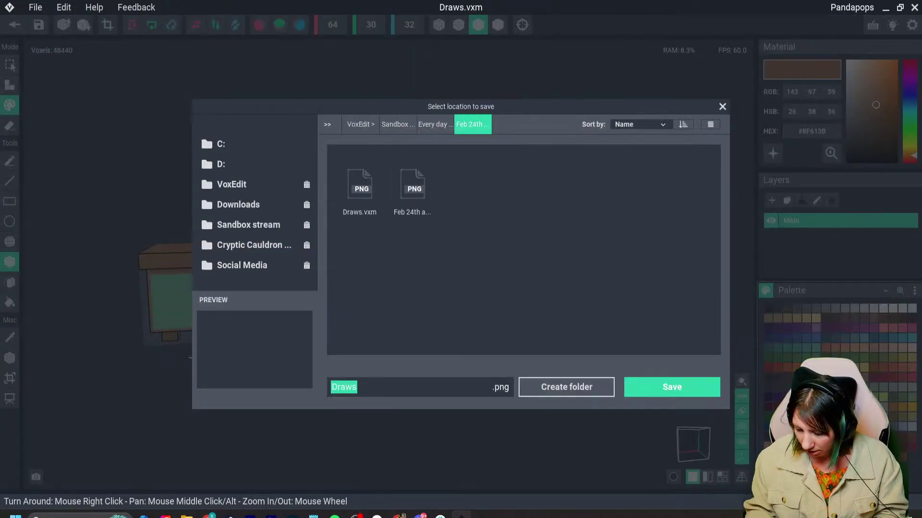
key(End)
text(P)
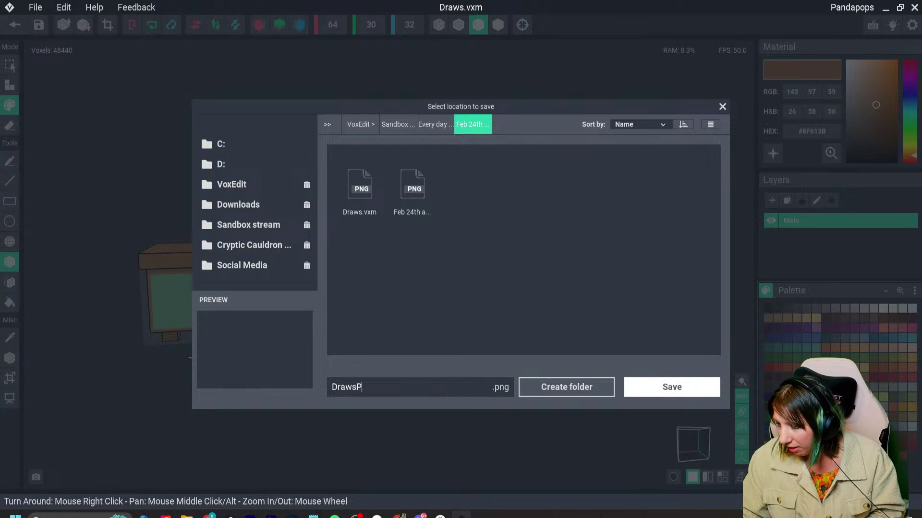
click(671, 387)
click(915, 291)
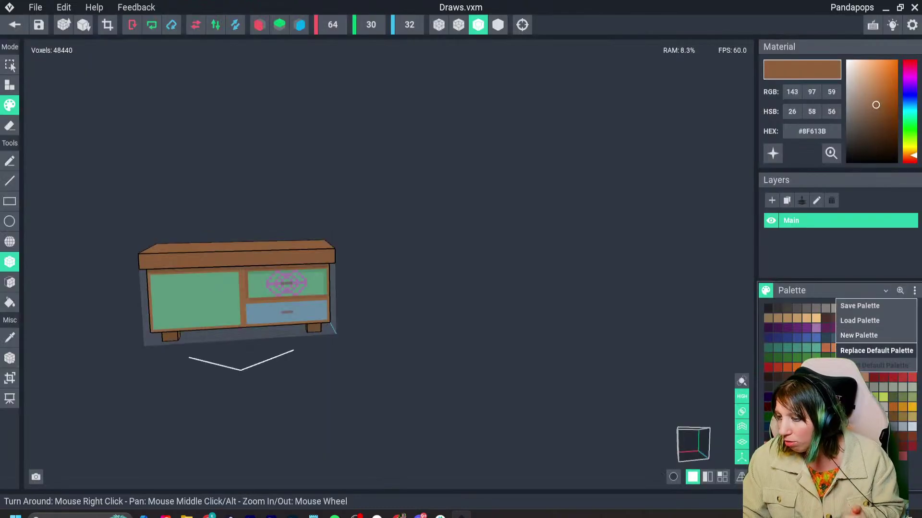
click(876, 351)
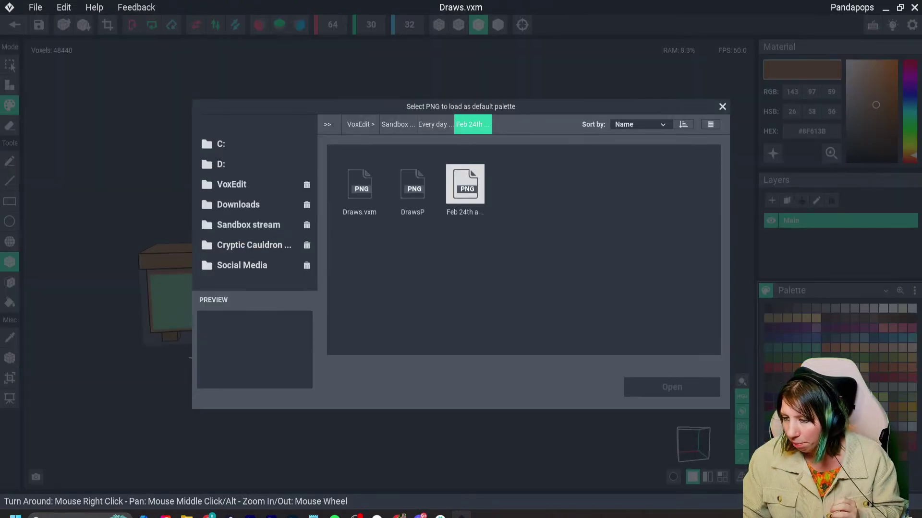
click(722, 106)
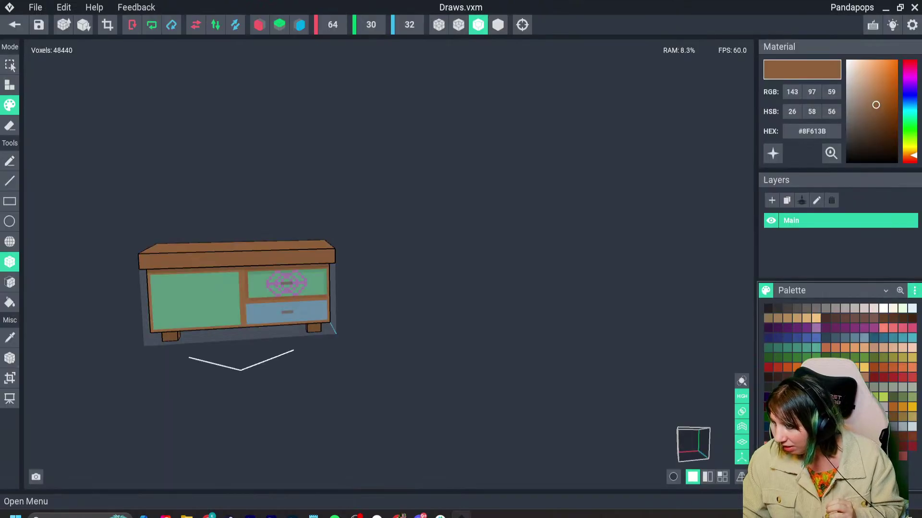
Replace the default palette with the saved DrawsP palette file.
click(915, 290)
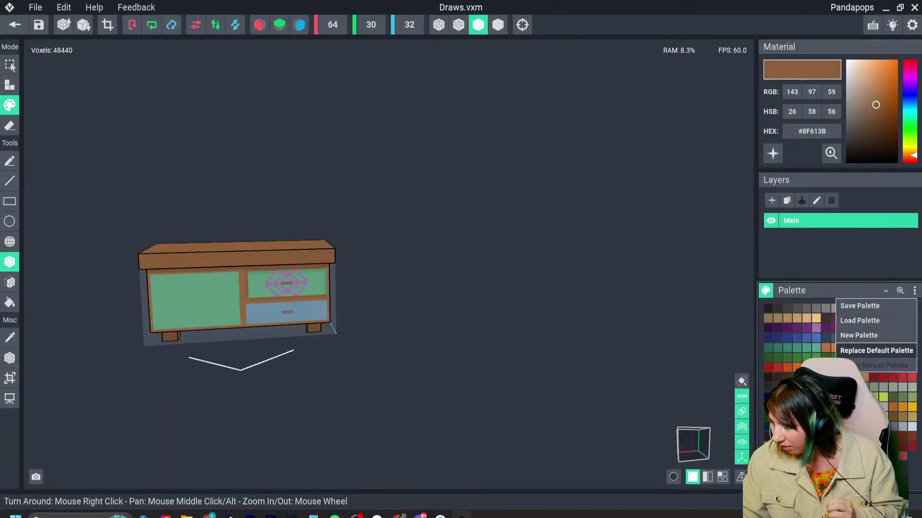
click(876, 350)
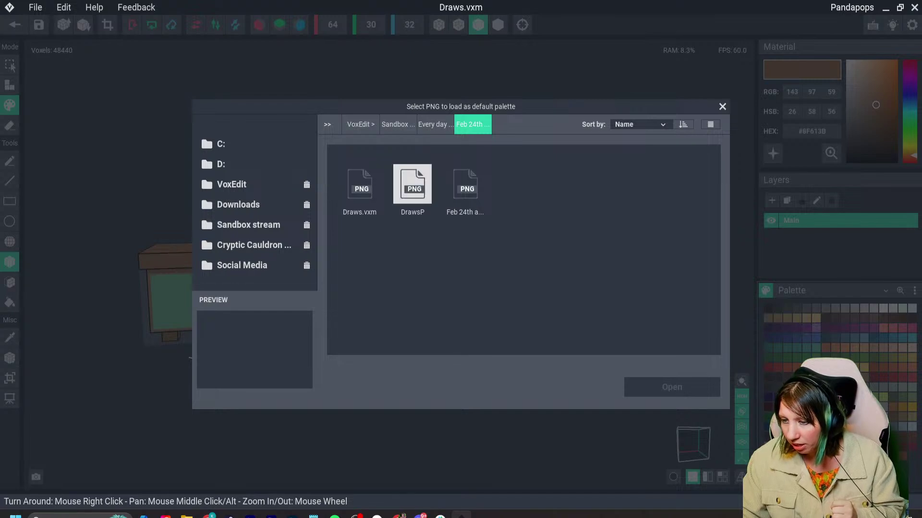
click(412, 185)
click(671, 387)
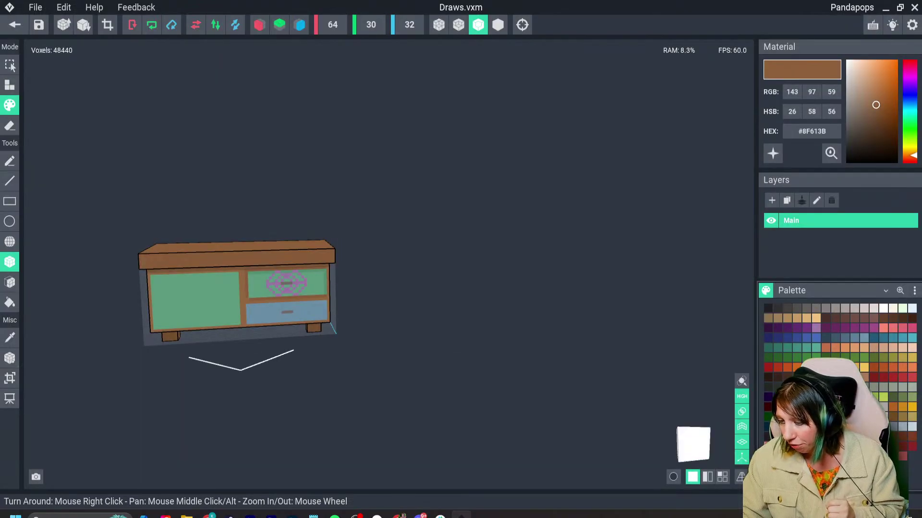
Save and close Draws.vxm, and open a duplicate of it from the library named Draws2.
click(14, 25)
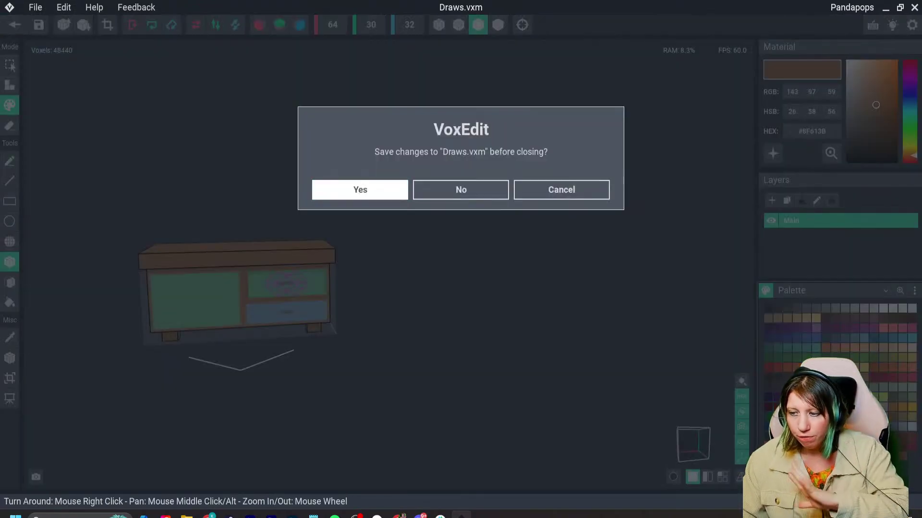
click(360, 189)
click(802, 120)
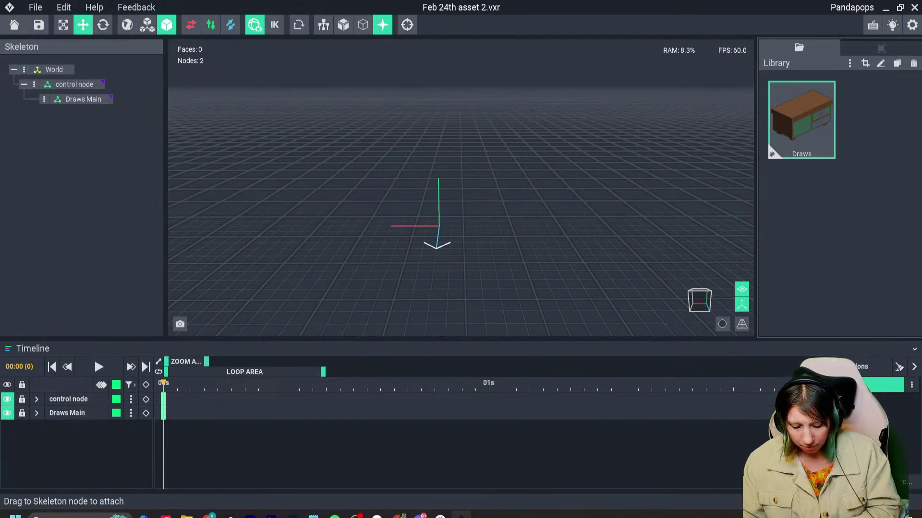
key(ctrl+d)
click(471, 247)
text(2)
key(Return)
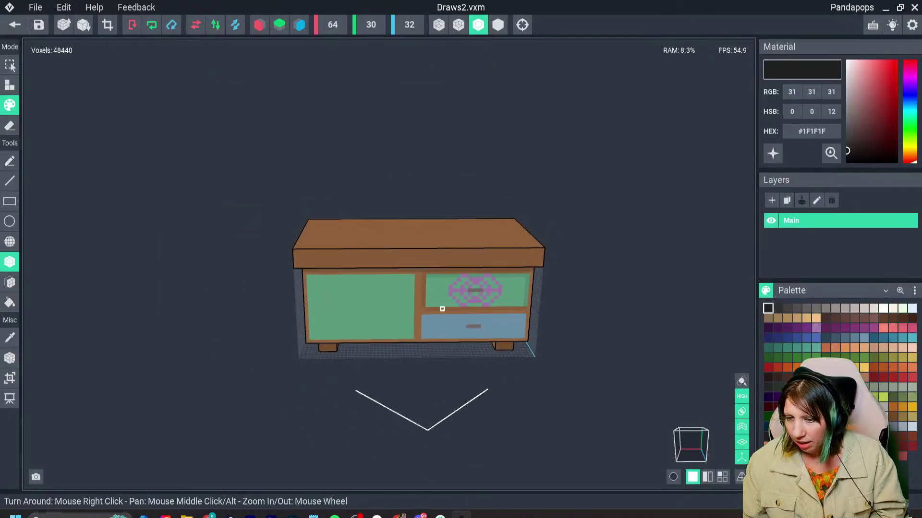
Set the volume height of Draws2 to 90 voxels to make room above the drawers.
key(r)
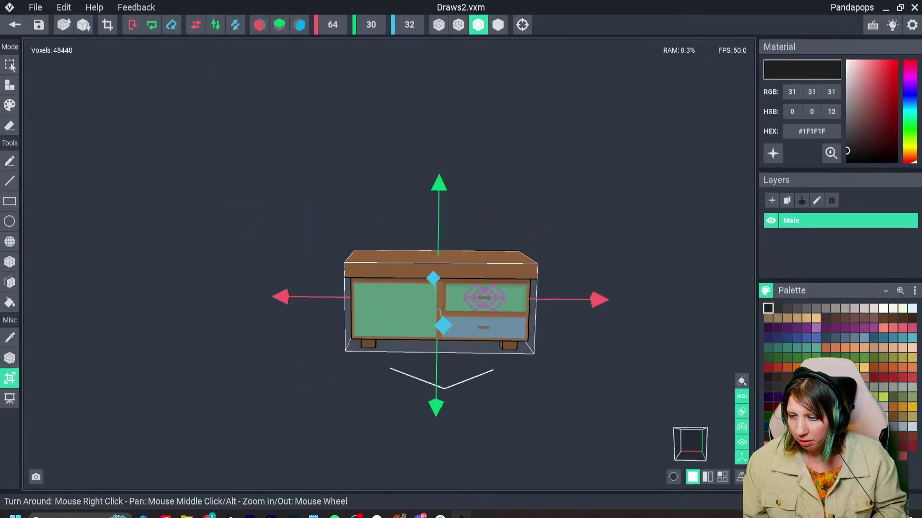
click(370, 25)
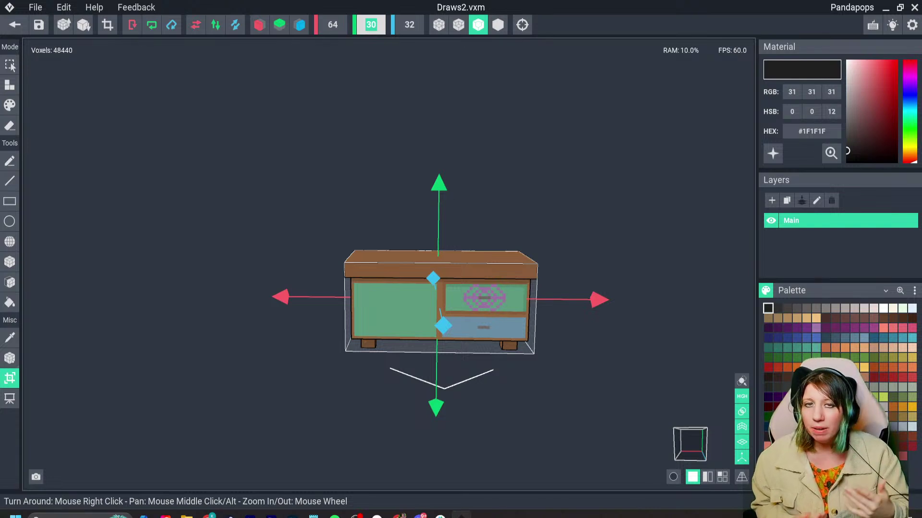
text(96)
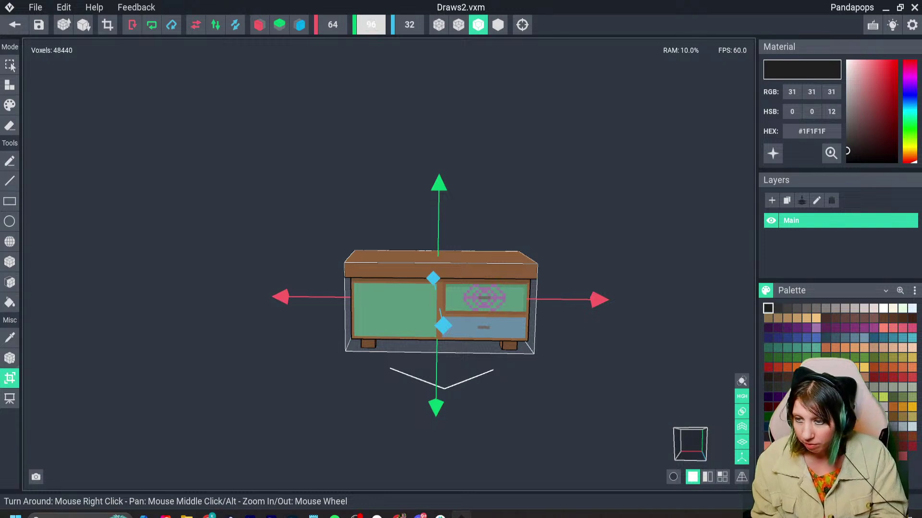
text(0)
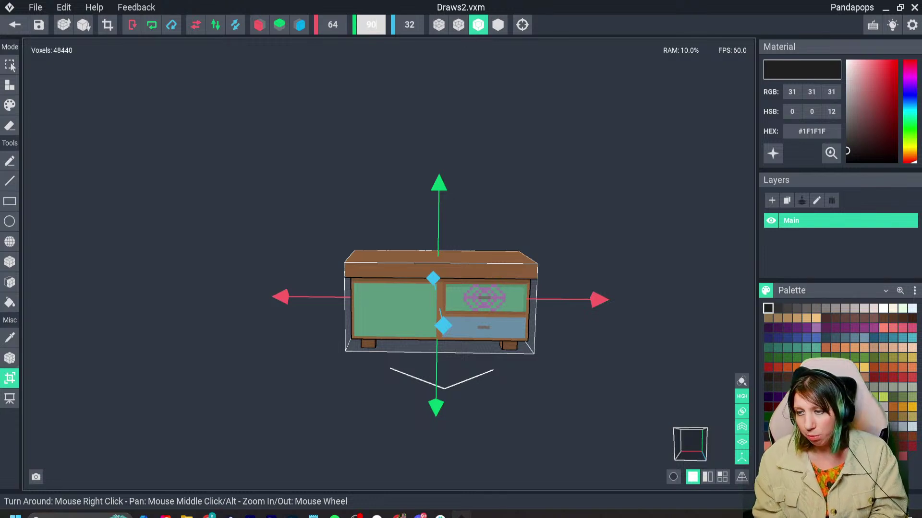
key(Return)
Sample the brown #9A6B45 from the cabinet's side and attach a tall back wall and side panels with the Face tool.
right_drag(365, 327, 357, 344)
scroll(392, 347, up, 4)
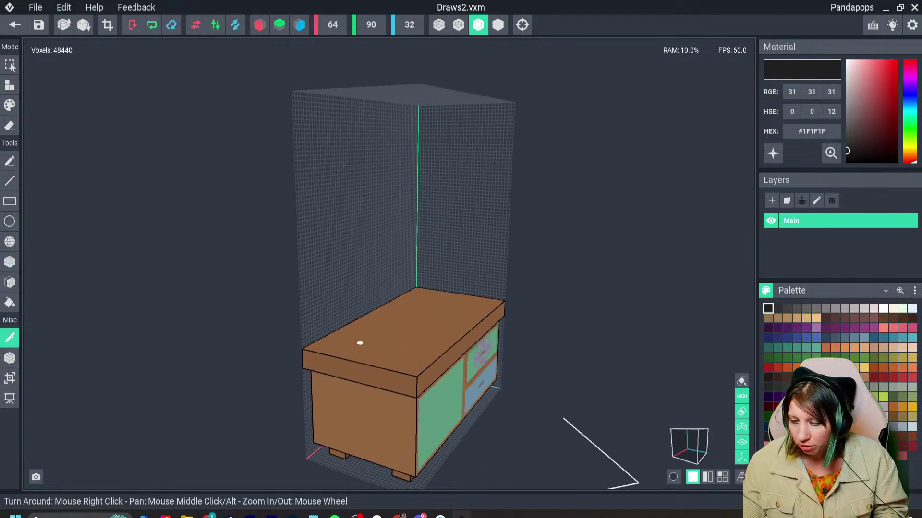
alt+click(344, 405)
click(9, 302)
click(10, 282)
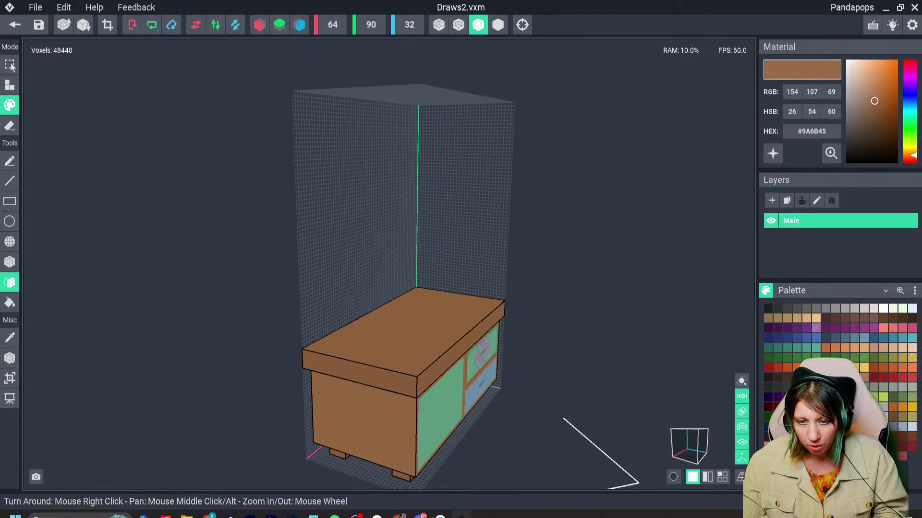
click(9, 85)
click(459, 208)
right_drag(499, 220, 490, 282)
click(592, 307)
right_drag(592, 306, 417, 411)
scroll(470, 374, down, 3)
right_drag(495, 380, 443, 321)
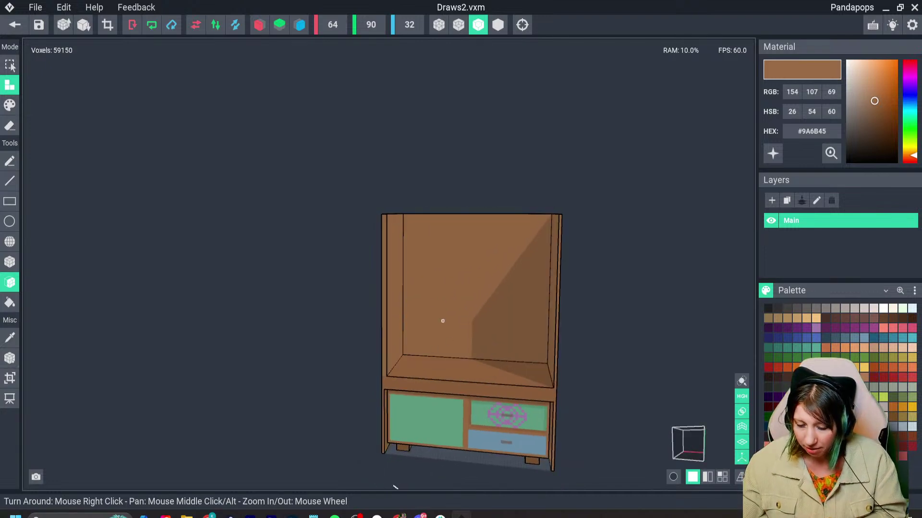
Turn on X-axis mirroring to thicken the upper side walls and close the cabinet with a top panel.
click(259, 25)
right_drag(384, 254, 398, 268)
click(487, 276)
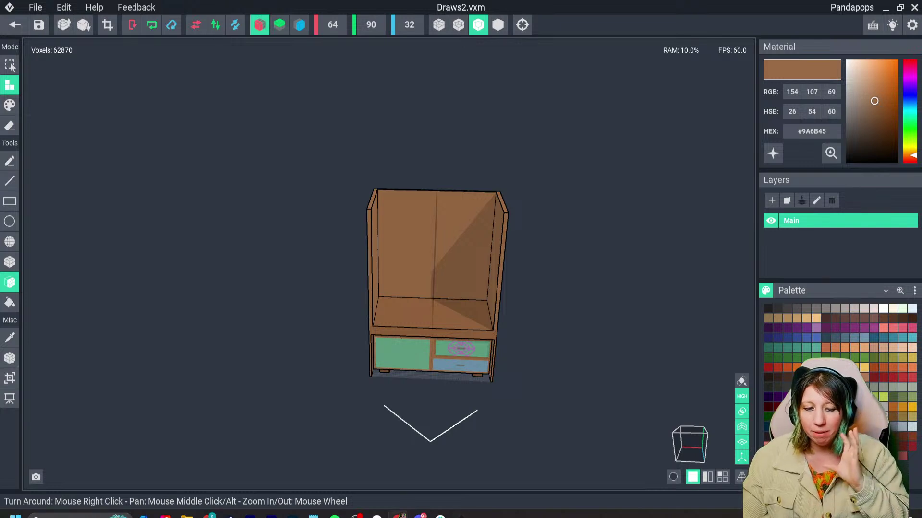
right_drag(444, 228, 445, 160)
click(414, 206)
right_drag(405, 231, 395, 294)
scroll(405, 309, up, 5)
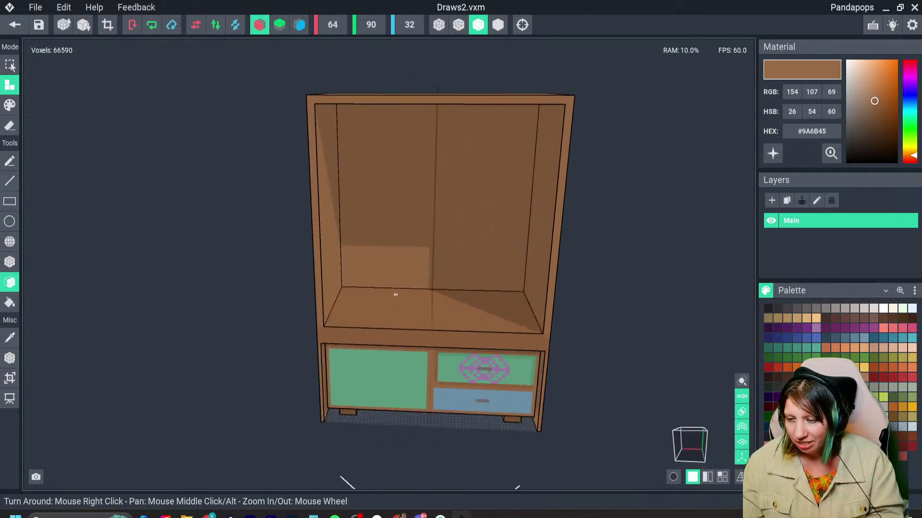
Thicken the back wall forward into the open upper compartment.
scroll(389, 275, up, 3)
right_drag(382, 251, 364, 254)
drag(423, 229, 424, 247)
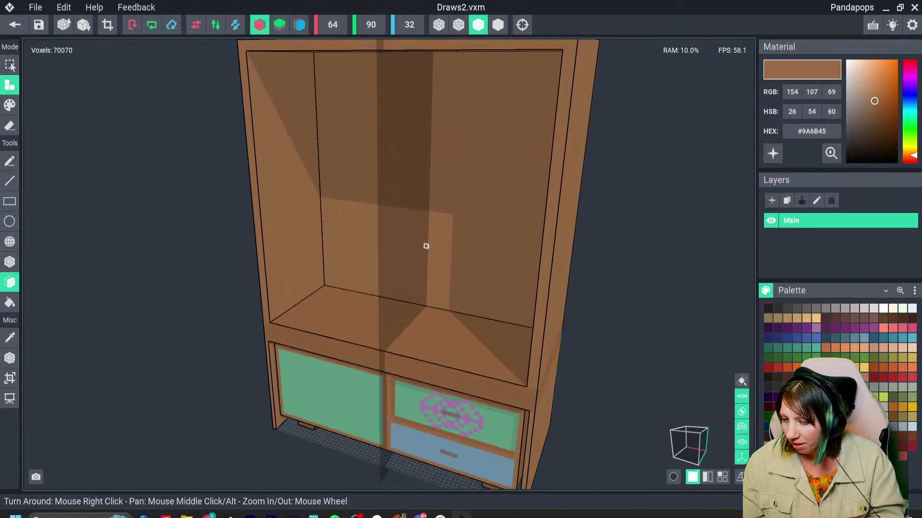
right_drag(424, 247, 370, 282)
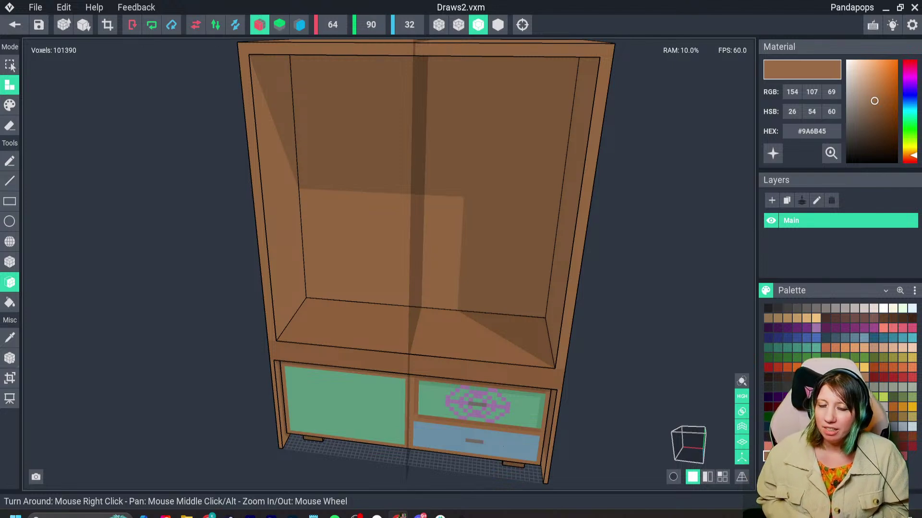
Thicken the top panel downward by three layers inside the open compartment.
right_drag(503, 446, 375, 291)
click(393, 77)
click(385, 62)
click(384, 62)
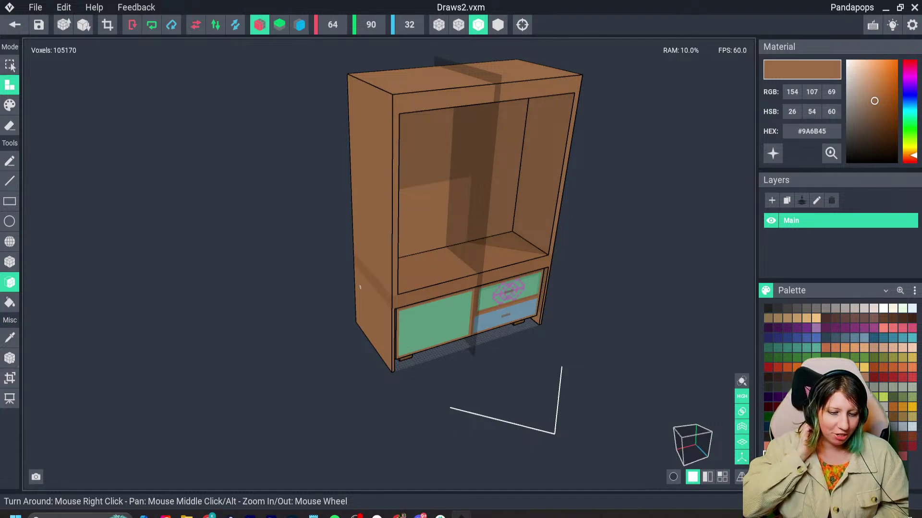
Add more layers to the open compartment's back wall and undo the last one.
right_drag(401, 269, 384, 272)
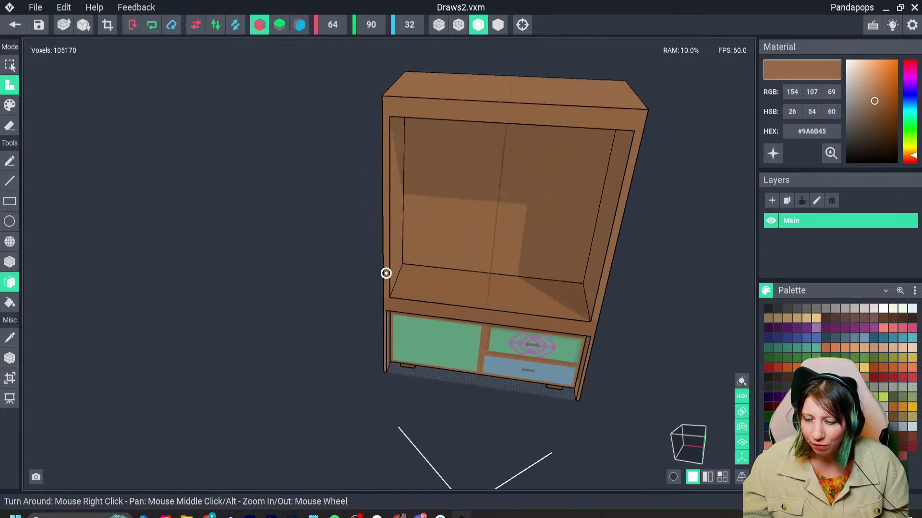
scroll(408, 322, up, 3)
scroll(404, 311, down, 4)
scroll(392, 318, up, 5)
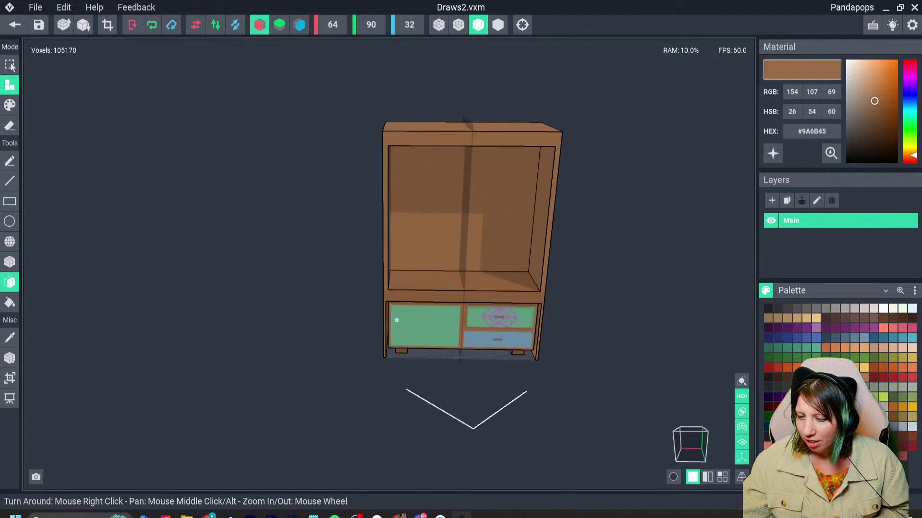
scroll(390, 334, down, 5)
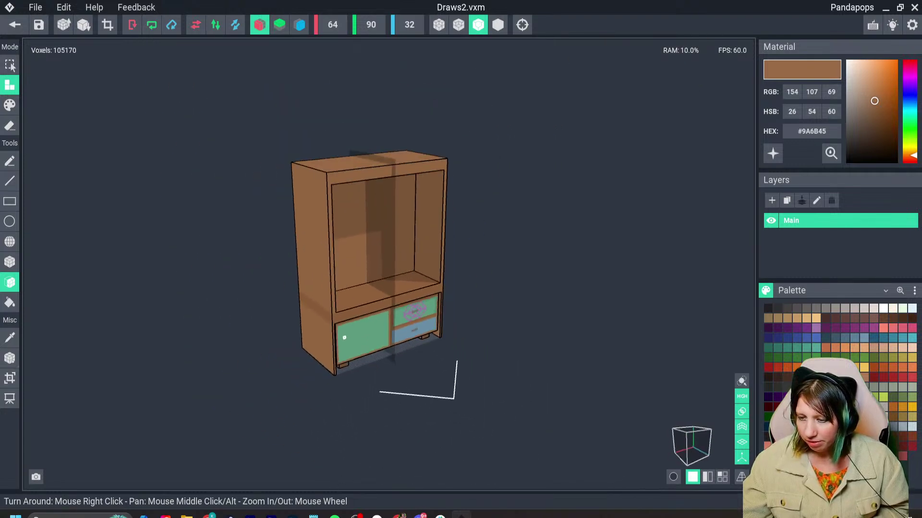
right_drag(342, 337, 360, 316)
right_drag(383, 267, 377, 271)
scroll(376, 272, up, 5)
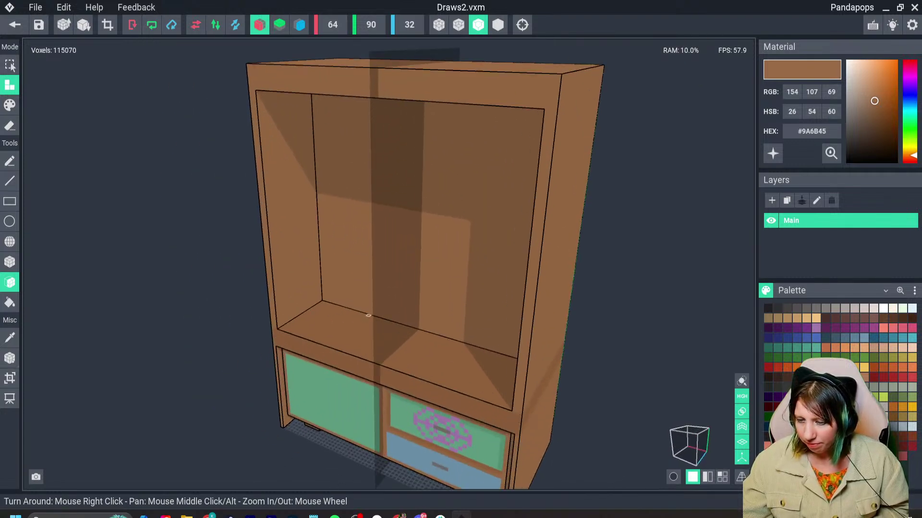
key(ctrl+z)
Erase the lowest layers of the side and back panels from below so that the feet stand clear.
right_drag(369, 340, 241, 371)
scroll(427, 343, down, 2)
scroll(428, 344, down, 2)
scroll(350, 413, up, 3)
scroll(240, 371, up, 3)
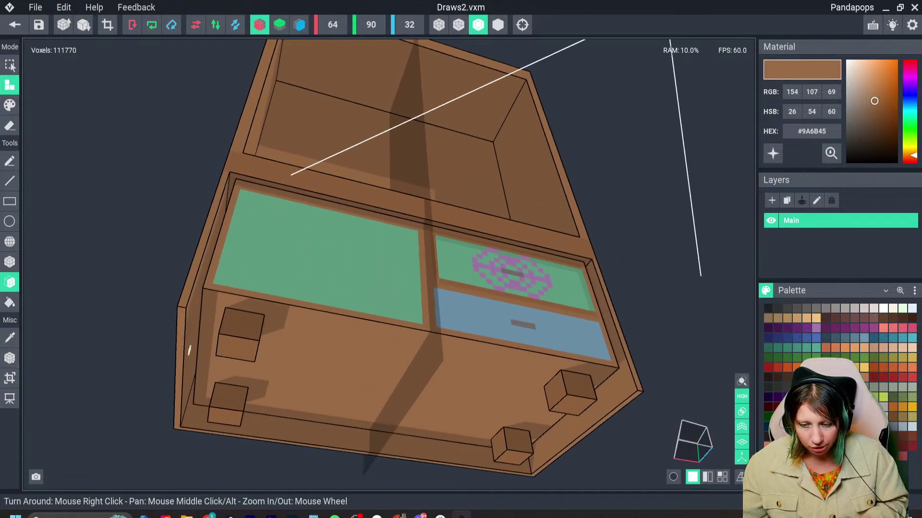
key(e)
click(180, 343)
click(183, 339)
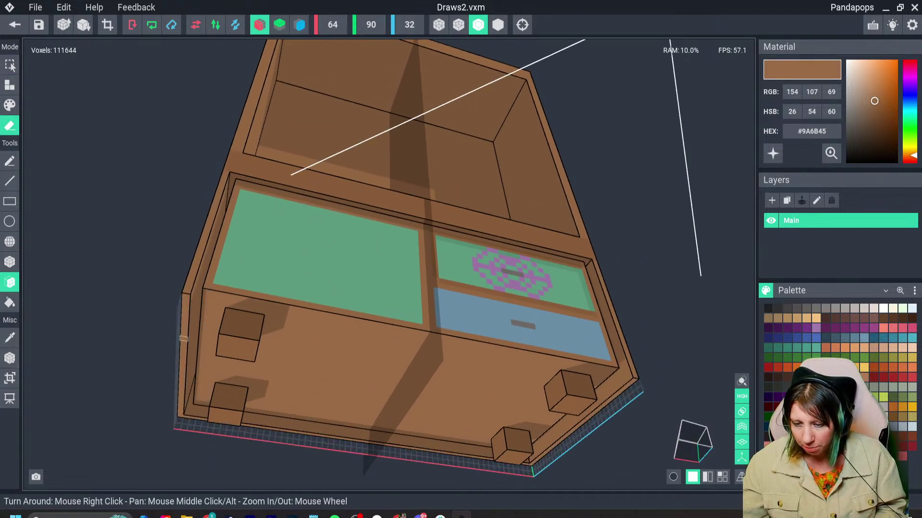
click(184, 333)
click(186, 326)
click(188, 318)
Restore the cabinet's bottom layer and fill the gaps between the side panels and the drawer section.
key(a)
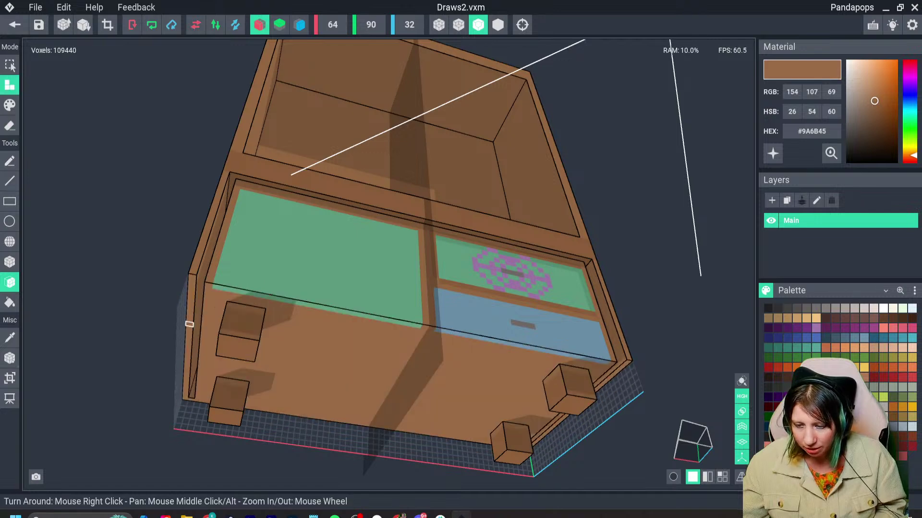
click(189, 323)
right_drag(189, 323, 234, 366)
click(229, 310)
right_drag(356, 235, 217, 347)
scroll(218, 347, up, 4)
scroll(217, 348, down, 3)
right_drag(275, 323, 261, 310)
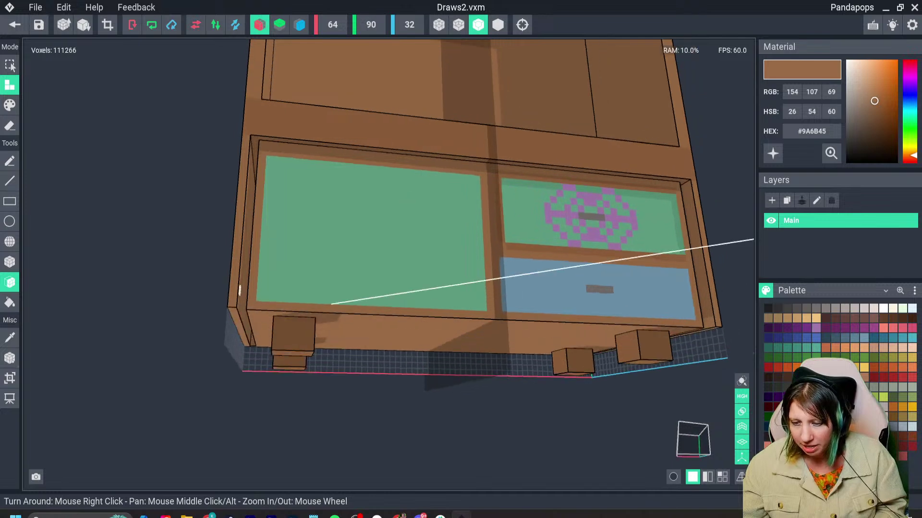
right_drag(439, 166, 379, 223)
scroll(407, 198, down, 4)
scroll(329, 194, up, 2)
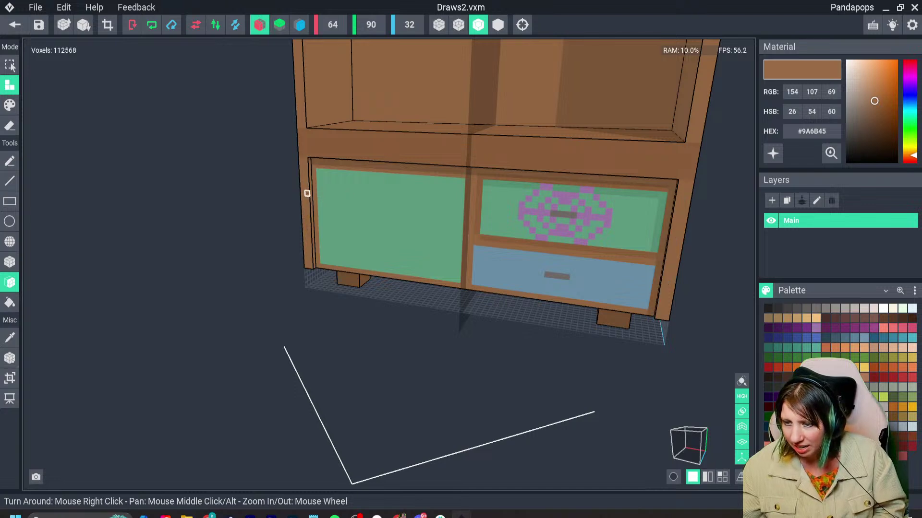
Thicken the inner side walls of the open upper compartment.
scroll(305, 192, up, 2)
right_drag(306, 95, 326, 111)
right_drag(313, 168, 335, 240)
click(351, 200)
scroll(362, 236, down, 3)
scroll(342, 240, down, 3)
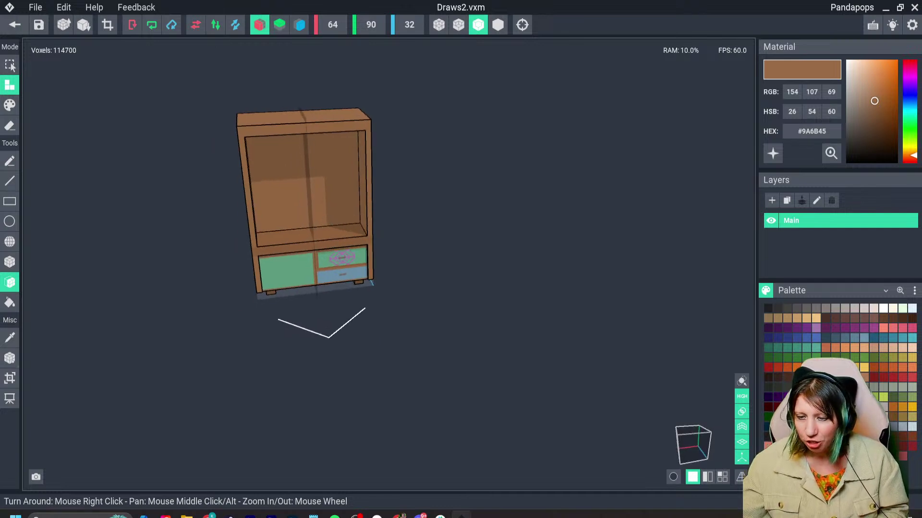
Double the model's voxel resolution to 128 × 180 × 64 and return to the project without saving.
click(63, 24)
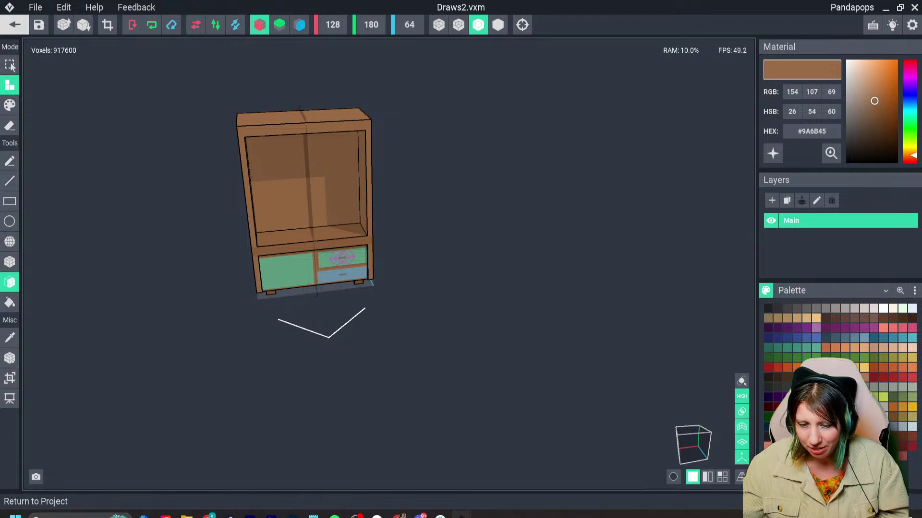
click(10, 358)
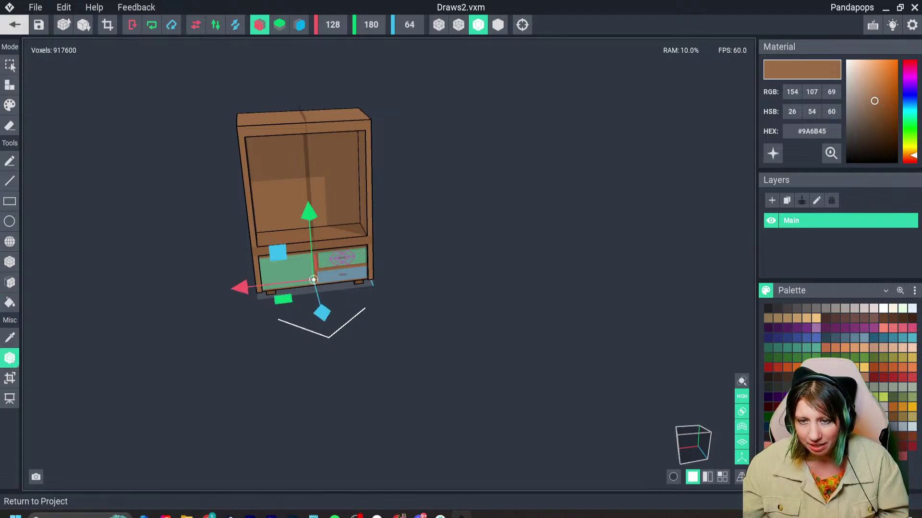
click(15, 25)
click(461, 190)
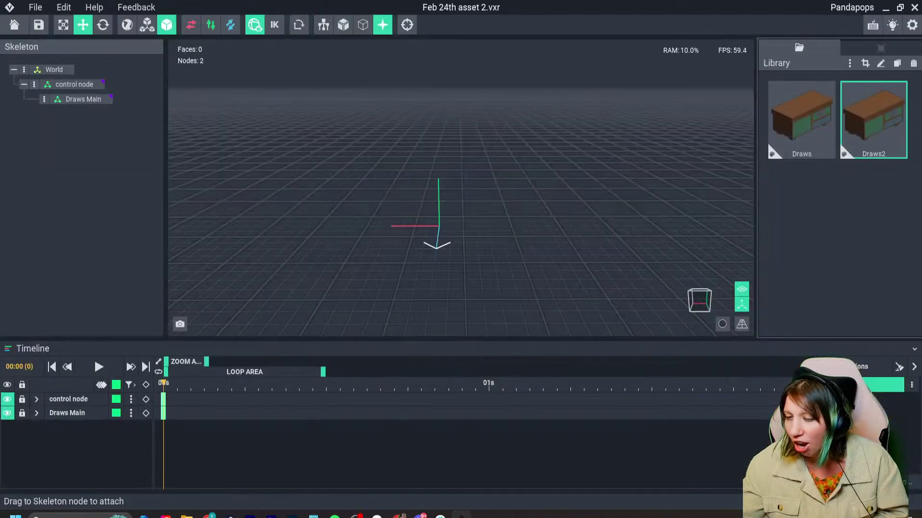
Reopen Draws2 from the library and set its volume height to 90 voxels.
double_click(873, 119)
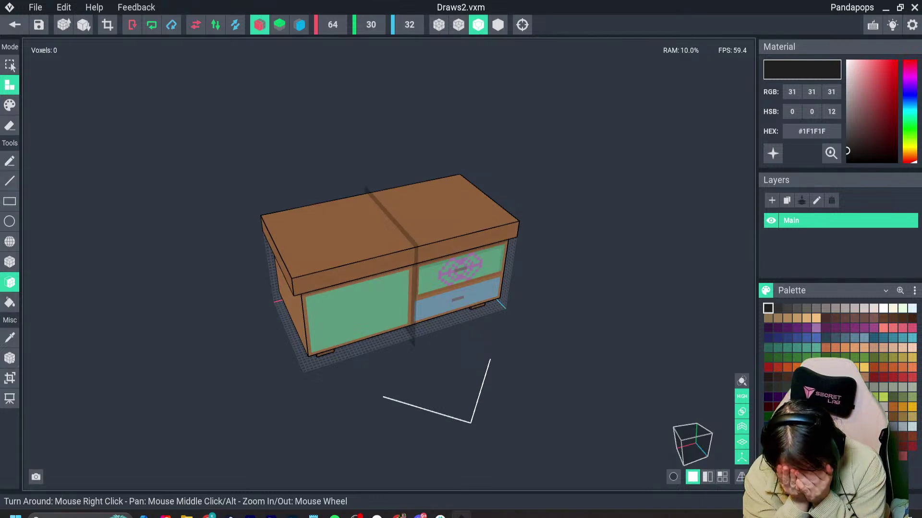
right_drag(461, 269, 406, 244)
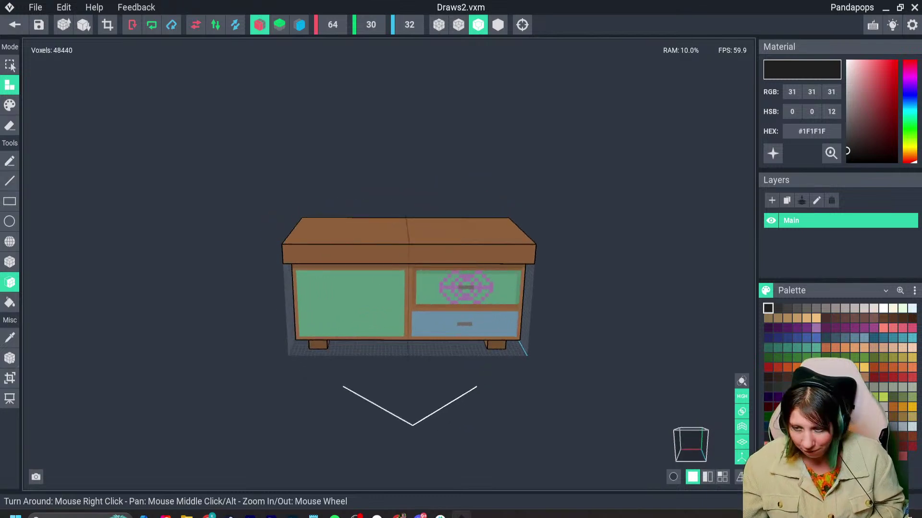
click(371, 25)
text(90)
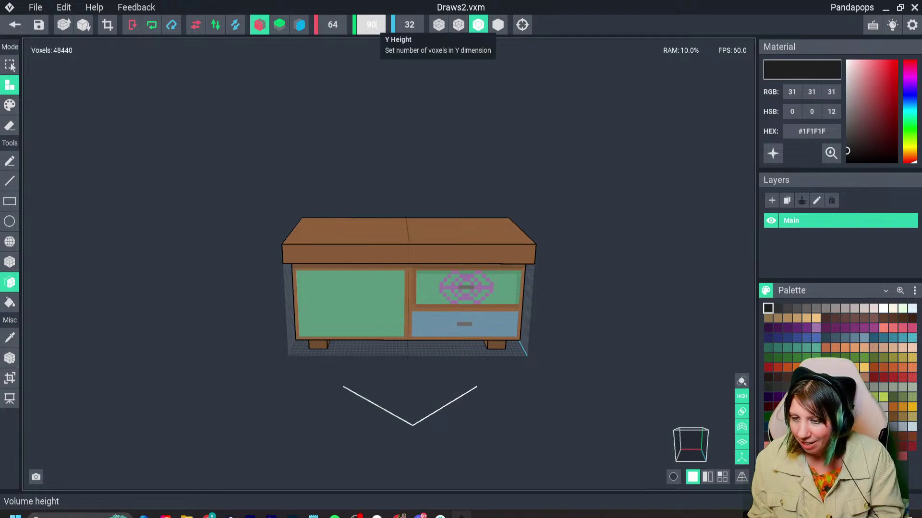
key(Return)
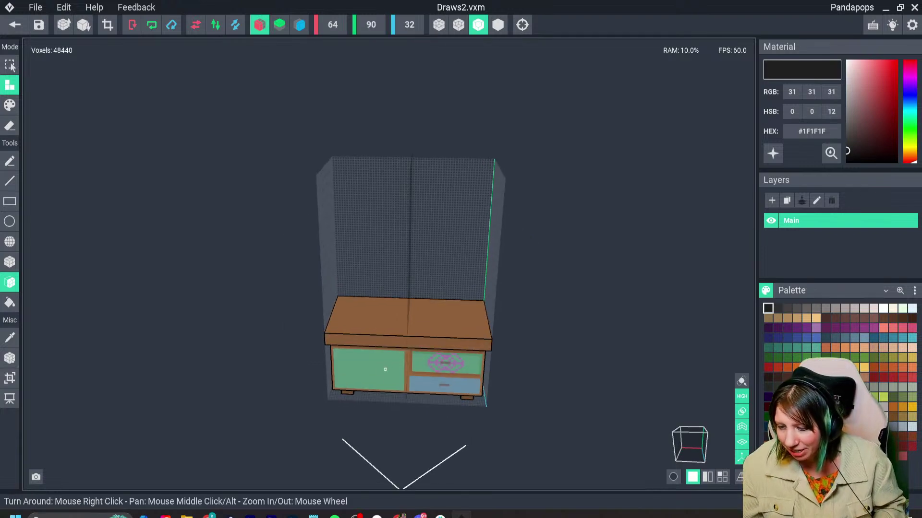
Sample the drawer top's brown and extrude back, side and top panels within the volume to enclose an open upper compartment.
click(382, 316)
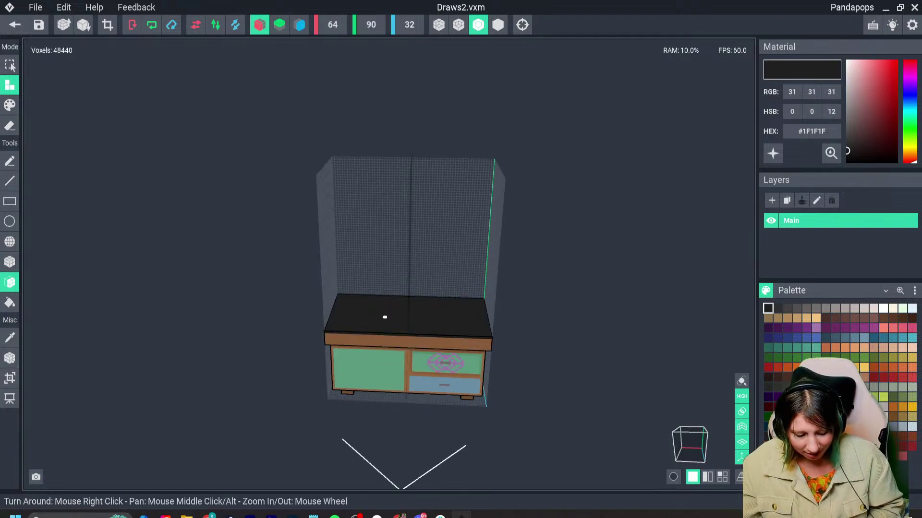
key(ctrl+z)
alt+click(384, 318)
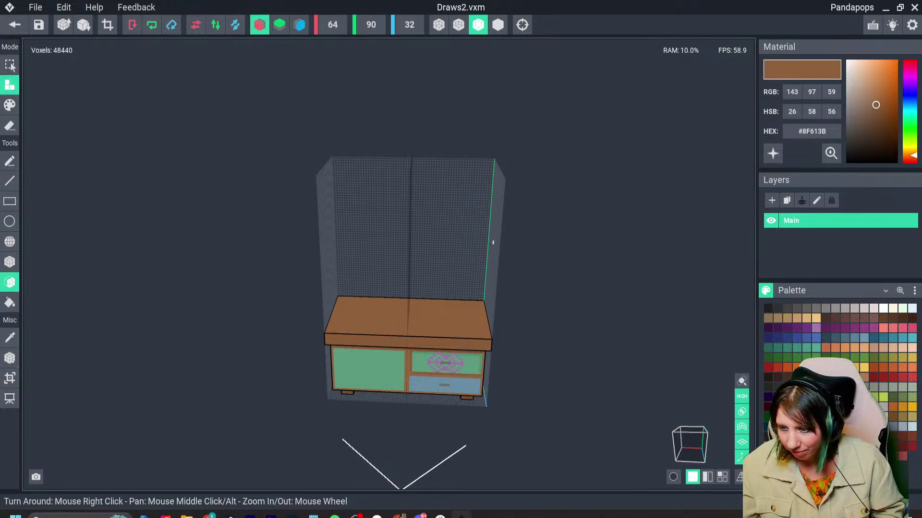
click(417, 241)
right_drag(419, 240, 422, 237)
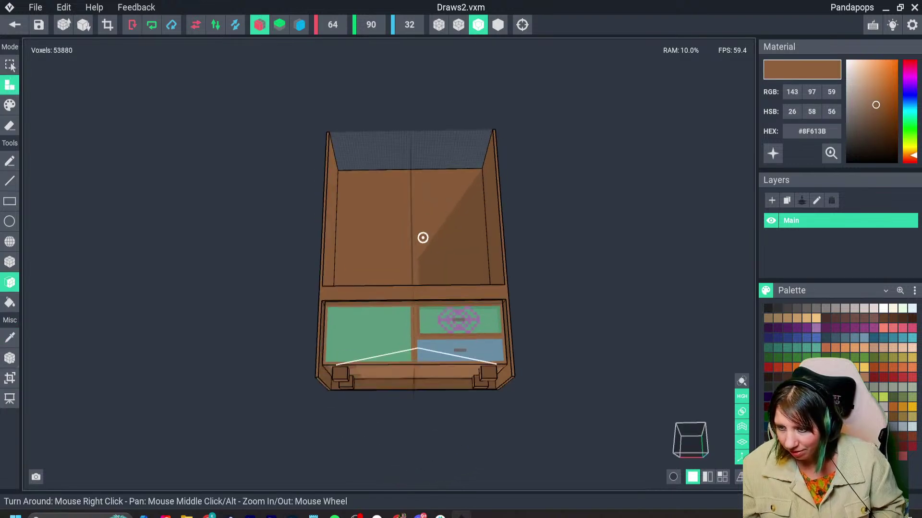
drag(386, 134, 388, 167)
right_drag(388, 166, 297, 354)
Thicken the compartment's inner side walls and fill the gaps between the side panels and the drawer section.
click(311, 273)
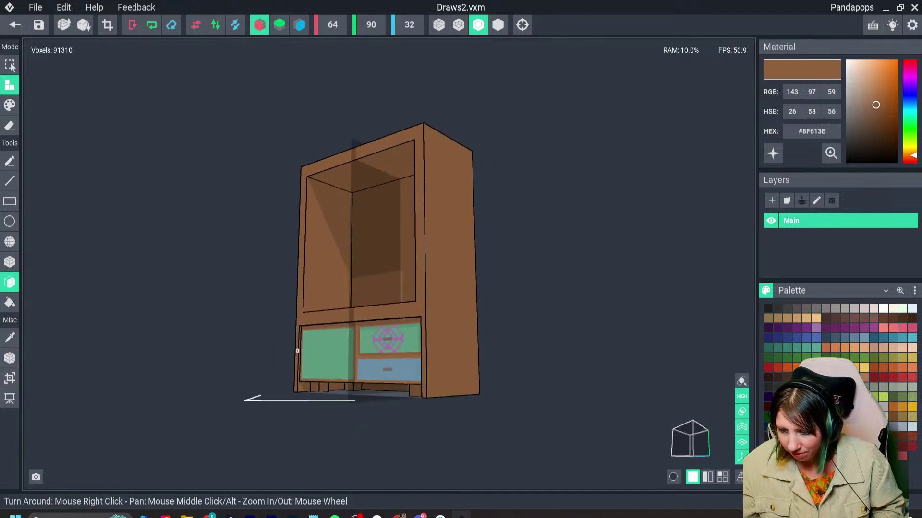
click(299, 354)
right_drag(299, 356, 304, 368)
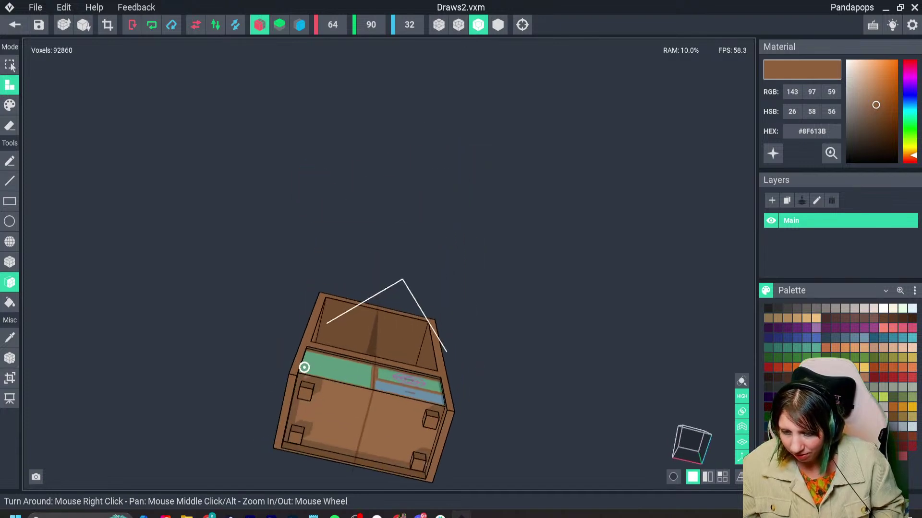
Erase the lowest voxel layers of the outer panels around the cabinet's underside to leave the feet exposed.
key(i)
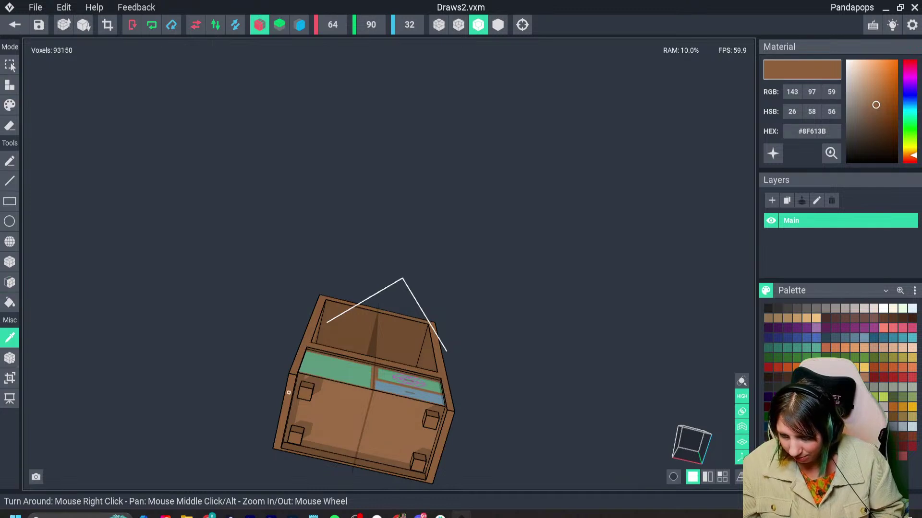
click(289, 393)
key(e)
click(288, 392)
click(288, 393)
right_drag(288, 393, 339, 351)
key(a)
scroll(287, 393, up, 5)
key(e)
click(299, 394)
key(a)
key(e)
click(292, 381)
key(a)
Thicken the back wall of the open upper compartment by extruding it forward.
scroll(366, 384, down, 8)
scroll(340, 351, up, 3)
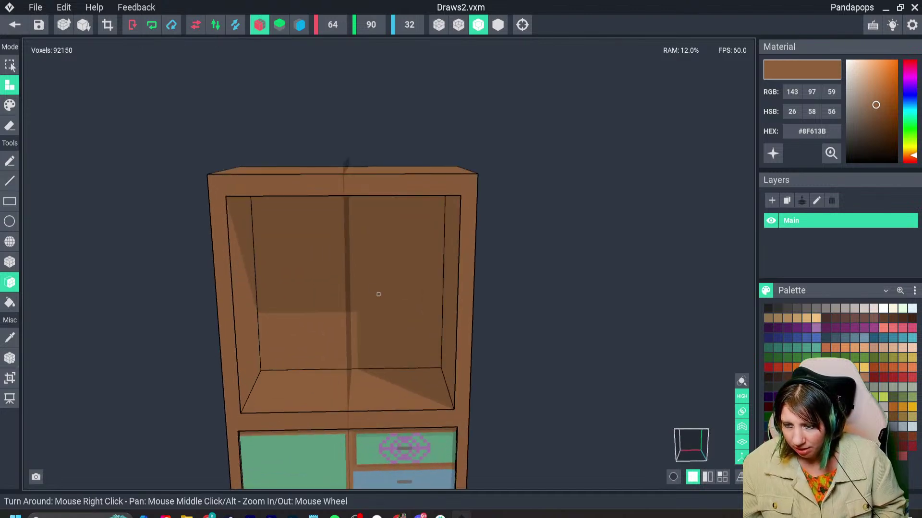
drag(377, 291, 382, 315)
right_drag(383, 315, 345, 313)
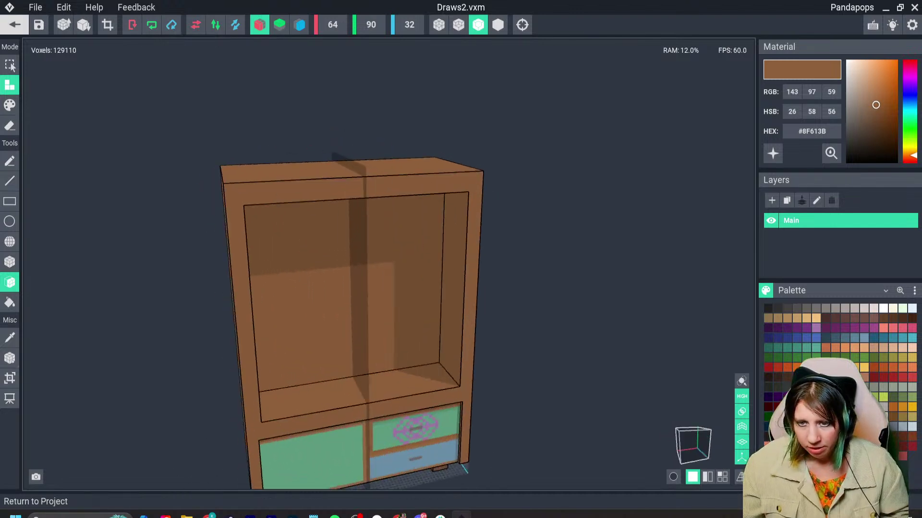
Set the cabinet's pivot to the floor and return to the project, saving the changes to Draws2.
click(10, 358)
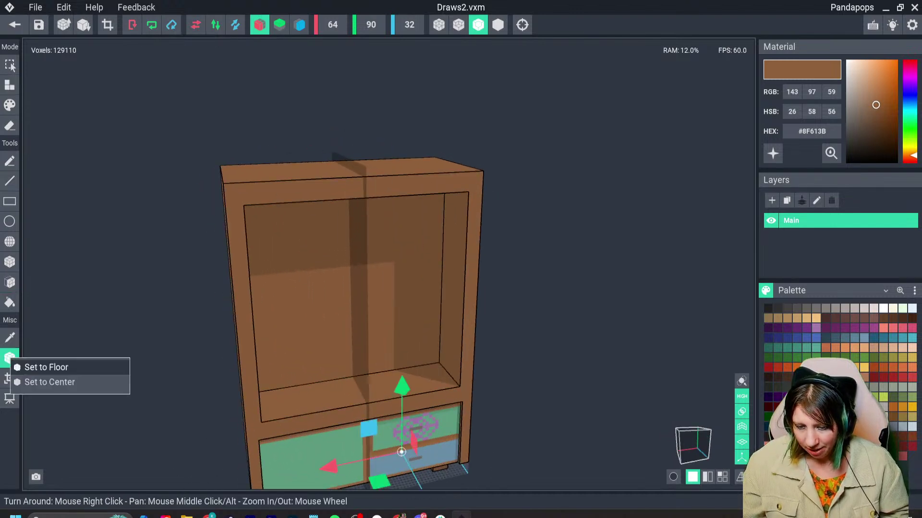
click(14, 24)
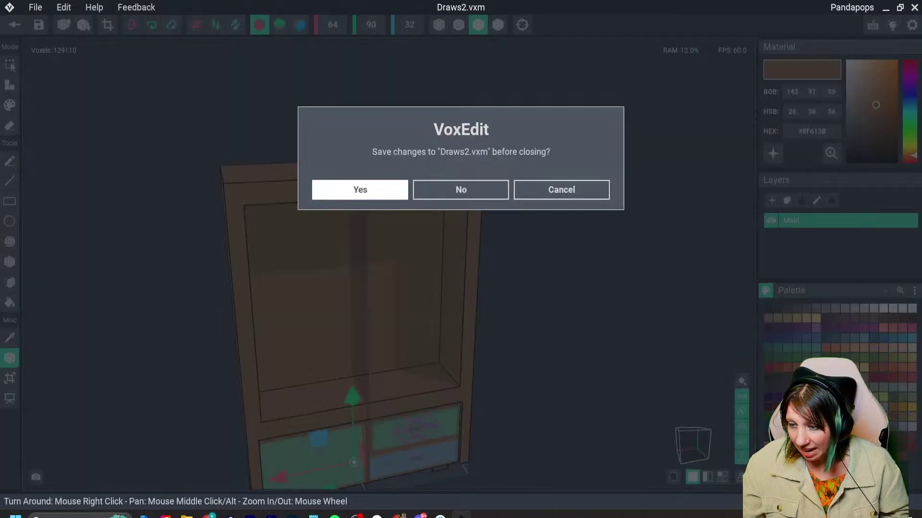
click(360, 190)
Open Draws from the library, set its pivot to the floor, and return to the project with the changes saved.
double_click(802, 123)
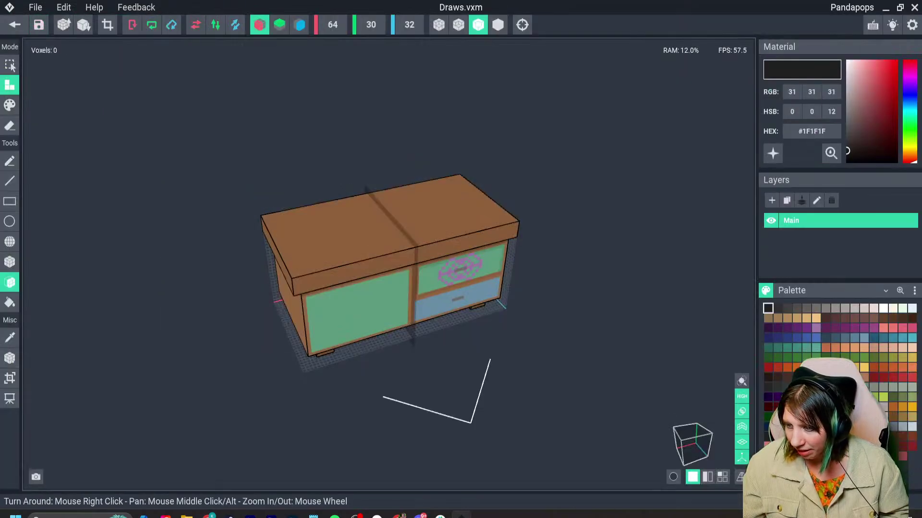
click(9, 358)
click(51, 381)
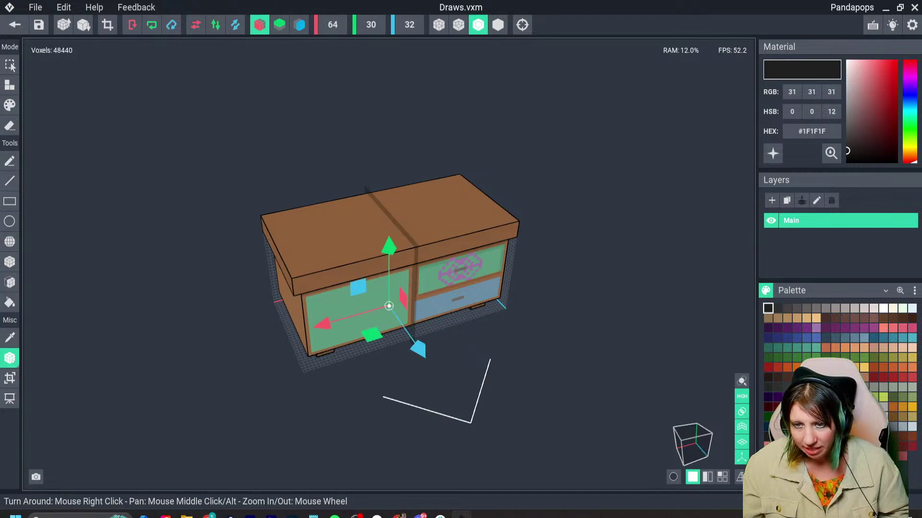
click(15, 24)
click(360, 190)
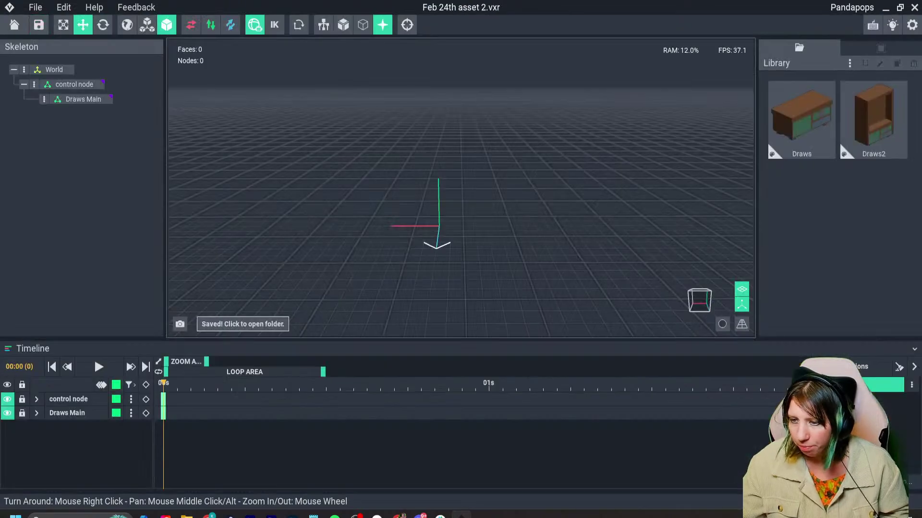
Attach the Draws model to the Draws Main node and hide the scene axes.
drag(802, 120, 84, 100)
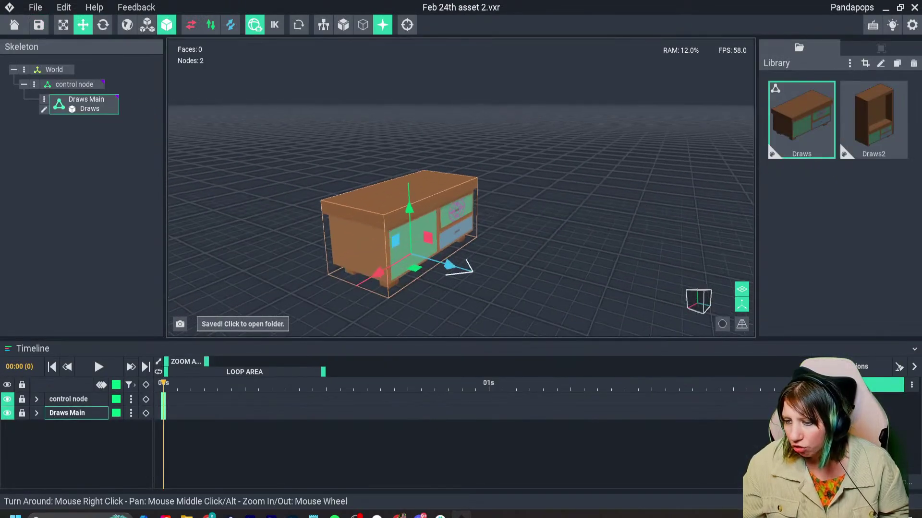
right_drag(450, 191, 485, 195)
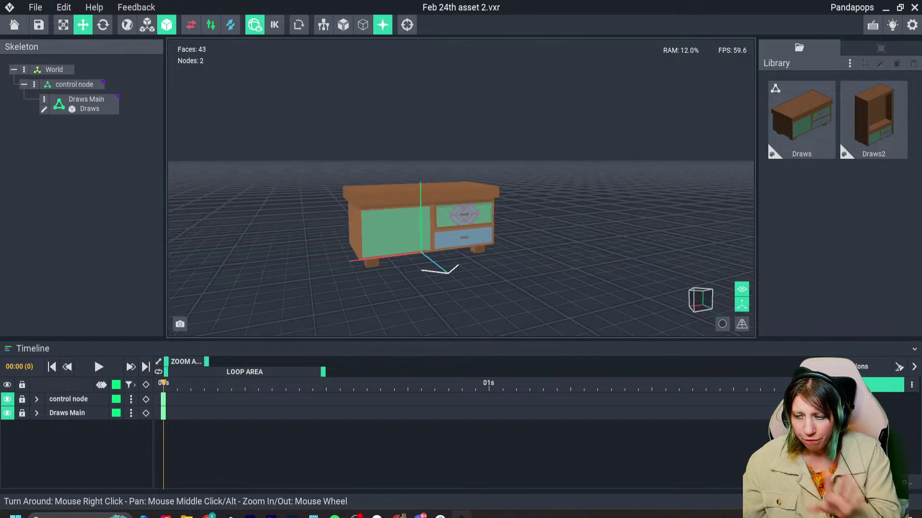
click(742, 304)
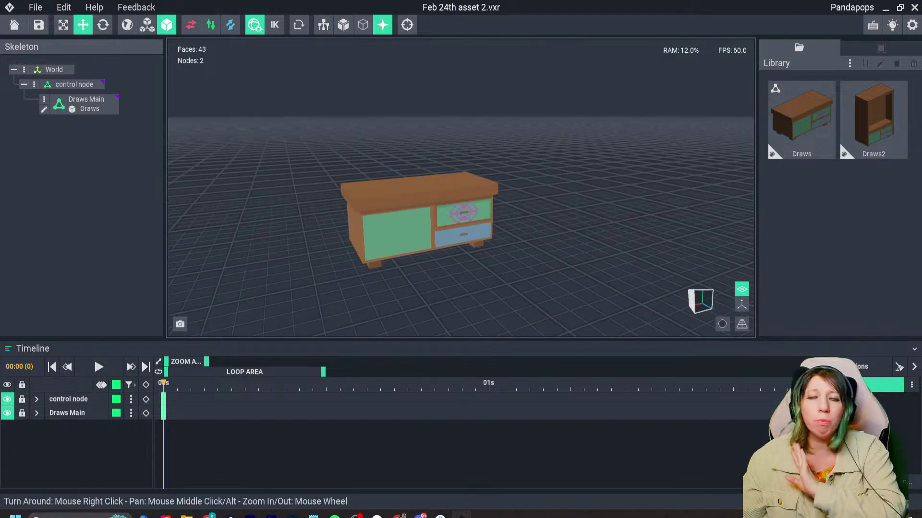
click(84, 103)
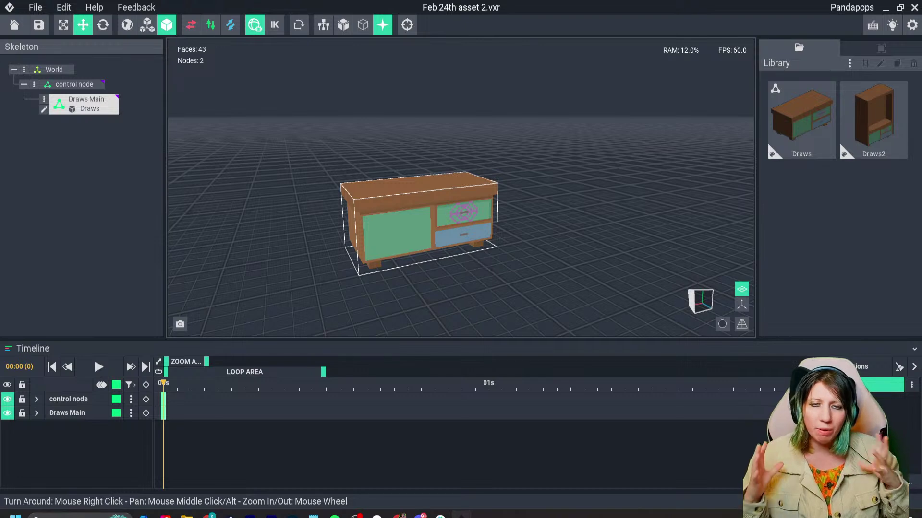
key(Escape)
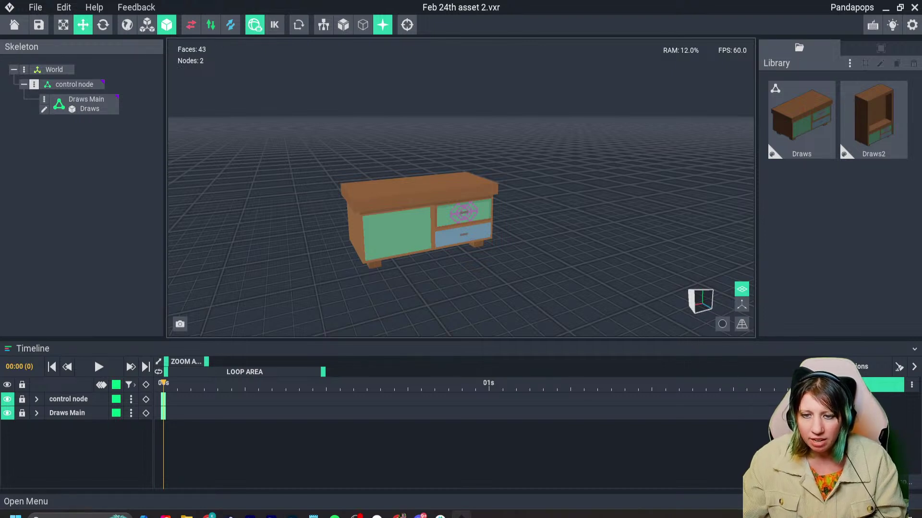
Create a node named Bookcase 1 under the control node.
click(34, 84)
click(82, 97)
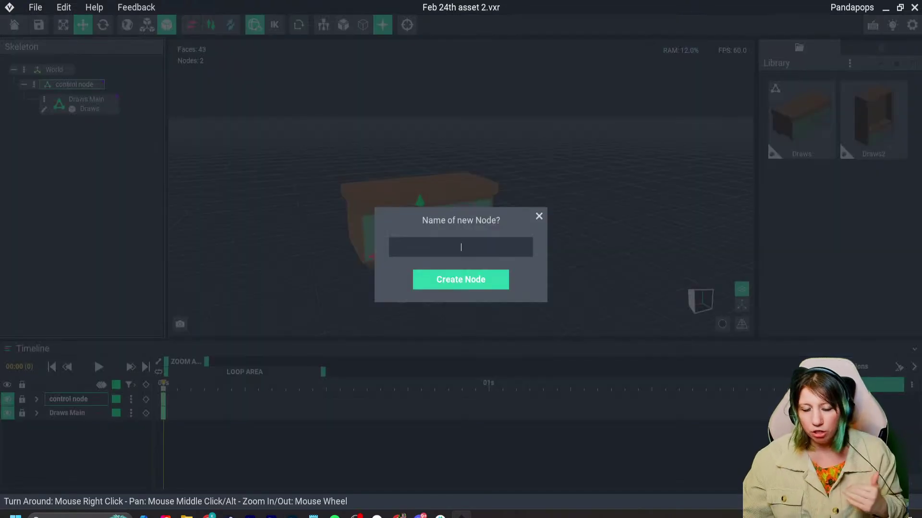
text(Bookcase 1)
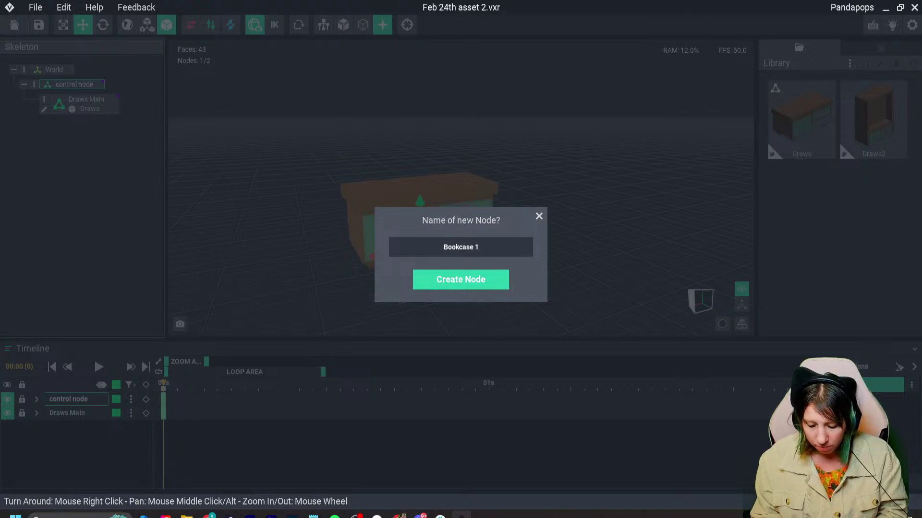
key(Return)
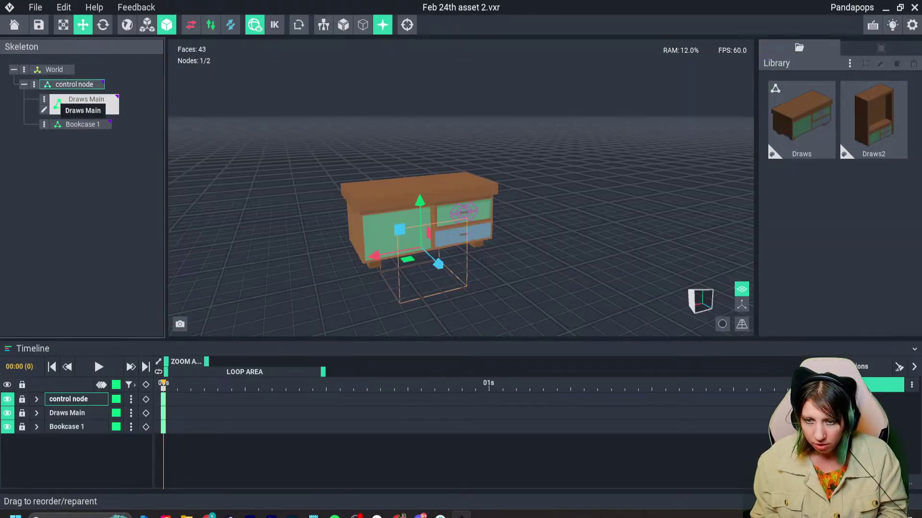
drag(61, 107, 63, 108)
Create a child node named B1 under Bookcase 1.
right_click(79, 125)
click(82, 135)
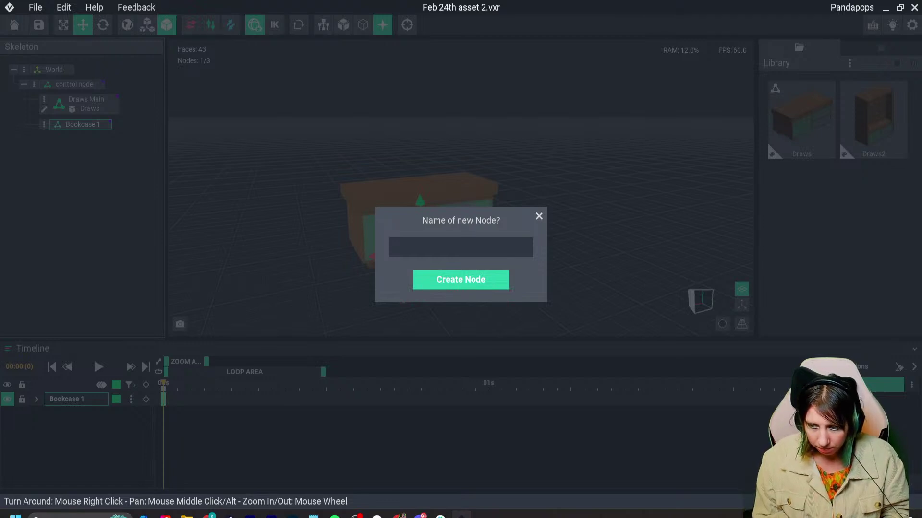
text(Book)
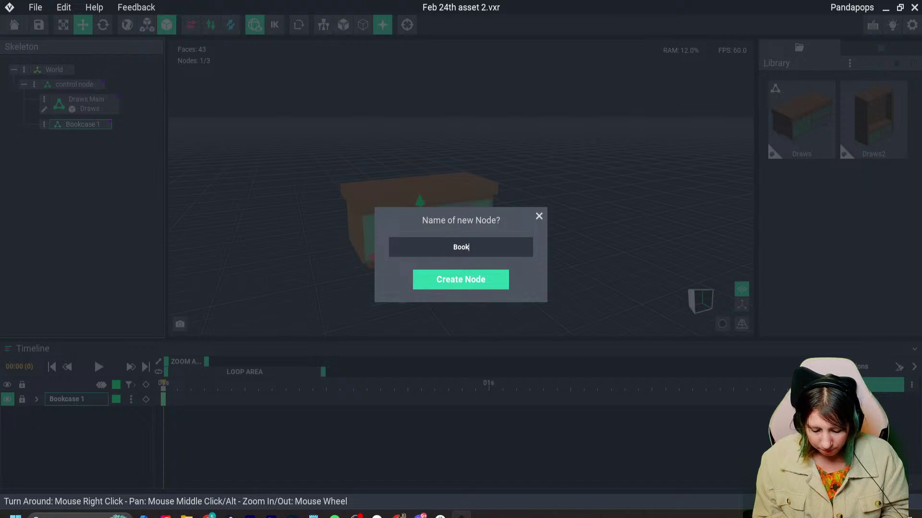
text(case)
key(BackSpace)
key(BackSpace)
key(BackSpace)
key(BackSpace)
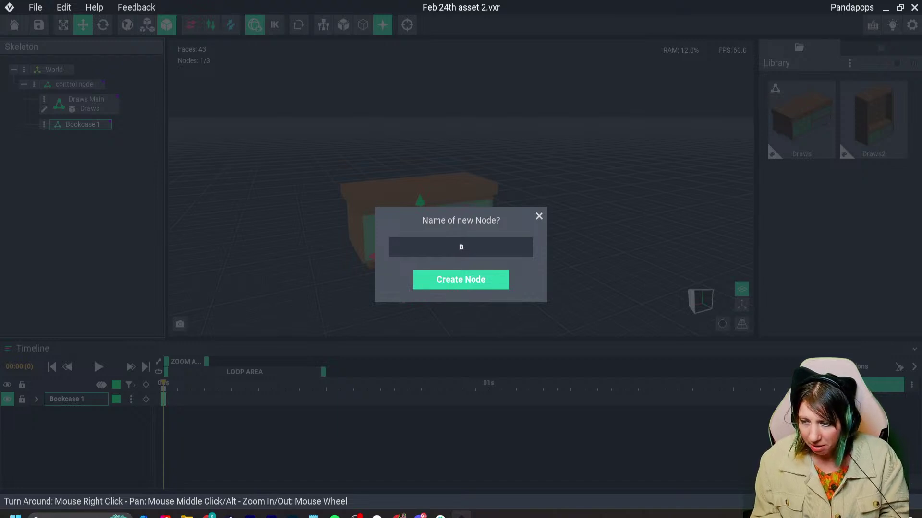
text(1)
key(Return)
Attach the Draws2 model to the B1 node.
drag(873, 120, 83, 141)
mouse_move(365, 245)
right_down()
mouse_move(432, 245)
mouse_move(394, 255)
mouse_move(416, 249)
mouse_move(408, 257)
mouse_move(425, 273)
right_up()
scroll(413, 250, up, 2)
scroll(416, 250, down, 2)
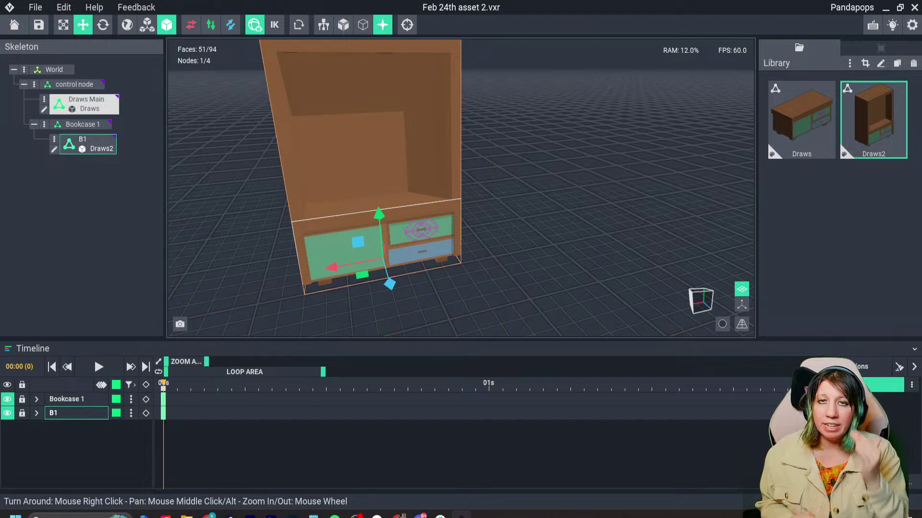
Try lowering the B1 cabinet vertically through the floor grid, inspect it around the Draws unit, and undo the move.
drag(378, 216, 388, 324)
scroll(389, 288, down, 3)
right_drag(422, 288, 389, 288)
middle_drag(404, 288, 398, 193)
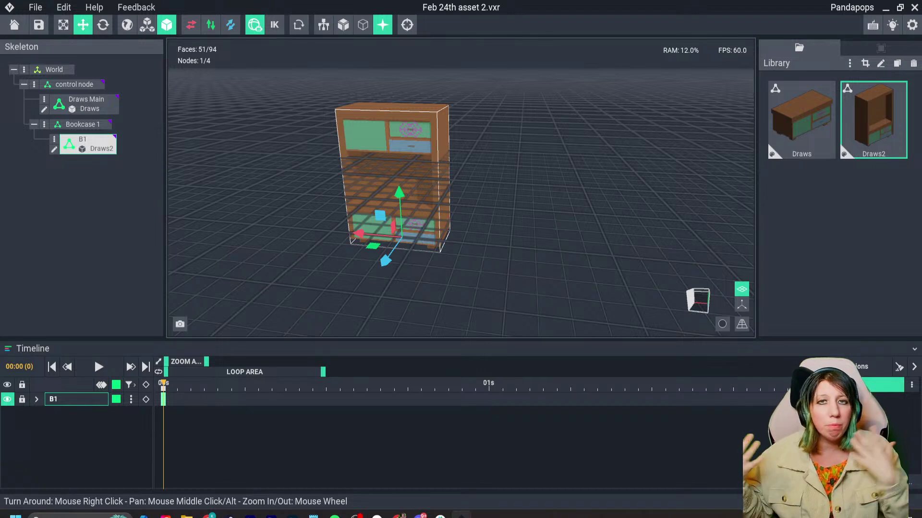
right_drag(514, 244, 442, 235)
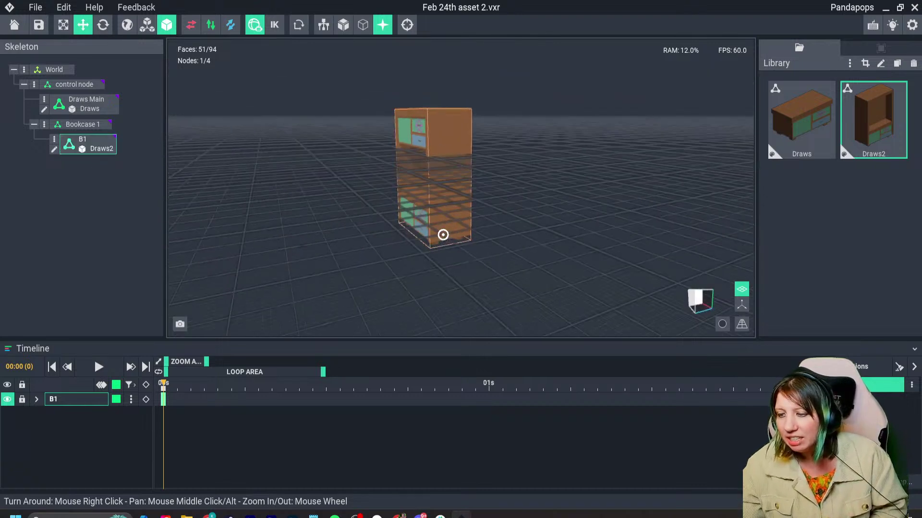
scroll(442, 234, up, 3)
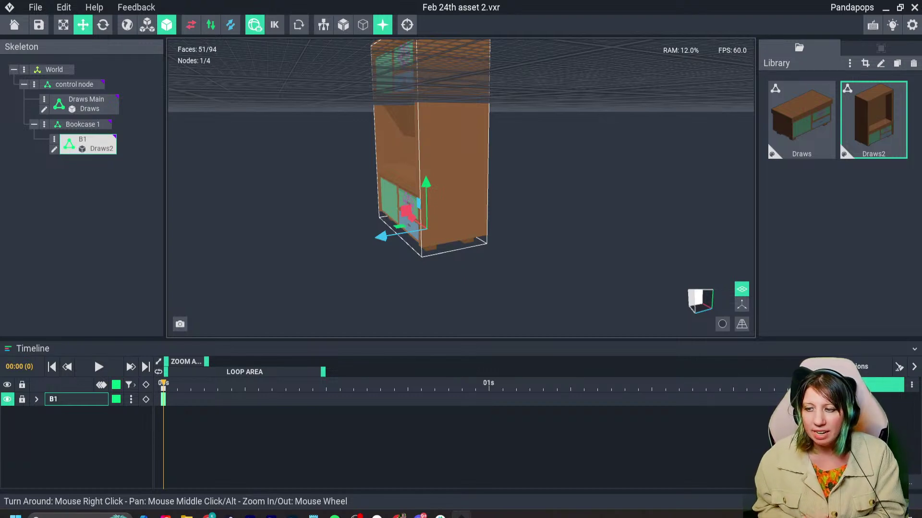
right_drag(442, 234, 513, 240)
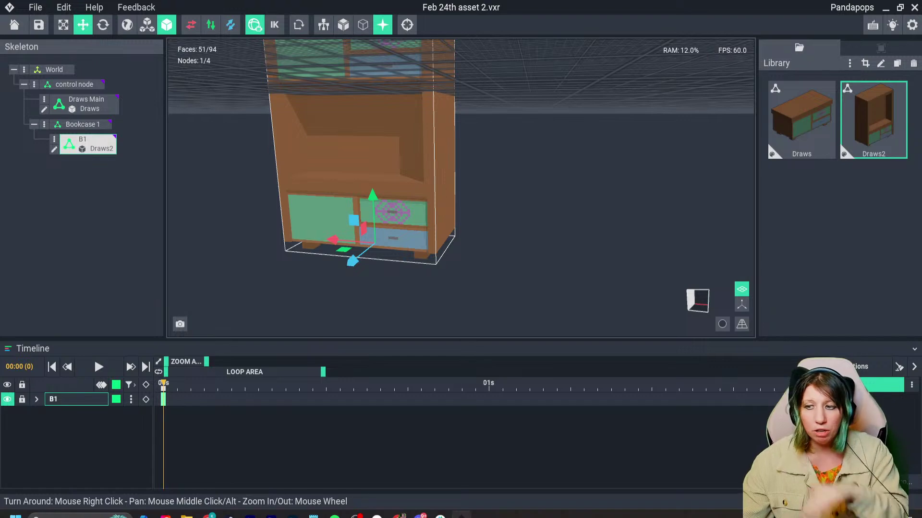
scroll(509, 187, down, 4)
right_drag(508, 180, 434, 192)
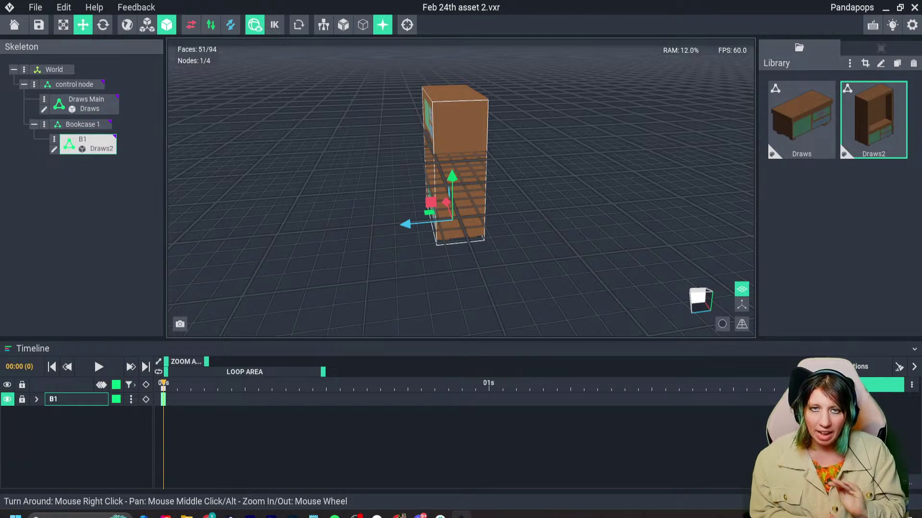
key(ctrl+z)
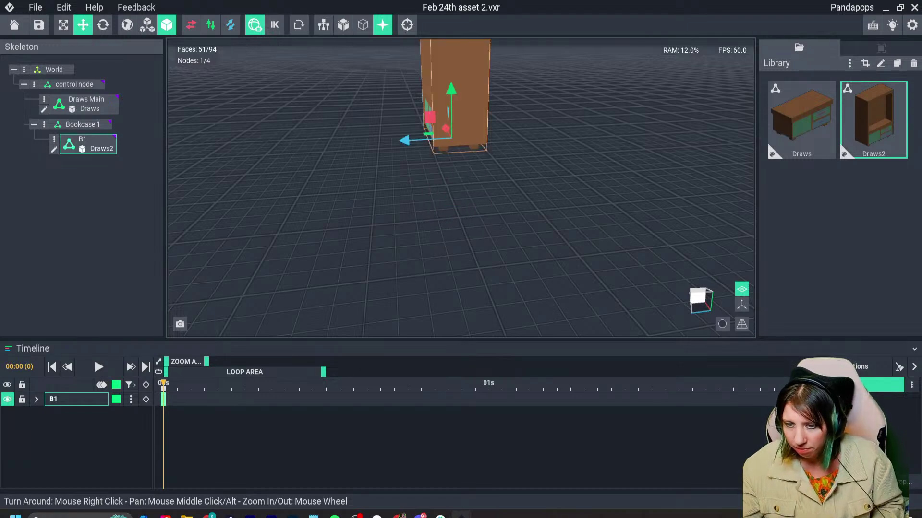
Clone the Draws2 model under the name Bookcase h1.
right_drag(434, 191, 509, 188)
middle_drag(509, 187, 519, 240)
right_drag(461, 187, 509, 163)
scroll(460, 187, up, 3)
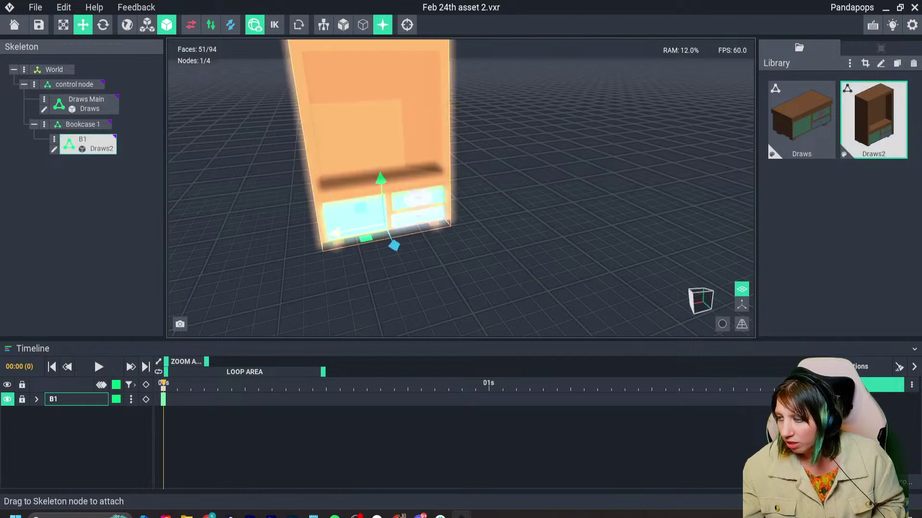
key(ctrl+d)
click(473, 247)
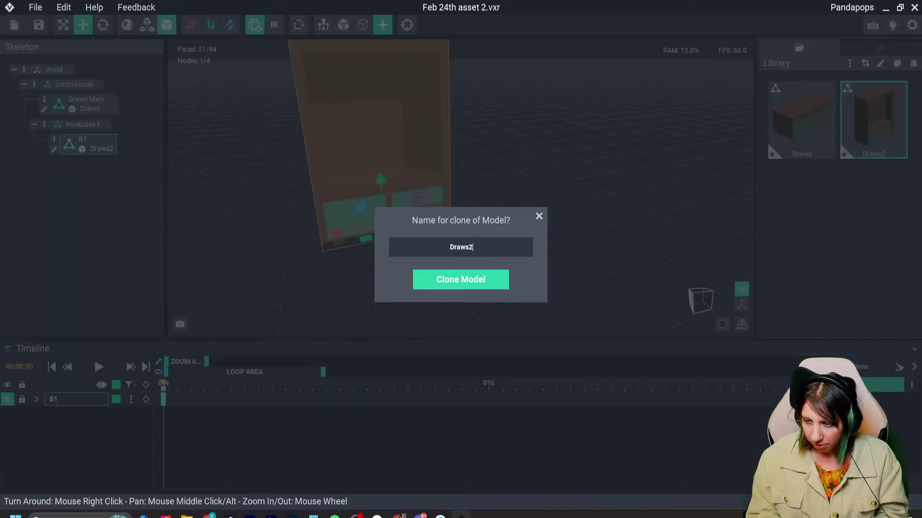
text(2)
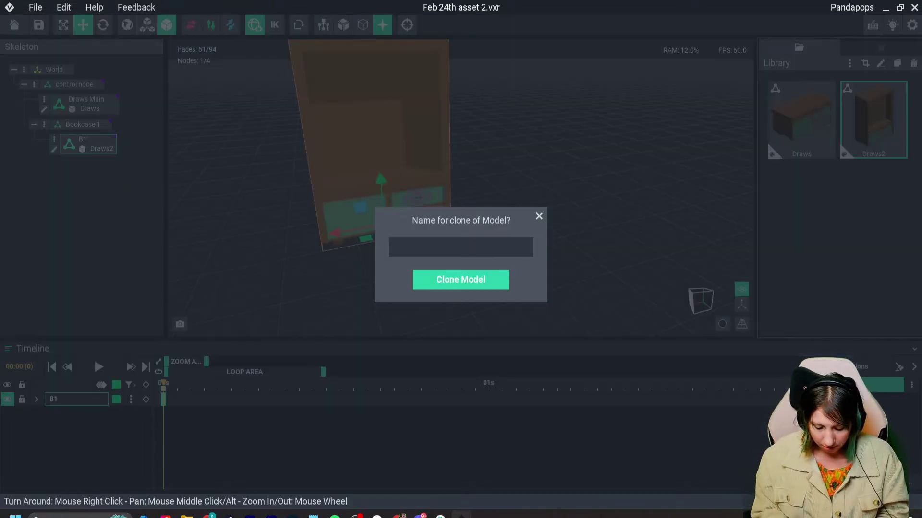
text(Bookcase )
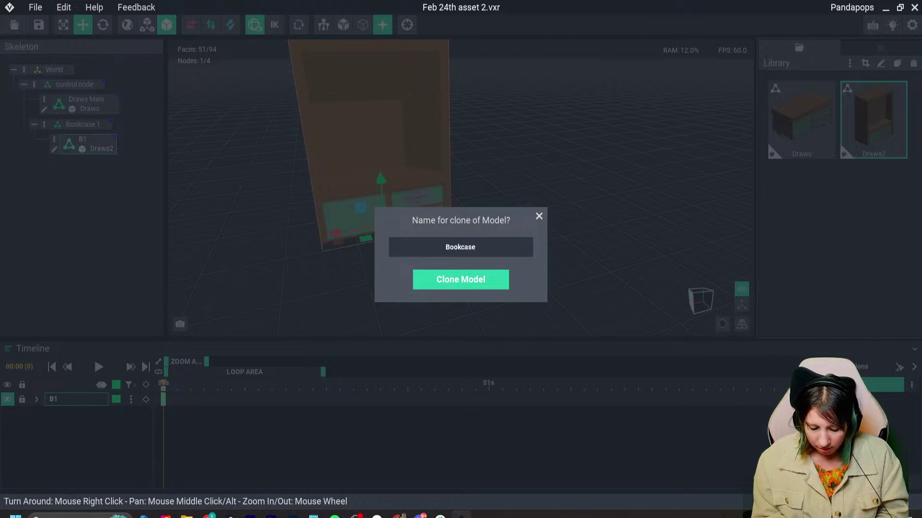
text(S1)
key(Return)
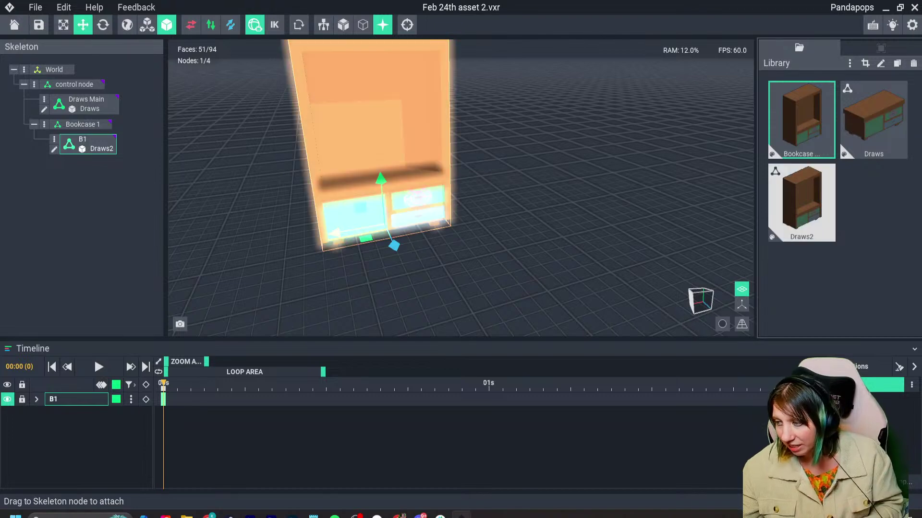
Open the Bookcase h1 model for voxel editing.
double_click(800, 119)
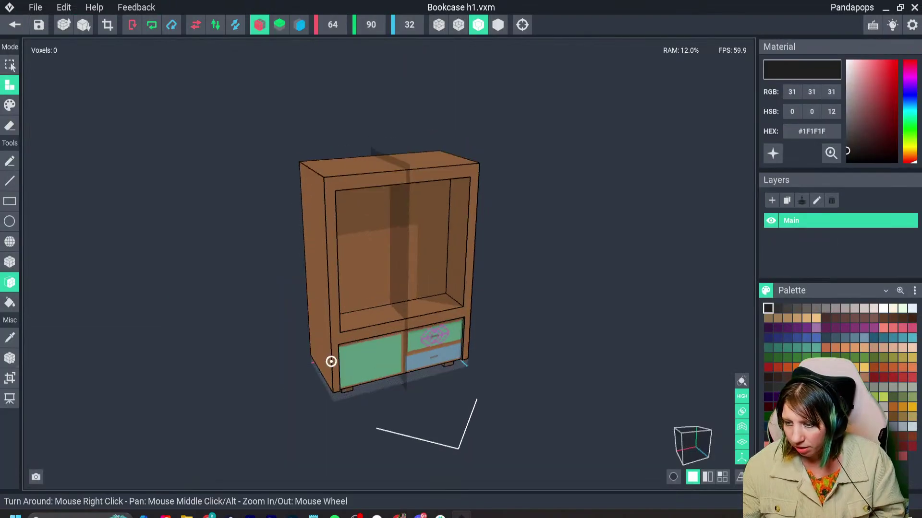
right_drag(331, 361, 333, 380)
scroll(340, 358, up, 2)
scroll(334, 380, up, 2)
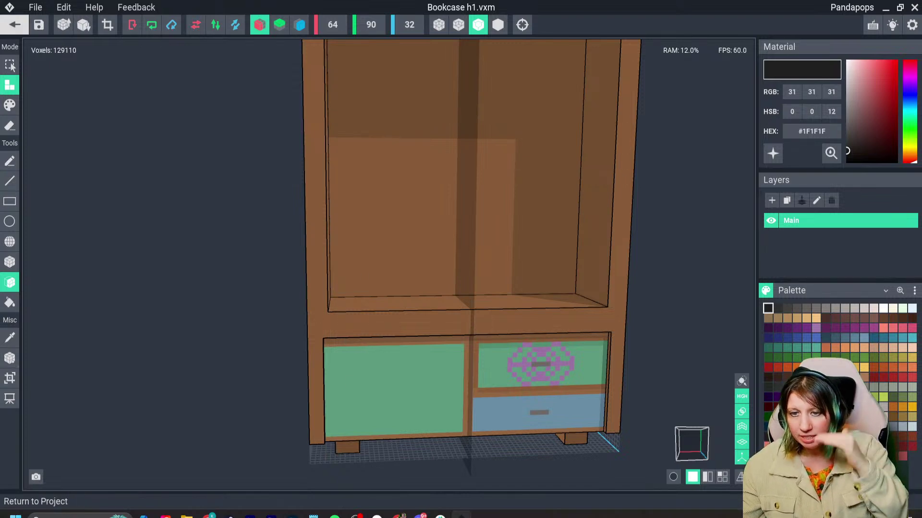
Paint two mirrored vertical guide lines in dark grey #302F2F, about 25 voxels long, down from the top edge of the cabinet's back.
right_drag(365, 206, 310, 183)
right_drag(264, 269, 141, 277)
click(10, 181)
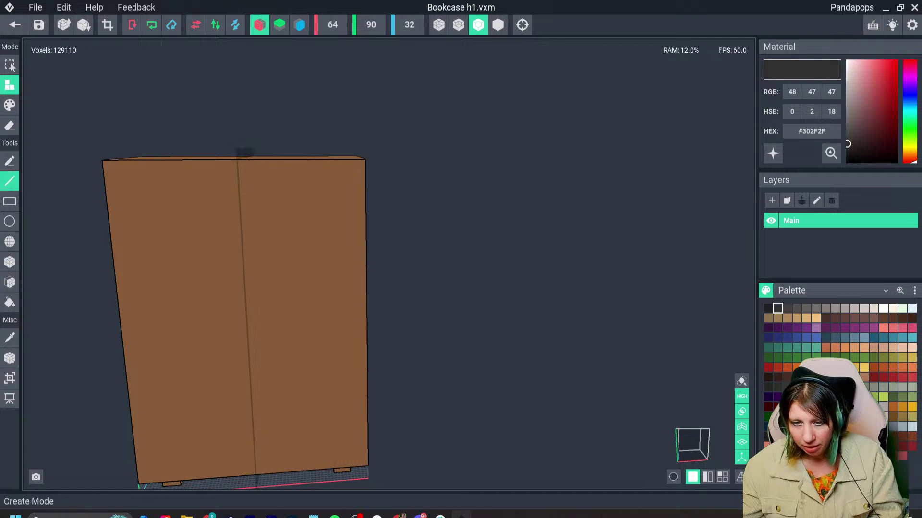
click(9, 105)
scroll(312, 192, up, 3)
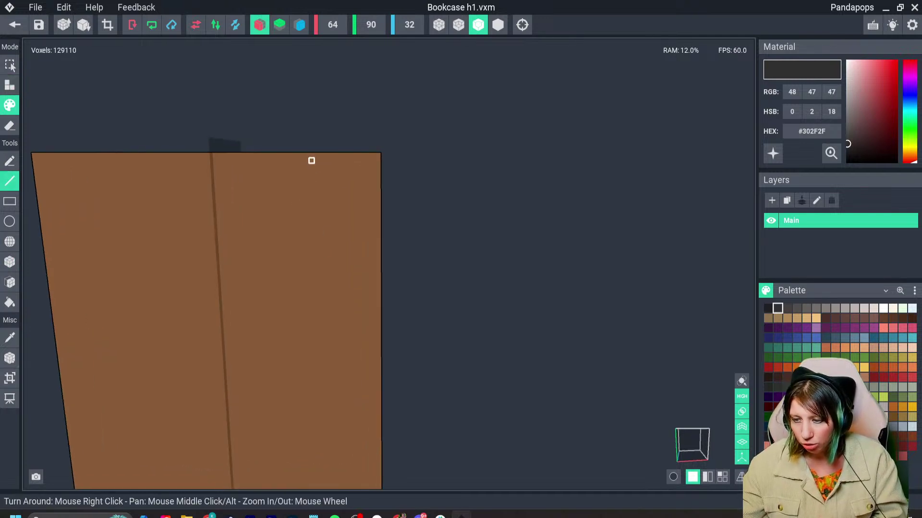
click(311, 155)
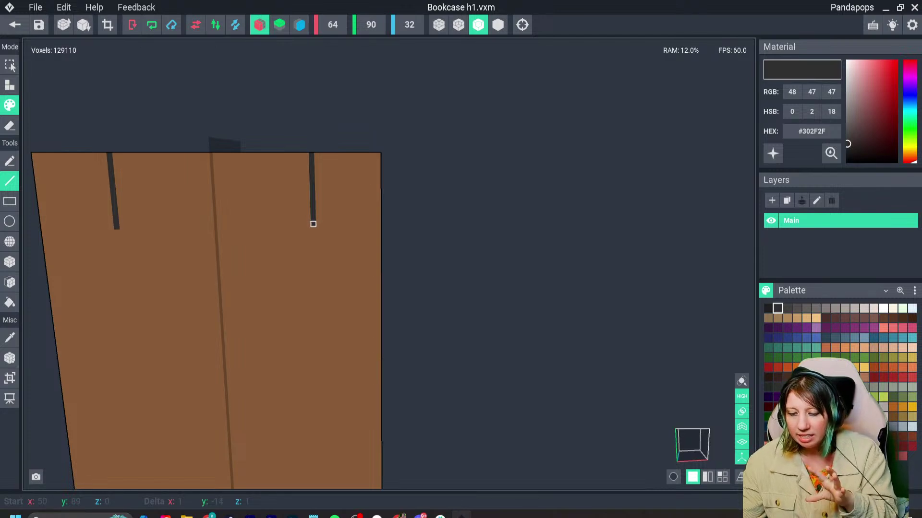
drag(314, 259, 315, 303)
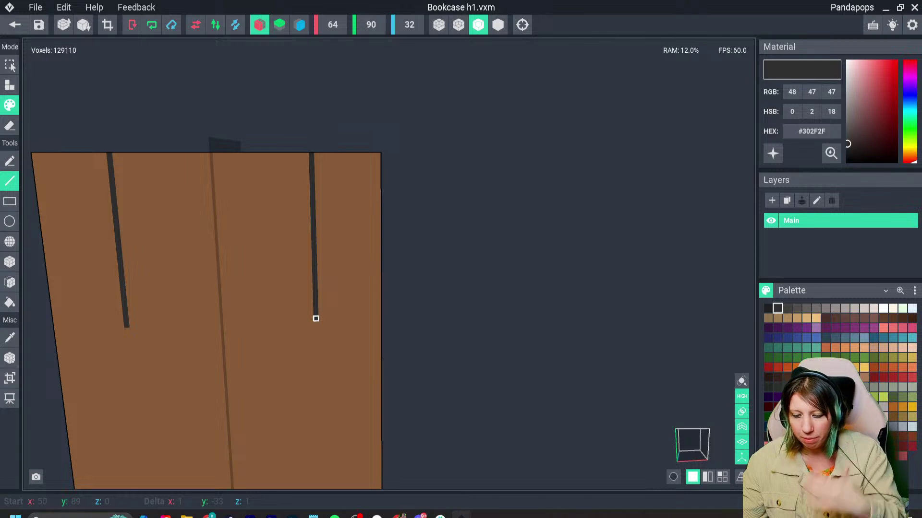
drag(315, 309, 315, 304)
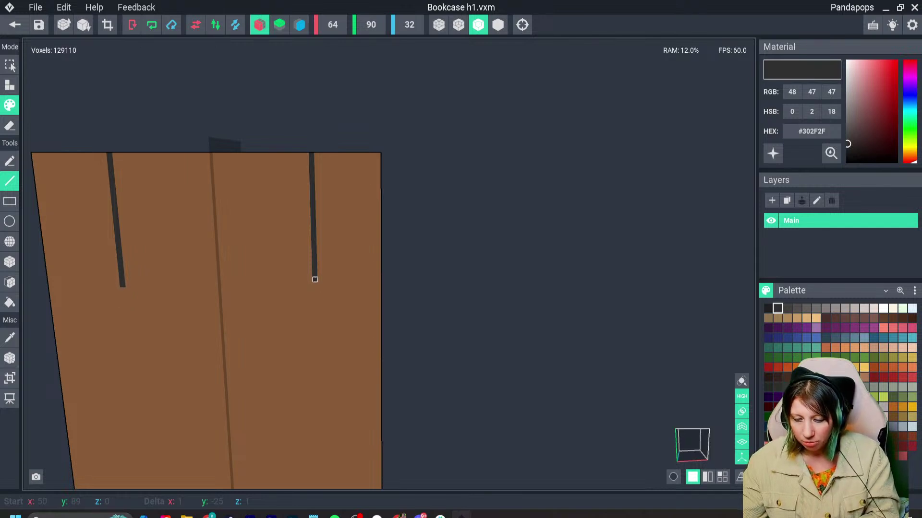
right_drag(314, 279, 175, 235)
Try painting a dark box across the upper back of the cabinet down to the guide line ends, and undo it.
click(9, 262)
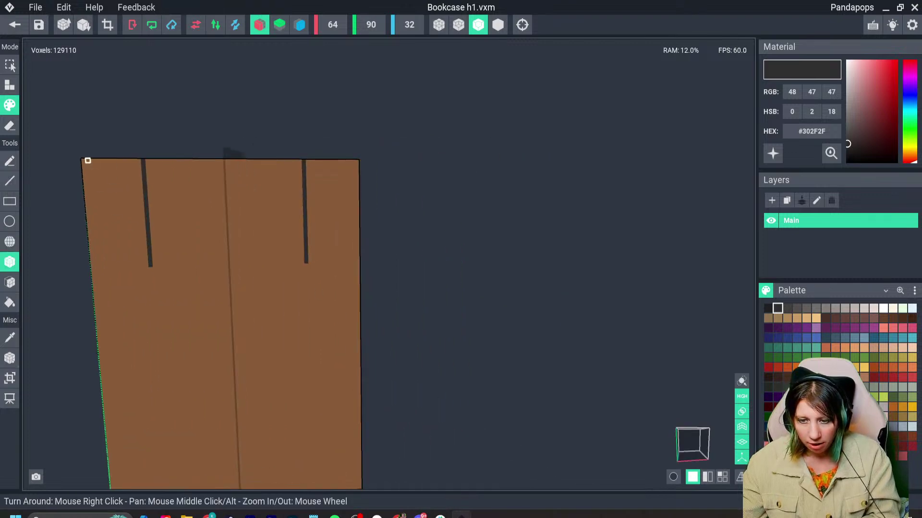
drag(85, 160, 350, 261)
right_drag(350, 260, 365, 174)
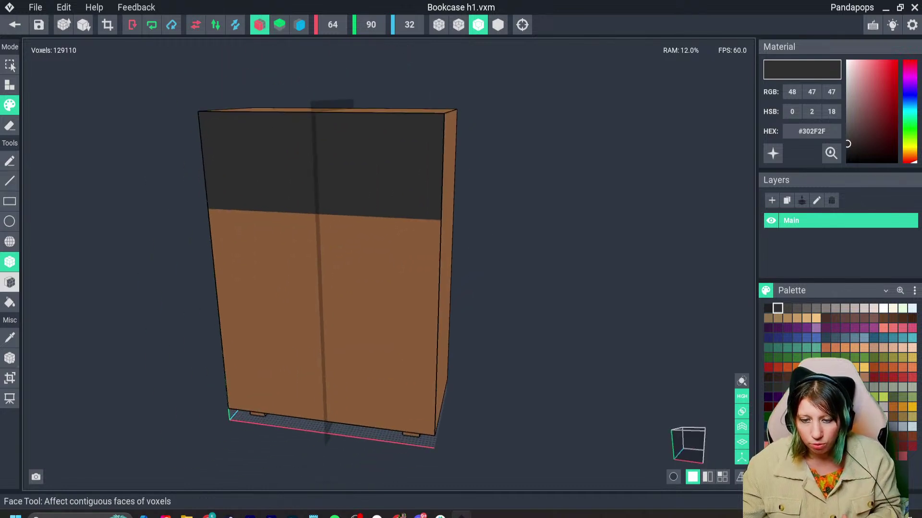
key(ctrl+z)
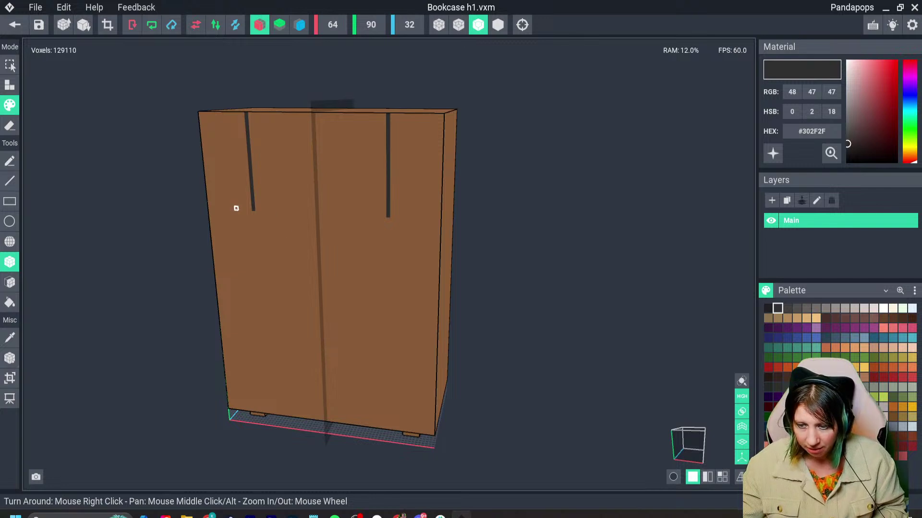
Paint a one-voxel-high dark grey line across the full width of the back at the lower ends of the vertical guides.
mouse_move(213, 207)
mouse_down()
mouse_move(434, 215)
mouse_move(421, 216)
mouse_up()
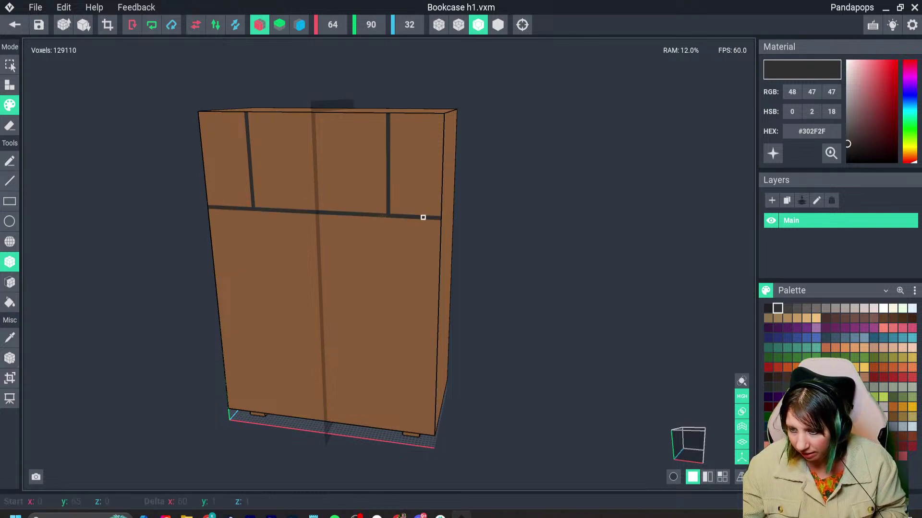
Erase the cabinet face by face below the dark horizontal line until the upper section is separated from the lower block.
click(10, 282)
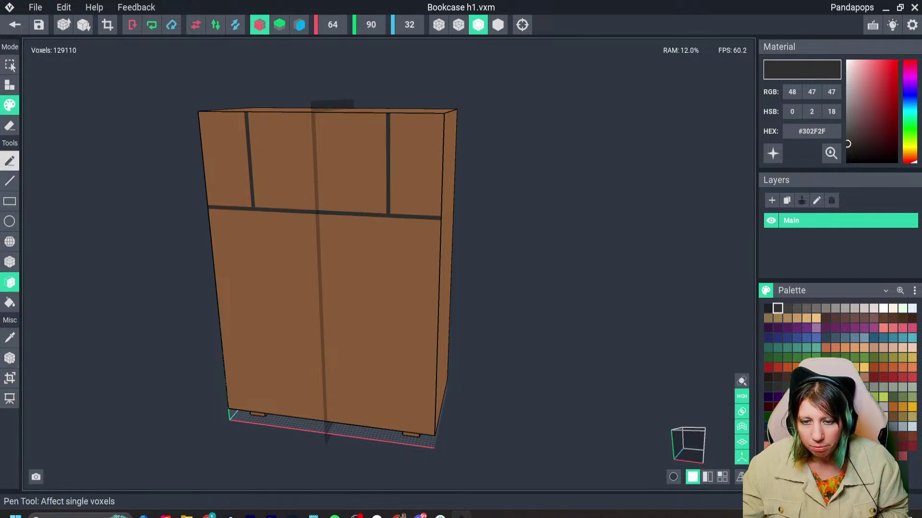
click(9, 125)
click(10, 126)
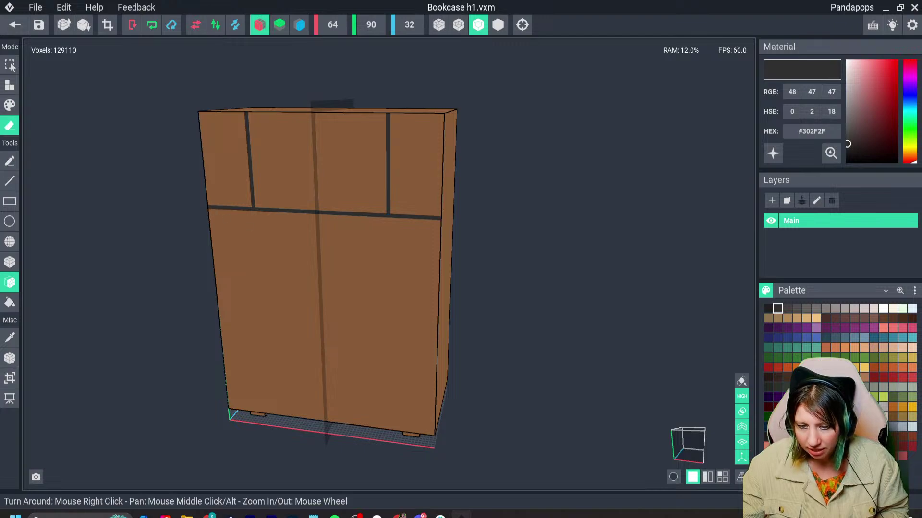
click(319, 274)
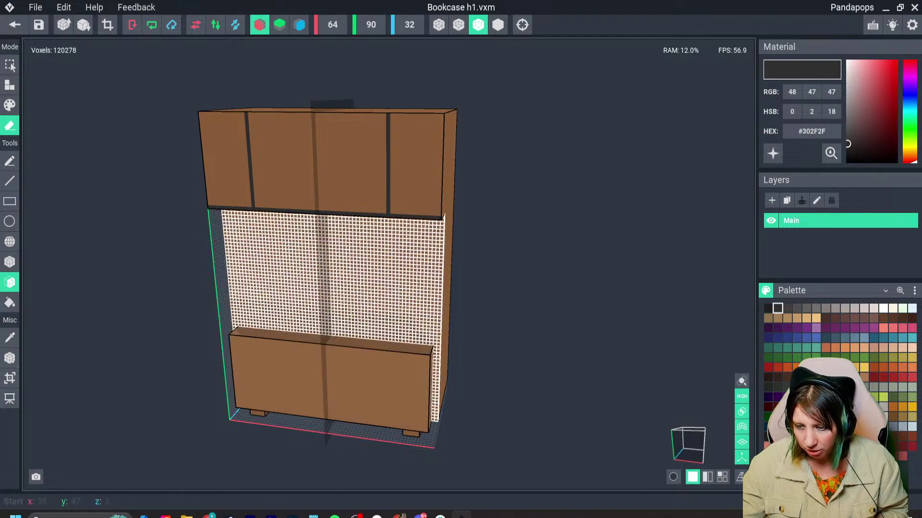
click(348, 261)
click(365, 255)
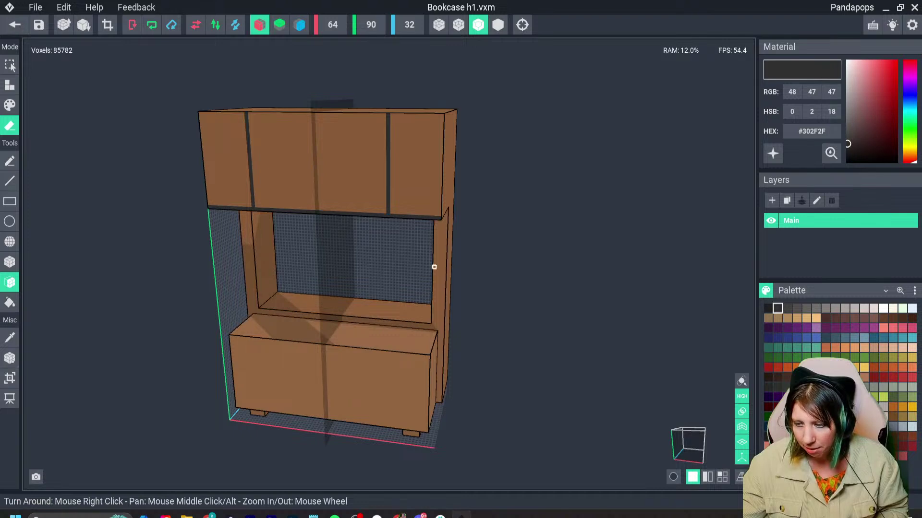
click(442, 260)
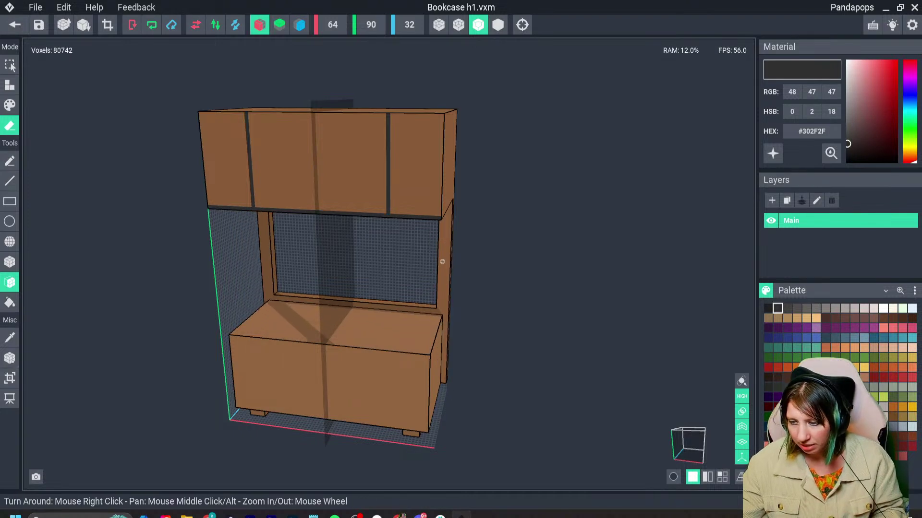
click(361, 358)
click(362, 358)
click(361, 336)
click(360, 336)
click(361, 336)
click(361, 336)
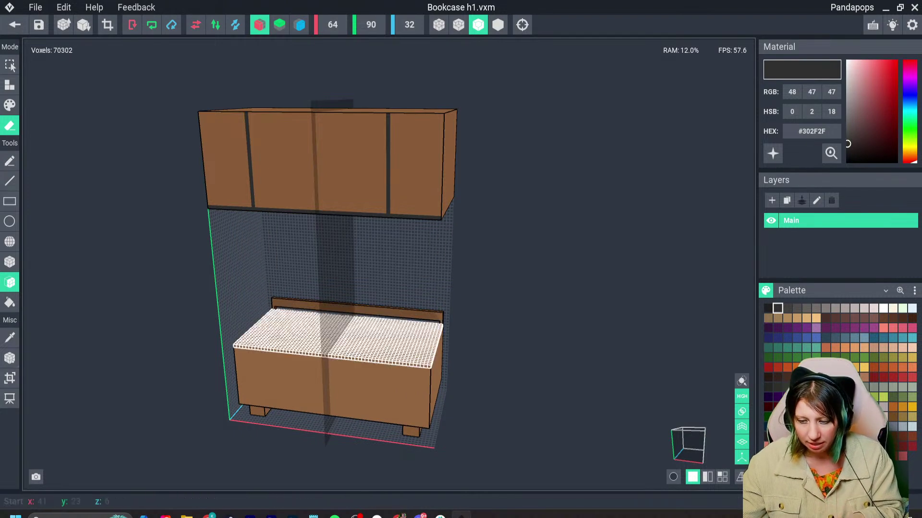
click(361, 336)
Crop the model volume from below to the upper section only, giving it a height of 25 voxels.
click(10, 378)
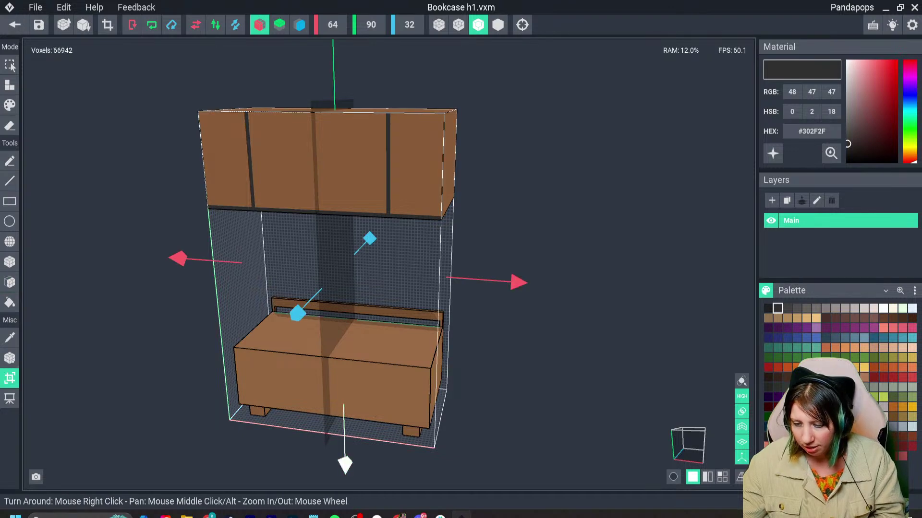
drag(345, 465, 340, 271)
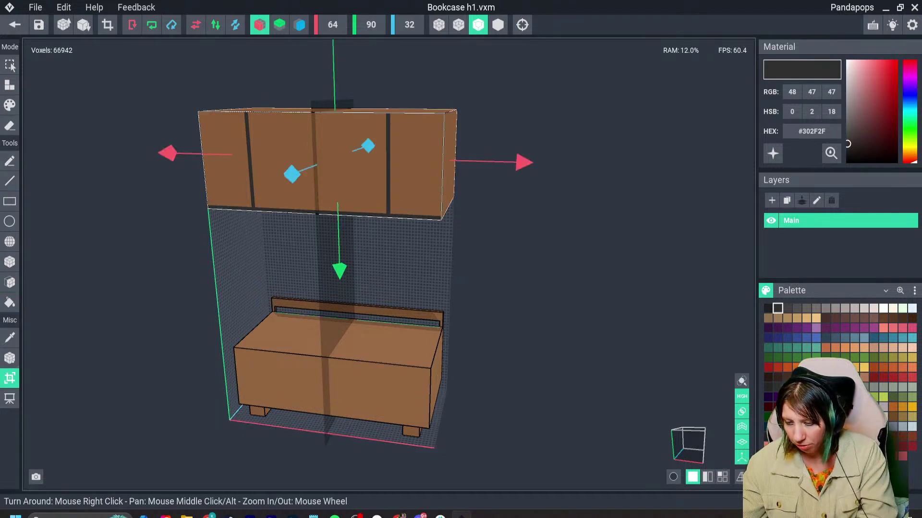
key(Return)
right_drag(340, 288, 352, 311)
scroll(358, 321, up, 3)
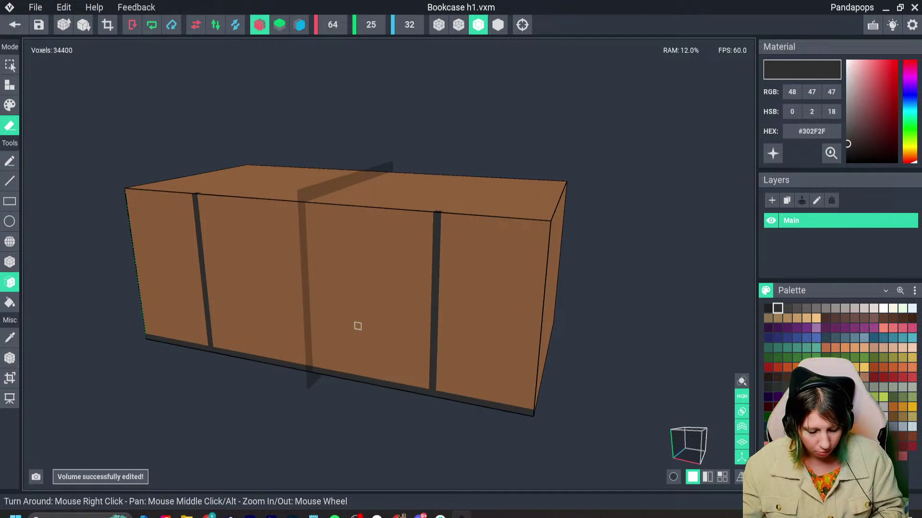
Repaint the dark guide lines with the cabinet's sampled brown #8F613B, then save the model and return to the project.
key(i)
click(357, 326)
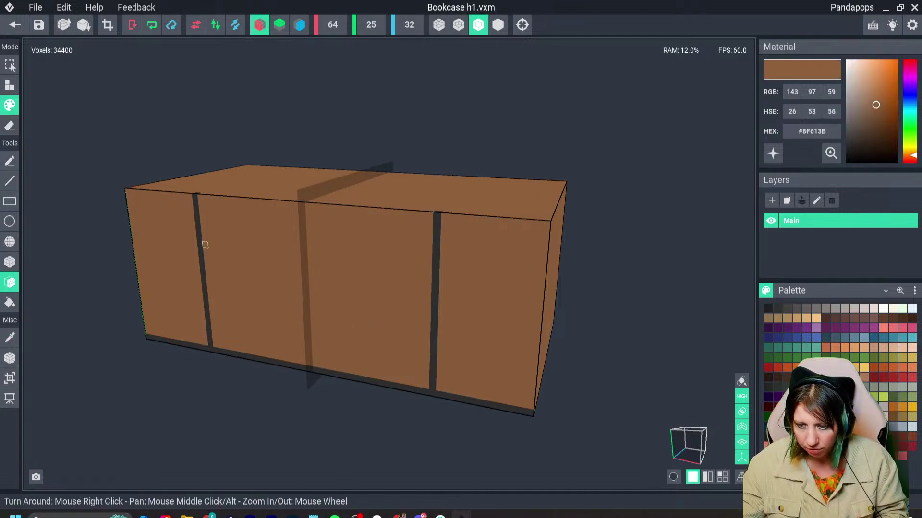
click(201, 251)
right_drag(441, 325, 439, 333)
scroll(446, 367, down, 3)
right_drag(448, 374, 390, 366)
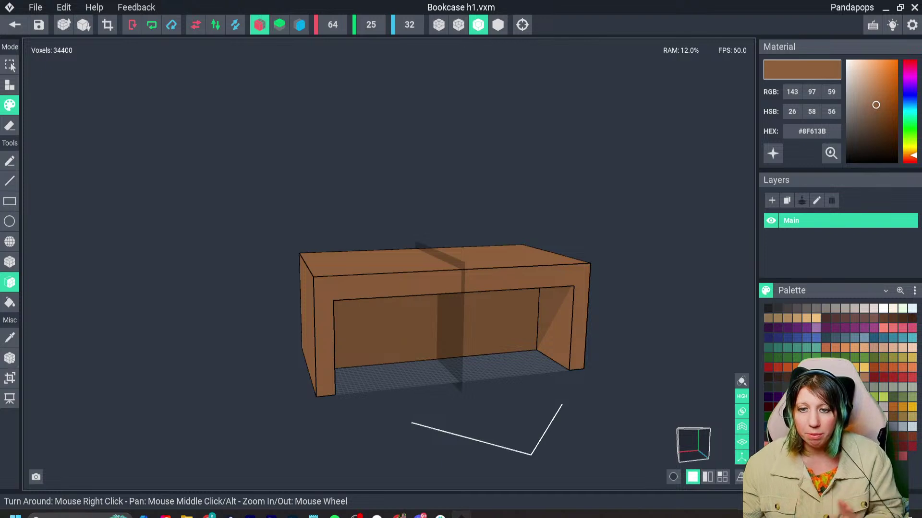
key(Escape)
click(360, 189)
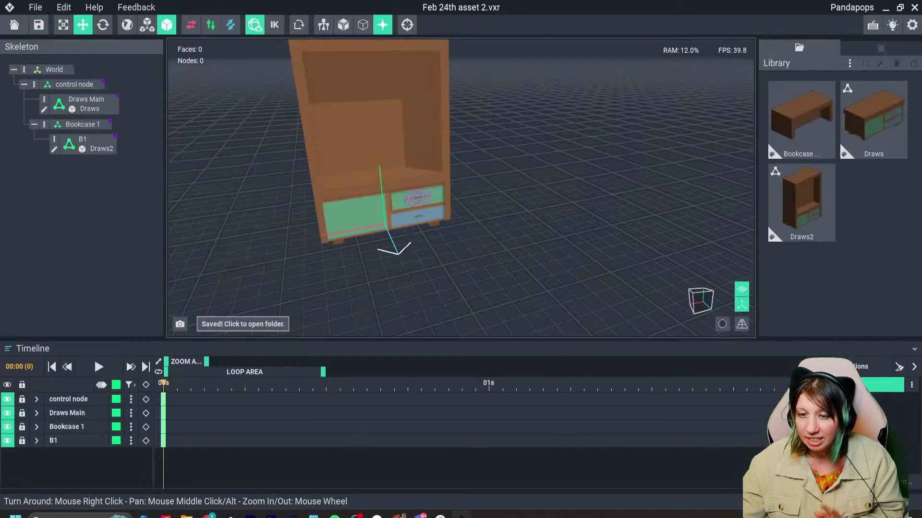
Create a child node named B2 under Bookcase 1 and attach the Bookcase h1 model to it.
click(45, 124)
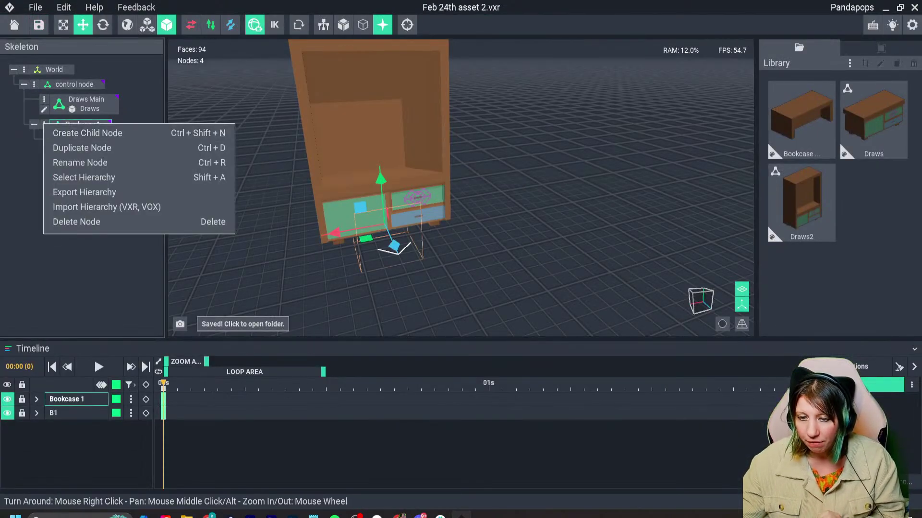
click(44, 127)
click(87, 137)
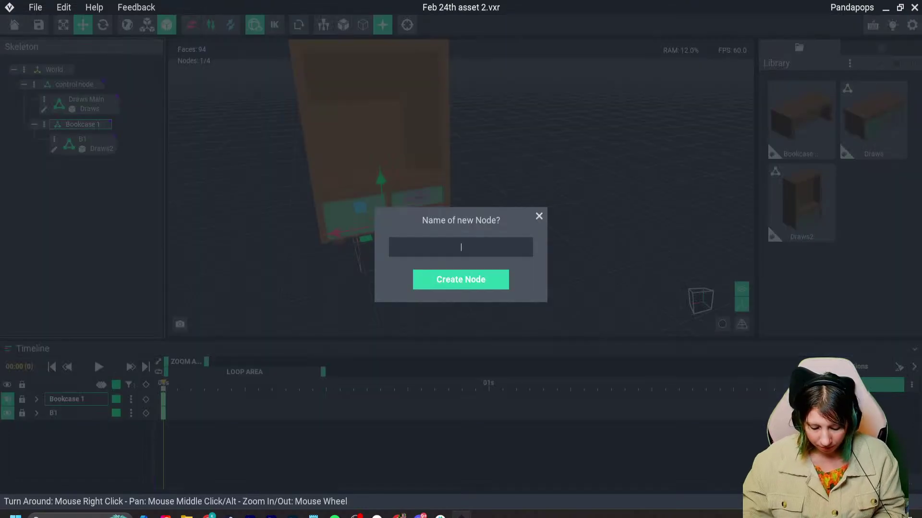
text(B2)
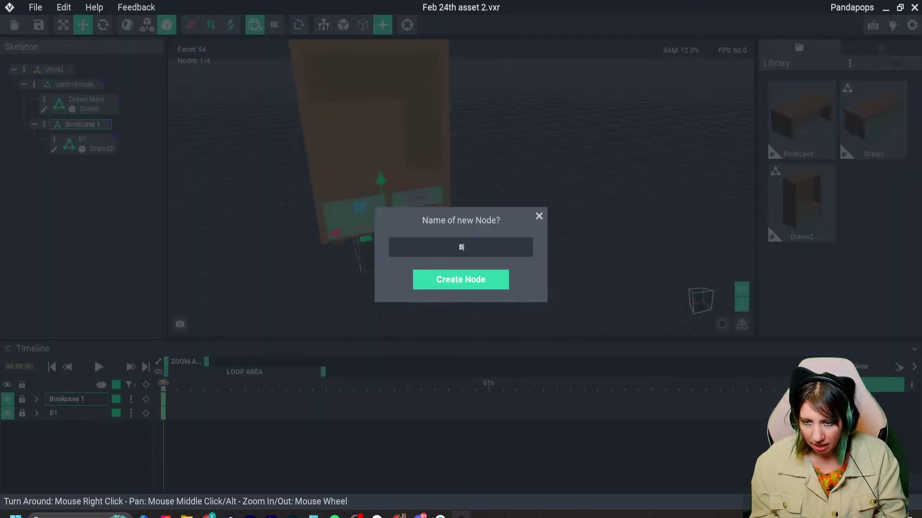
key(Return)
drag(126, 252, 91, 168)
Lower the B2 section vertically so it lines up with the drawer base of the B1 cabinet.
drag(381, 179, 380, 178)
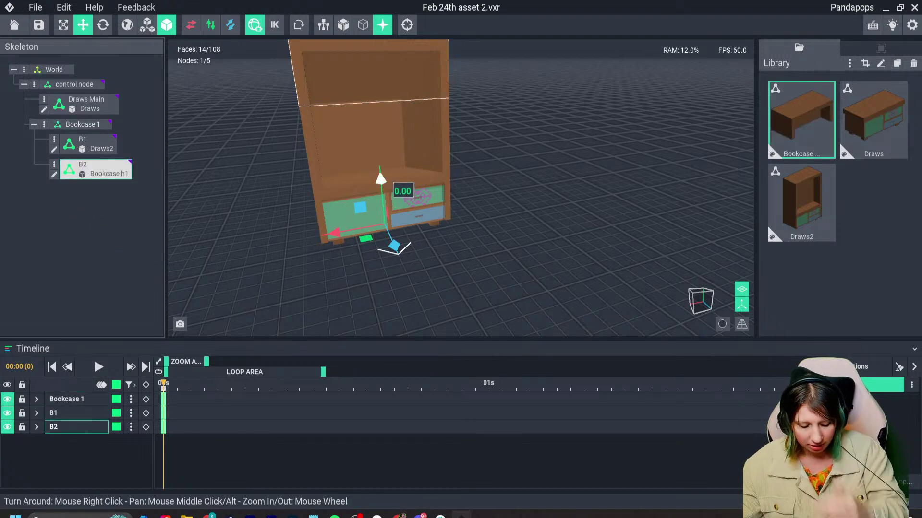
click(84, 103)
click(95, 169)
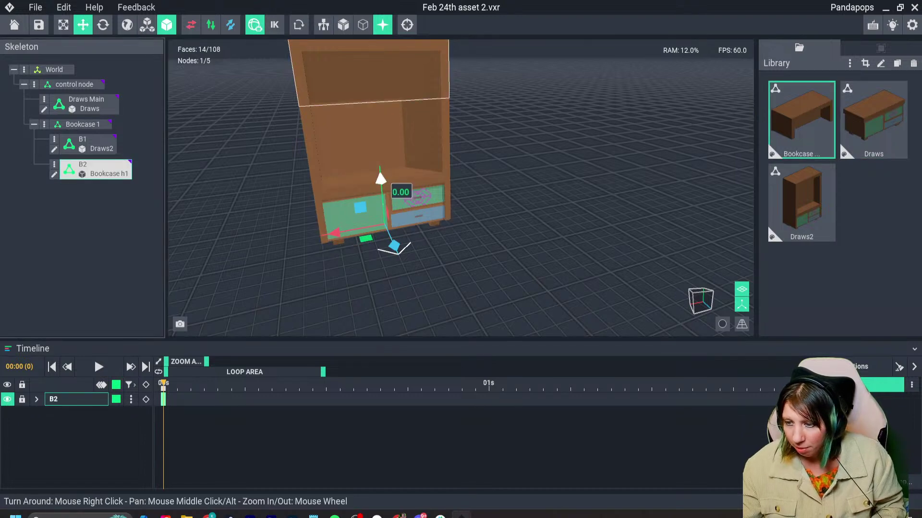
drag(381, 180, 389, 274)
right_drag(388, 273, 445, 185)
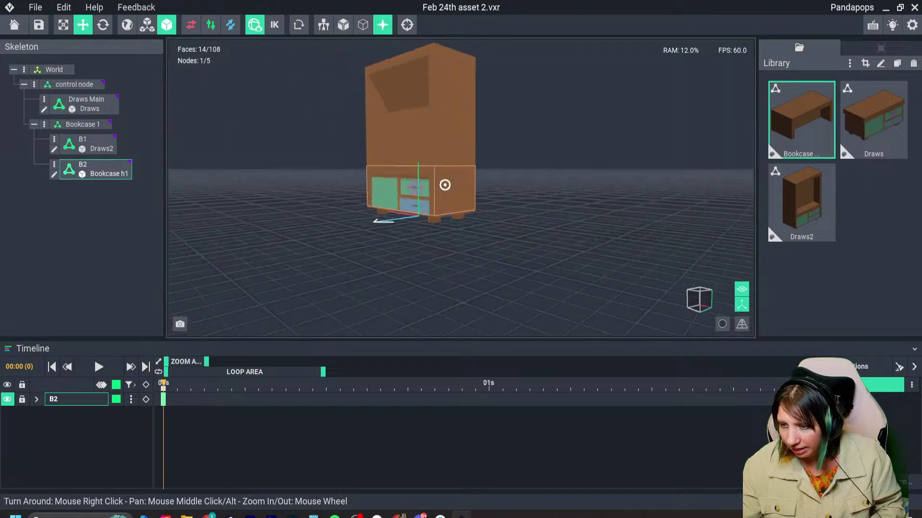
scroll(444, 185, up, 10)
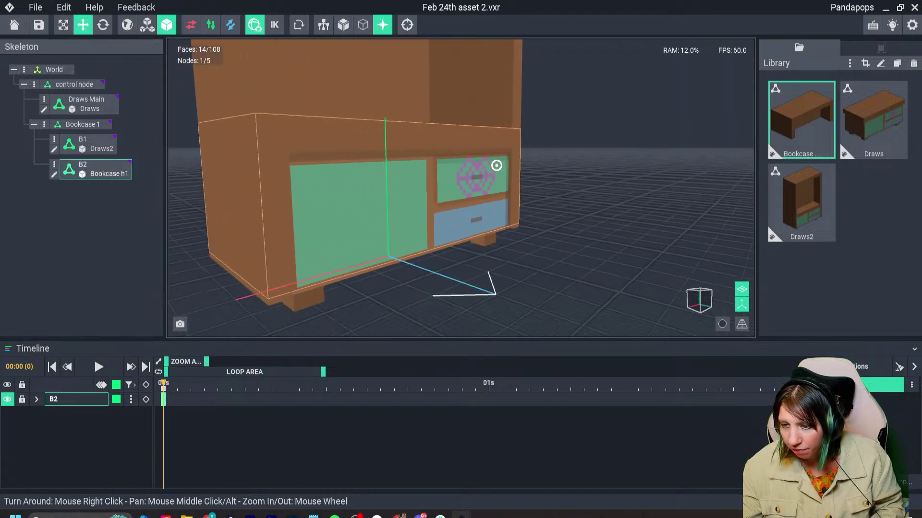
Fine-tune the B2 section's vertical move to -60 against the drawer base.
scroll(496, 165, down, 10)
scroll(256, 242, up, 10)
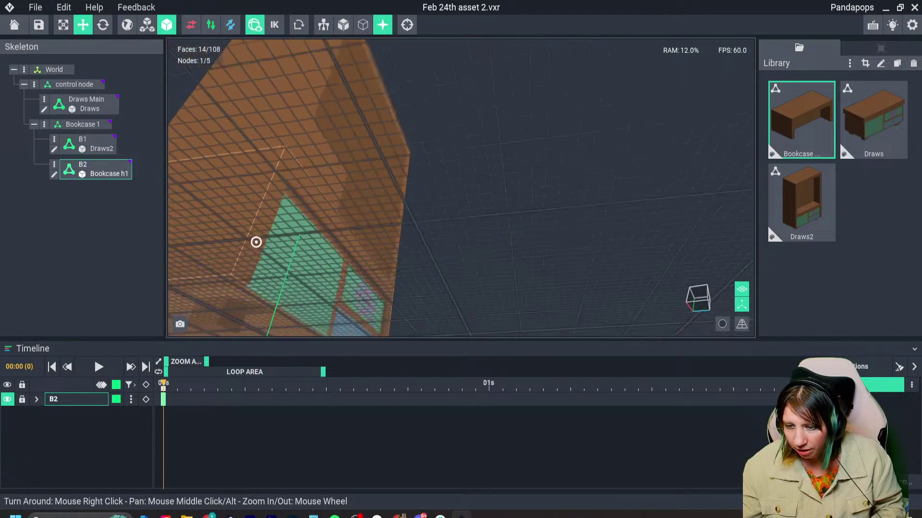
right_drag(256, 241, 254, 310)
click(256, 242)
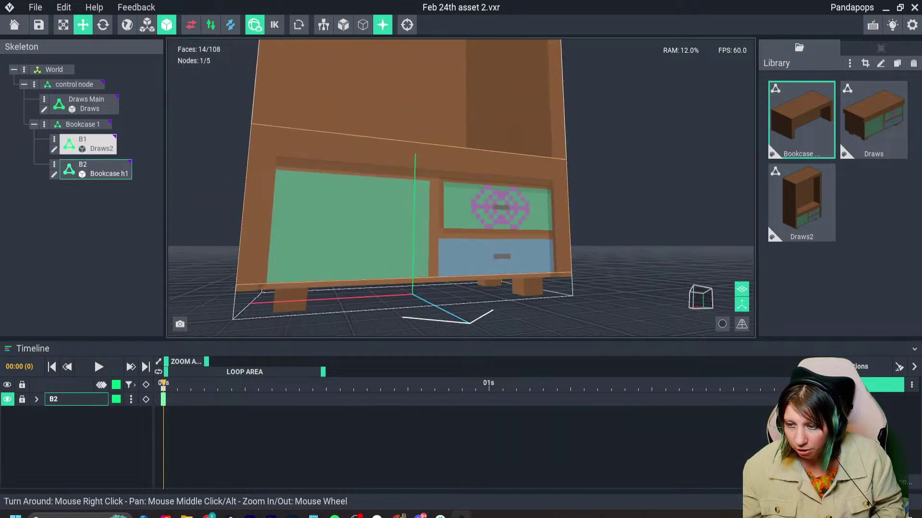
scroll(256, 242, down, 5)
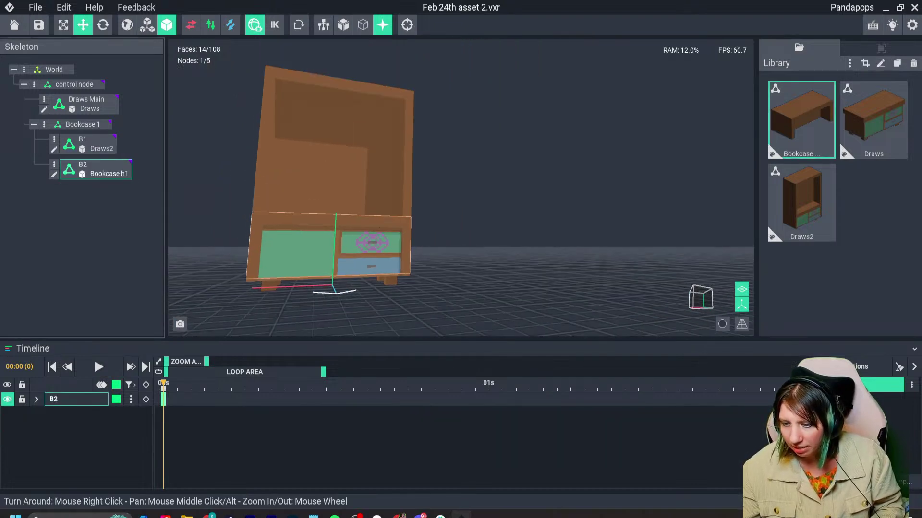
right_drag(336, 231, 345, 308)
middle_drag(365, 308, 377, 191)
scroll(376, 191, down, 3)
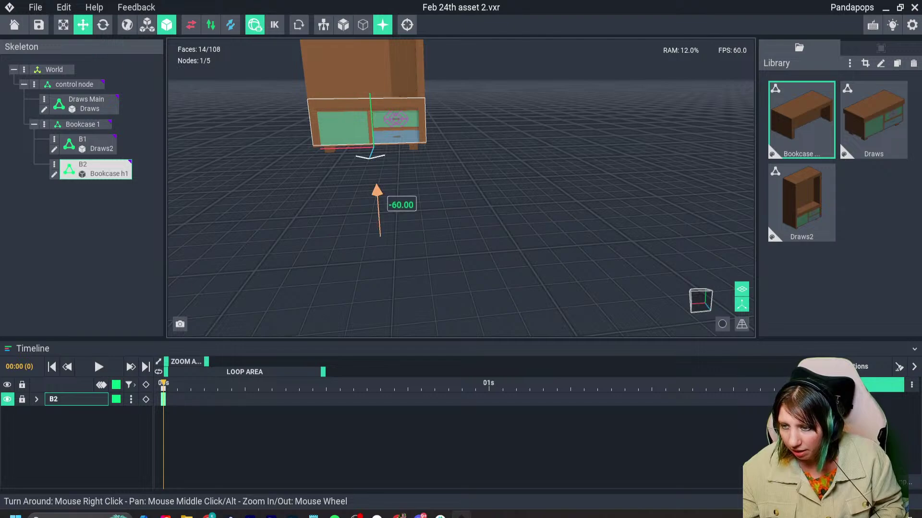
drag(378, 191, 377, 195)
right_drag(377, 195, 422, 216)
scroll(393, 210, up, 2)
drag(393, 210, 393, 205)
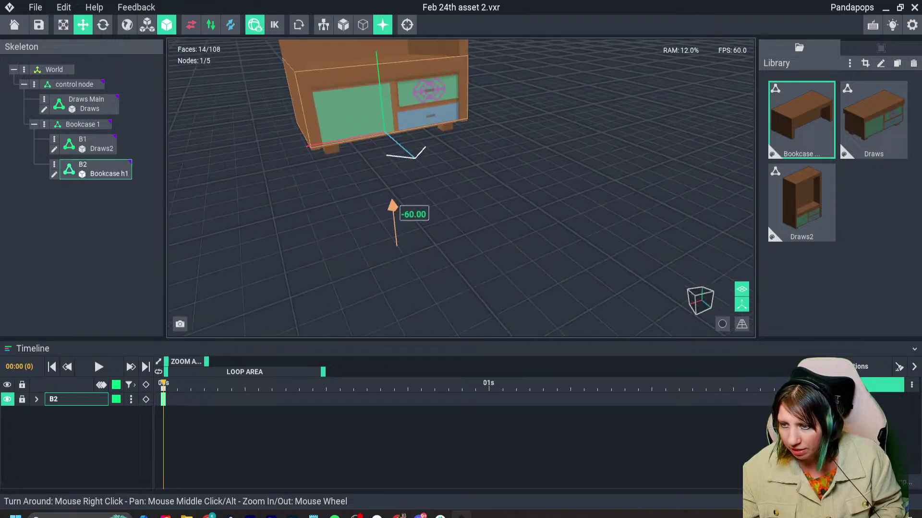
right_drag(393, 207, 365, 201)
middle_drag(365, 202, 342, 249)
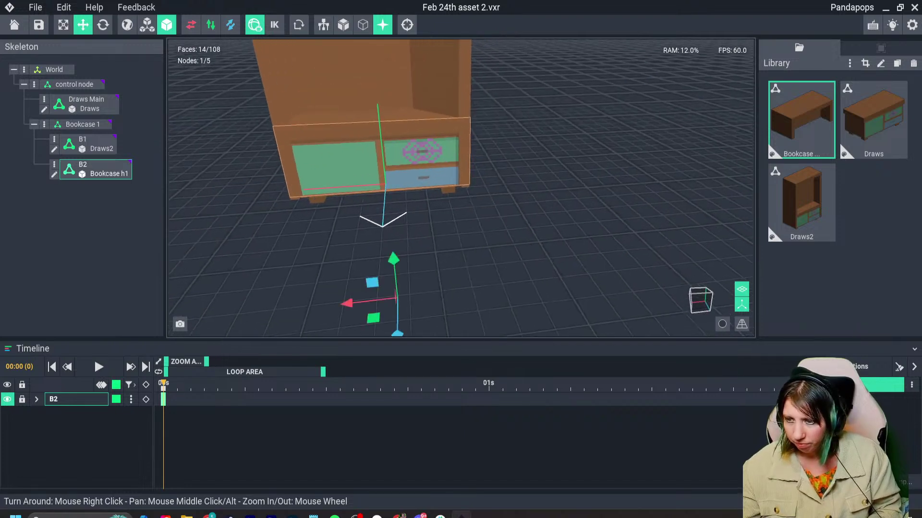
Undo the B2 section's vertical moves, its model attachment and the creation of its node.
scroll(339, 218, down, 5)
key(ctrl+z)
key(ctrl+z)
key(ctrl+z)
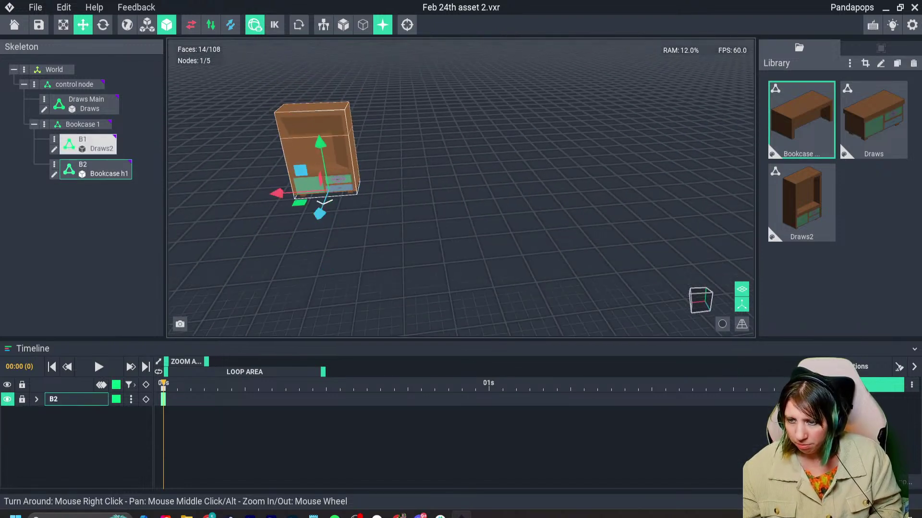
key(ctrl+z)
key(ctrl+z)
right_drag(259, 201, 293, 193)
scroll(294, 193, up, 3)
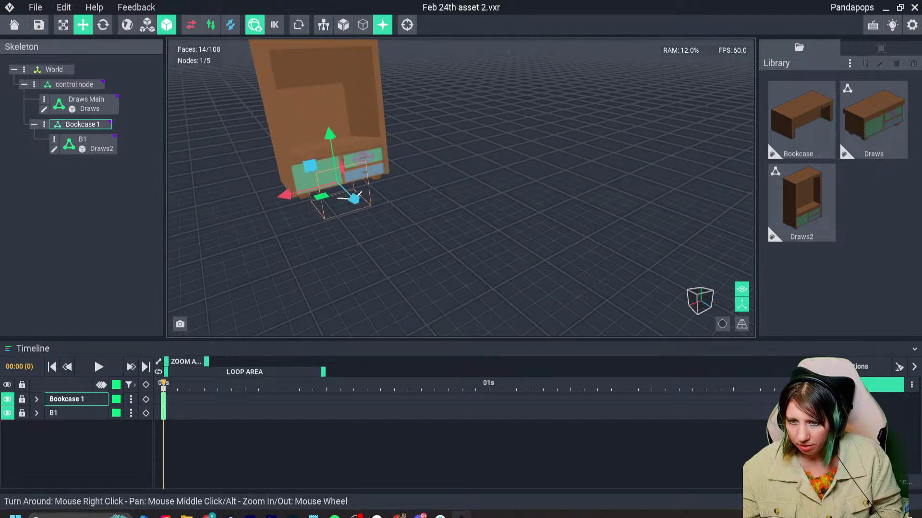
Restore the B2 node under Bookcase 1 and attach the Bookcase h1 model to it again.
click(89, 144)
key(ctrl+y)
key(ctrl+y)
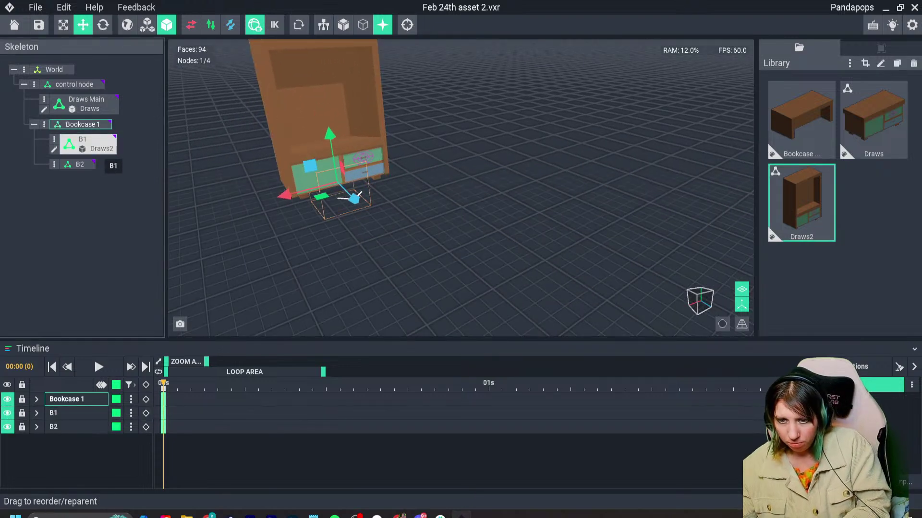
drag(801, 120, 82, 166)
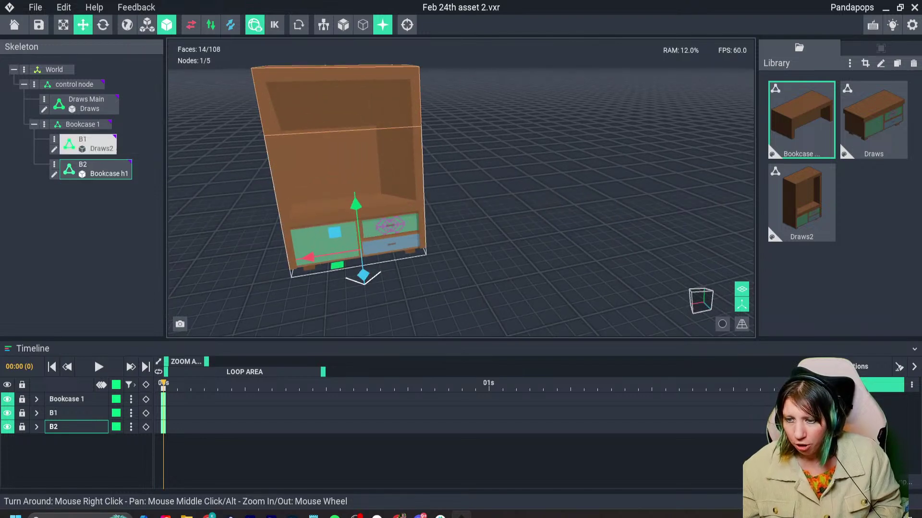
Clone the Draws2 model under the name B3.
click(801, 202)
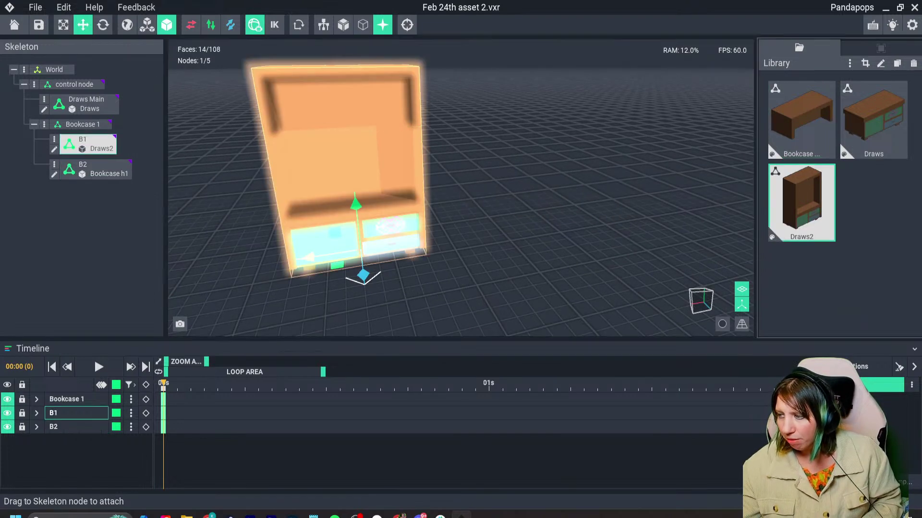
key(ctrl+d)
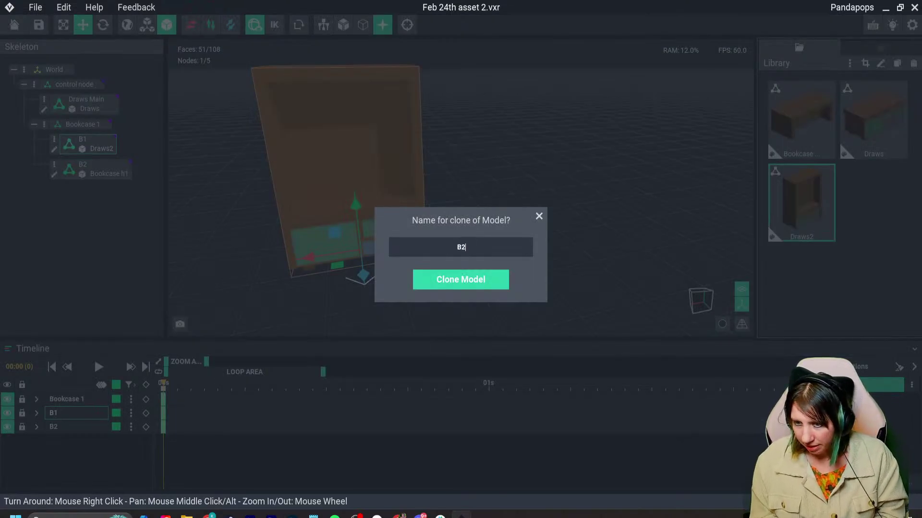
key(Return)
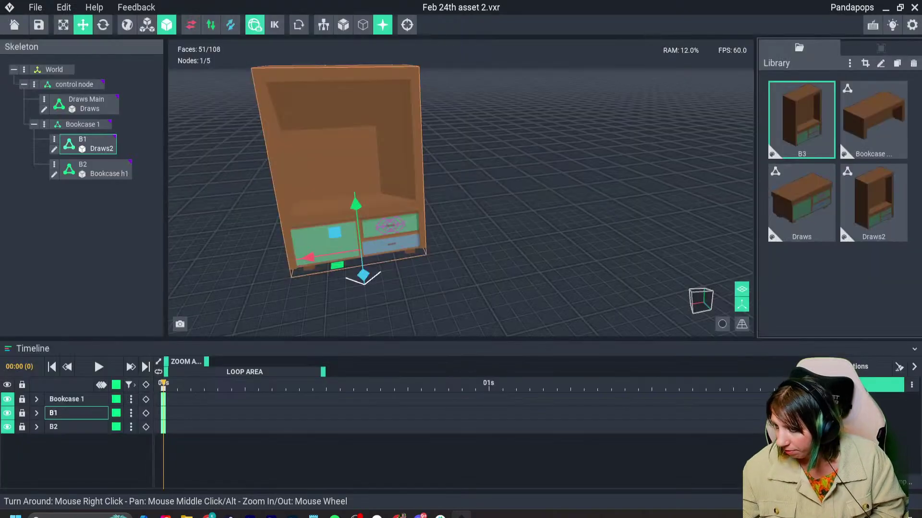
Open B3 and paint two mirrored dark #1F1F1F guide lines 25 voxels down its back, closed by a horizontal line across their ends.
double_click(801, 120)
right_drag(435, 325, 657, 325)
click(9, 181)
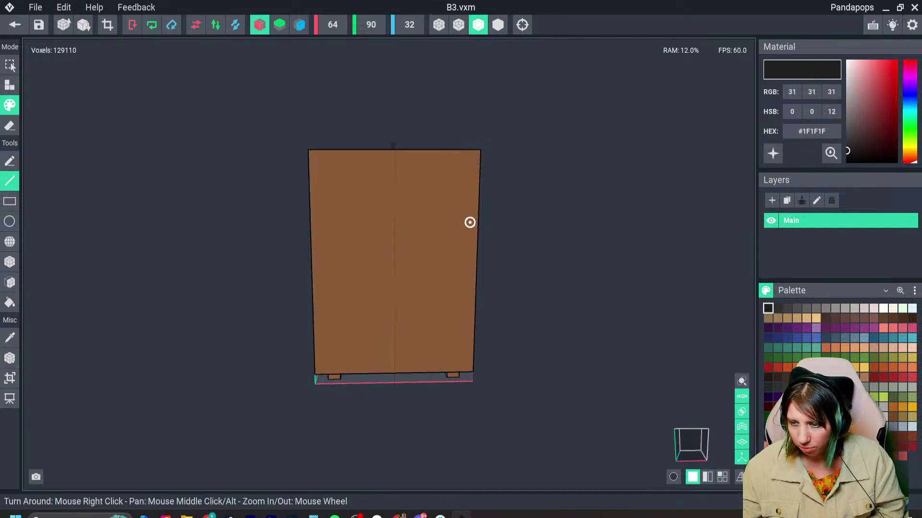
scroll(469, 220, up, 5)
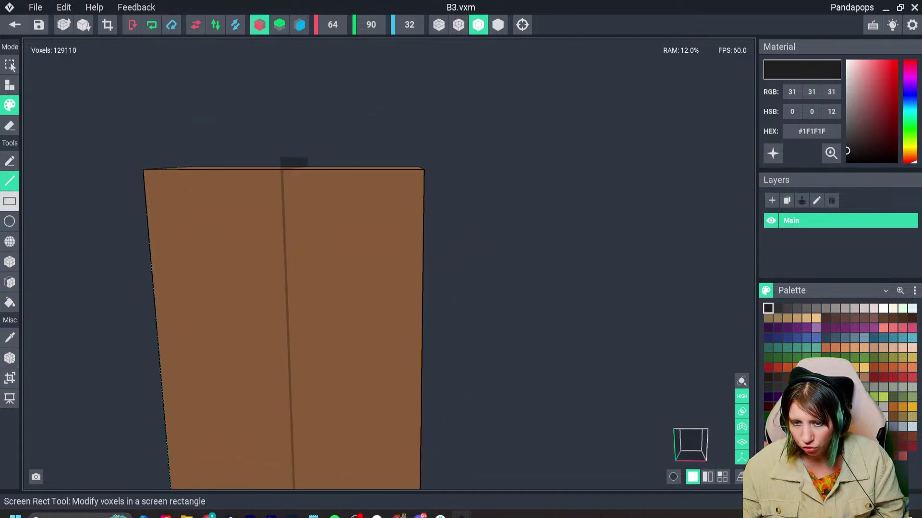
drag(350, 171, 361, 290)
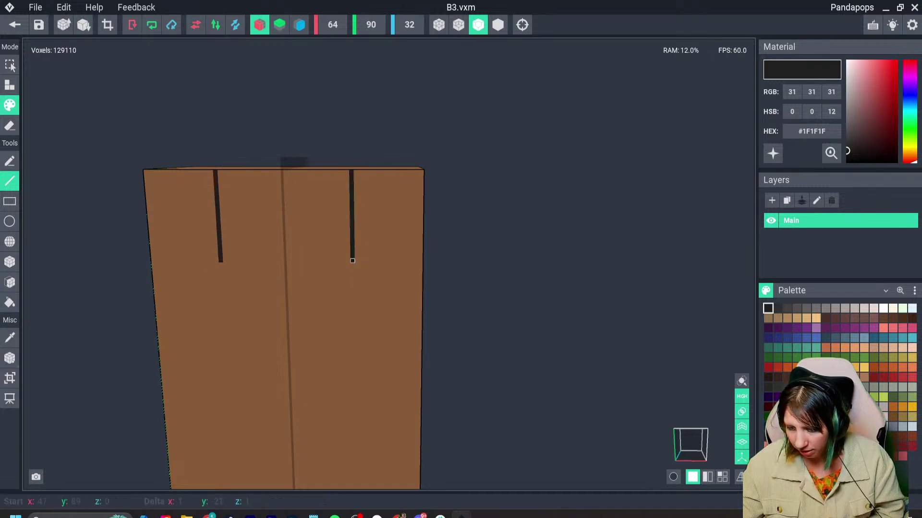
drag(348, 278, 353, 278)
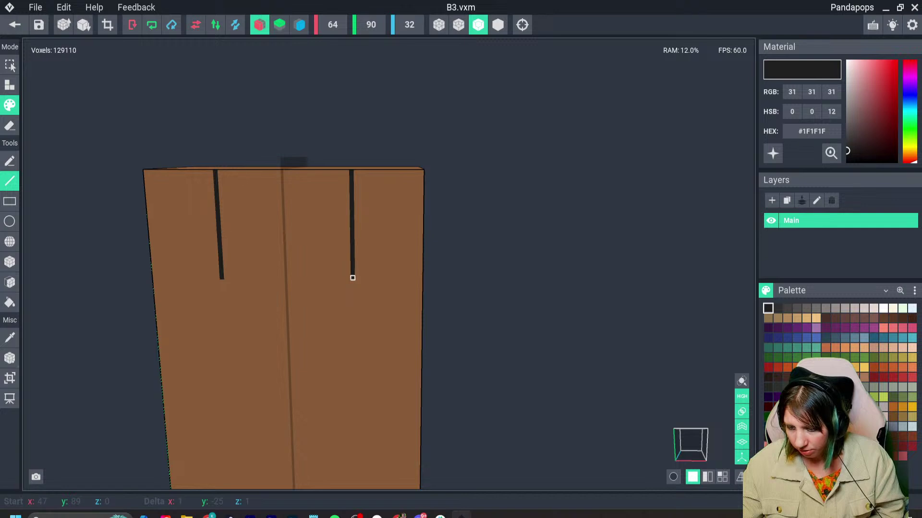
middle_drag(352, 278, 363, 237)
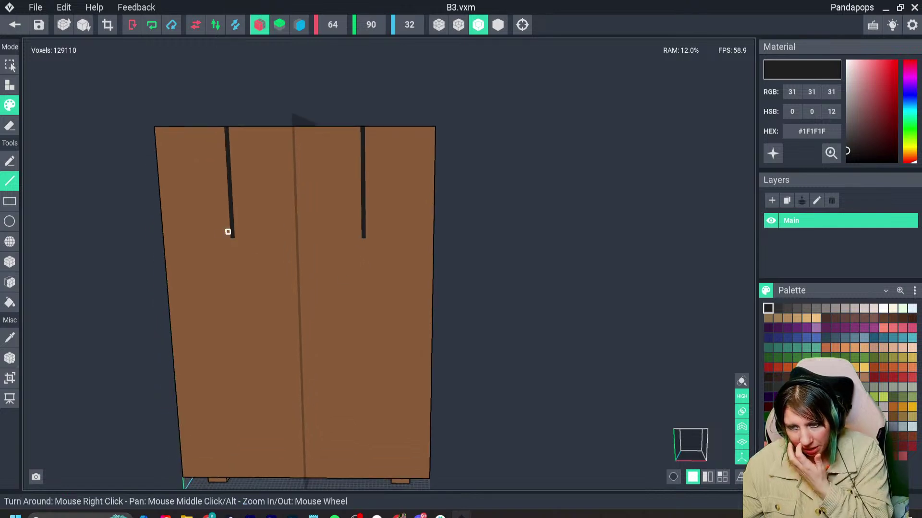
mouse_move(169, 236)
mouse_down()
mouse_move(388, 237)
mouse_move(380, 236)
mouse_up()
Mark the middle section with two mirrored purple #A279AC lines 25 voxels long below the dark line, plus a horizontal purple line across their ends.
middle_drag(380, 287, 398, 230)
scroll(384, 264, up, 2)
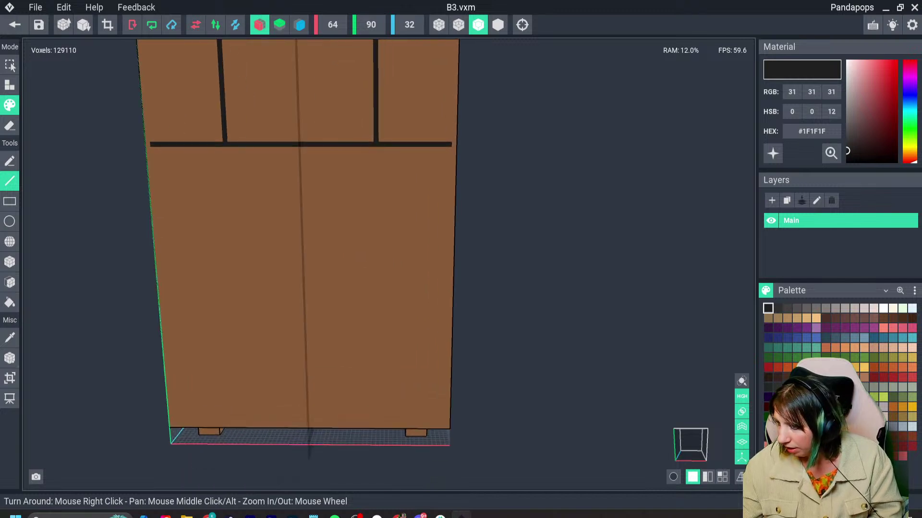
click(816, 328)
drag(371, 149, 376, 149)
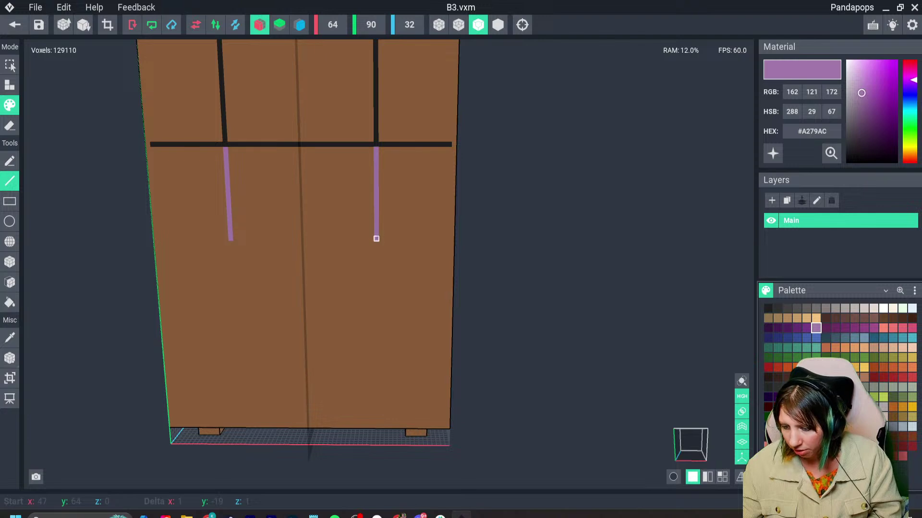
drag(381, 248, 376, 253)
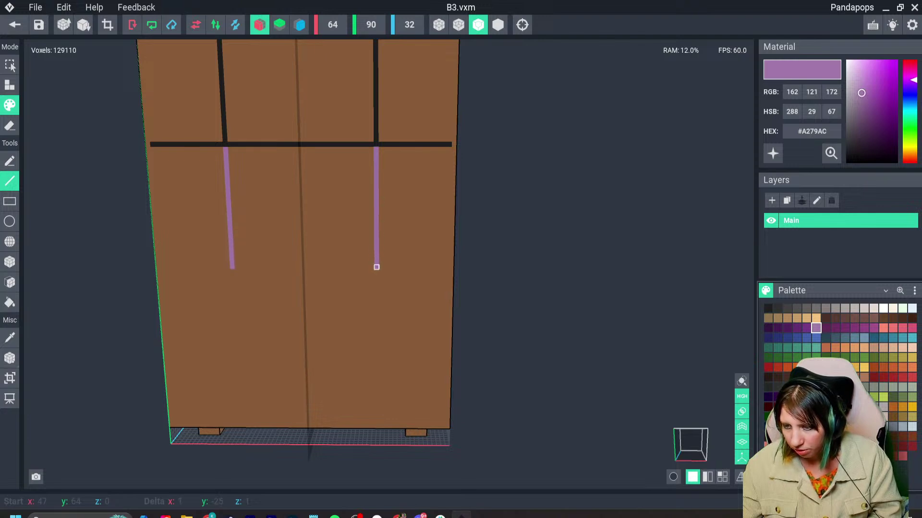
right_drag(415, 317, 372, 254)
scroll(366, 240, down, 3)
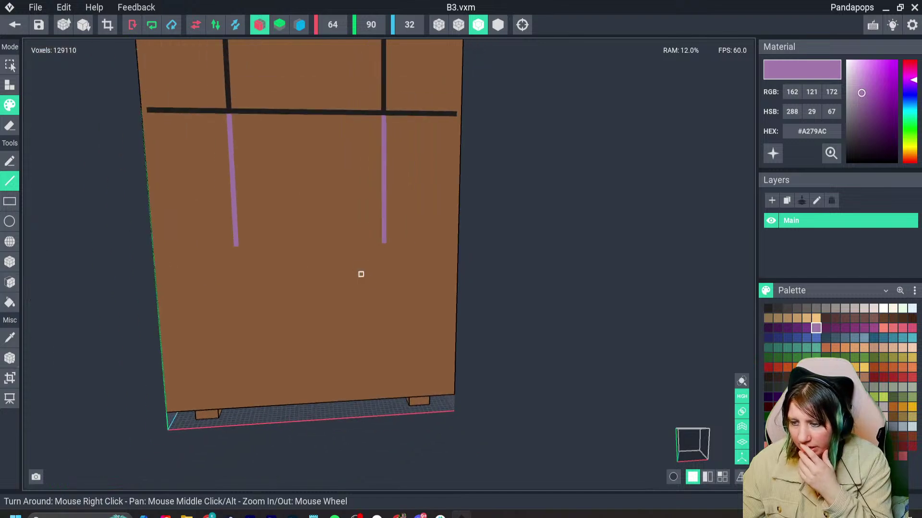
drag(159, 249, 432, 245)
Crop B3's volume from above and below to the middle section, 27 voxels high, and save the model while returning to the project.
mouse_move(432, 245)
right_down()
mouse_move(407, 314)
mouse_move(216, 216)
right_up()
key(r)
scroll(312, 240, down, 3)
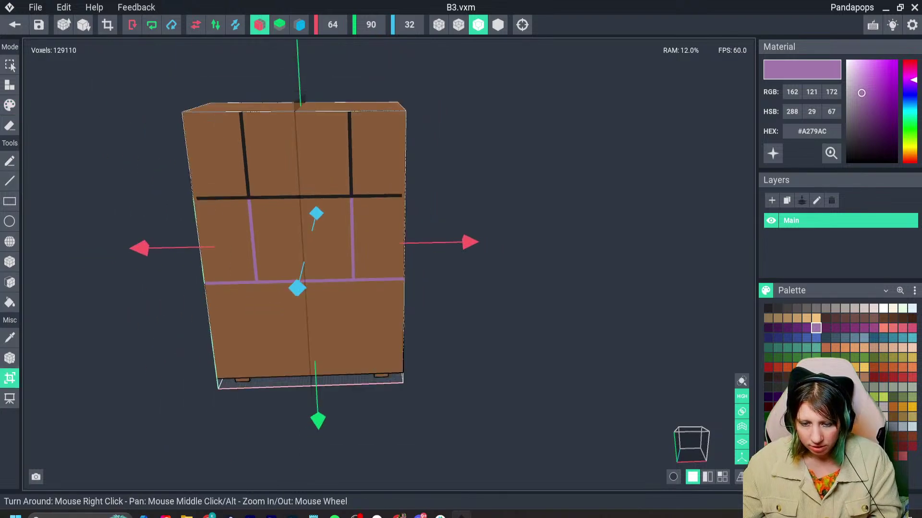
scroll(312, 240, down, 2)
drag(309, 62, 311, 120)
drag(325, 388, 321, 319)
key(Return)
right_drag(345, 224, 346, 224)
click(14, 24)
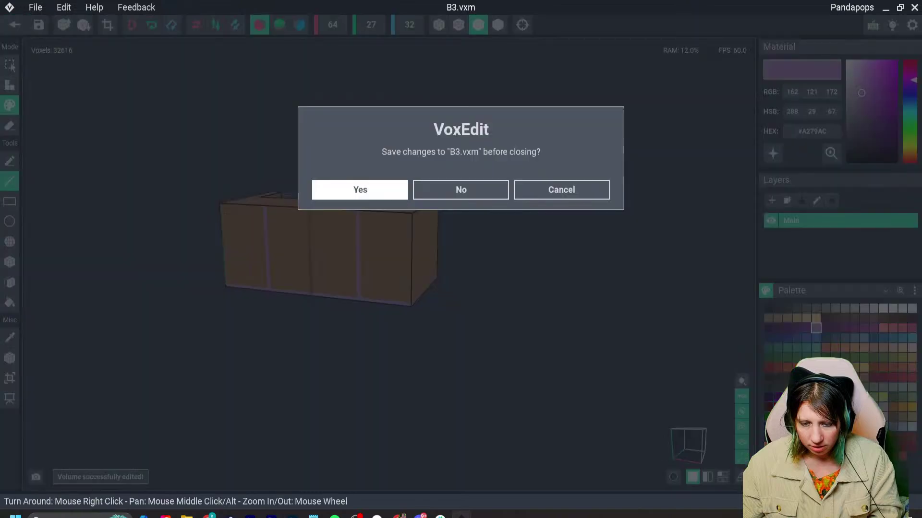
key(Return)
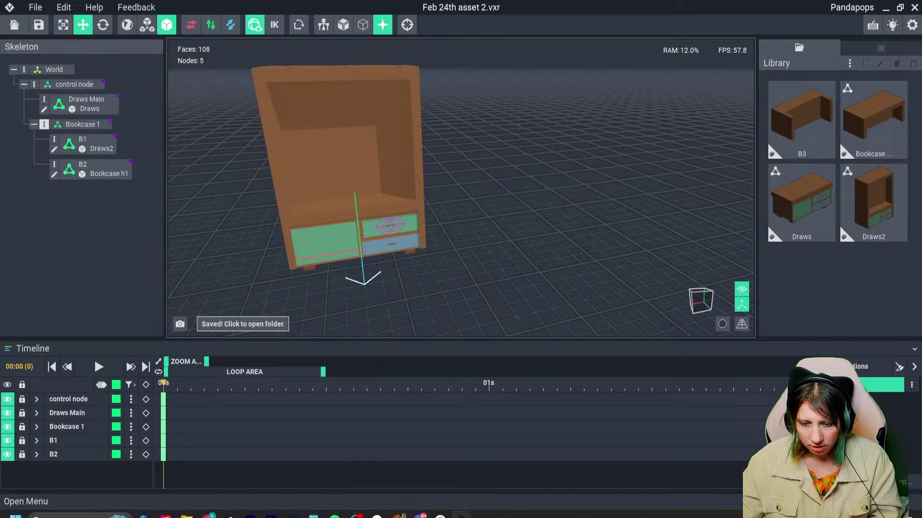
Create a child node named B3 under Bookcase 1 and attach the B3 model to it.
click(44, 124)
click(159, 133)
text(B)
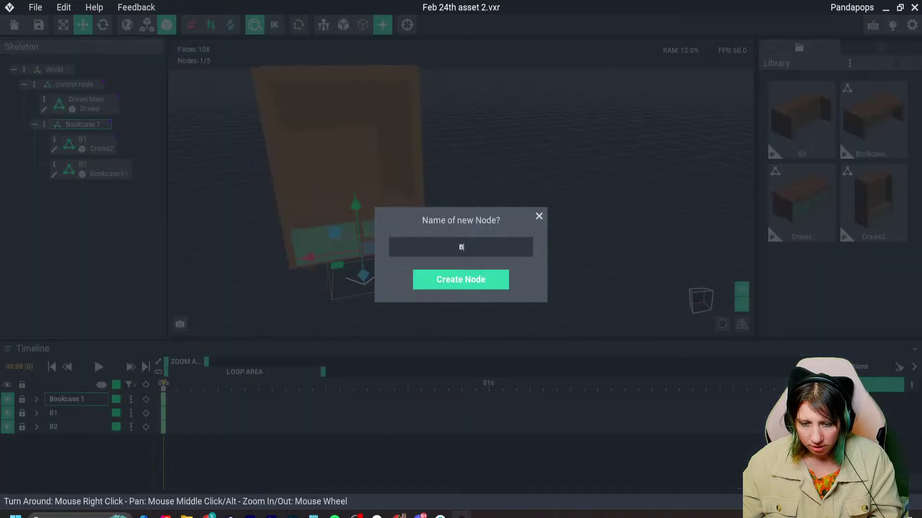
text(3)
key(Return)
drag(801, 120, 80, 192)
Lower the B3 section vertically by 35 voxels onto the drawer base and save the project.
right_drag(312, 201, 254, 170)
drag(373, 232, 380, 319)
right_drag(379, 319, 249, 82)
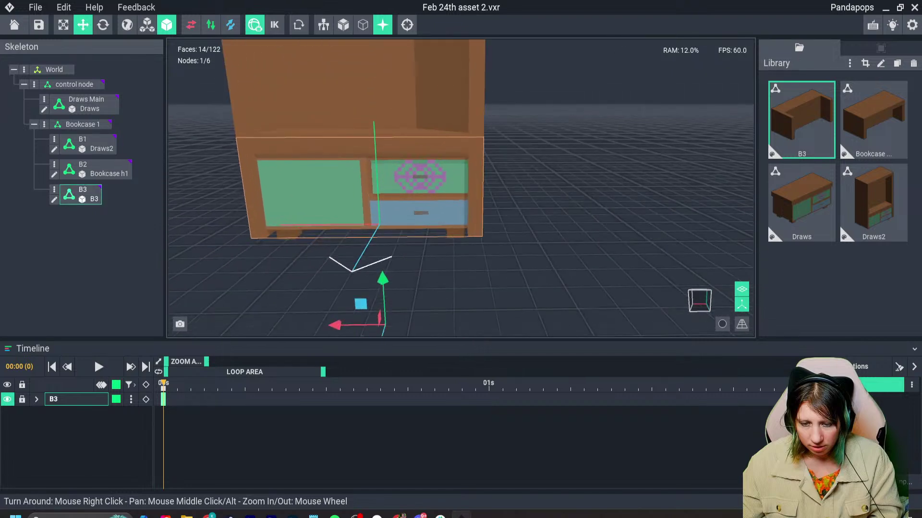
drag(383, 288, 382, 282)
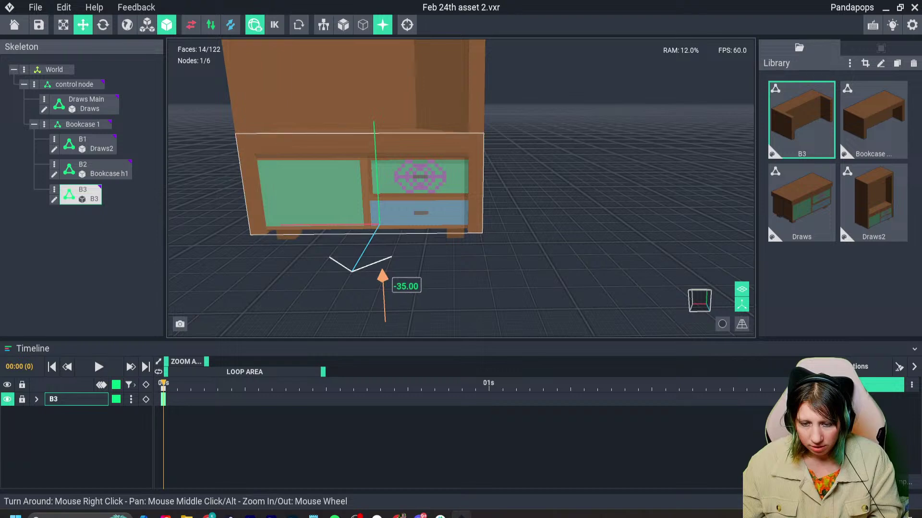
right_drag(383, 282, 528, 275)
scroll(473, 278, up, 3)
key(ctrl+s)
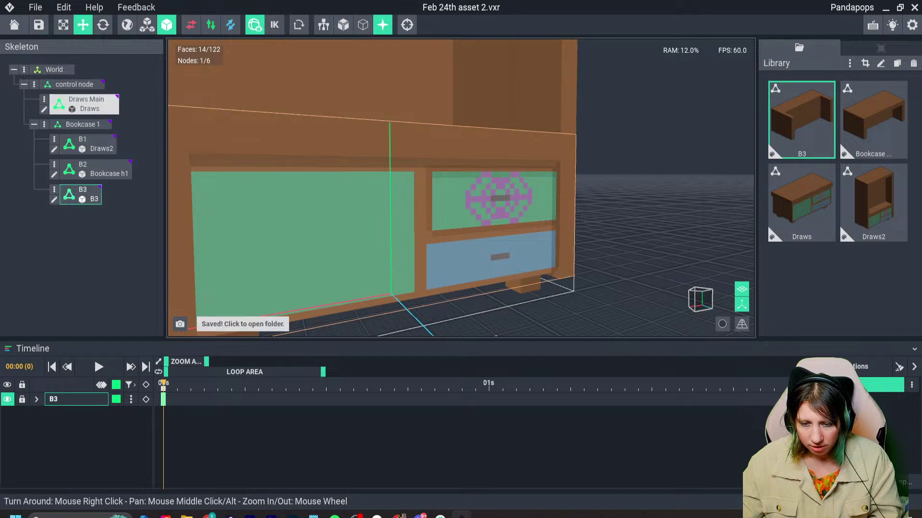
Check the B3 section's fit around the drawer base and undo its vertical move.
scroll(528, 275, down, 5)
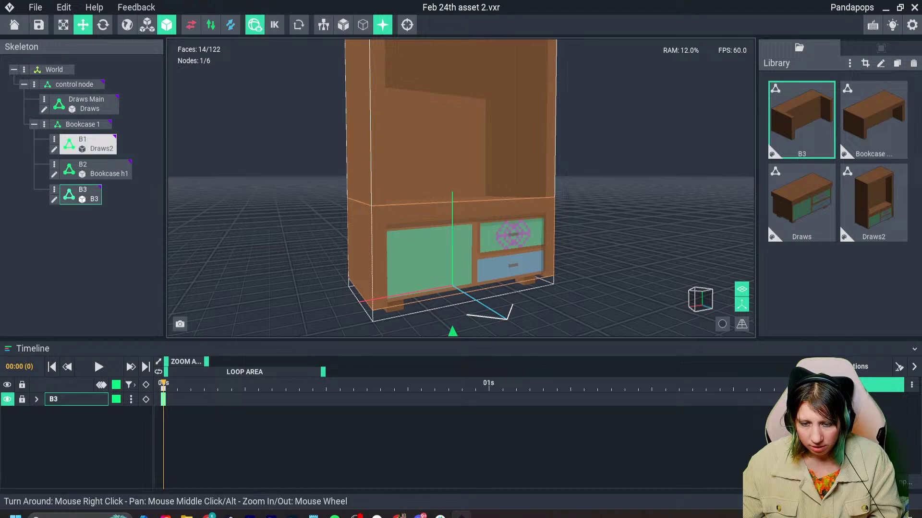
mouse_move(480, 298)
right_down()
mouse_move(437, 283)
mouse_move(453, 283)
right_up()
scroll(453, 283, down, 4)
scroll(452, 282, up, 3)
middle_drag(452, 283, 452, 256)
right_drag(452, 256, 460, 255)
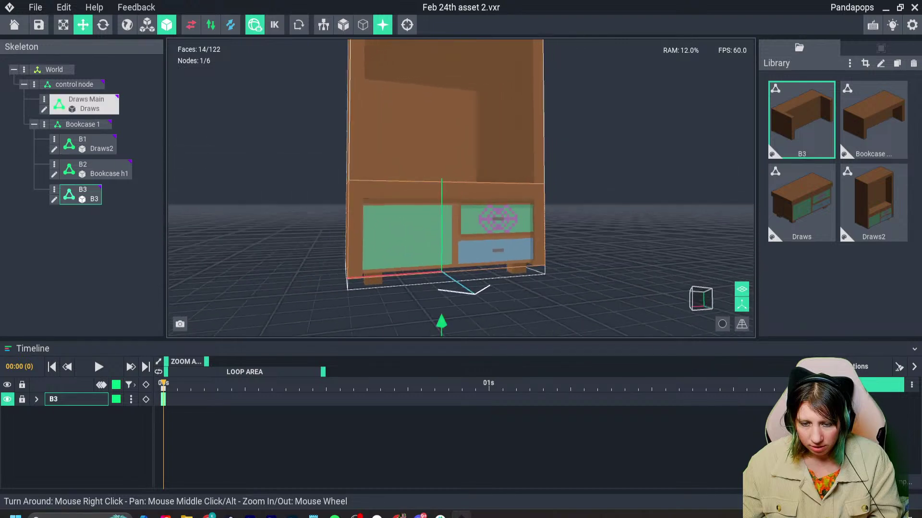
scroll(446, 242, down, 1)
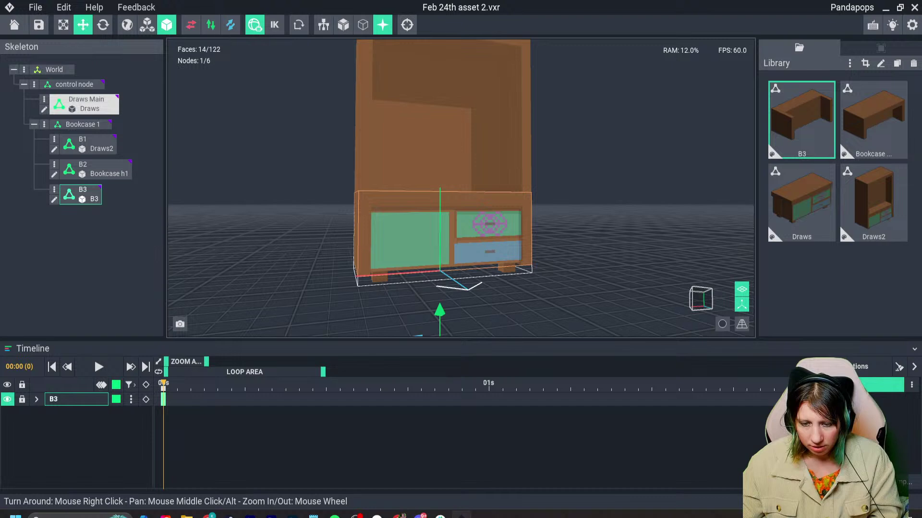
key(ctrl+z)
right_drag(407, 254, 424, 261)
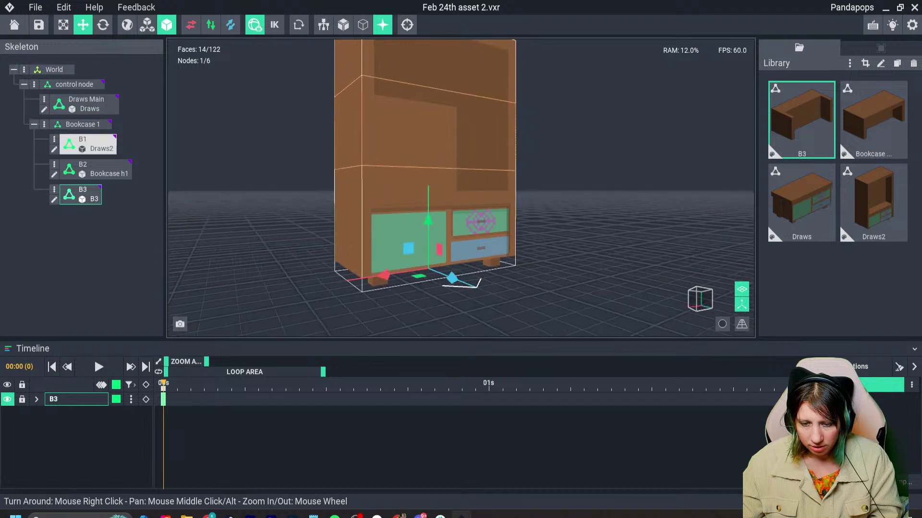
Clone the Draws2 model under the name B4 and open the clone for editing.
click(423, 262)
click(423, 261)
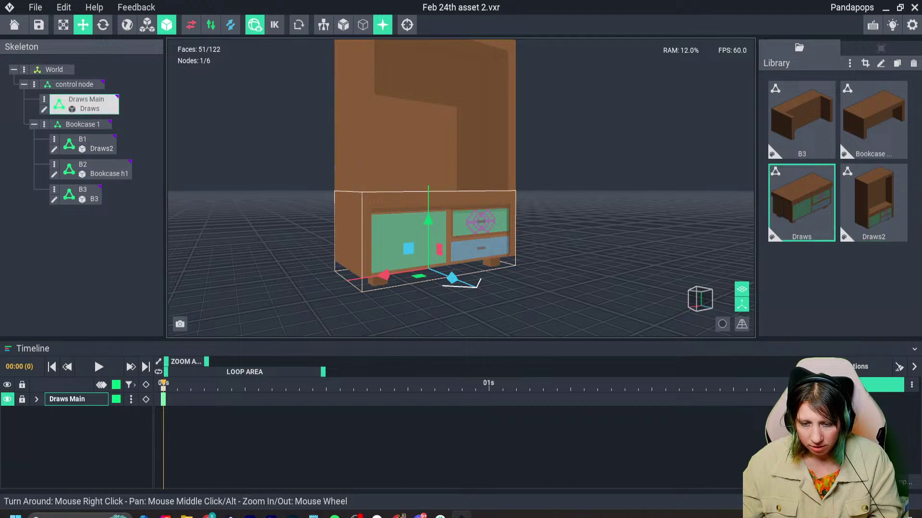
click(873, 202)
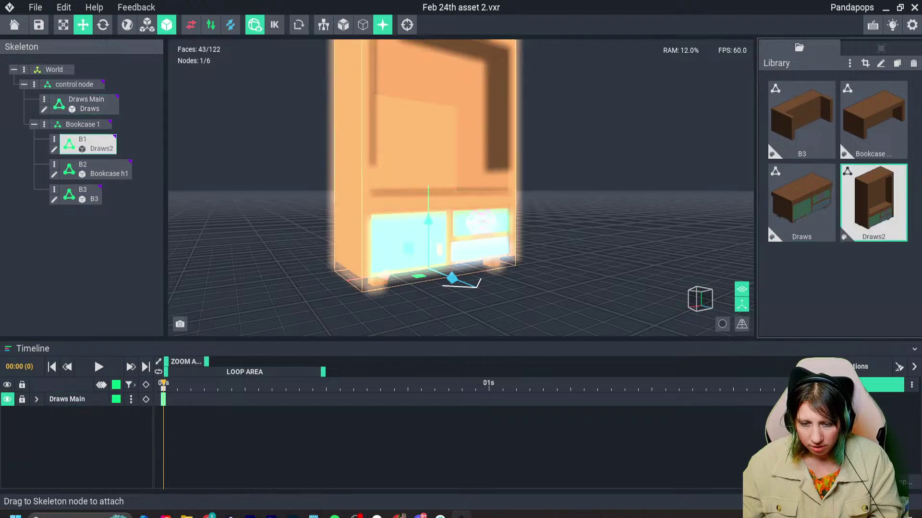
key(ctrl+d)
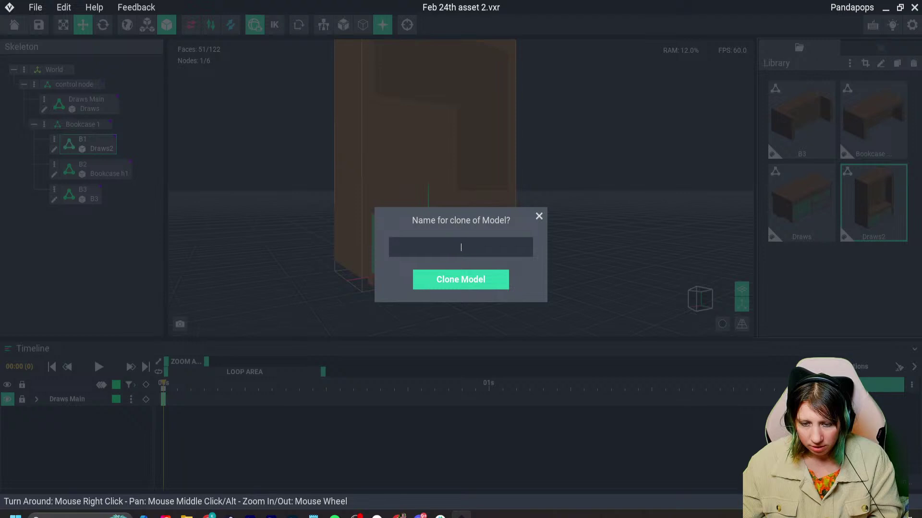
key(Return)
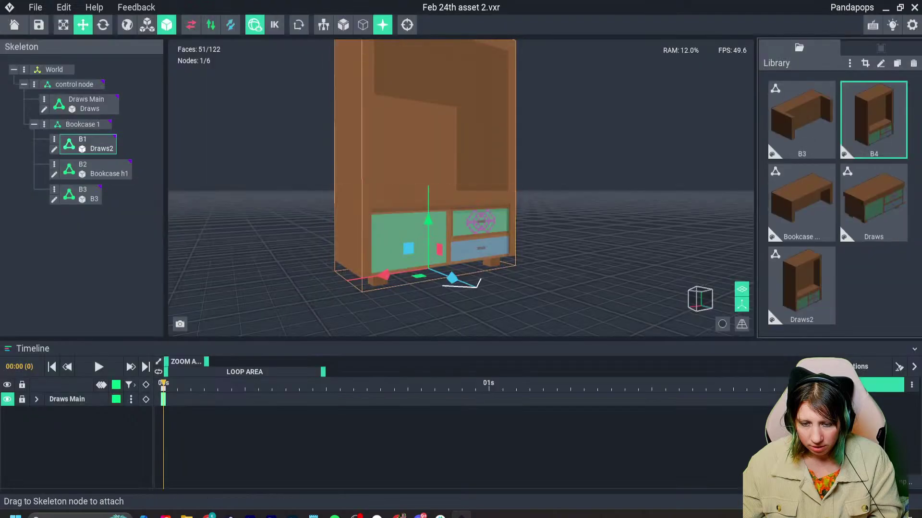
double_click(873, 120)
Paint mirrored vertical guide lines down B4's back, about 26 voxels in dark #1F1F1F and continuing about 26 voxels in purple #A279AC.
right_drag(365, 259, 409, 280)
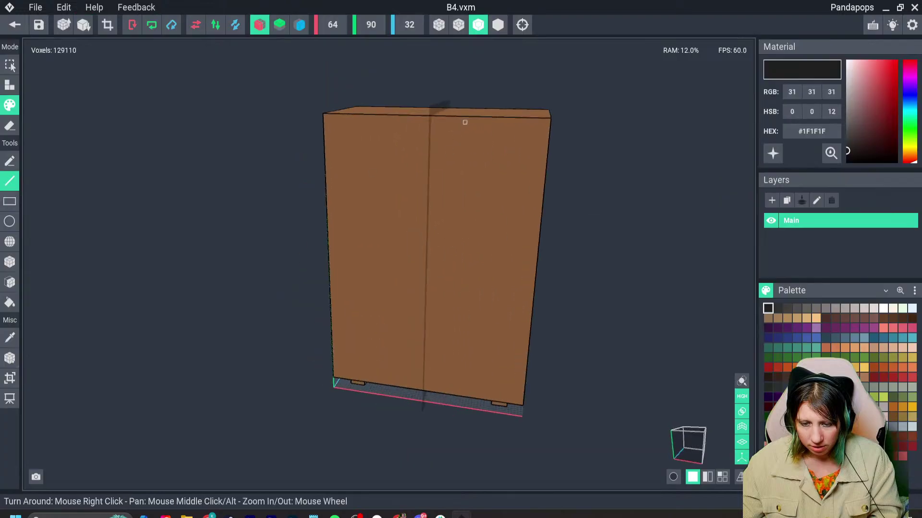
drag(483, 123, 491, 176)
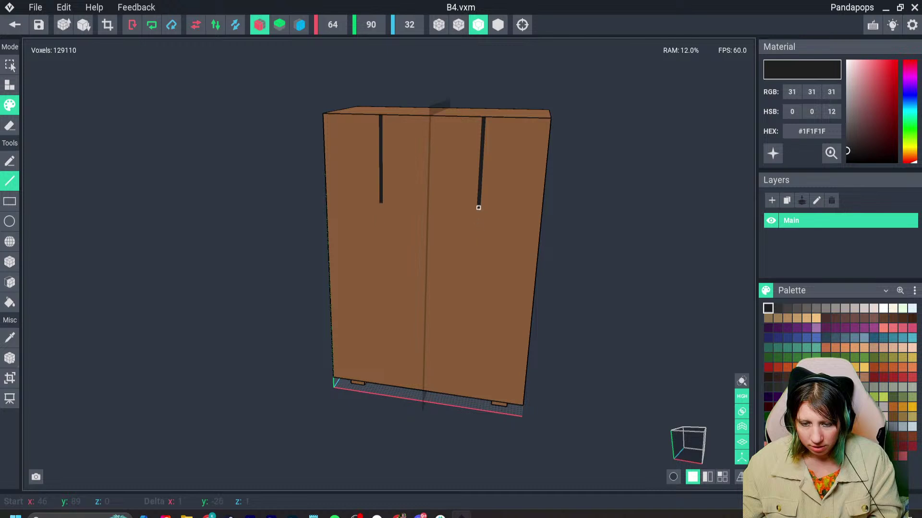
drag(478, 208, 483, 256)
click(816, 328)
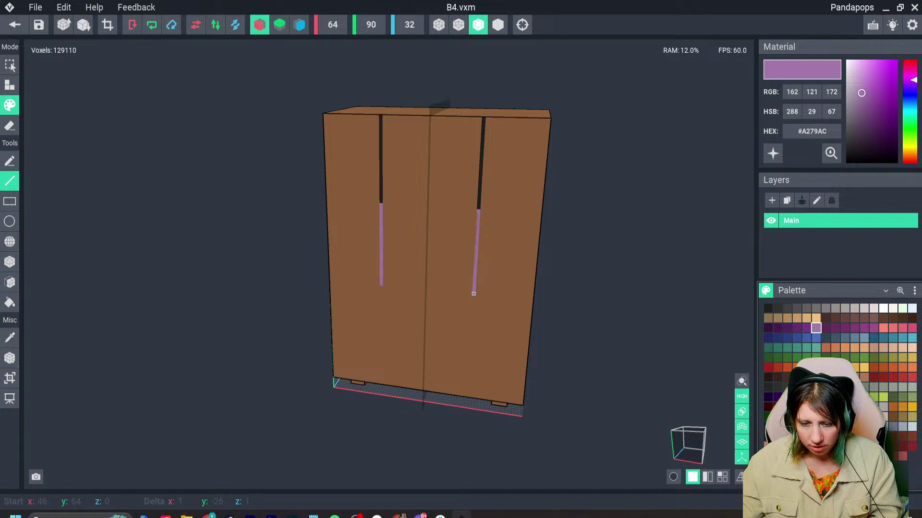
drag(474, 293, 474, 294)
Paint a horizontal purple guide line across the full width of B4's back at the lower ends of the vertical lines.
right_drag(365, 345, 389, 330)
scroll(389, 329, up, 1)
drag(364, 266, 292, 266)
drag(363, 270, 420, 265)
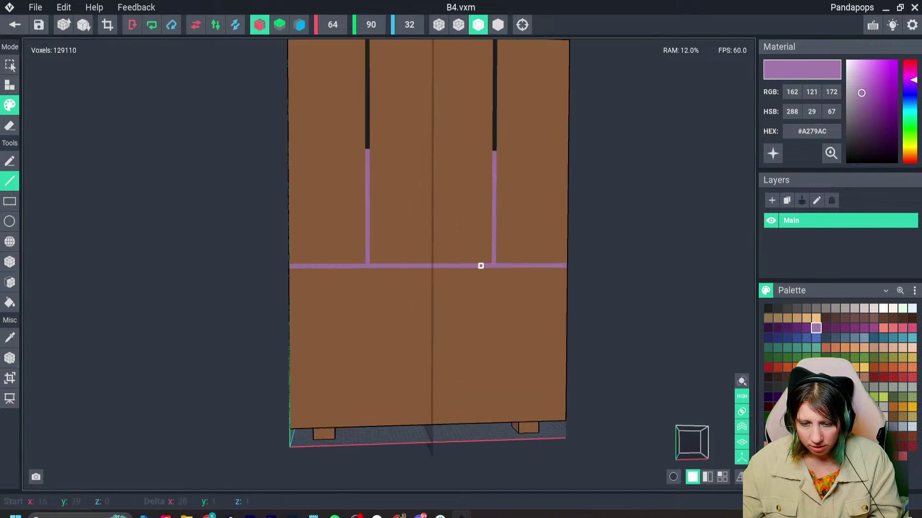
right_drag(480, 266, 451, 296)
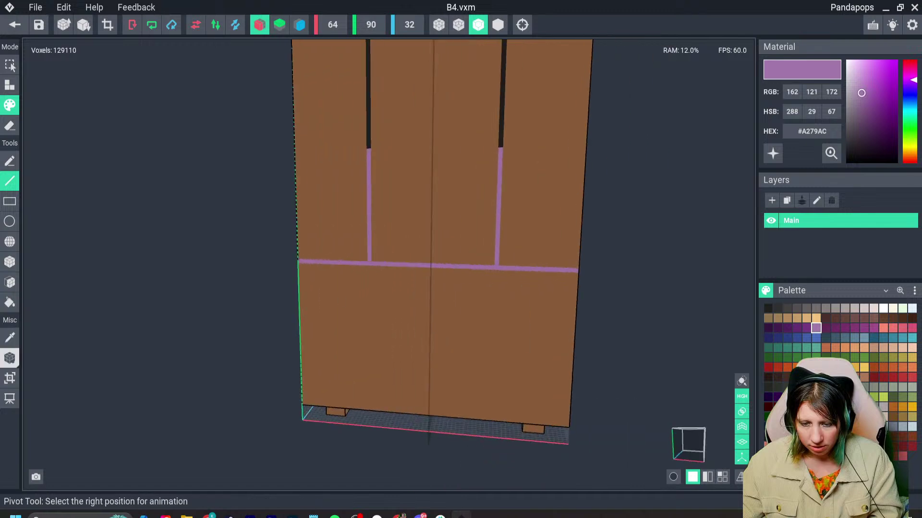
Crop B4's volume from above to a height of 39 voxels, just below the horizontal purple guide line.
click(10, 378)
scroll(442, 269, down, 3)
drag(447, 92, 445, 210)
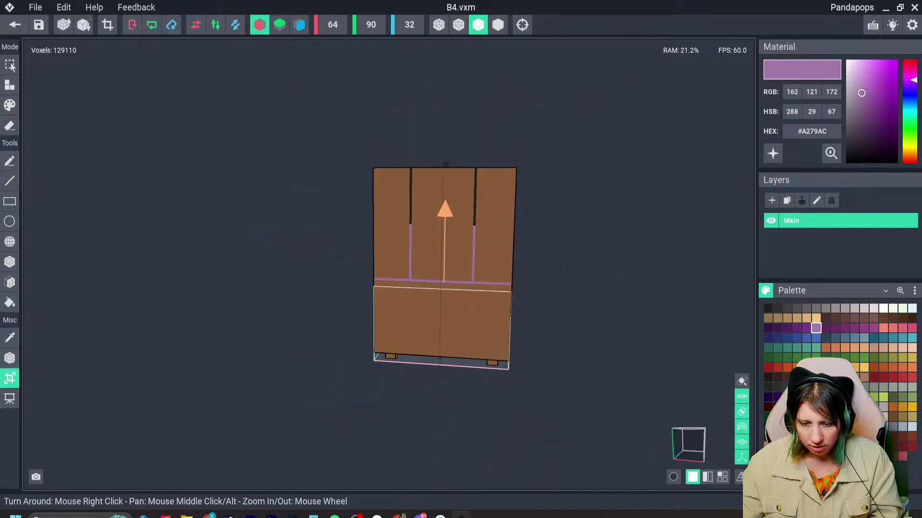
right_drag(451, 296, 450, 296)
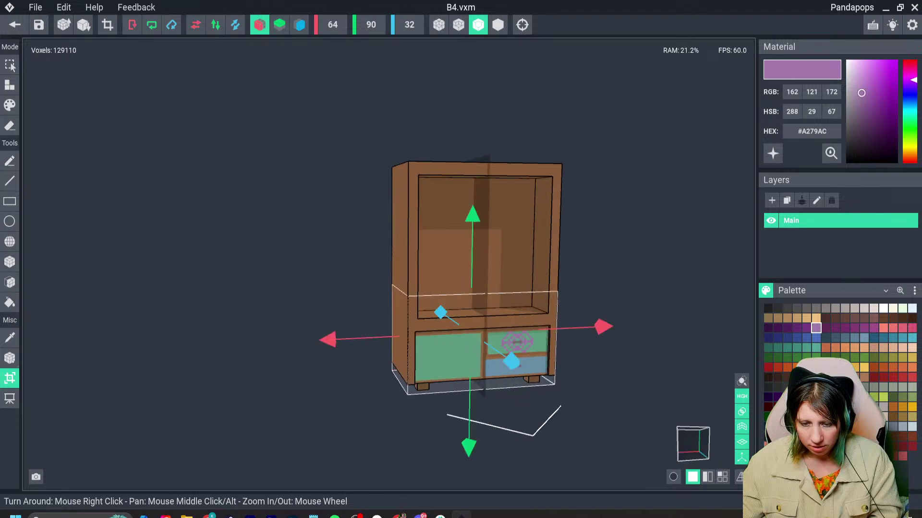
right_drag(480, 332, 480, 333)
scroll(480, 332, up, 4)
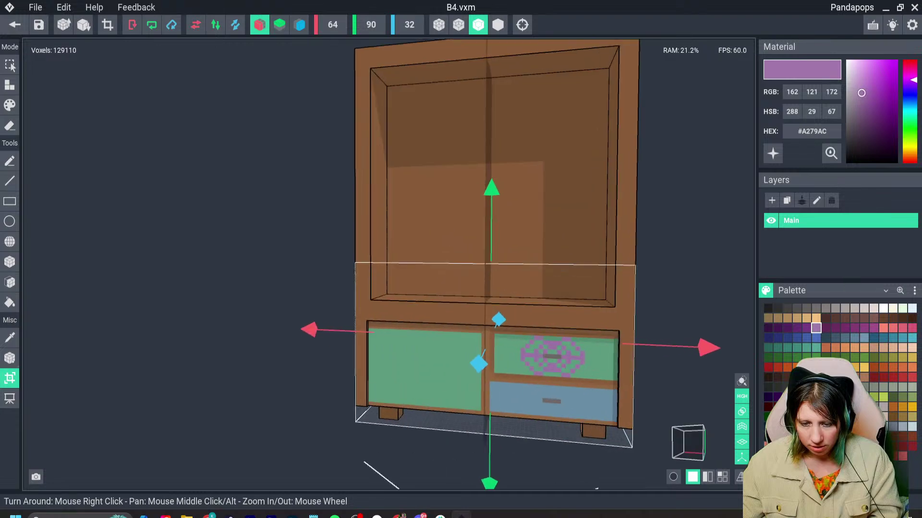
key(Return)
right_drag(389, 321, 389, 321)
scroll(389, 321, down, 3)
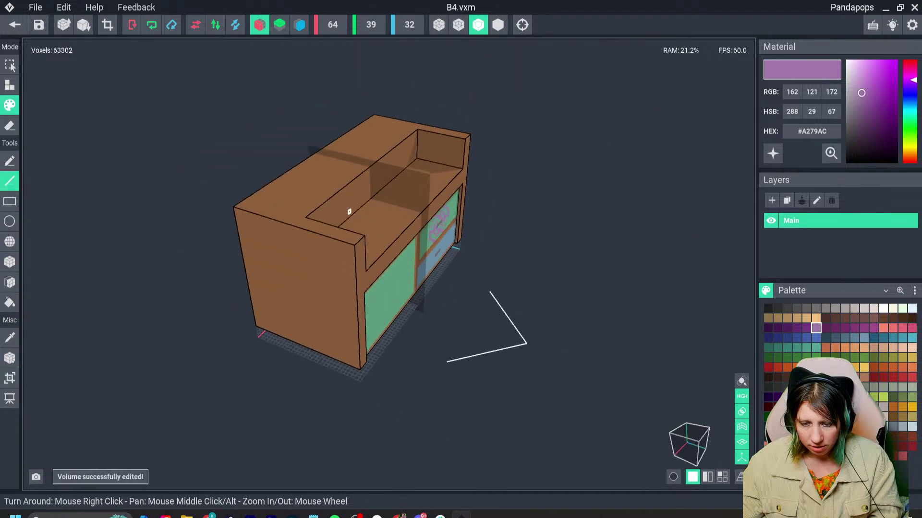
Crop B4's volume from below to its uppermost 9 voxels and save the model while returning to the project.
right_drag(349, 212, 313, 246)
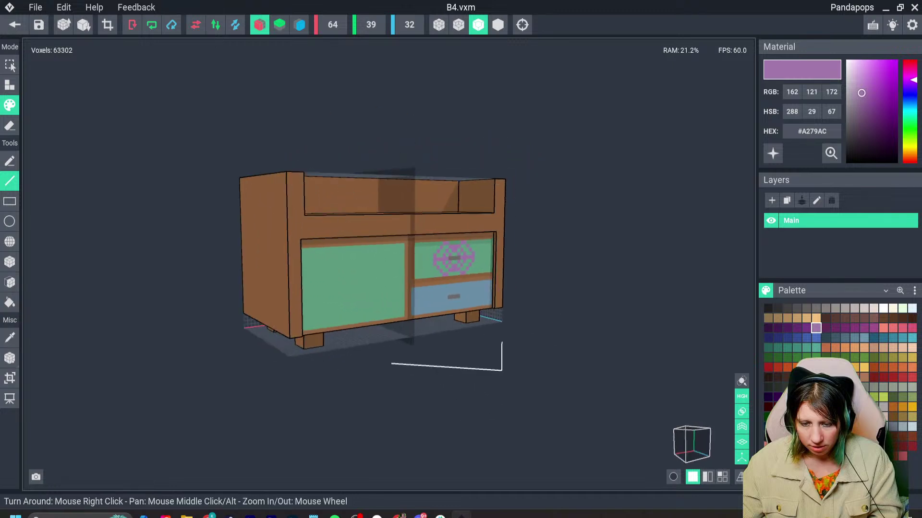
right_drag(266, 317, 342, 332)
click(10, 378)
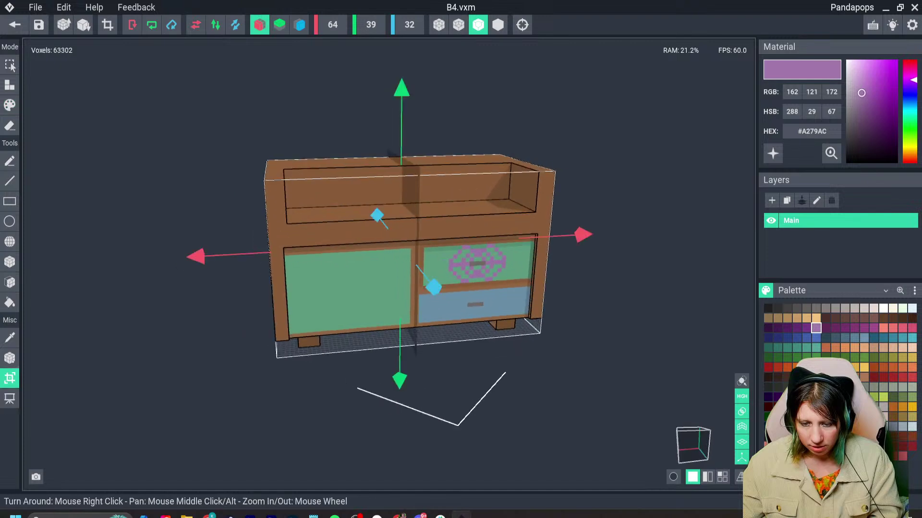
drag(399, 370, 400, 272)
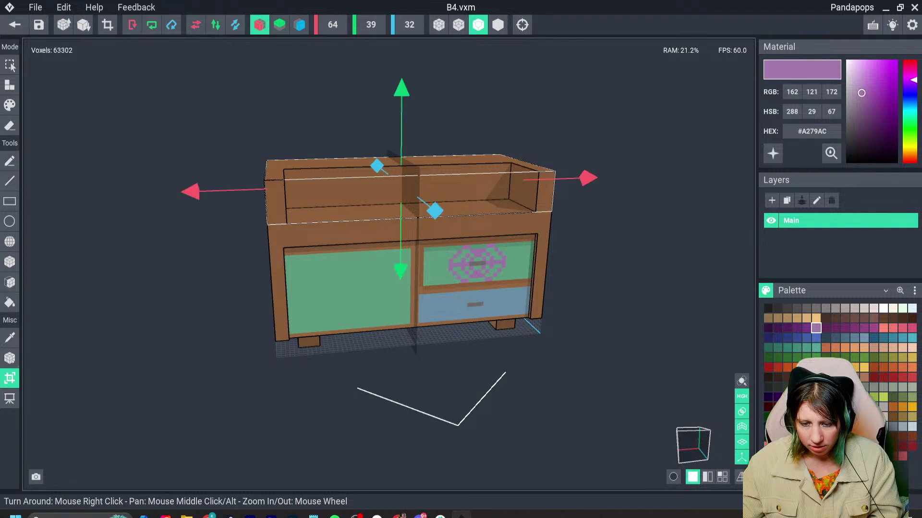
key(Return)
right_drag(399, 271, 439, 274)
click(14, 24)
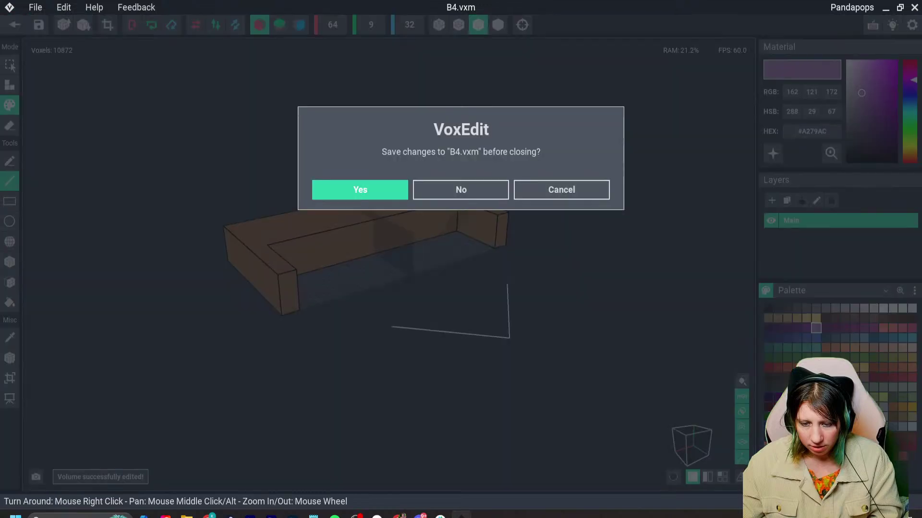
click(360, 188)
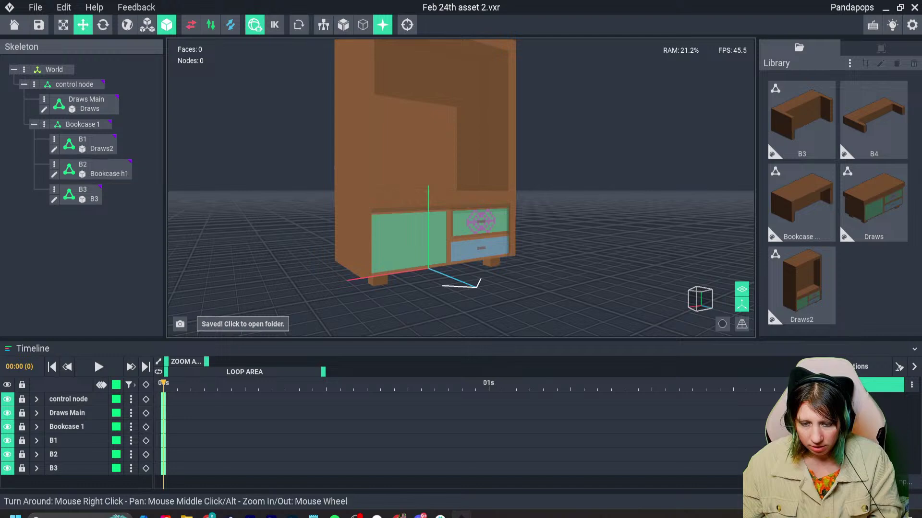
Attach the B4 model to the B3 node in place of its current model.
drag(873, 120, 86, 195)
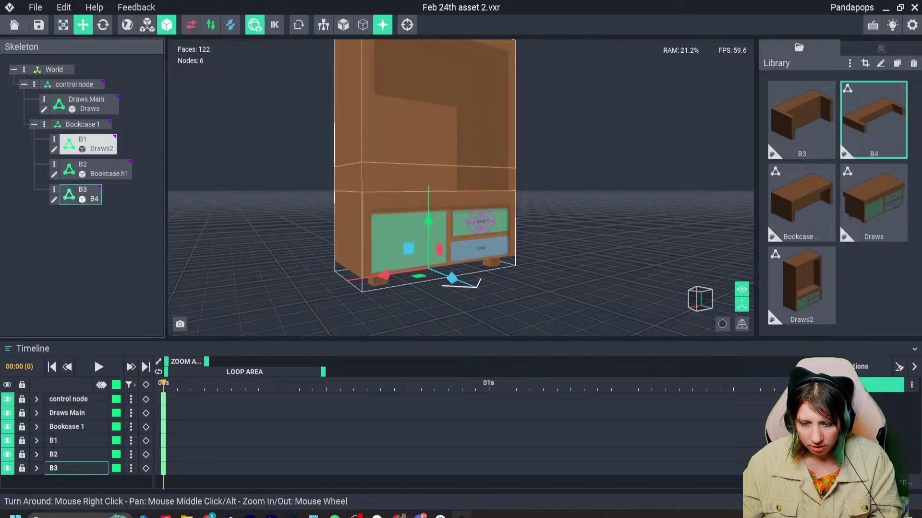
right_drag(408, 226, 379, 235)
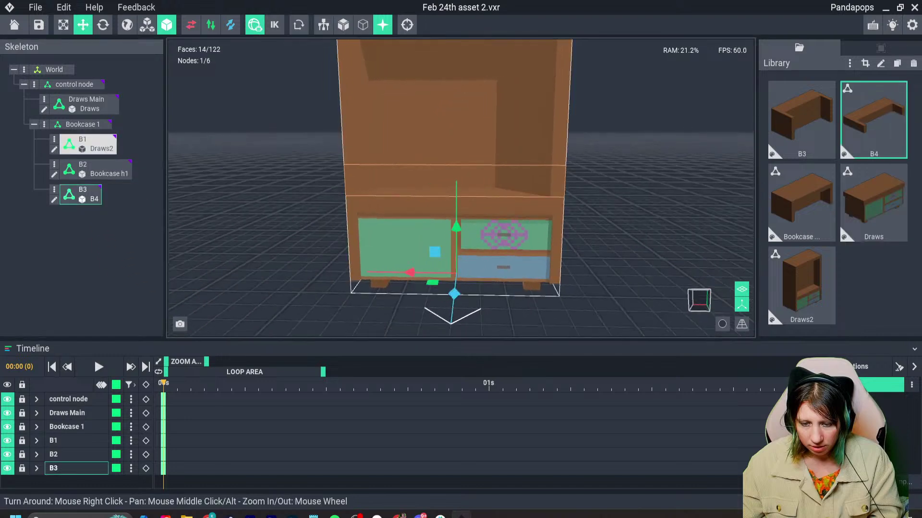
scroll(366, 238, down, 2)
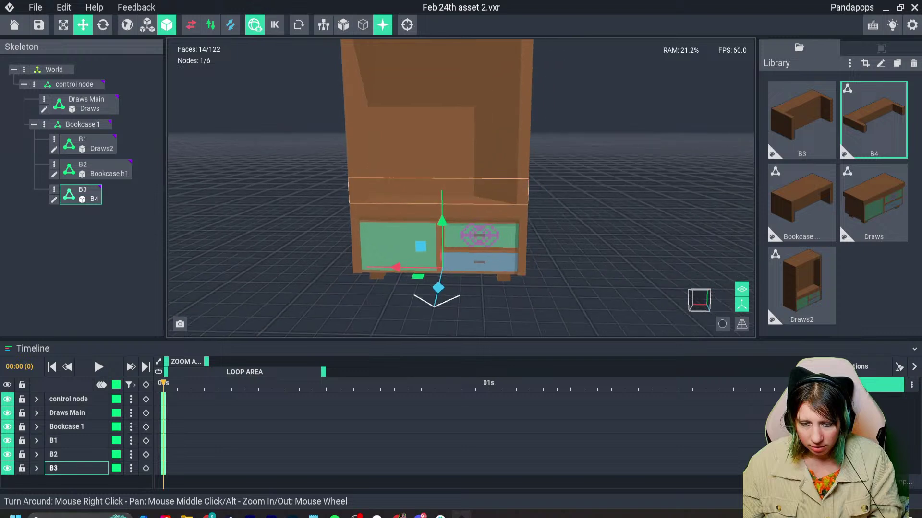
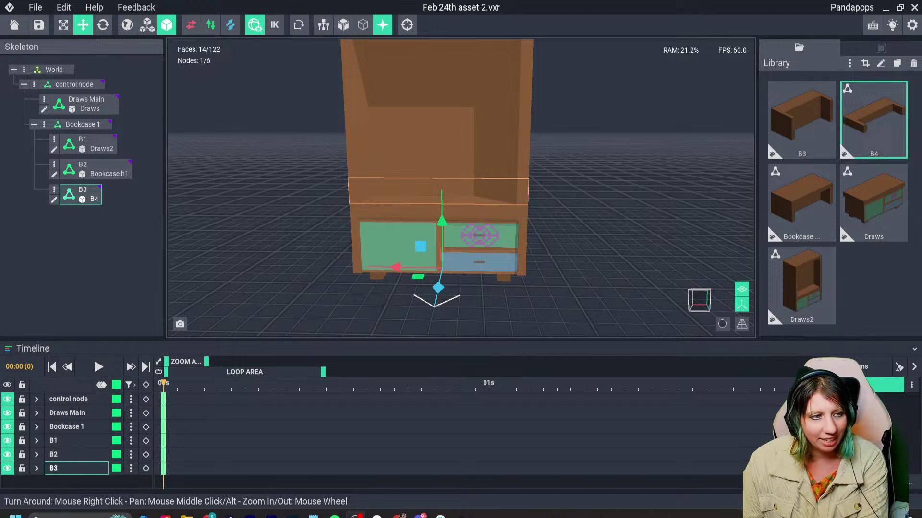
Open the Draws2 model to examine the full bookcase from the front, and return to the project with its changes saved.
right_drag(327, 238, 475, 233)
key(Escape)
click(432, 230)
click(427, 204)
scroll(481, 232, up, 2)
double_click(476, 232)
right_drag(422, 336, 357, 310)
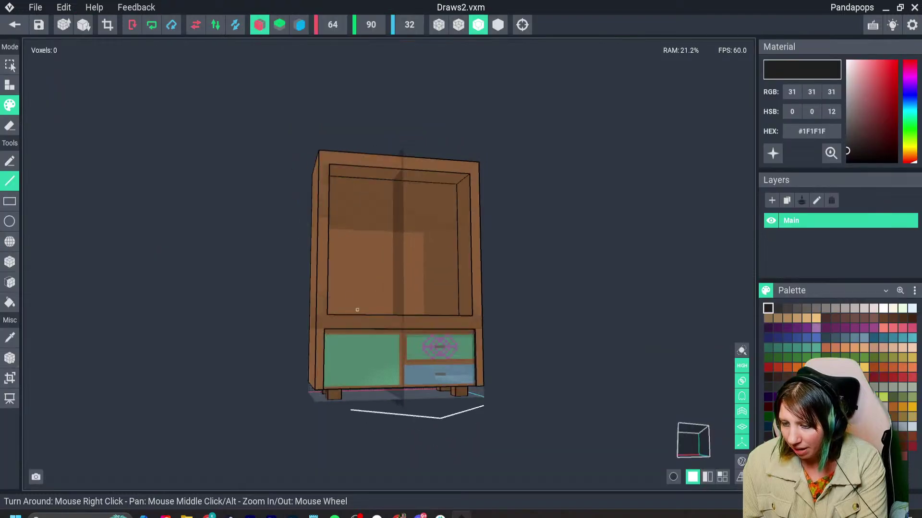
click(15, 24)
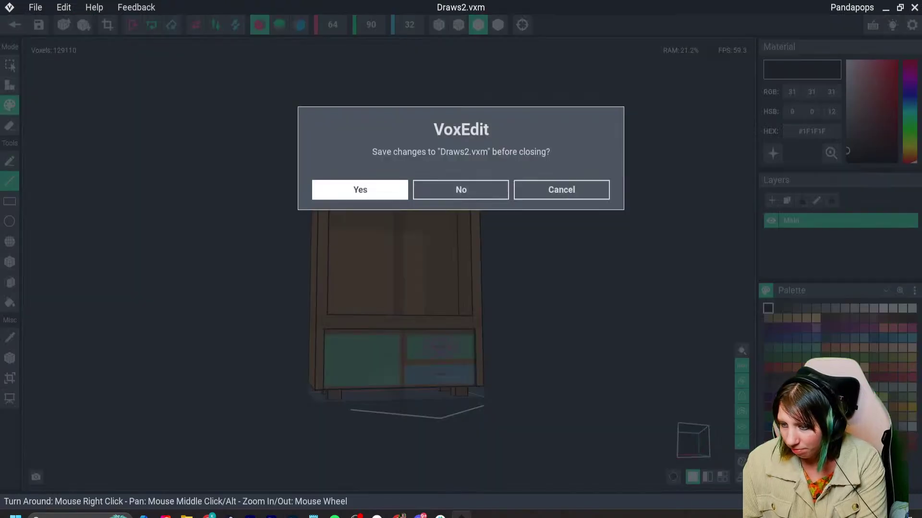
click(360, 190)
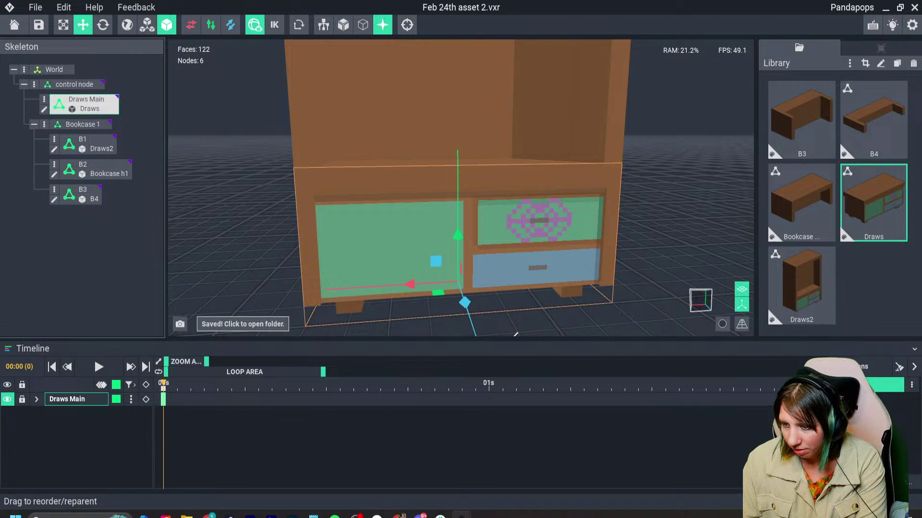
Open the Draws model, sample the brown of its upper board to check the colour, and save it on closing.
double_click(391, 264)
mouse_move(391, 264)
right_down()
mouse_move(398, 304)
mouse_move(494, 305)
right_up()
scroll(398, 305, up, 4)
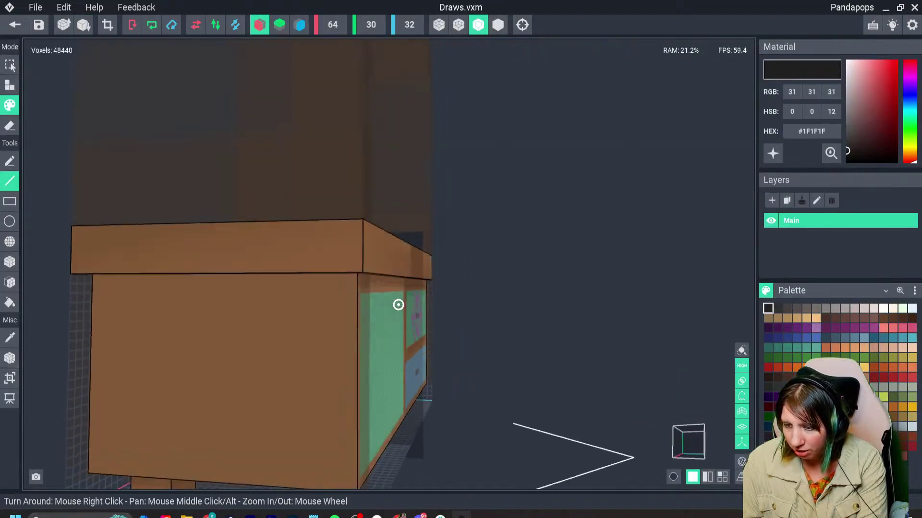
right_drag(398, 304, 309, 270)
scroll(251, 280, up, 3)
right_drag(251, 280, 263, 221)
alt+click(236, 235)
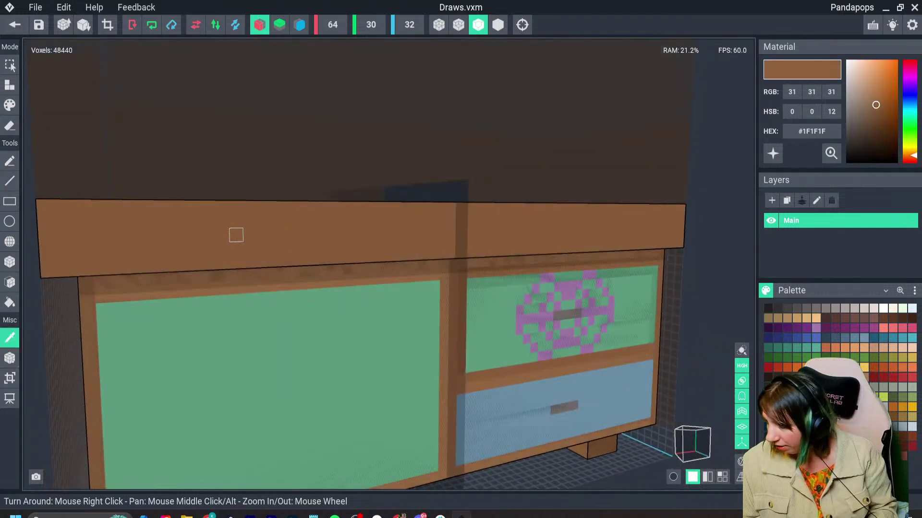
click(15, 24)
click(360, 190)
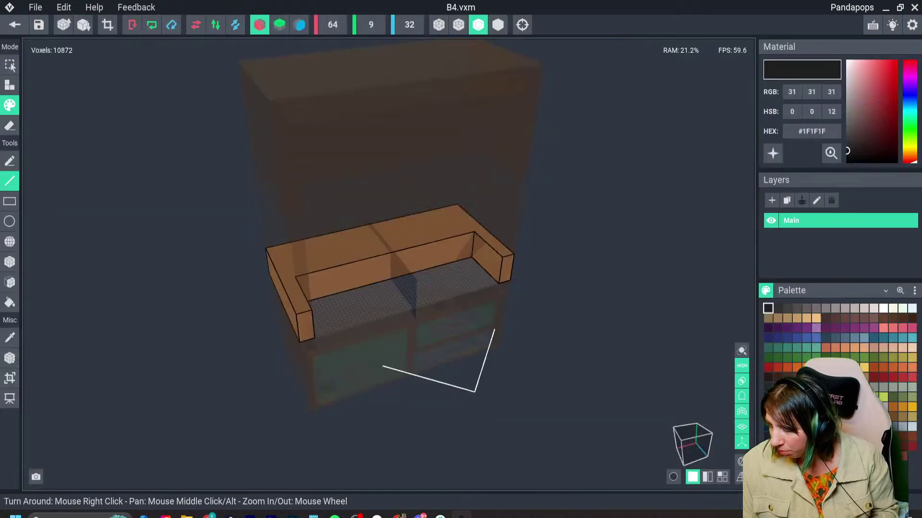
Sample the brown of the B4 model to compare its colour, and save the model while returning to the project.
alt+click(394, 240)
right_drag(394, 240, 389, 272)
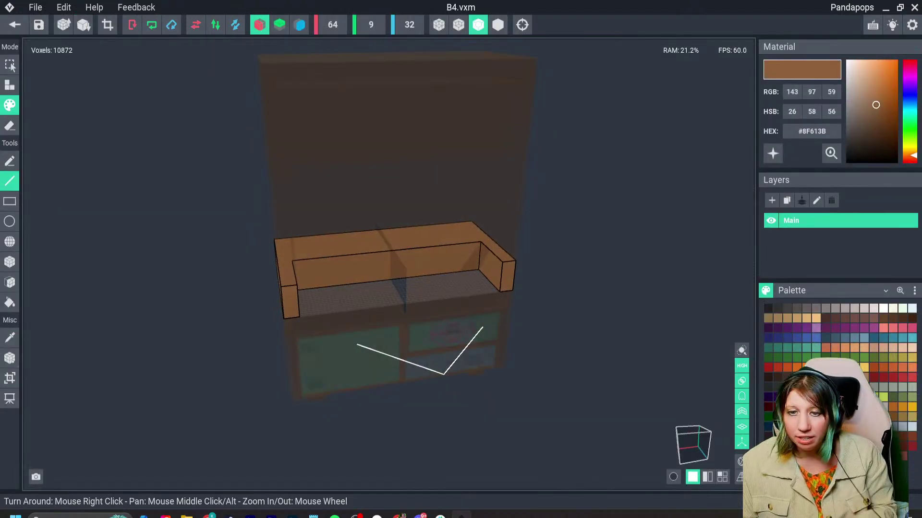
click(14, 24)
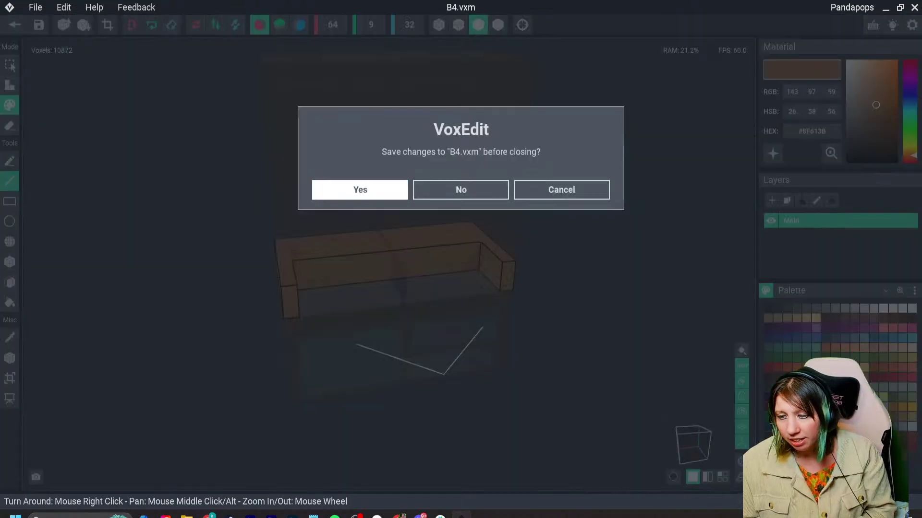
click(360, 189)
Select the Bookcase 1 parent node in the skeleton.
click(84, 104)
right_drag(432, 240, 461, 240)
click(88, 144)
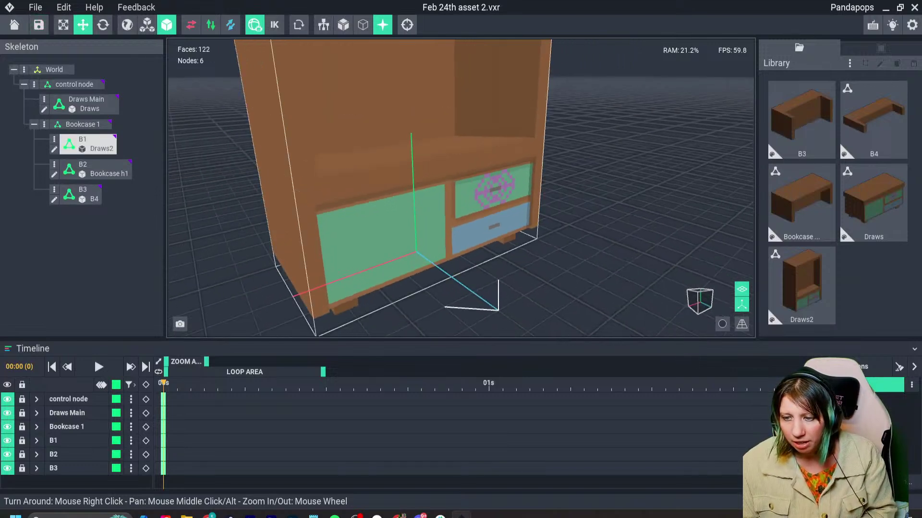
click(82, 125)
scroll(367, 186, down, 3)
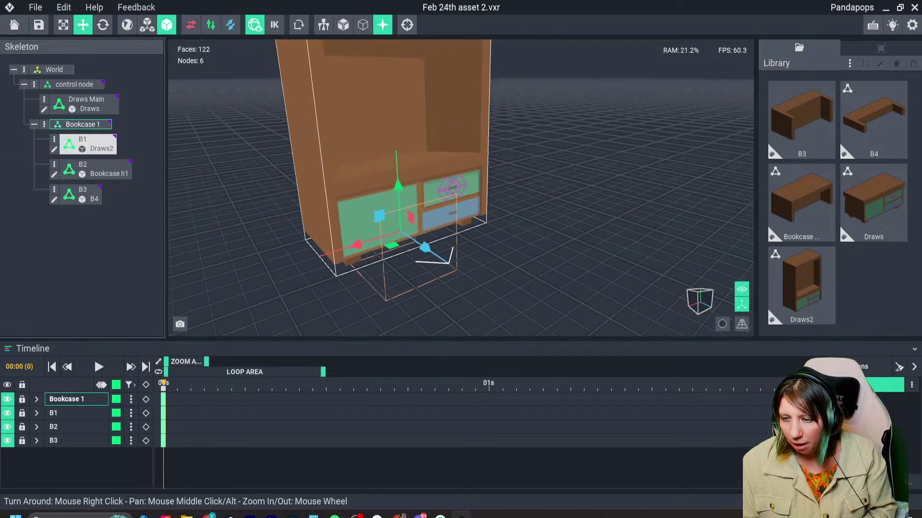
Lower the B3 node of the bookcase by about 14 units and fine-tune its height against the drawer unit.
click(87, 143)
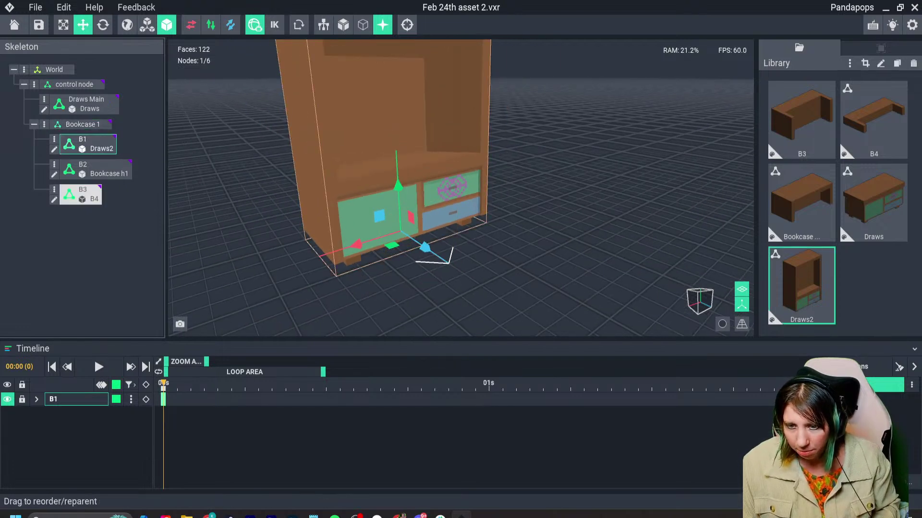
click(80, 195)
drag(397, 186, 399, 219)
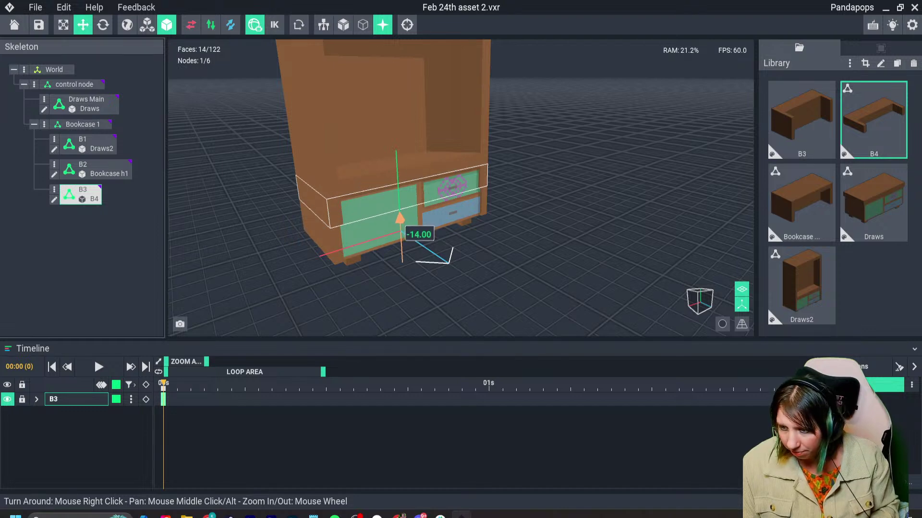
right_drag(400, 220, 397, 232)
scroll(397, 233, up, 3)
right_drag(298, 212, 338, 191)
scroll(336, 211, up, 2)
scroll(326, 194, down, 3)
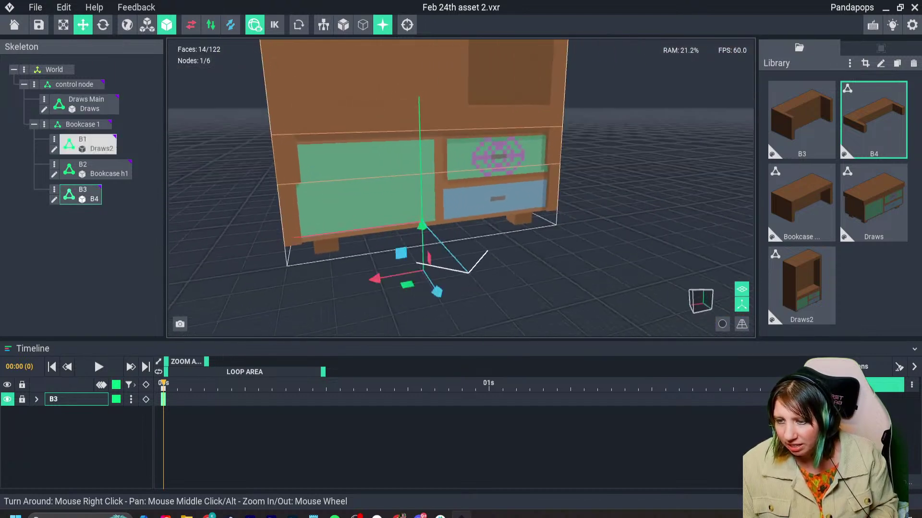
drag(422, 225, 422, 218)
right_drag(384, 159, 415, 175)
scroll(415, 175, down, 2)
click(415, 175)
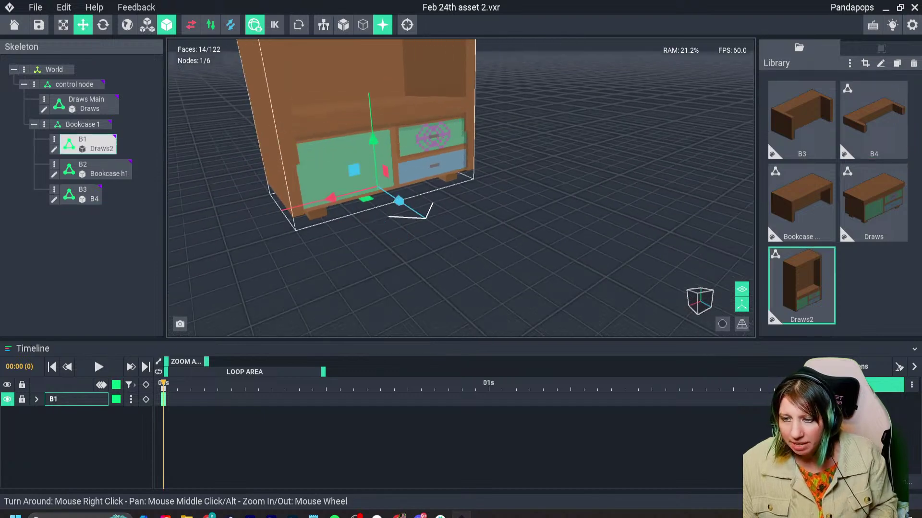
Lower the B2 node vertically until its shelf piece sits level with the drawer unit.
click(83, 124)
click(75, 84)
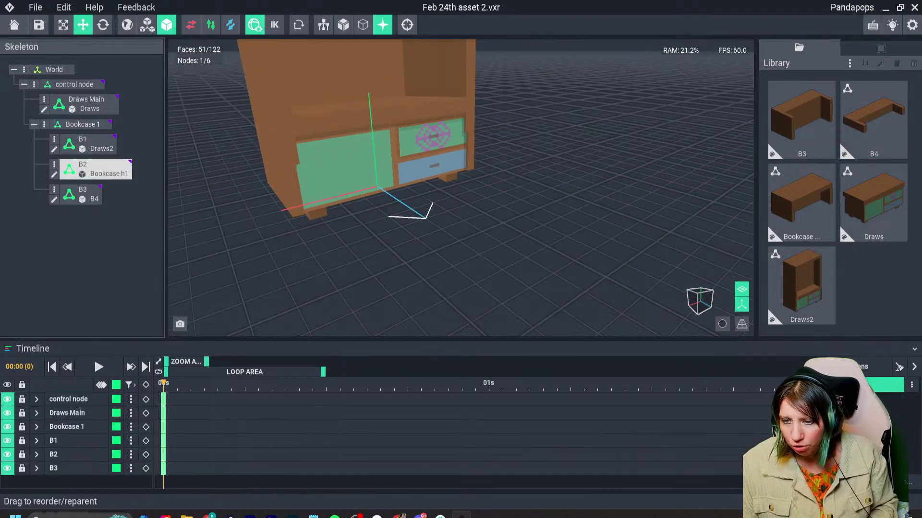
click(96, 169)
drag(372, 139, 373, 140)
drag(377, 178, 387, 282)
right_drag(387, 281, 249, 125)
scroll(381, 167, up, 2)
right_drag(380, 166, 432, 201)
click(82, 144)
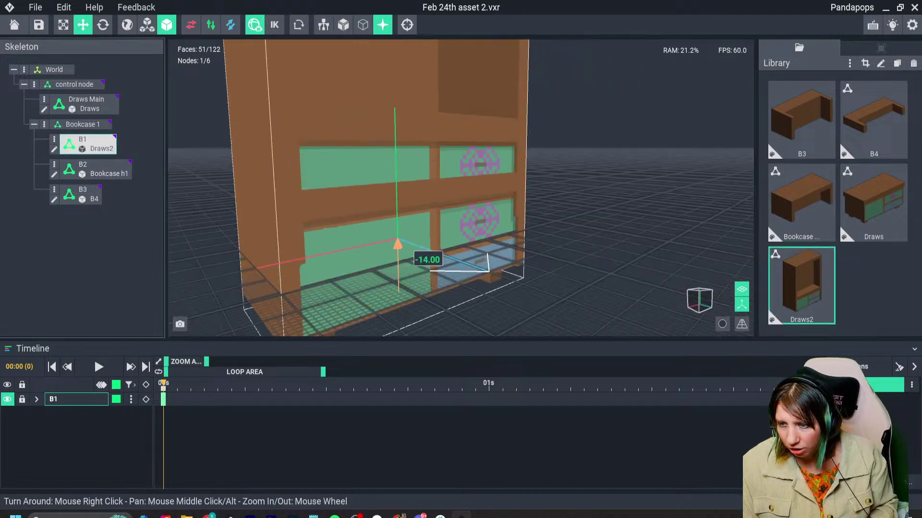
click(83, 169)
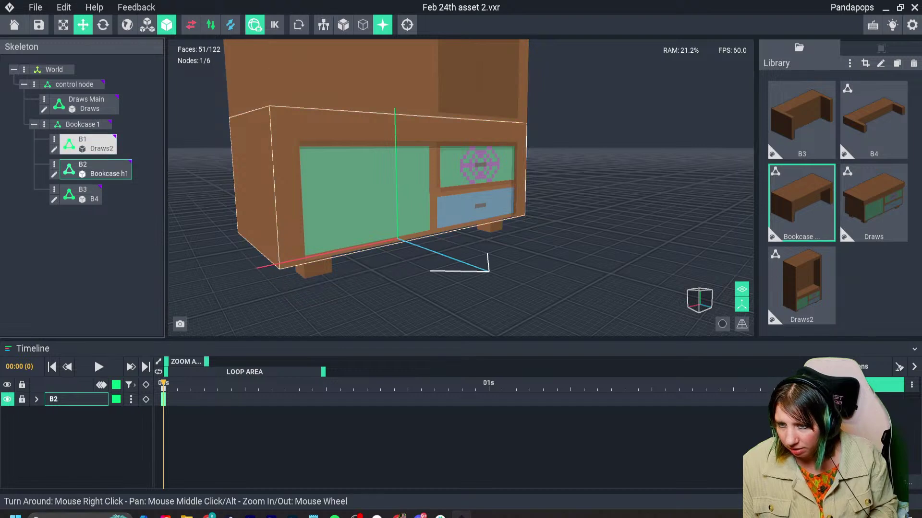
scroll(365, 166, down, 2)
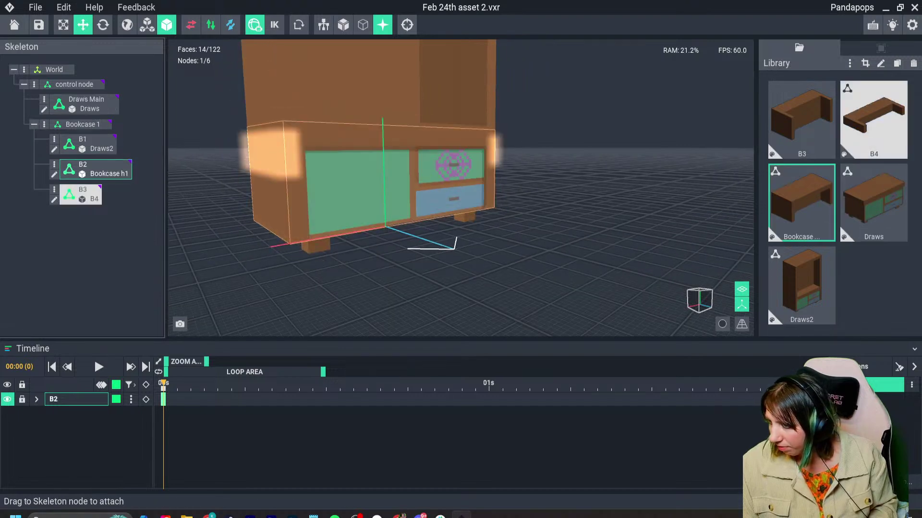
scroll(325, 159, down, 3)
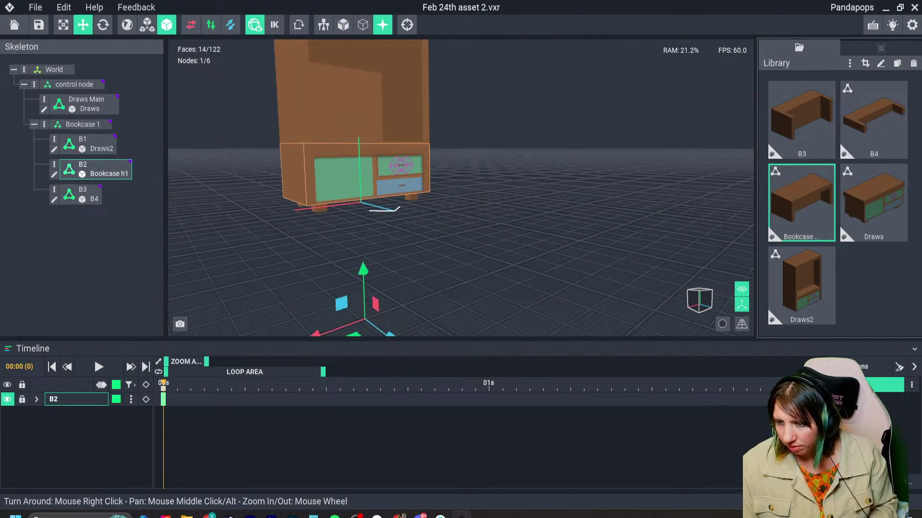
drag(362, 268, 365, 318)
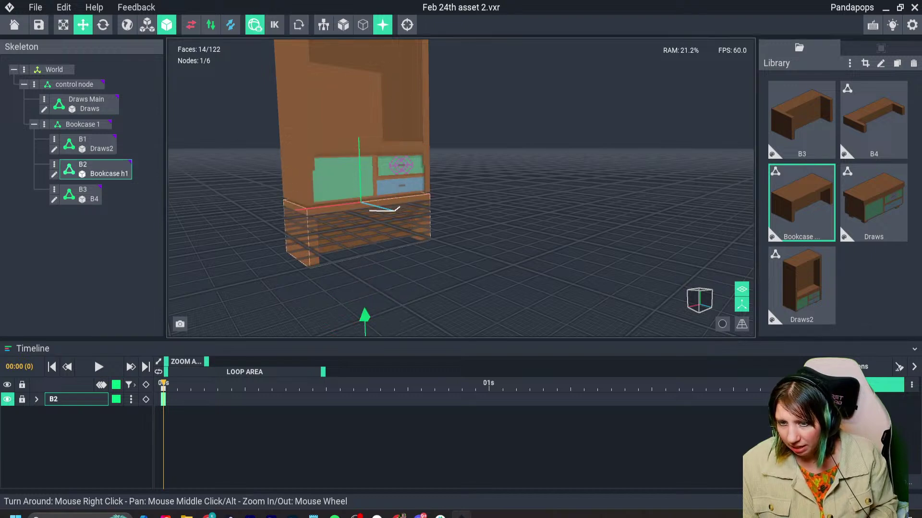
click(360, 178)
drag(359, 154, 356, 100)
key(ctrl+z)
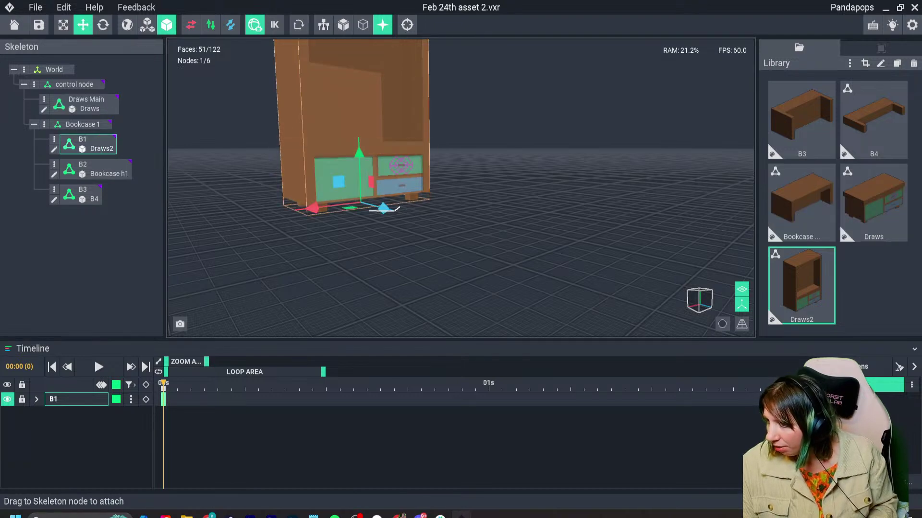
Attach the B3 model from the library to the B3 node in place of its current model.
click(801, 120)
click(873, 119)
click(801, 202)
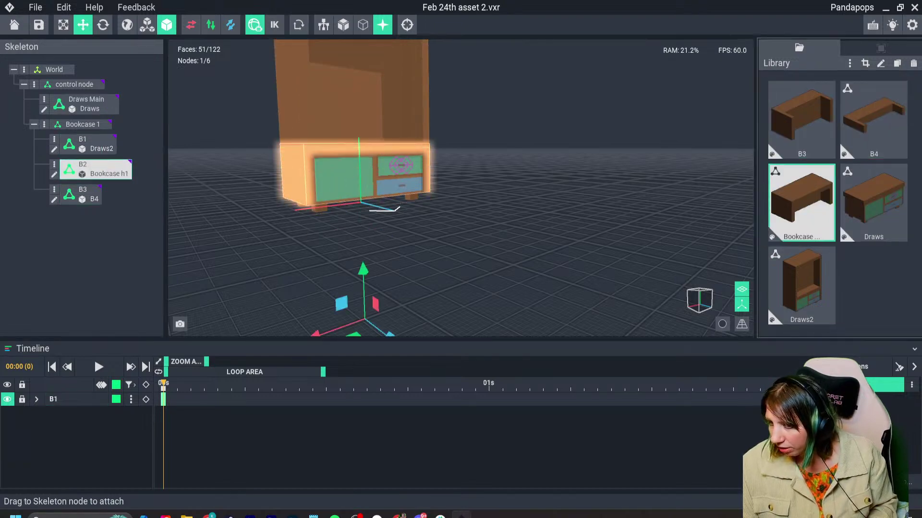
click(801, 119)
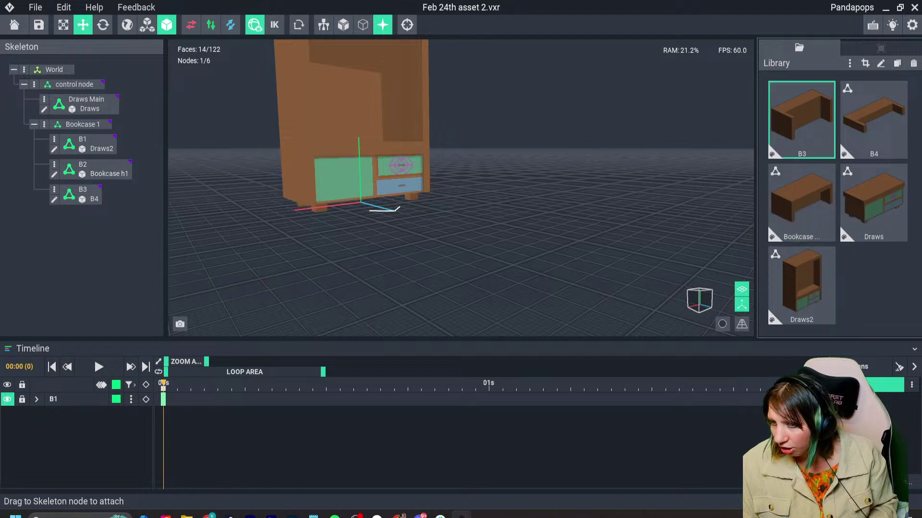
middle_drag(432, 192, 420, 227)
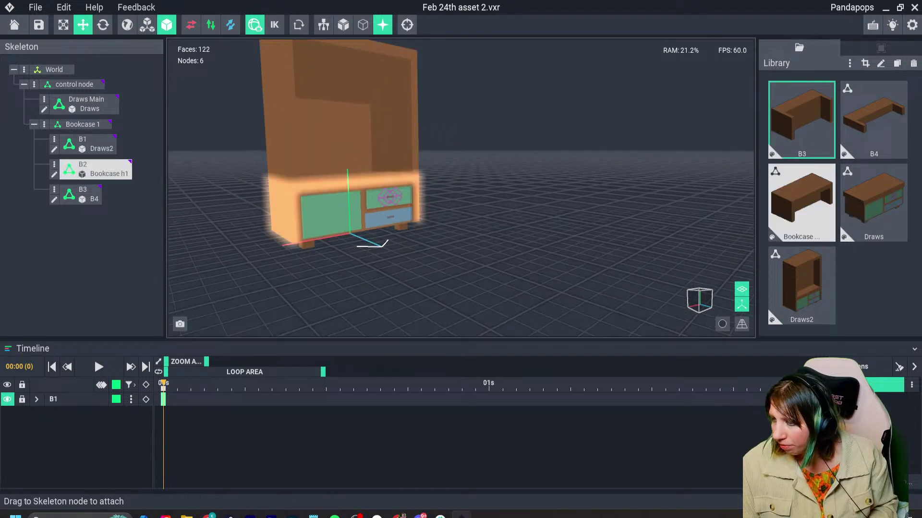
drag(801, 120, 80, 194)
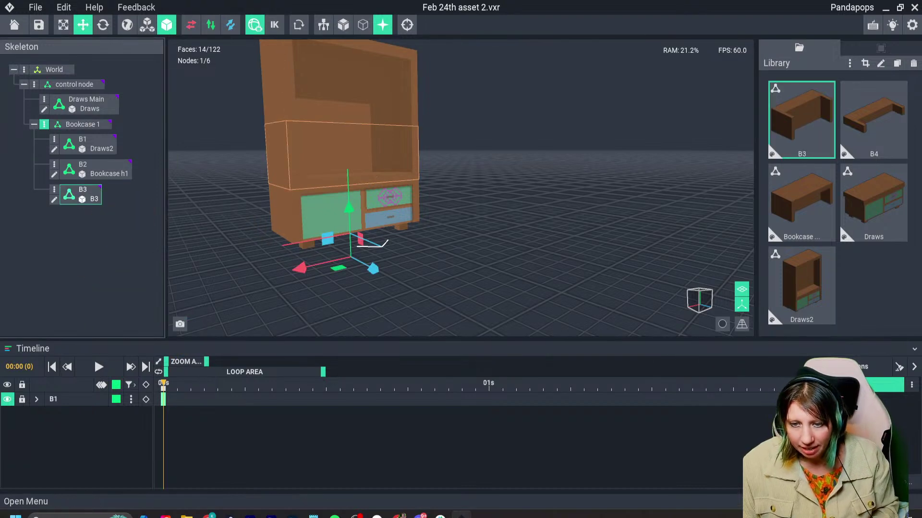
Add a child node named B4 under Bookcase 1 and attach the B4 library model to it.
click(44, 124)
click(81, 136)
text(B4)
key(Return)
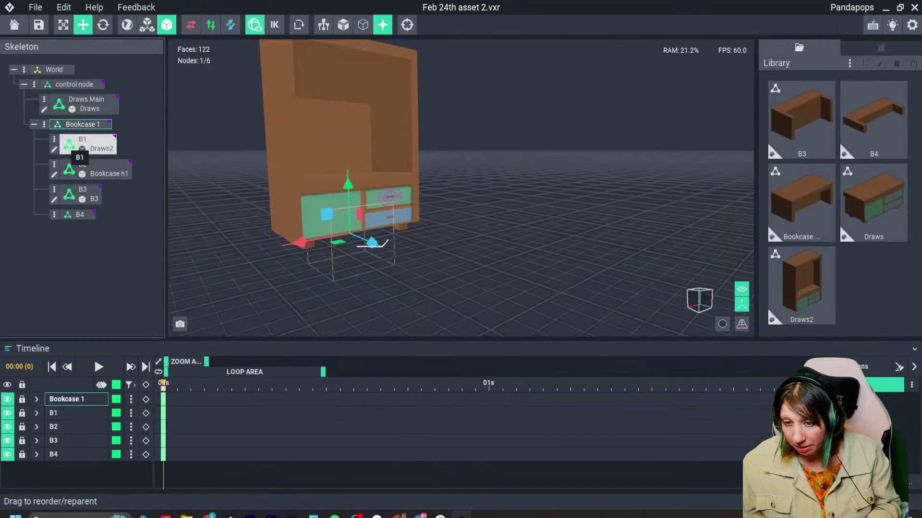
drag(874, 120, 81, 219)
Adjust the heights of the B4, B3 and B2 nodes to line up with the drawer unit.
drag(348, 193, 349, 201)
click(80, 194)
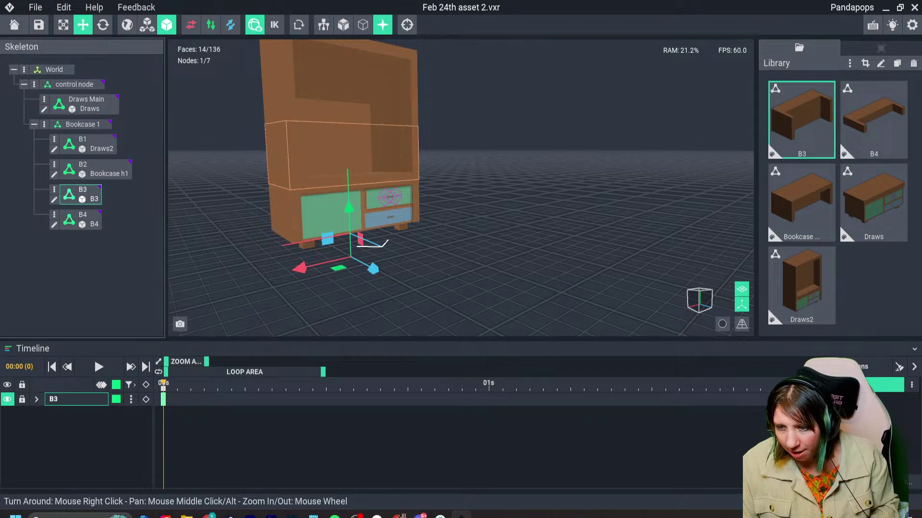
drag(349, 183, 351, 253)
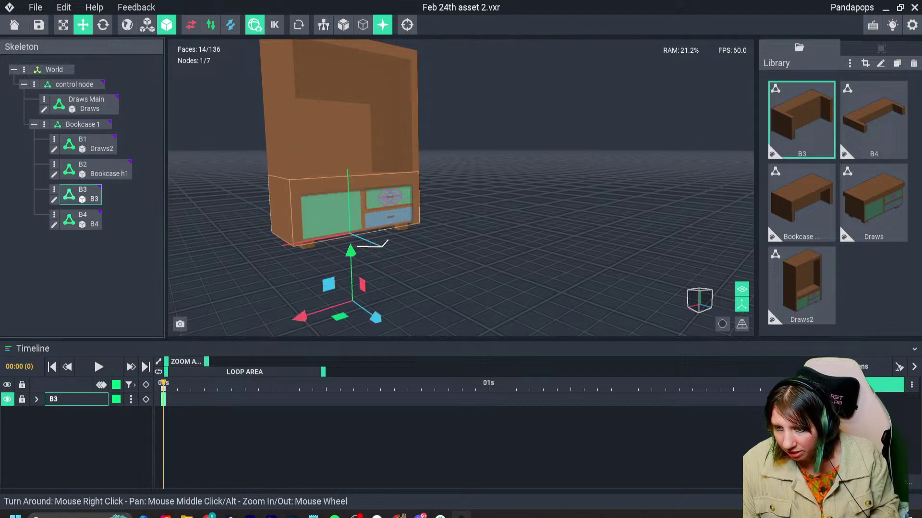
click(92, 168)
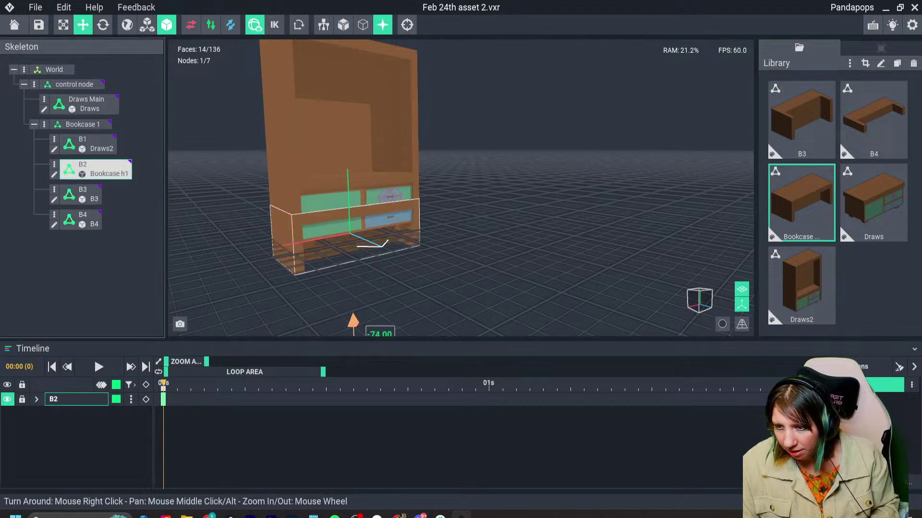
drag(354, 322, 353, 314)
Move the tall B1 bookcase backwards so it stands well behind the drawer unit.
right_drag(311, 204, 257, 223)
click(310, 203)
drag(344, 257, 485, 164)
key(Escape)
mouse_move(310, 204)
right_down()
mouse_move(353, 194)
mouse_move(364, 177)
mouse_move(403, 178)
mouse_move(310, 200)
mouse_move(339, 284)
mouse_move(313, 207)
right_up()
scroll(312, 202, up, 3)
click(342, 285)
scroll(343, 285, down, 3)
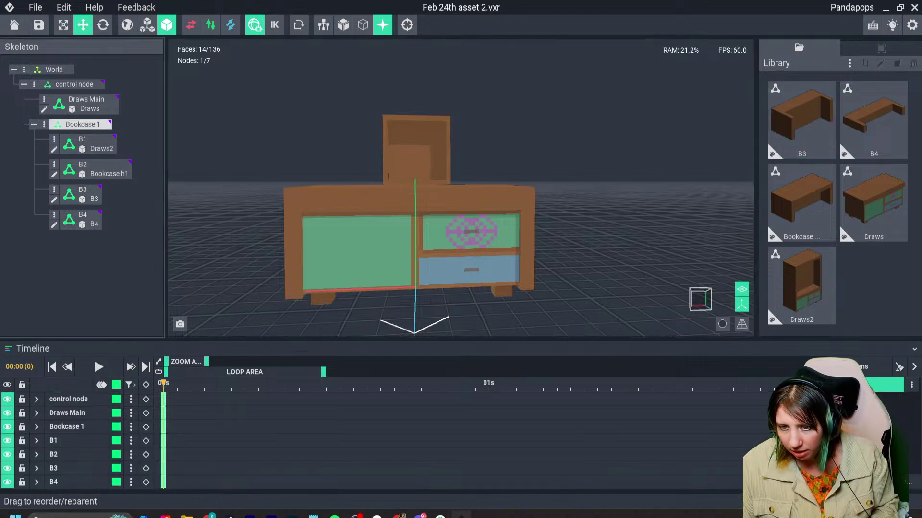
Try to slide the whole Bookcase 1 group sideways, clear of the Draws Main unit.
click(81, 124)
drag(366, 288, 599, 280)
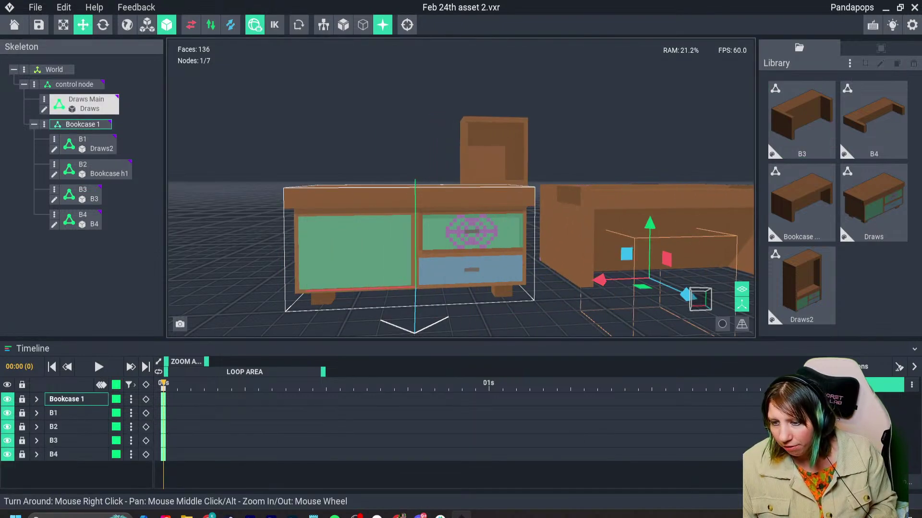
right_drag(336, 283, 365, 333)
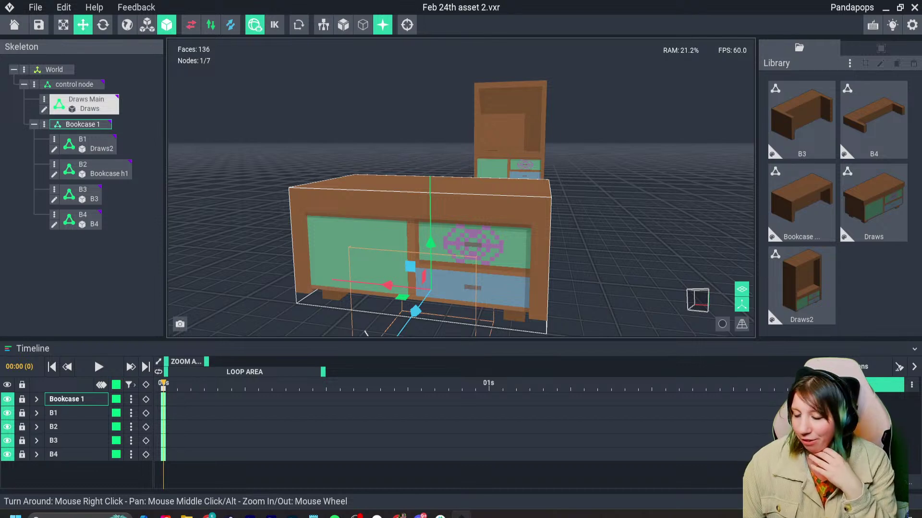
Examine the drawer unit and the bookcase behind it, switching the axes and floor grid off and on again.
right_drag(461, 216, 574, 216)
scroll(461, 216, down, 3)
scroll(460, 216, down, 2)
scroll(461, 216, up, 4)
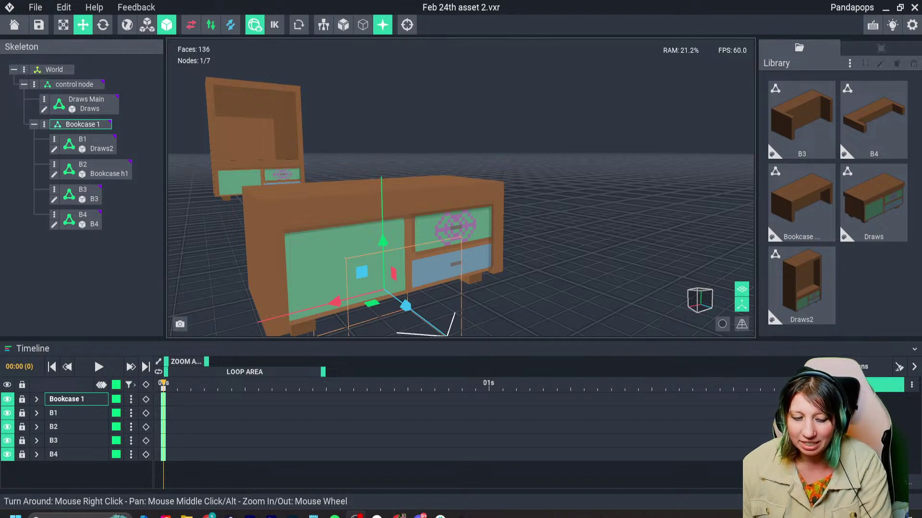
right_drag(432, 249, 427, 268)
click(741, 305)
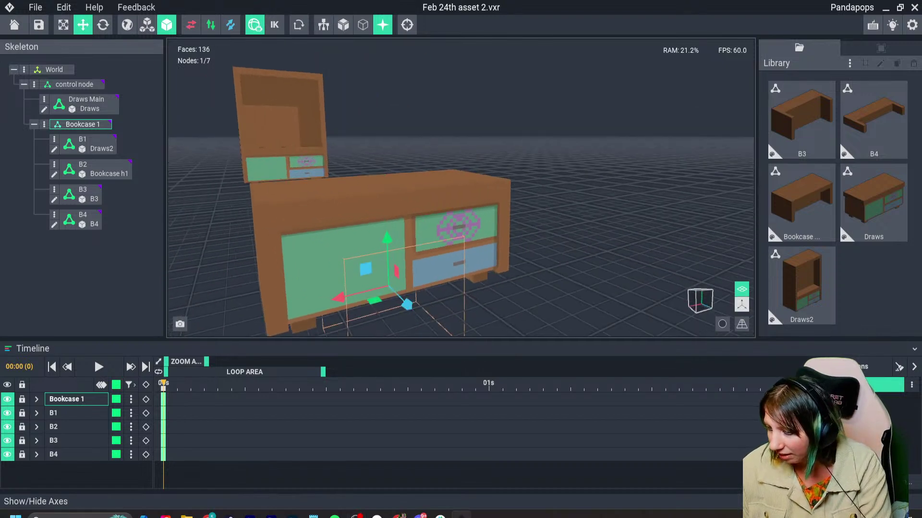
click(741, 289)
scroll(371, 201, down, 2)
click(741, 289)
click(742, 305)
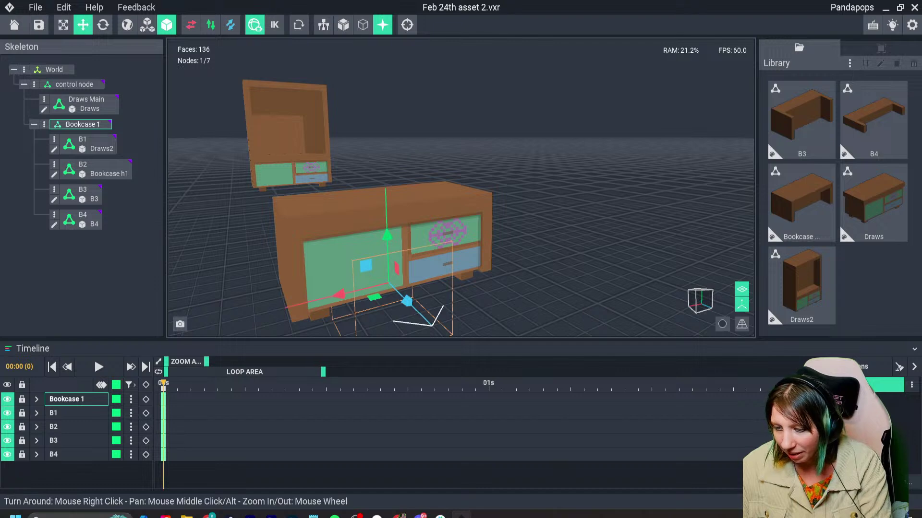
Deselect everything and compare the drawer unit and bookcase from several angles, with the axes hidden and shown.
right_drag(552, 192, 499, 190)
key(Escape)
scroll(389, 265, down, 2)
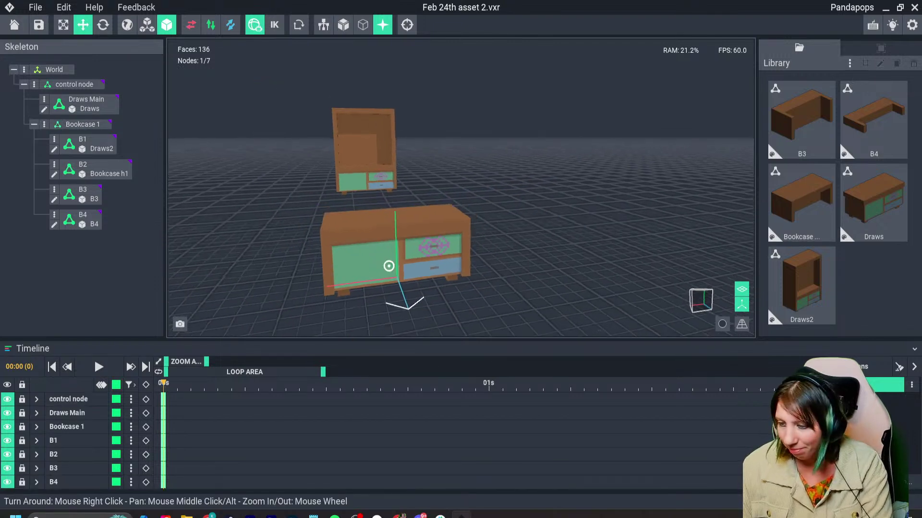
right_drag(389, 265, 422, 254)
scroll(388, 265, up, 2)
click(741, 304)
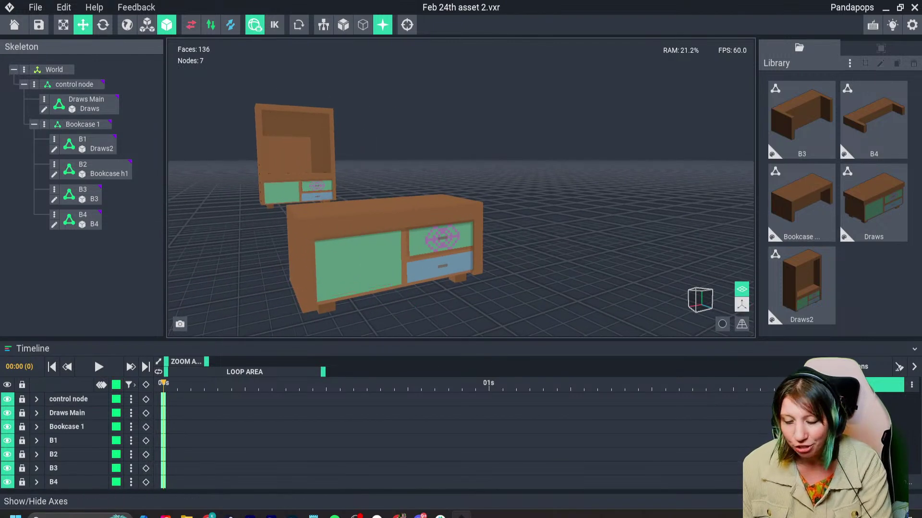
click(742, 304)
right_drag(389, 266, 332, 240)
scroll(388, 265, down, 3)
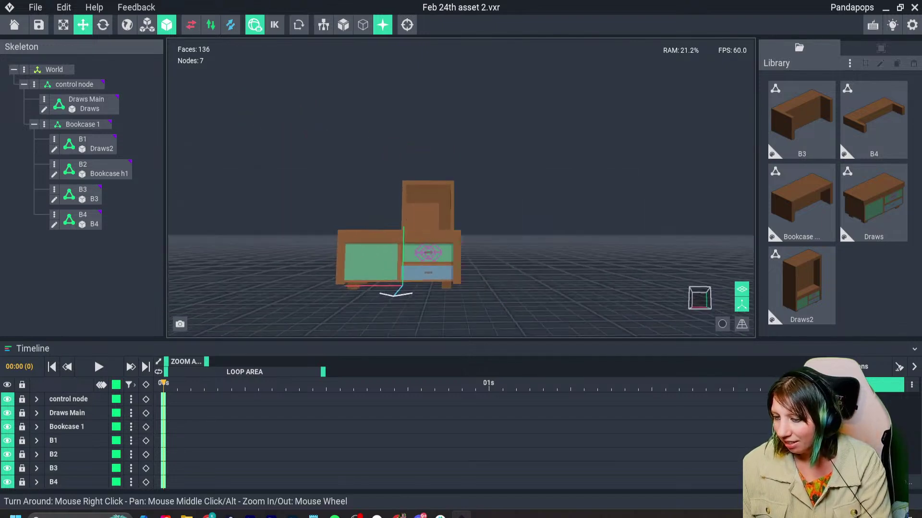
scroll(403, 254, up, 3)
mouse_move(389, 265)
right_down()
mouse_move(331, 265)
mouse_move(432, 265)
mouse_move(384, 266)
mouse_move(312, 286)
mouse_move(327, 354)
mouse_move(317, 331)
right_up()
scroll(389, 265, up, 2)
Open the Draws model for editing and paint the outer edge of the green door in the sampled frame brown (#9A6B45).
click(389, 266)
key(Tab)
scroll(327, 353, up, 3)
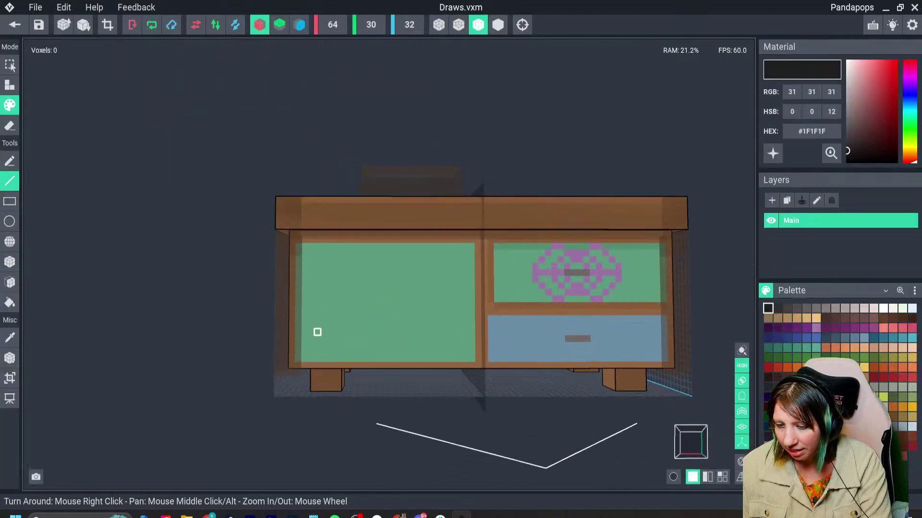
key(i)
click(318, 240)
drag(299, 246, 305, 365)
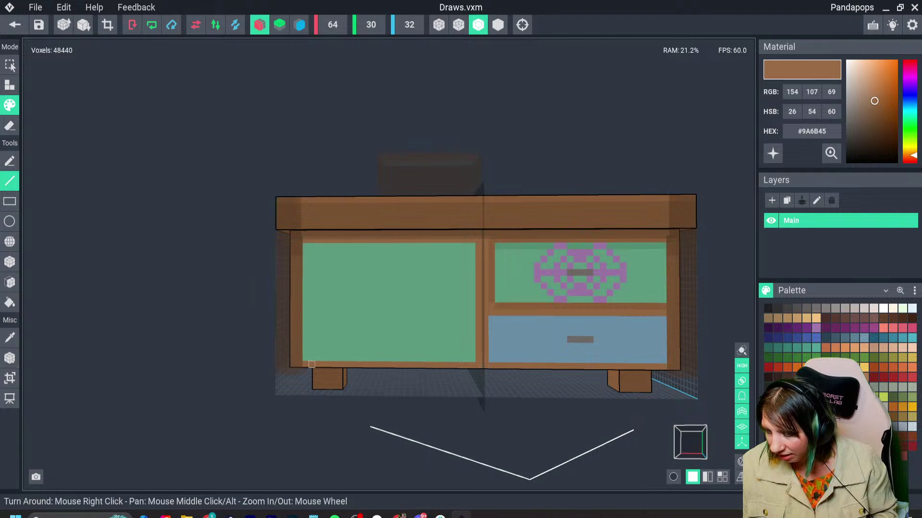
scroll(305, 364, up, 3)
drag(302, 210, 300, 365)
Check the lower drawer handle's centring with temporary orange (#E8811B) lines to both drawer edges, undoing each line.
middle_drag(648, 327, 471, 354)
scroll(471, 353, down, 2)
right_drag(474, 354, 340, 341)
scroll(487, 350, up, 4)
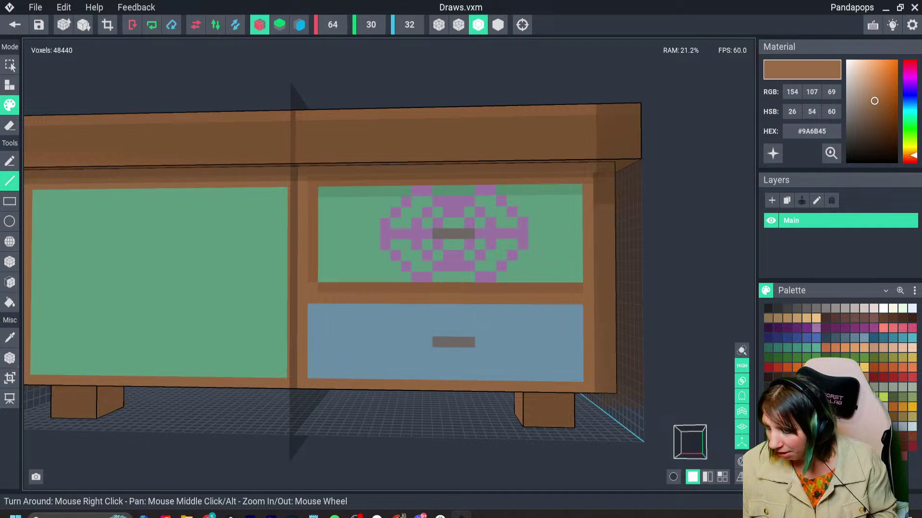
click(805, 367)
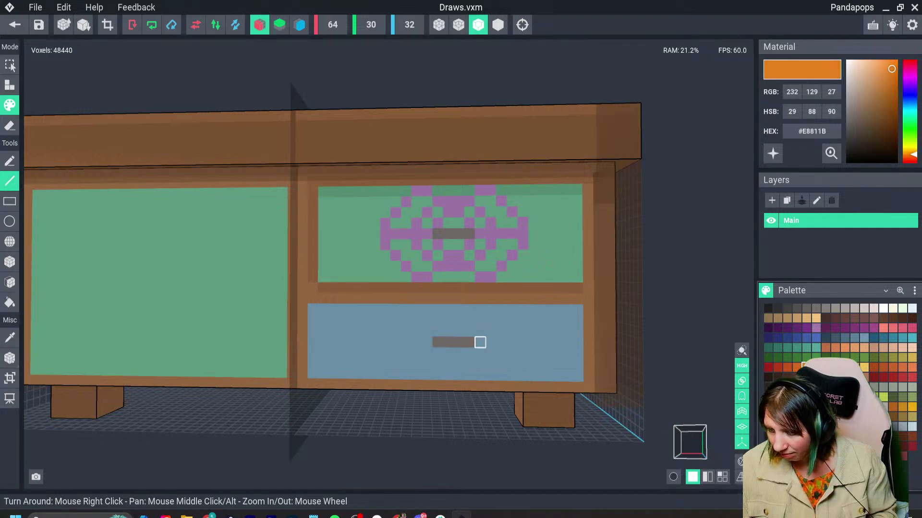
drag(481, 342, 578, 344)
key(ctrl+z)
drag(426, 342, 312, 341)
key(ctrl+z)
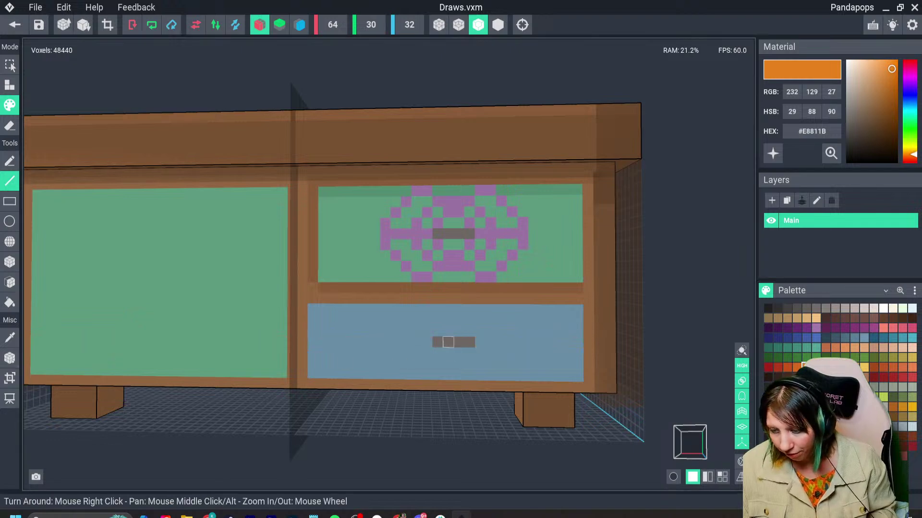
Sample the handle grey (#746C6A) and extend the blue drawer's handle two voxels to the left.
key(i)
click(447, 342)
click(427, 342)
click(416, 342)
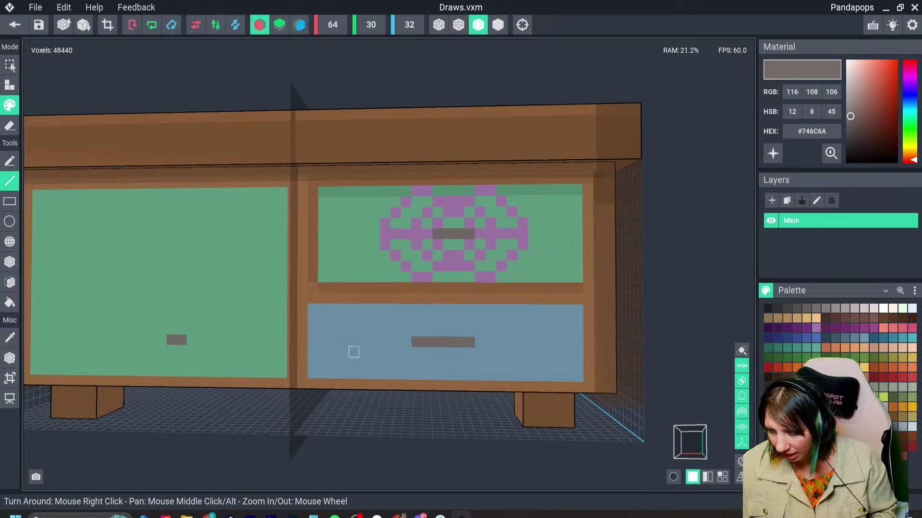
Sample the drawer's blue (#6F94AE) and paint over the two rightmost voxels of its handle.
key(i)
click(501, 342)
drag(469, 342, 458, 342)
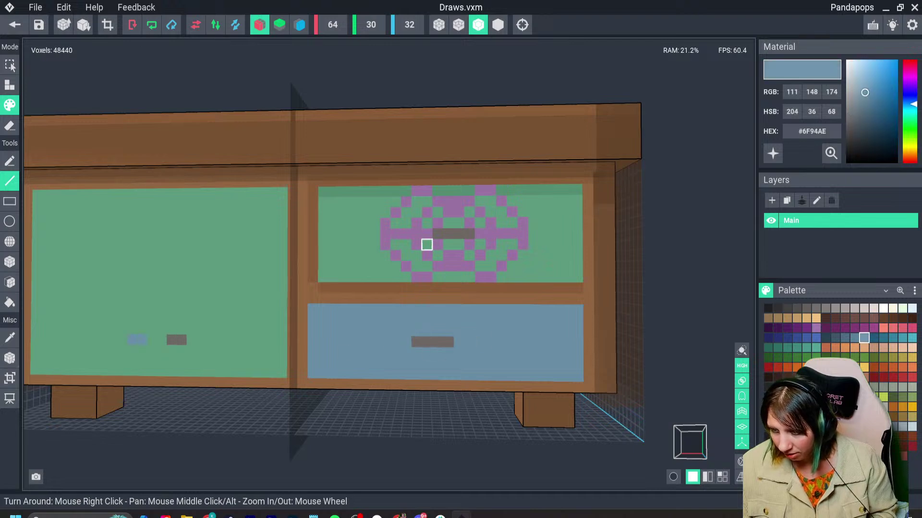
Shift the upper drawer's handle two voxels to the left by extending it in sampled grey and covering its two rightmost voxels in purple (#A279AC).
click(427, 234)
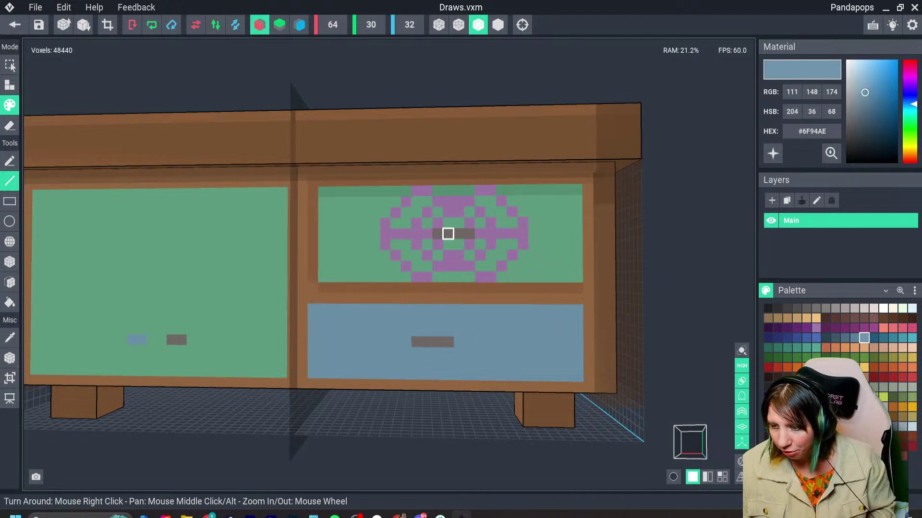
ctrl+click(438, 234)
click(427, 234)
click(416, 234)
key(i)
click(480, 234)
click(469, 234)
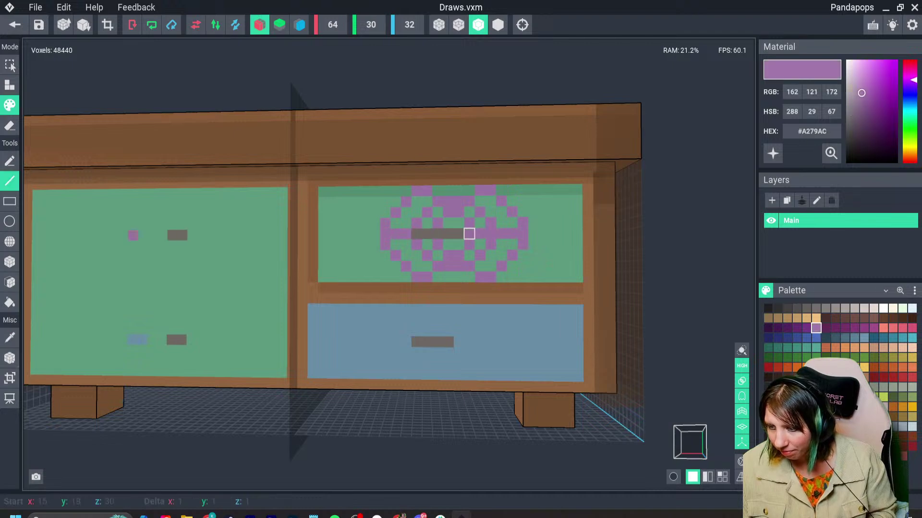
click(459, 234)
Sample the door's green (#62A386), turn off X-axis mirroring and paint over the stray purple, blue and grey marks on the large door.
ctrl+click(230, 340)
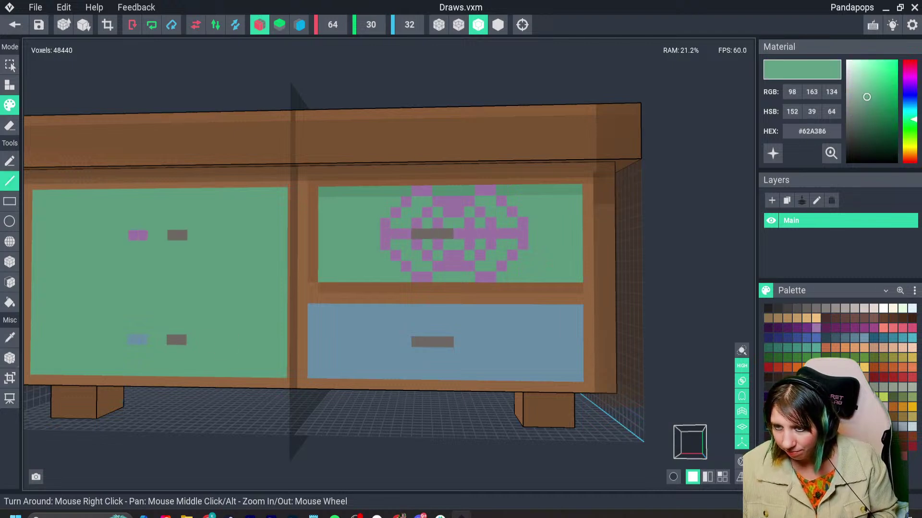
click(259, 24)
mouse_move(133, 235)
mouse_down()
mouse_move(171, 329)
mouse_move(202, 360)
mouse_move(132, 340)
mouse_up()
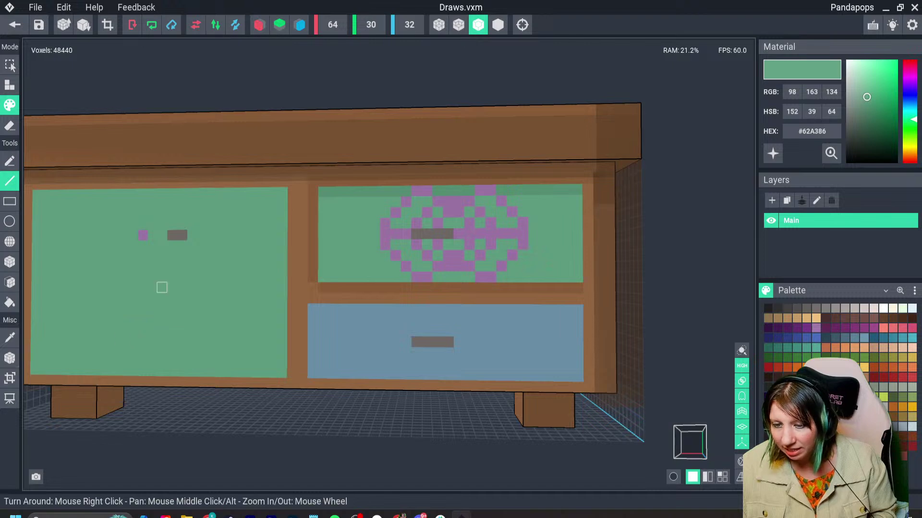
mouse_move(171, 235)
mouse_down()
mouse_move(143, 235)
mouse_move(192, 235)
mouse_up()
Paint over the purple pattern around the upper drawer's handle in green (#62A386), leaving the drawer's top row.
drag(385, 202, 405, 266)
click(384, 244)
click(385, 223)
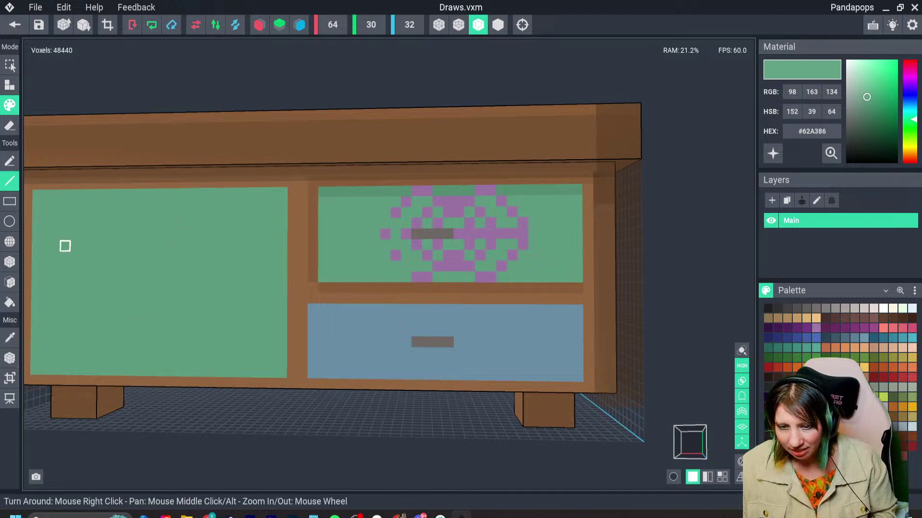
click(10, 262)
mouse_move(375, 202)
mouse_down()
mouse_move(406, 266)
mouse_move(523, 270)
mouse_up()
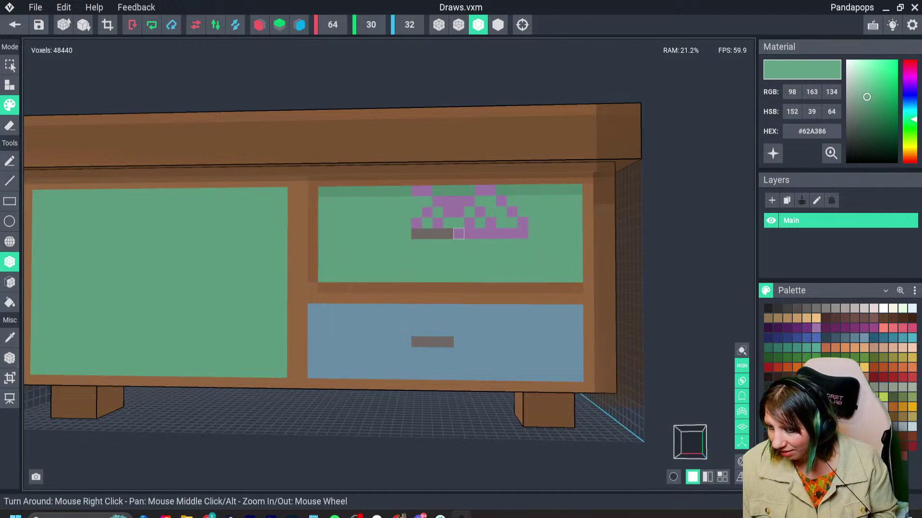
mouse_move(416, 201)
mouse_down()
mouse_move(521, 220)
mouse_move(467, 243)
mouse_move(469, 234)
mouse_up()
Sample the darker green (#579478) and paint over the purple voxels along the upper drawer's top row.
key(i)
click(447, 191)
drag(406, 191, 490, 190)
scroll(481, 292, down, 4)
right_drag(461, 346, 447, 350)
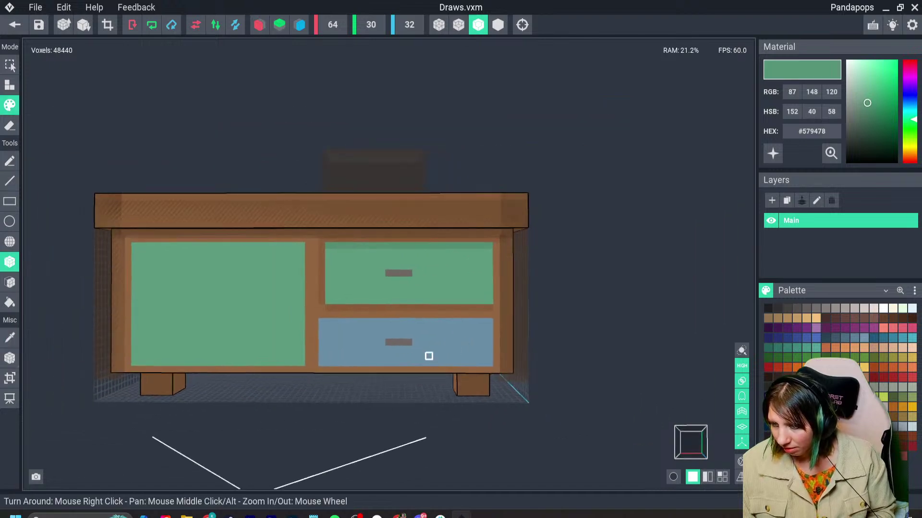
Check the lower drawer handle's centring with temporary orange-red (#C5521A) lines to both drawer edges, undoing each line.
scroll(395, 369, up, 3)
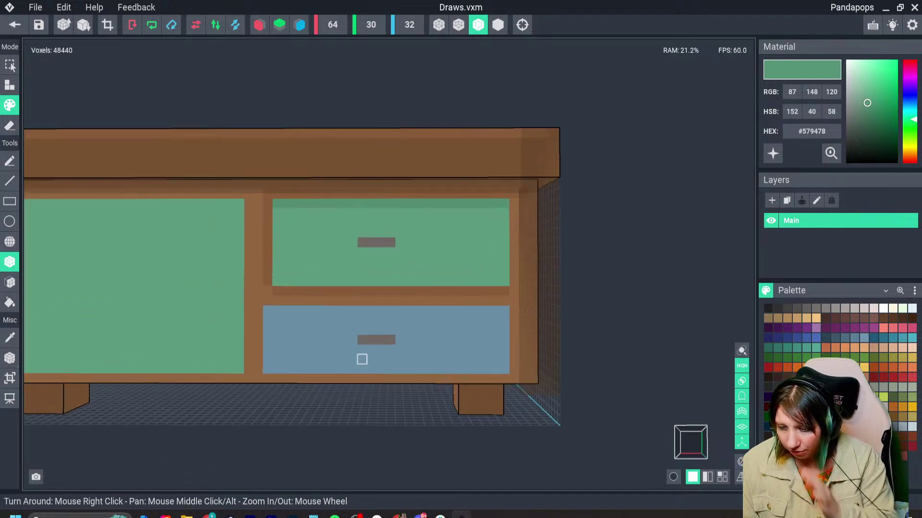
click(787, 368)
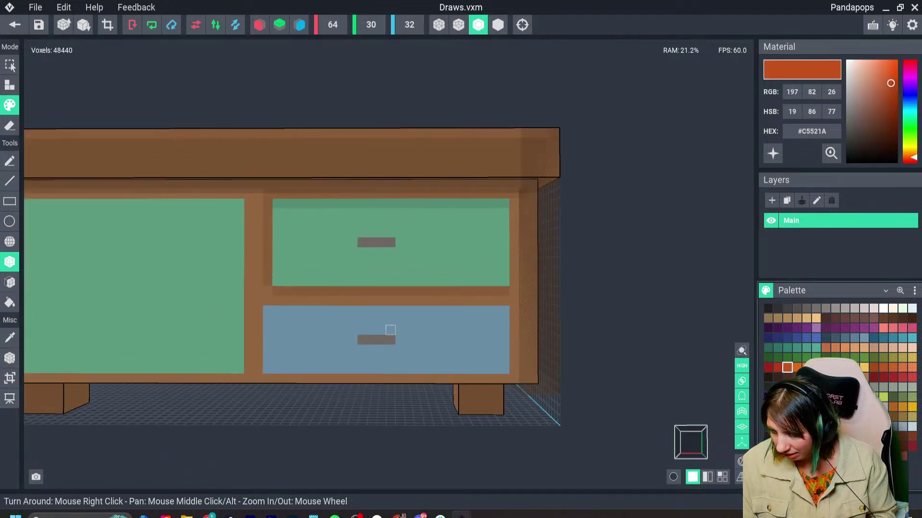
mouse_move(353, 340)
mouse_down()
mouse_move(266, 340)
mouse_move(294, 339)
mouse_up()
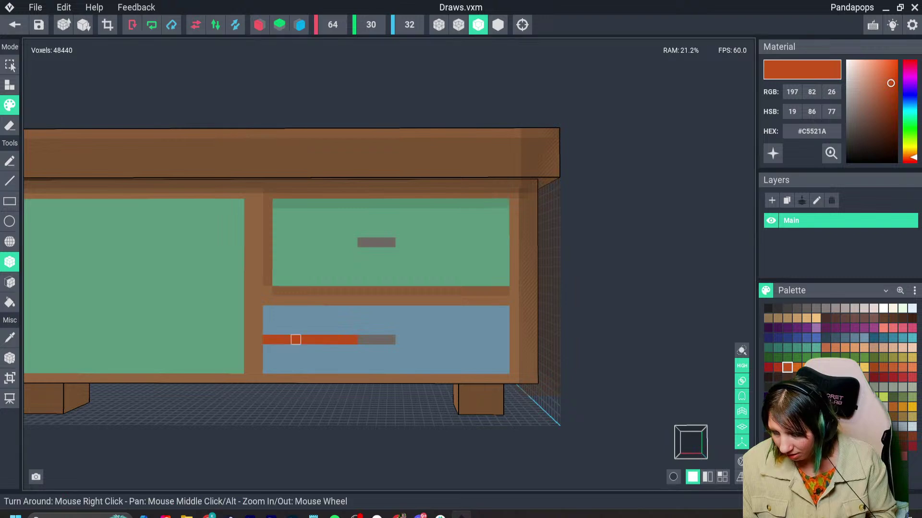
drag(400, 340, 502, 340)
key(ctrl+z)
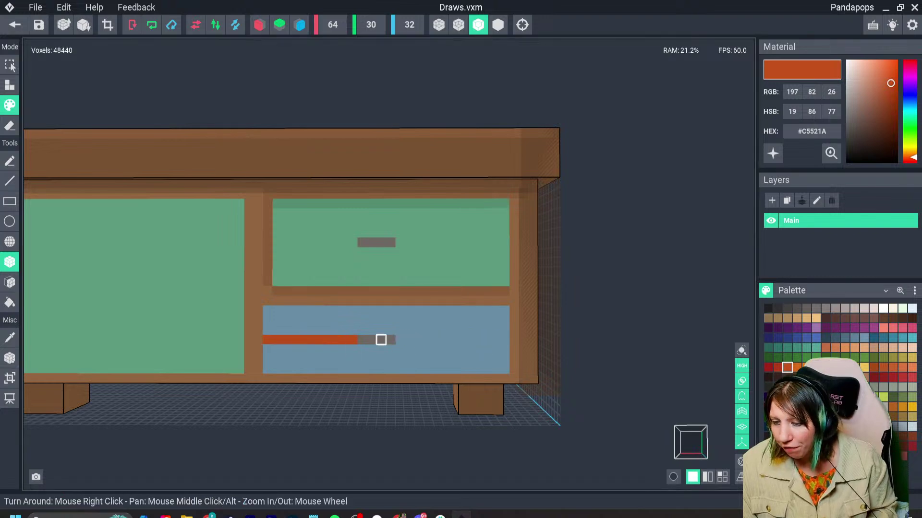
key(ctrl+z)
Sample the handle grey (#746C6A) and extend both drawer handles one voxel to the right.
key(i)
click(381, 340)
click(399, 340)
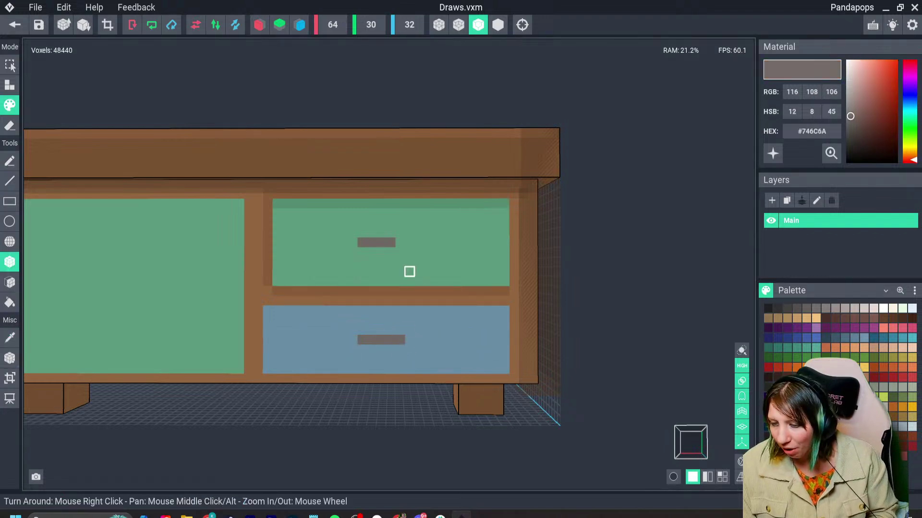
click(399, 242)
Paint over the leftmost voxel of each drawer handle in its drawer's sampled colour, green (#62A386) above and blue (#6F94AE) below.
key(i)
click(324, 252)
click(362, 243)
click(362, 340)
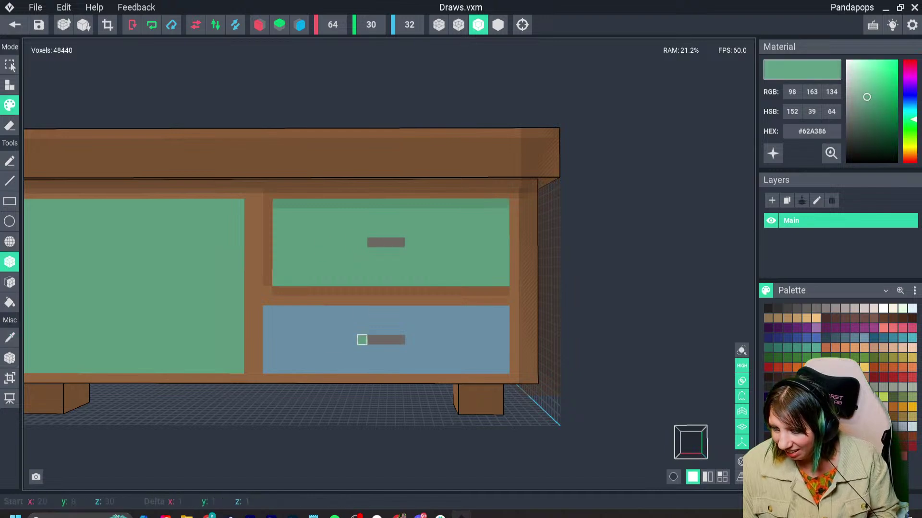
scroll(370, 392, down, 2)
key(i)
click(390, 349)
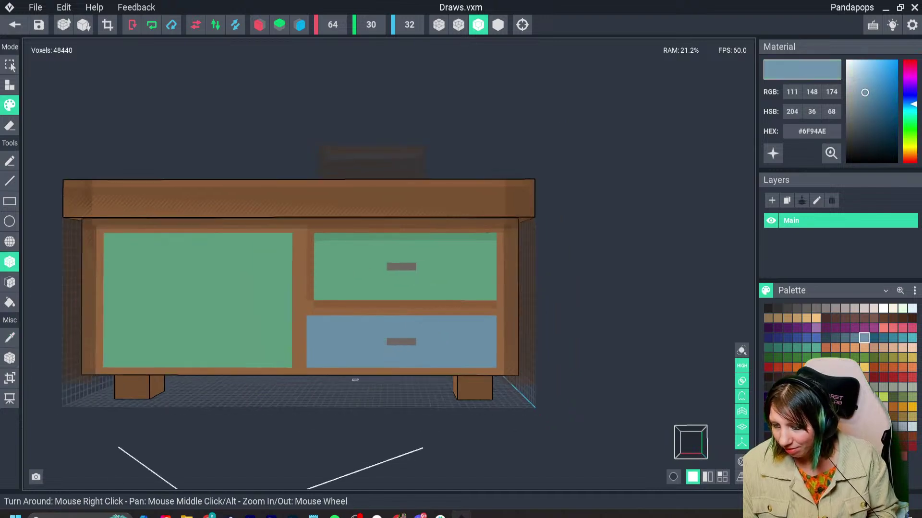
right_drag(355, 380, 283, 374)
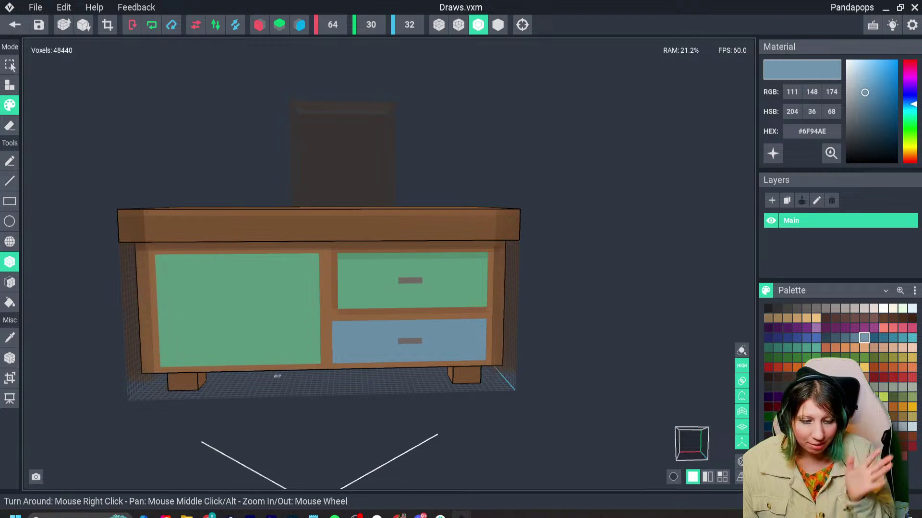
Save the changes to Draws.vxm and return to the assembled project.
click(15, 25)
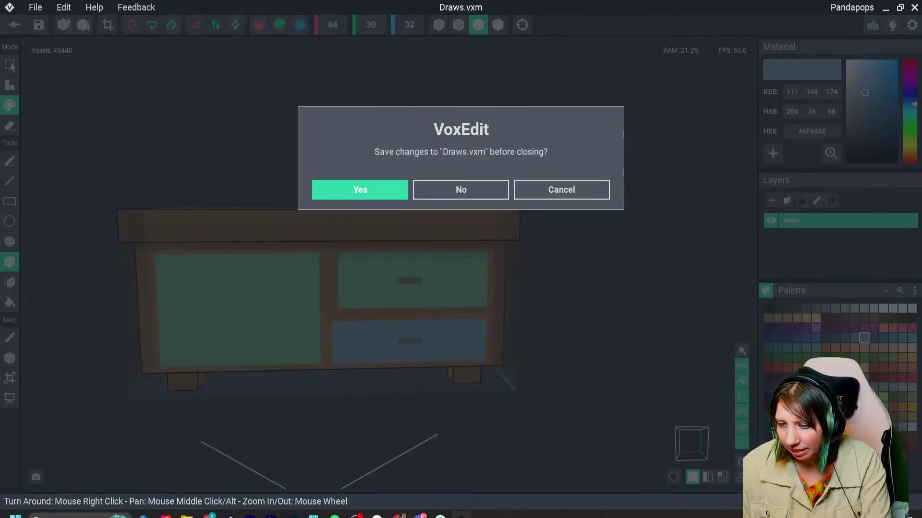
click(360, 190)
right_drag(390, 259, 373, 278)
scroll(379, 274, down, 3)
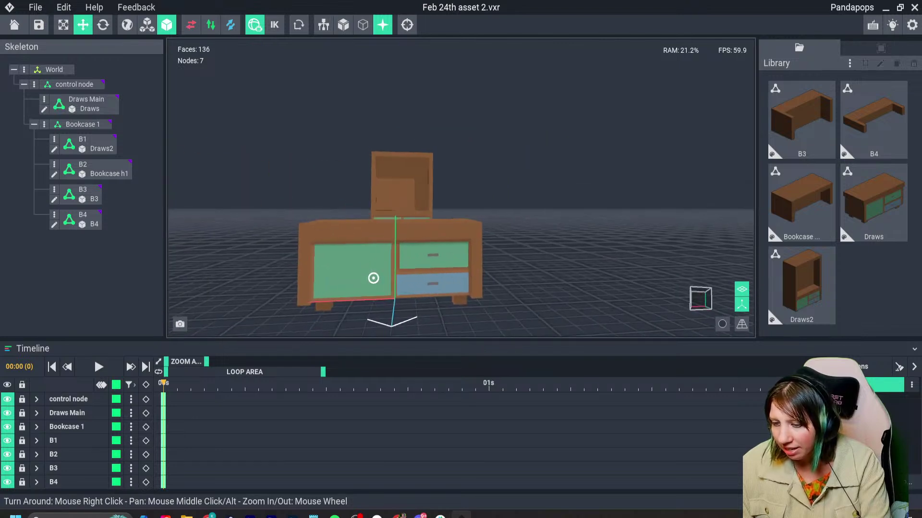
click(373, 278)
Select the Draws Main node in the skeleton and reopen its Draws model for editing, with the cabinet's left side in view.
click(82, 194)
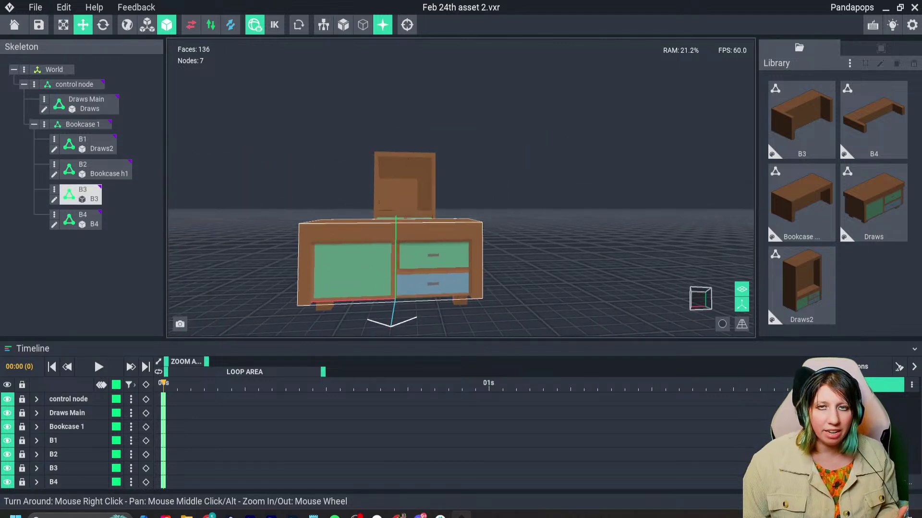
click(95, 169)
click(84, 104)
double_click(336, 283)
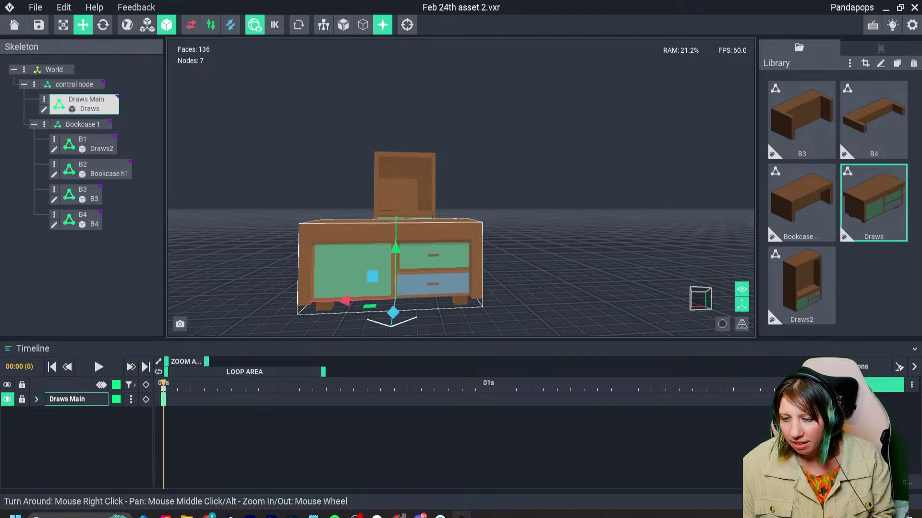
right_drag(318, 302, 303, 329)
scroll(277, 330, up, 1)
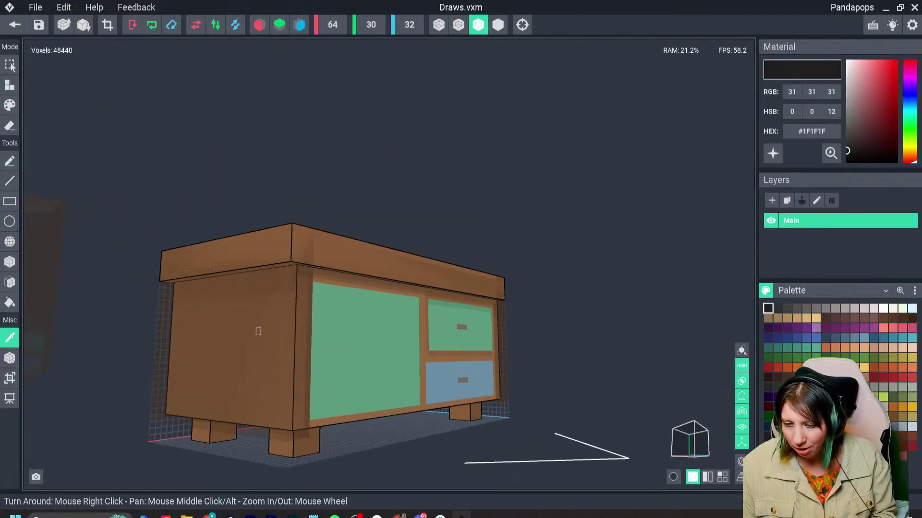
Attach one voxel layer to the cabinet's left side face in sampled brown (#9A6B45), save the model and return to the project.
alt+click(254, 331)
click(10, 282)
click(10, 85)
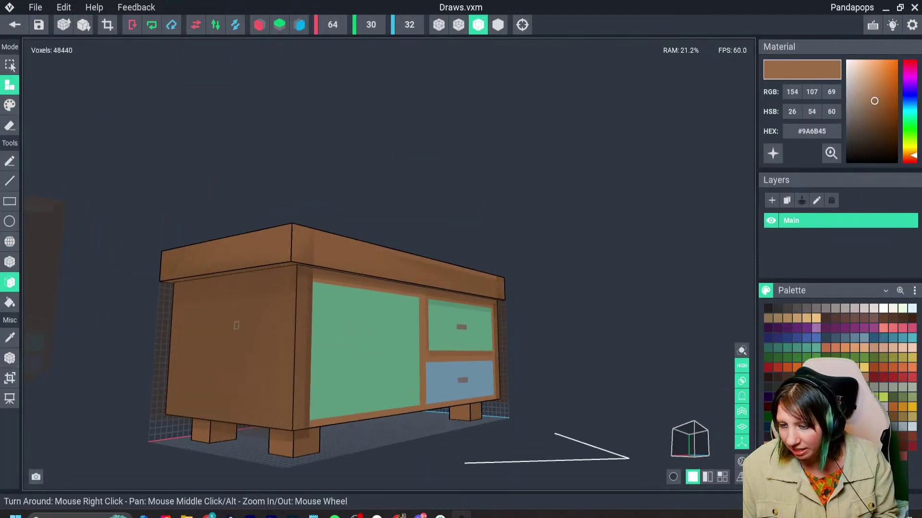
click(240, 330)
click(243, 331)
right_drag(243, 331, 313, 341)
key(ctrl+z)
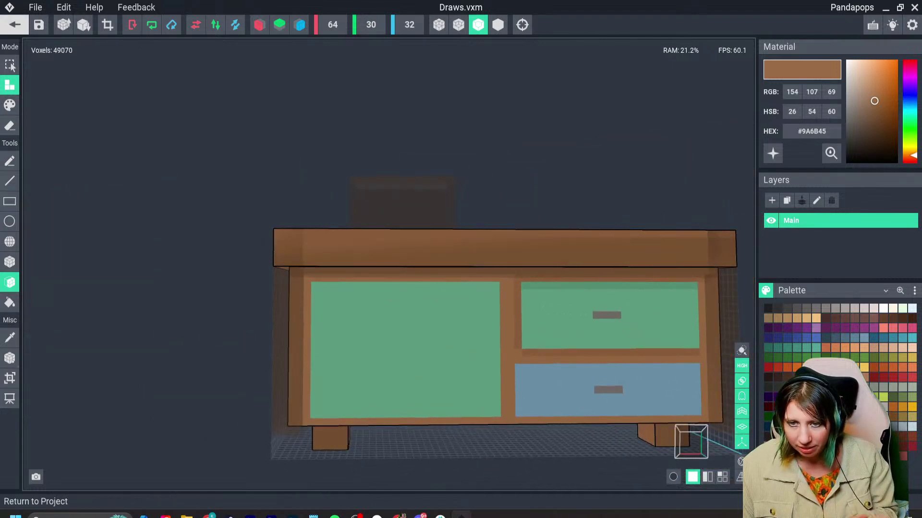
click(15, 25)
click(360, 190)
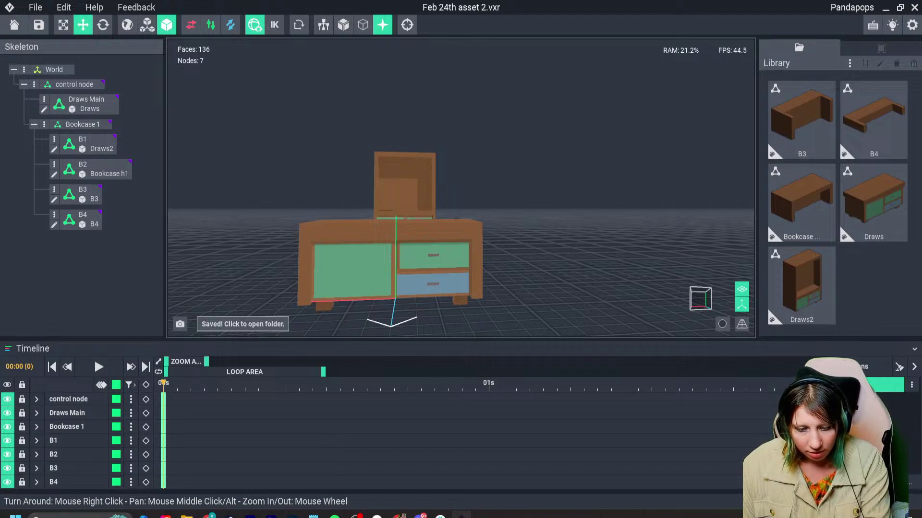
Examine the drawer unit's fronts and side panels and the bookcase behind it, up close and from several angles.
click(441, 263)
scroll(441, 263, up, 2)
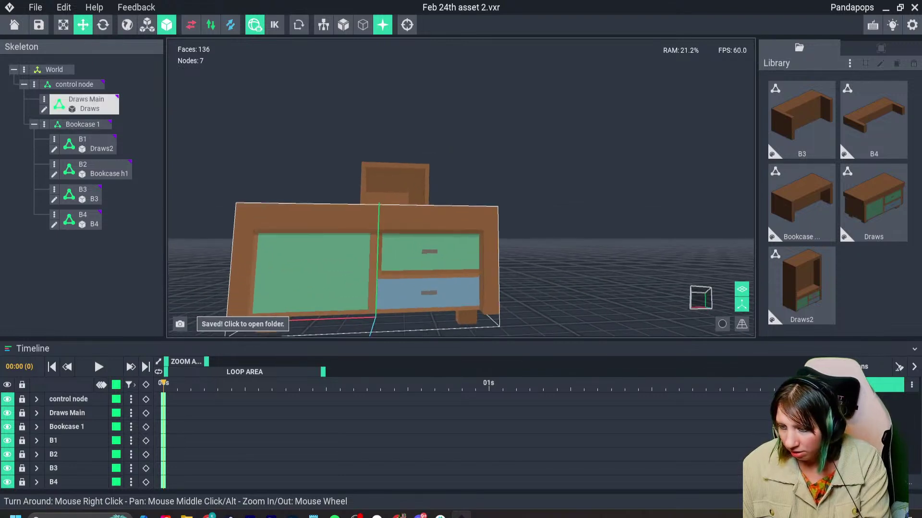
scroll(379, 304, up, 3)
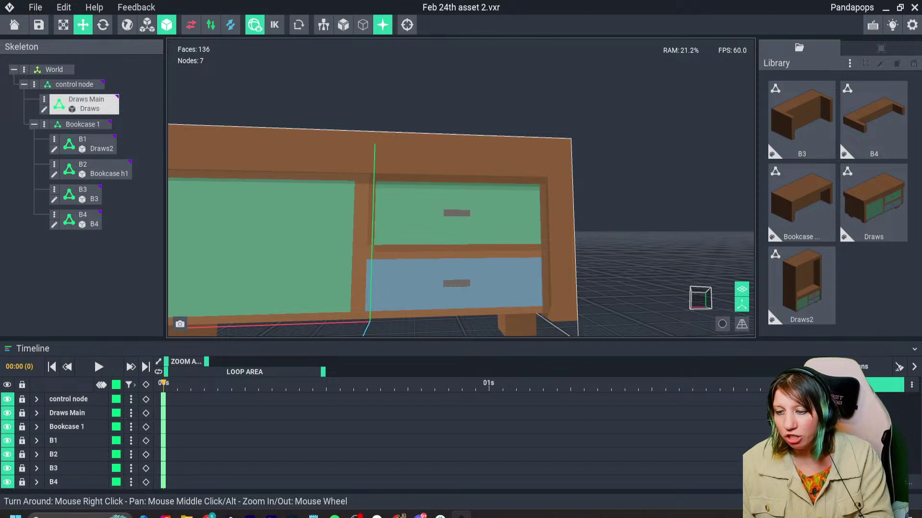
mouse_move(377, 201)
right_down()
mouse_move(378, 221)
mouse_move(356, 212)
mouse_move(378, 226)
mouse_move(422, 230)
right_up()
scroll(377, 211, down, 3)
key(Escape)
click(378, 211)
scroll(377, 212, up, 3)
scroll(403, 226, down, 3)
scroll(321, 261, down, 5)
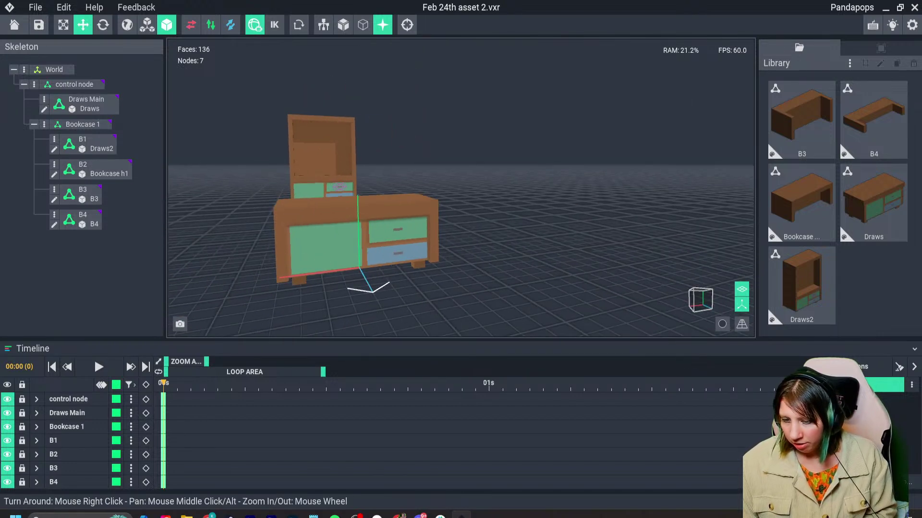
mouse_move(336, 225)
right_down()
mouse_move(403, 240)
mouse_move(346, 232)
mouse_move(325, 219)
right_up()
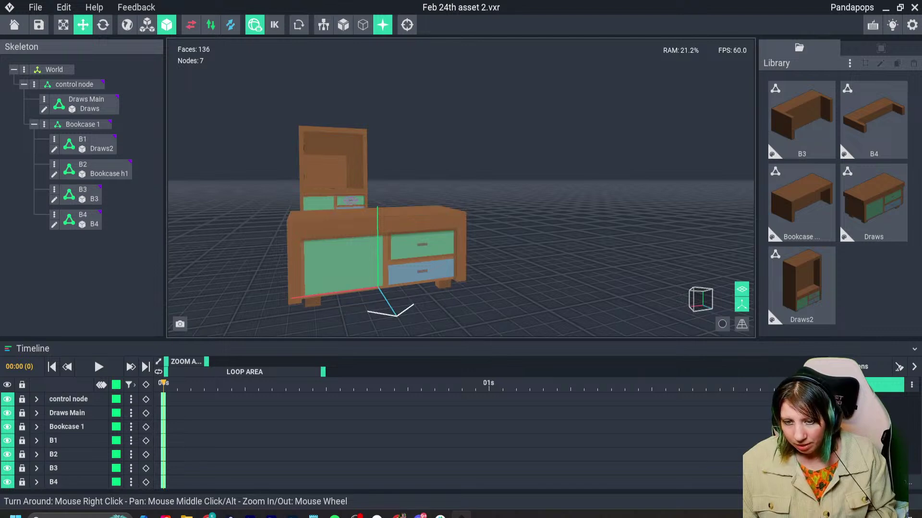
Move the B1 bookcase (Draws2) away to the right of the drawer unit.
click(81, 125)
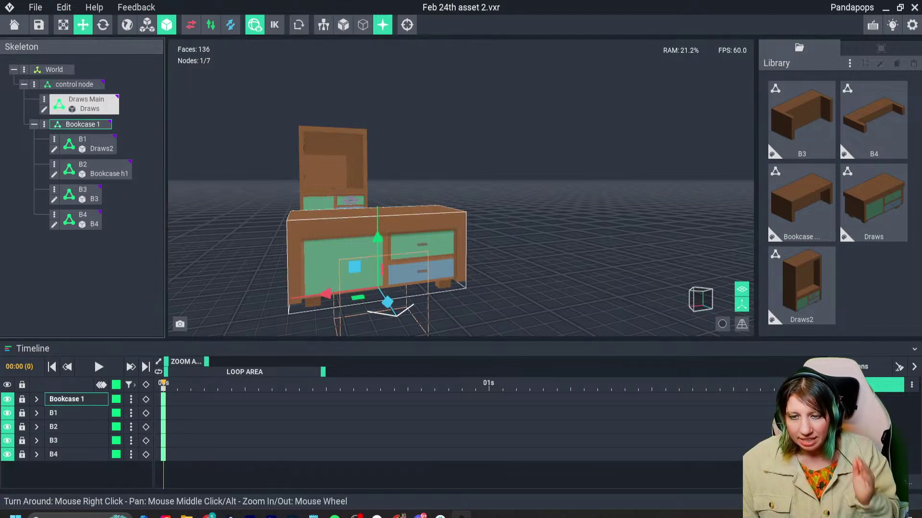
click(336, 168)
drag(281, 220, 497, 211)
drag(565, 213, 763, 278)
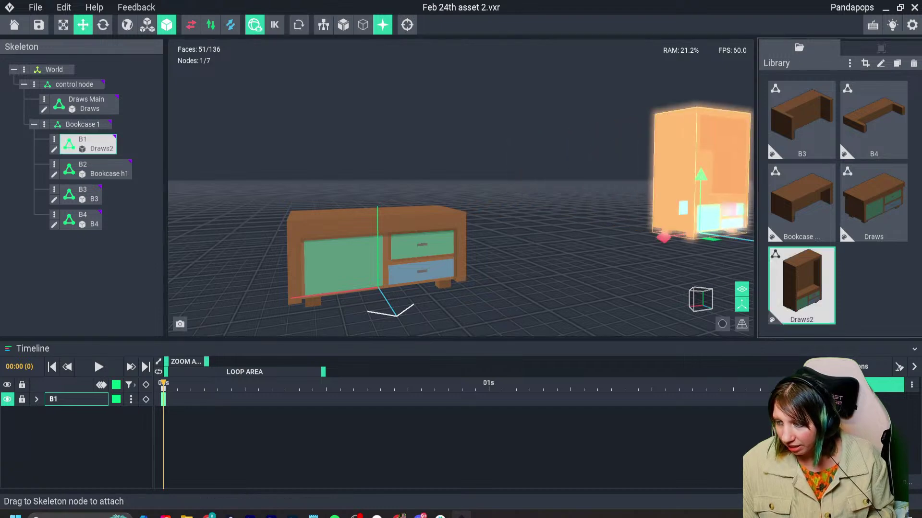
drag(660, 237, 674, 236)
click(552, 192)
Delete the B1 bookcase node from the Bookcase 1 group in the skeleton.
right_drag(365, 216, 269, 225)
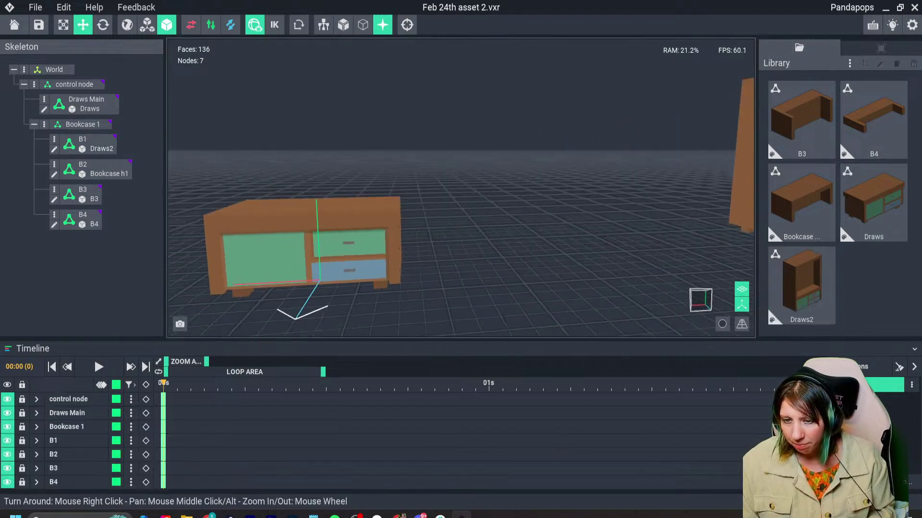
scroll(269, 226, down, 2)
click(691, 207)
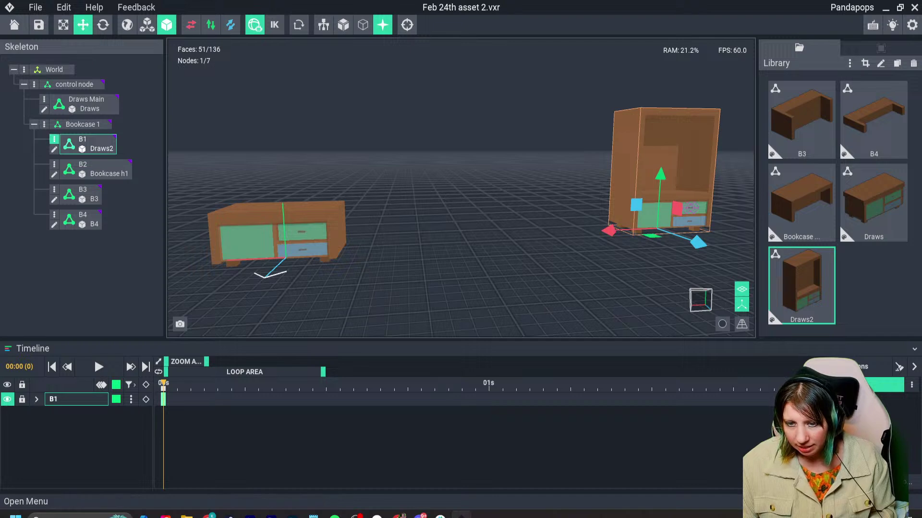
click(54, 141)
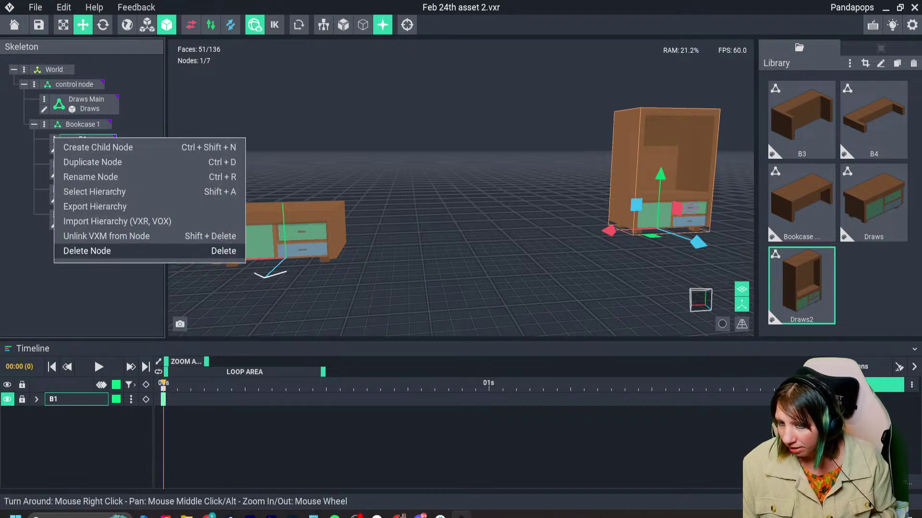
click(86, 250)
right_drag(365, 216, 417, 235)
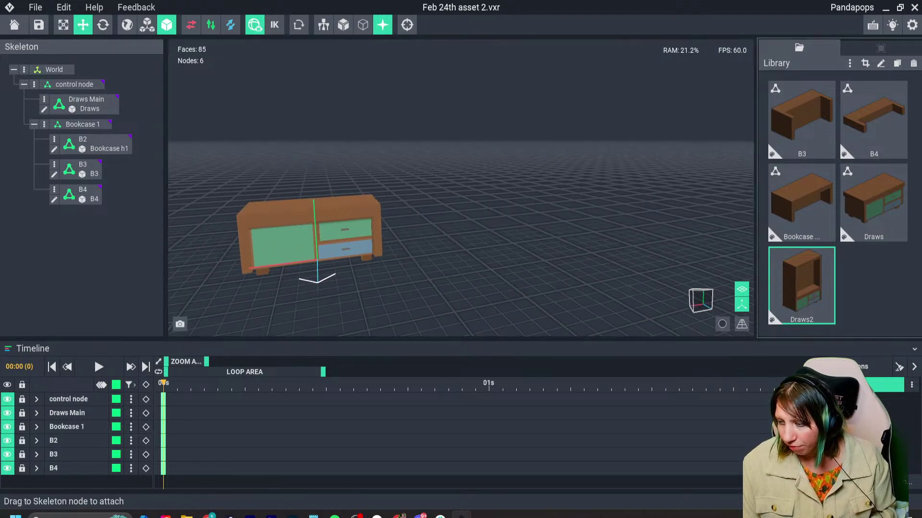
Open the Bookcase h1 library model for editing and view it from the front.
right_drag(320, 259, 338, 253)
scroll(338, 253, up, 3)
scroll(341, 248, down, 2)
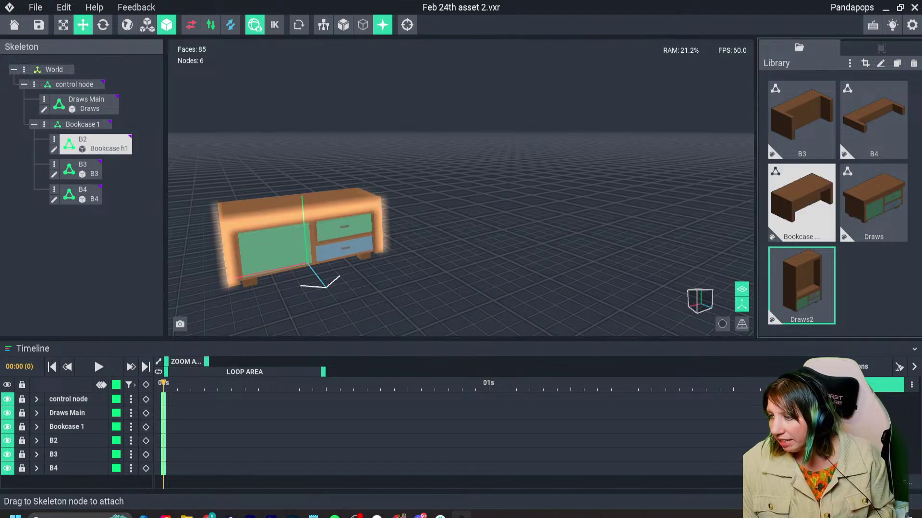
double_click(787, 201)
right_drag(380, 264, 480, 298)
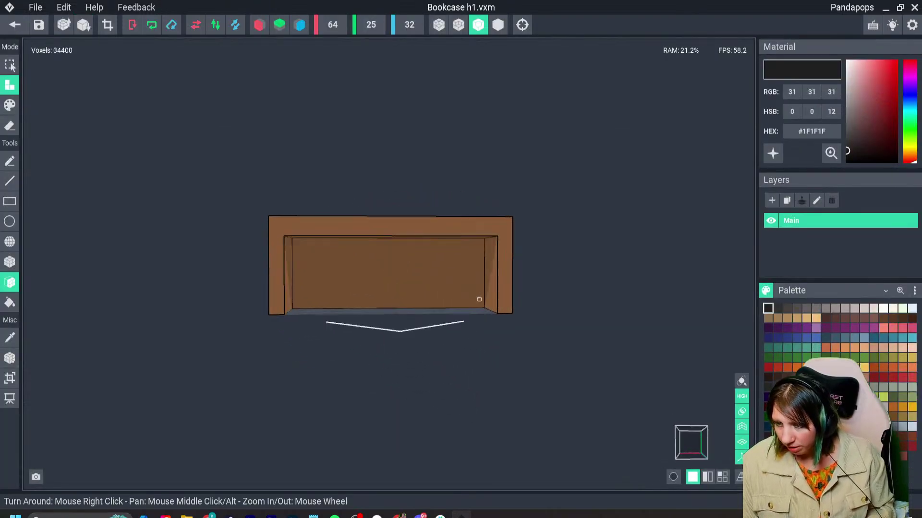
Build a one-voxel-thick shelf, 56 by 12 voxels, across the bookcase's open bottom in the sampled wood brown #8F613B.
scroll(479, 298, up, 3)
key(i)
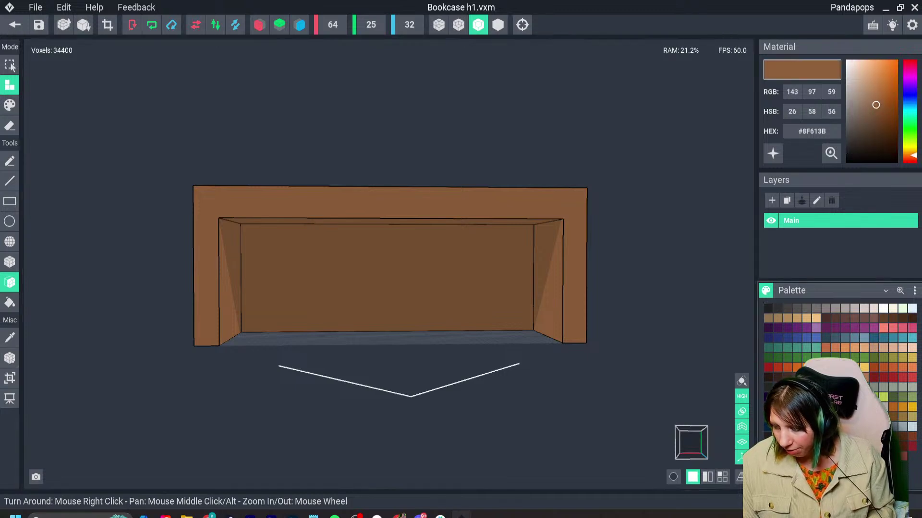
right_drag(251, 269, 251, 293)
scroll(252, 288, up, 2)
click(10, 261)
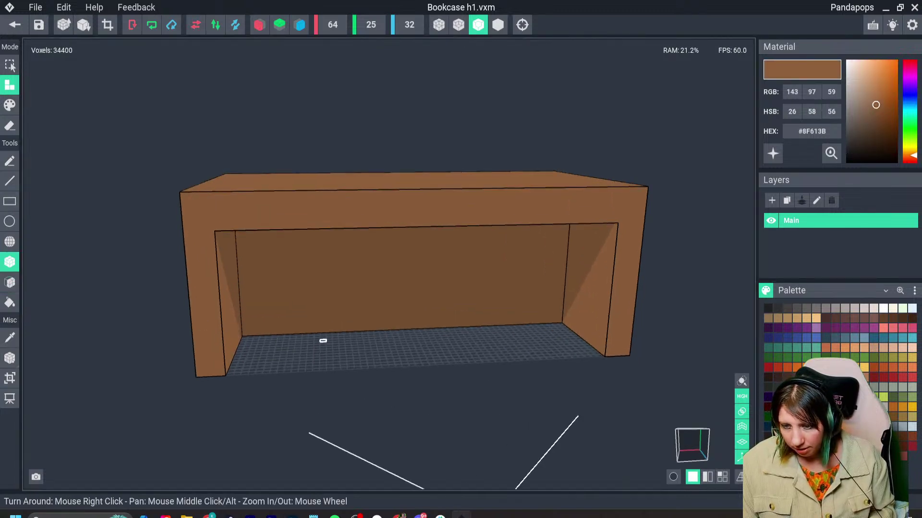
drag(245, 337, 590, 348)
scroll(344, 382, up, 5)
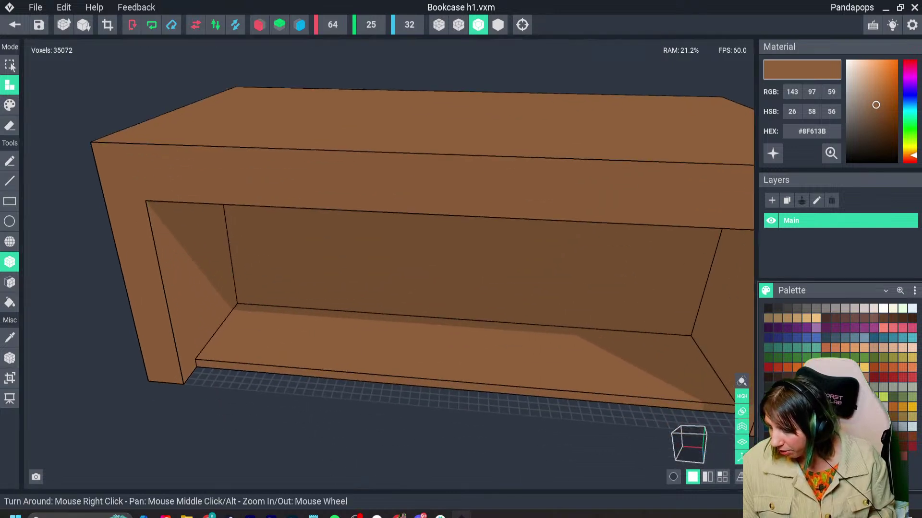
Repaint the new shelf board in the darker brown #815430.
click(10, 282)
click(9, 105)
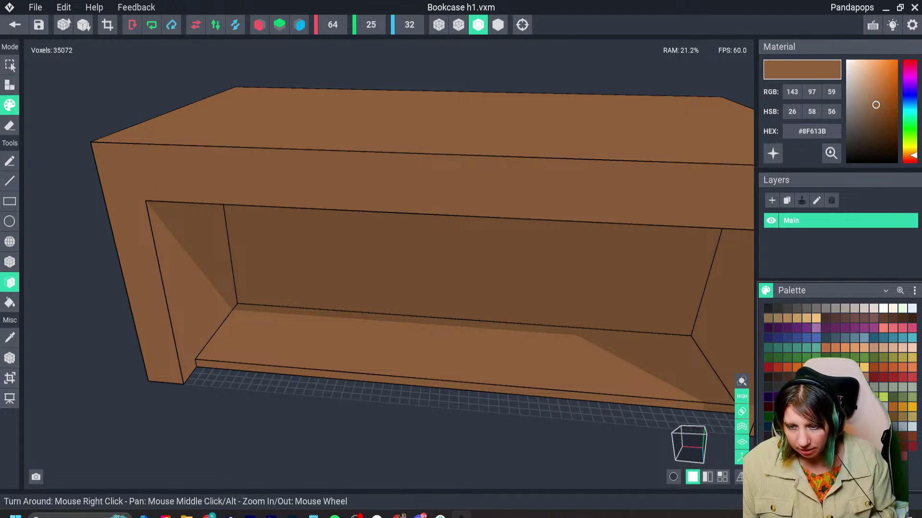
drag(875, 105, 878, 110)
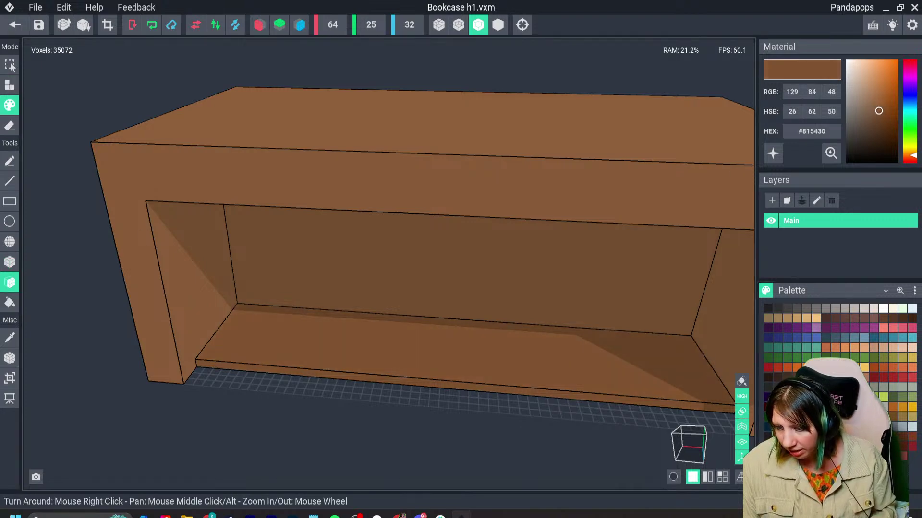
right_drag(497, 319, 475, 368)
scroll(474, 353, down, 3)
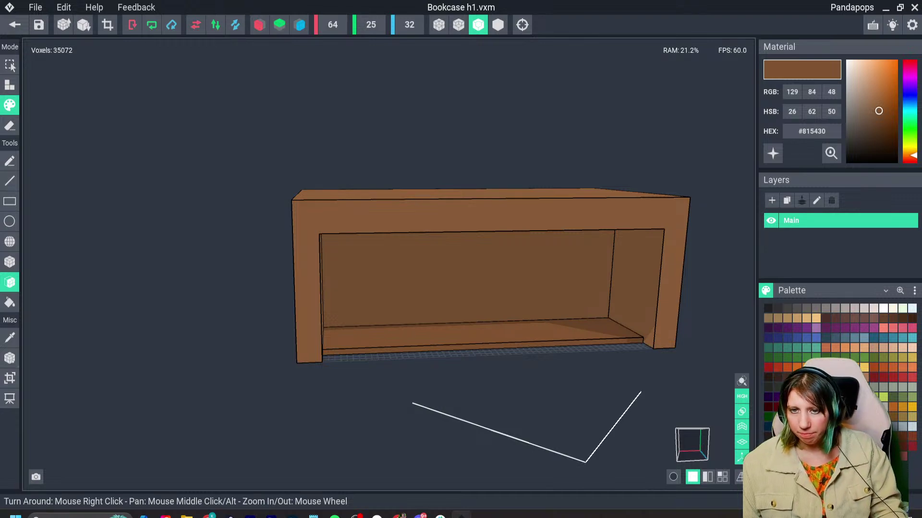
click(14, 25)
click(567, 193)
right_drag(363, 313, 356, 320)
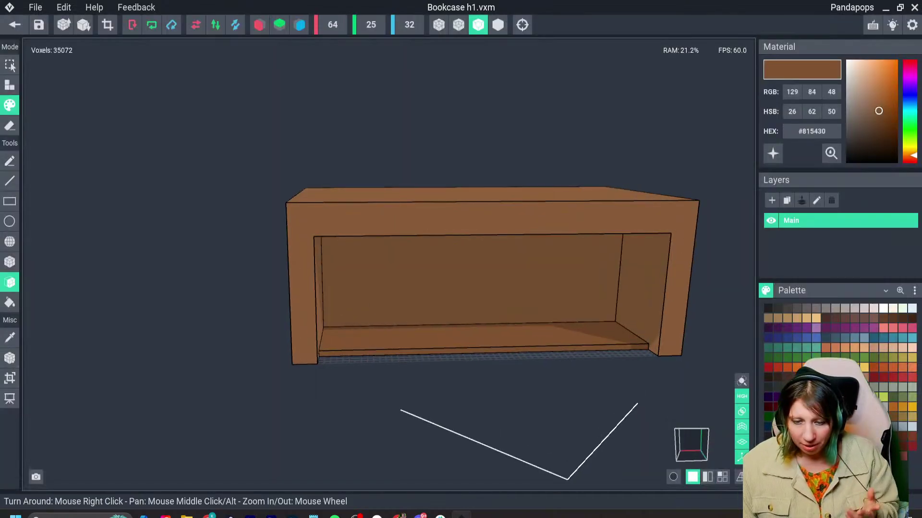
Erase the connected bookcase shell around the shelf with the fill tool, keeping only the darker shelf board.
click(10, 303)
click(10, 125)
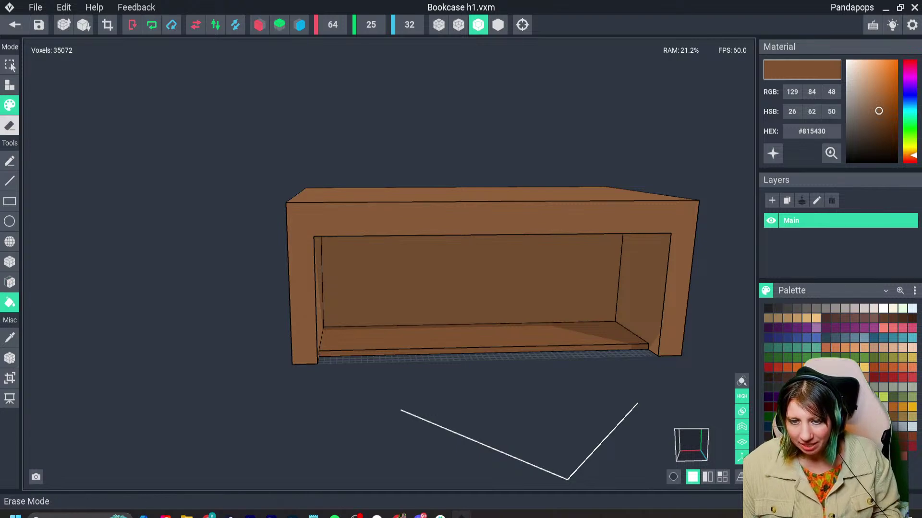
click(9, 125)
click(353, 262)
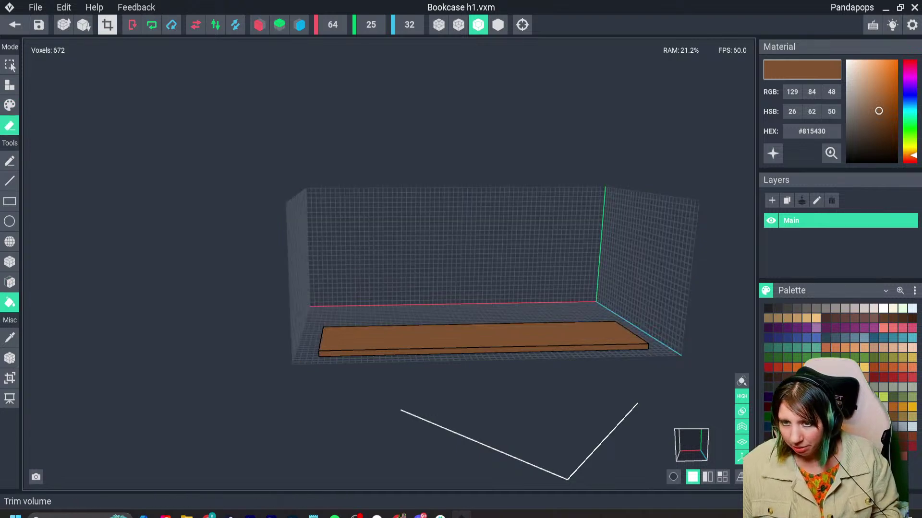
click(84, 24)
right_drag(326, 305, 370, 329)
click(107, 24)
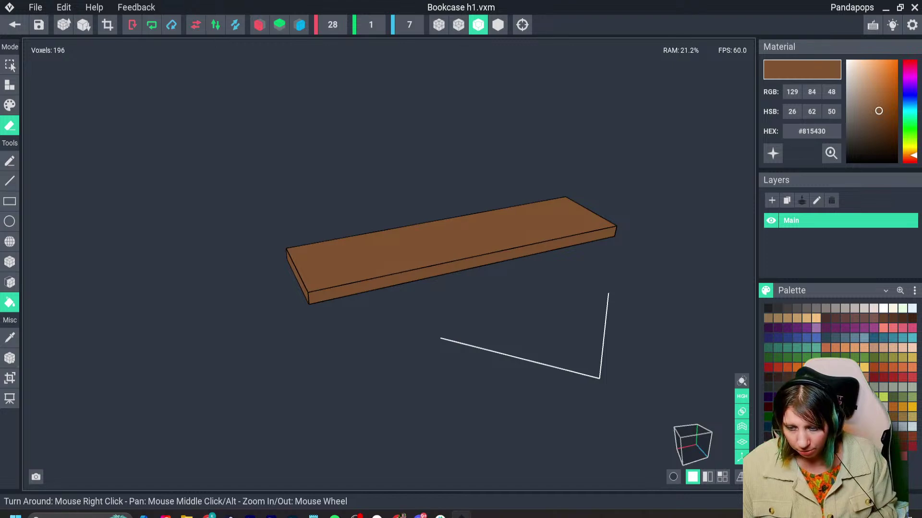
key(ctrl+z)
key(ctrl+z)
Trim the volume to the shelf board, save the model and return to the project.
click(108, 24)
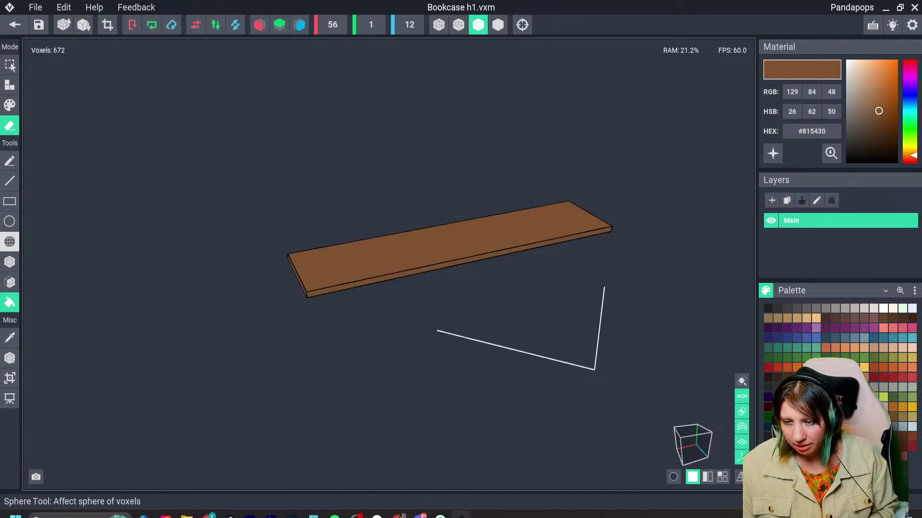
click(9, 358)
click(458, 246)
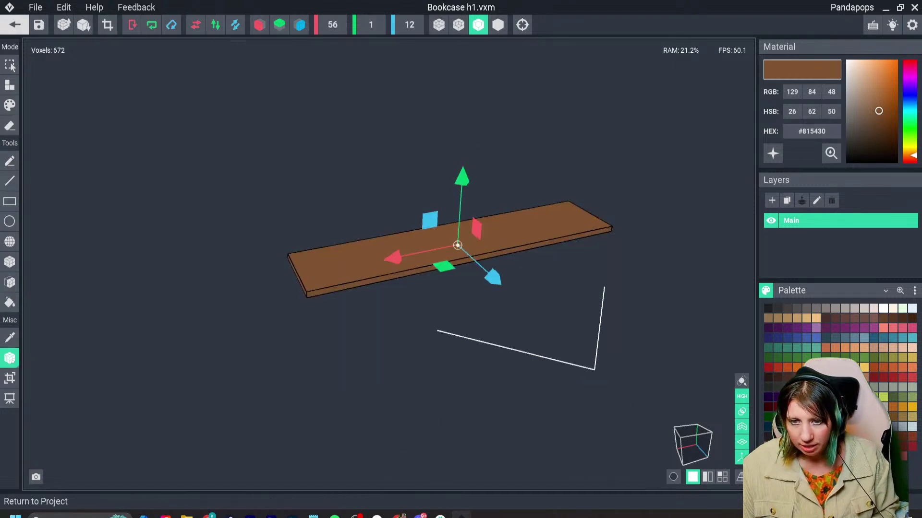
click(14, 24)
click(360, 189)
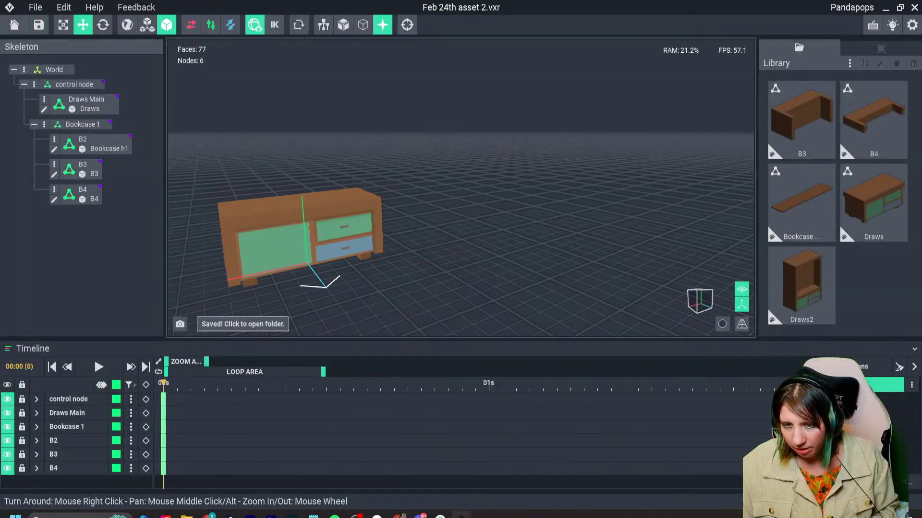
Add a node named Shelf 1 under the Bookcase 1 group and attach the Bookcase h1 library model to it.
click(44, 124)
click(72, 134)
text(s)
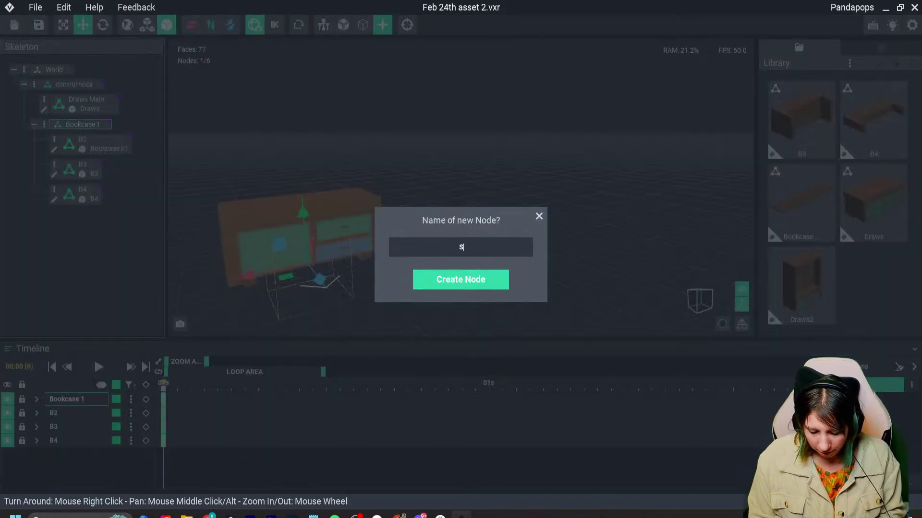
text(helf)
key(Return)
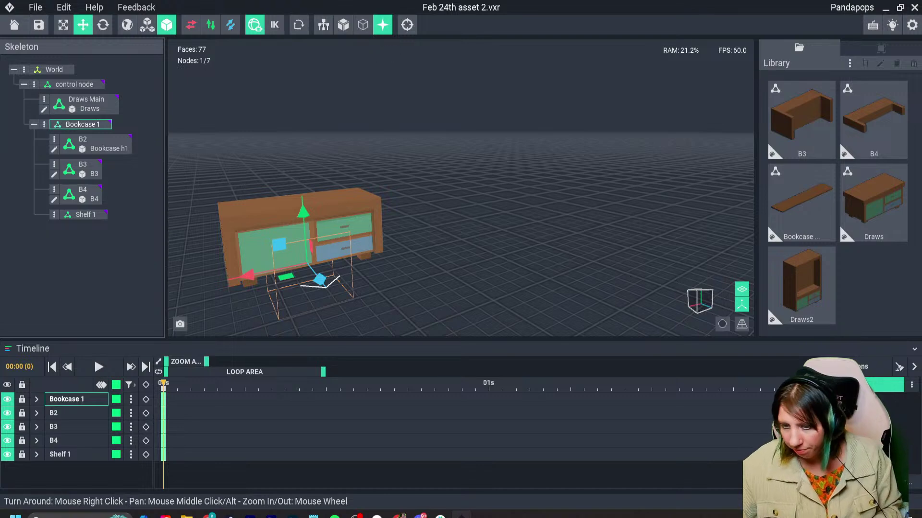
drag(801, 204, 91, 219)
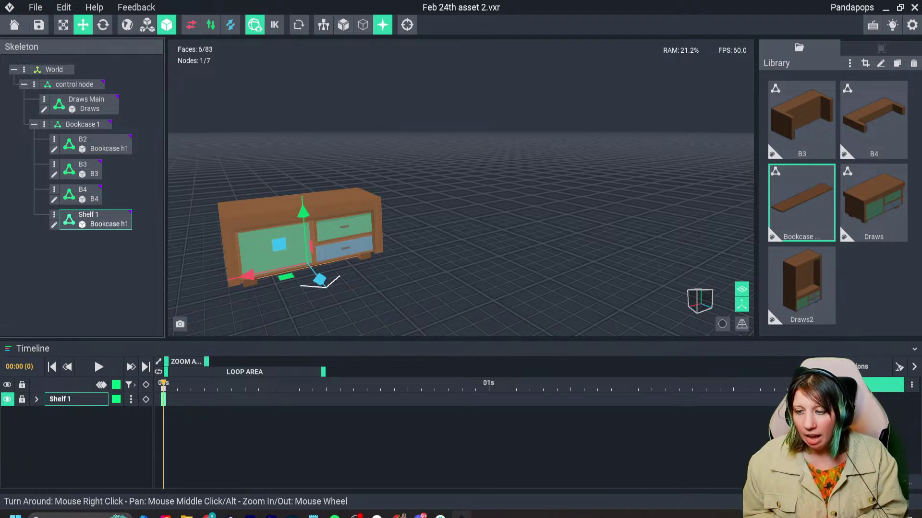
key(Escape)
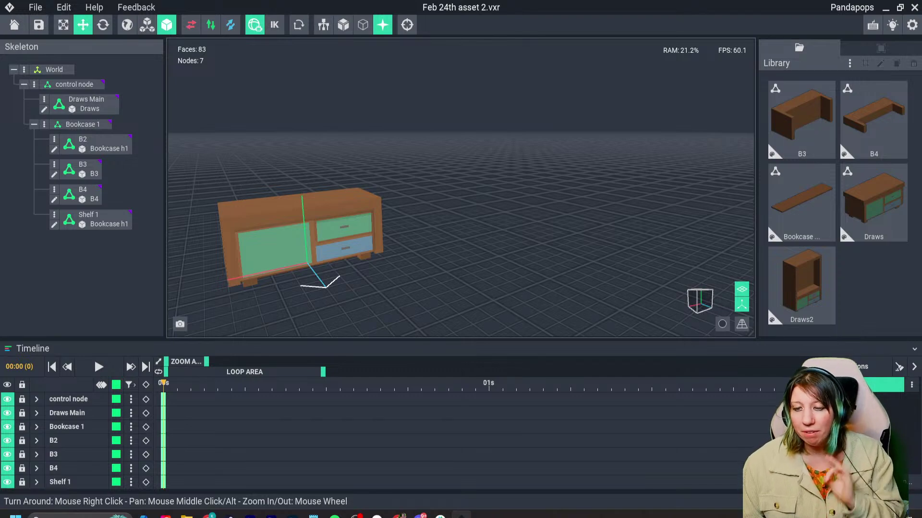
Inspect the drawer unit and the B2 node, and check the Draws2 library model in the editor.
right_drag(338, 253, 338, 252)
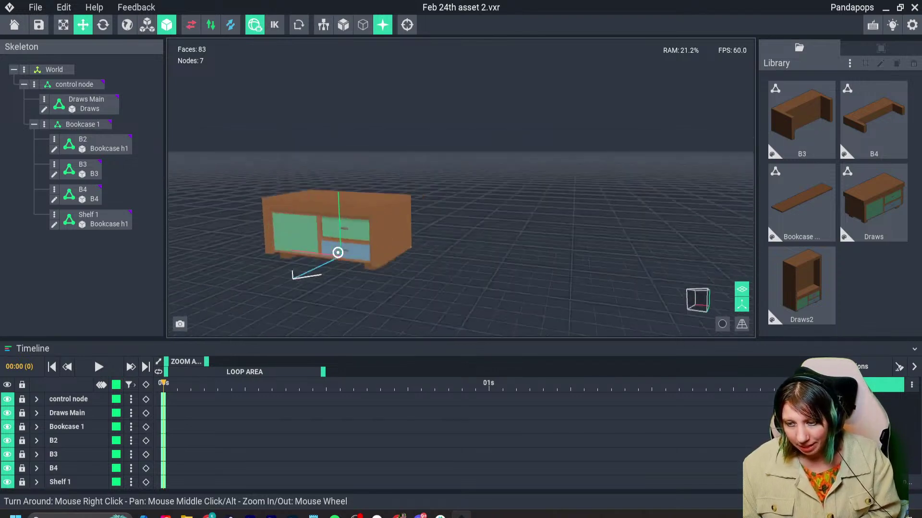
scroll(338, 252, up, 4)
click(96, 144)
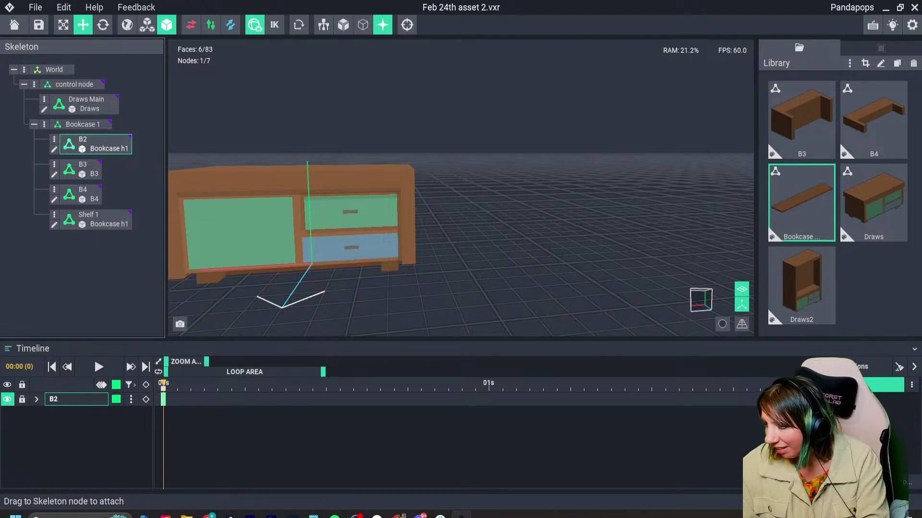
double_click(801, 285)
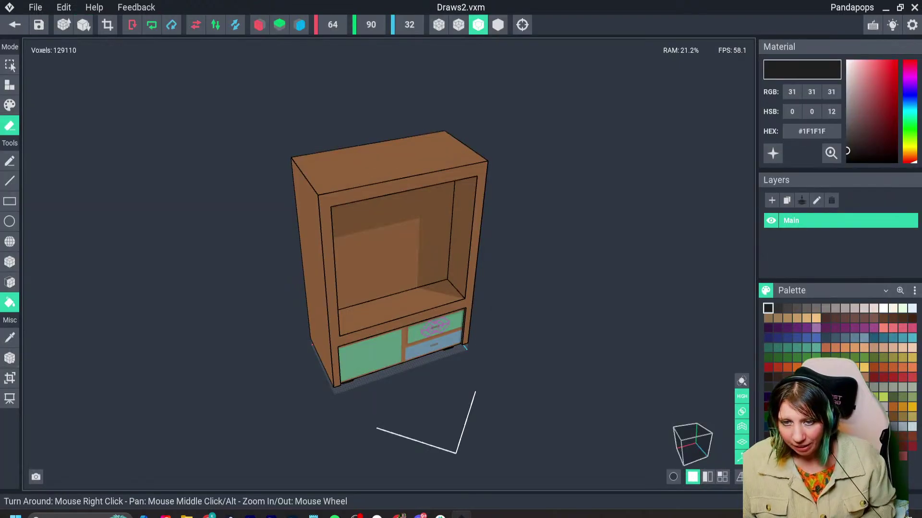
key(Escape)
key(Return)
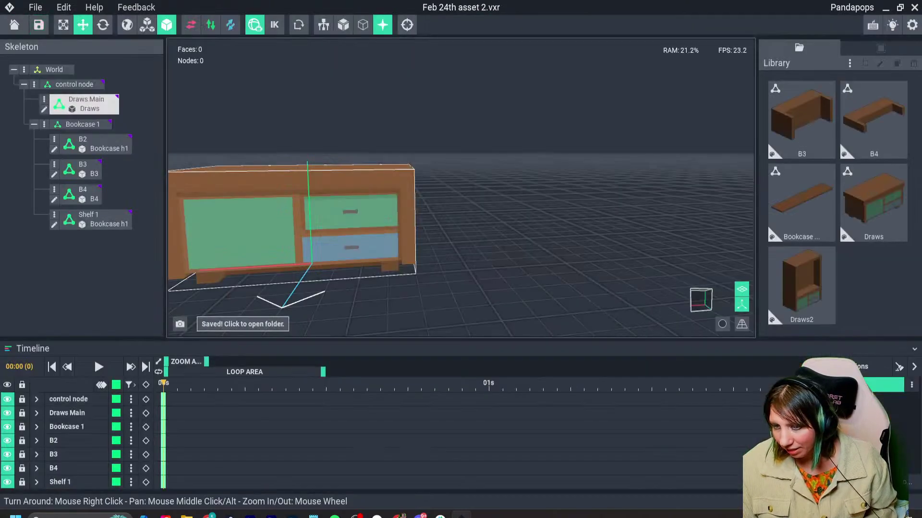
Clone the Draws2 library model under the name Btop.
click(801, 285)
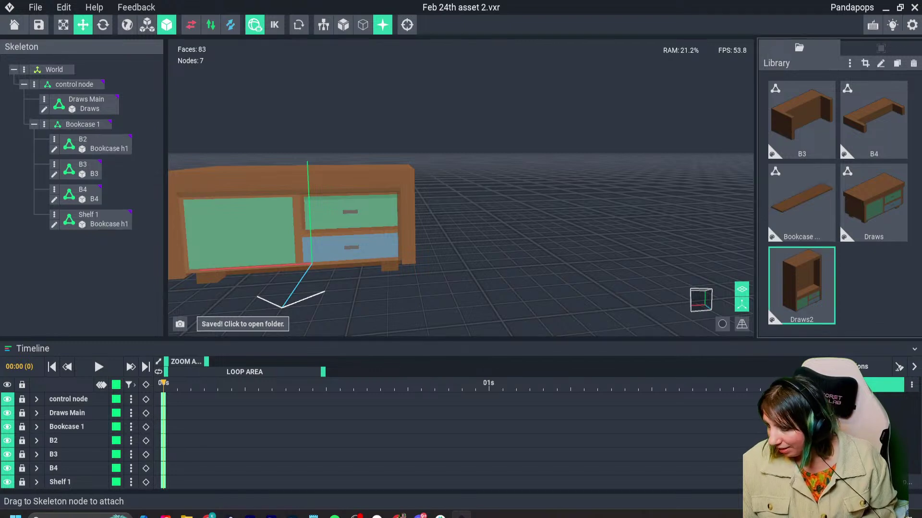
key(ctrl+d)
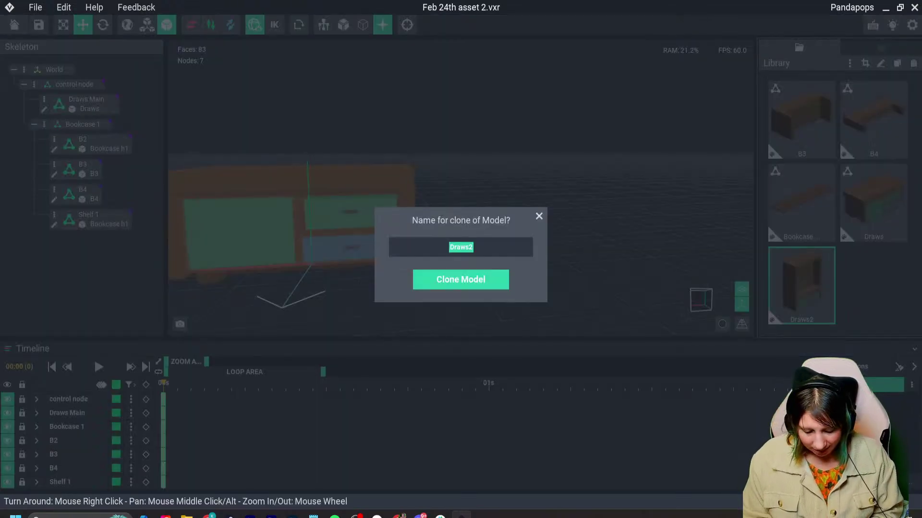
text(Btop)
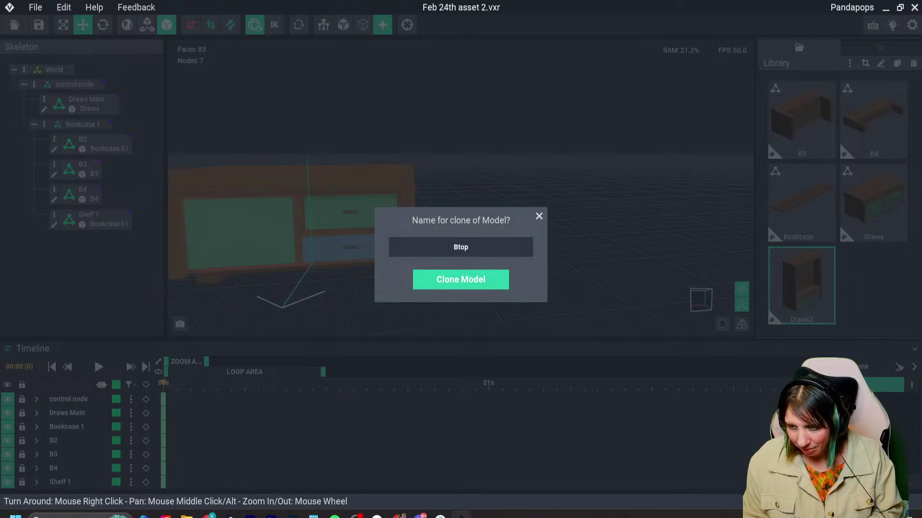
key(Return)
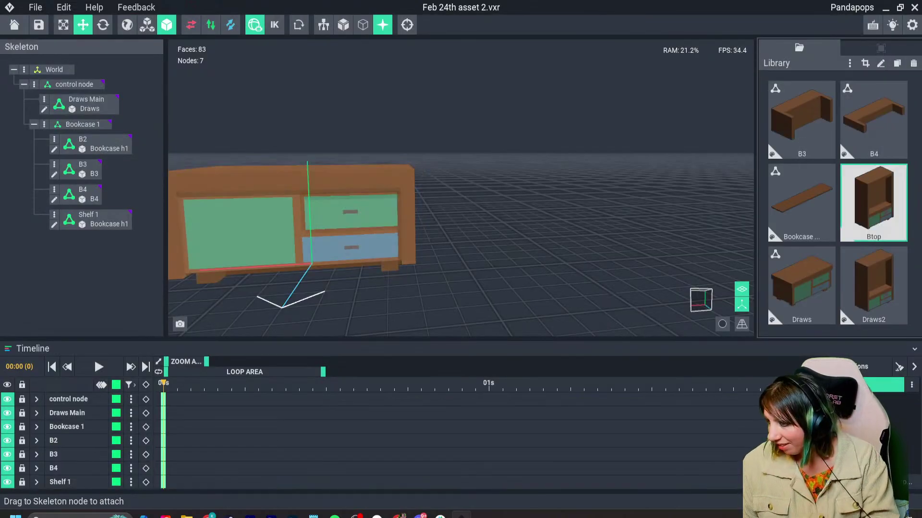
Open the Btop model and paint a vertical dark grey #423F3E marker line, about 25 voxels long, down from its back's top edge.
double_click(874, 203)
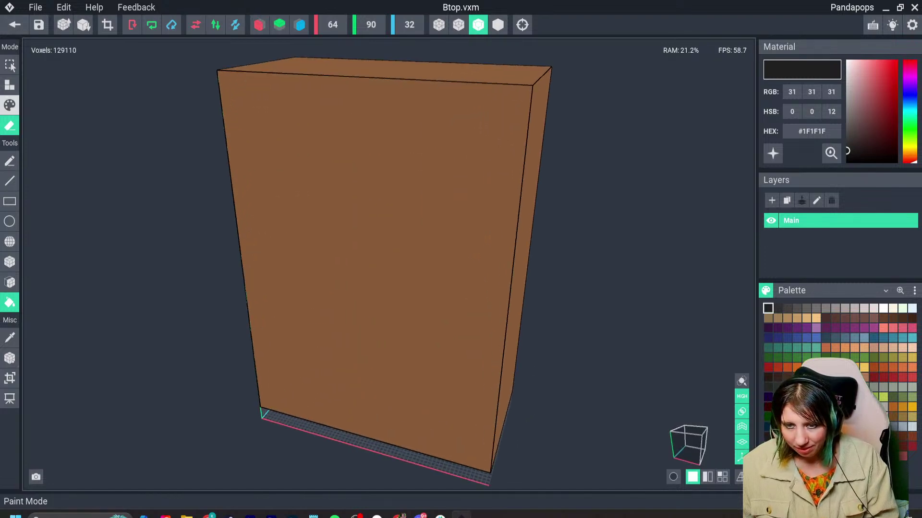
click(9, 105)
click(10, 181)
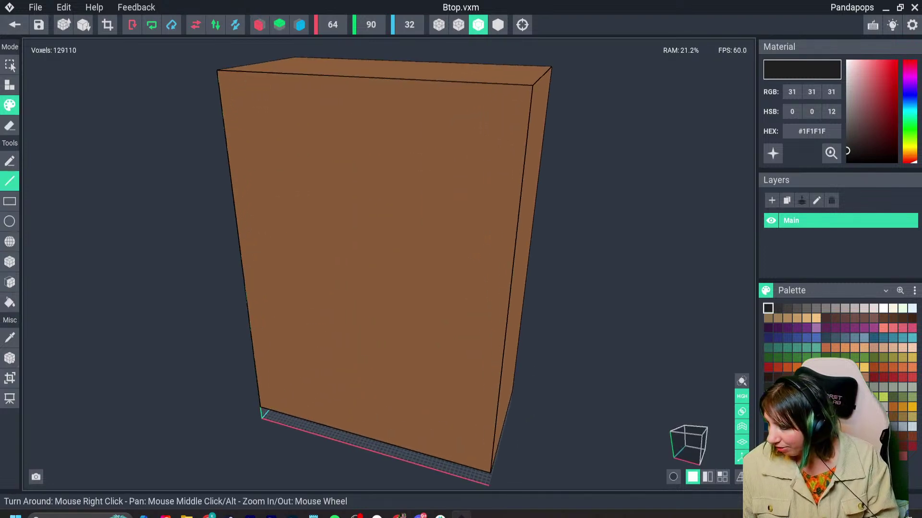
click(787, 308)
drag(470, 85, 464, 208)
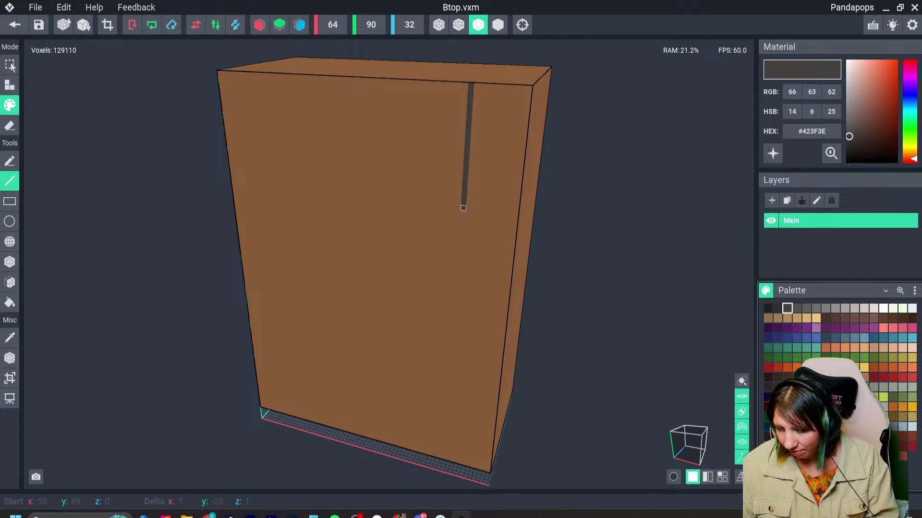
right_drag(462, 218, 378, 225)
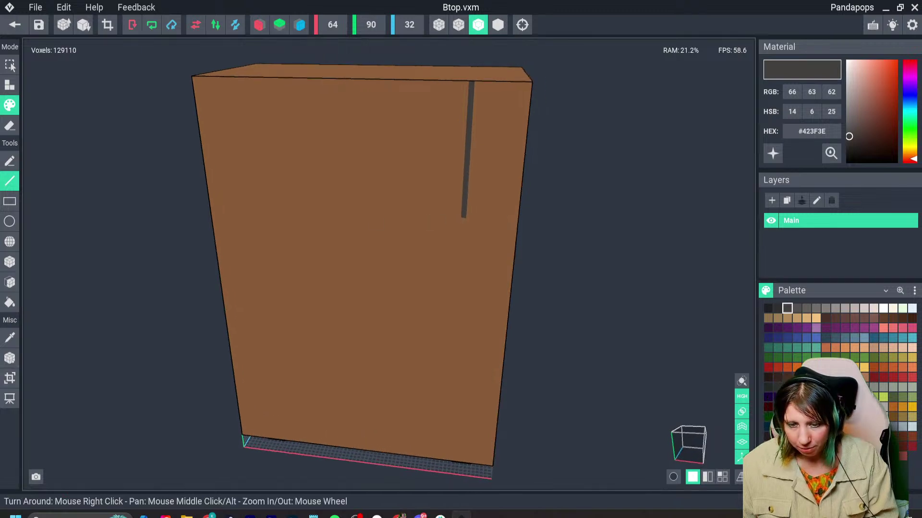
Crop the volume from below to the marker line's lower end, making it 25 voxels tall.
click(9, 378)
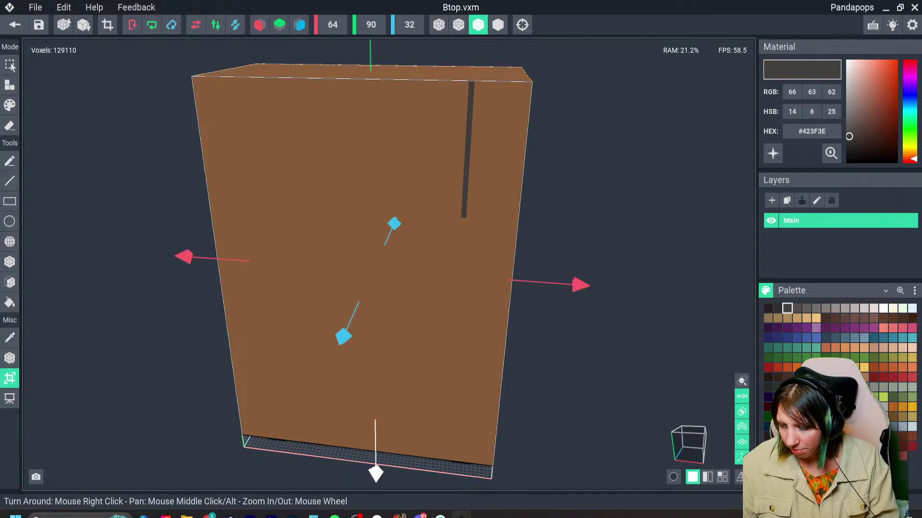
drag(376, 474, 373, 255)
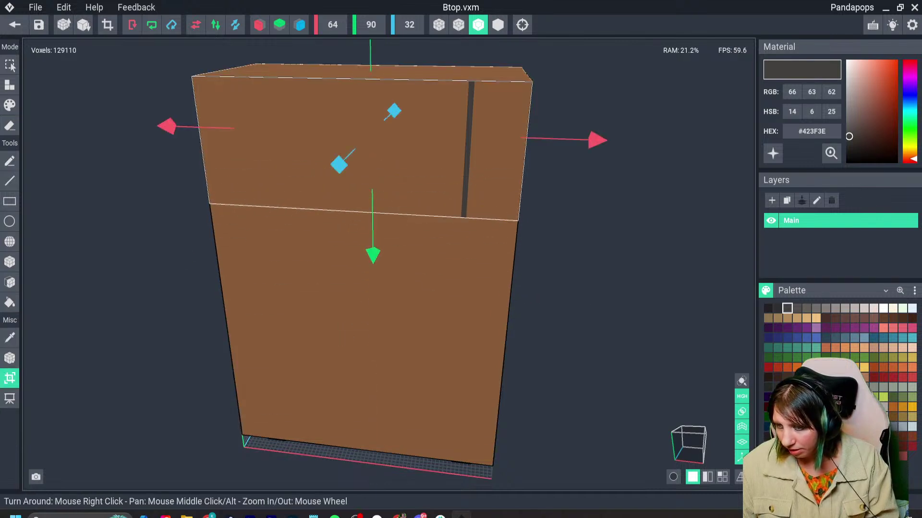
click(107, 24)
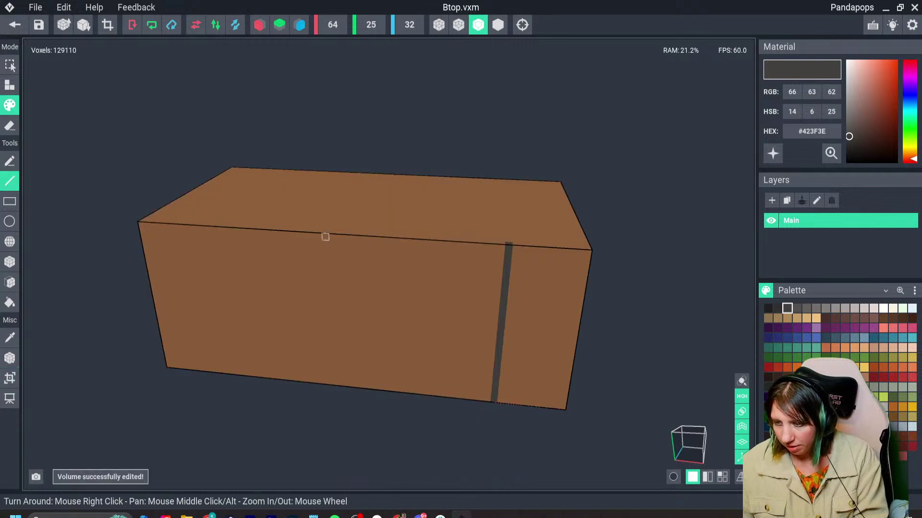
Paint over the dark grey marker line on the back of the Btop model with the sampled brown #8F613B.
right_drag(326, 237, 425, 348)
key(i)
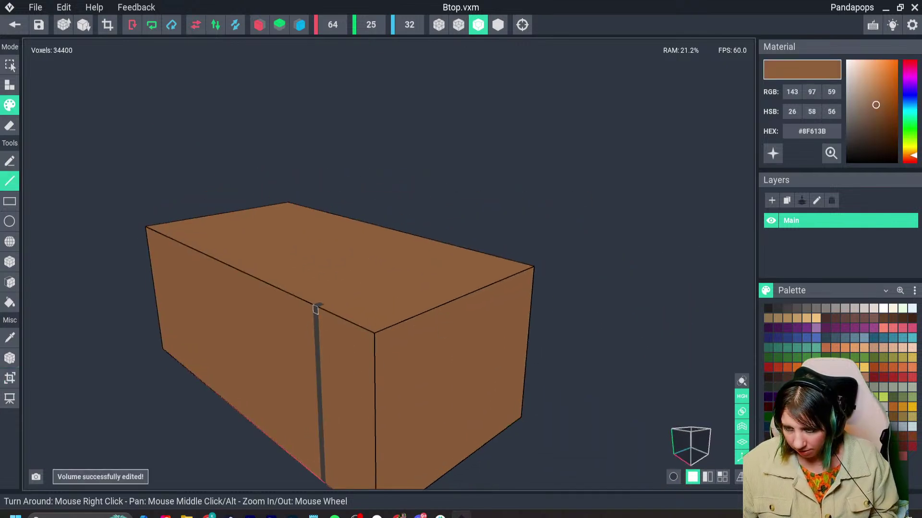
drag(315, 309, 325, 482)
scroll(396, 394, down, 2)
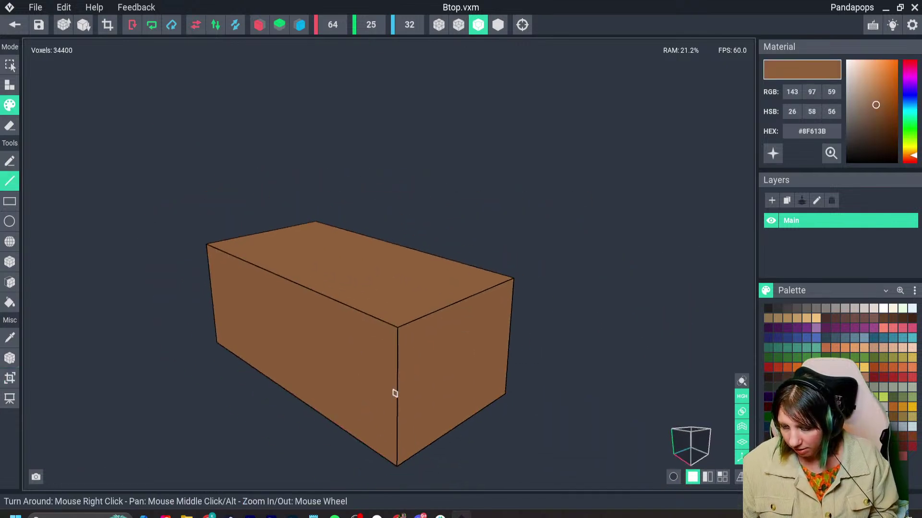
right_drag(395, 393, 428, 399)
scroll(427, 399, down, 2)
Save and close the Btop model, and attach it to the B2 node in place of the current model.
click(15, 24)
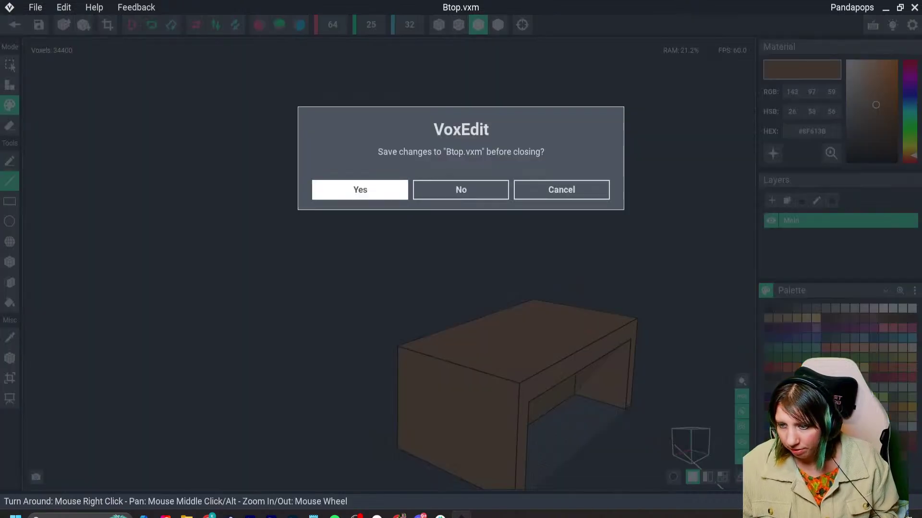
click(359, 190)
click(95, 144)
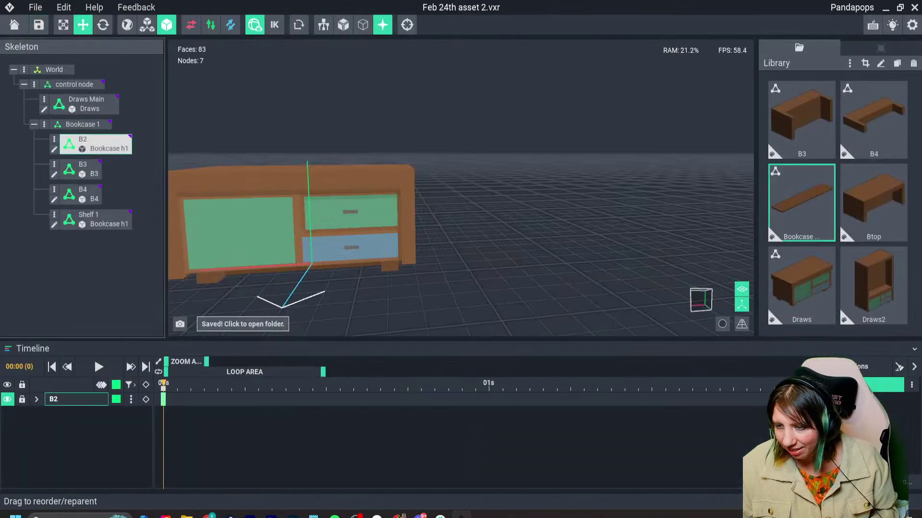
drag(873, 202, 96, 147)
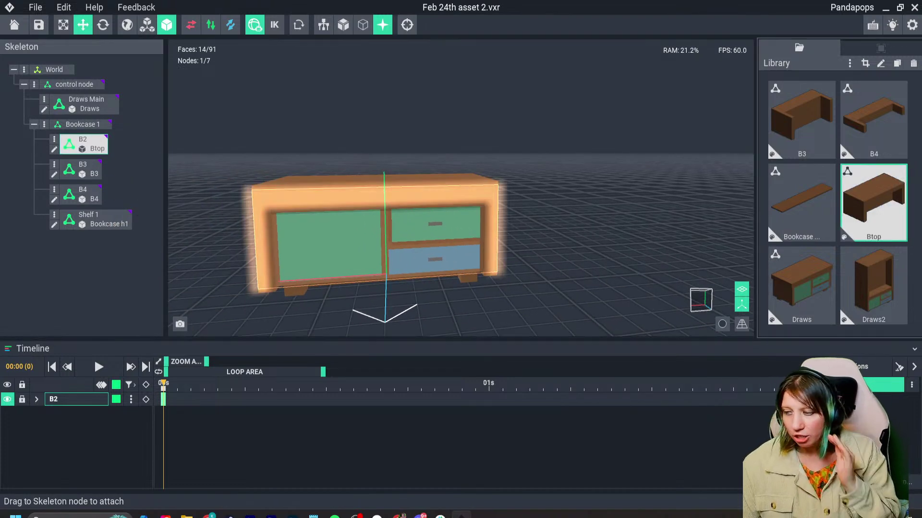
Clone the Btop library model under the name Bookcase top.
key(ctrl+d)
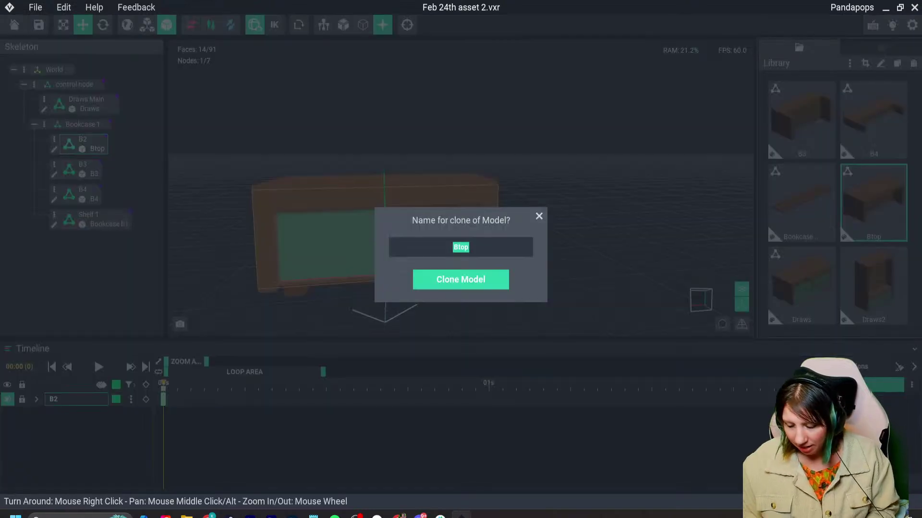
text(b)
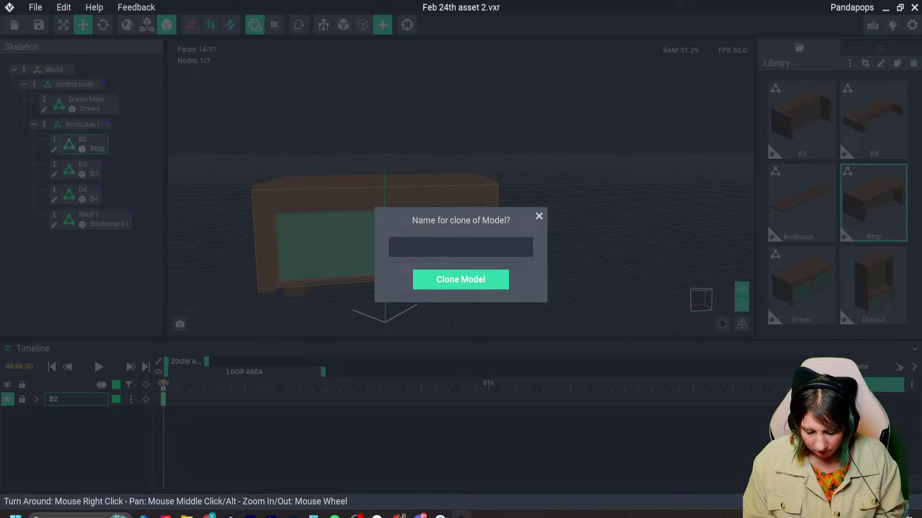
text(ookcase top)
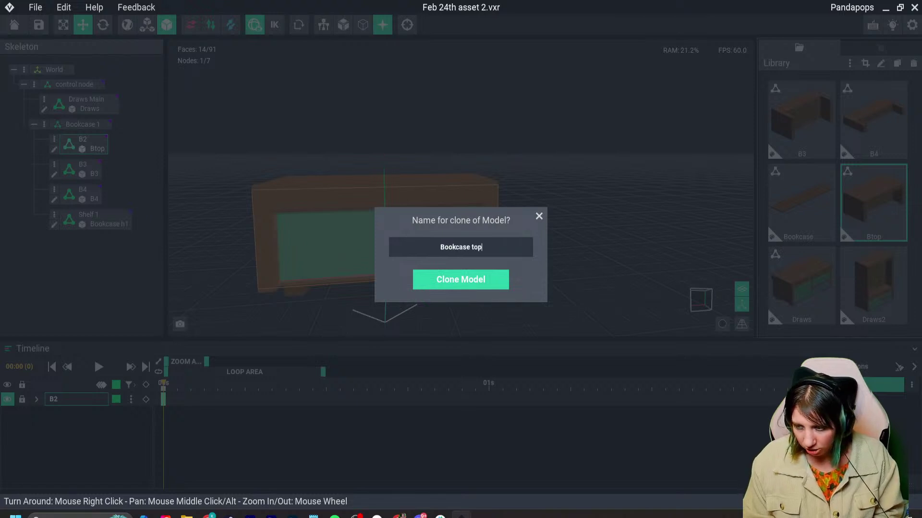
key(Return)
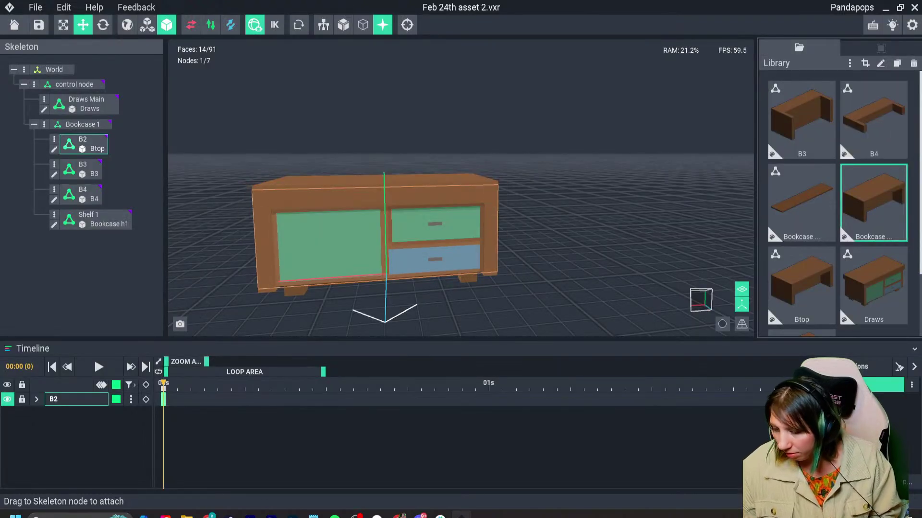
Open the Bookcase top model and erase the sides and back by whole faces from below, leaving only the top slab.
double_click(872, 203)
right_drag(413, 275, 374, 257)
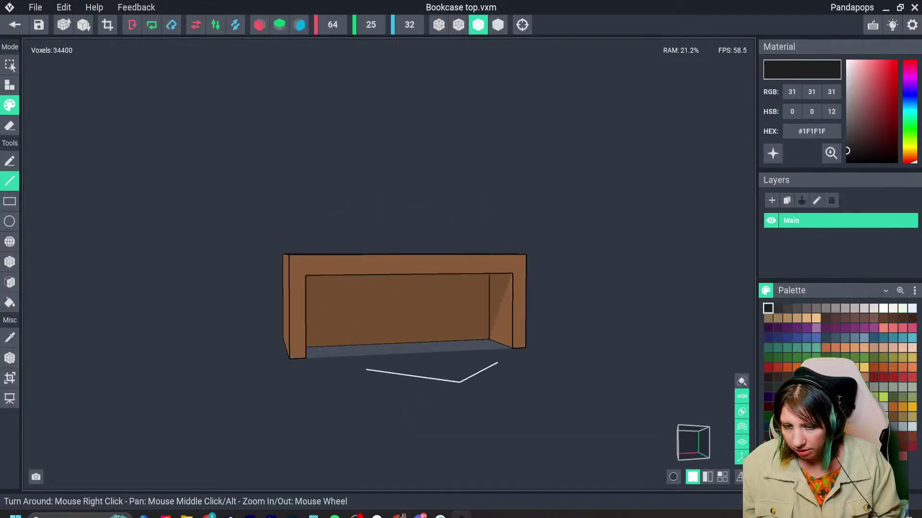
click(9, 281)
click(10, 126)
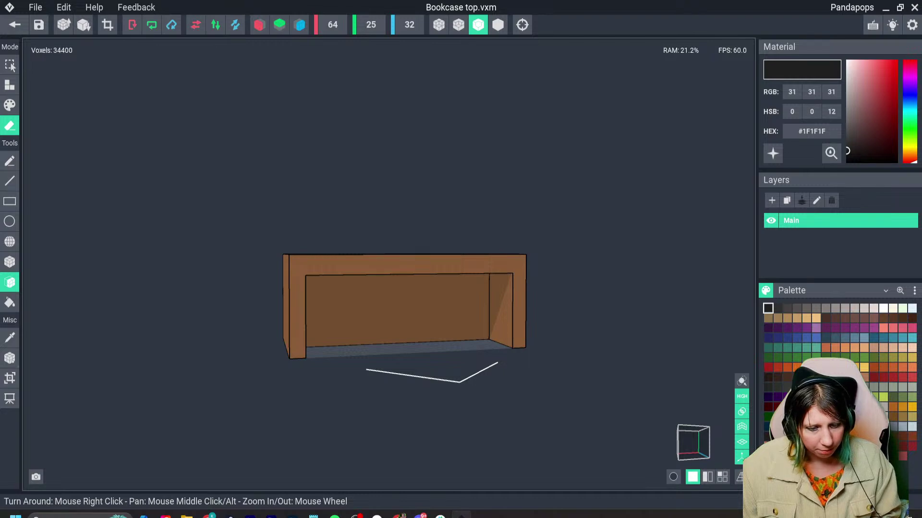
right_drag(313, 297, 302, 336)
click(300, 337)
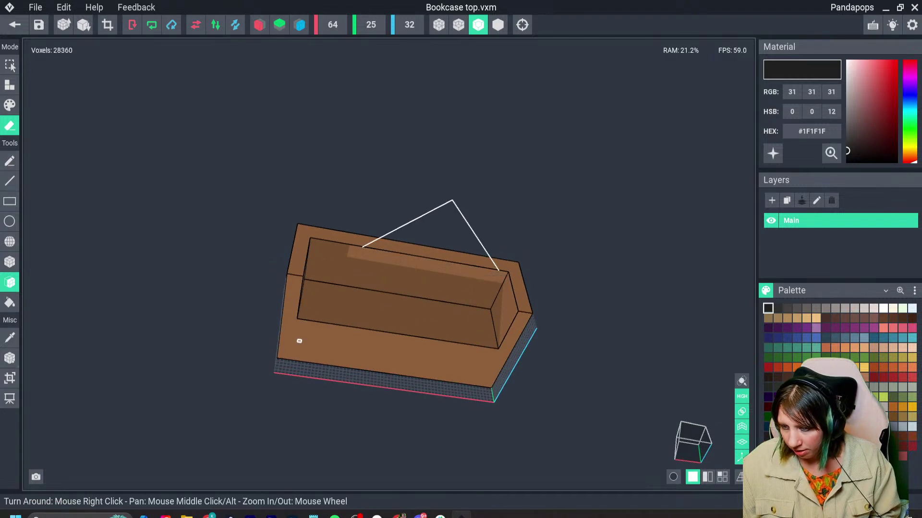
click(301, 326)
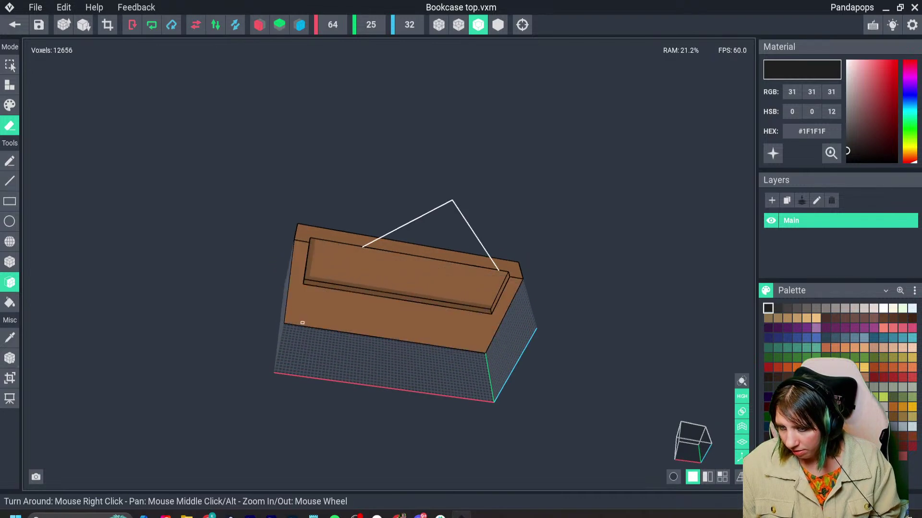
click(304, 311)
right_drag(305, 320, 320, 230)
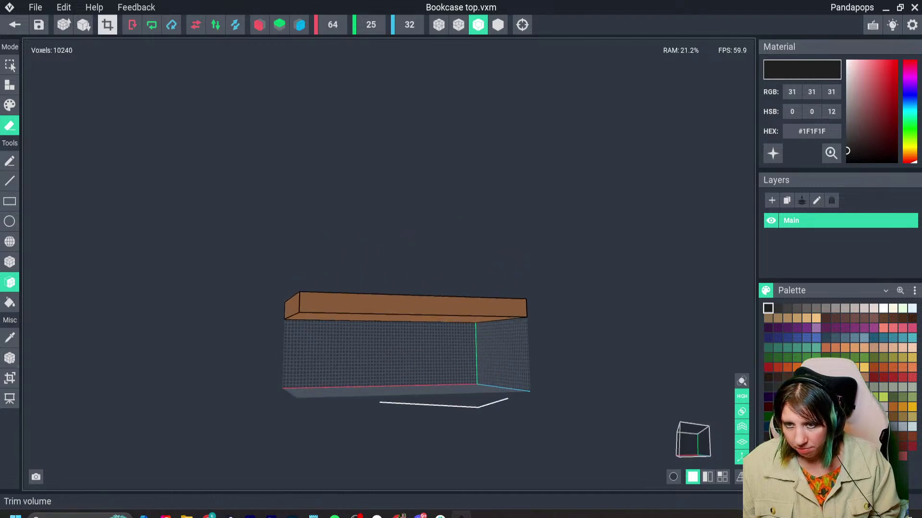
Trim the volume to the slab and reset its pivot to the bottom centre, saving the Bookcase top model on closing.
click(107, 25)
click(10, 358)
click(44, 366)
click(15, 25)
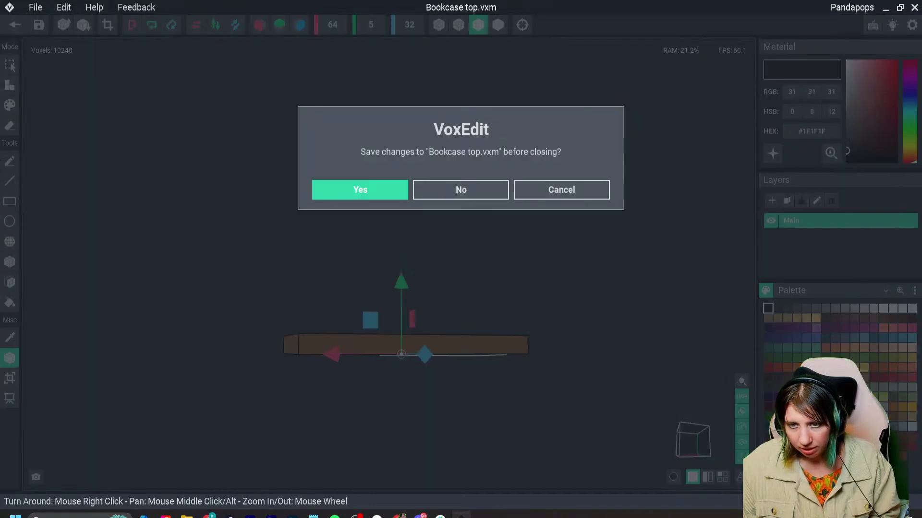
click(360, 190)
Create a child node named top under the Bookcase 1 node.
right_click(53, 124)
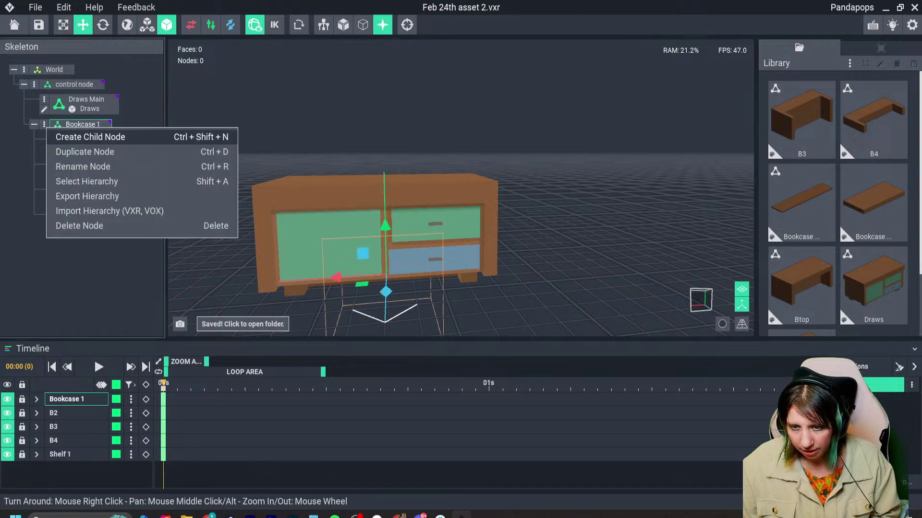
click(77, 135)
text(top)
key(Return)
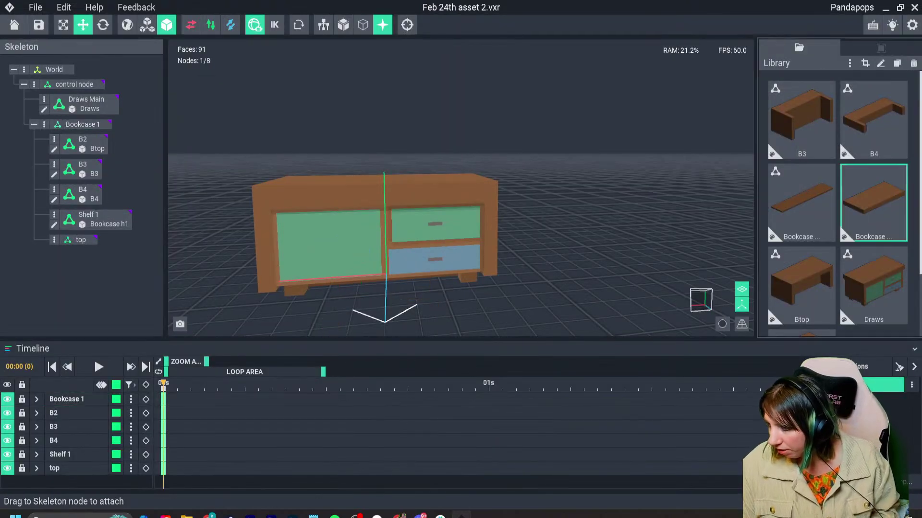
Attach the Bookcase top model to the top node and raise it 20 units vertically.
drag(873, 202, 81, 240)
drag(384, 223, 384, 162)
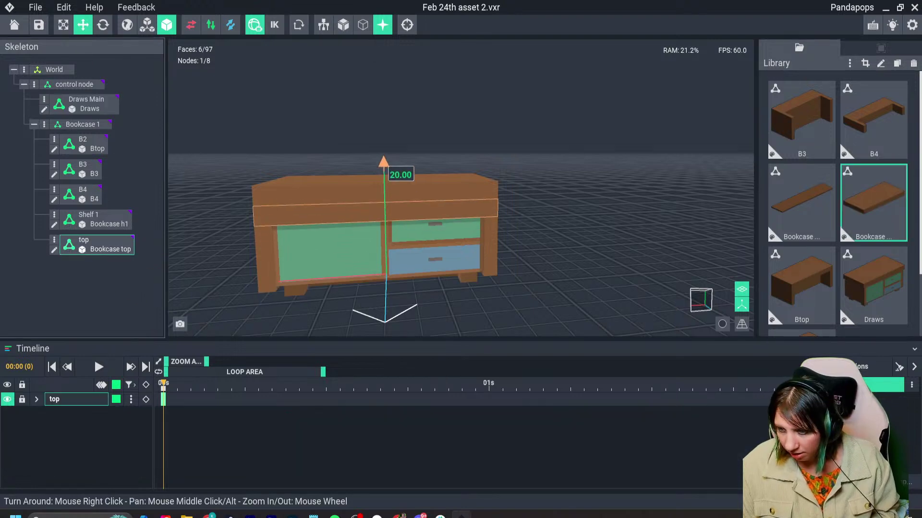
right_drag(461, 235, 382, 237)
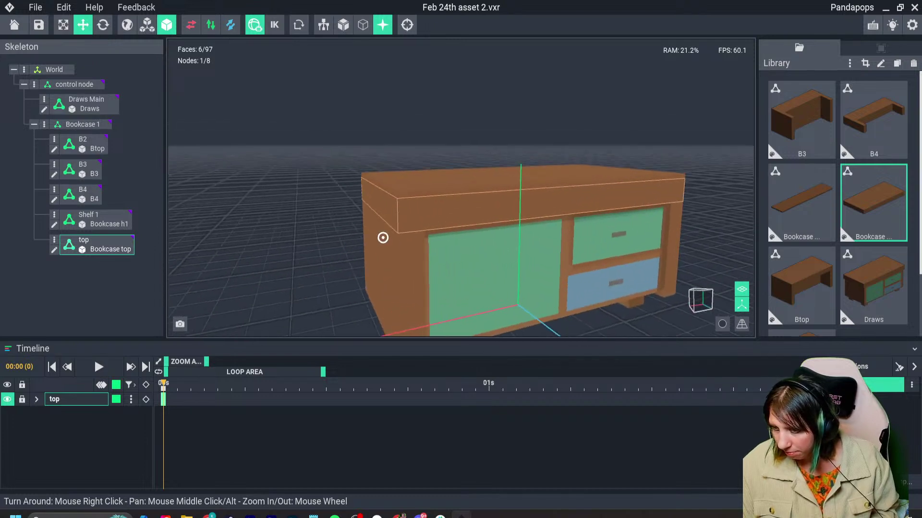
Open the Btop model and erase its top slab face by face, leaving only the back and side walls.
scroll(874, 284, down, 2)
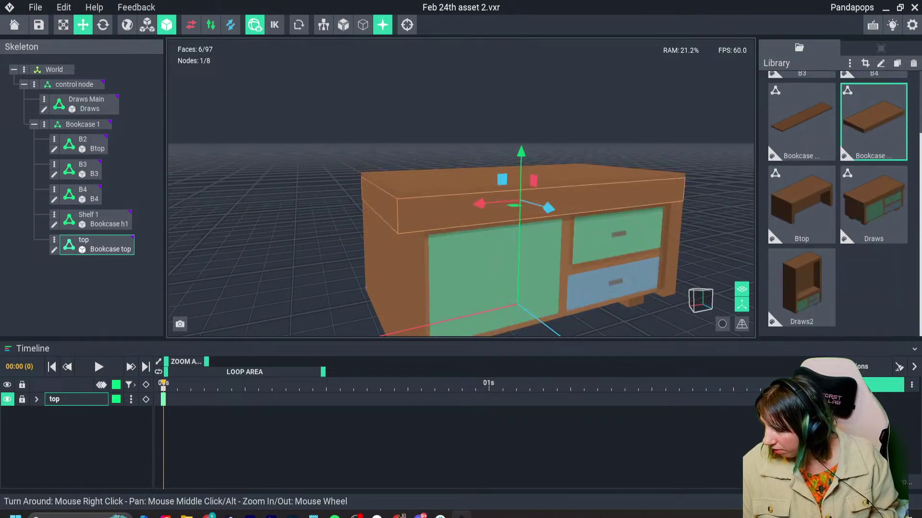
double_click(802, 204)
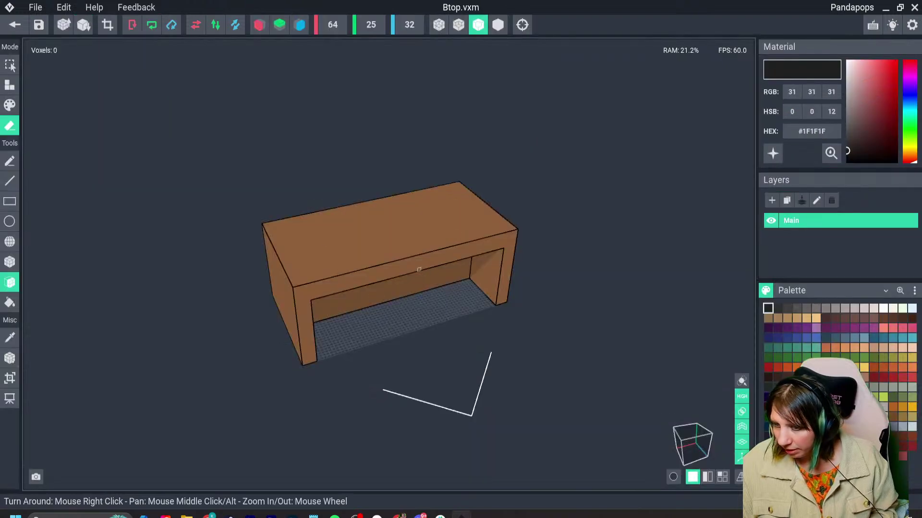
click(362, 245)
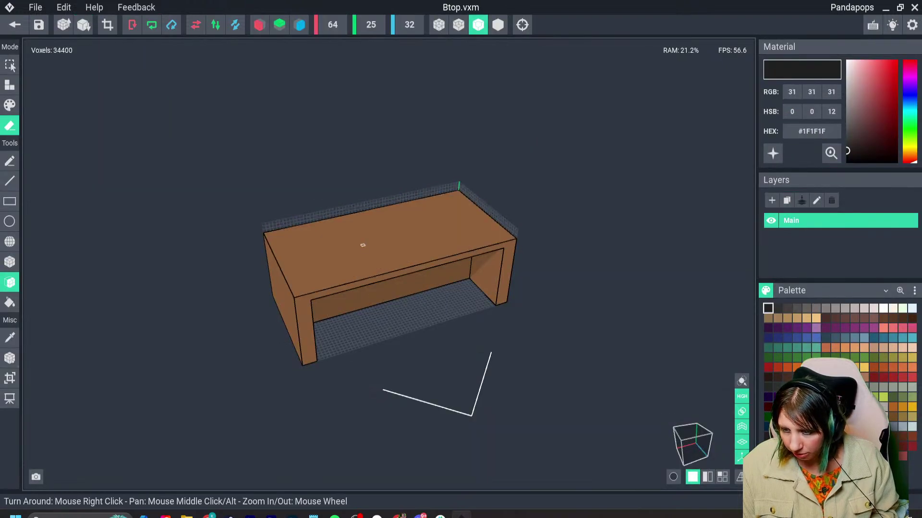
click(363, 246)
click(361, 247)
Trim the Btop volume to the remaining walls, save and close the model, and save the asset project.
click(14, 24)
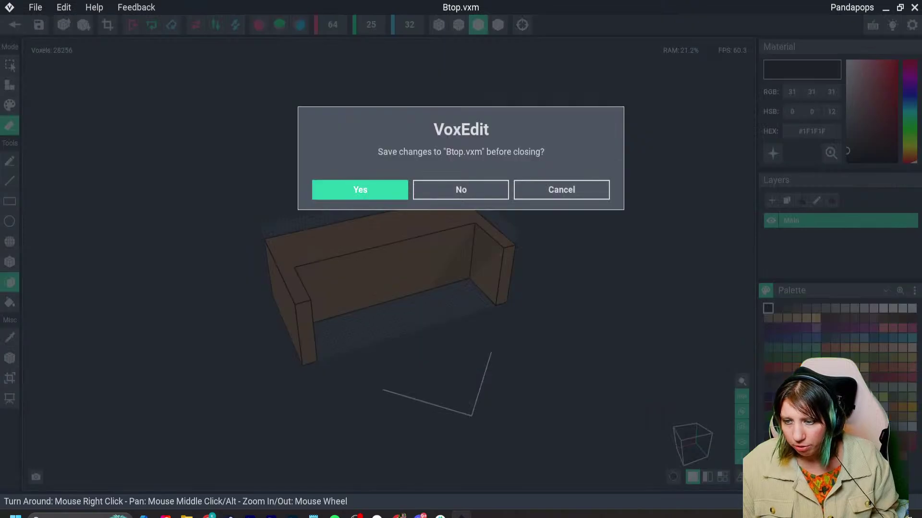
click(560, 189)
click(108, 24)
click(14, 25)
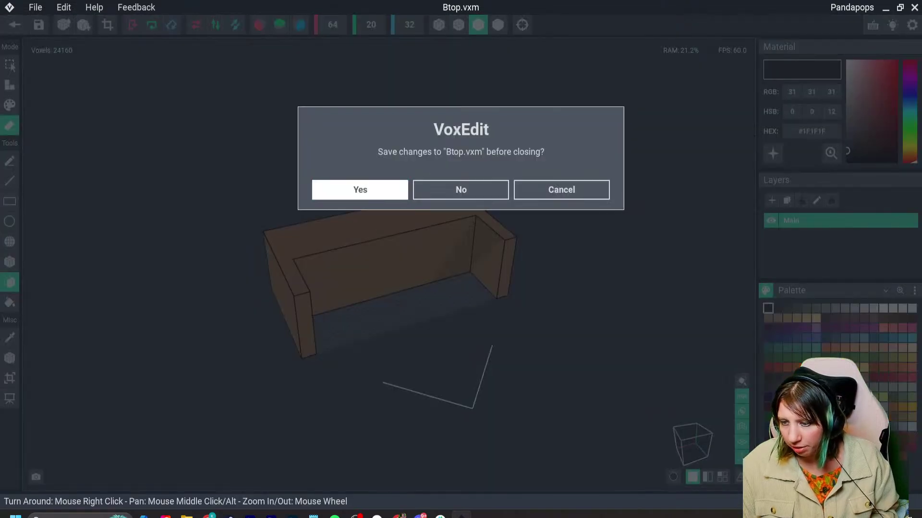
click(359, 190)
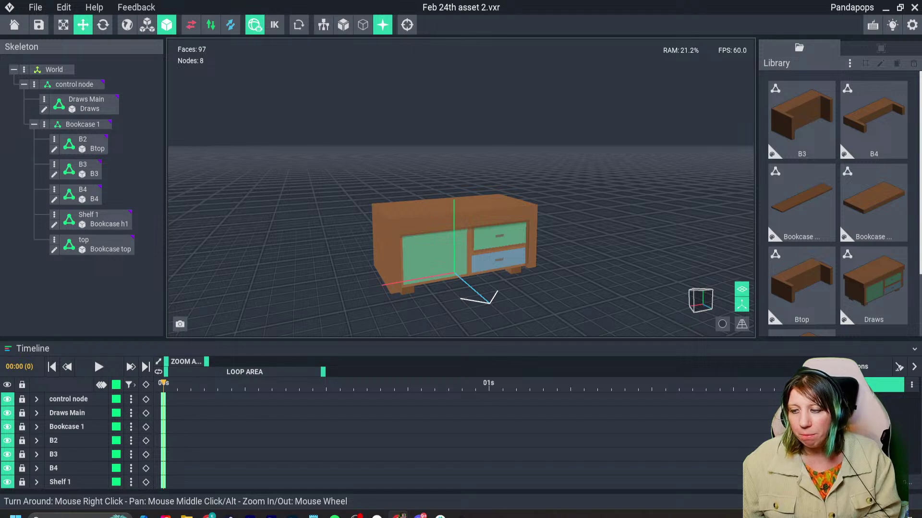
key(ctrl+s)
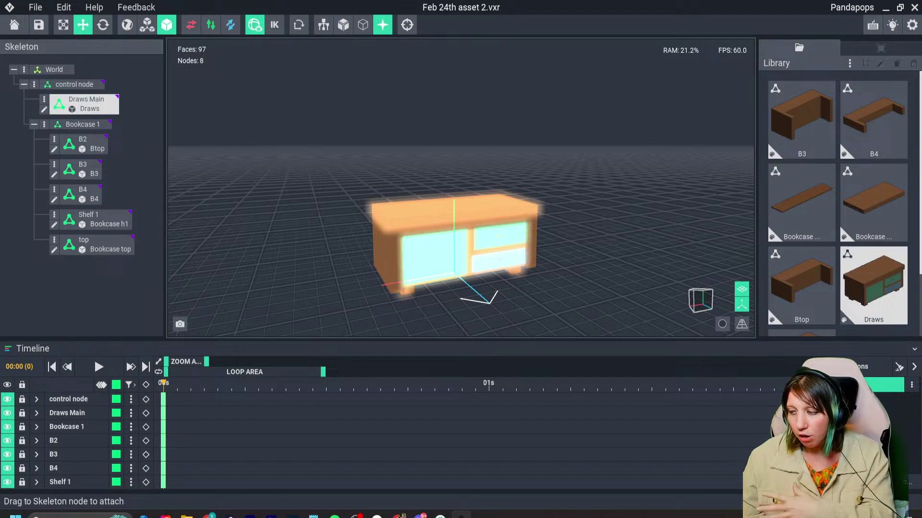
Examine the Draws library model, the top and Draws Main nodes, and the assembled drawer unit from several angles.
scroll(837, 202, down, 2)
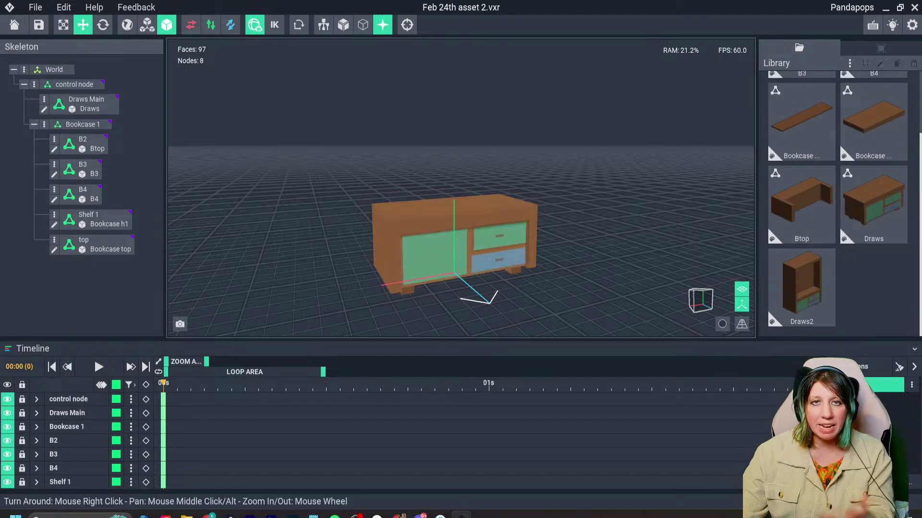
click(873, 204)
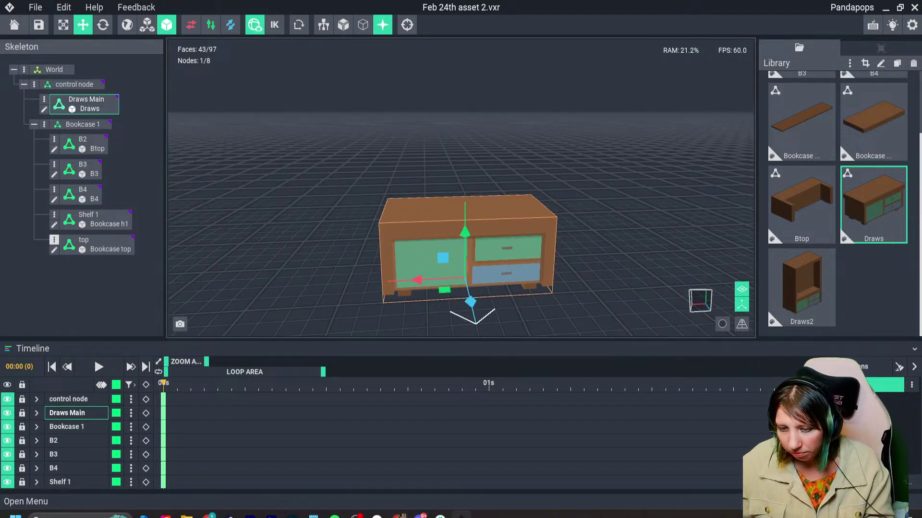
click(98, 245)
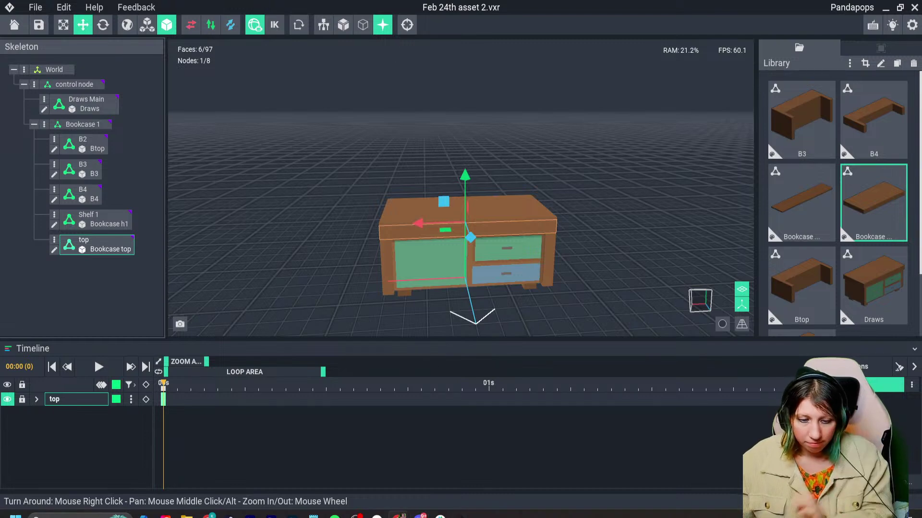
right_drag(336, 255, 403, 232)
key(Escape)
scroll(432, 235, up, 1)
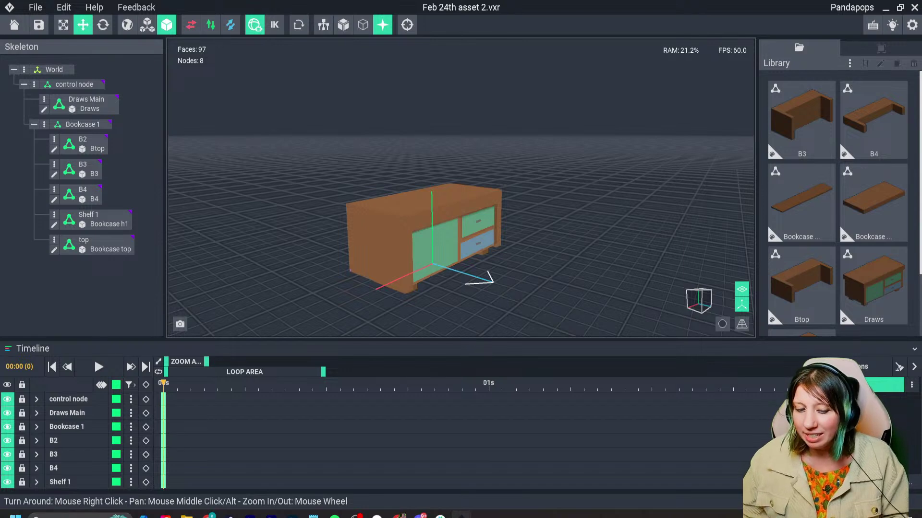
click(85, 103)
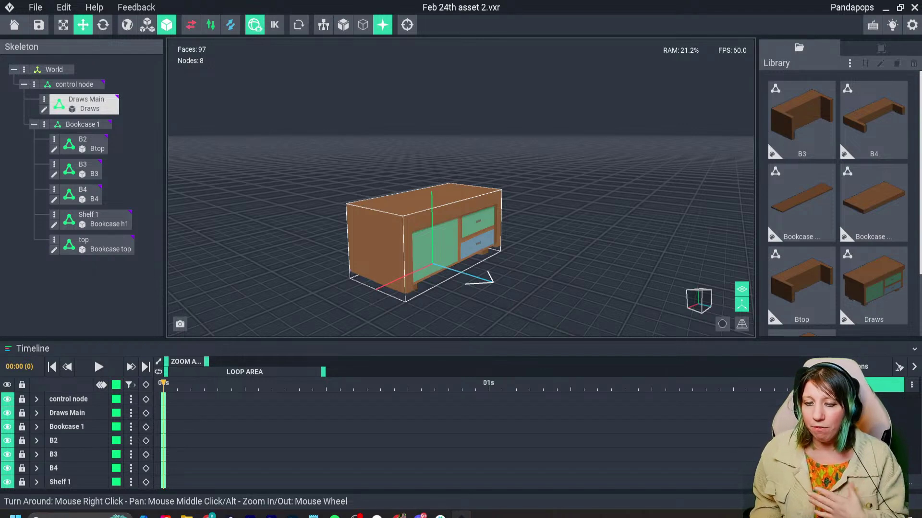
key(Escape)
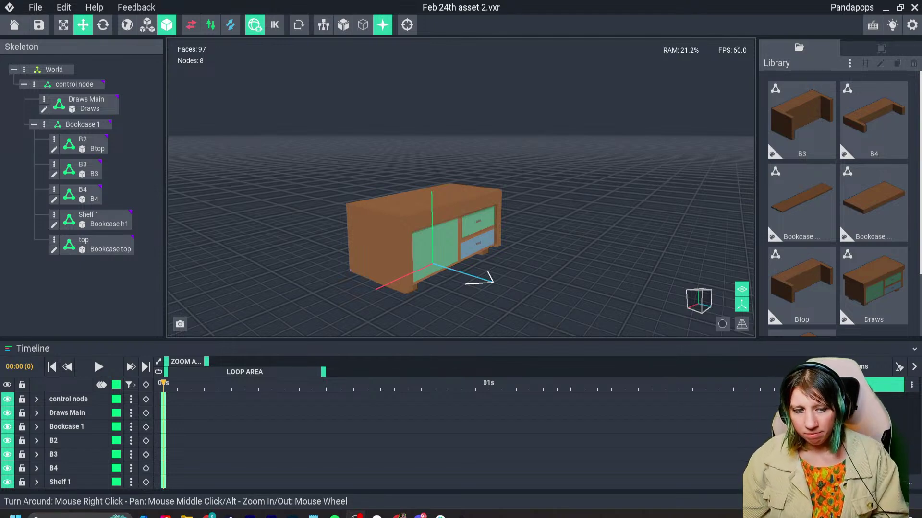
right_drag(383, 237, 345, 252)
scroll(382, 237, up, 2)
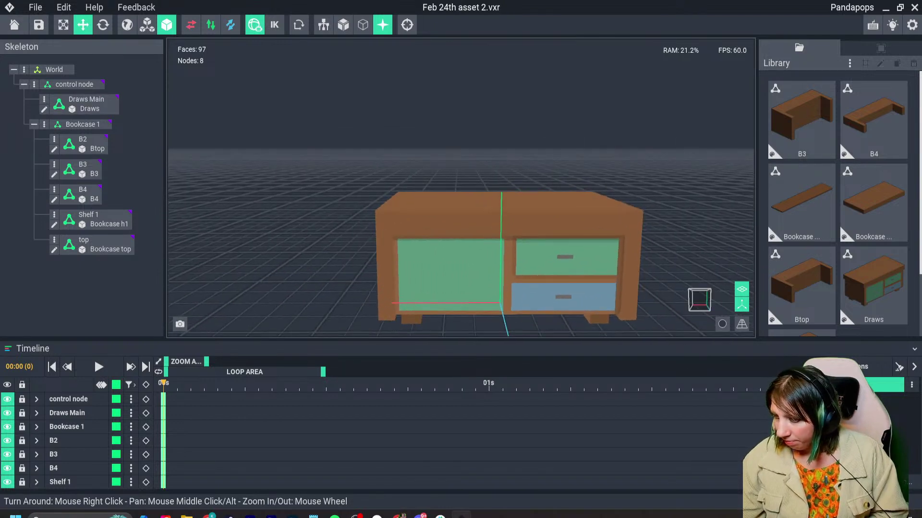
Create a new animation named Bcase.
key(Escape)
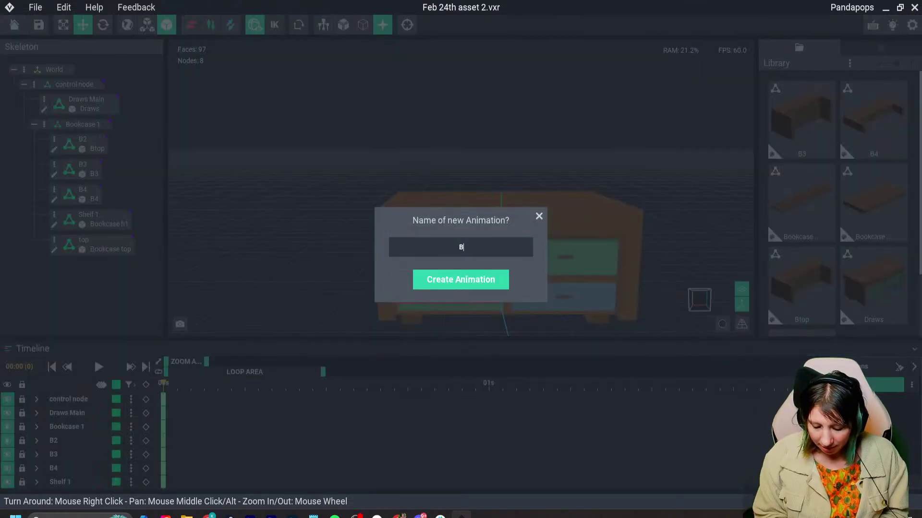
text(case)
key(Return)
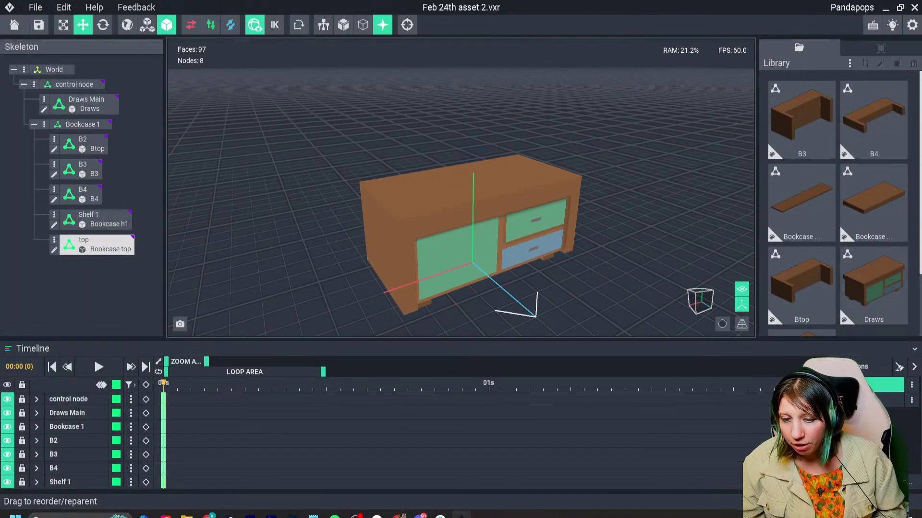
Raise the top node high above the drawer unit and lift Shelf 1 out just above the unit.
click(96, 245)
drag(474, 152, 474, 41)
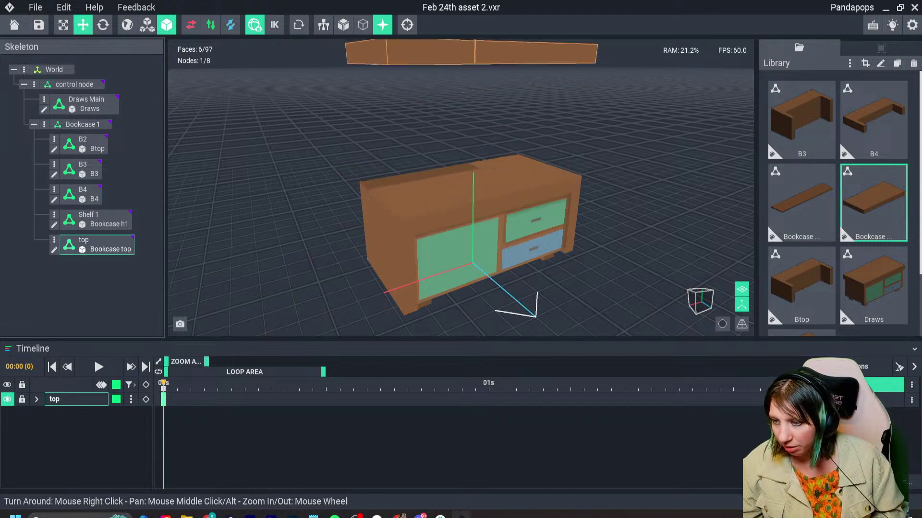
middle_drag(481, 165, 460, 180)
scroll(461, 180, down, 8)
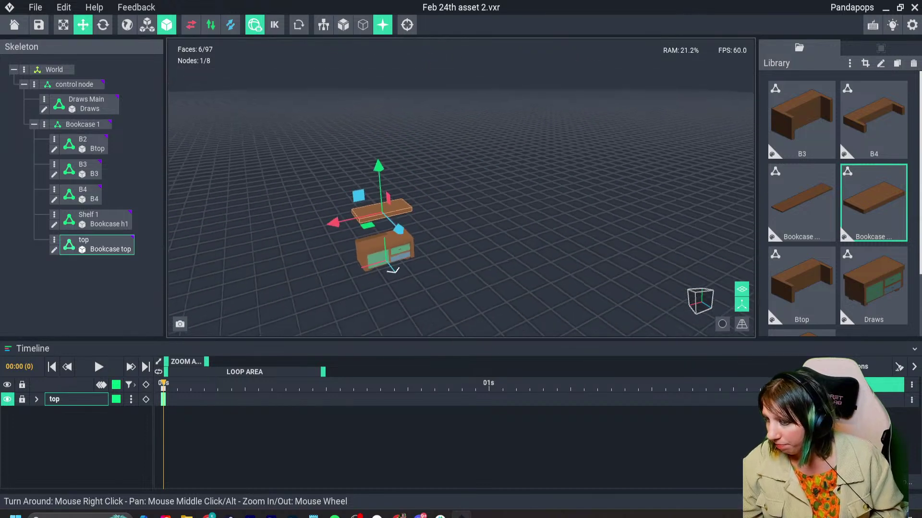
scroll(445, 243, up, 5)
click(95, 219)
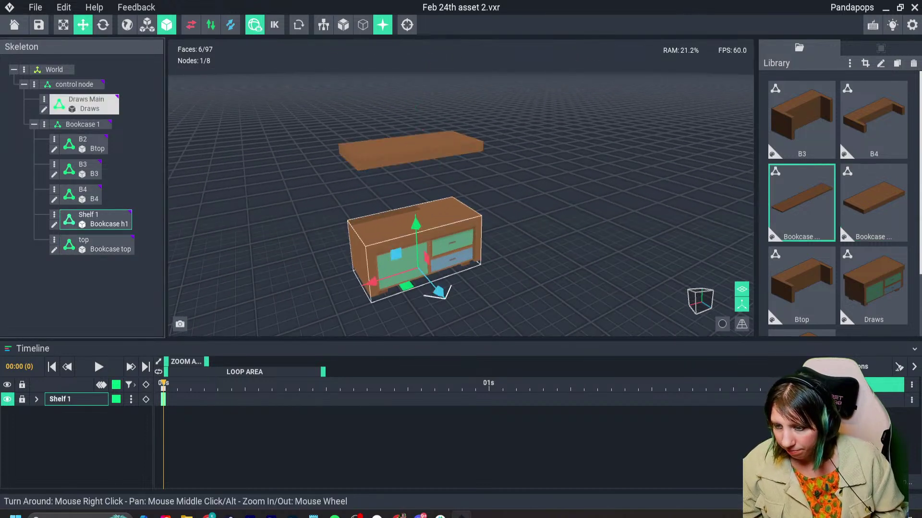
drag(416, 223, 412, 156)
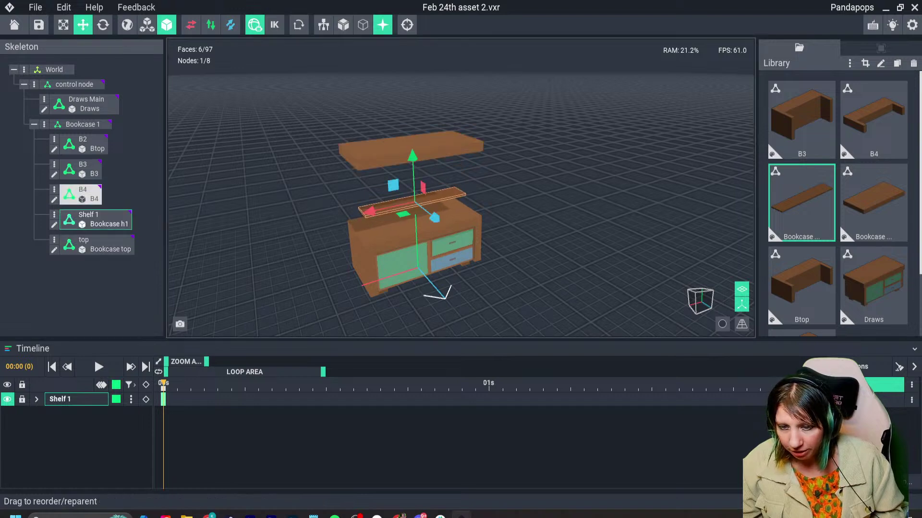
Raise the B4 section onto the drawer unit and stack the B3 section above it.
click(83, 194)
drag(414, 254, 415, 221)
scroll(416, 225, up, 3)
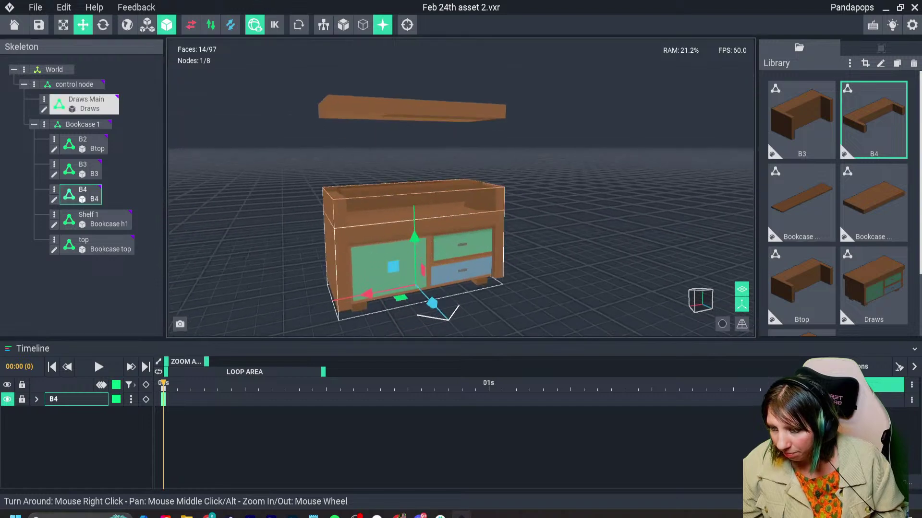
click(83, 169)
scroll(416, 313, down, 3)
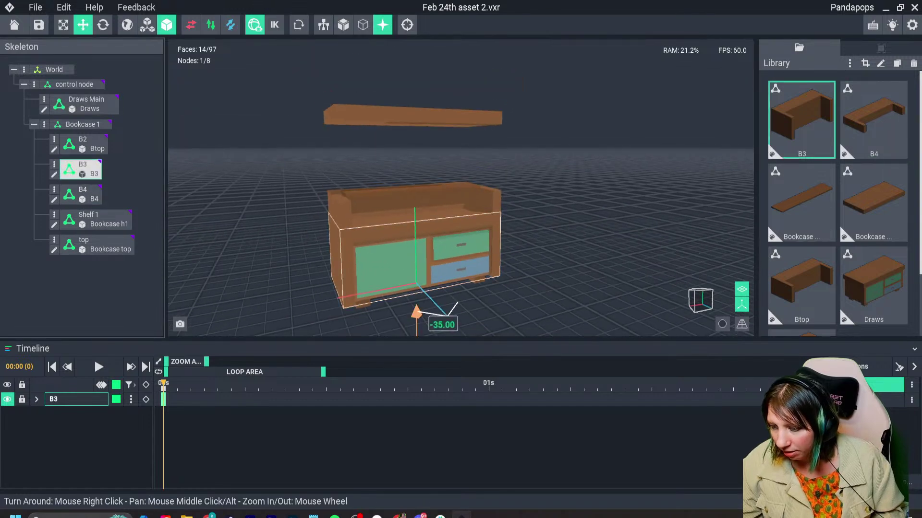
drag(416, 313, 415, 235)
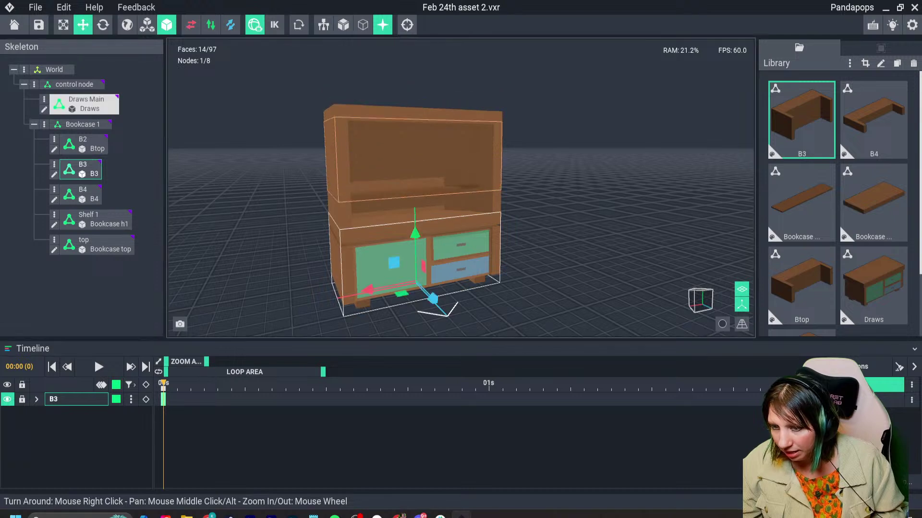
Select the B2 node and raise its wall section above the B3 section.
click(83, 144)
scroll(429, 254, down, 3)
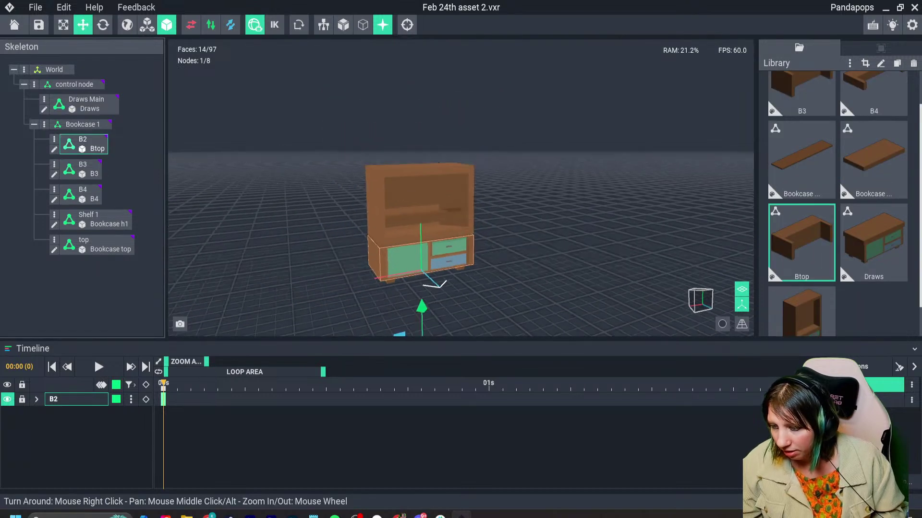
key(ctrl+a)
click(82, 124)
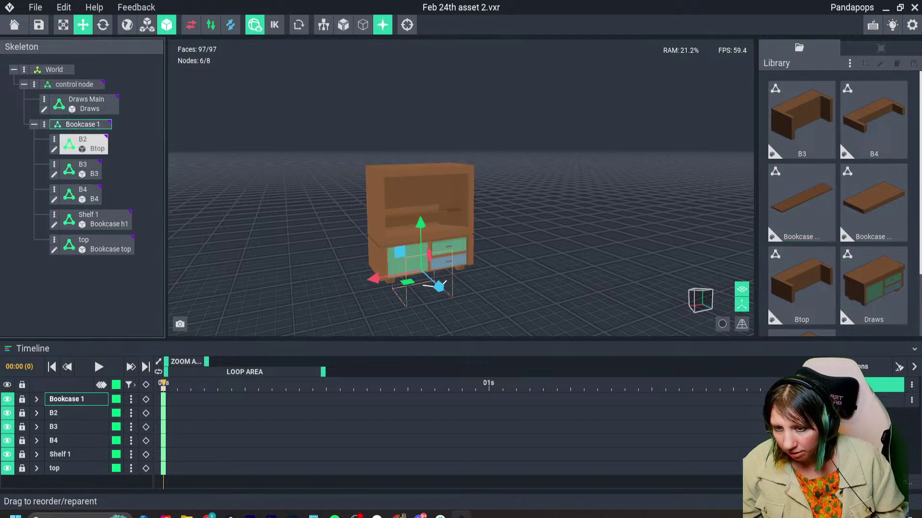
click(84, 144)
key(ctrl+z)
key(ctrl+z)
key(ctrl+z)
key(ctrl+z)
key(ctrl+z)
key(ctrl+z)
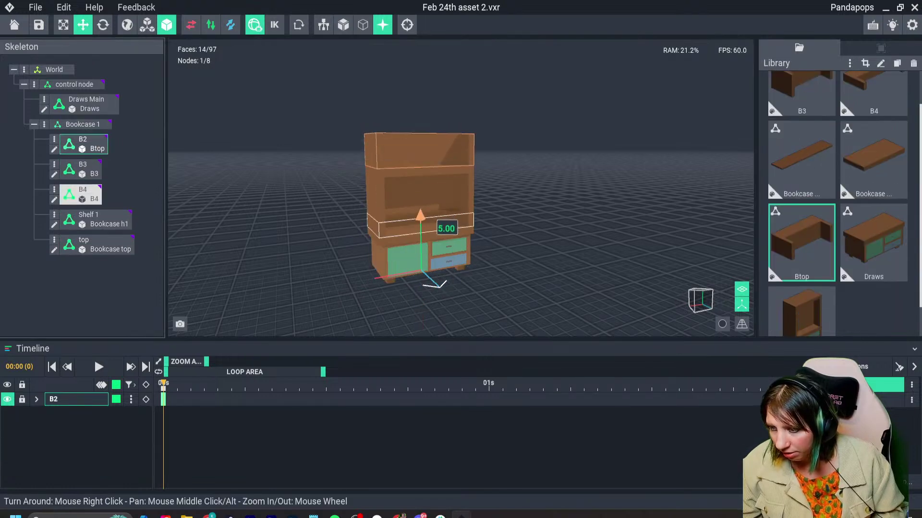
click(422, 113)
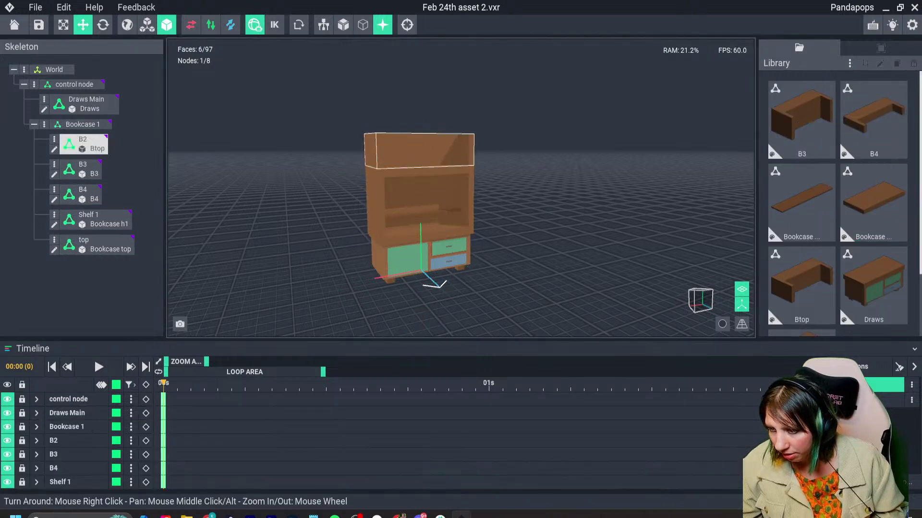
Lower B2 flush onto B3 and seat the top piece on it at a height of 85.
click(420, 171)
drag(419, 124, 419, 77)
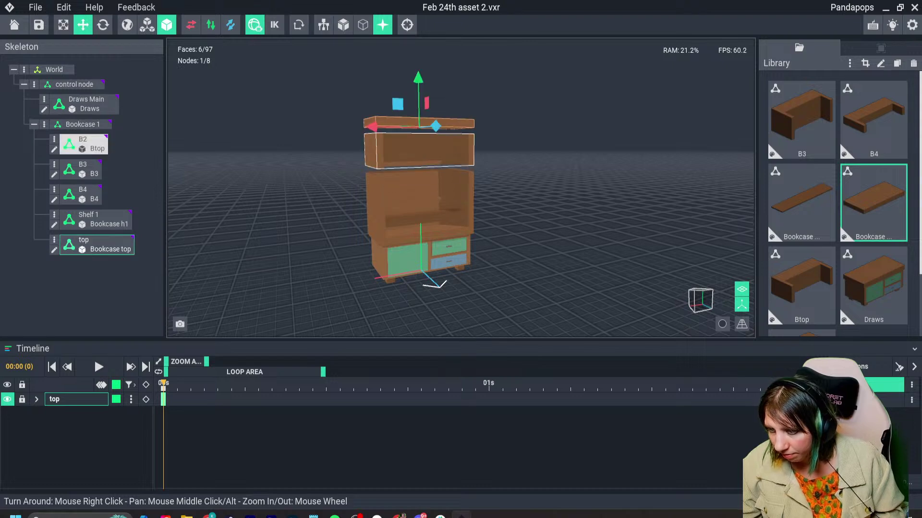
click(419, 149)
key(Down)
key(Down)
key(Down)
key(Down)
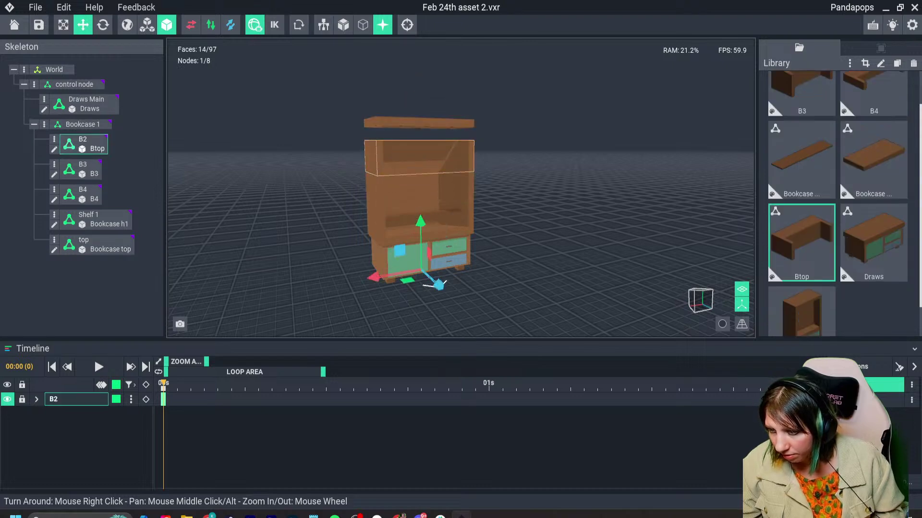
drag(418, 84, 418, 99)
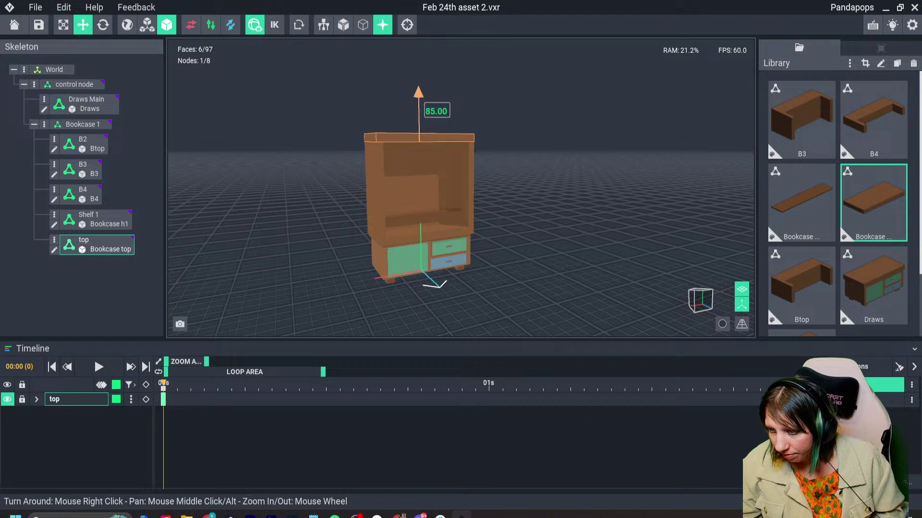
key(Escape)
Fine-tune the height of the top piece and check the stacked bookcase pieces with Model Check.
scroll(407, 148, up, 4)
right_drag(336, 148, 407, 148)
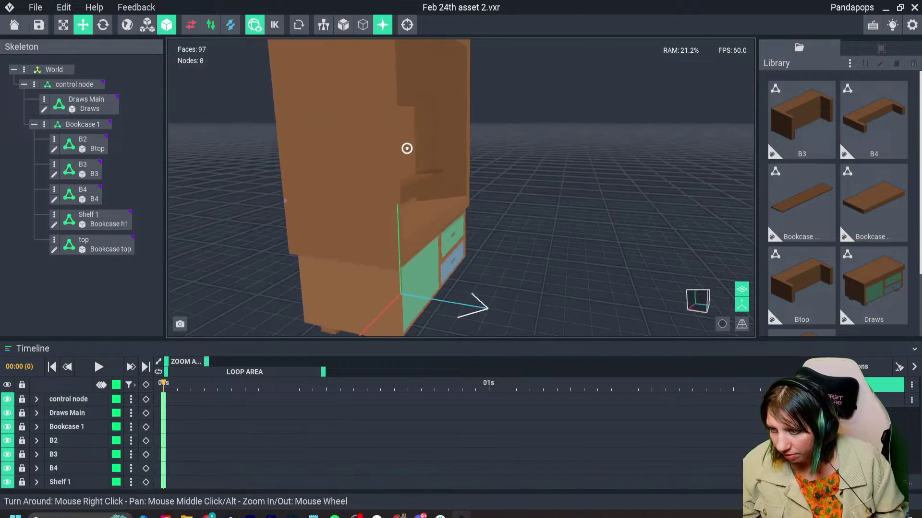
middle_drag(407, 148, 397, 177)
click(408, 78)
drag(411, 54, 411, 50)
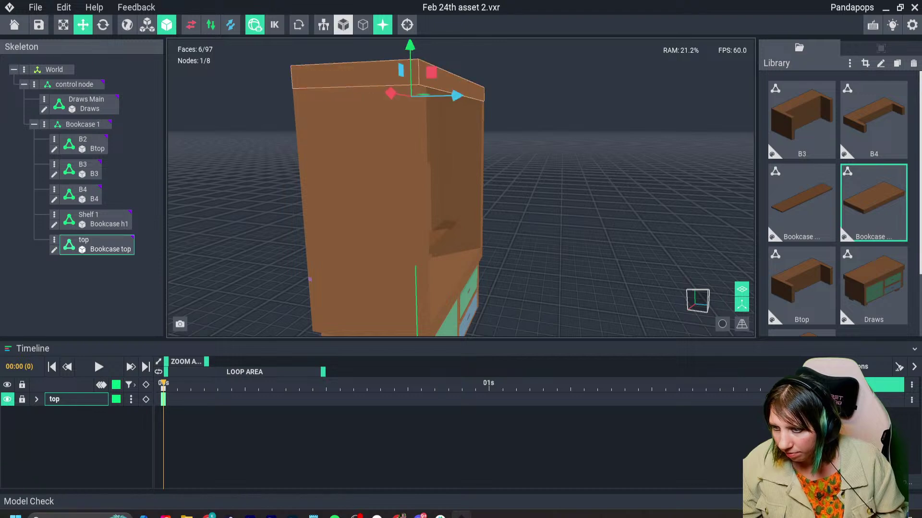
click(343, 25)
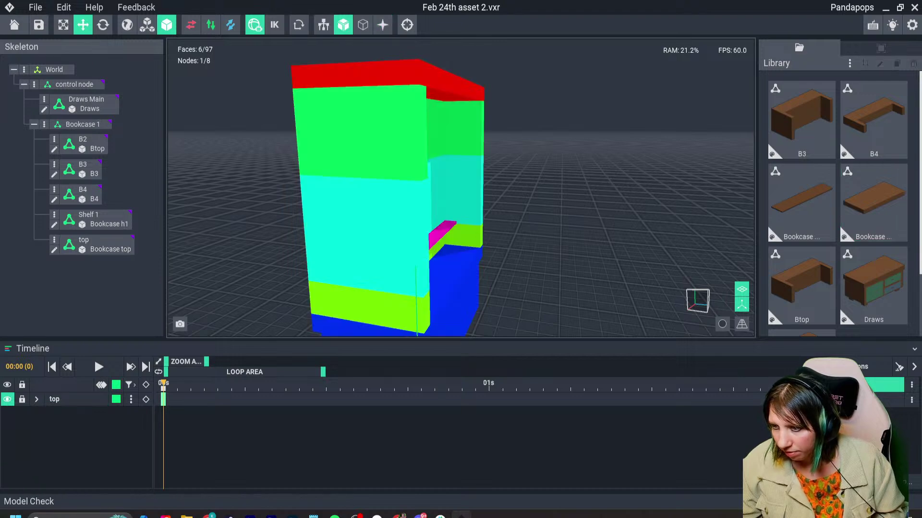
right_drag(424, 208, 424, 208)
middle_drag(424, 209, 421, 139)
right_drag(421, 138, 422, 138)
Adjust the depth position of Shelf 1 inside the bookcase.
click(421, 189)
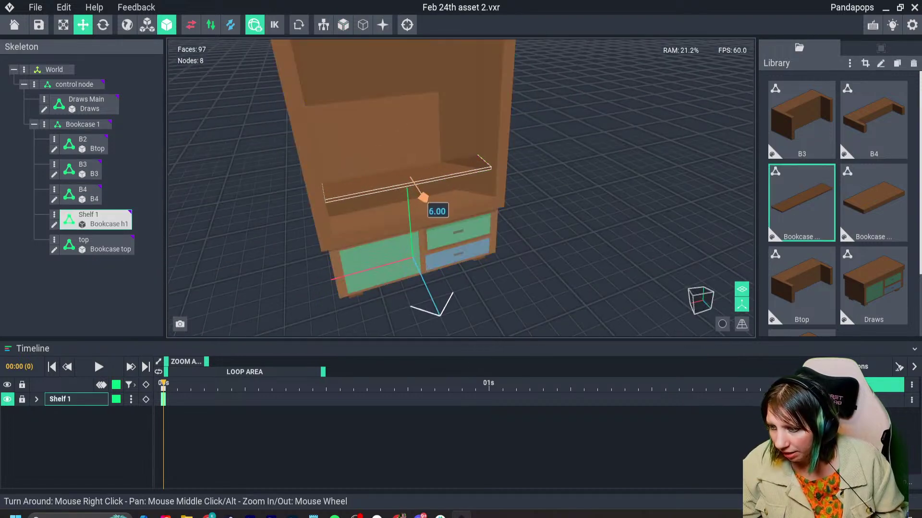
scroll(403, 194, down, 1)
right_drag(403, 193, 403, 194)
scroll(404, 194, up, 2)
drag(421, 197, 418, 197)
key(Escape)
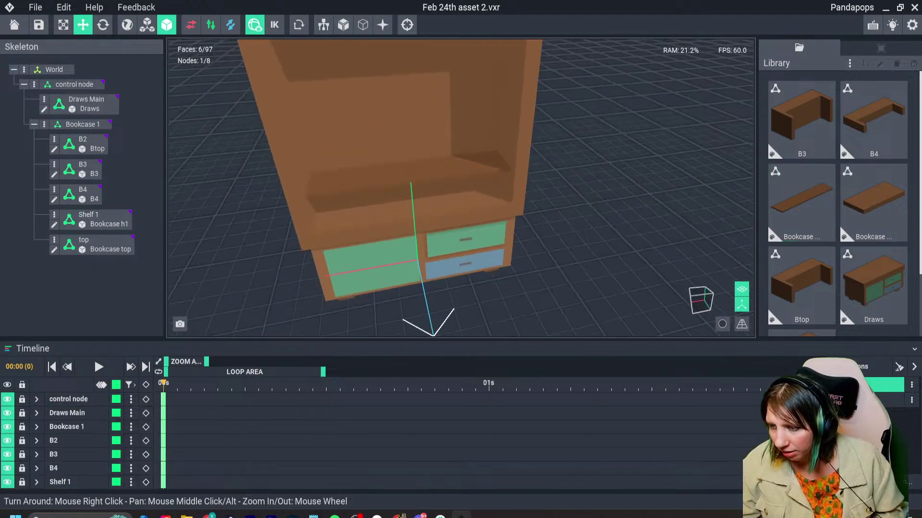
Examine the front, back and sides of the bookcase where it meets the drawer unit.
scroll(403, 193, down, 3)
right_drag(403, 194, 403, 193)
scroll(403, 193, up, 3)
right_drag(452, 263, 453, 262)
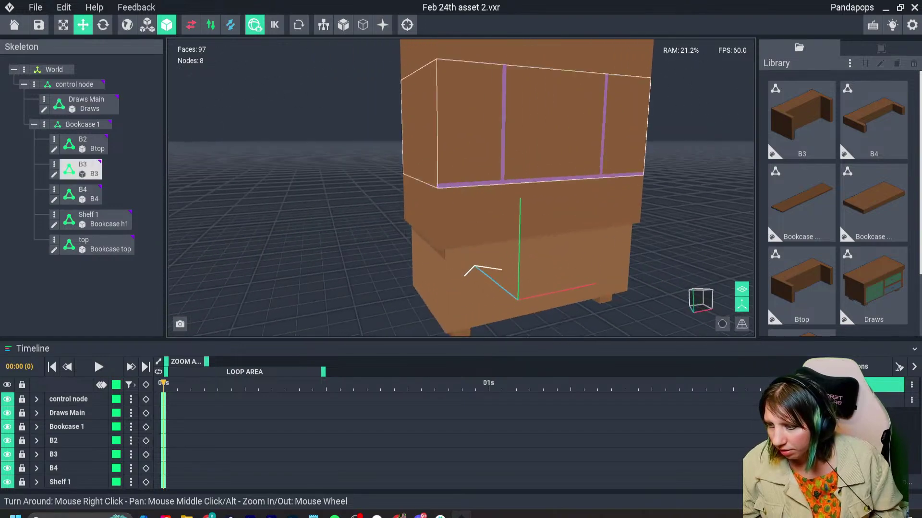
right_drag(453, 192, 453, 192)
right_drag(453, 263, 452, 262)
right_drag(485, 185, 486, 185)
scroll(485, 186, down, 3)
scroll(407, 225, down, 3)
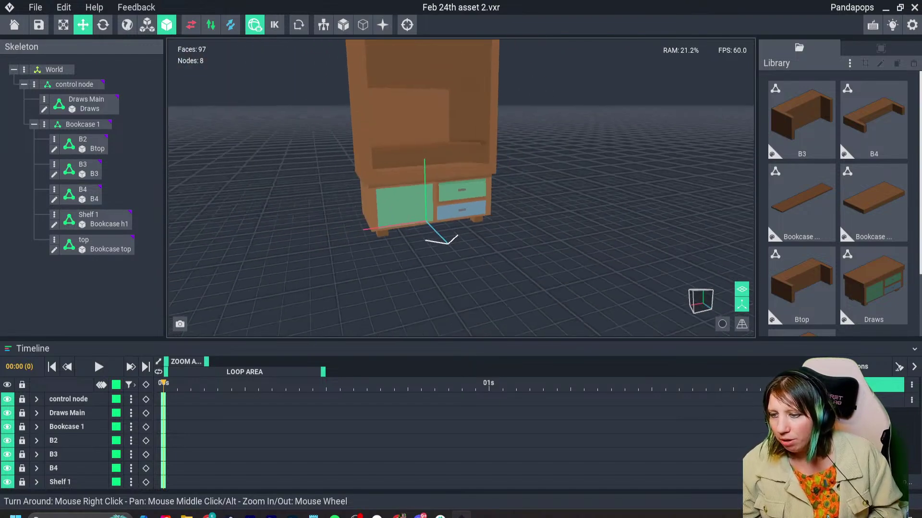
right_drag(407, 225, 365, 209)
scroll(394, 216, up, 3)
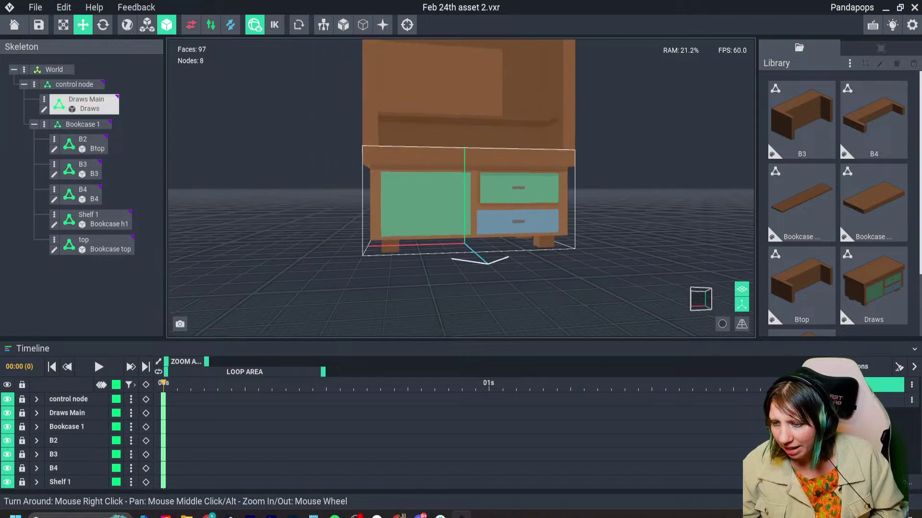
mouse_move(451, 191)
right_down()
mouse_move(422, 184)
mouse_move(447, 190)
right_up()
Open the Draws model for editing, sample its brown #8F613B, and set the Face tool to attach voxels.
double_click(403, 206)
right_drag(353, 254, 355, 211)
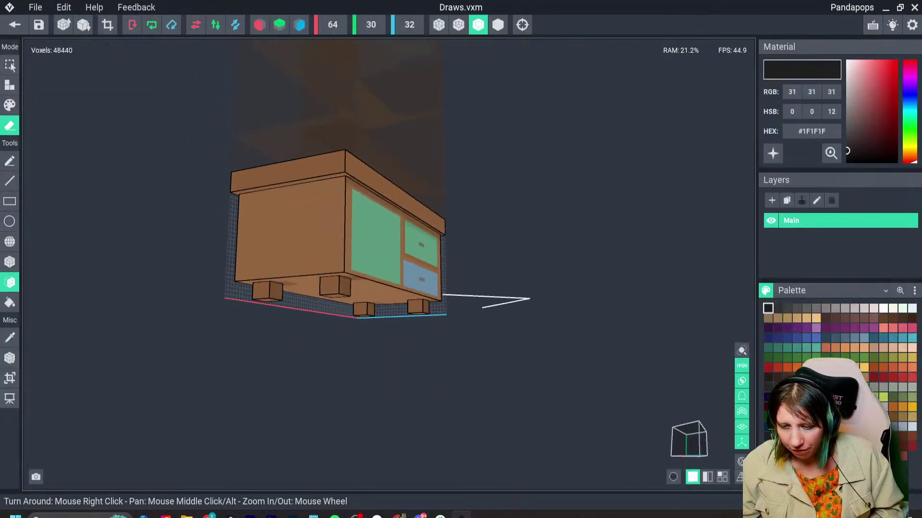
key(i)
click(307, 162)
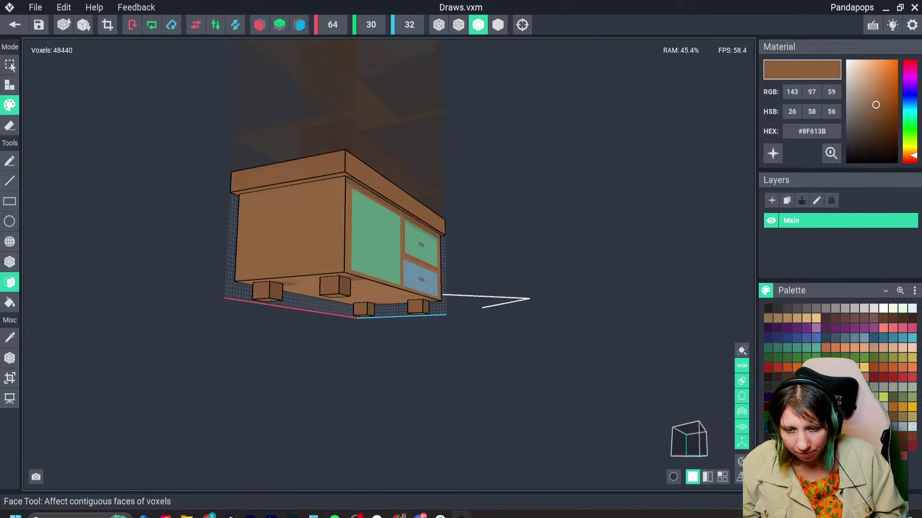
click(9, 85)
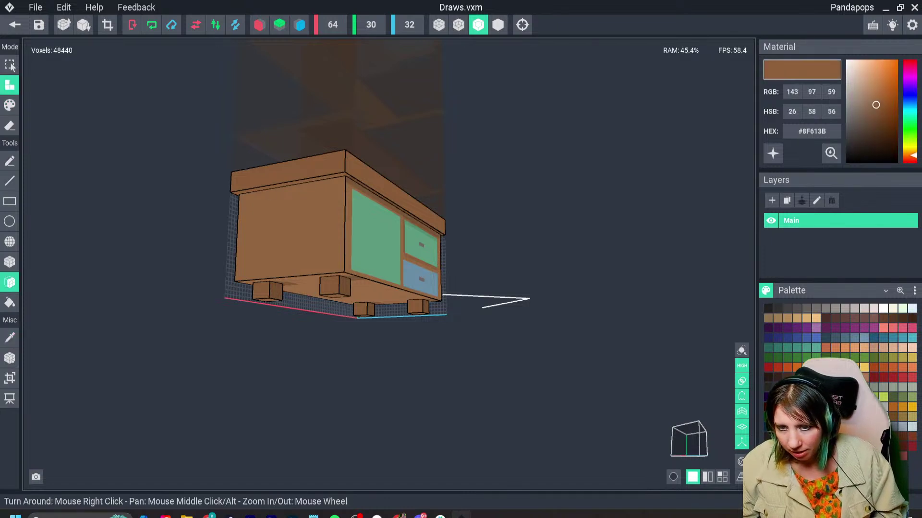
Extend the drawer unit's side face, widen the legs with X and Z mirroring on, and save and close the model.
mouse_move(361, 232)
right_down()
mouse_move(312, 235)
mouse_move(355, 231)
right_up()
click(311, 226)
mouse_move(528, 232)
right_down()
mouse_move(384, 232)
mouse_move(456, 231)
mouse_move(445, 263)
mouse_move(456, 230)
mouse_move(473, 266)
mouse_move(451, 265)
right_up()
click(259, 25)
click(299, 24)
click(456, 261)
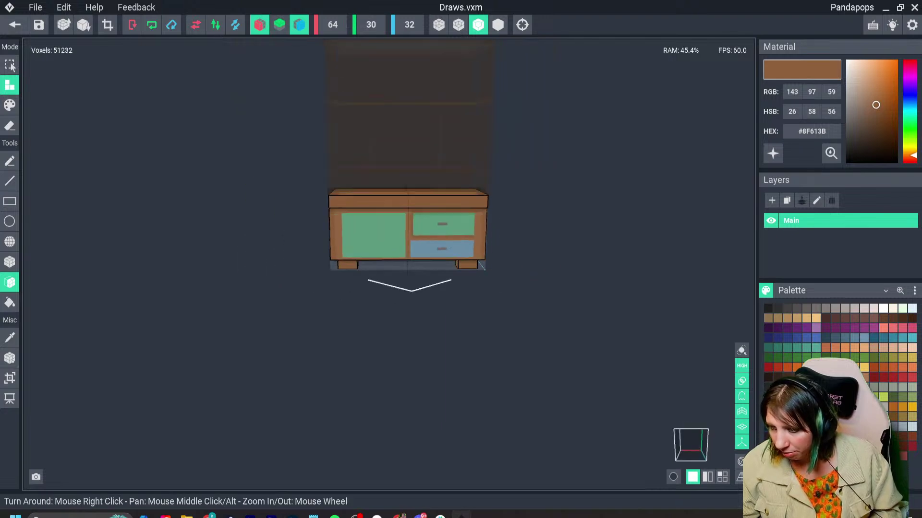
click(15, 24)
key(Return)
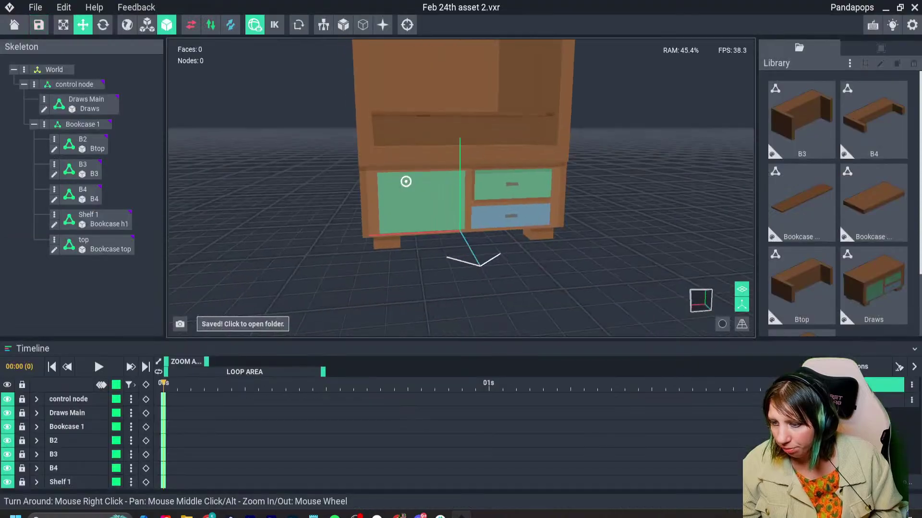
Check the back of the drawer unit against the bookcase and reopen the Draws model for editing.
right_drag(449, 183, 384, 182)
scroll(480, 188, up, 3)
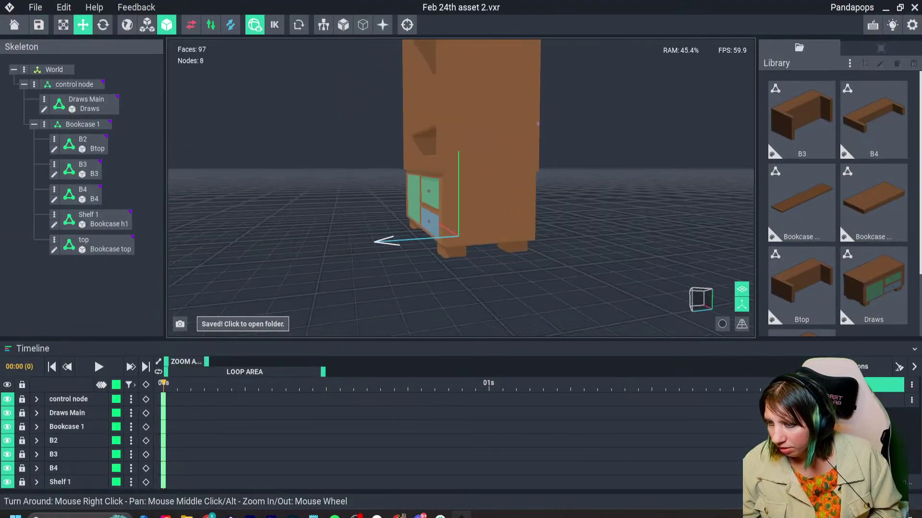
mouse_move(576, 189)
right_down()
mouse_move(550, 189)
mouse_move(576, 175)
mouse_move(609, 180)
mouse_move(600, 179)
right_up()
click(595, 179)
key(Tab)
right_drag(493, 260, 605, 277)
Try to extend the drawer unit's back face with X and Z mirroring on.
key(i)
click(626, 271)
click(627, 271)
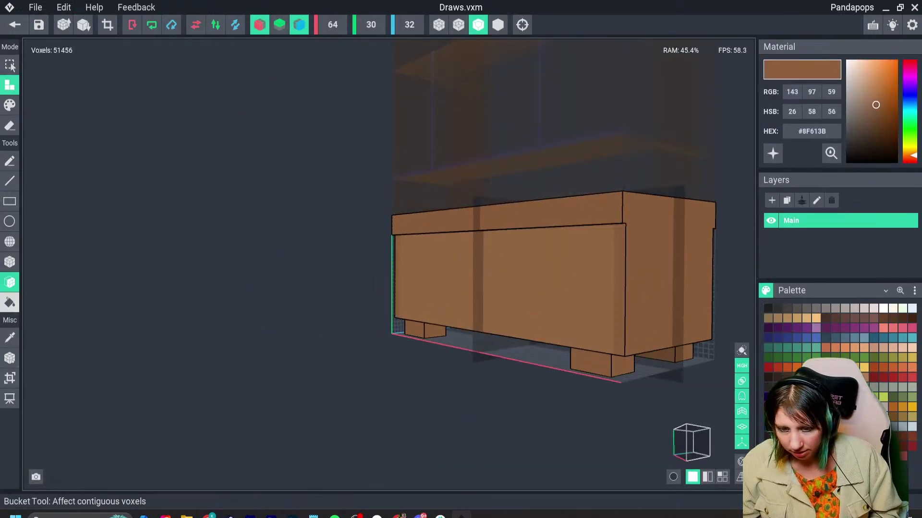
click(557, 270)
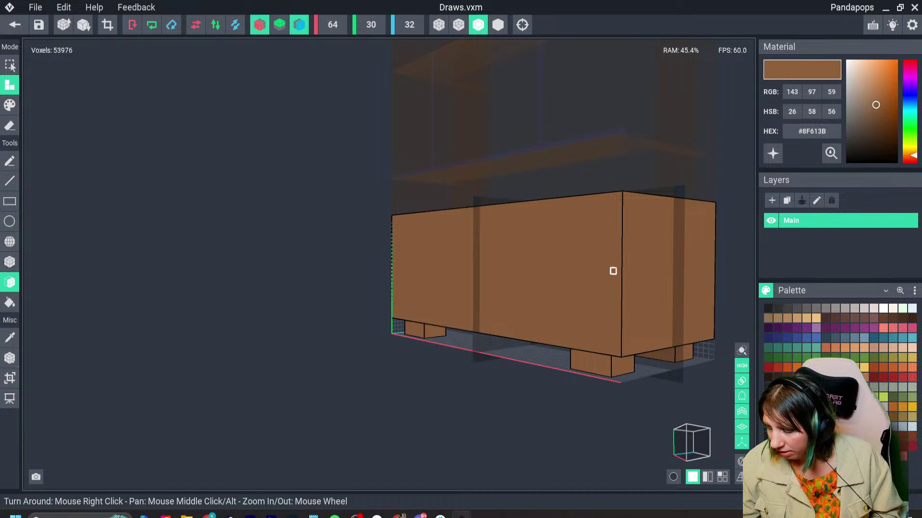
right_drag(613, 272, 636, 281)
key(ctrl+z)
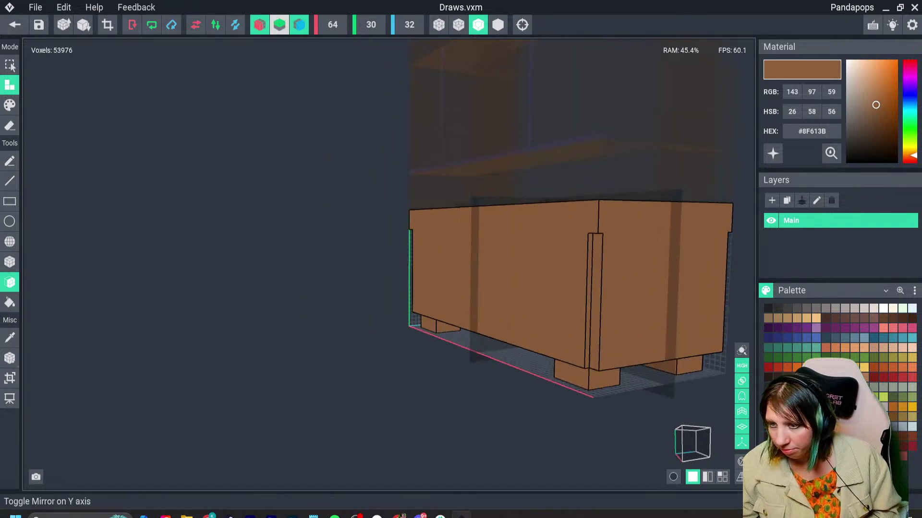
Turn off X and Z mirroring and undo the back-face extensions on the drawer unit.
click(299, 25)
click(259, 25)
right_drag(584, 275, 386, 283)
click(371, 282)
click(367, 290)
key(ctrl+z)
key(ctrl+z)
key(ctrl+z)
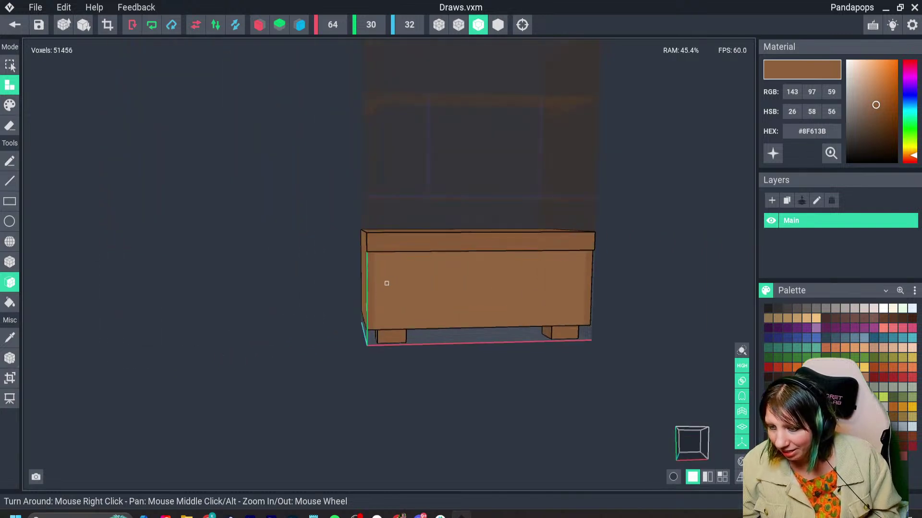
Extend the drawer unit's back face without mirroring, and save and close the Draws model.
click(590, 270)
right_drag(590, 270, 571, 277)
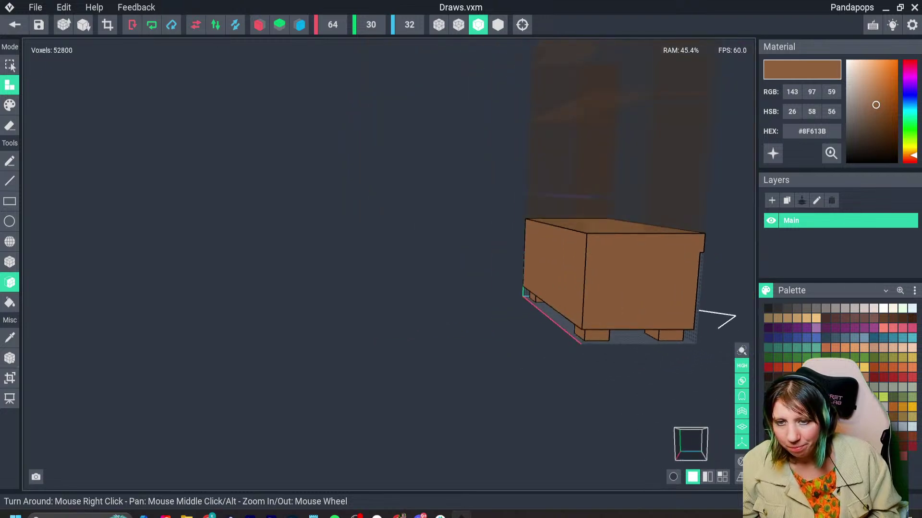
click(14, 25)
click(360, 190)
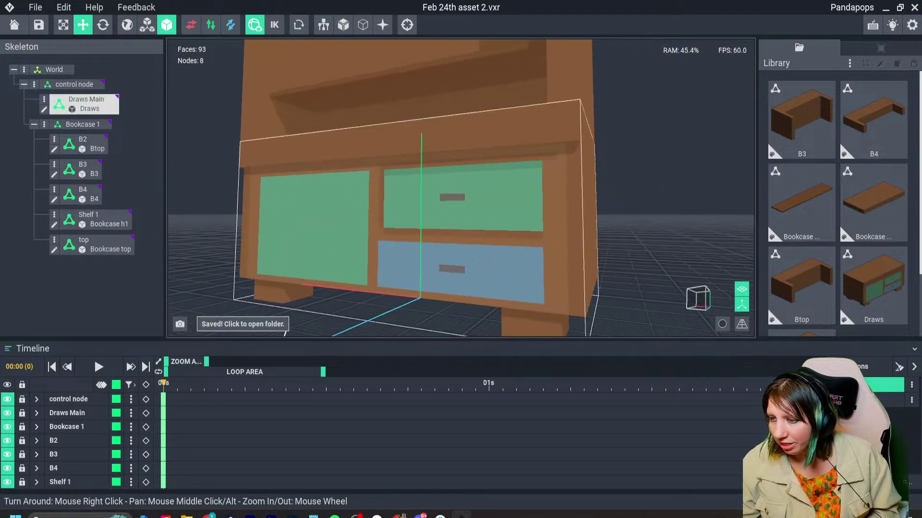
Examine the assembled bookcase and drawer unit from several angles and hide the viewport axes.
right_drag(473, 150, 375, 166)
scroll(494, 200, down, 3)
right_drag(494, 199, 576, 201)
scroll(476, 226, down, 2)
right_drag(475, 226, 572, 226)
scroll(502, 263, down, 2)
right_drag(499, 264, 503, 262)
scroll(505, 264, down, 2)
scroll(507, 264, down, 2)
click(742, 304)
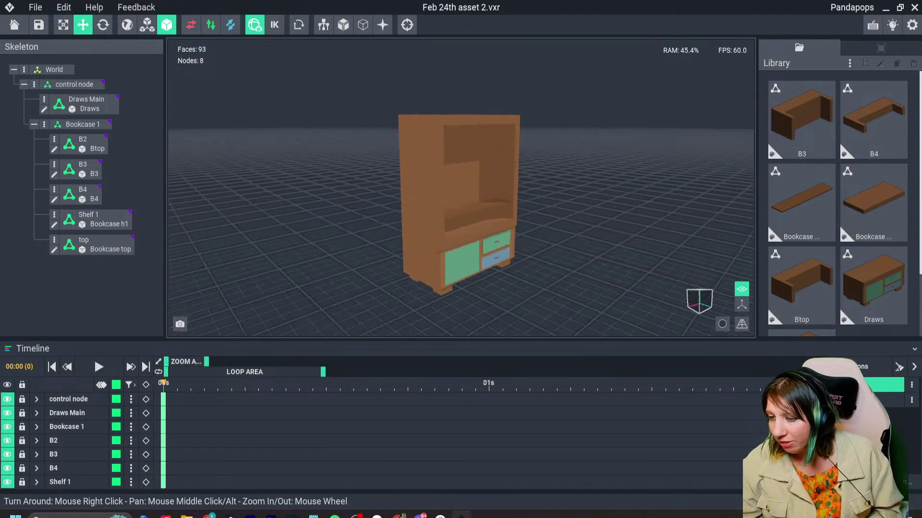
Inspect the assembled bookcase and open the Draws2 library model, saving it when closing it.
scroll(504, 262, up, 3)
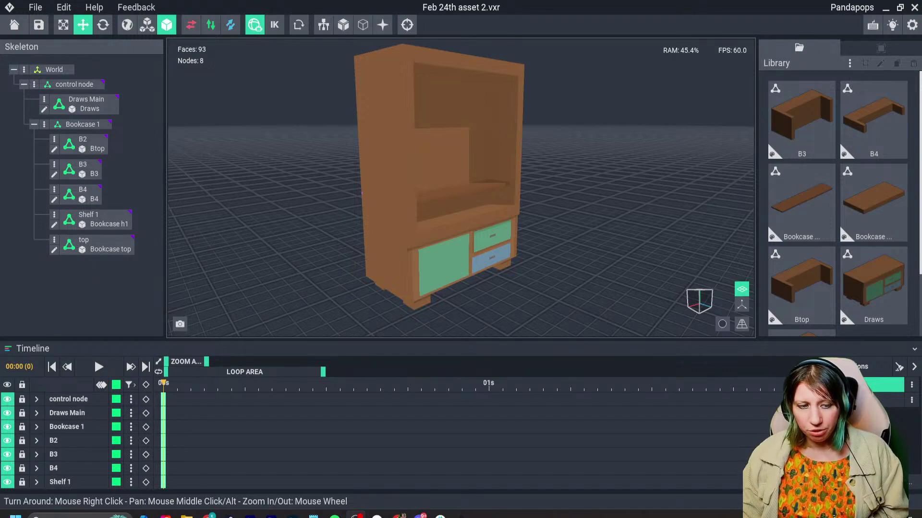
mouse_move(510, 259)
right_down()
mouse_move(520, 248)
mouse_move(516, 255)
right_up()
scroll(512, 261, up, 2)
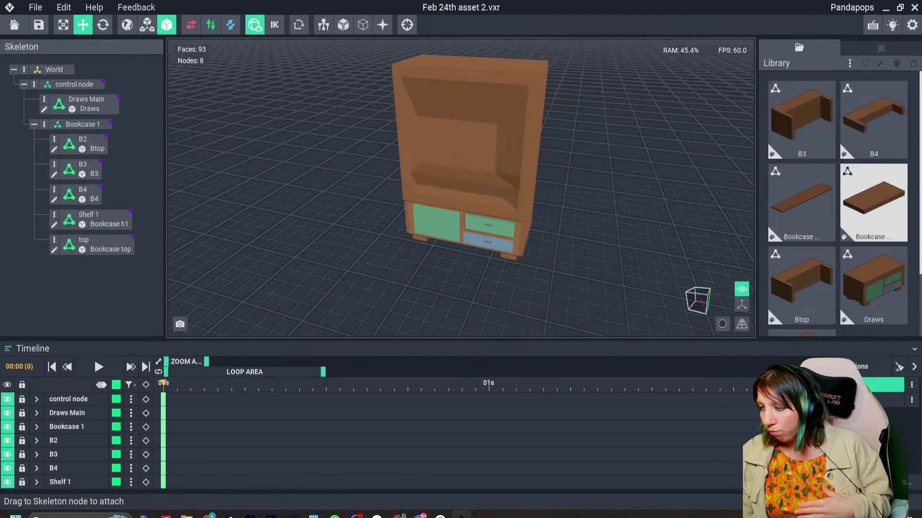
scroll(873, 202, down, 2)
double_click(801, 288)
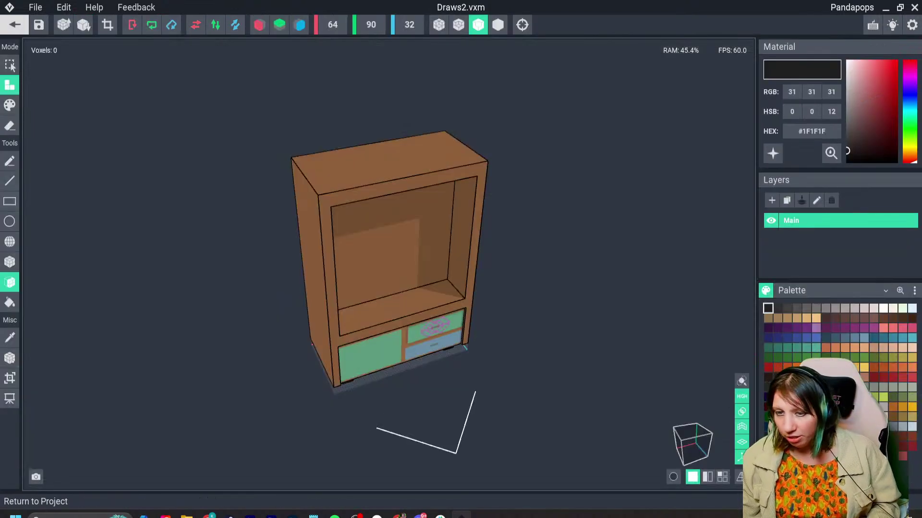
click(14, 24)
click(359, 189)
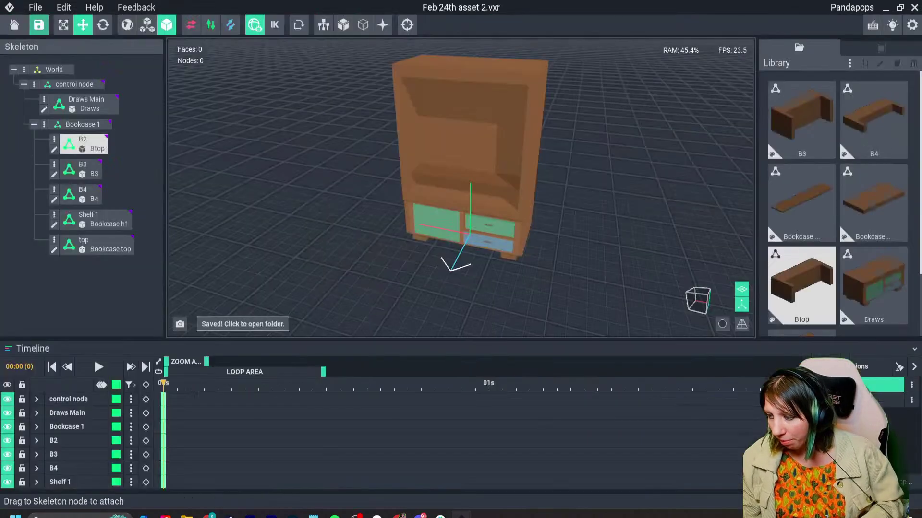
Clone the Draws2 library model under the name White B.
scroll(874, 283, down, 2)
click(802, 288)
key(ctrl+d)
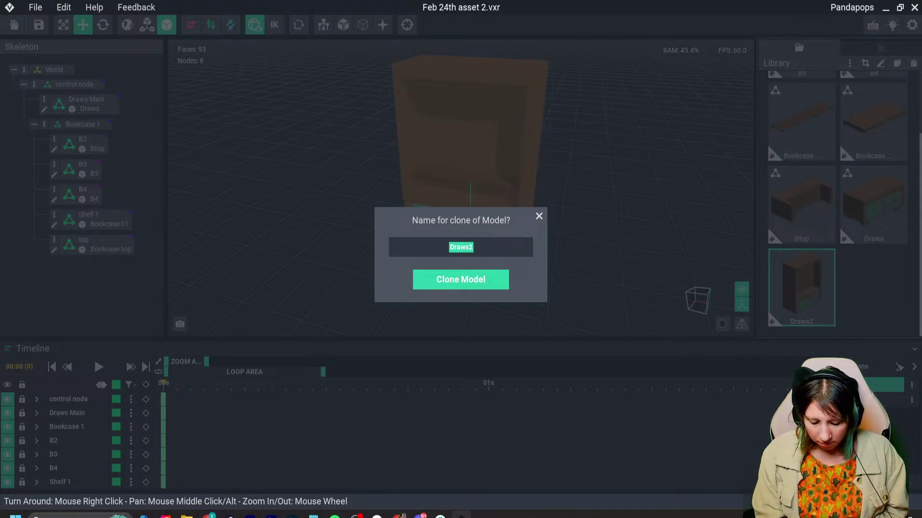
text(White )
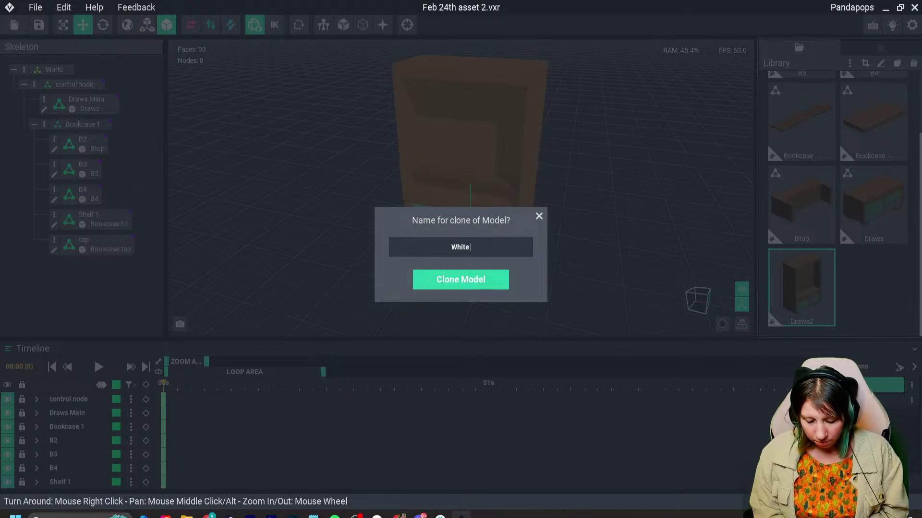
text(B)
key(Return)
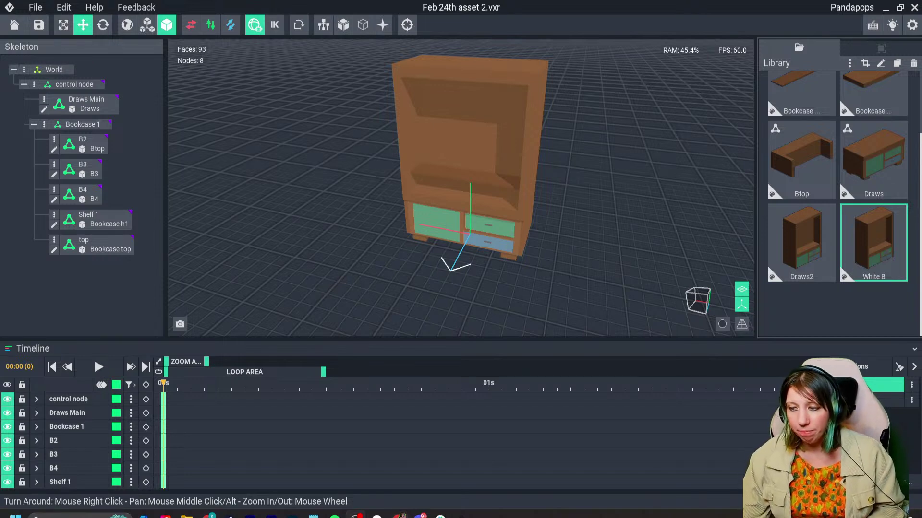
Open the White B model and set the material colour to off-white #F0F0F0.
double_click(873, 240)
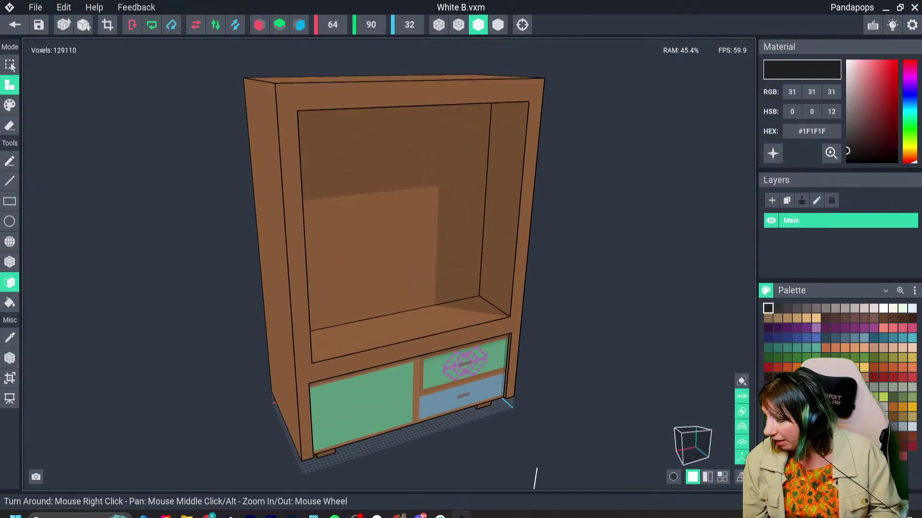
click(882, 308)
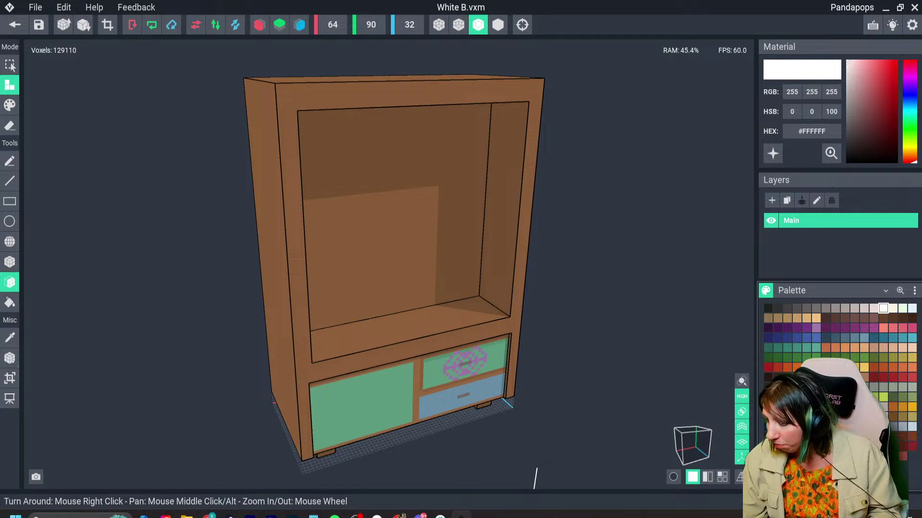
drag(847, 60, 846, 65)
Bucket-fill the brown bookcase frame and interior with off-white, and save and close the White B model.
right_drag(528, 240, 585, 254)
click(9, 105)
click(10, 303)
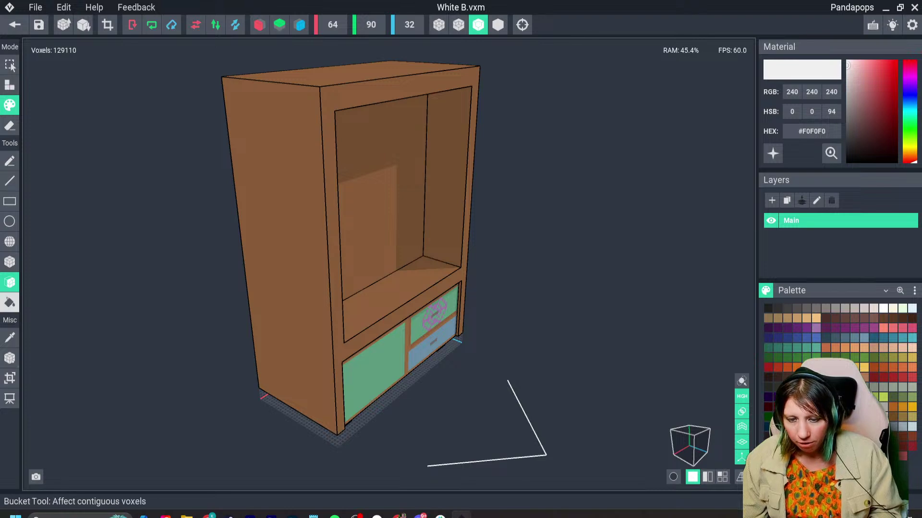
click(10, 302)
click(300, 234)
right_drag(300, 234, 337, 274)
scroll(336, 275, down, 3)
scroll(338, 273, up, 3)
right_drag(403, 253, 349, 274)
right_drag(473, 303, 399, 214)
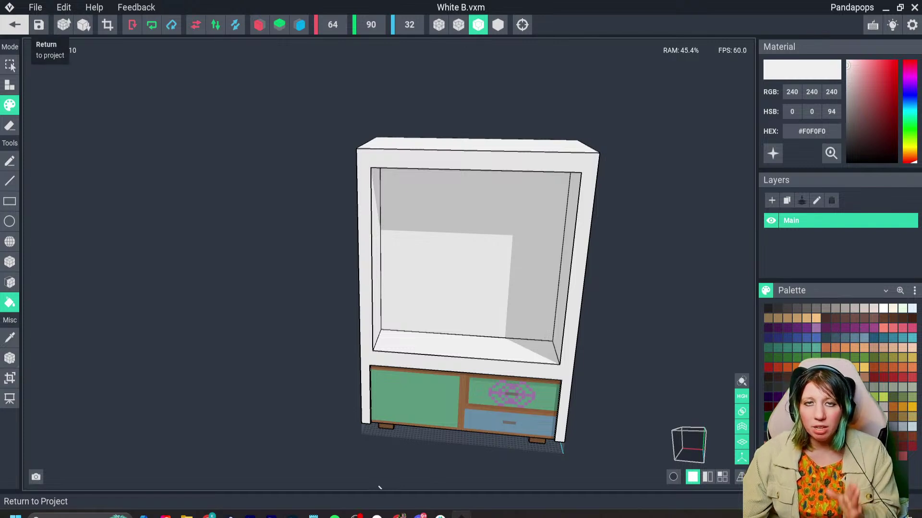
click(15, 24)
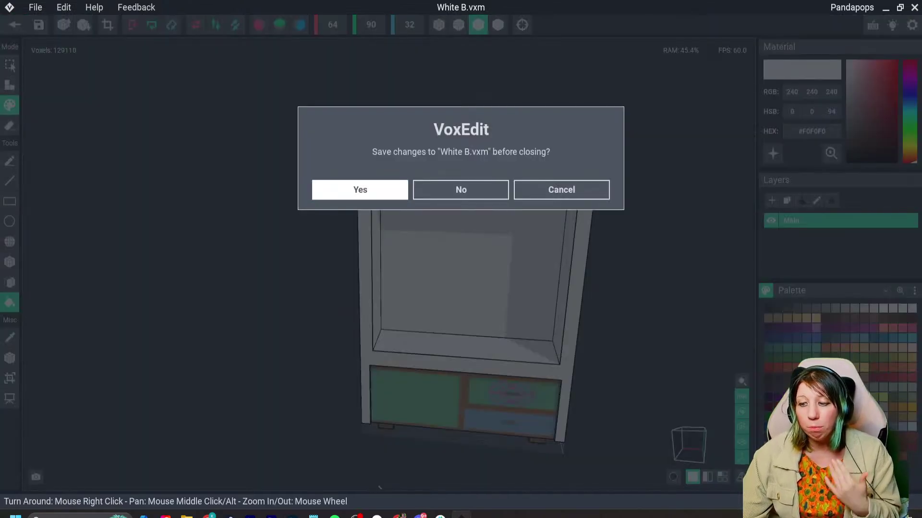
click(360, 189)
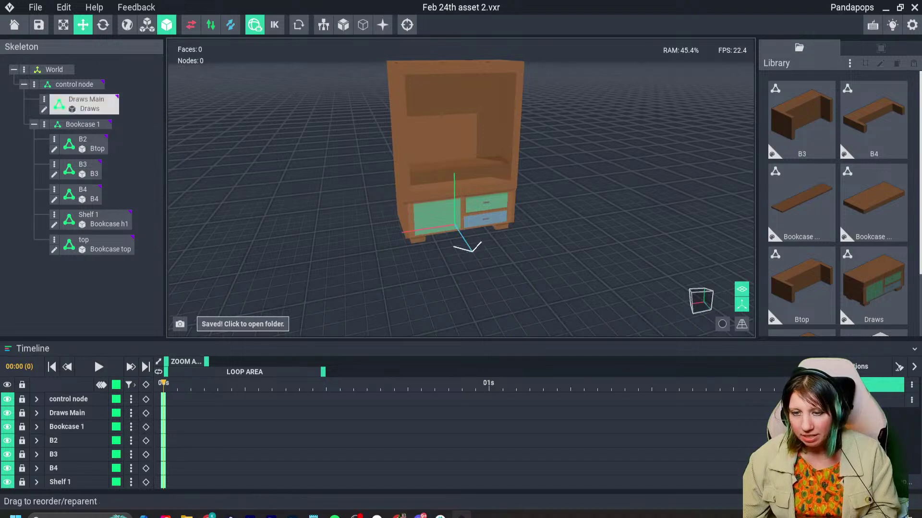
Collapse the Bookcase 1 hierarchy and create a child node named Bookcase 2 under the control node.
click(34, 124)
click(34, 84)
click(78, 93)
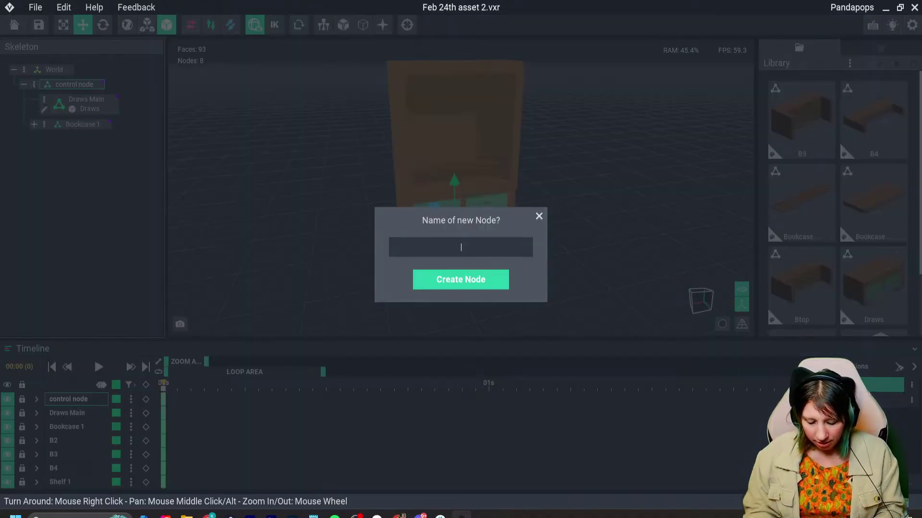
text(Bookcase)
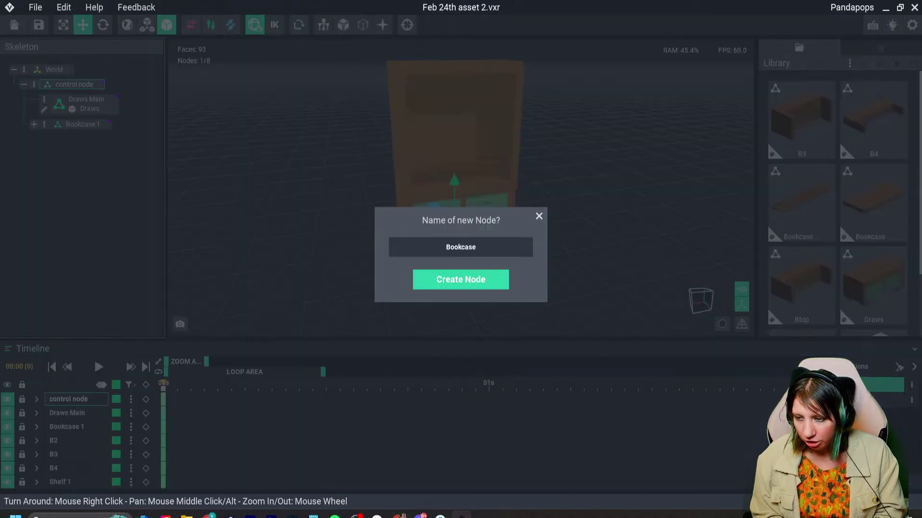
key(Return)
Create a child node named b2a under Bookcase 2 and attach the White B model to it.
click(44, 139)
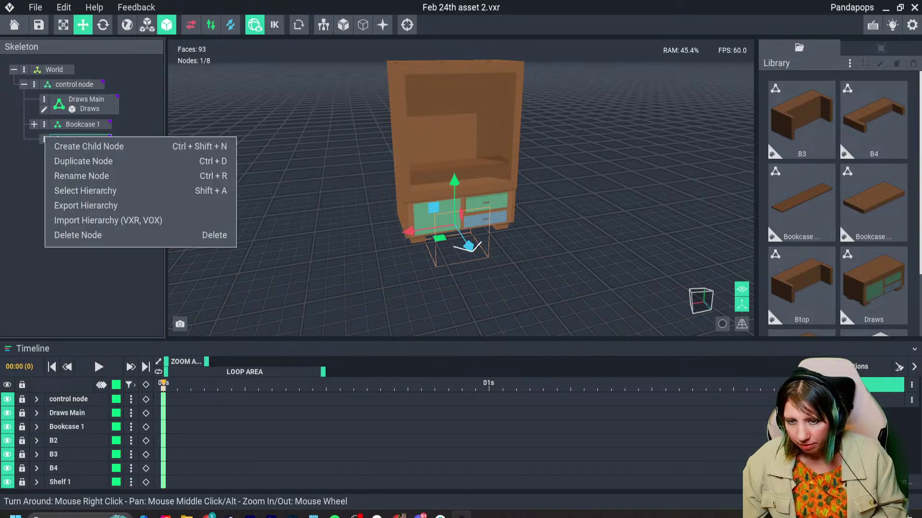
click(89, 146)
text(b2)
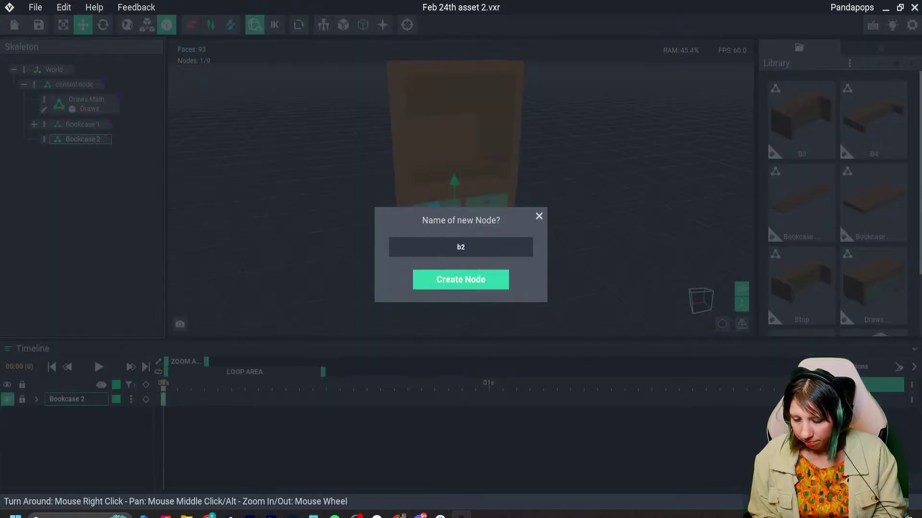
text(a)
key(Return)
scroll(837, 216, down, 2)
drag(874, 288, 86, 160)
mouse_move(480, 201)
right_down()
mouse_move(552, 201)
mouse_move(480, 201)
right_up()
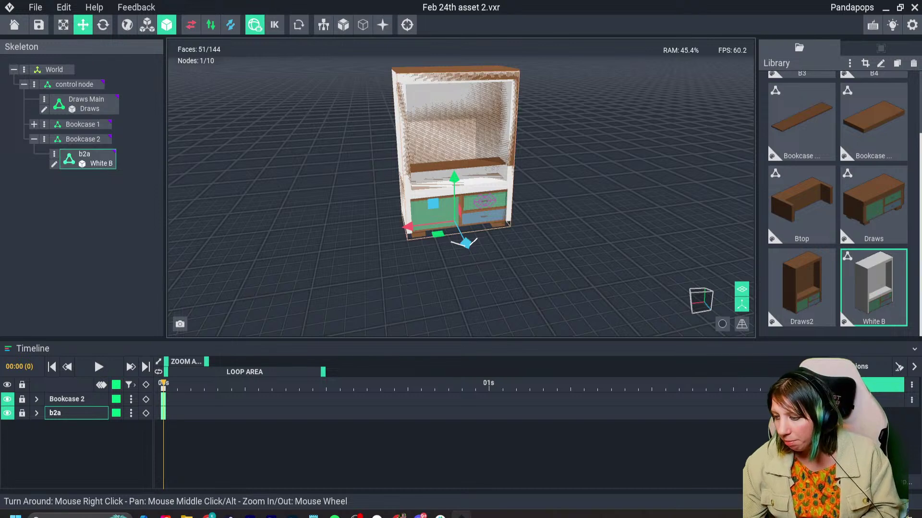
Check the overlapping white model in the other animation, return to the Bookcase animation and examine it from several angles.
click(882, 400)
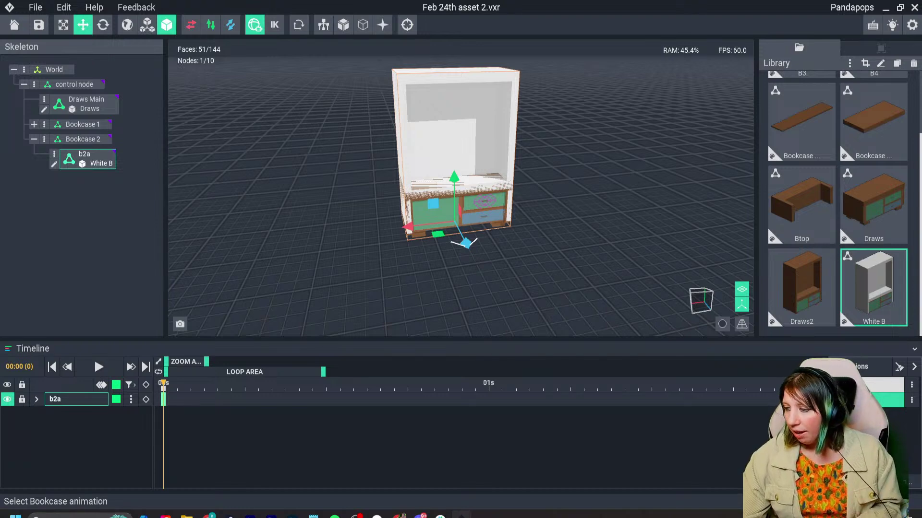
click(882, 385)
right_drag(437, 235, 468, 242)
scroll(456, 212, up, 1)
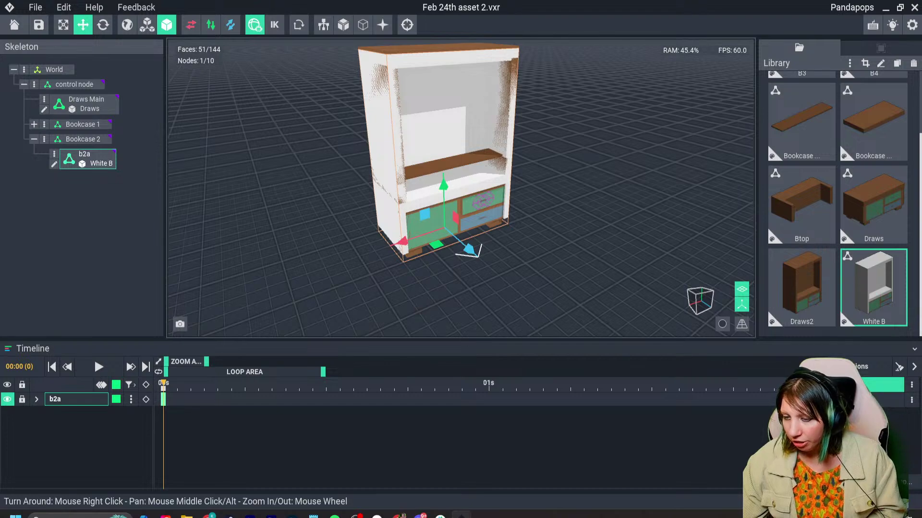
right_drag(528, 216, 482, 201)
scroll(481, 201, up, 2)
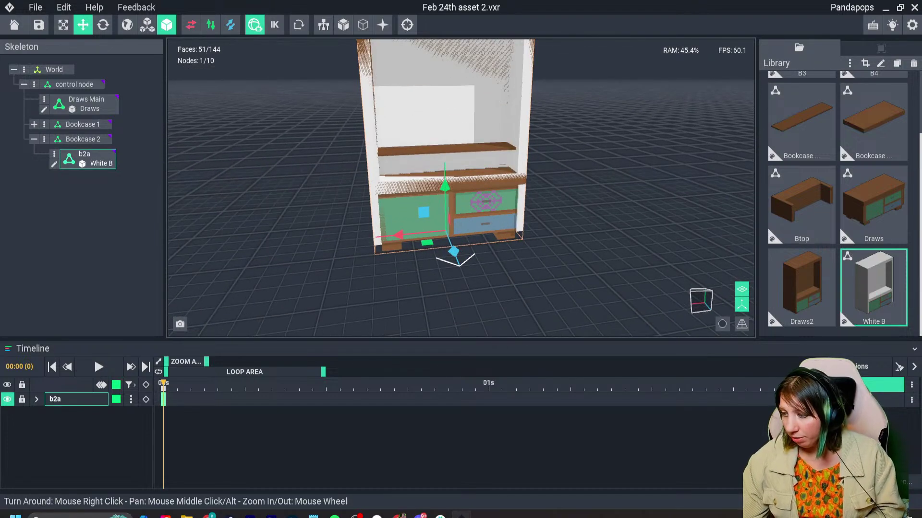
Clone the White B model as WB1 and open the clone for editing.
key(ctrl+d)
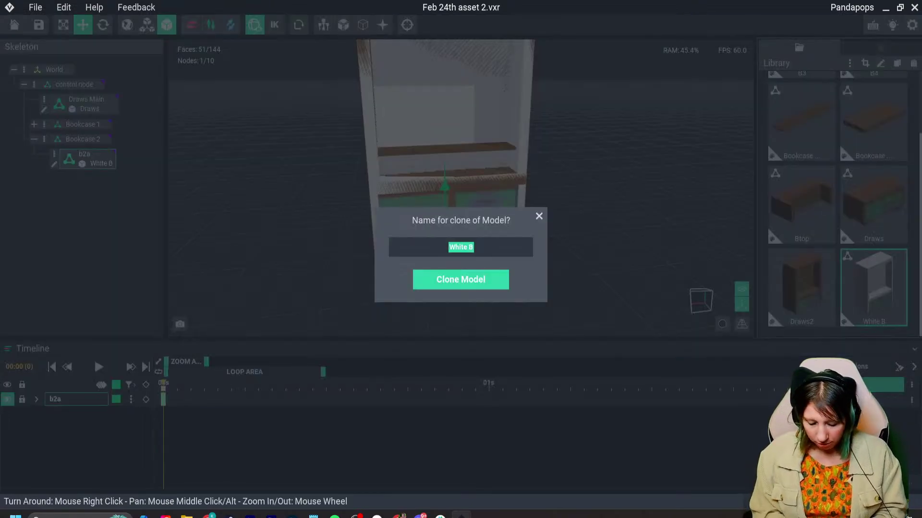
text(WB1)
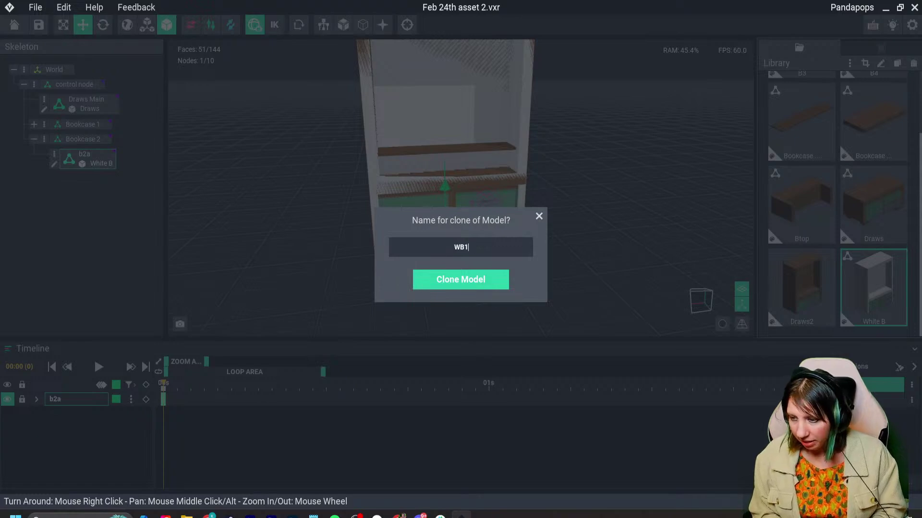
key(Return)
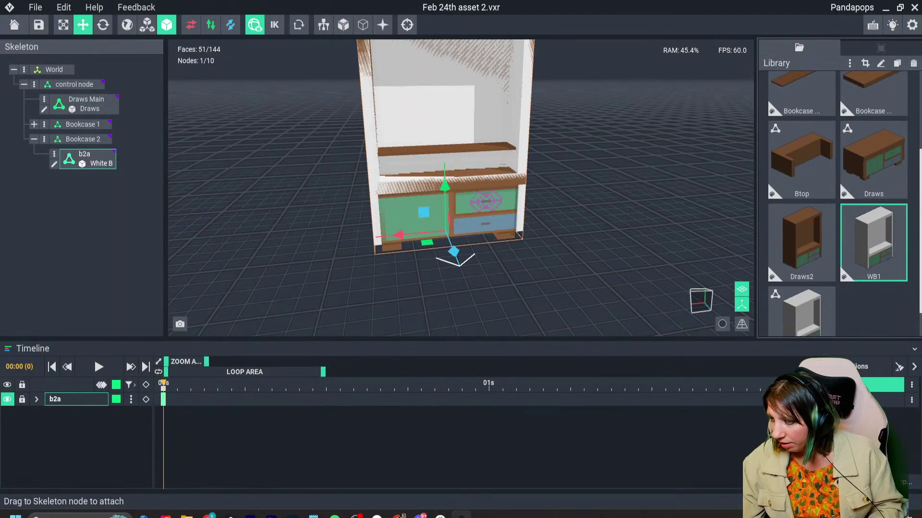
double_click(873, 242)
right_drag(461, 259, 423, 235)
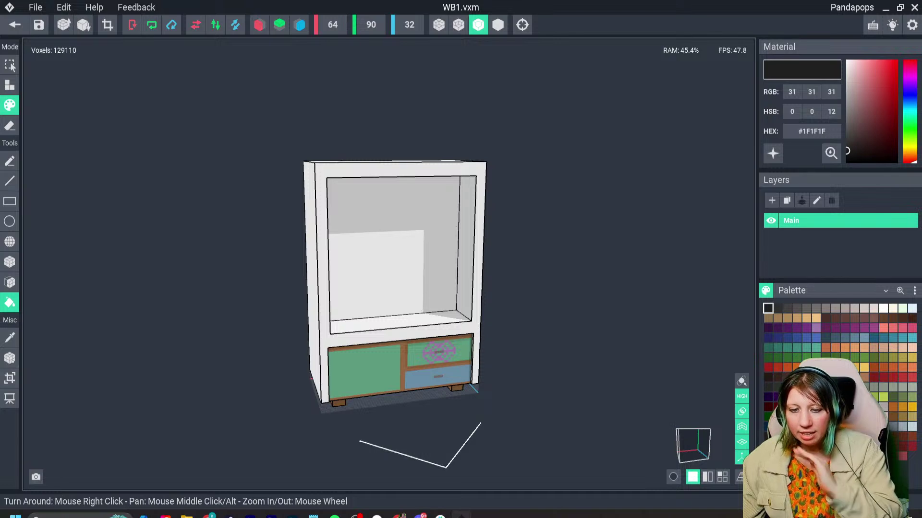
Erase the side panels in front of WB1's back wall and a layer of the ledge above the drawers with the Face tool.
click(10, 282)
click(10, 125)
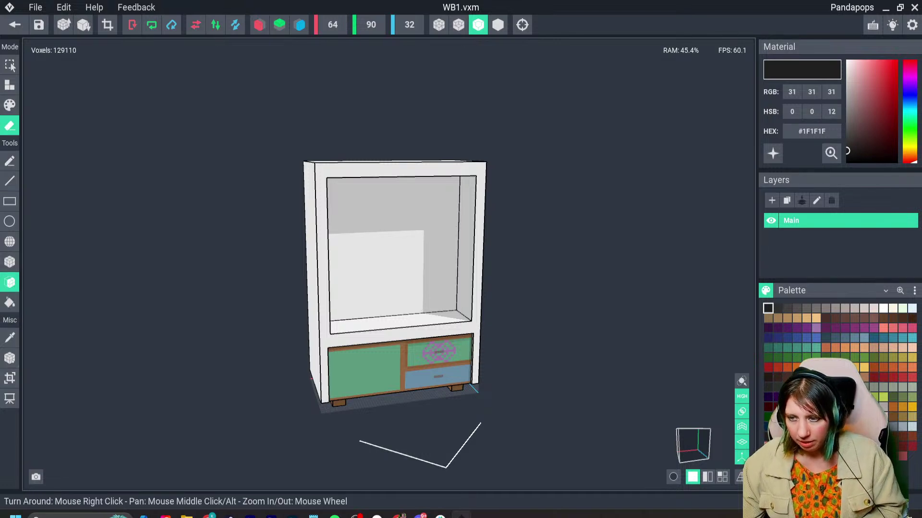
right_drag(360, 252, 269, 276)
drag(312, 254, 293, 256)
mouse_move(288, 269)
right_down()
mouse_move(329, 290)
mouse_move(408, 269)
right_up()
drag(402, 249, 413, 252)
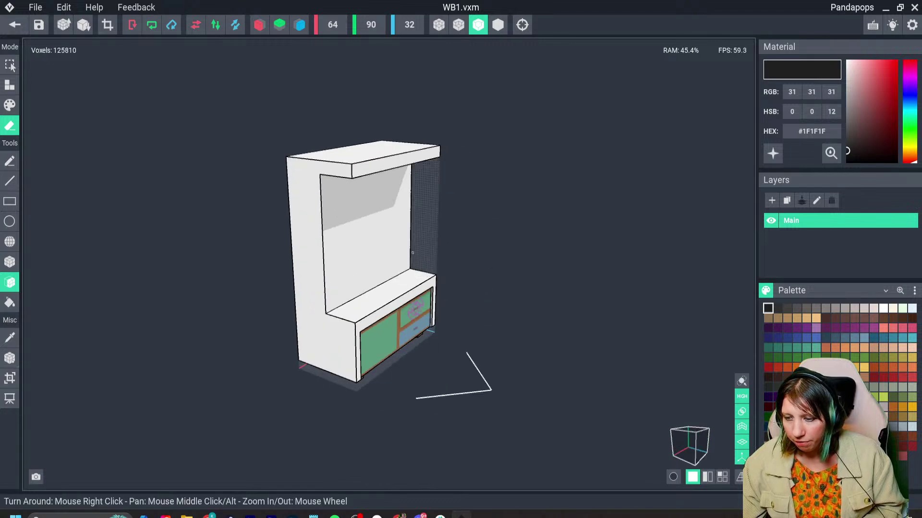
click(371, 301)
Crop the WB1 volume from below to a height of 5 voxels, keeping only the top slab.
click(9, 378)
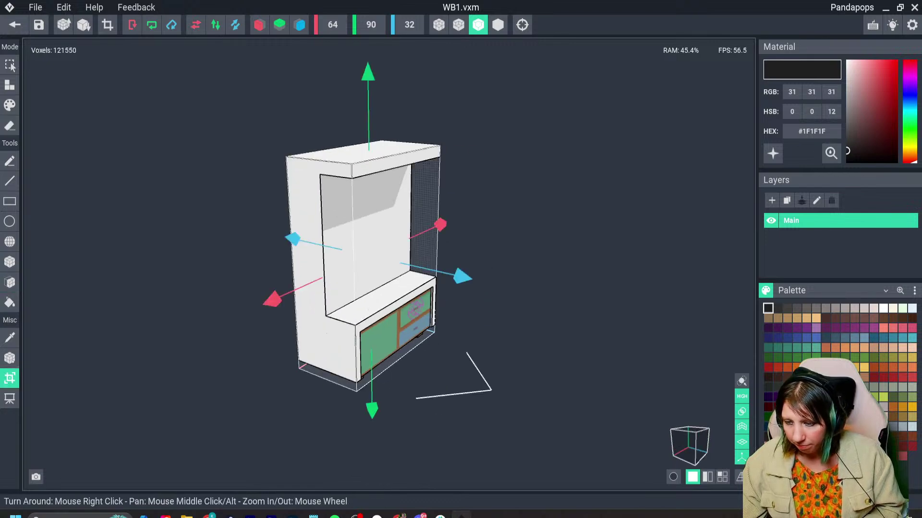
drag(371, 407, 370, 233)
key(Return)
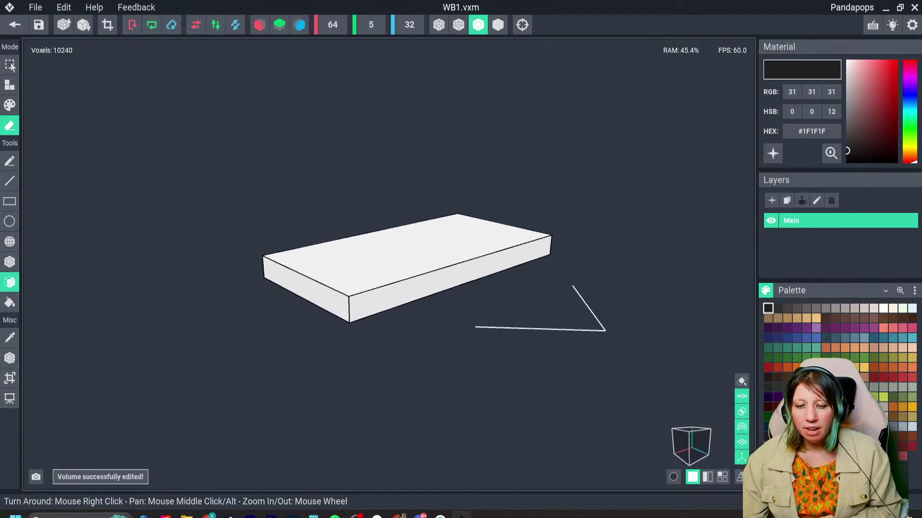
Set the pivot of the WB1 slab to its center.
click(10, 358)
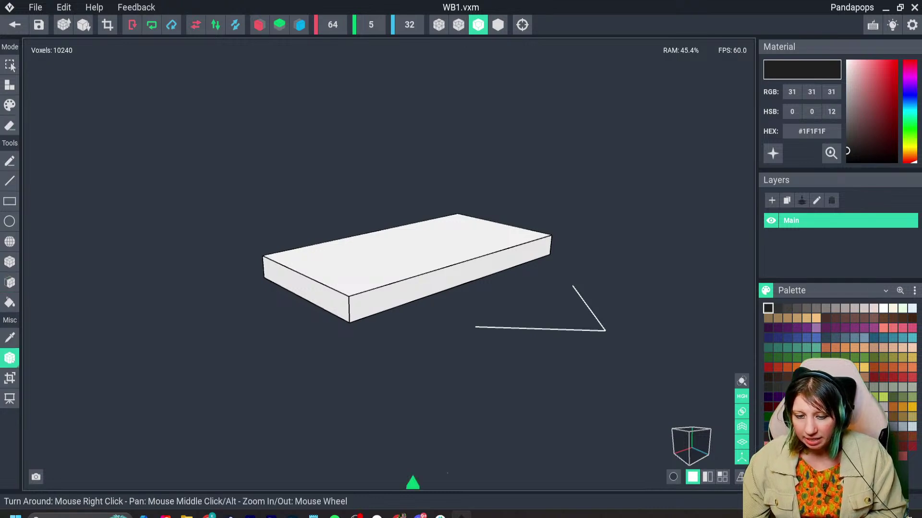
scroll(331, 295, down, 2)
right_click(10, 361)
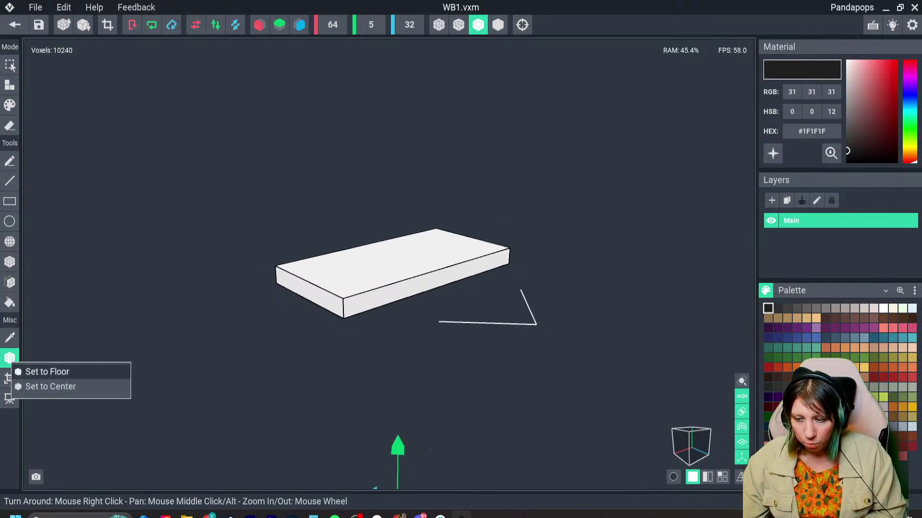
click(50, 386)
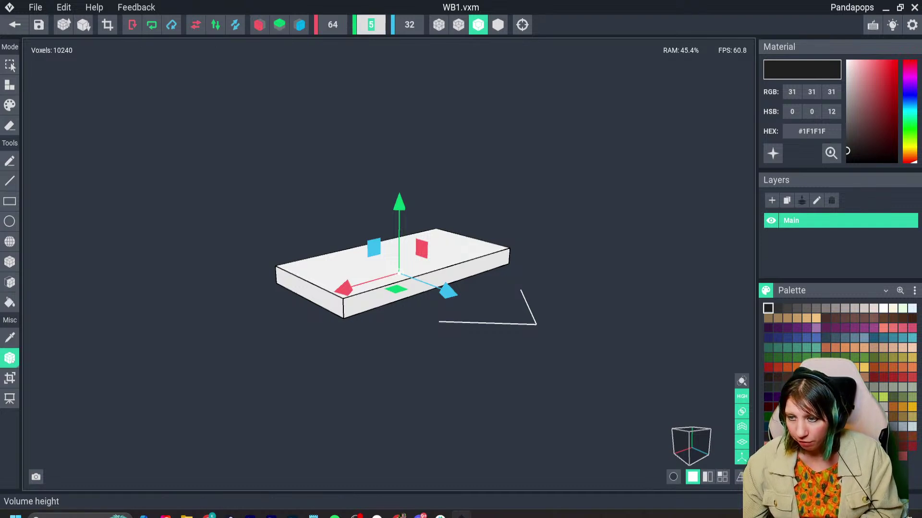
Set the WB1 slab's volume height to 4 and its depth to 31 voxels.
key(BackSpace)
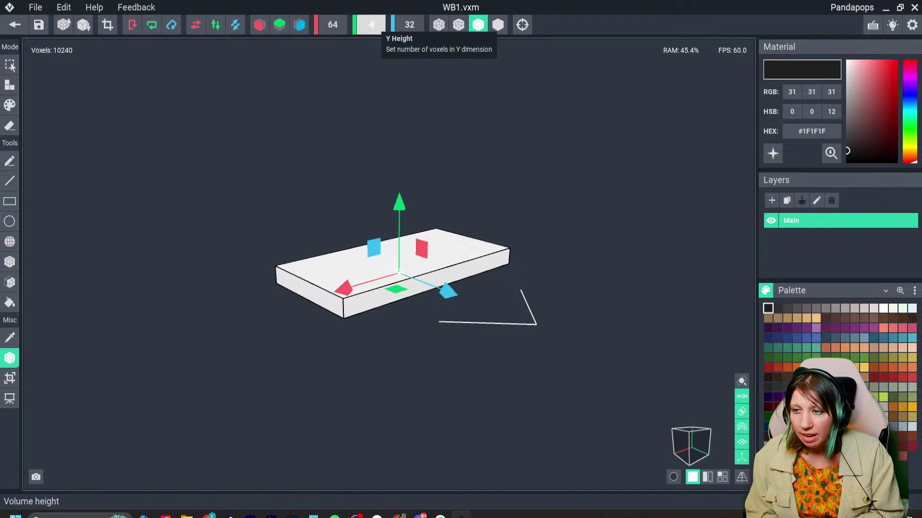
text(4)
key(Return)
right_drag(384, 269, 446, 267)
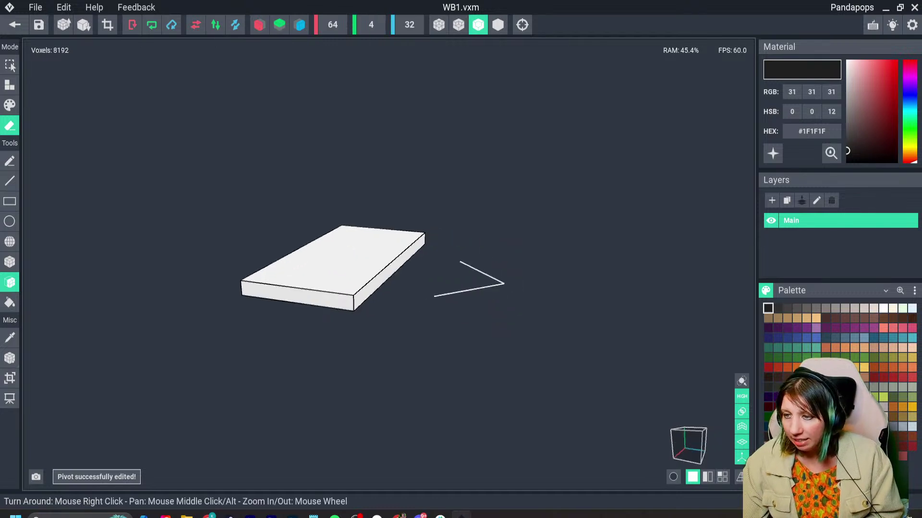
click(409, 25)
text(31)
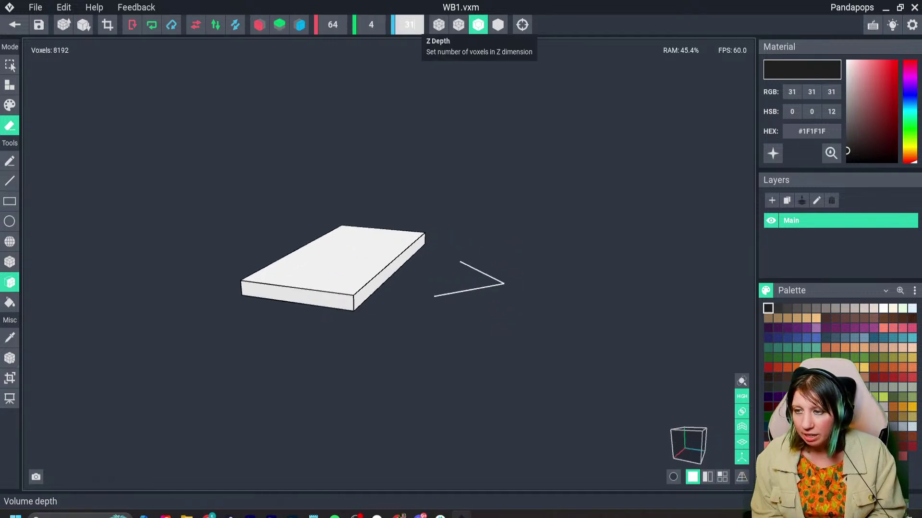
key(Return)
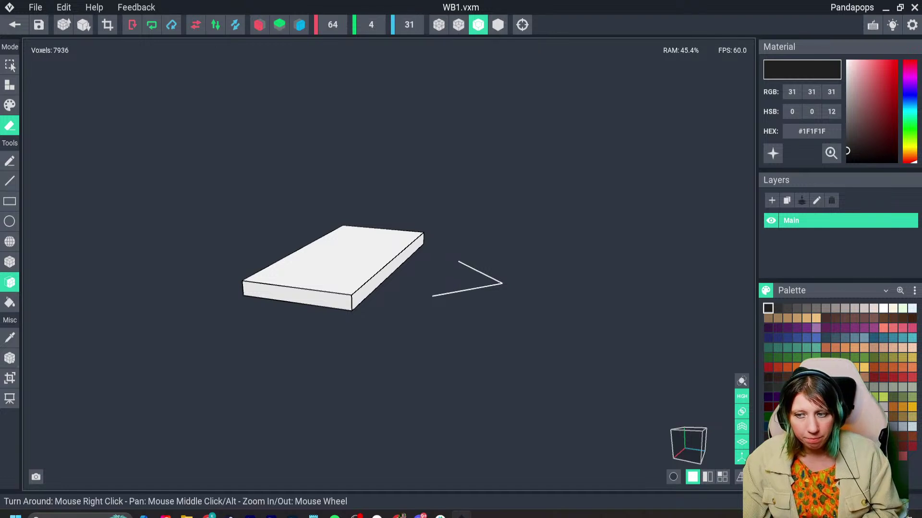
right_drag(456, 268, 346, 269)
click(332, 24)
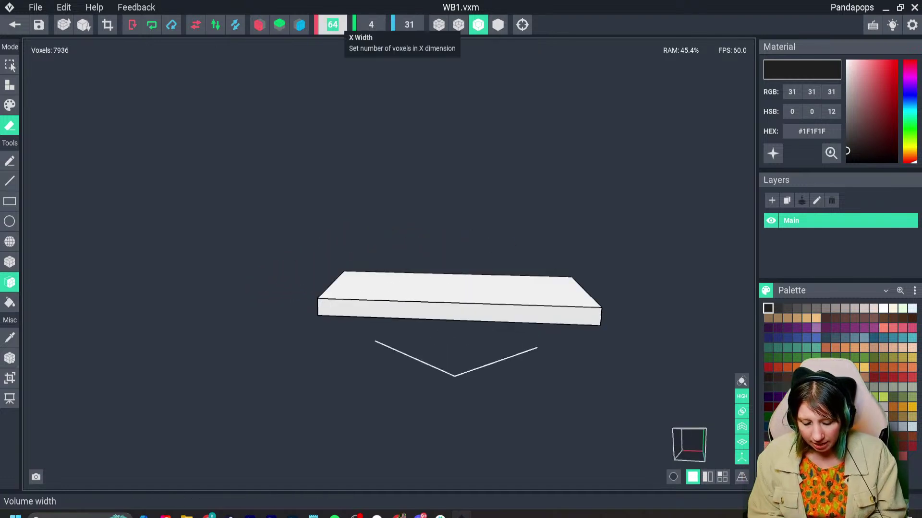
text(53)
key(Return)
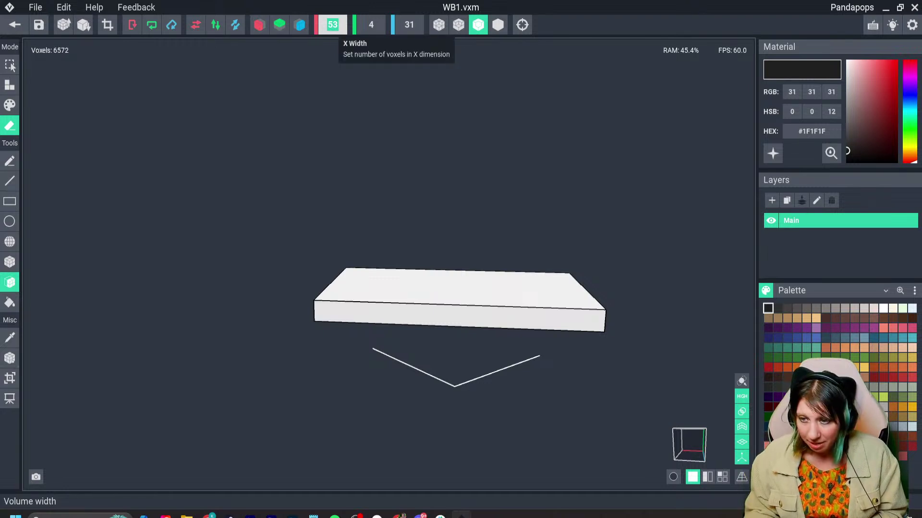
key(ctrl+z)
Set the WB1 slab's volume width to 63 voxels and set its pivot to the floor.
click(332, 25)
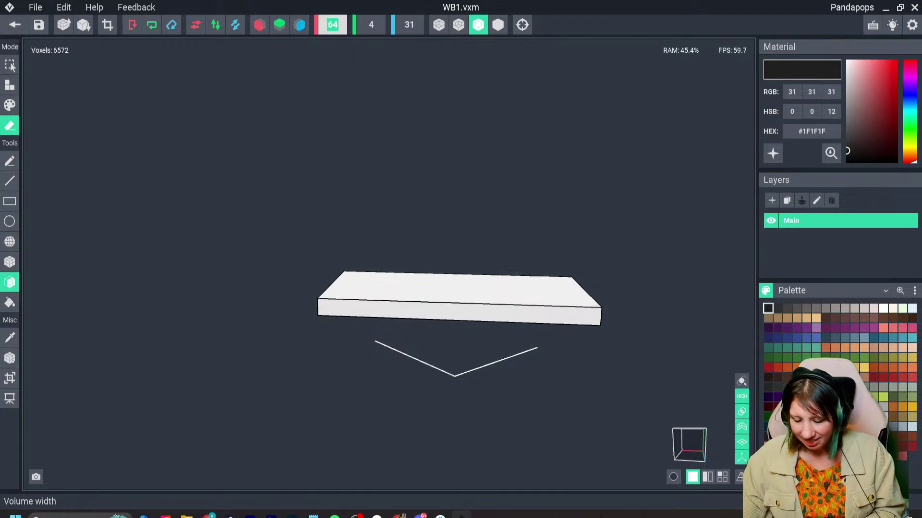
text(63)
key(Return)
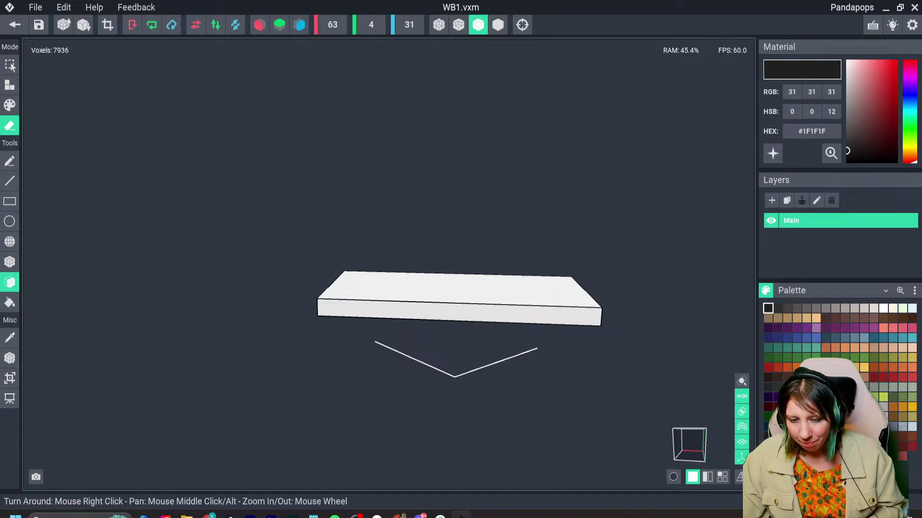
click(9, 358)
right_click(11, 362)
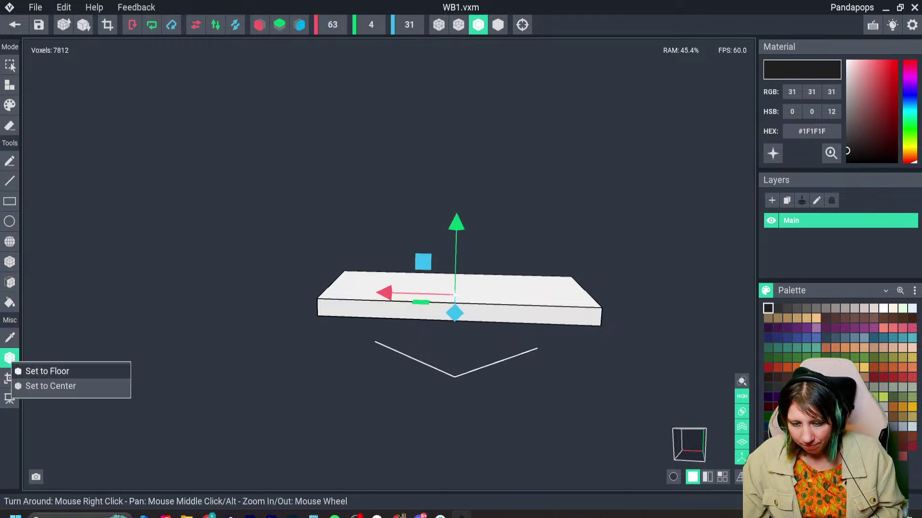
click(38, 371)
right_drag(460, 288, 533, 288)
Save and close WB1, and move the white b2a bookcase sideways along X until it stands beside the brown one.
click(15, 25)
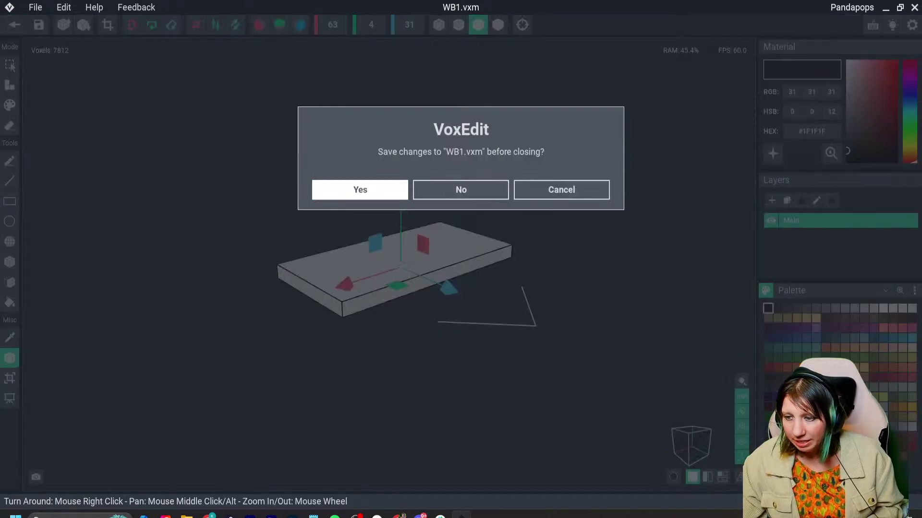
click(360, 189)
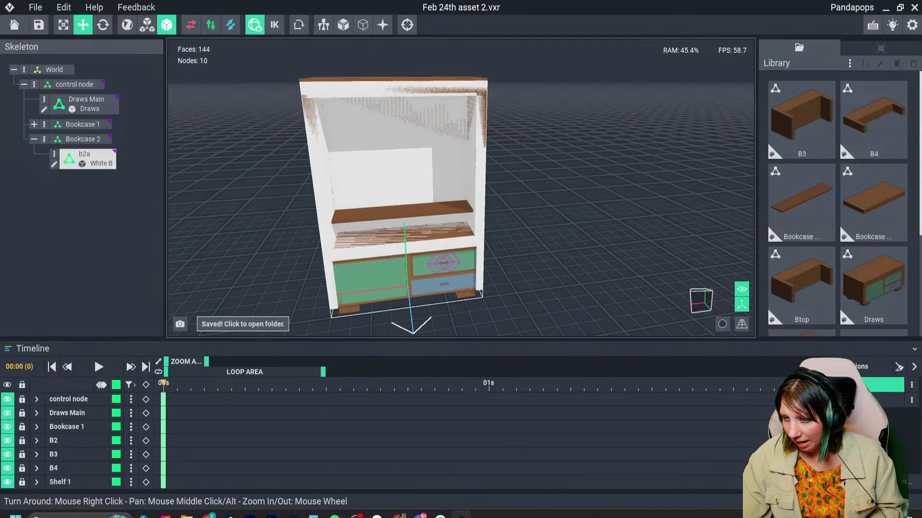
click(360, 189)
drag(359, 292, 521, 272)
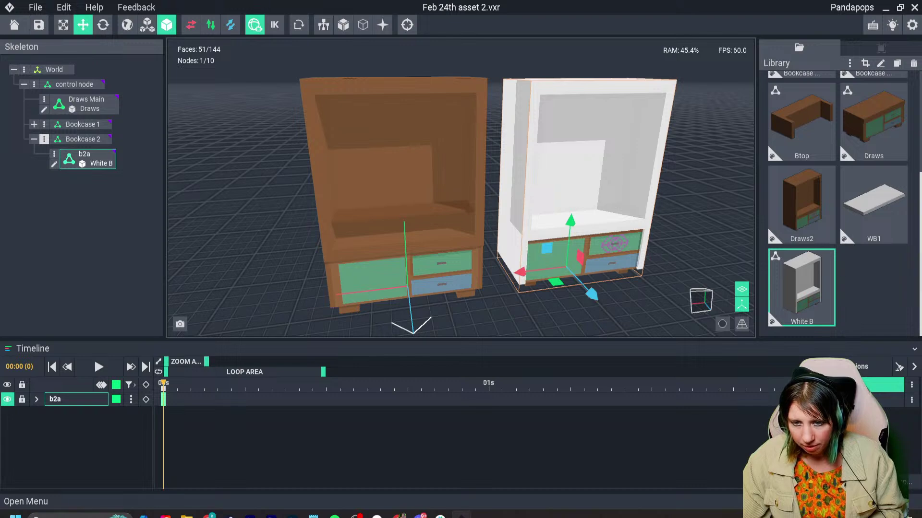
Add a child node named WBtop under Bookcase 2 and attach the WB1 model to it.
click(43, 138)
click(72, 148)
text(WBtop)
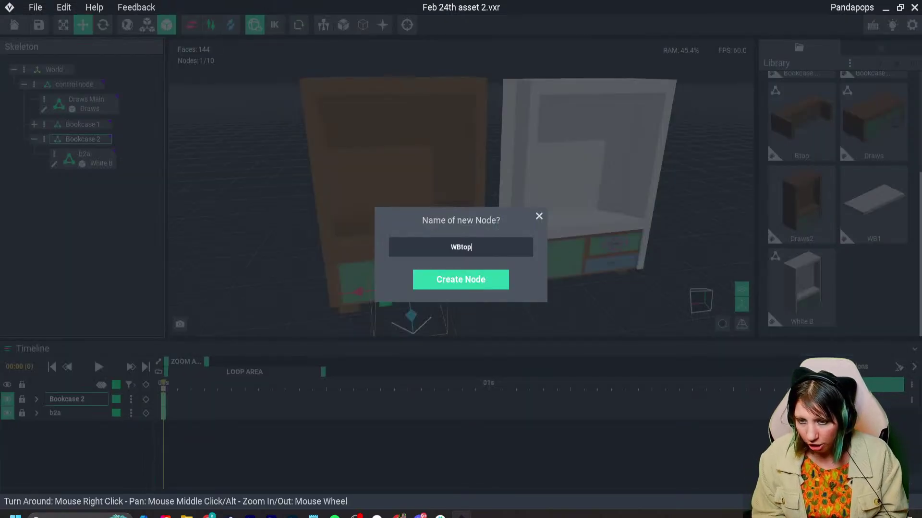
key(Return)
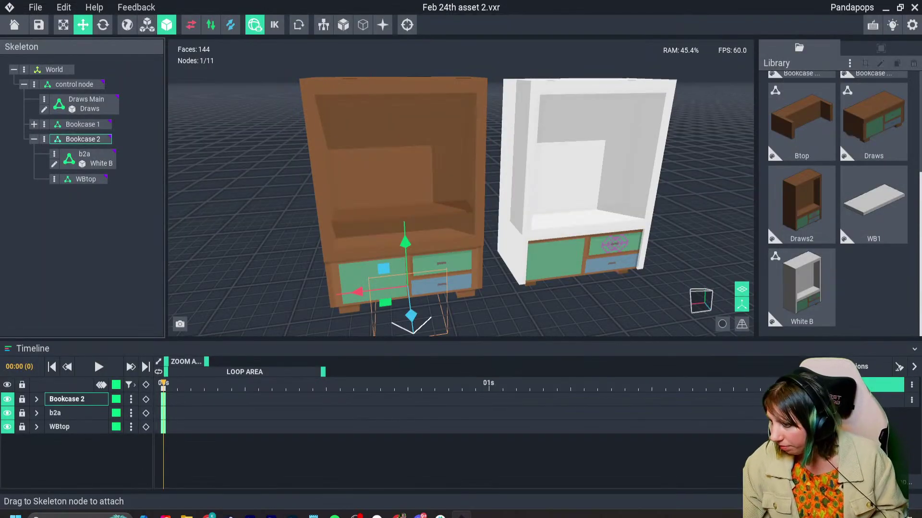
drag(873, 204, 86, 180)
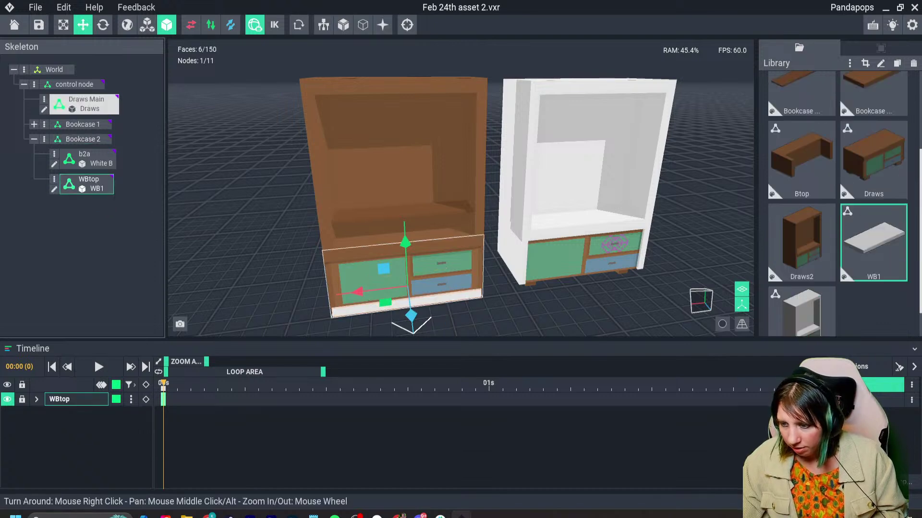
Raise the WBtop slab vertically until it lies on top of the brown bookcase.
drag(405, 242, 384, 20)
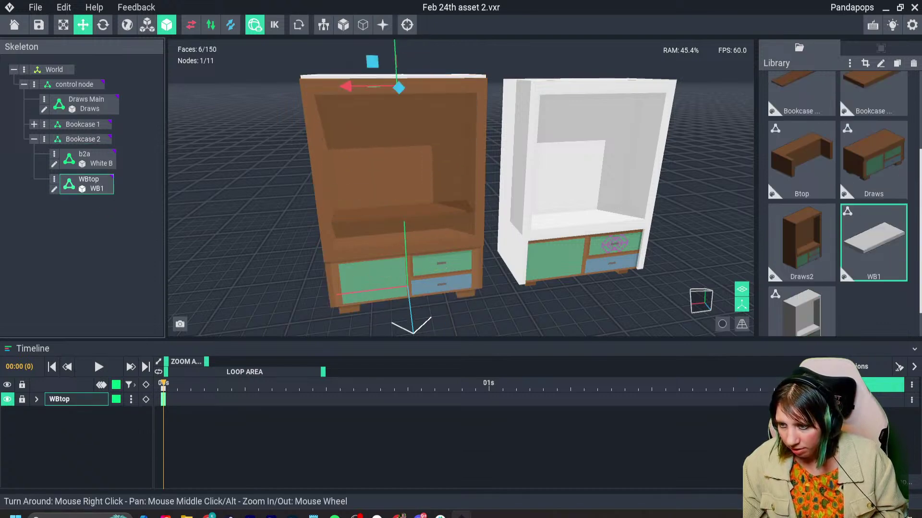
right_drag(384, 144, 432, 192)
drag(390, 44, 464, 248)
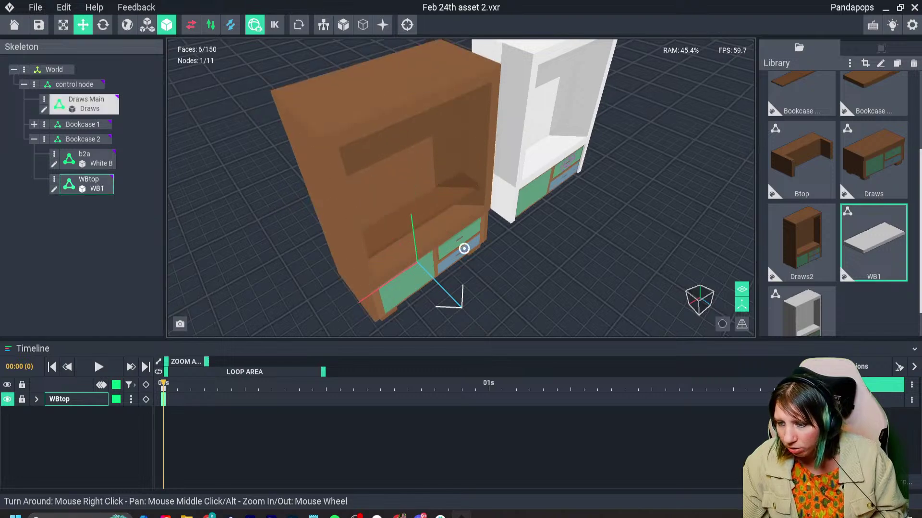
right_drag(464, 249, 464, 248)
drag(411, 164, 399, 32)
middle_drag(408, 158, 410, 216)
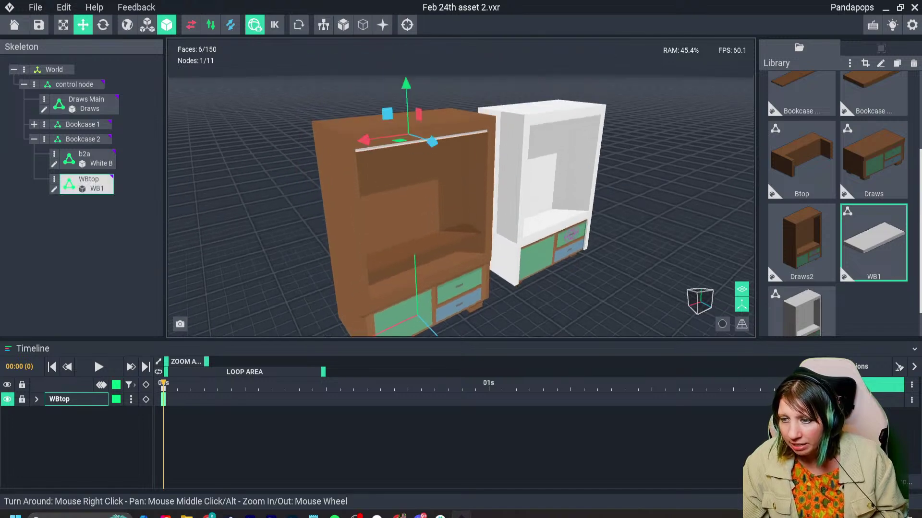
drag(406, 86, 406, 77)
right_drag(414, 132, 419, 132)
right_drag(422, 132, 416, 129)
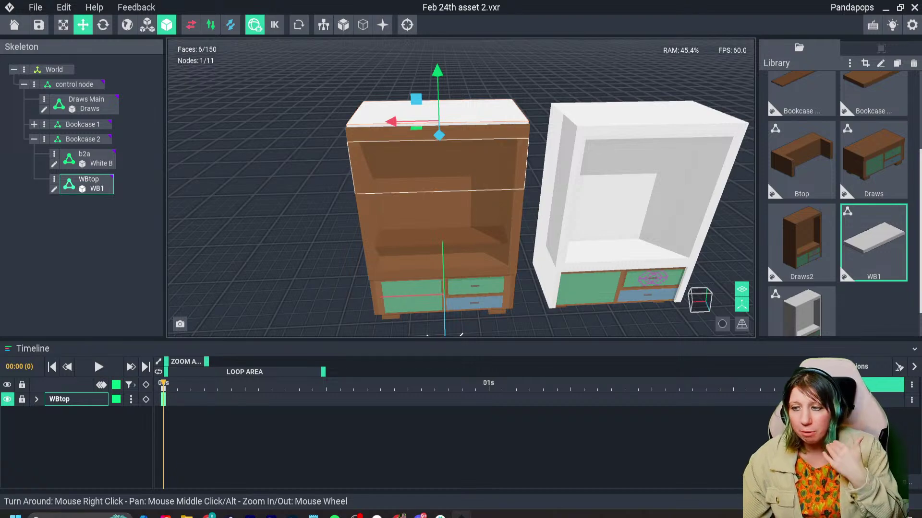
Check the WBtop slab's depth alignment from the bookcase's side and save the asset.
right_drag(460, 334, 506, 331)
right_drag(459, 143, 462, 145)
drag(421, 110, 422, 110)
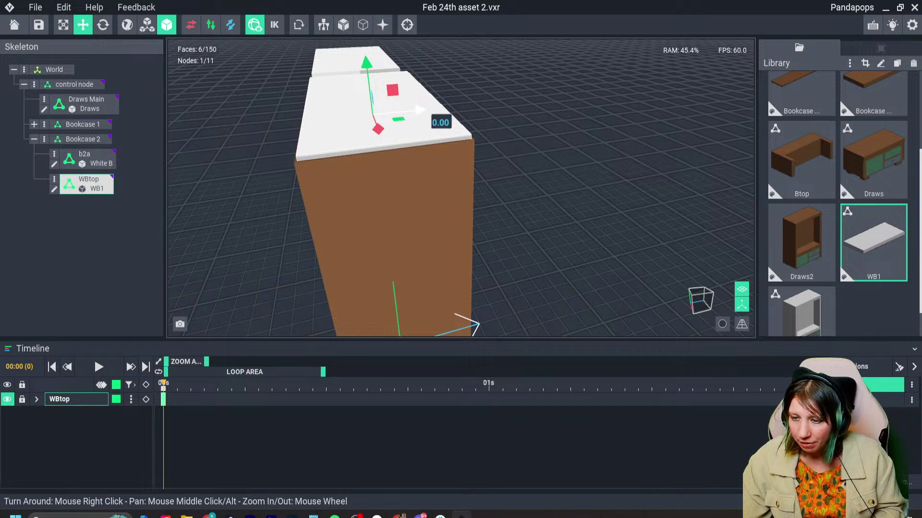
key(ctrl+s)
right_drag(423, 115, 381, 117)
scroll(443, 130, down, 2)
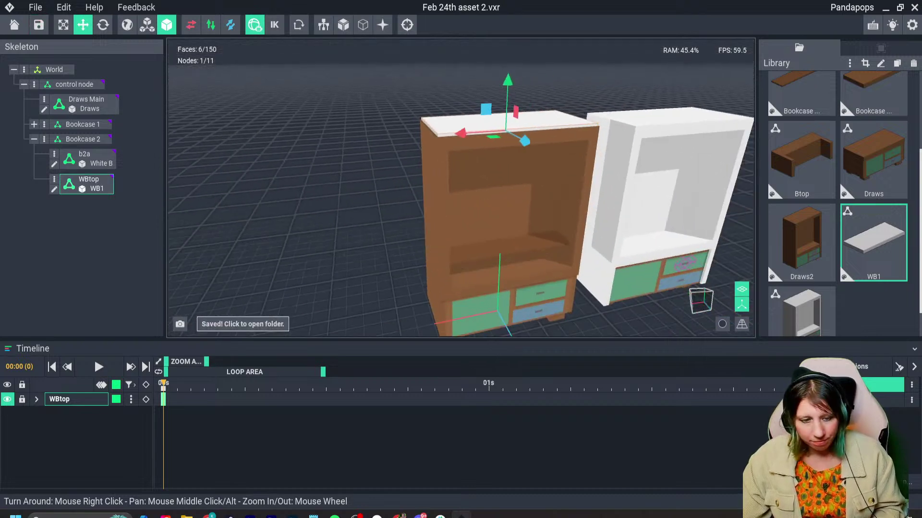
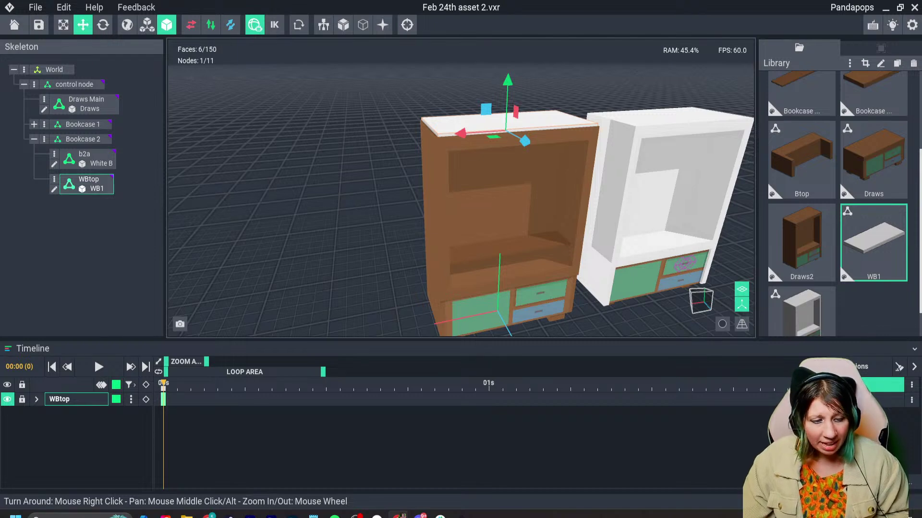
Switch to the other animation to inspect the bookcase parts' positions there, and return to the first animation.
mouse_move(354, 235)
right_down()
mouse_move(422, 236)
mouse_move(312, 231)
mouse_move(346, 223)
right_up()
scroll(353, 236, up, 2)
click(845, 399)
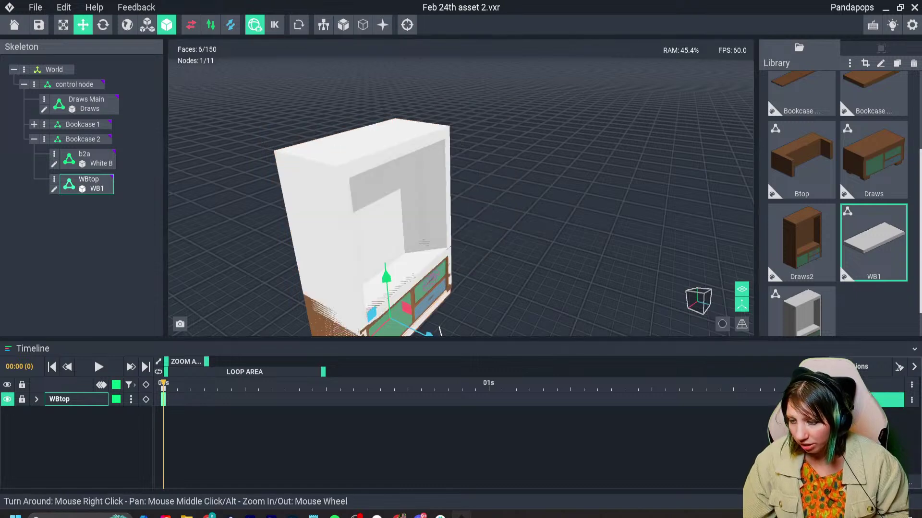
right_drag(379, 175, 338, 167)
middle_drag(338, 167, 281, 101)
scroll(280, 100, down, 1)
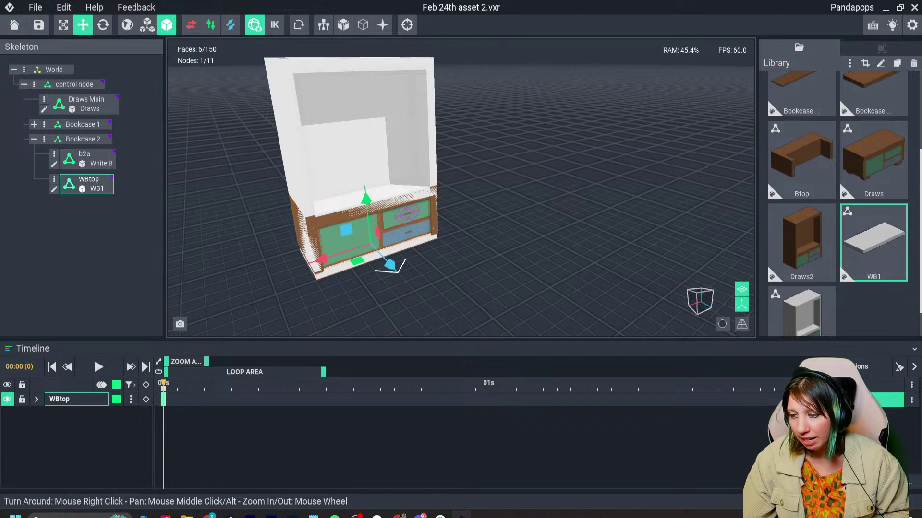
click(883, 384)
right_drag(259, 92, 286, 115)
middle_drag(286, 115, 322, 181)
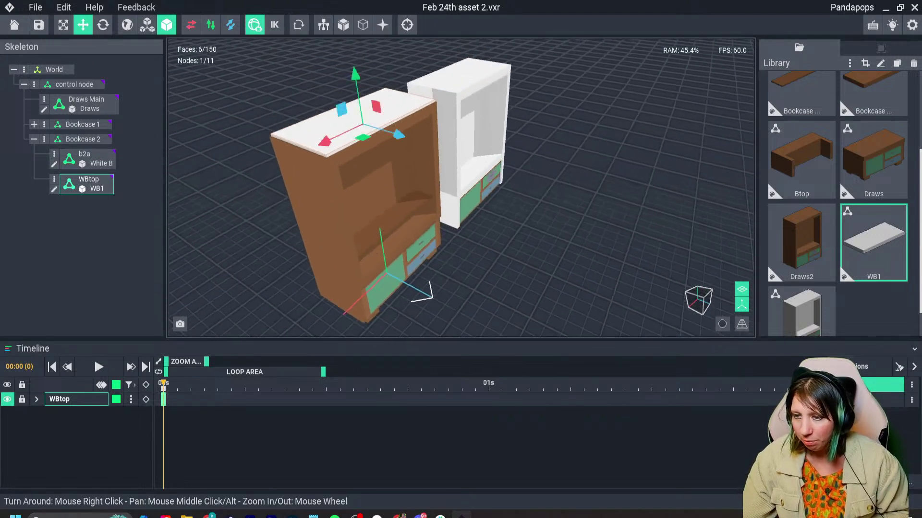
Examine how the WBtop slab fits the top of the brown bookcase from several angles.
right_drag(323, 182, 355, 159)
drag(362, 68, 363, 68)
right_drag(540, 192, 434, 207)
scroll(434, 207, up, 2)
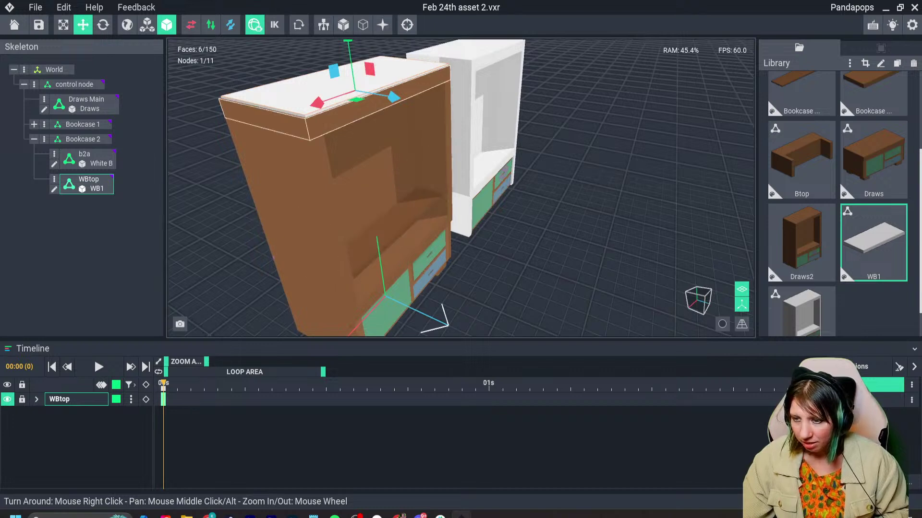
scroll(411, 267, down, 1)
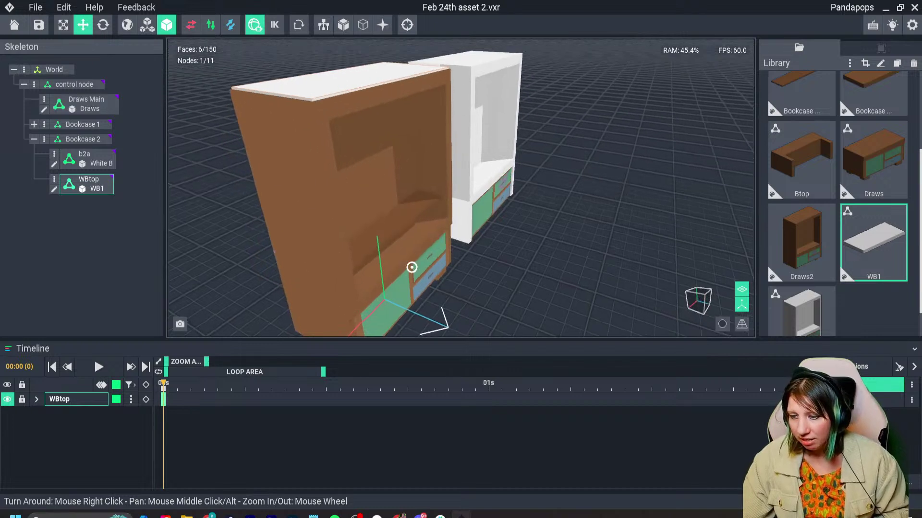
scroll(411, 267, up, 2)
scroll(411, 268, down, 4)
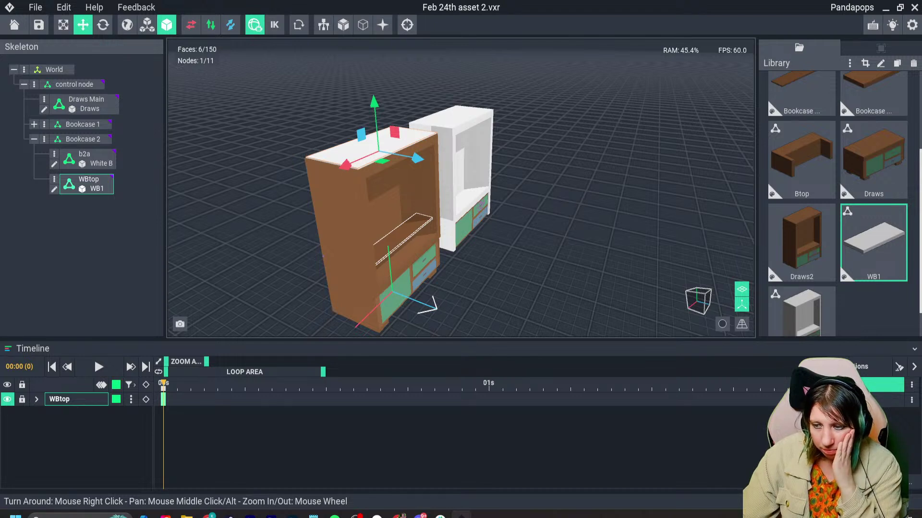
right_drag(483, 190, 448, 191)
Clone the White B model as White B2 and open the clone for editing.
click(451, 191)
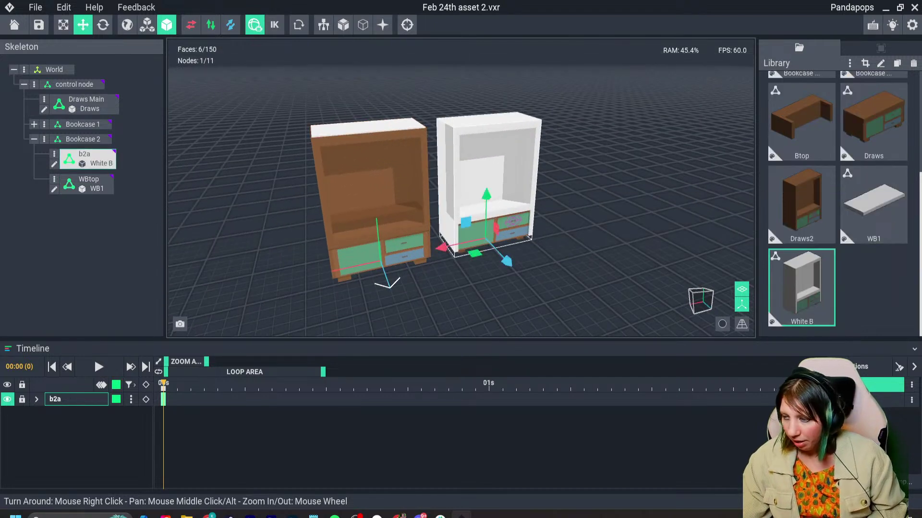
click(800, 287)
key(ctrl+d)
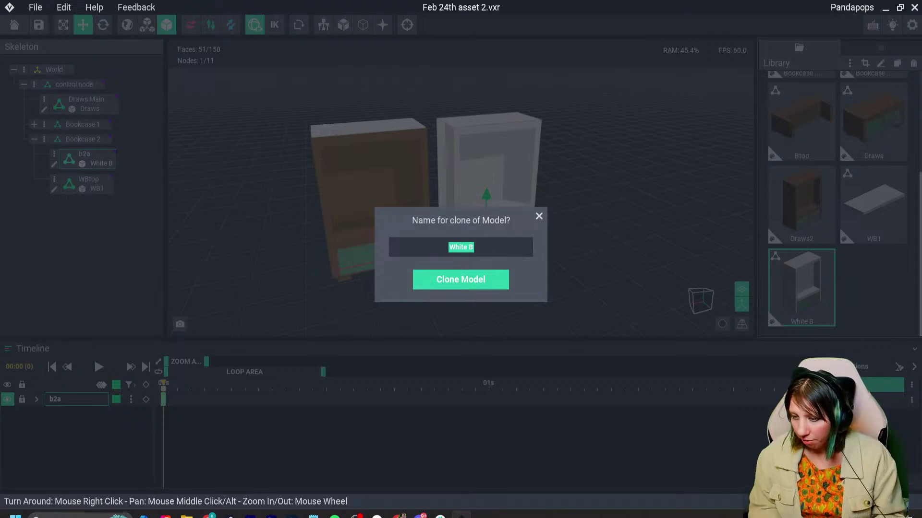
click(473, 246)
text(2)
key(Return)
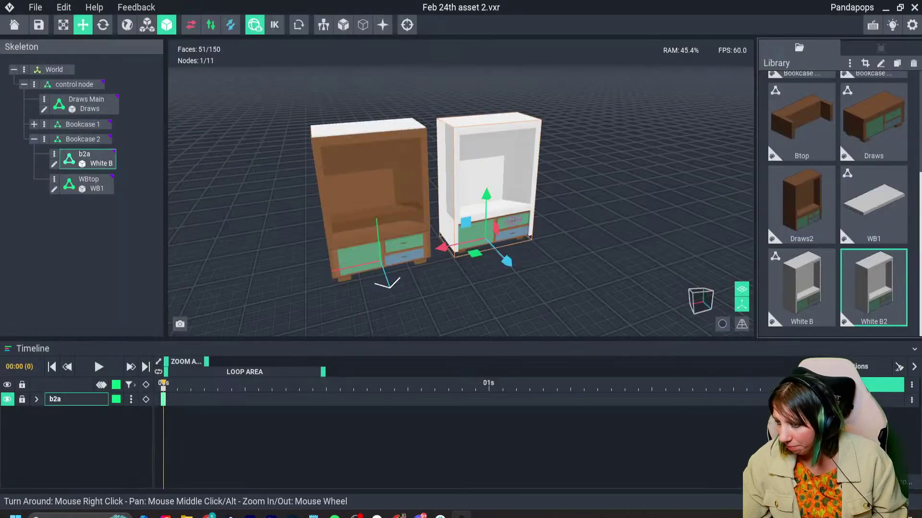
double_click(873, 287)
Crop the White B2 volume from above to a height of 85 voxels, cutting off the top panel.
right_drag(447, 216, 413, 226)
scroll(472, 224, up, 2)
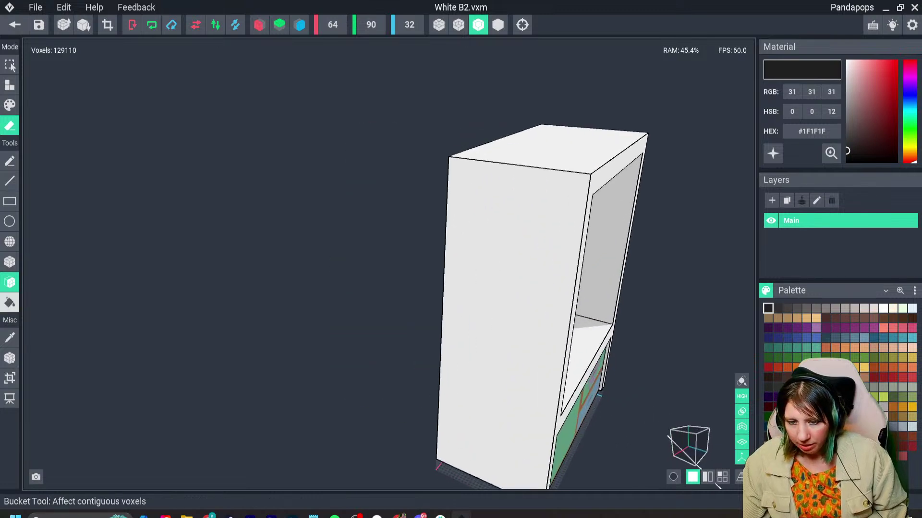
click(10, 358)
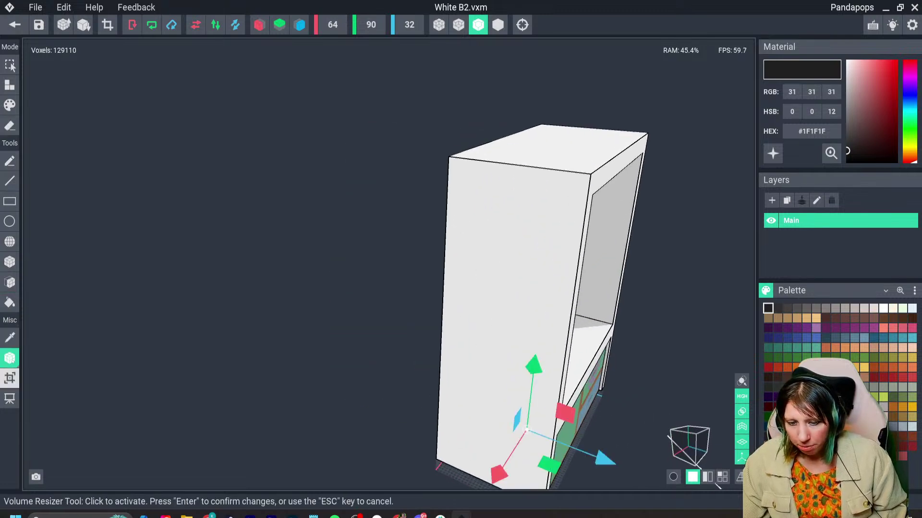
click(9, 378)
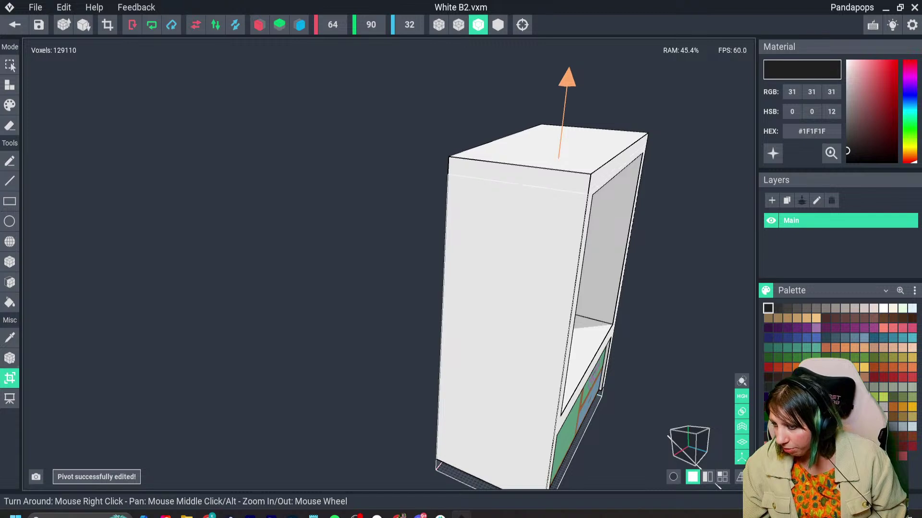
drag(567, 78, 567, 83)
right_drag(561, 230, 471, 229)
key(Return)
scroll(527, 229, down, 4)
middle_drag(637, 276, 486, 241)
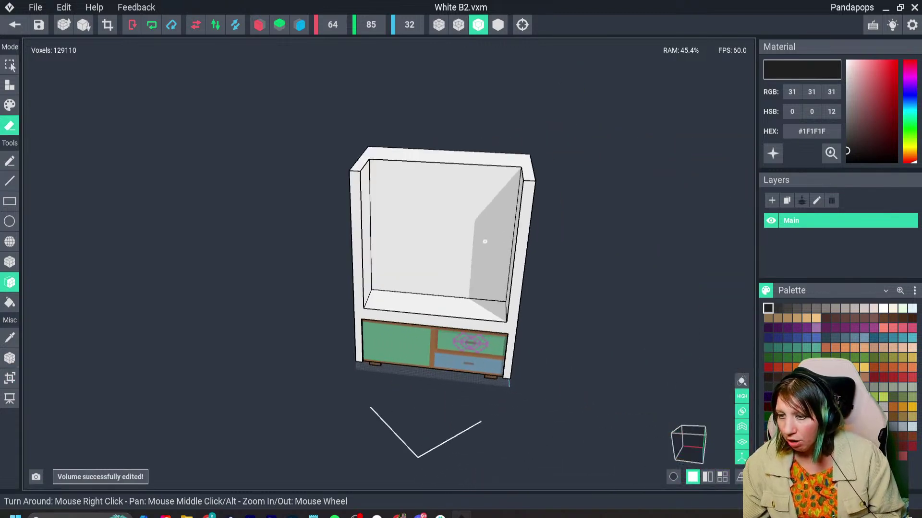
Set the White B2 volume's X width to 63 voxels.
click(332, 24)
text(63)
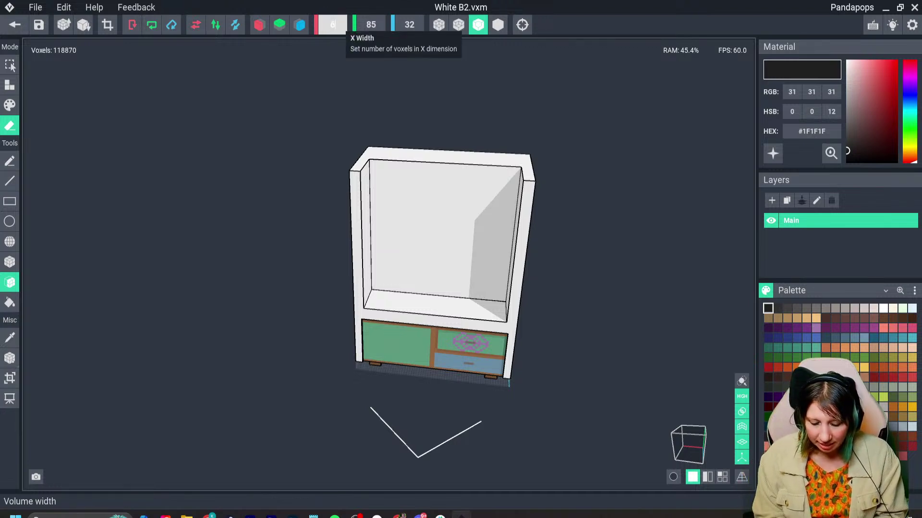
key(Return)
scroll(374, 203, up, 3)
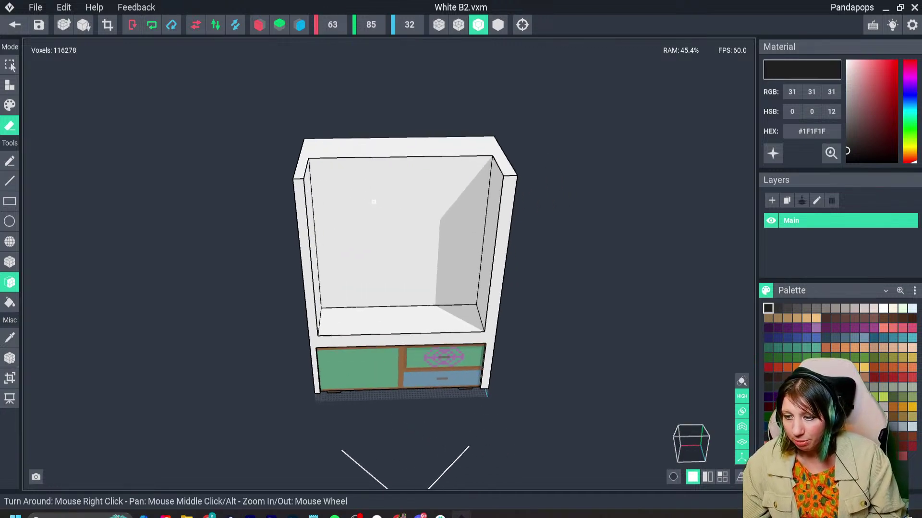
Erase one layer of voxels from the inner face of White B2's trimmed side panel.
right_drag(355, 206, 446, 206)
scroll(441, 191, up, 3)
mouse_move(508, 150)
right_down()
mouse_move(442, 164)
mouse_move(497, 195)
mouse_move(509, 167)
mouse_move(444, 192)
right_up()
click(505, 192)
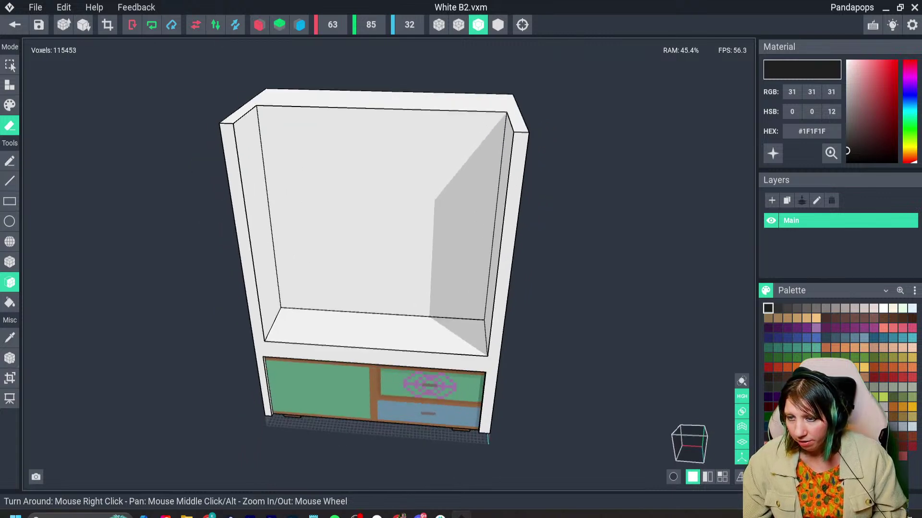
right_drag(503, 169, 484, 199)
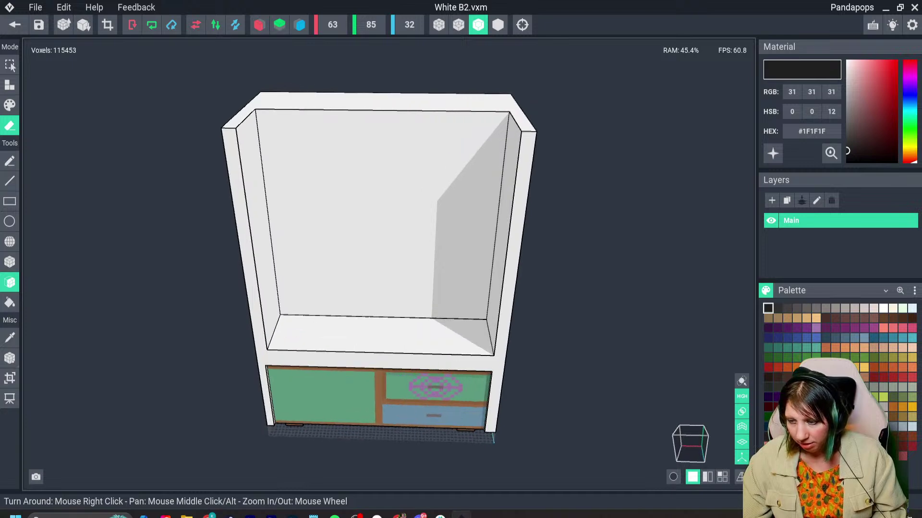
Paint a dark #302F2F vertical strip on White B2's back with the Box tool, running from the upper edge partway down.
right_drag(402, 246, 433, 241)
click(778, 308)
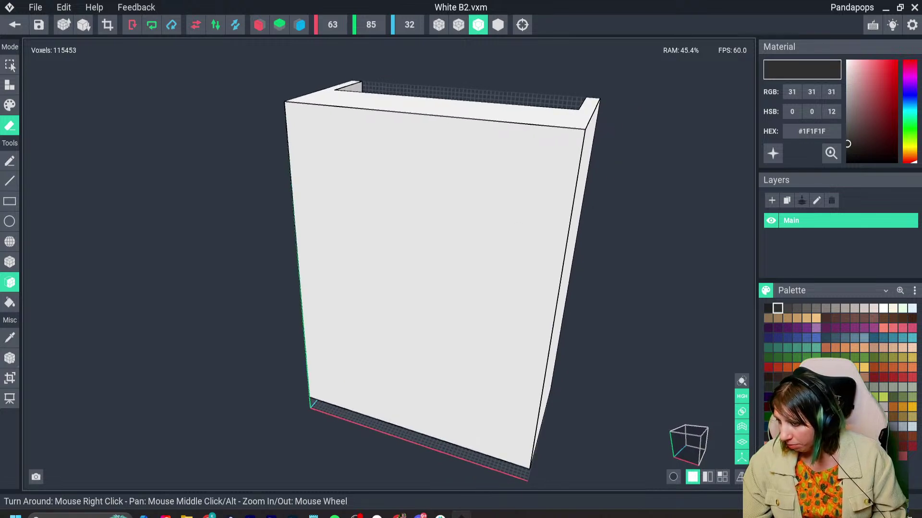
click(9, 105)
click(10, 262)
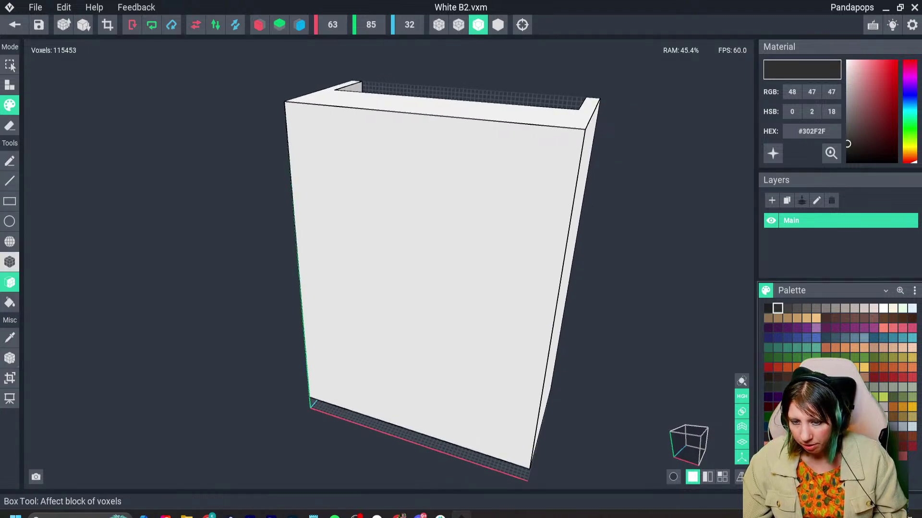
right_drag(461, 239, 454, 235)
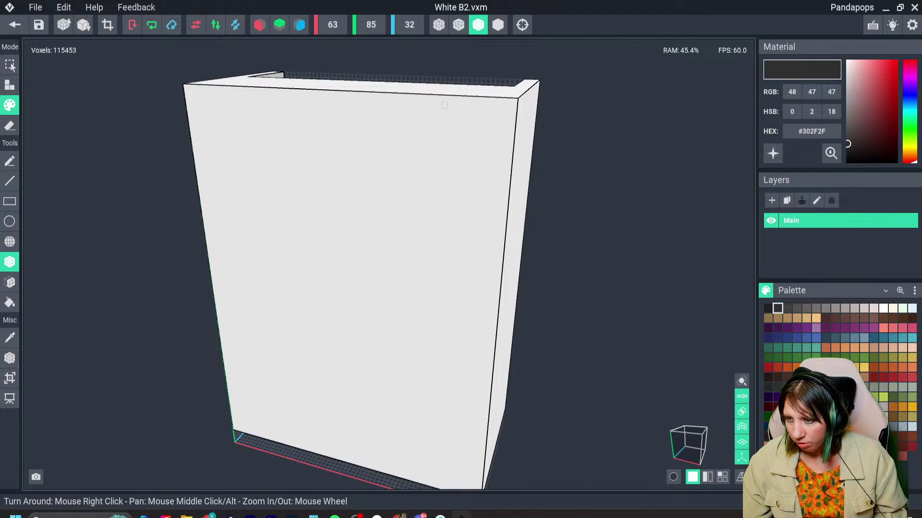
drag(444, 105, 439, 247)
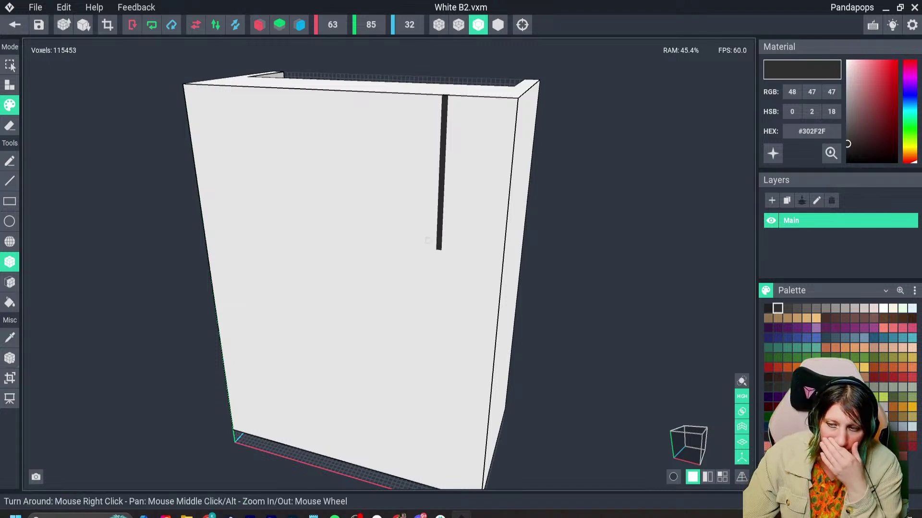
Examine the White B2 case and the dark strip on its back from several angles.
right_drag(428, 241, 442, 280)
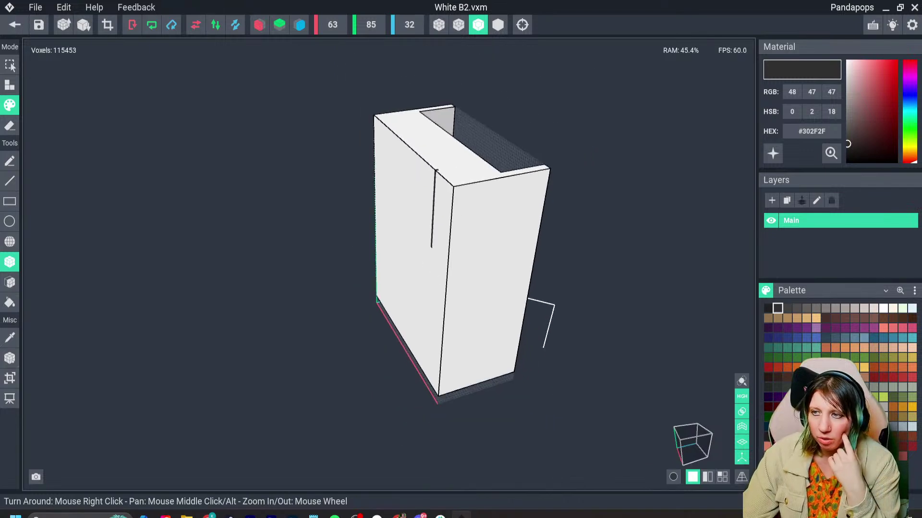
right_drag(420, 264, 446, 269)
scroll(411, 269, up, 5)
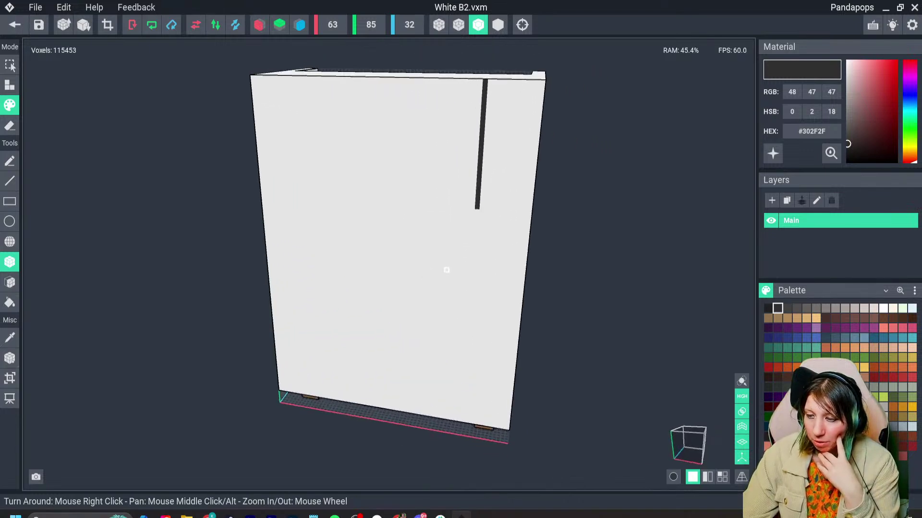
scroll(457, 258, down, 6)
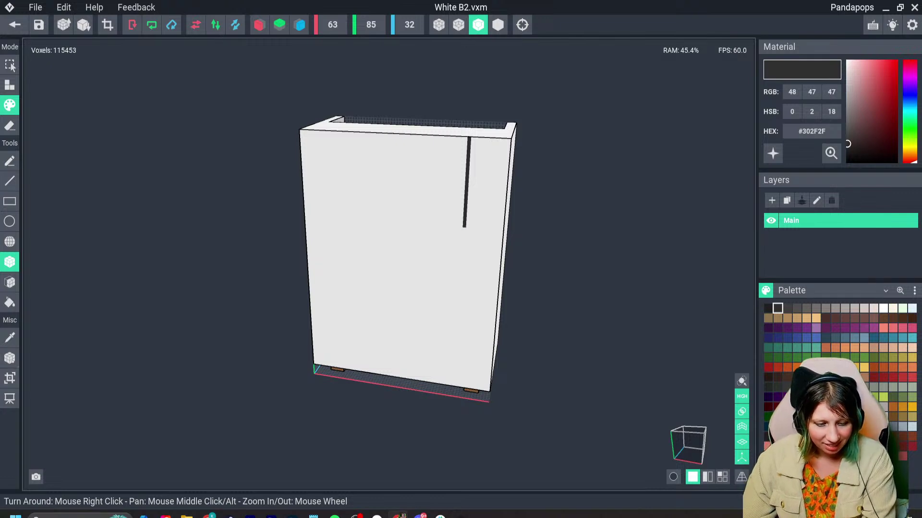
scroll(457, 232, up, 5)
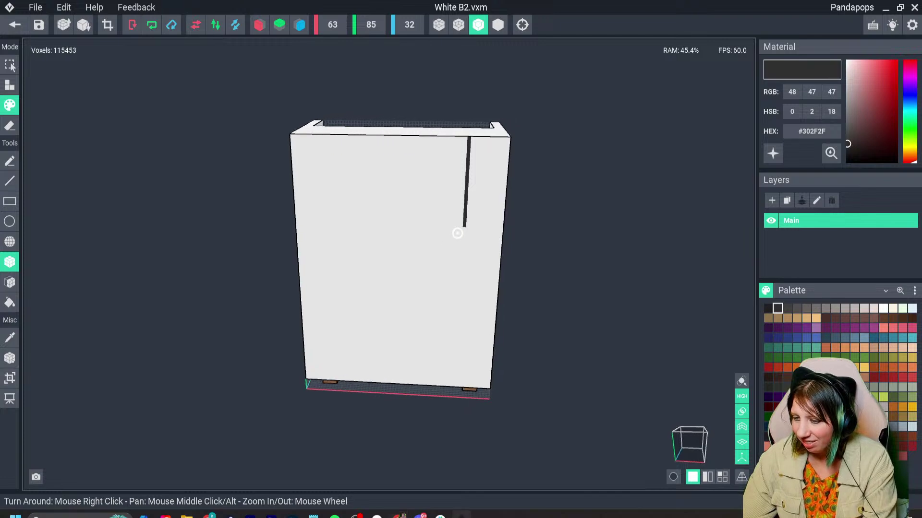
right_drag(457, 232, 438, 276)
scroll(441, 264, down, 4)
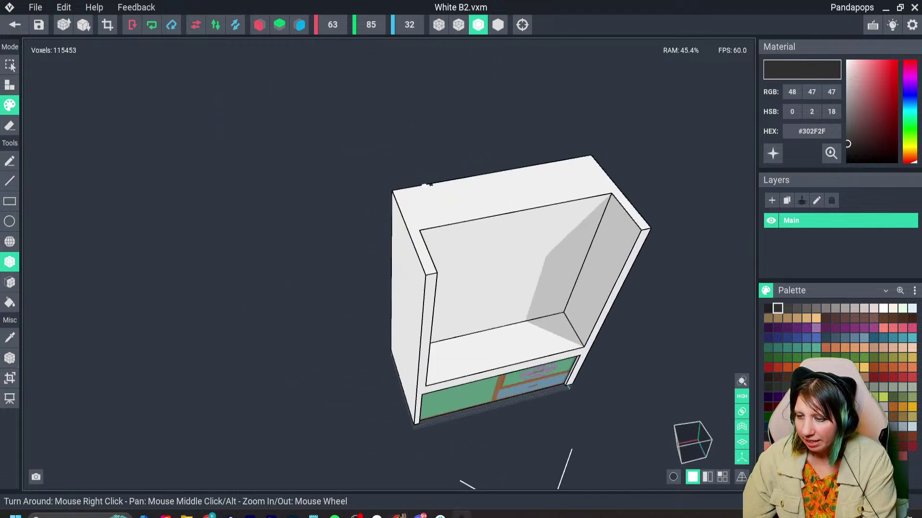
right_drag(420, 209, 427, 240)
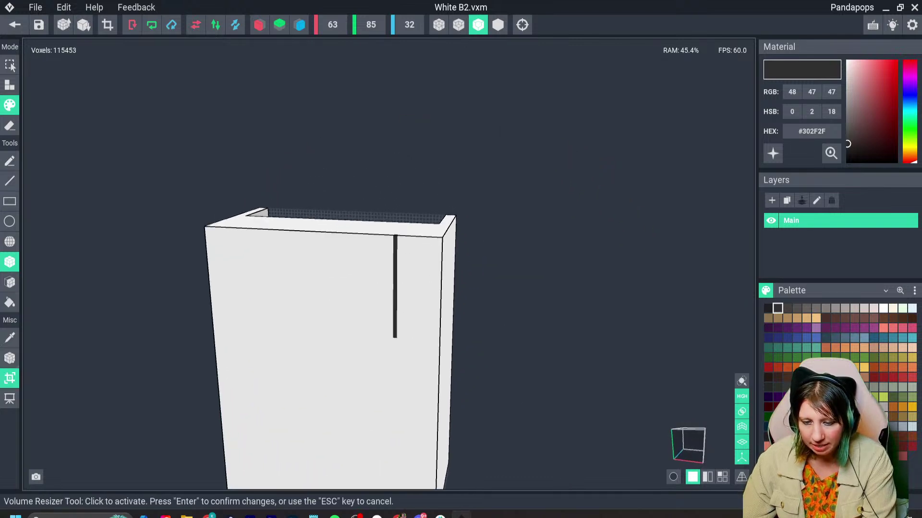
Crop the White B2 volume from below to a height of 26 voxels with the Volume Resizer.
click(10, 378)
drag(374, 340, 372, 352)
key(Return)
right_drag(371, 362, 367, 334)
Set White B2's pivot to the floor and save the model on returning to the asset scene.
click(10, 358)
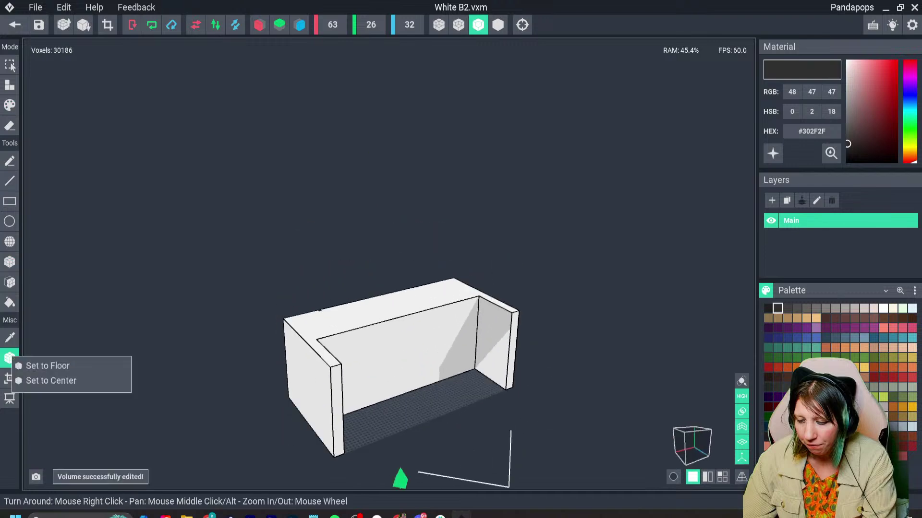
click(48, 366)
click(14, 24)
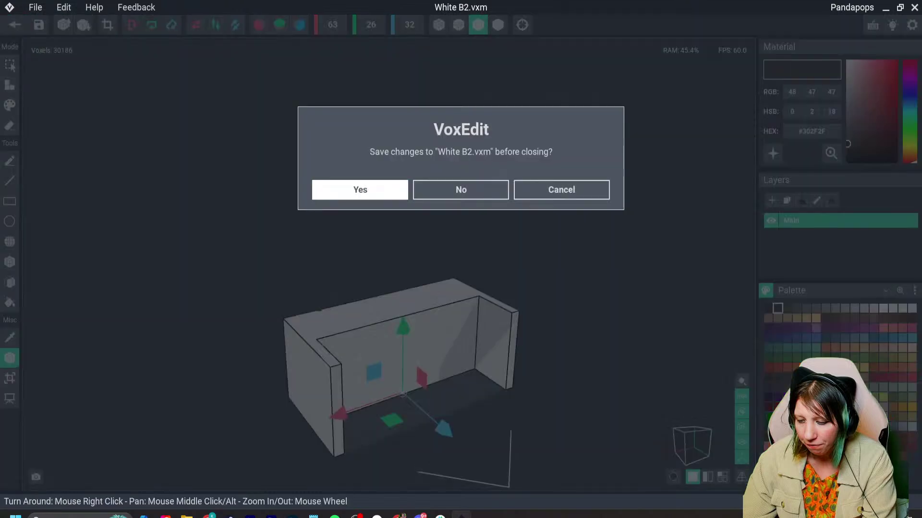
click(360, 188)
Create a node named WB2 under Bookcase 2 and attach the White B2 model to it.
click(43, 139)
click(81, 146)
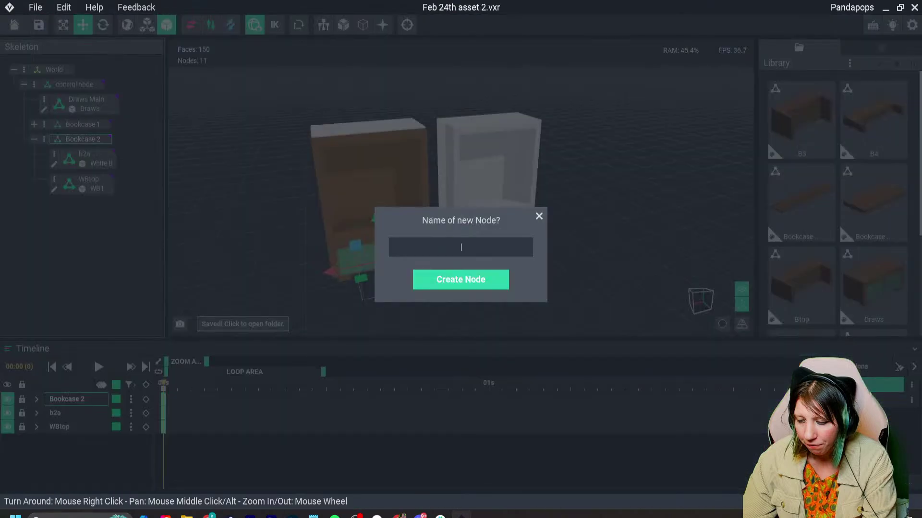
text(B2)
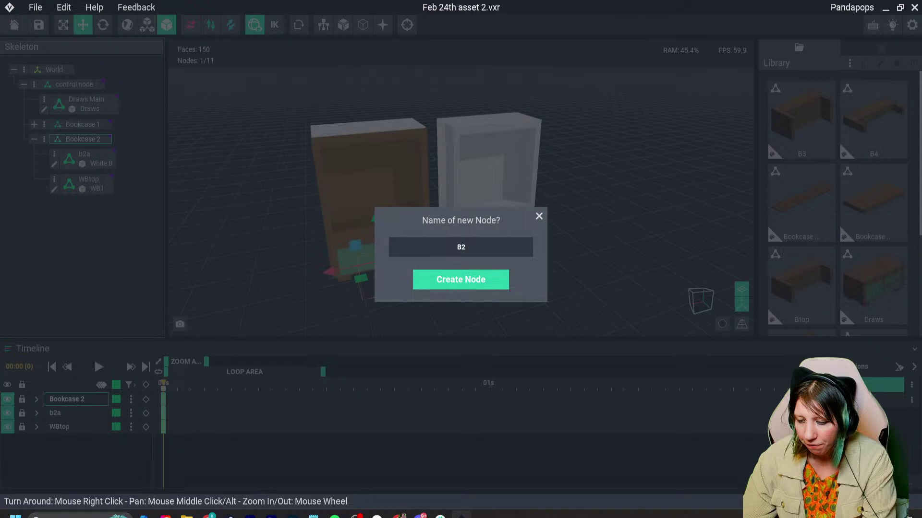
key(Return)
click(457, 247)
text(W)
key(Return)
scroll(838, 206, down, 3)
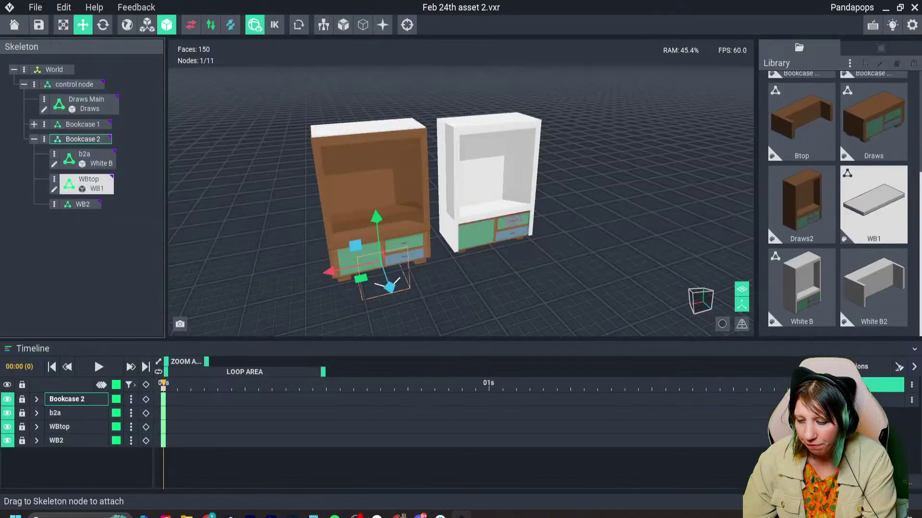
drag(873, 288, 83, 208)
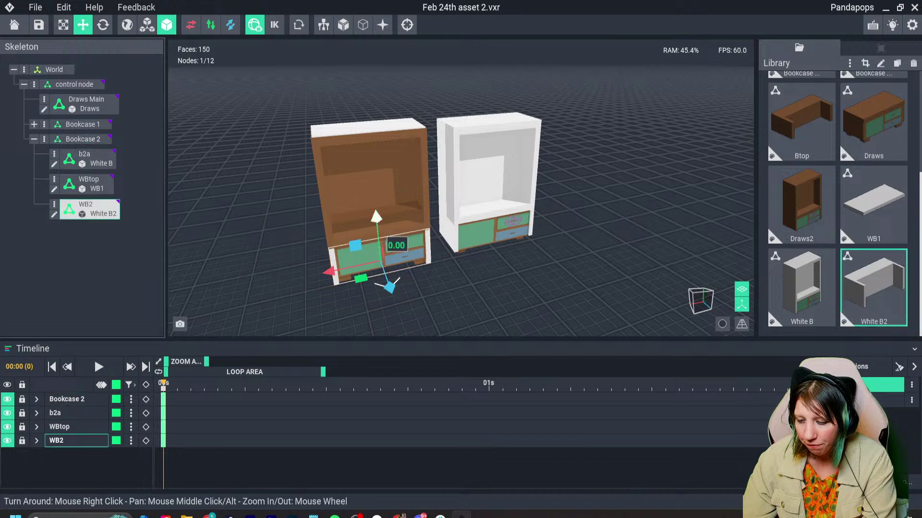
Raise the WB2 node by about 65 to just beneath the white top slab and nudge it along its depth axis.
drag(366, 124, 366, 116)
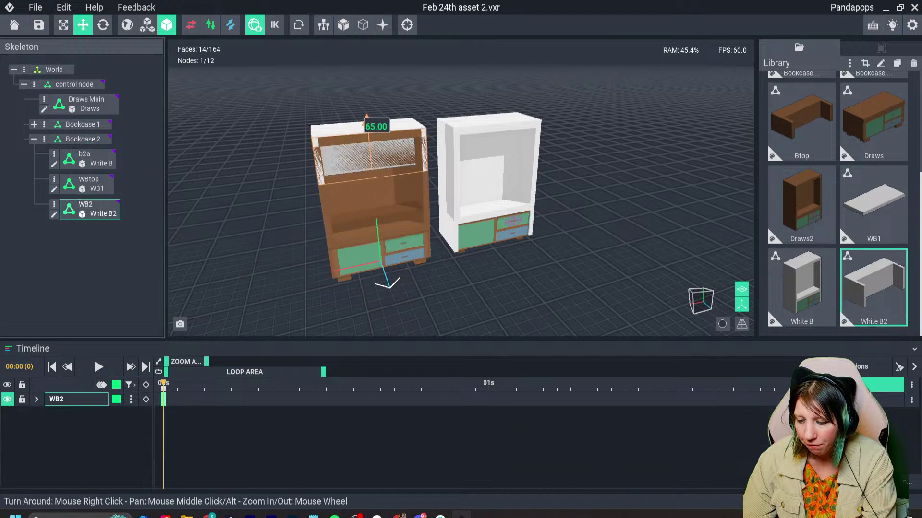
right_drag(367, 116, 456, 125)
scroll(422, 144, up, 4)
right_drag(466, 333, 463, 172)
scroll(455, 172, down, 3)
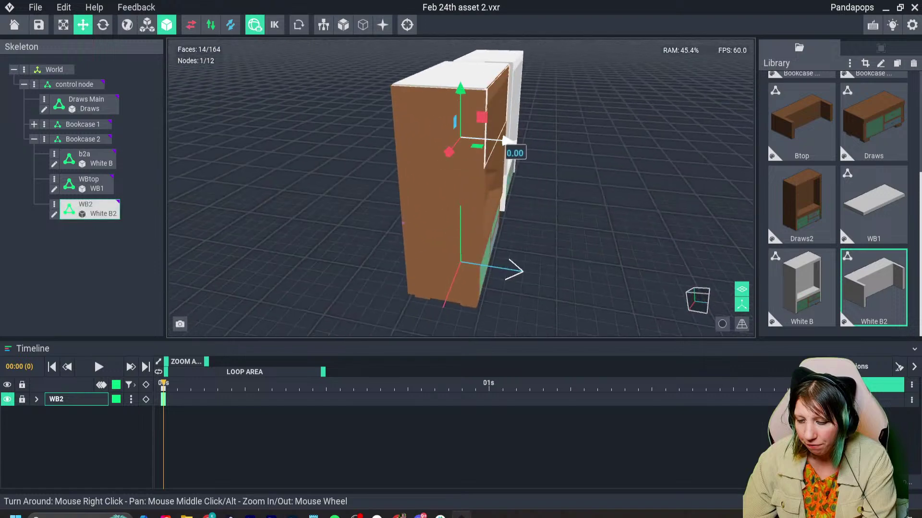
drag(503, 140, 505, 141)
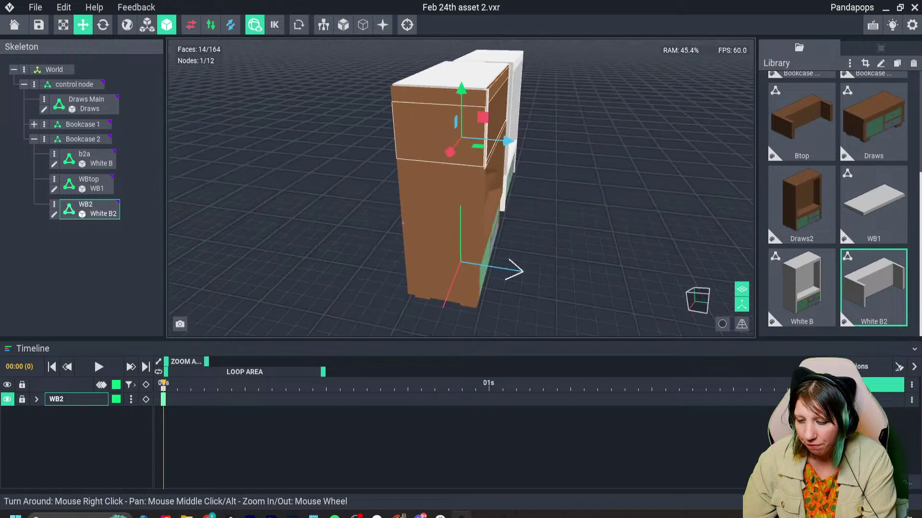
Open the WB1 top slab model to check its volume dimensions, and return to the scene, saving it.
click(86, 183)
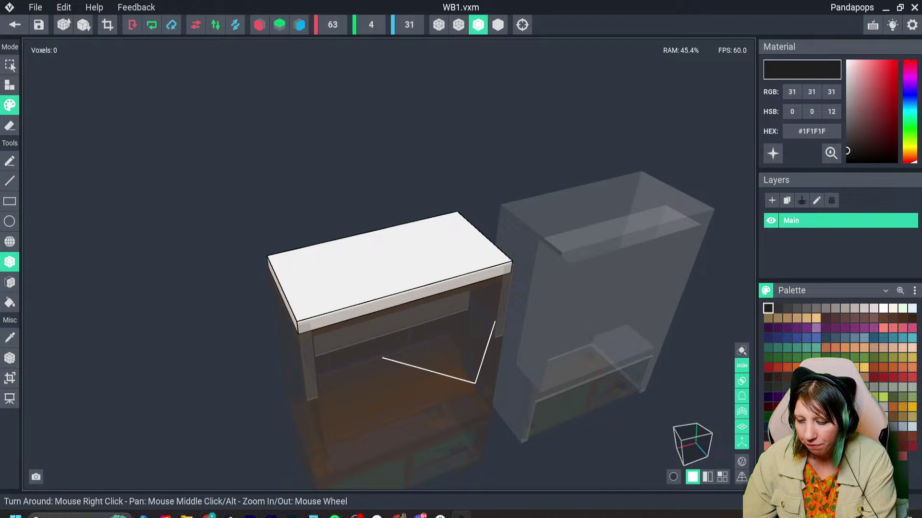
click(15, 25)
click(561, 189)
click(14, 24)
click(360, 190)
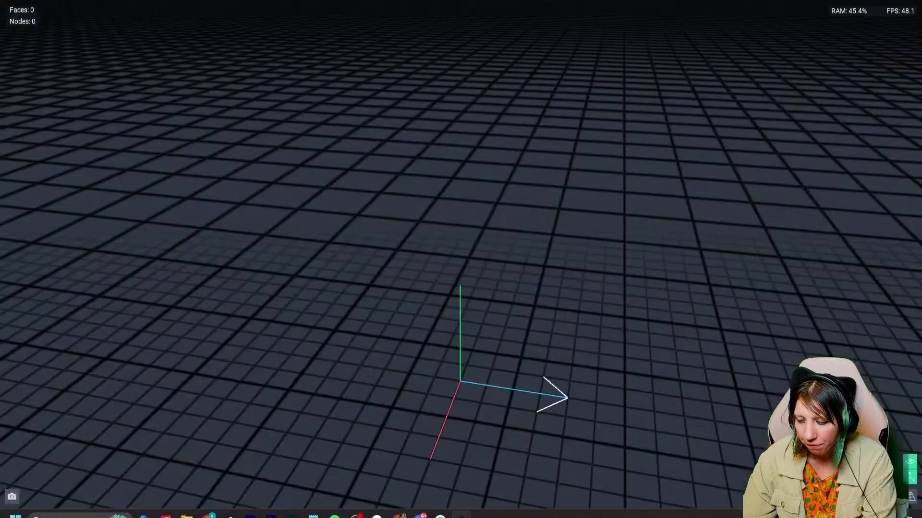
Open the White B2 model, set its Z depth to 31 voxels, and save it on returning to the scene.
double_click(499, 120)
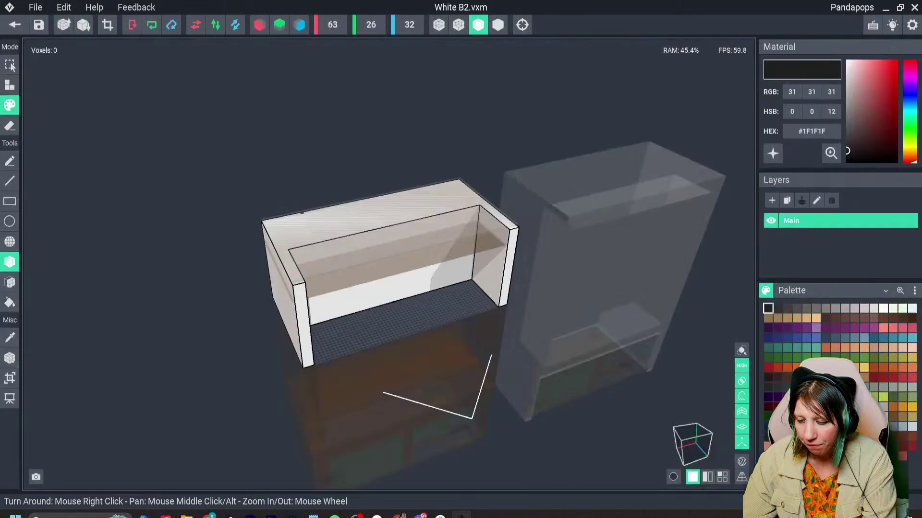
click(409, 24)
click(409, 24)
text(3)
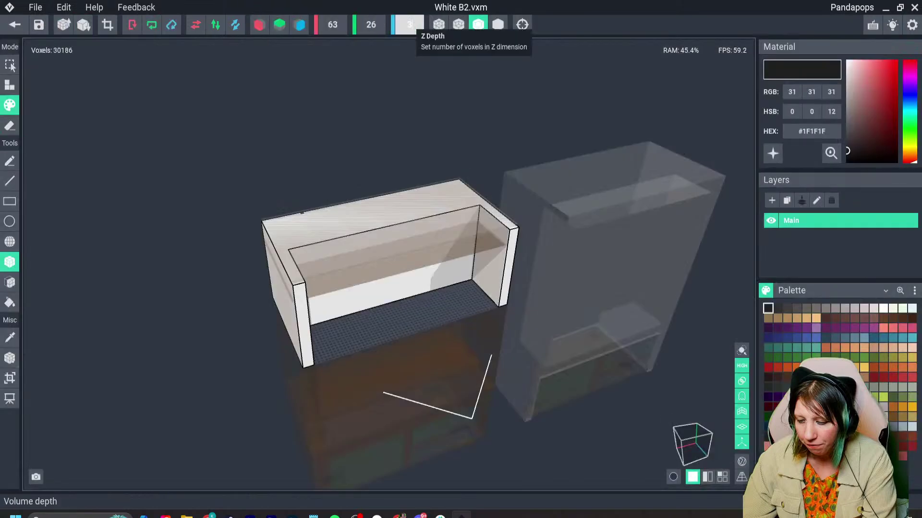
text(1)
key(Return)
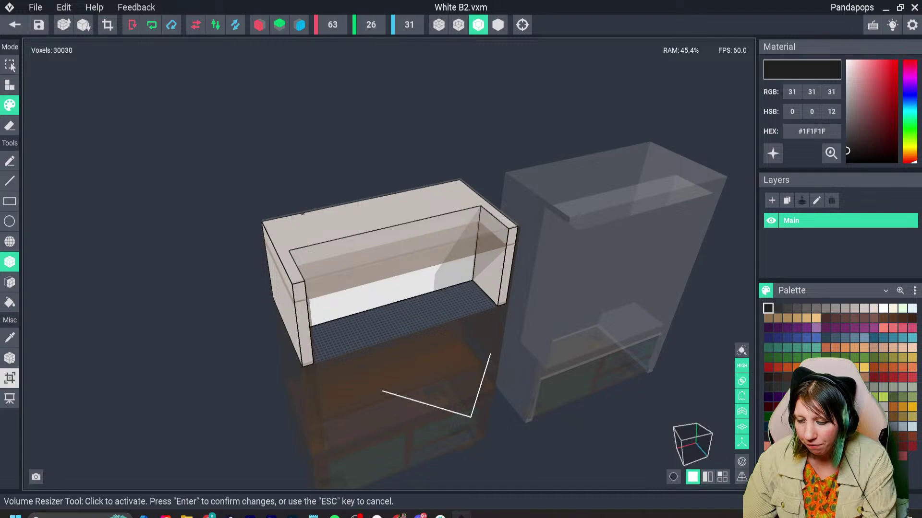
click(10, 358)
click(14, 24)
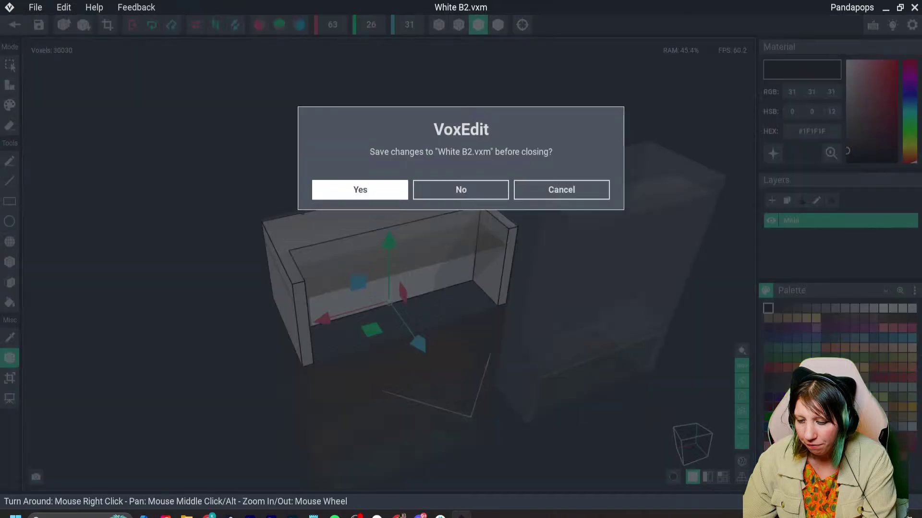
key(Return)
Shift the WB2 node along its depth axis to -1.40 relative to the brown bookcase.
right_drag(462, 172, 462, 173)
click(551, 135)
right_drag(551, 135, 589, 179)
drag(590, 180, 579, 175)
right_drag(556, 196, 557, 196)
drag(555, 167, 559, 170)
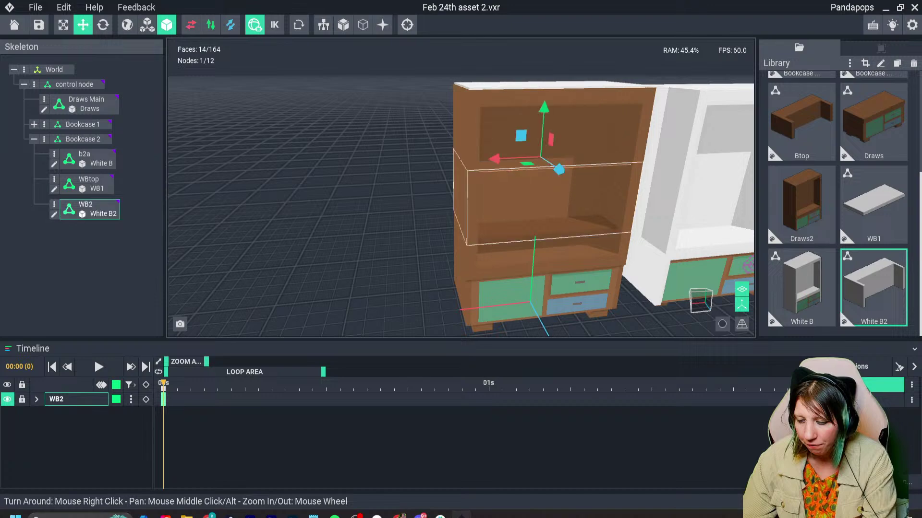
right_drag(558, 170, 543, 188)
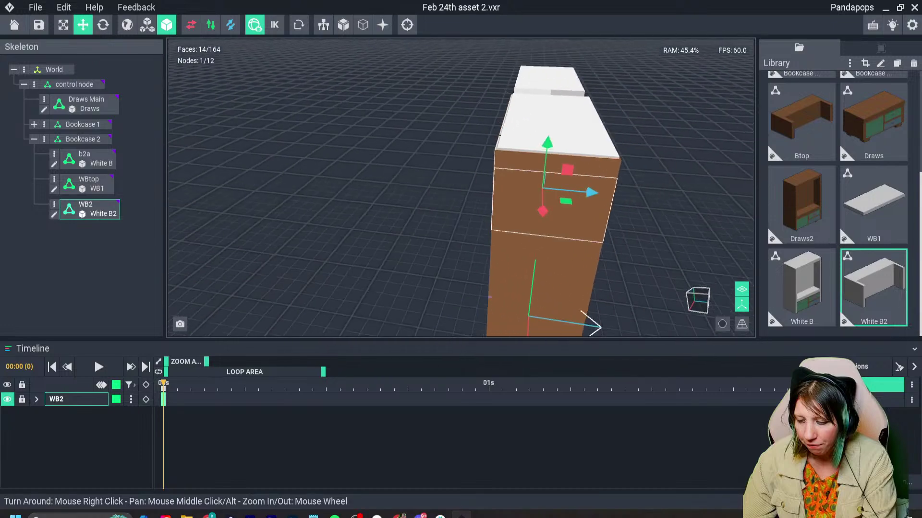
scroll(542, 187, down, 2)
mouse_move(590, 186)
mouse_down()
mouse_move(491, 178)
mouse_move(593, 195)
mouse_up()
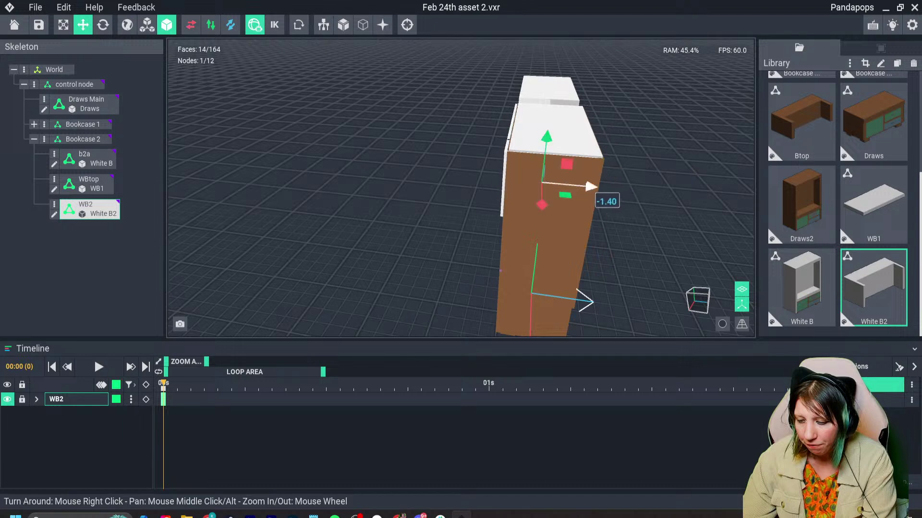
Open the White B2 model to examine its shape, and return to the scene, saving it.
right_drag(590, 188, 610, 175)
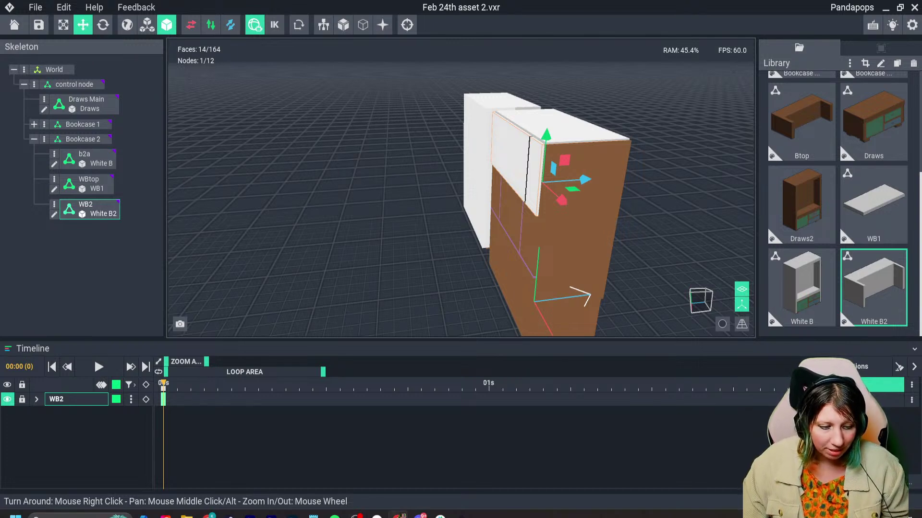
right_drag(558, 194, 588, 201)
scroll(559, 194, up, 2)
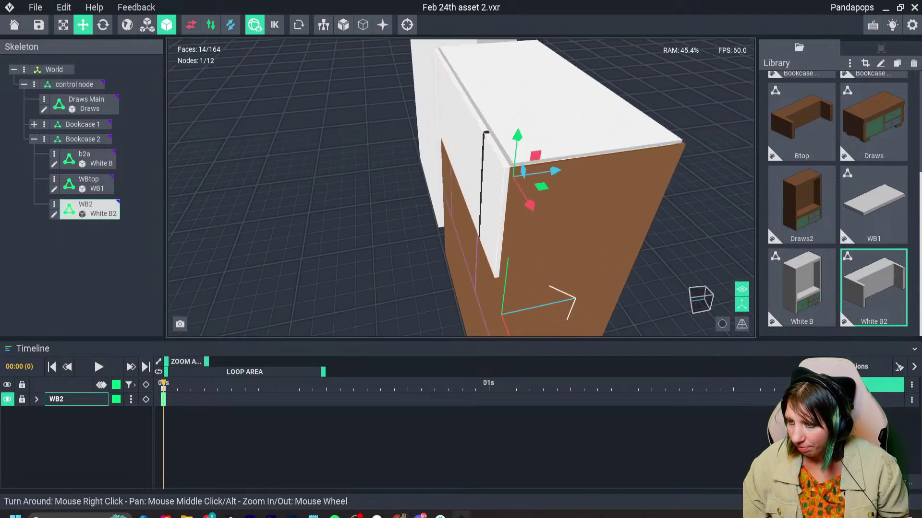
key(Tab)
right_drag(465, 226, 528, 225)
right_drag(362, 316, 312, 319)
click(15, 24)
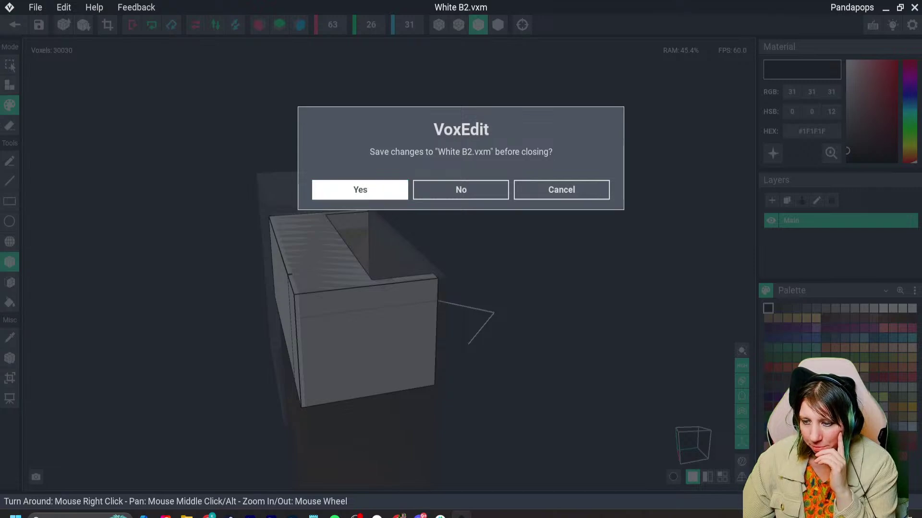
click(360, 190)
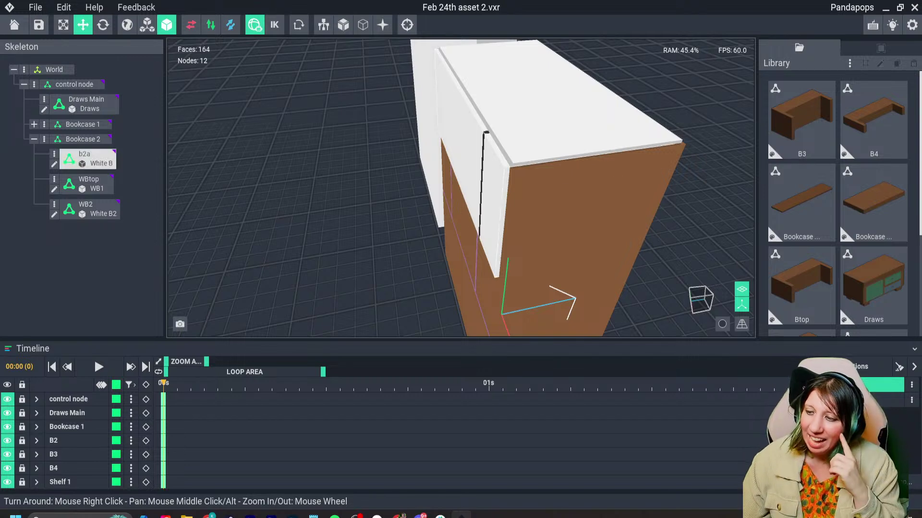
Select the WB2 node and nudge it slightly forward along its depth axis.
right_drag(624, 254, 531, 223)
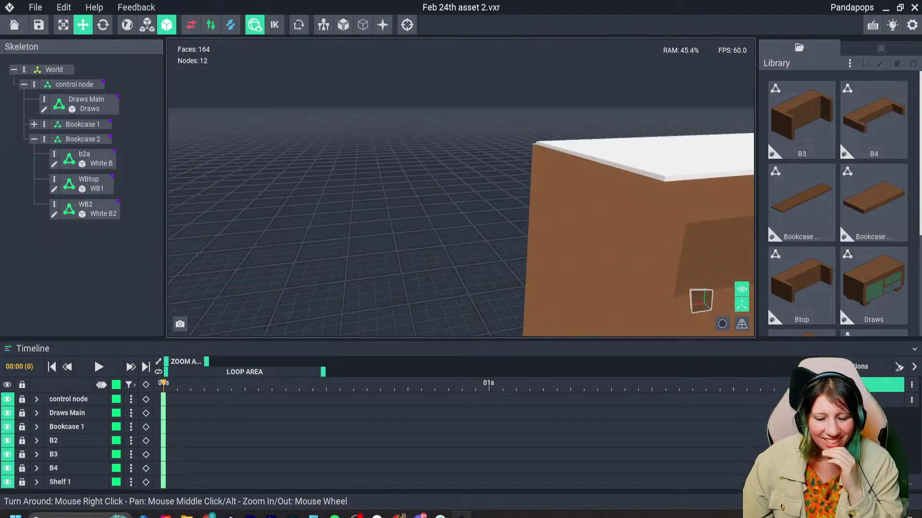
right_drag(624, 259, 485, 269)
scroll(480, 283, down, 3)
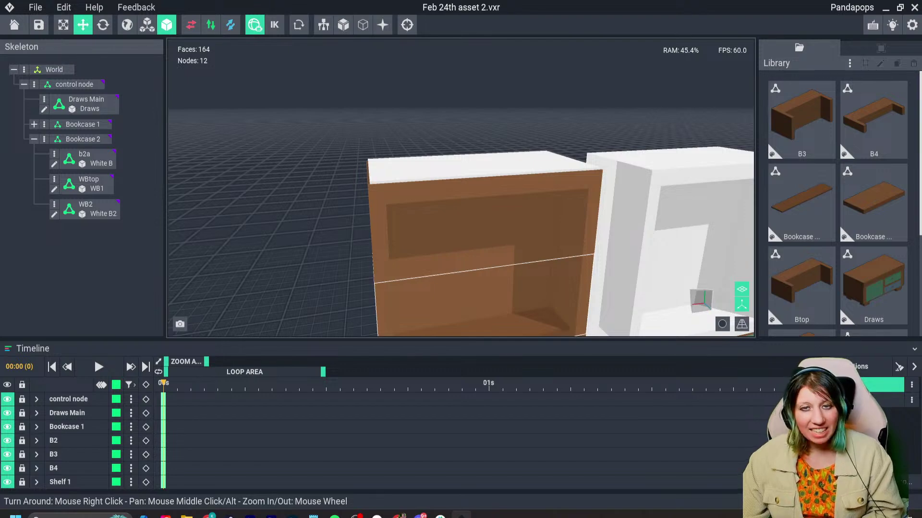
scroll(461, 231, down, 3)
right_drag(461, 231, 391, 241)
scroll(391, 241, up, 1)
click(90, 209)
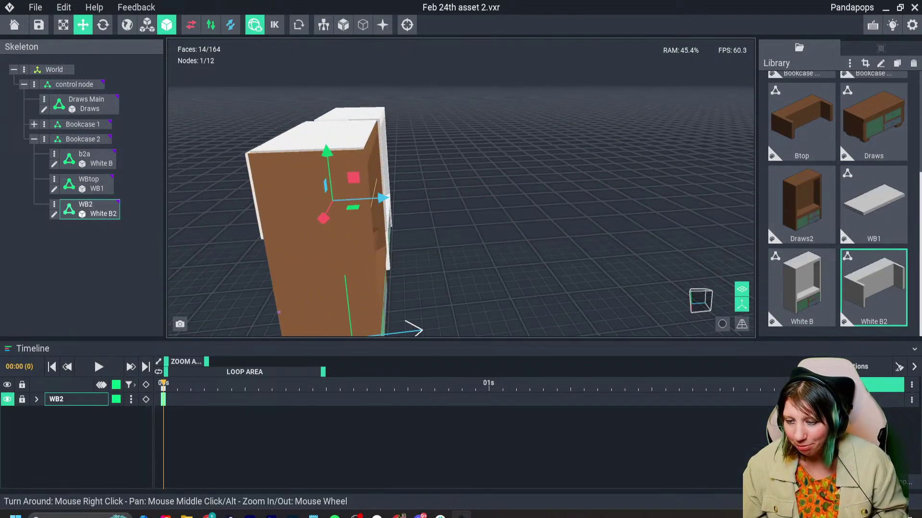
drag(381, 199, 386, 198)
right_drag(350, 217, 283, 217)
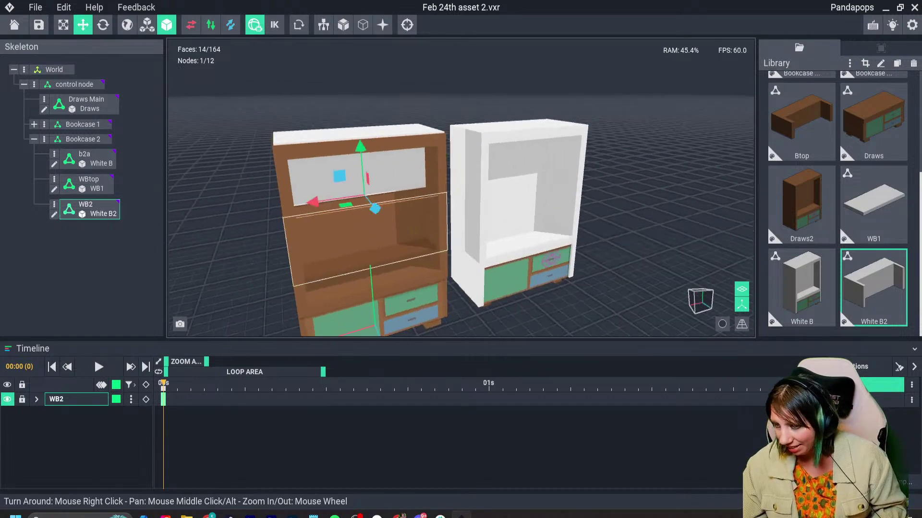
Clone the White B2 model under the name White B2back and open the clone for editing.
key(ctrl+d)
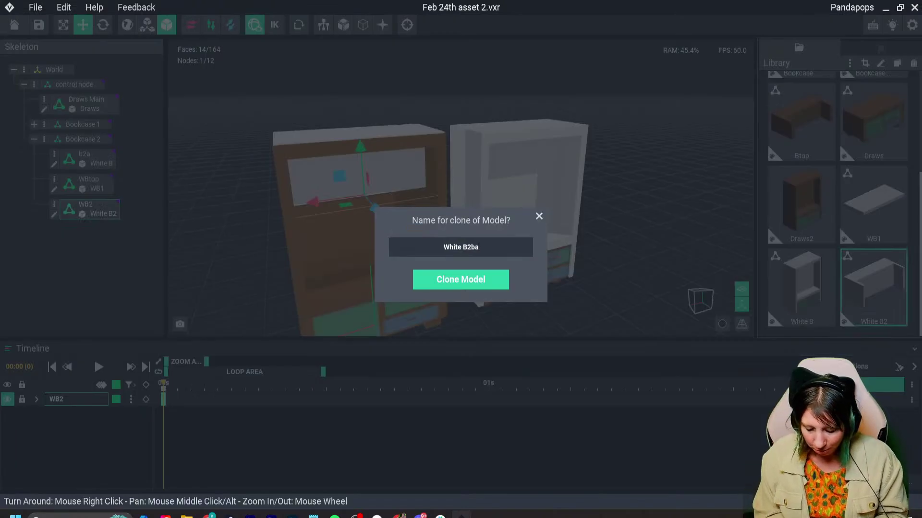
key(Return)
double_click(800, 288)
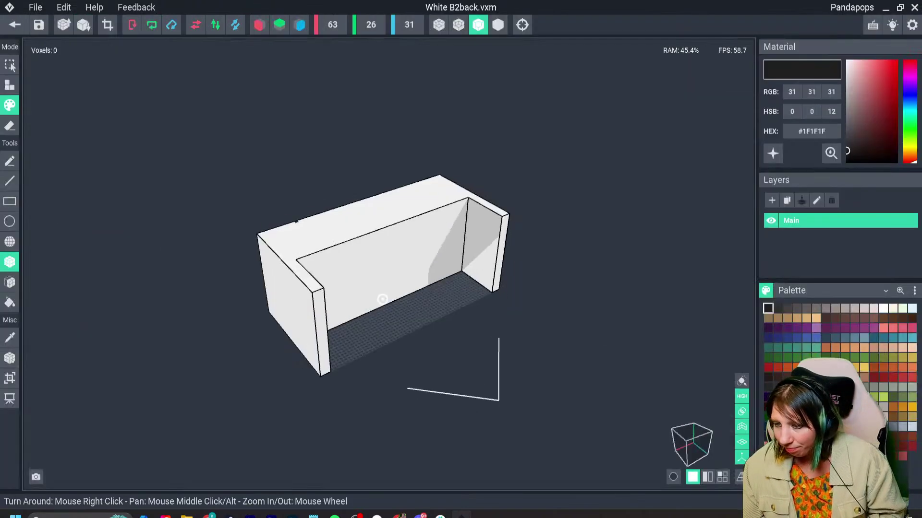
right_drag(381, 296, 314, 268)
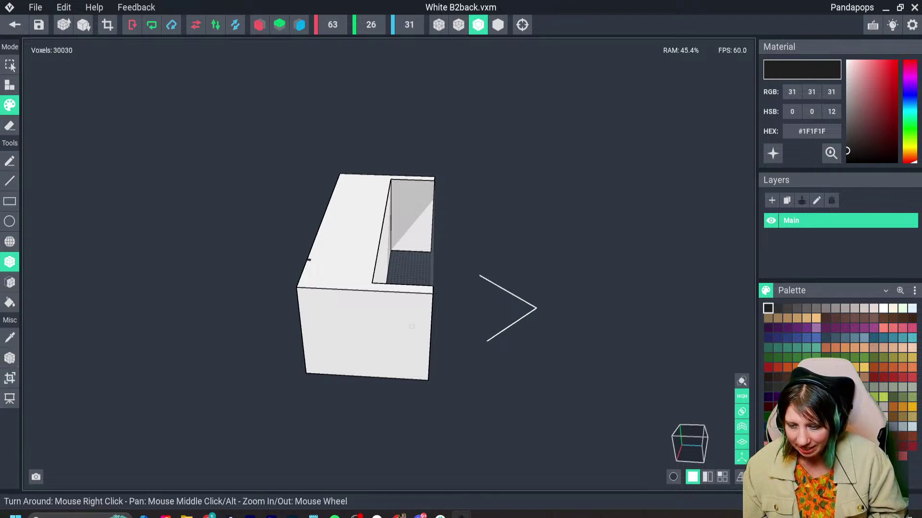
right_drag(480, 316, 407, 325)
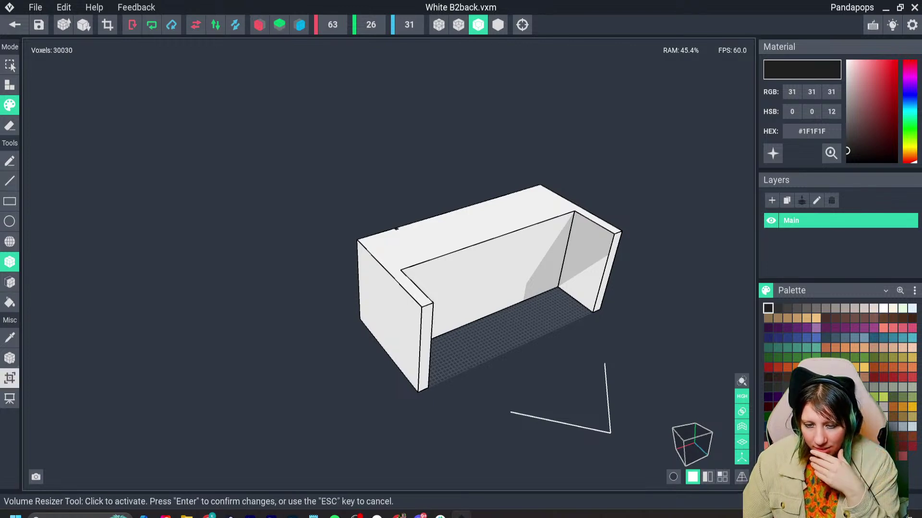
Crop the front side panels off the White B2back volume with the Volume Resizer, leaving a Z depth of 16 voxels.
click(10, 379)
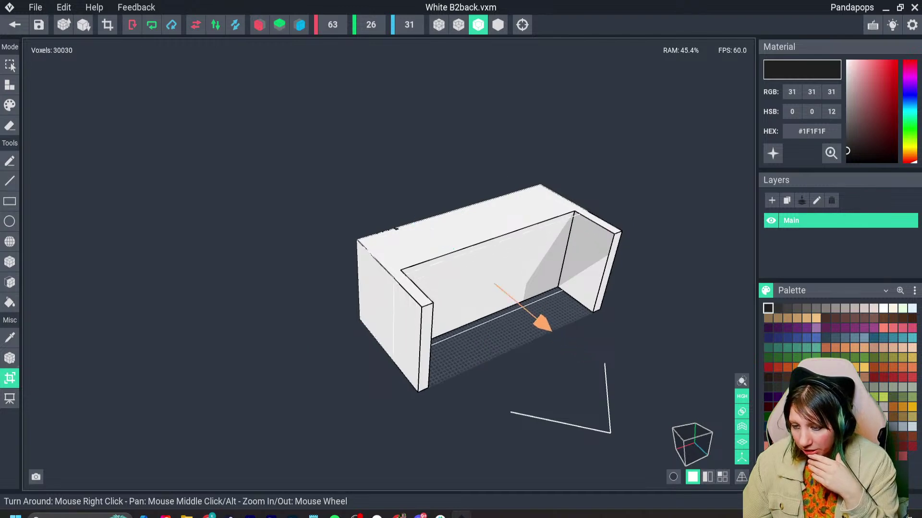
right_drag(490, 288, 566, 293)
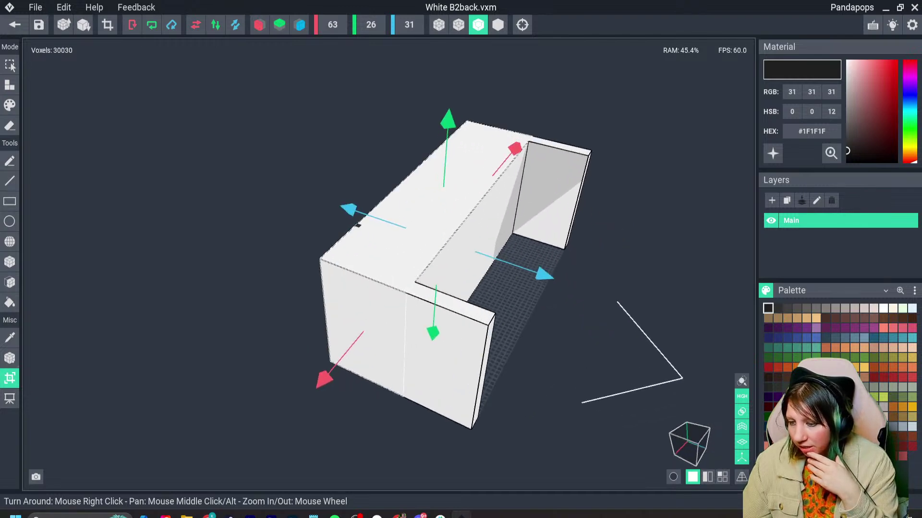
scroll(451, 273, up, 3)
drag(554, 255, 549, 253)
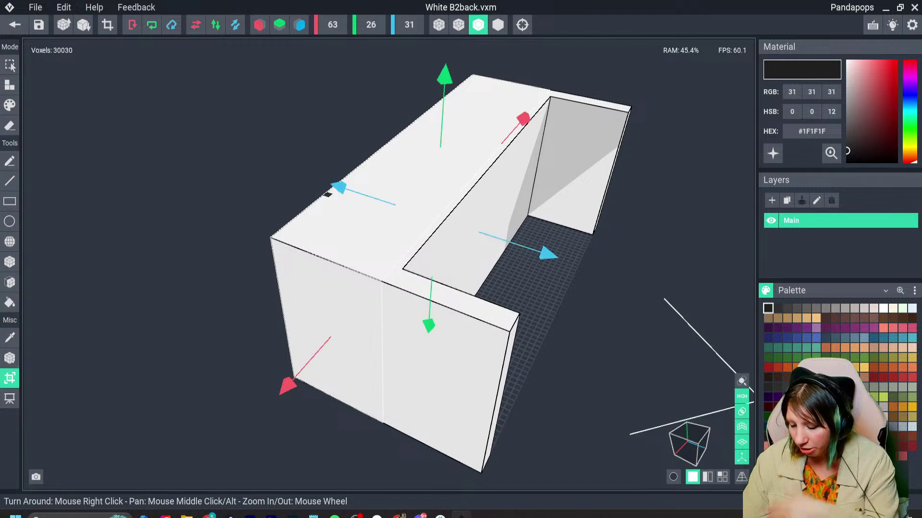
key(Return)
Sample the white #F0F0F0 from the White B2back model and paint over the dark vertical line on its rear face.
mouse_move(319, 273)
right_down()
mouse_move(333, 274)
mouse_move(174, 290)
right_up()
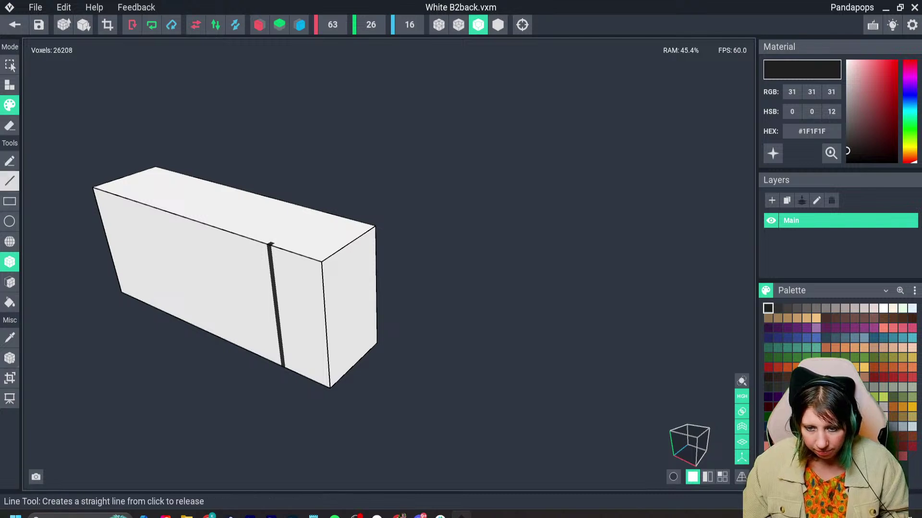
click(10, 181)
right_drag(187, 249, 205, 249)
key(i)
click(136, 244)
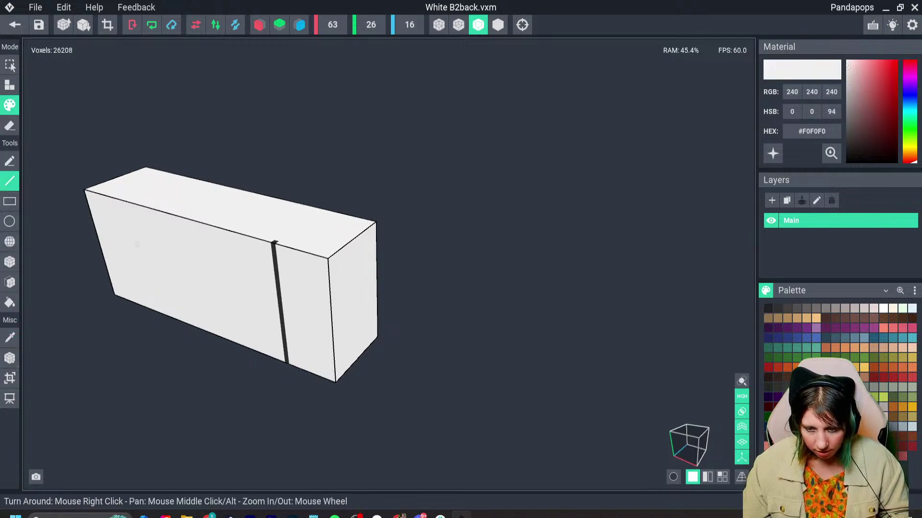
drag(274, 242, 277, 273)
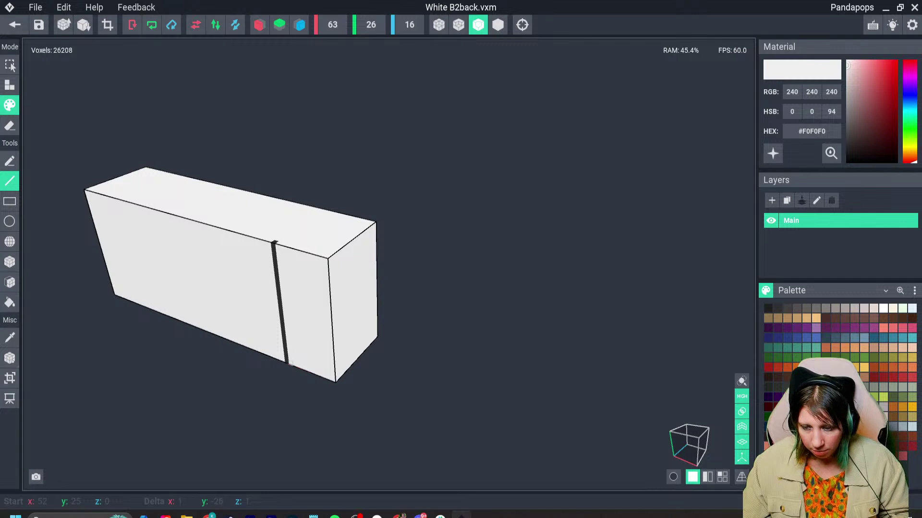
drag(285, 360, 274, 241)
Open the pivot options for White B2back, and return to the scene, saving the model.
right_drag(288, 246, 158, 250)
scroll(293, 254, down, 3)
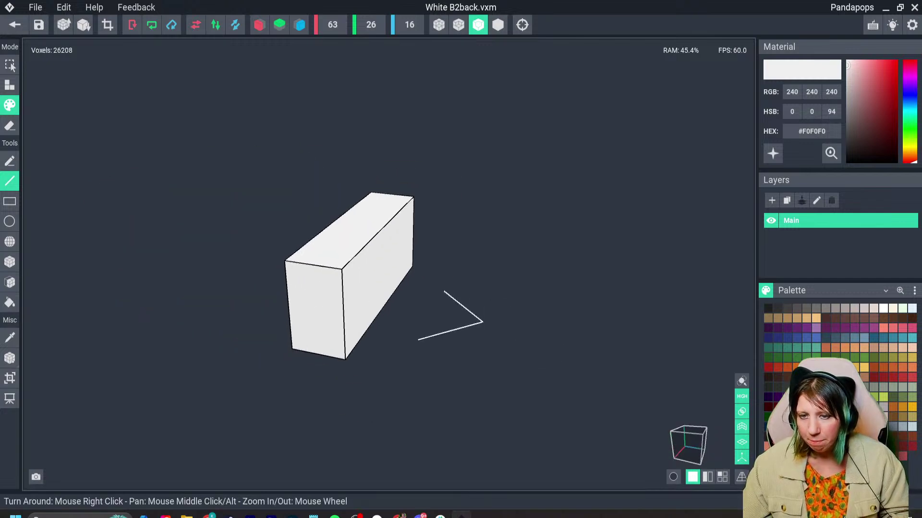
click(10, 358)
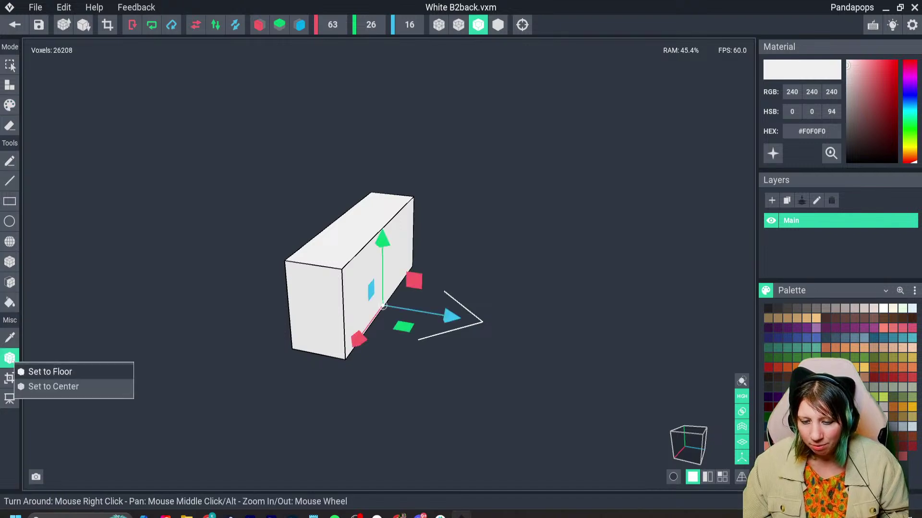
click(15, 25)
click(360, 187)
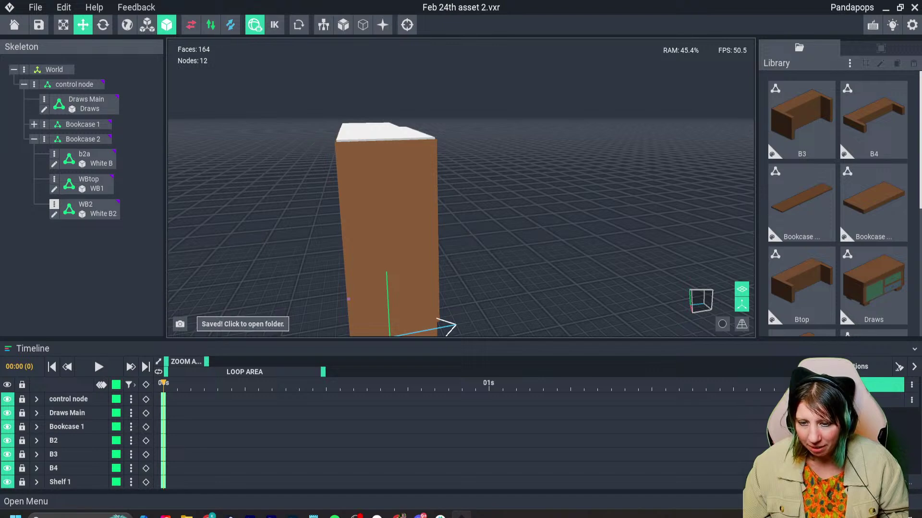
Create a new node named "Wb back a" under the Bookcase 2 node.
click(90, 209)
click(55, 179)
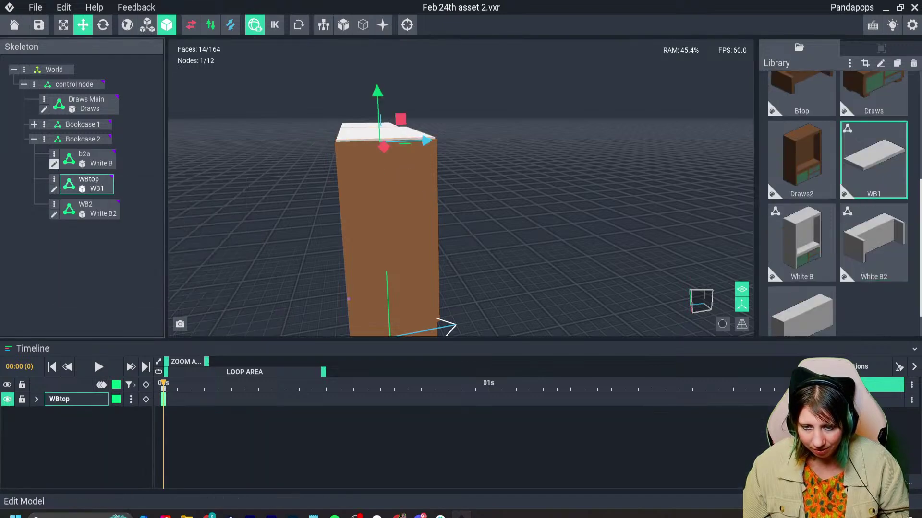
click(44, 139)
click(77, 148)
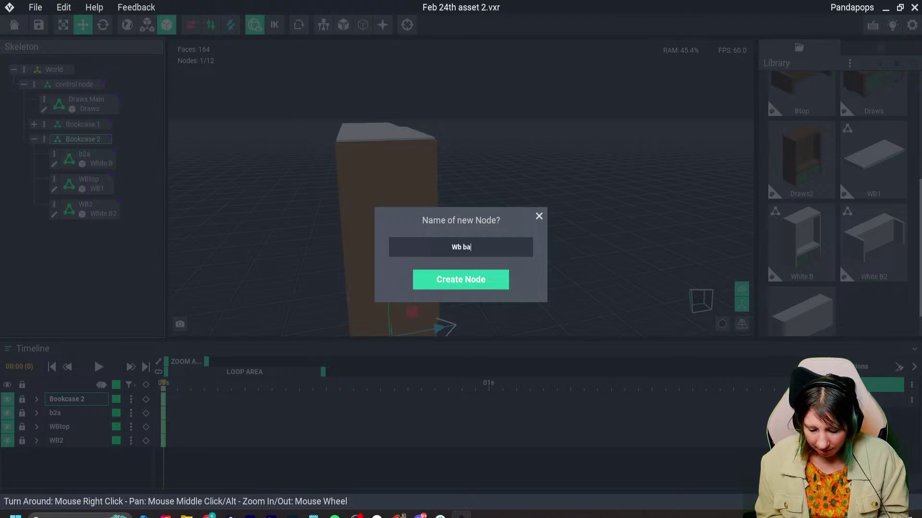
text(Wb back a)
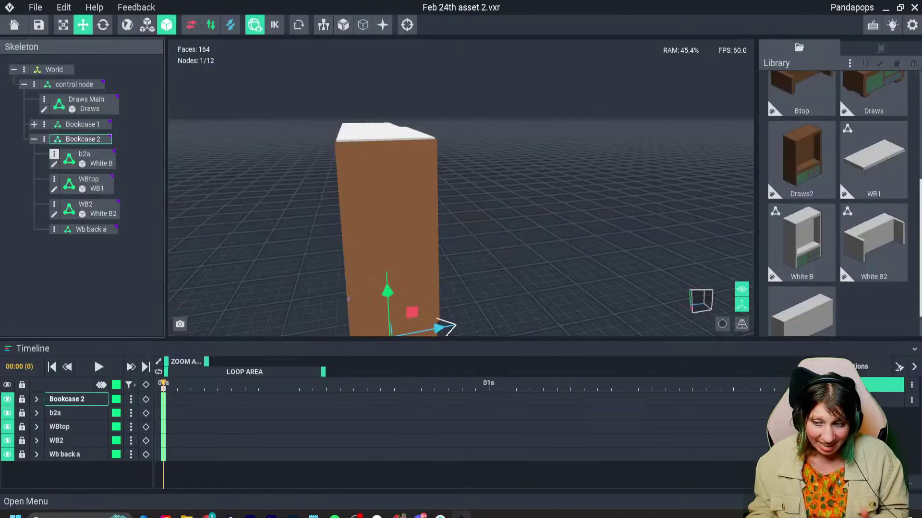
key(Return)
Assign the White B2back model to the Wb back a node, raise it, and move it behind the brown bookcase.
scroll(837, 216, down, 1)
drag(801, 288, 94, 233)
drag(387, 290, 360, 170)
drag(429, 214, 394, 217)
Raise the Wb back a node toward the white top slab and shift the WBtop slab rearward over it.
scroll(442, 323, up, 5)
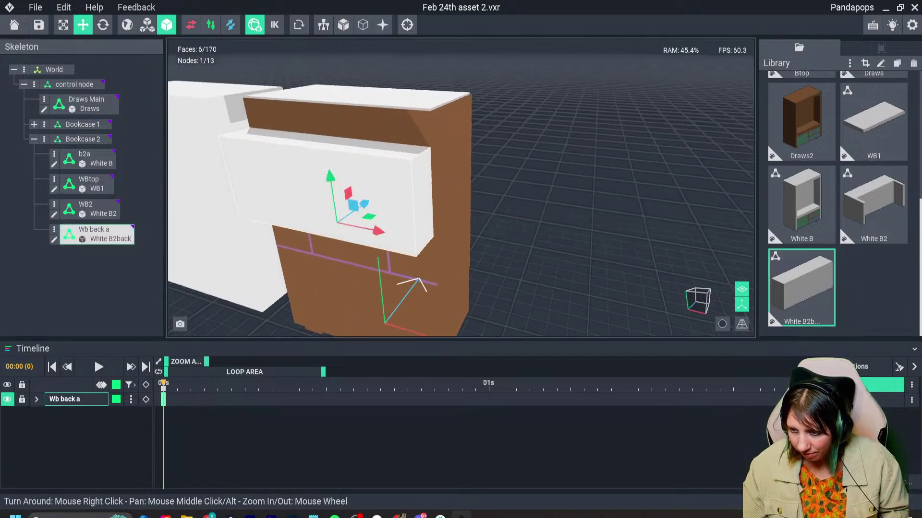
mouse_move(329, 175)
mouse_down()
mouse_move(324, 142)
mouse_move(327, 163)
mouse_up()
click(379, 114)
drag(387, 103, 367, 106)
click(374, 99)
Raise the Wb back a node up against the white slab's underside and adjust its depth to match the slab's rear edge.
right_drag(408, 182, 360, 192)
click(360, 192)
drag(353, 191, 352, 182)
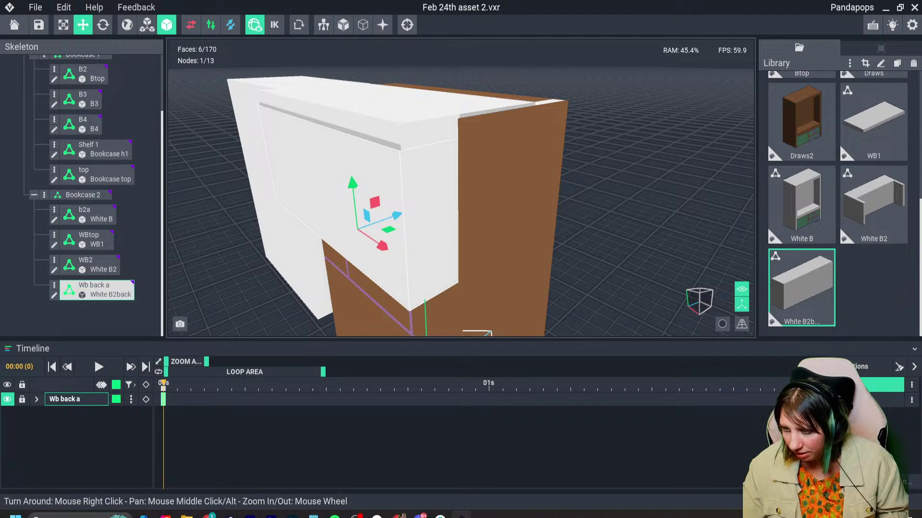
drag(396, 216, 404, 213)
right_drag(432, 212, 370, 210)
drag(509, 230, 504, 231)
Lower the WB2 node away from the top slab and shift it rearward out of the brown bookcase.
scroll(503, 231, down, 3)
right_drag(503, 230, 271, 181)
click(87, 264)
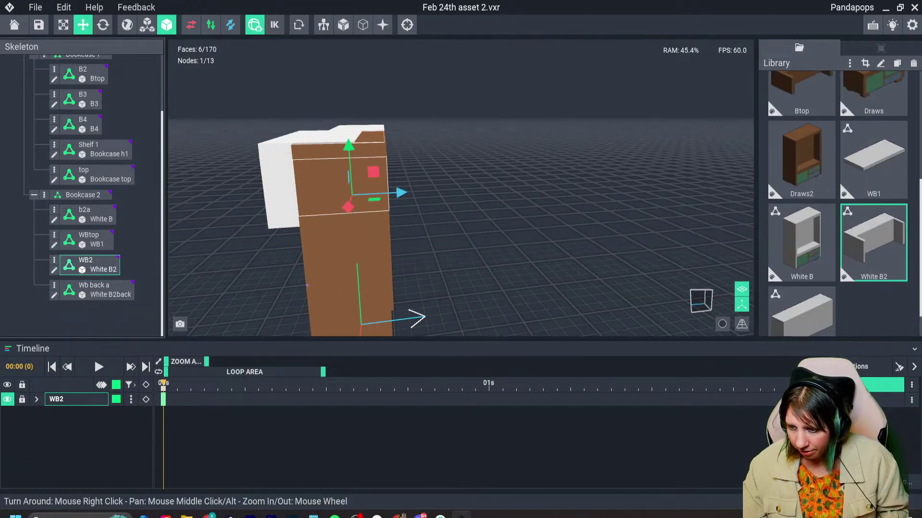
drag(349, 148, 358, 257)
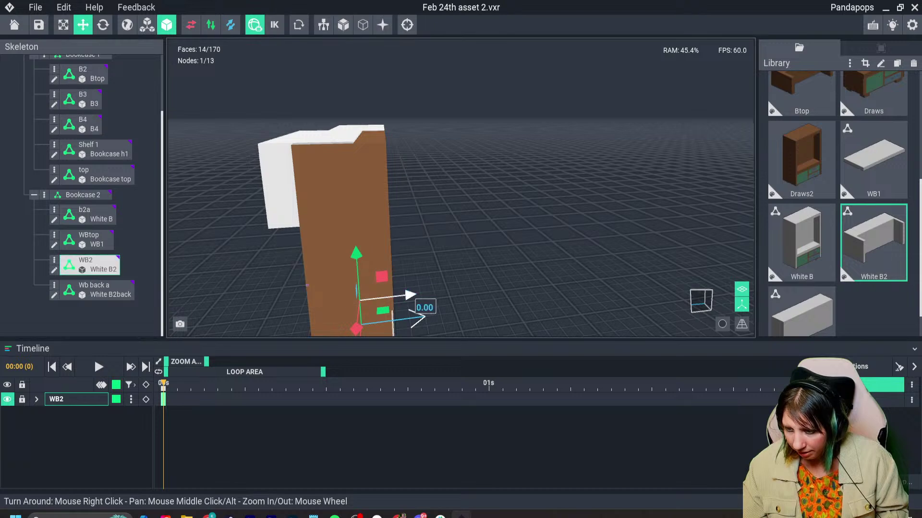
drag(405, 296, 283, 308)
middle_drag(283, 308, 338, 293)
right_drag(288, 269, 317, 293)
Crop the solid rear part off the White B2 model to a Z depth of 14 voxels, and save it on returning to the scene.
double_click(235, 251)
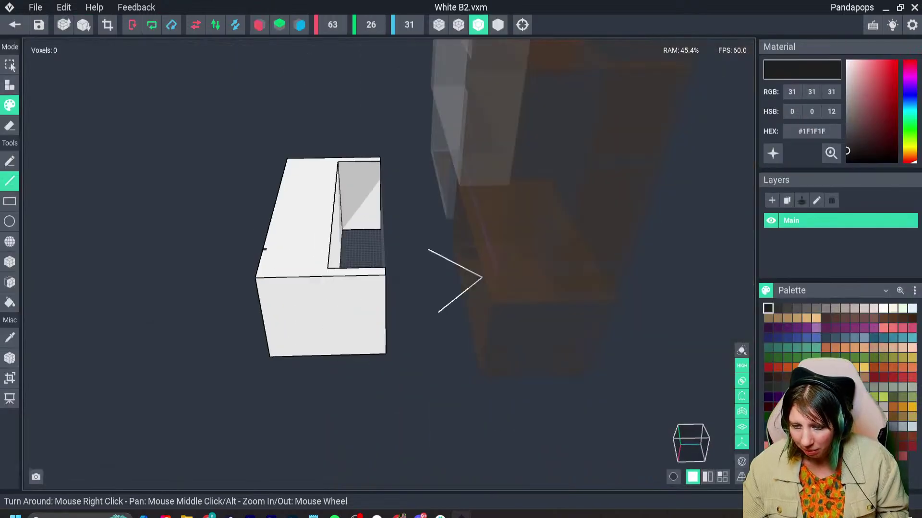
click(10, 378)
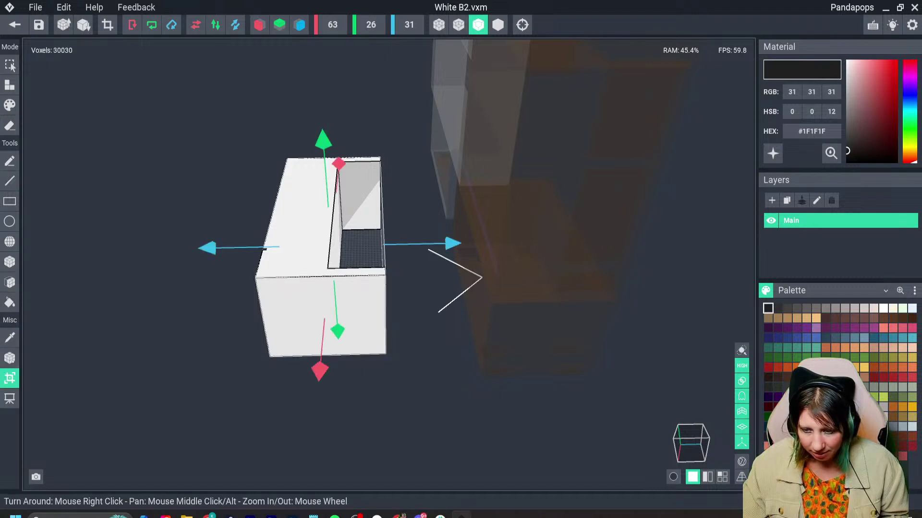
drag(207, 248, 266, 247)
key(Return)
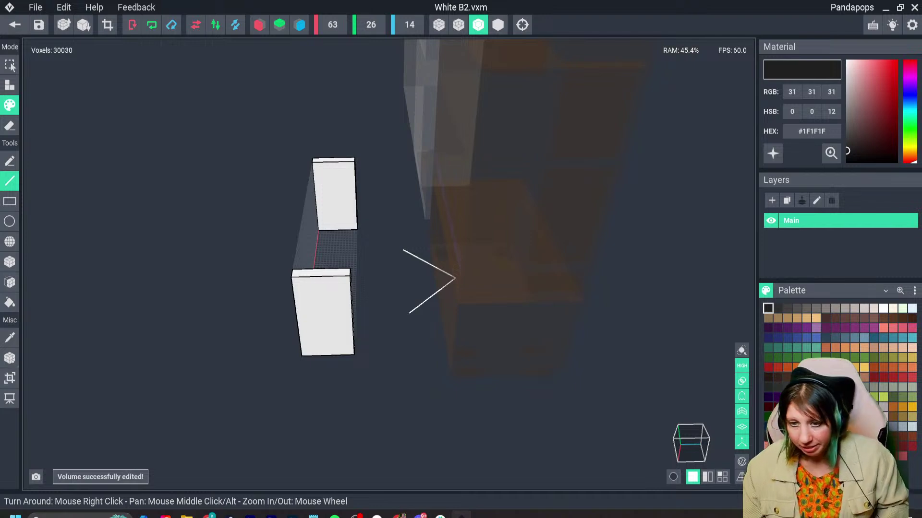
click(14, 25)
click(360, 190)
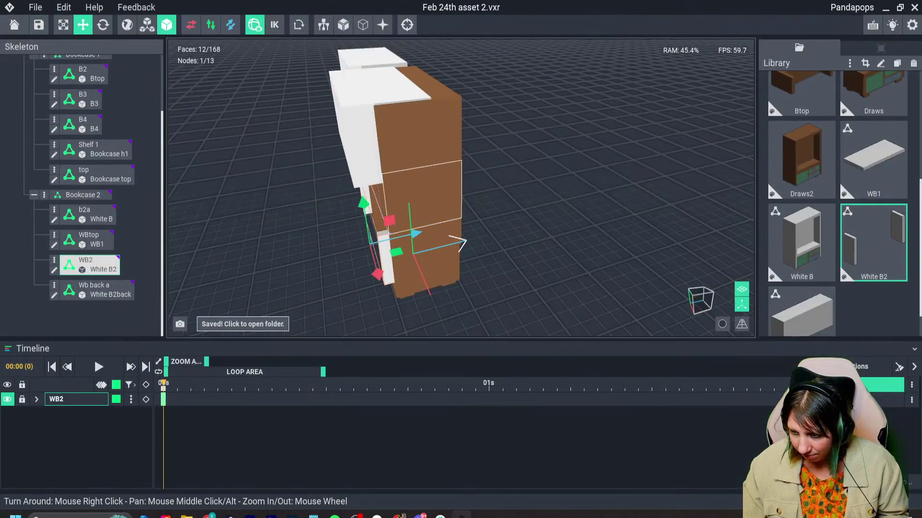
Raise the WB2 side panels by 63 to just beneath the white top slab.
drag(363, 203, 348, 103)
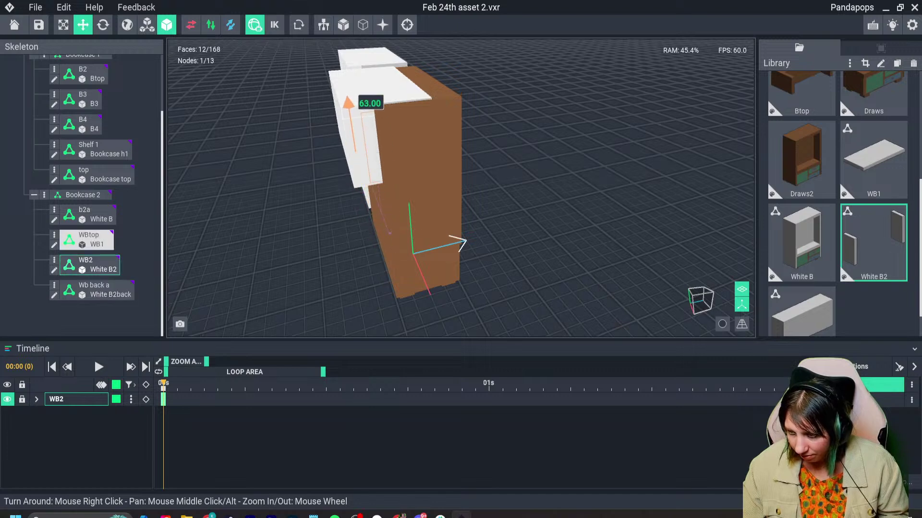
scroll(356, 152, up, 1)
right_drag(356, 158, 405, 175)
right_drag(336, 144, 312, 170)
drag(347, 209, 347, 209)
right_drag(347, 210, 312, 207)
right_drag(384, 202, 350, 207)
scroll(432, 187, down, 1)
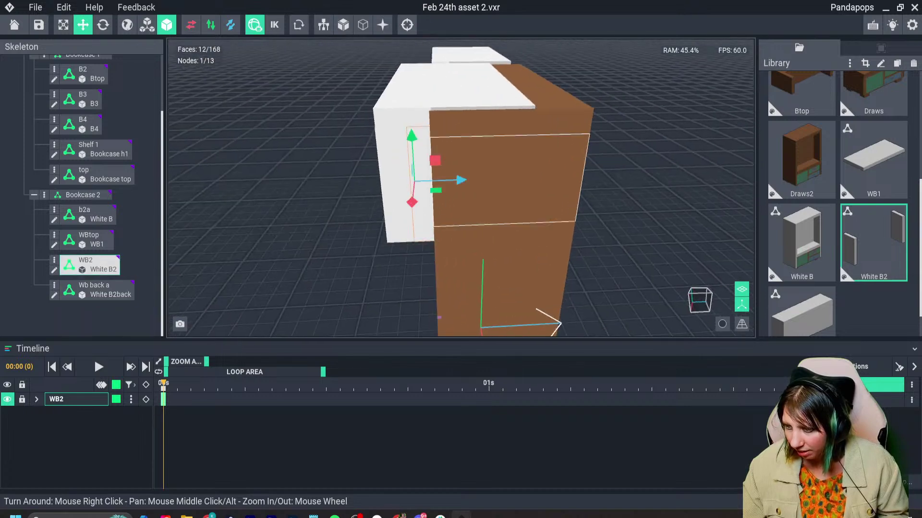
Nest the WB2 side pieces under the Wb back a node and realign them with the back piece, at a height offset of -1.
drag(453, 179, 491, 192)
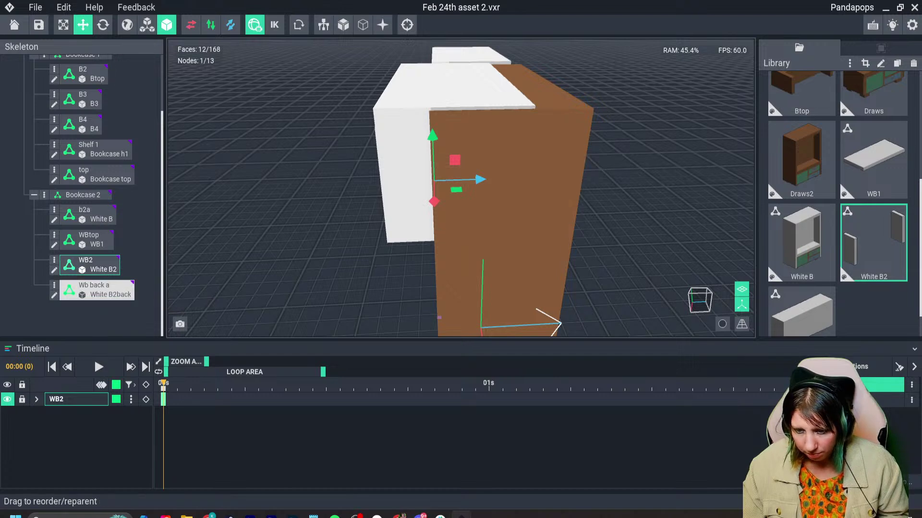
drag(89, 264, 96, 290)
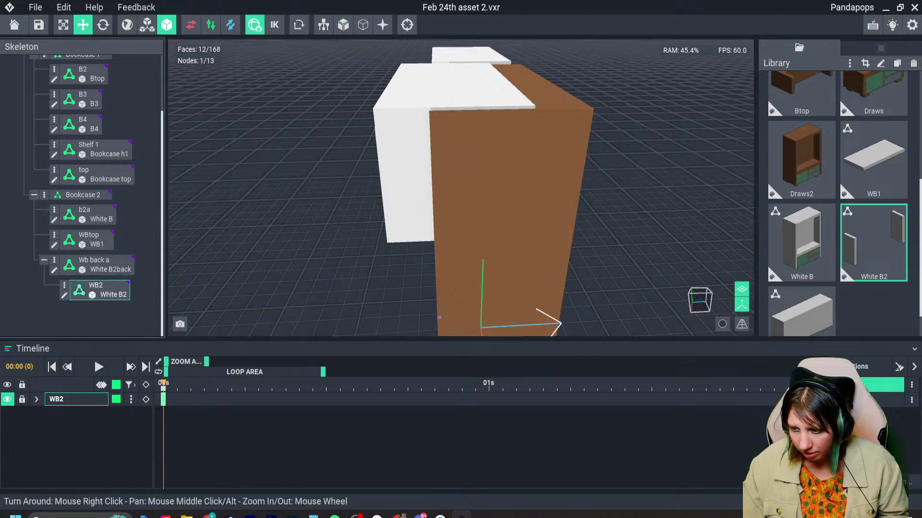
scroll(393, 197, down, 2)
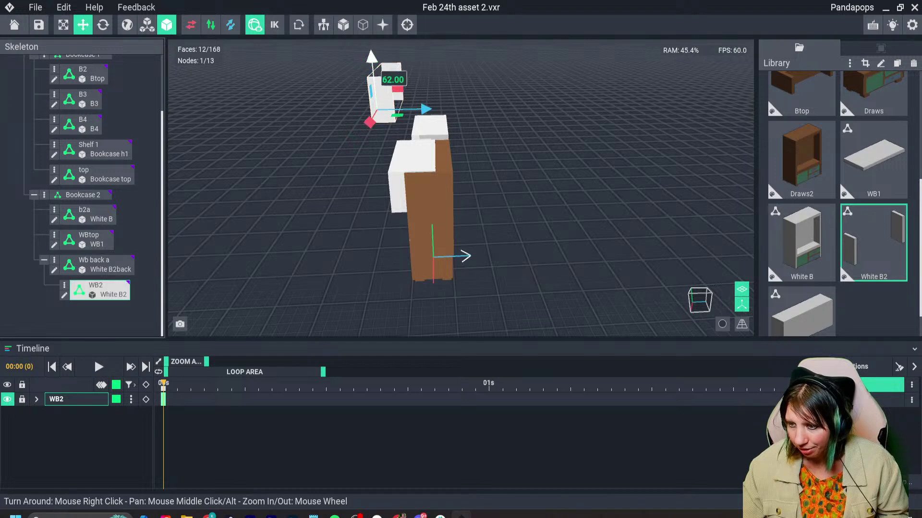
drag(372, 61, 381, 151)
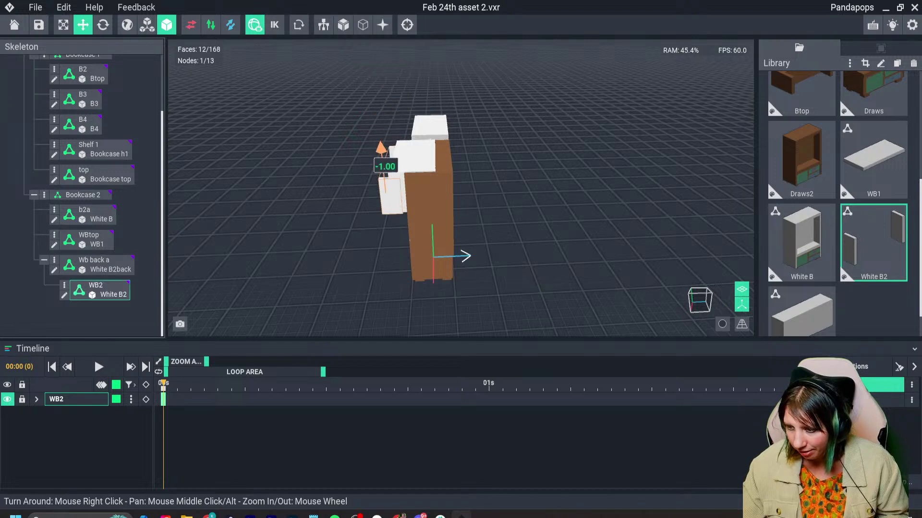
scroll(384, 182, up, 5)
scroll(437, 189, up, 6)
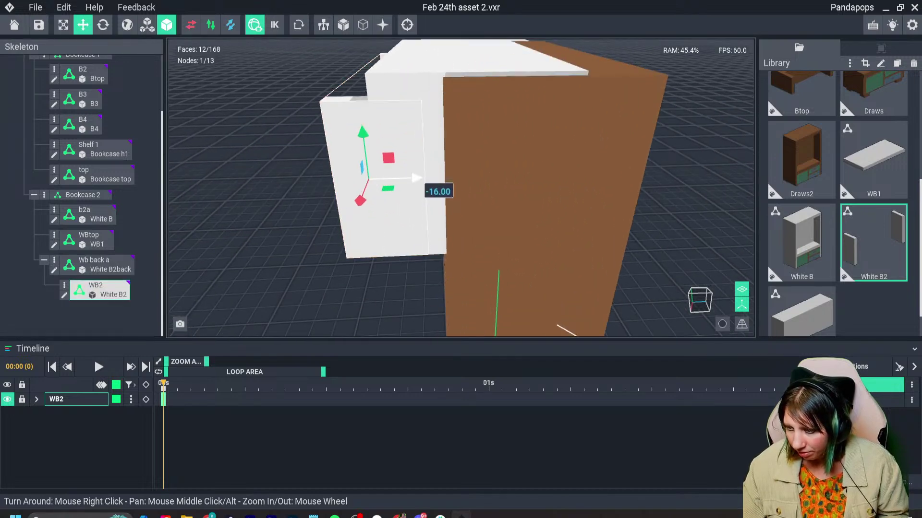
right_drag(468, 206, 427, 197)
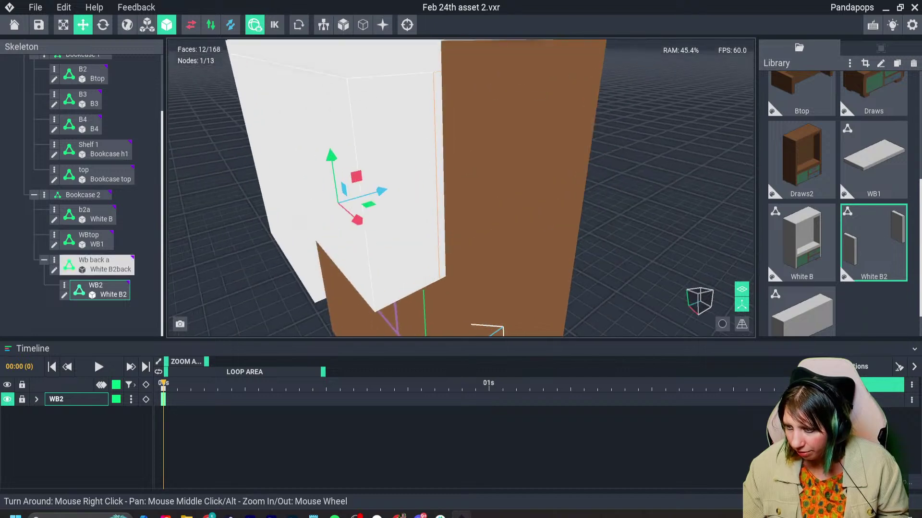
mouse_move(331, 158)
mouse_down()
mouse_move(336, 170)
mouse_move(336, 161)
mouse_up()
Slide the Wb back a piece along its depth axis to -8 so it overlays the upper part of the brown bookcase.
drag(384, 191, 452, 184)
click(413, 201)
click(336, 226)
scroll(293, 217, down, 3)
click(321, 227)
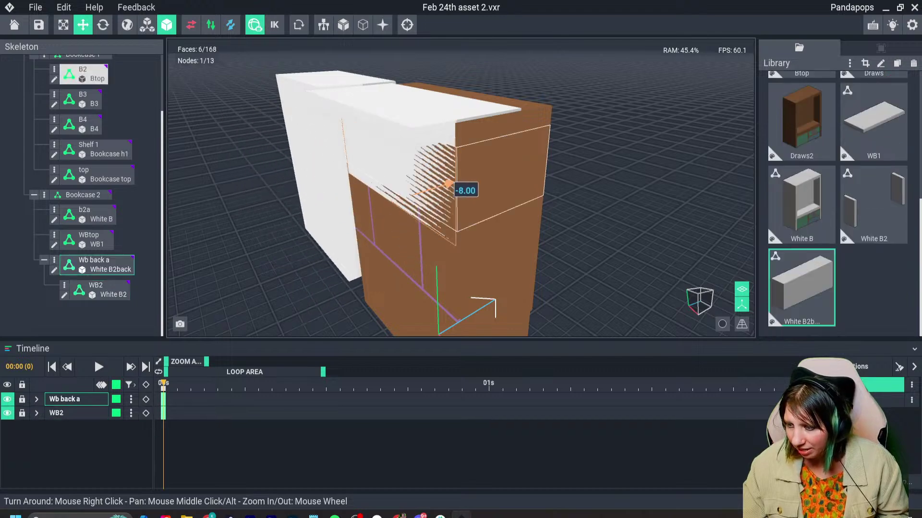
right_drag(480, 189, 480, 190)
drag(446, 190, 445, 191)
mouse_move(496, 200)
right_down()
mouse_move(560, 196)
mouse_move(504, 195)
right_up()
scroll(504, 194, up, 2)
Slide the WBtop slab forward along its depth axis until it sits flush over the brown bookcase's top.
click(480, 139)
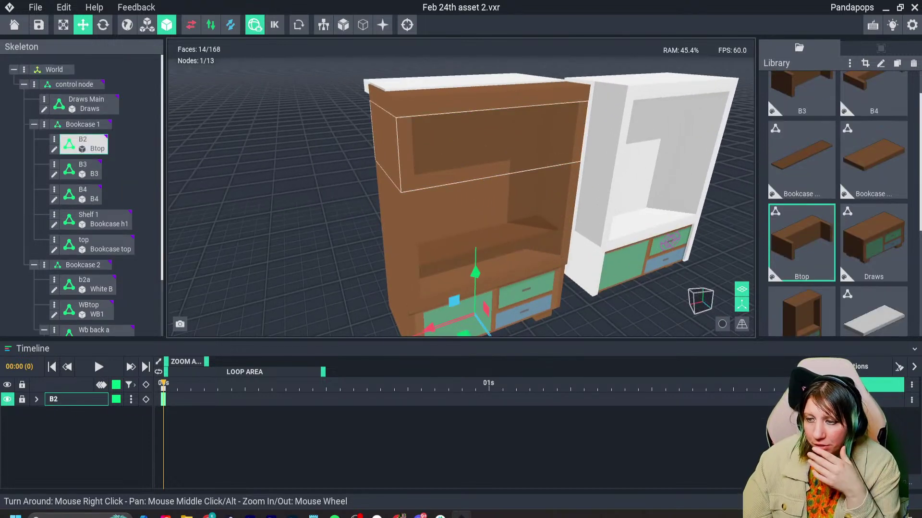
right_drag(480, 140, 509, 136)
click(423, 76)
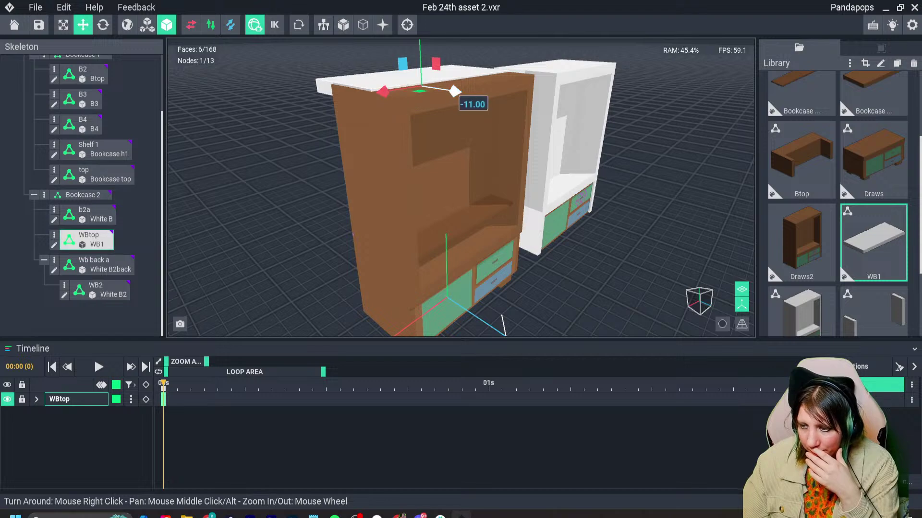
drag(454, 91, 479, 94)
right_drag(422, 61, 518, 96)
scroll(442, 84, up, 3)
click(509, 108)
click(404, 138)
drag(404, 138, 402, 139)
right_drag(504, 144, 400, 160)
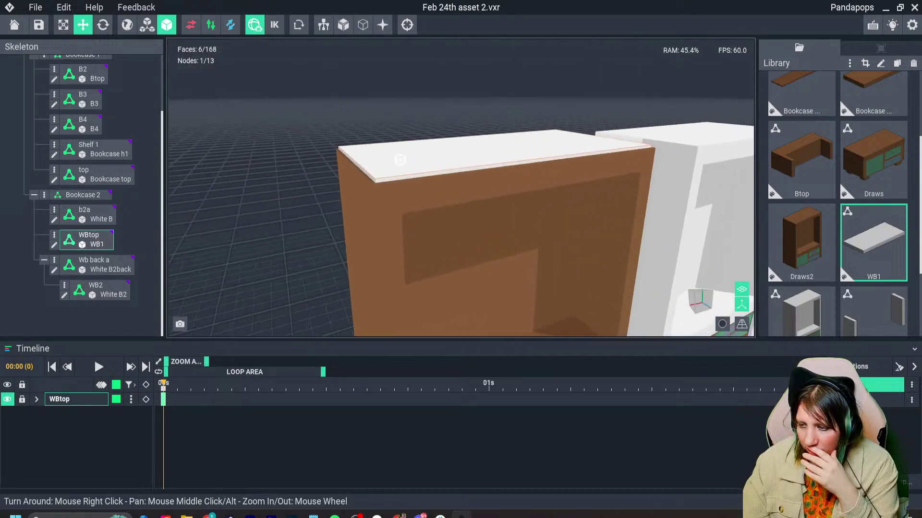
scroll(399, 160, down, 6)
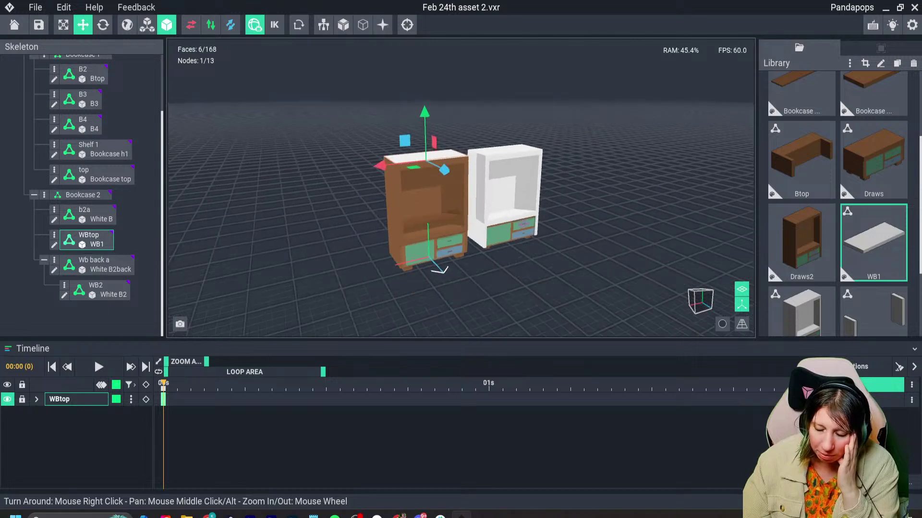
Examine the brown and white bookcases side by side from the front and at an angle.
scroll(400, 160, down, 2)
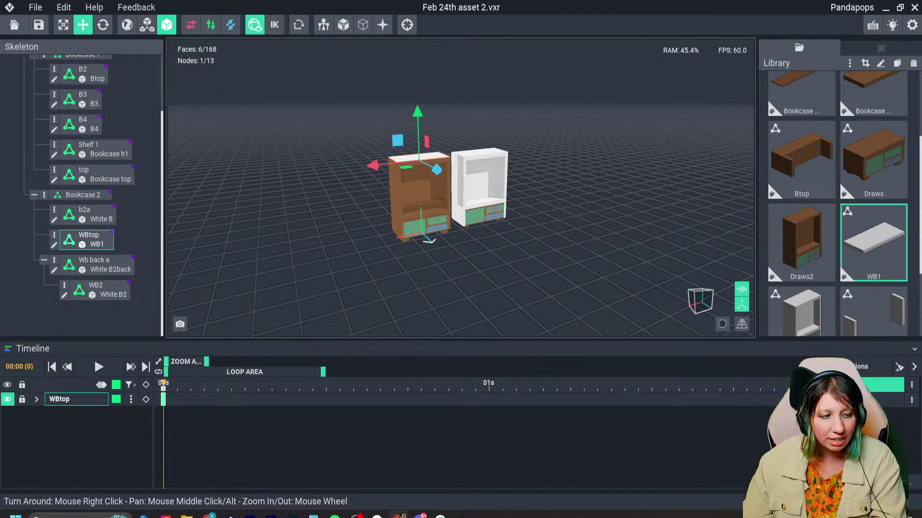
scroll(389, 208, up, 5)
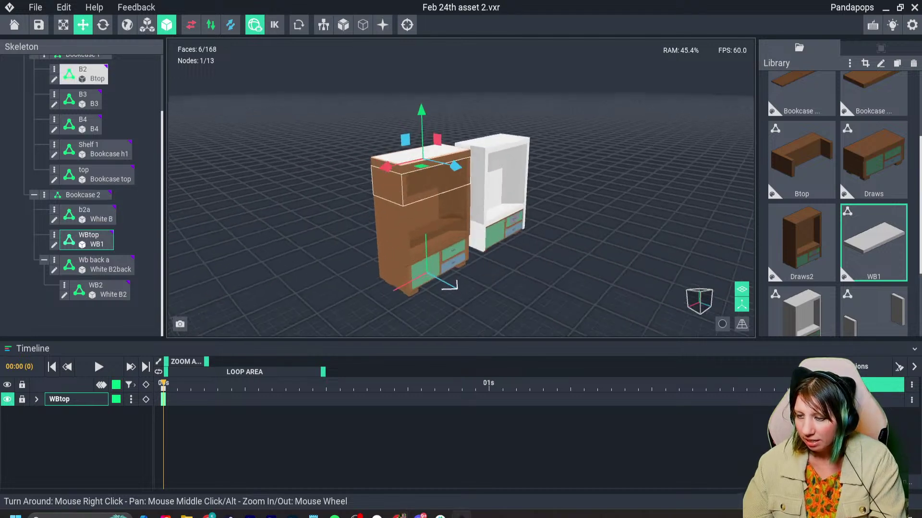
scroll(461, 216, down, 4)
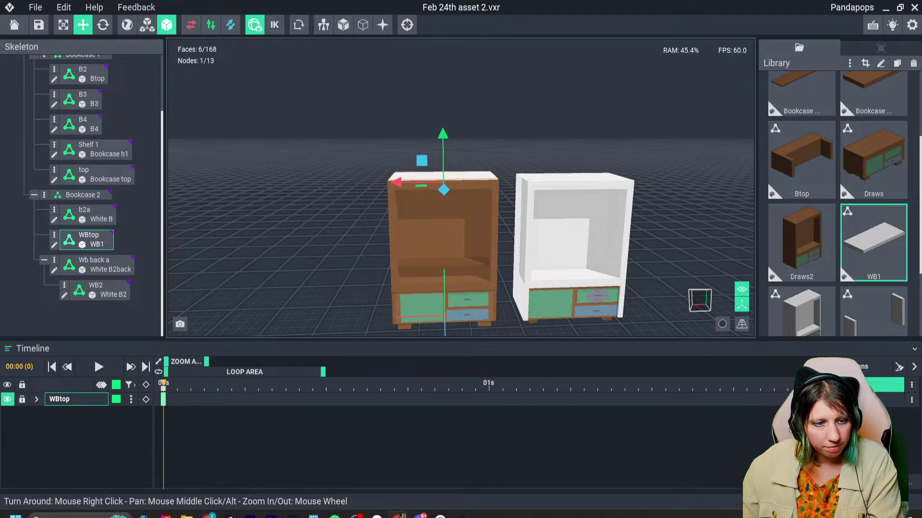
right_drag(413, 225, 432, 240)
scroll(432, 240, up, 3)
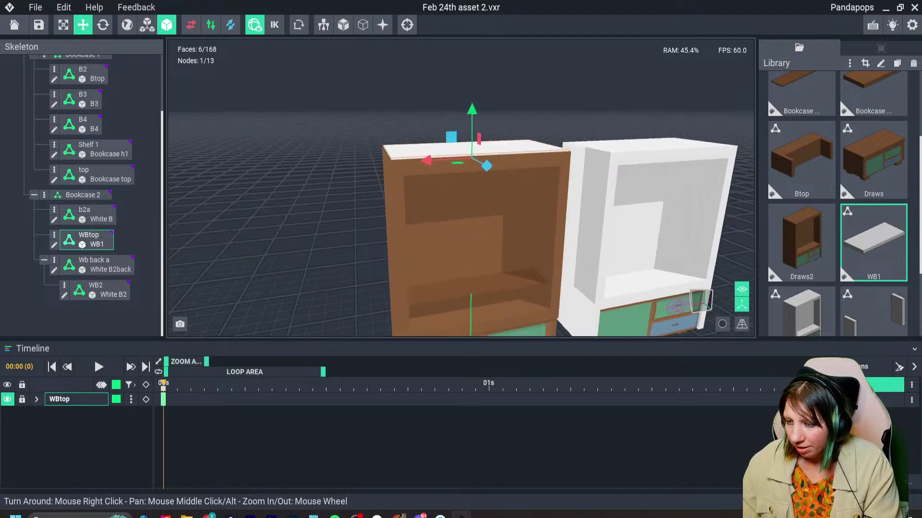
scroll(432, 240, down, 3)
scroll(96, 264, up, 3)
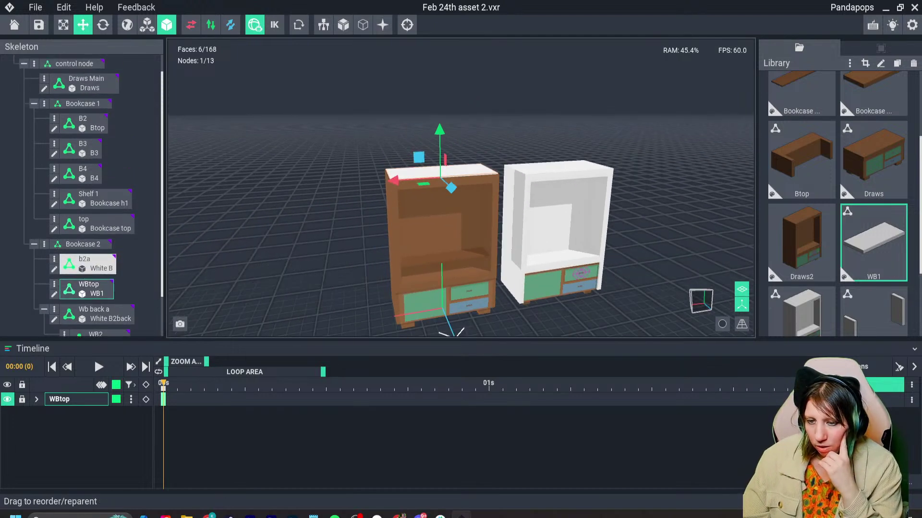
right_drag(336, 192, 349, 192)
Try deleting the WBtop slab and the Bookcase 2 node together with its child pieces.
click(349, 191)
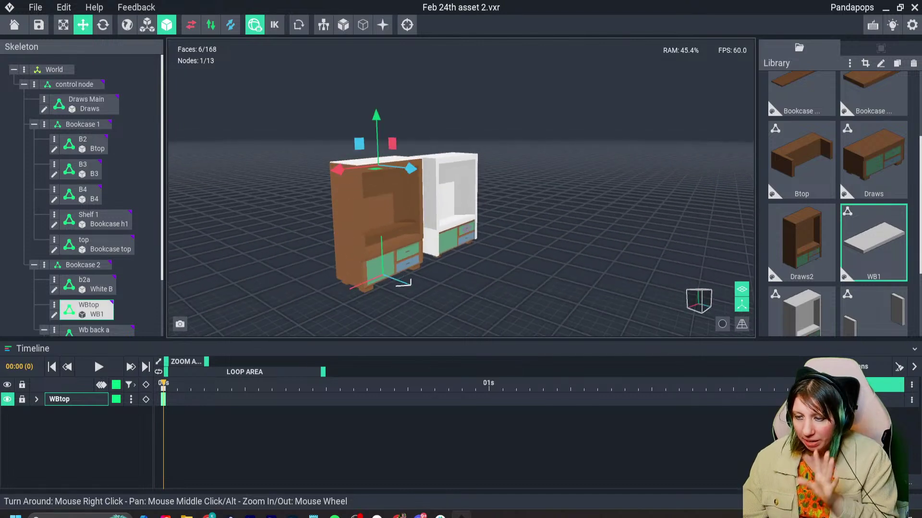
right_drag(349, 180, 349, 189)
key(Delete)
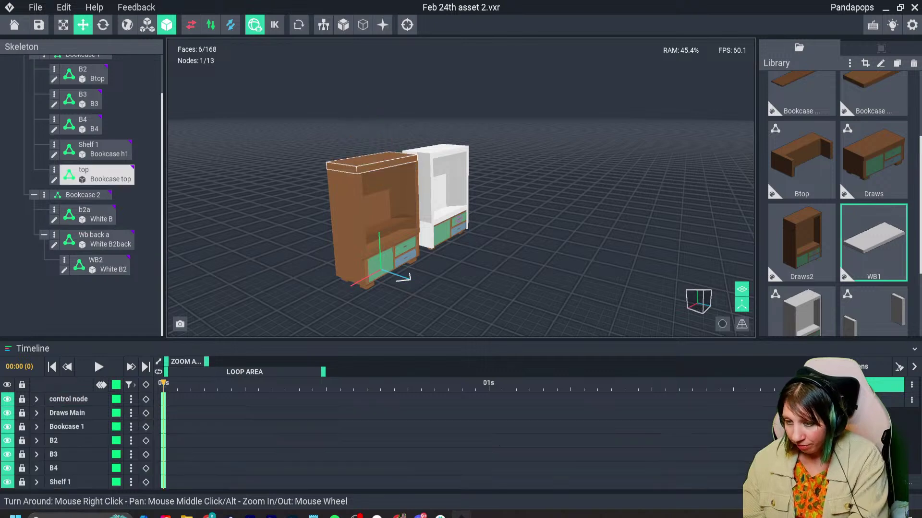
click(44, 194)
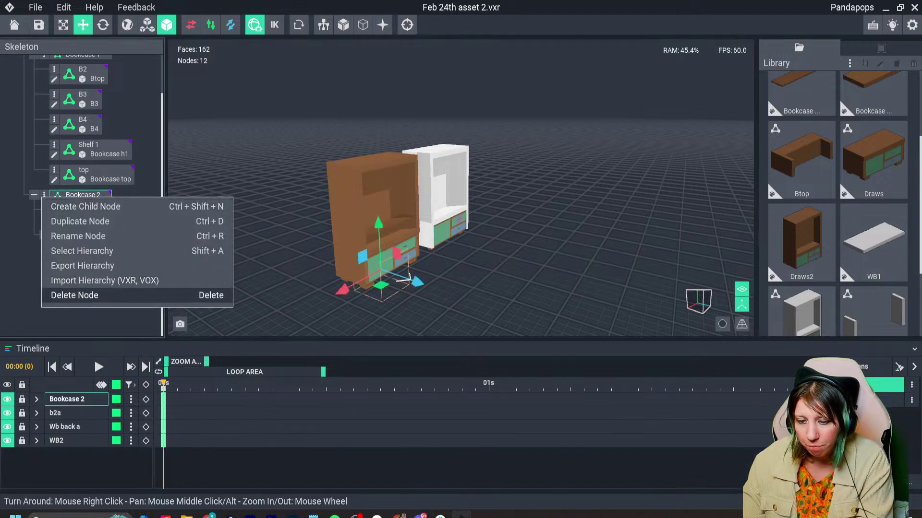
click(74, 296)
Check the furniture in the second animation and return to the first animation.
scroll(351, 185, up, 2)
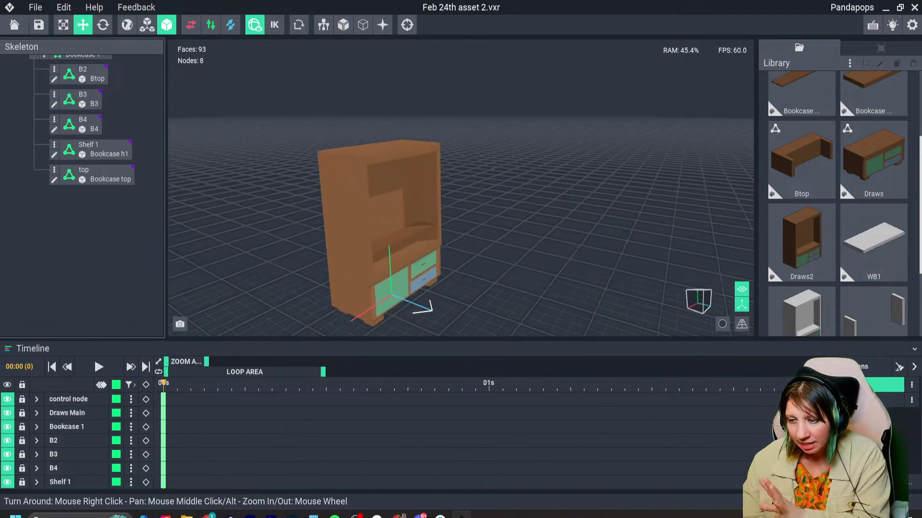
scroll(351, 185, down, 4)
right_drag(365, 185, 351, 192)
scroll(351, 191, up, 3)
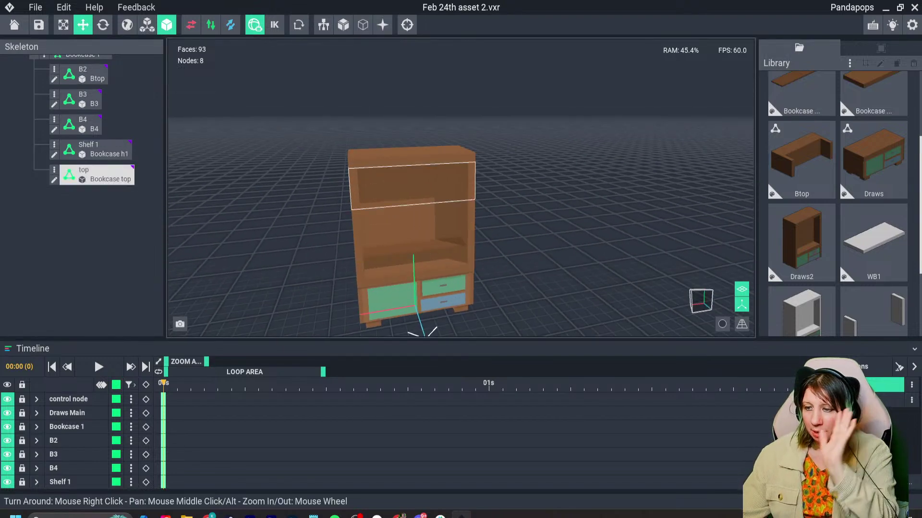
click(885, 400)
right_drag(423, 216, 422, 183)
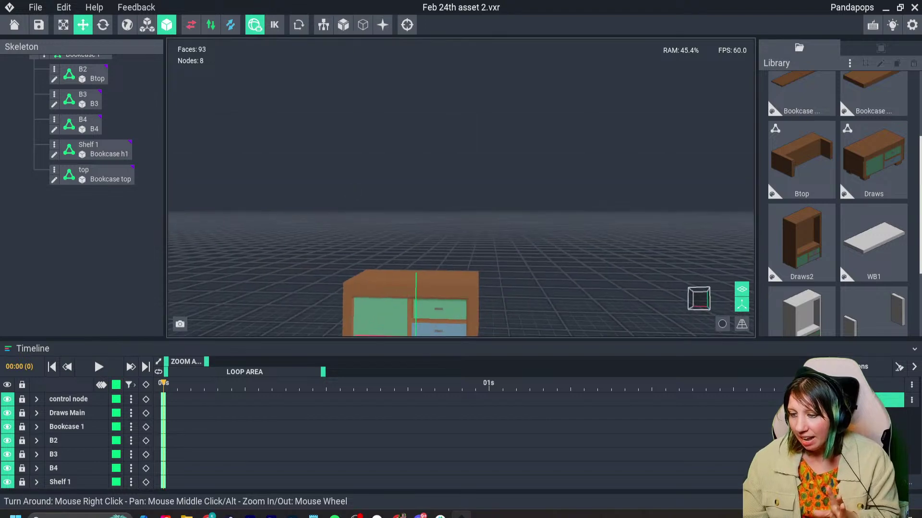
middle_drag(423, 288, 423, 187)
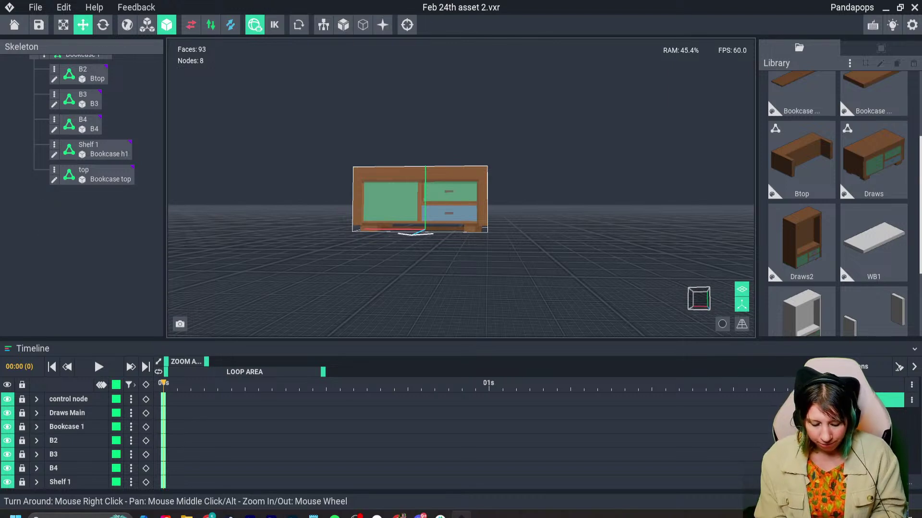
click(885, 384)
Try deleting only the WBtop slab and undo the deletion.
right_drag(414, 197, 384, 190)
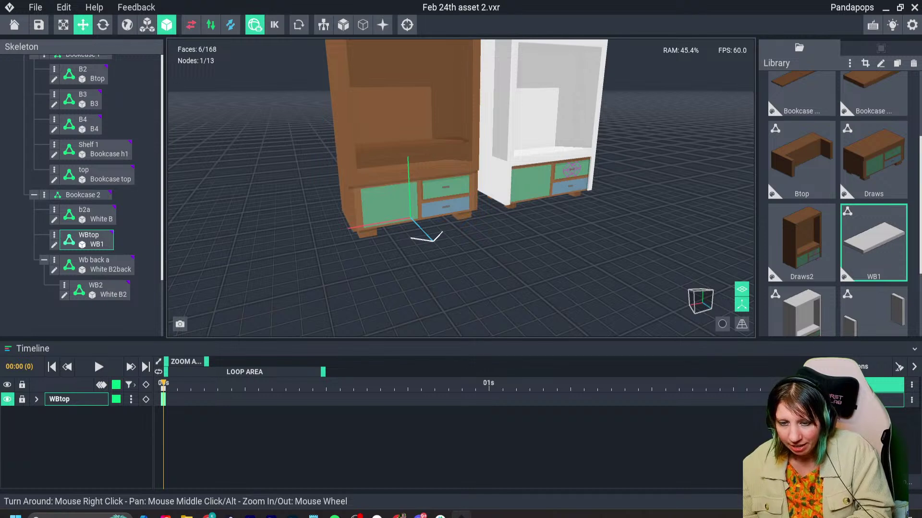
key(Delete)
key(ctrl+z)
scroll(415, 189, down, 3)
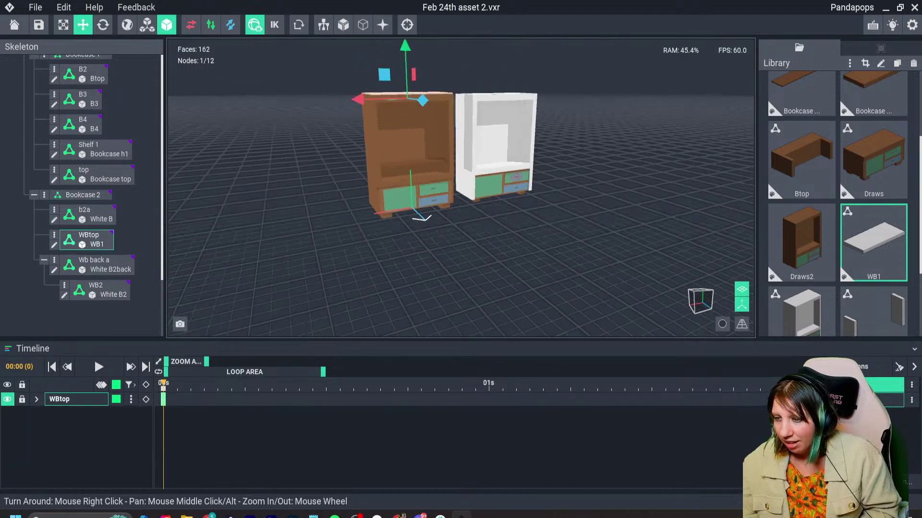
key(ctrl+y)
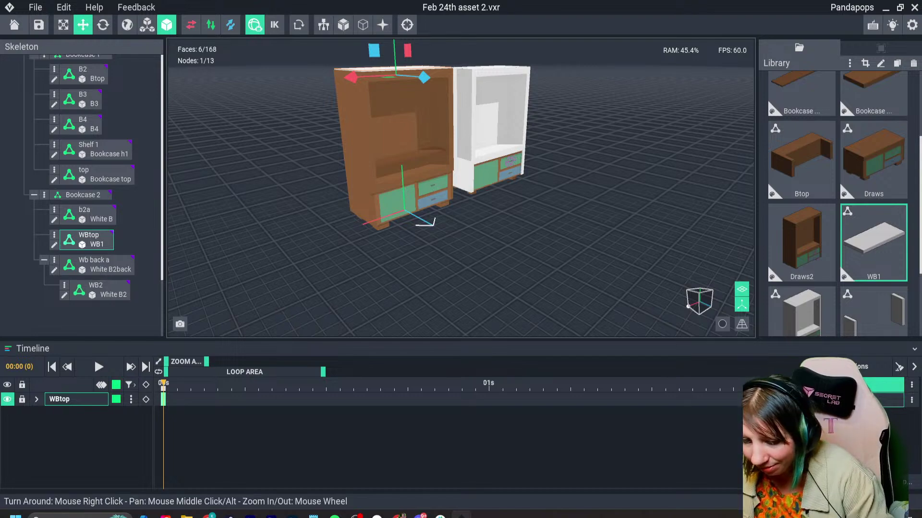
Inspect how the white pieces fit against the brown bookcase from the side and the front.
right_drag(405, 181, 434, 185)
scroll(400, 226, down, 3)
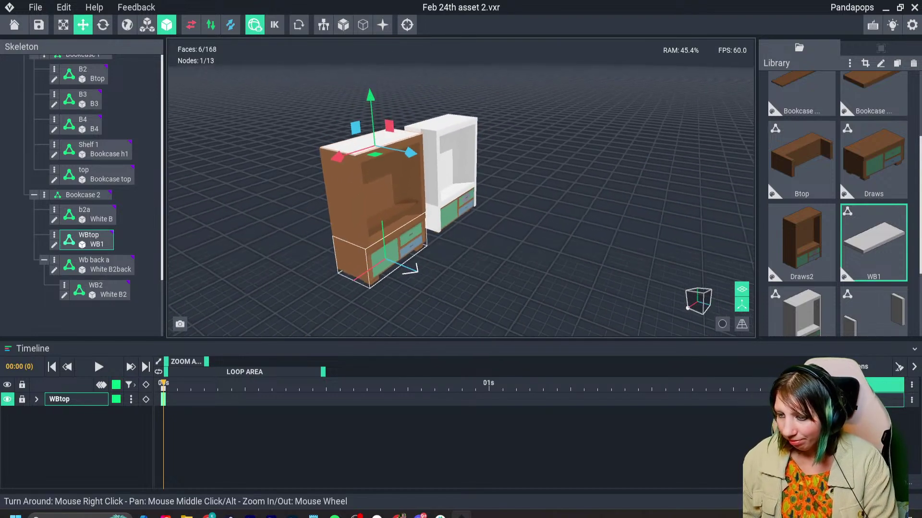
scroll(368, 246, up, 3)
right_drag(368, 245, 329, 214)
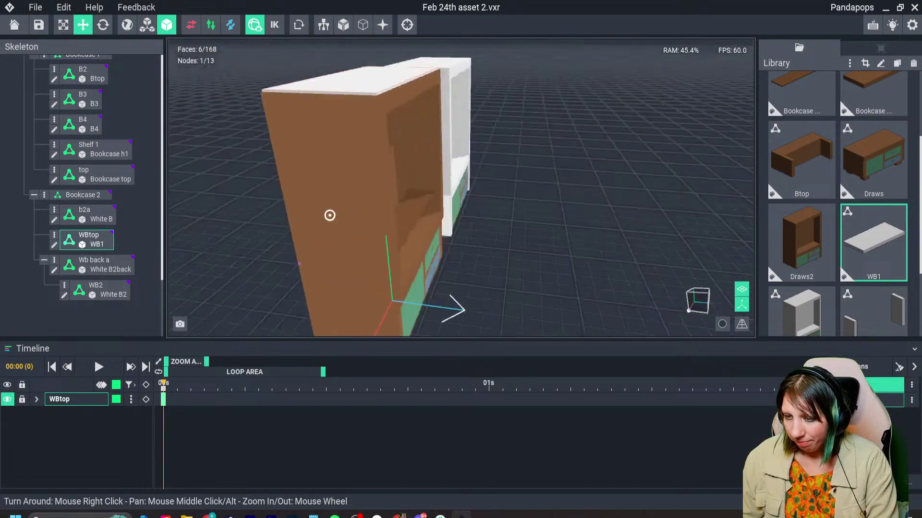
scroll(334, 215, up, 5)
scroll(333, 214, down, 6)
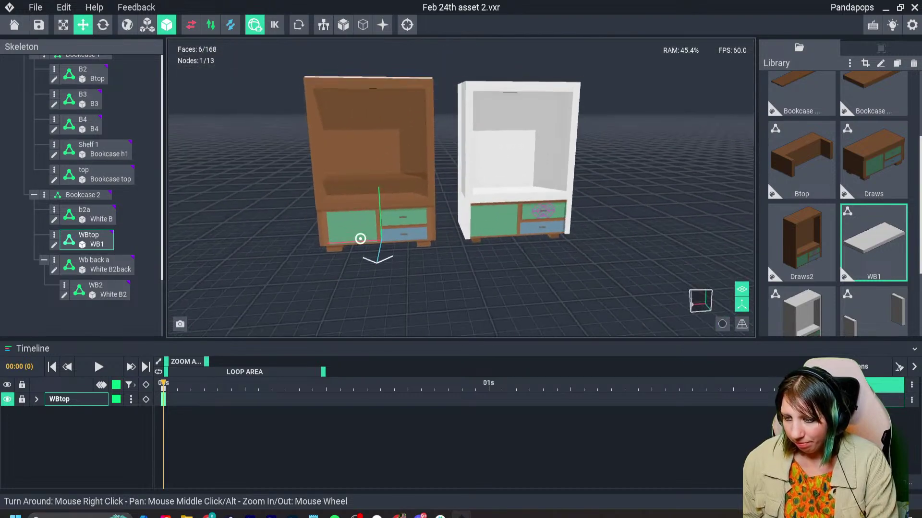
scroll(360, 236, up, 2)
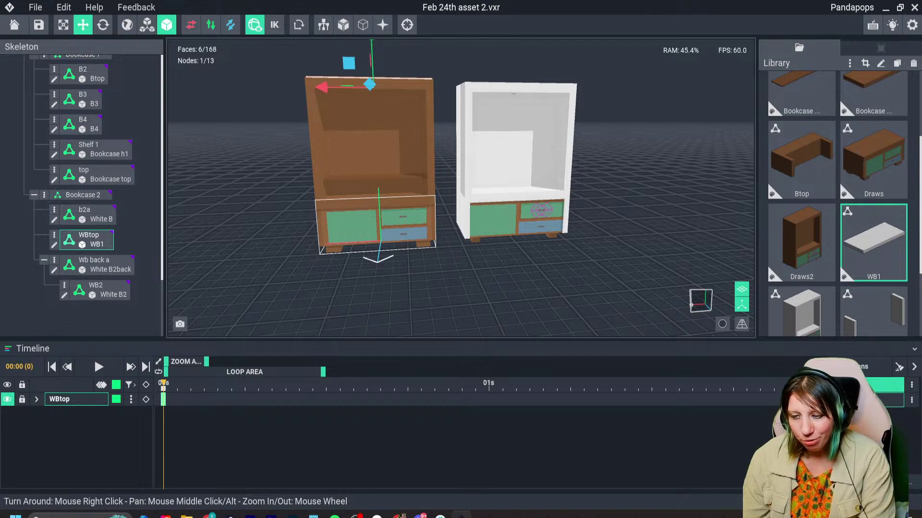
Open the Draws model for voxel editing and return to the rig, saving the model on exit.
double_click(360, 237)
right_drag(408, 283, 375, 264)
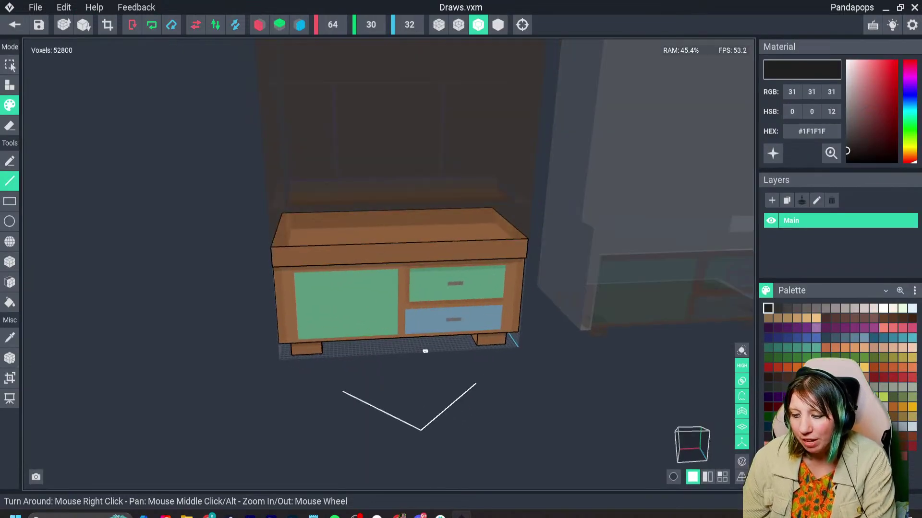
click(15, 25)
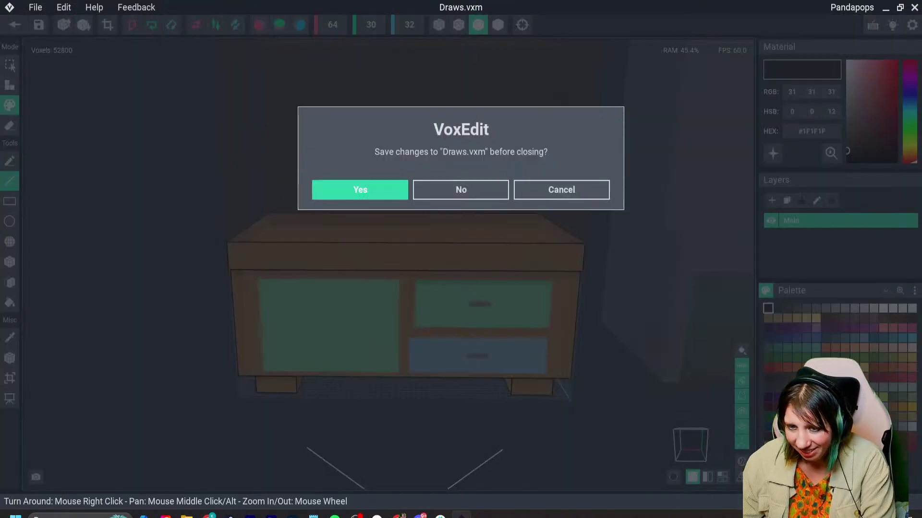
click(357, 190)
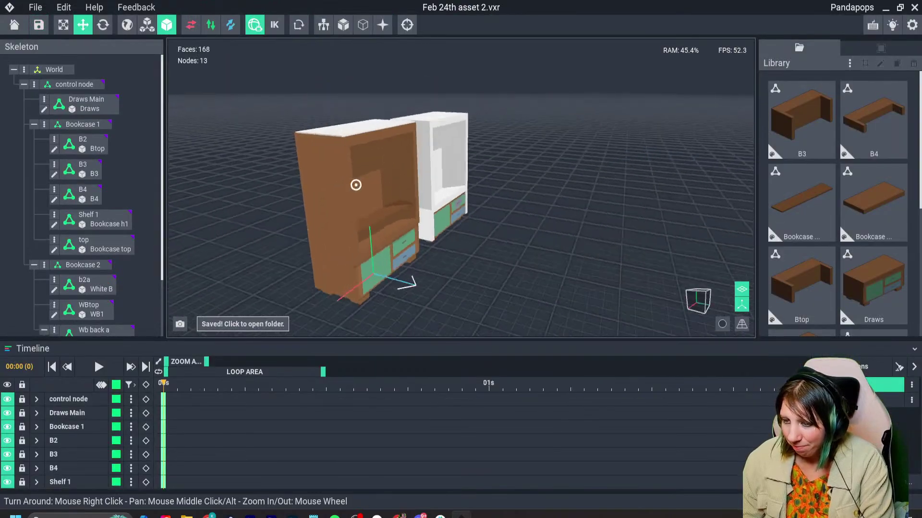
Move the Bookcase 2 node back along its depth axis, clear of the brown bookcase, and select the WB2 side pieces.
click(83, 265)
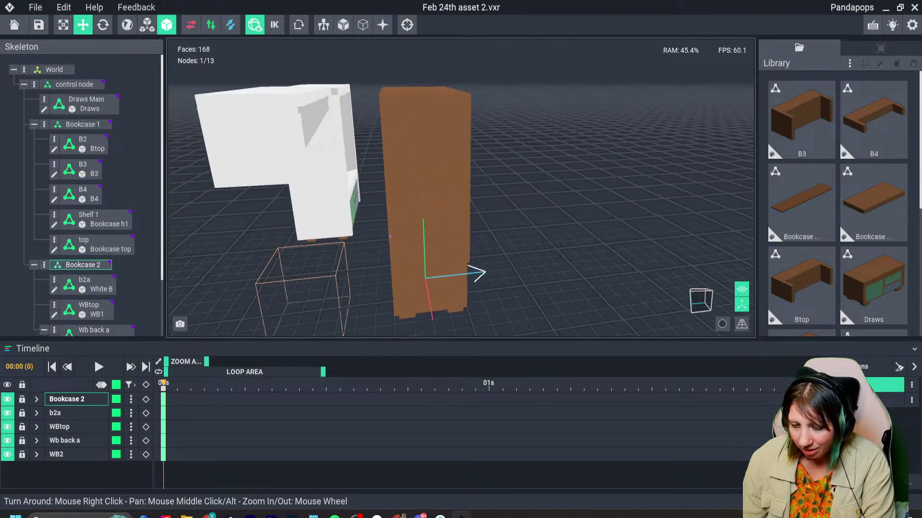
scroll(469, 290, down, 2)
right_drag(552, 278, 447, 302)
click(379, 171)
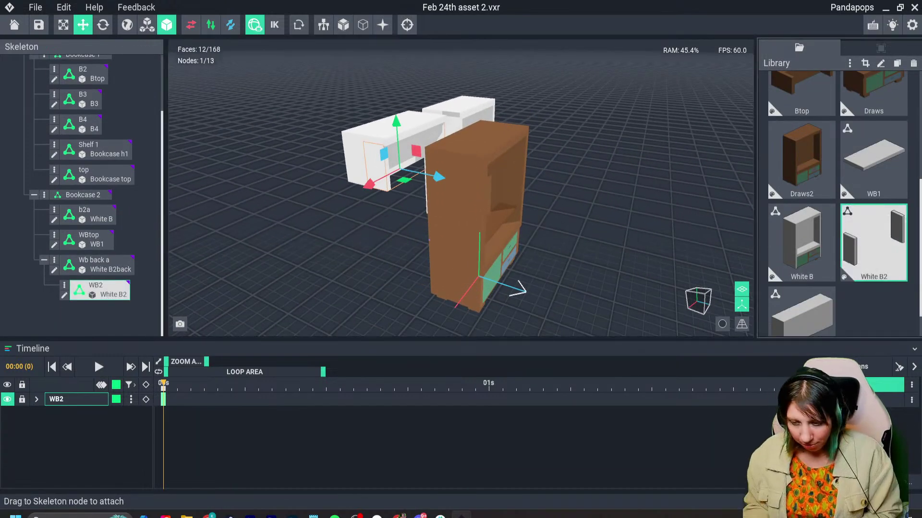
Duplicate the White B2 model in the library under the name White B2a.
key(ctrl+d)
click(476, 247)
text(a)
key(Return)
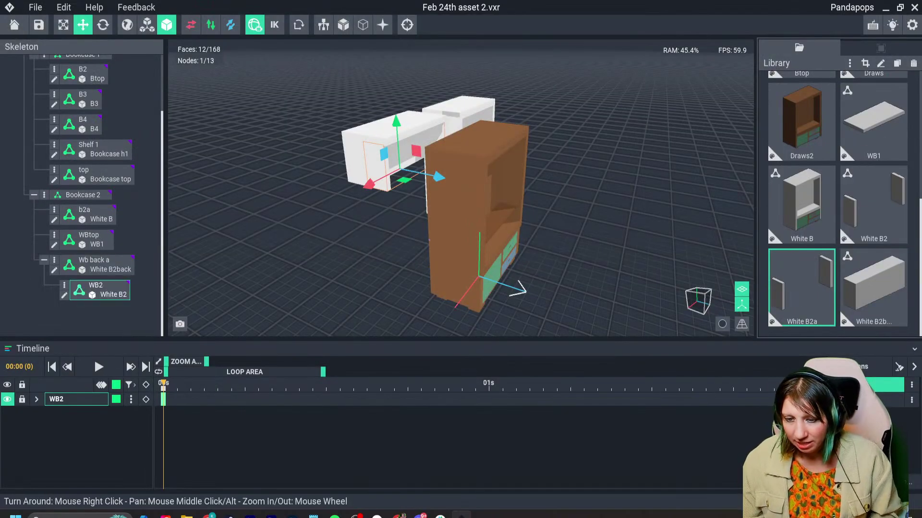
Create a node named WB2a under Wb back a and attach the White B2a model to it.
click(64, 286)
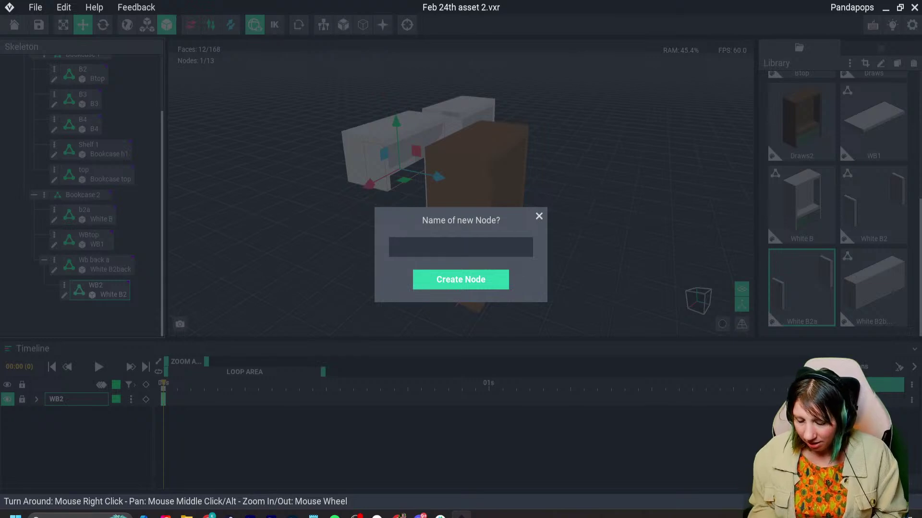
key(Escape)
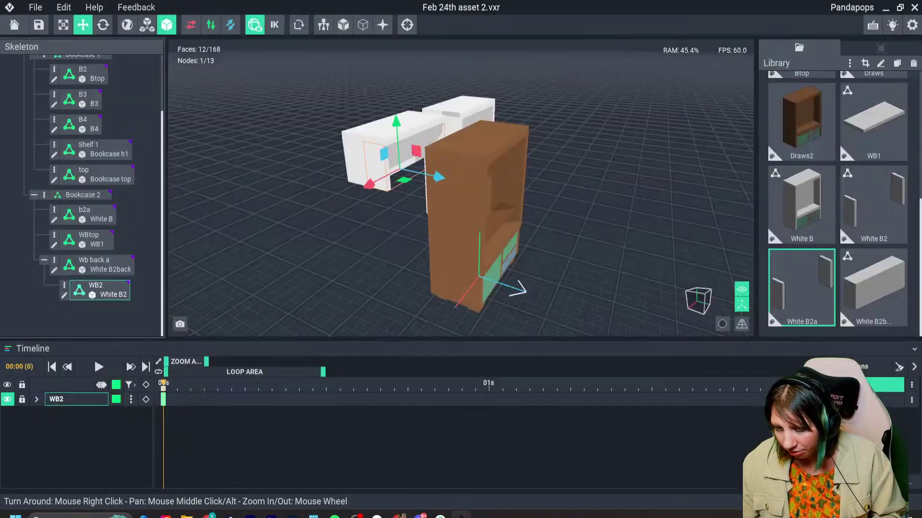
click(54, 260)
click(87, 269)
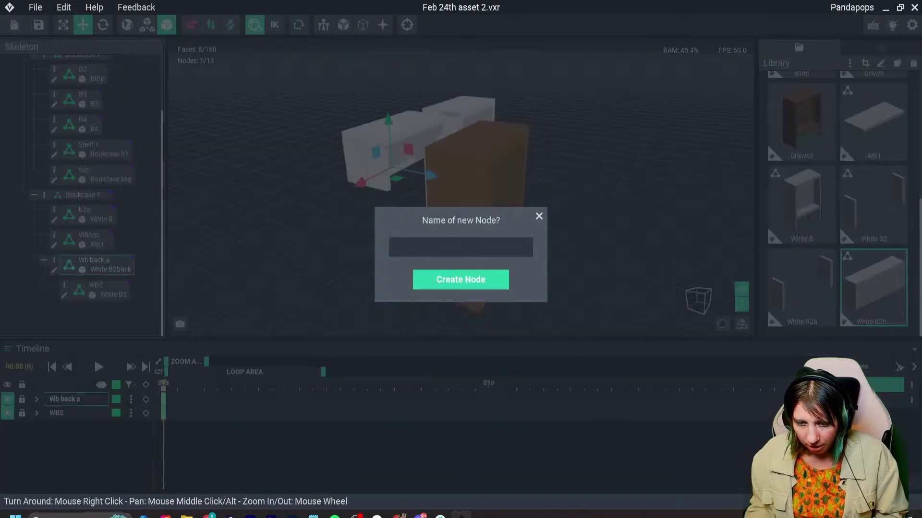
text(WB2)
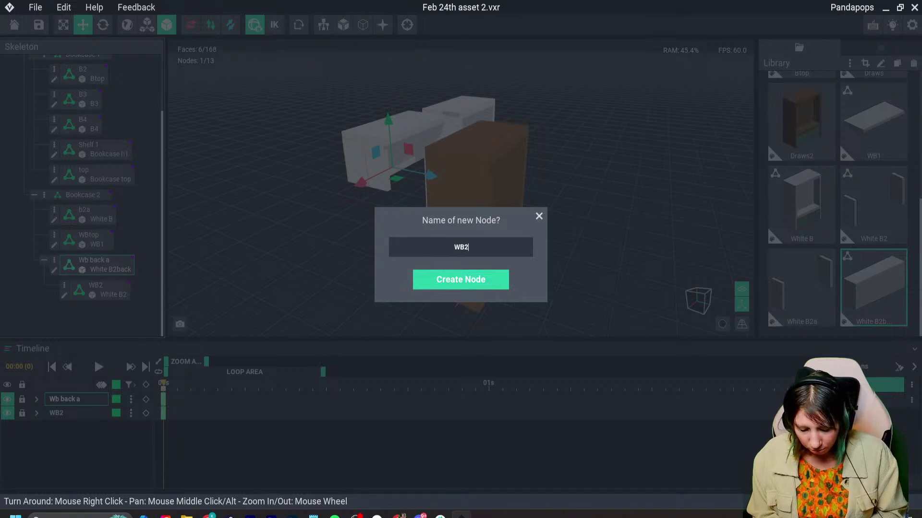
text(a)
key(Return)
click(870, 236)
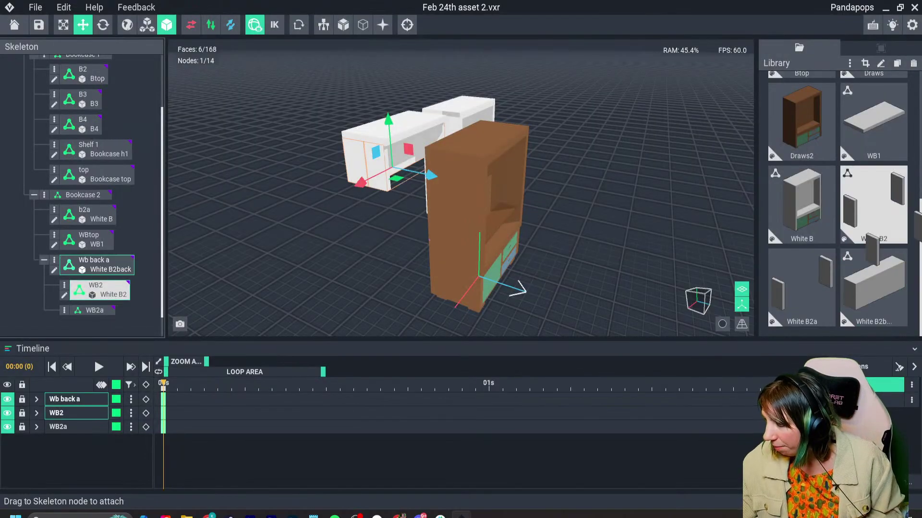
drag(801, 287, 99, 314)
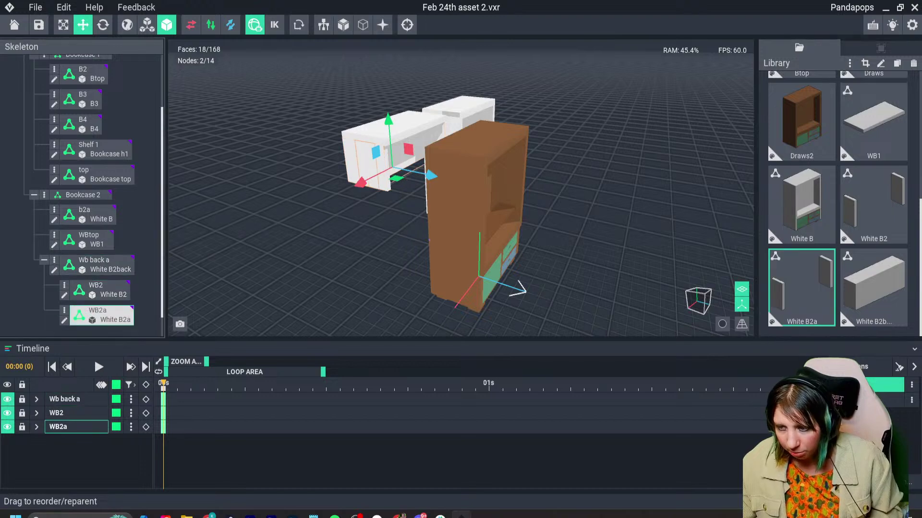
Move the WB2a node forward along its depth axis to 7.00.
scroll(469, 290, up, 5)
click(99, 314)
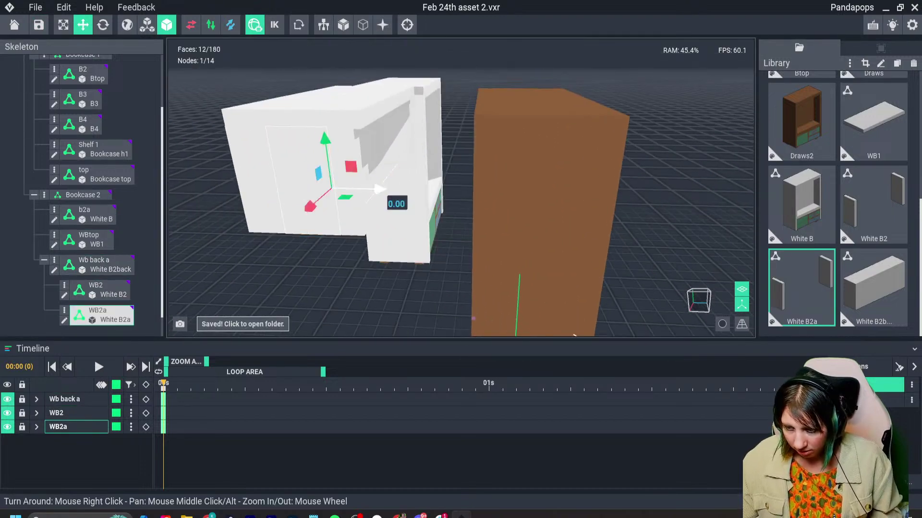
drag(380, 189, 396, 189)
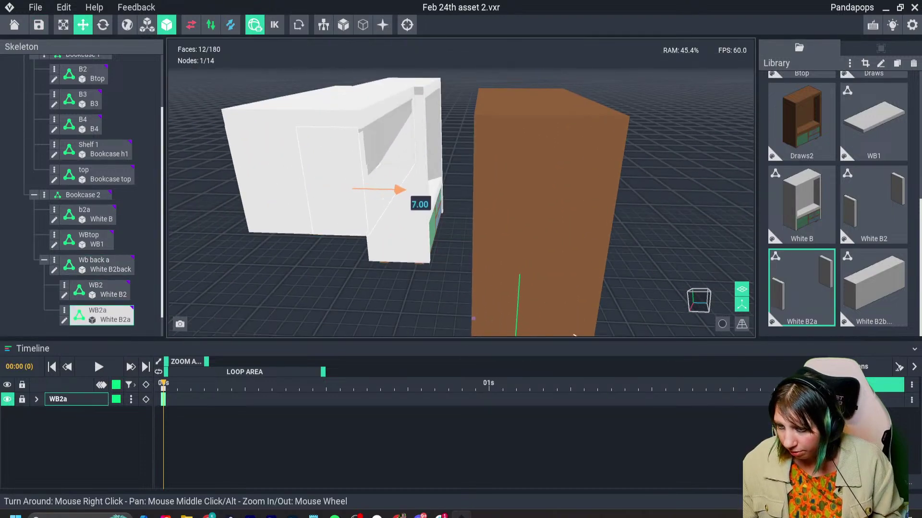
right_drag(574, 335, 539, 324)
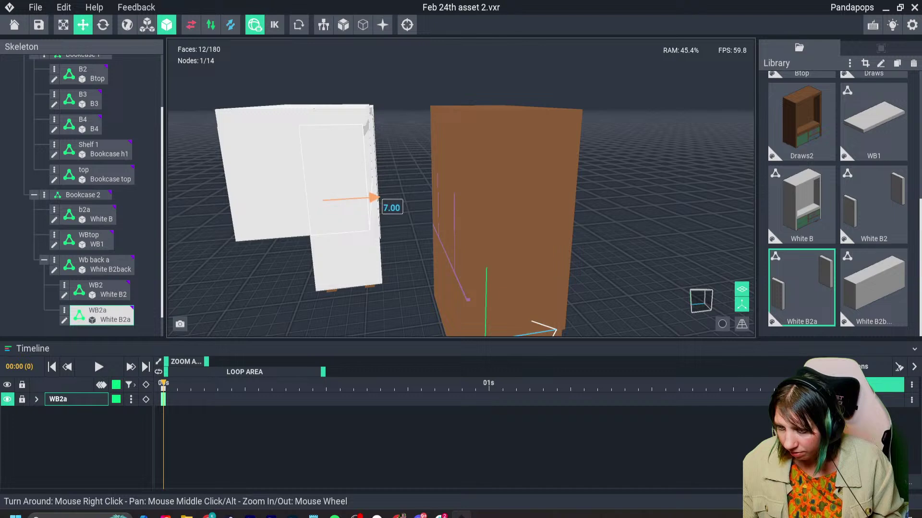
right_drag(377, 197, 404, 225)
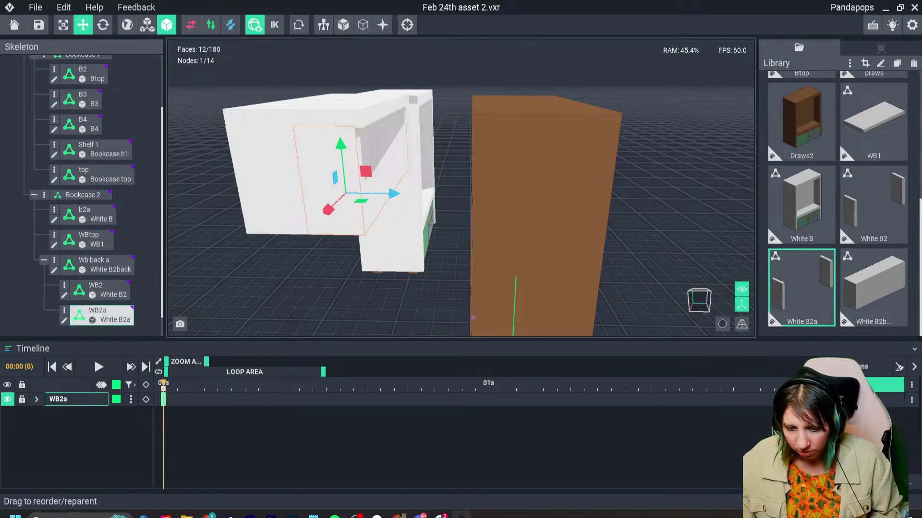
In the White B2a model, erase the near side panel and crop the volume, saving on return to the rig.
click(64, 321)
click(10, 283)
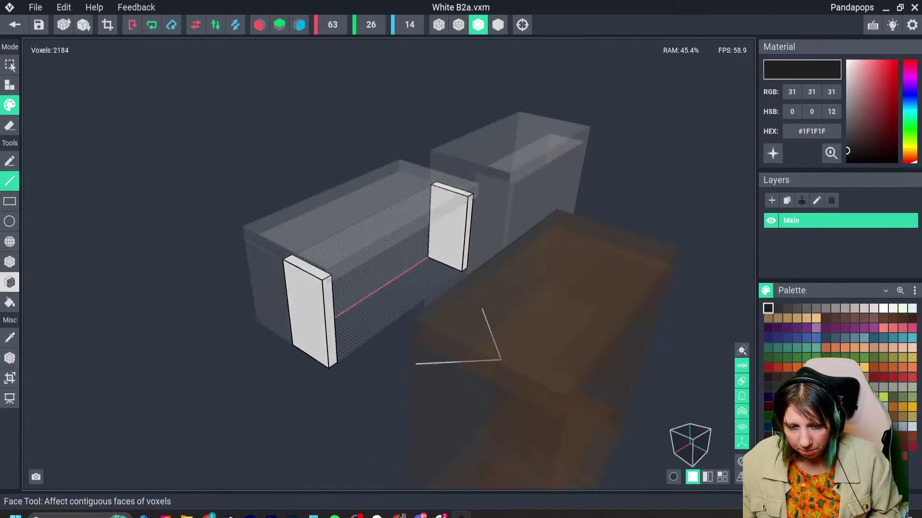
click(9, 126)
click(313, 297)
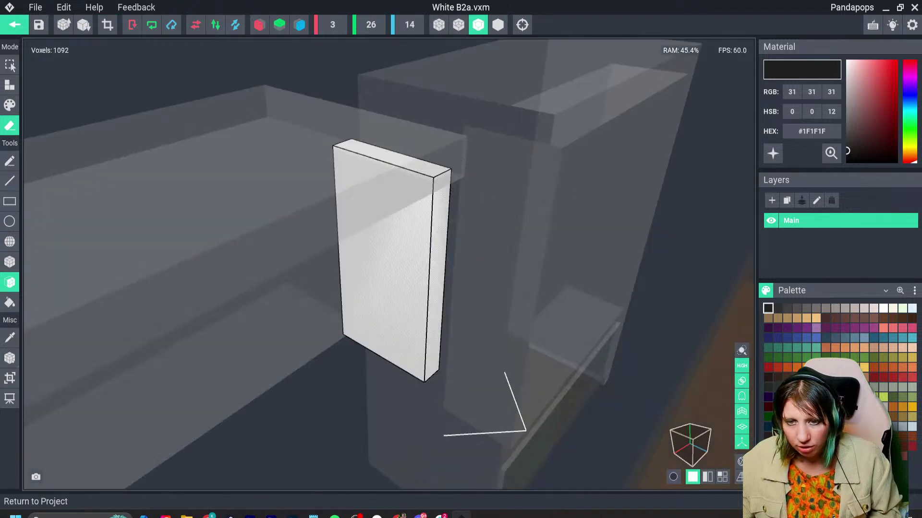
click(14, 24)
click(360, 190)
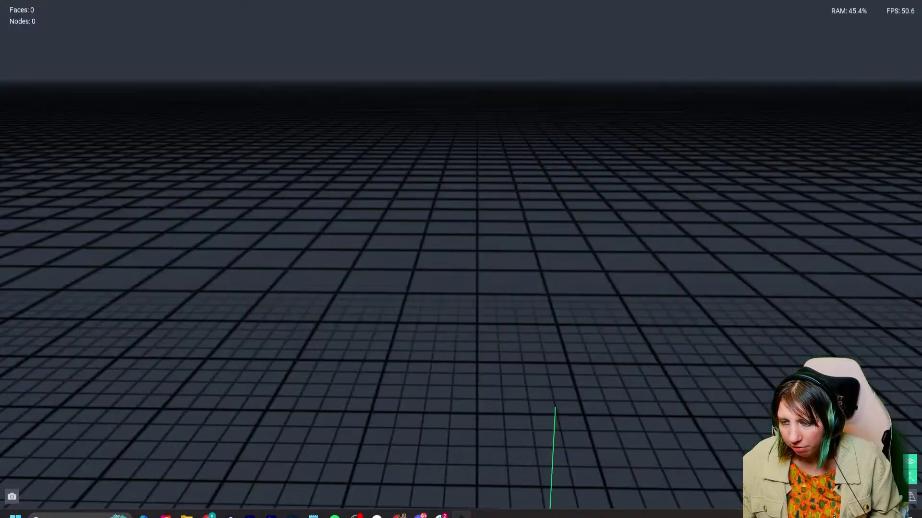
In the White B2 model, erase the far side panel and crop the volume, saving on return to the rig.
click(86, 311)
scroll(86, 312, down, 2)
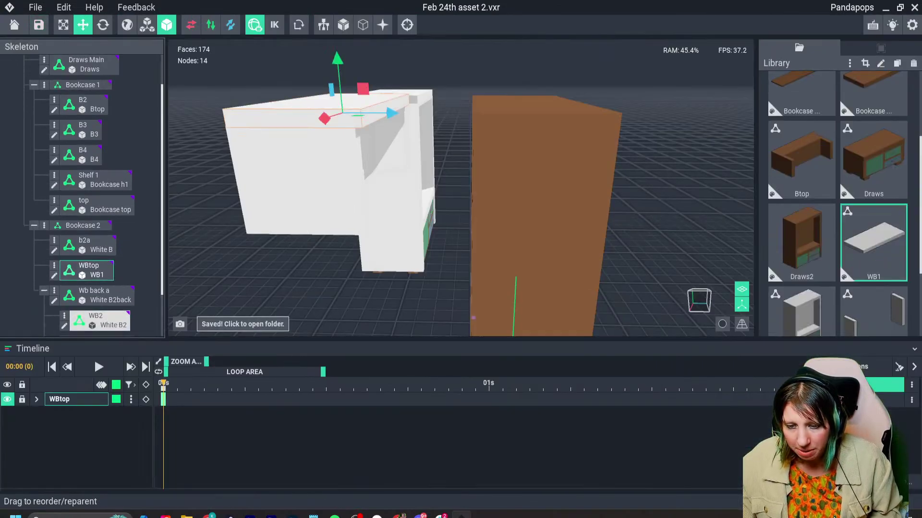
scroll(96, 312, down, 2)
click(99, 265)
double_click(100, 266)
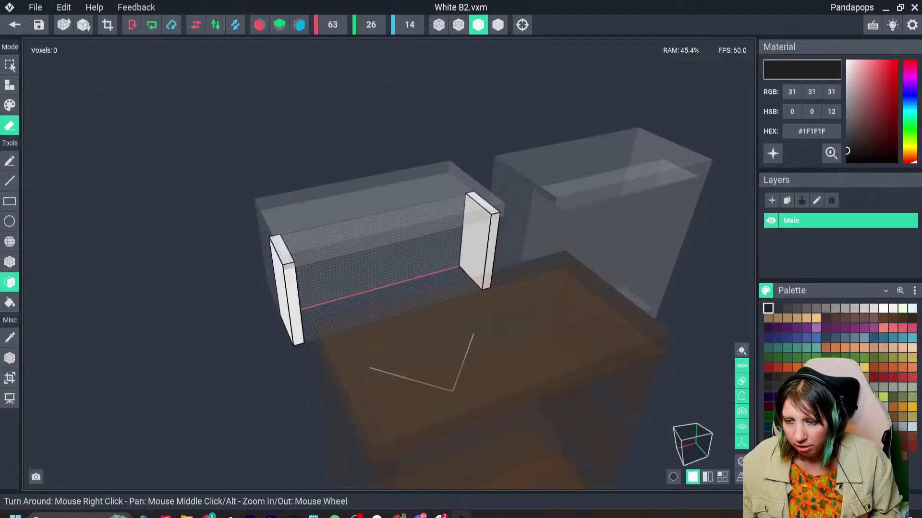
drag(467, 237, 497, 240)
click(107, 24)
click(15, 25)
click(360, 190)
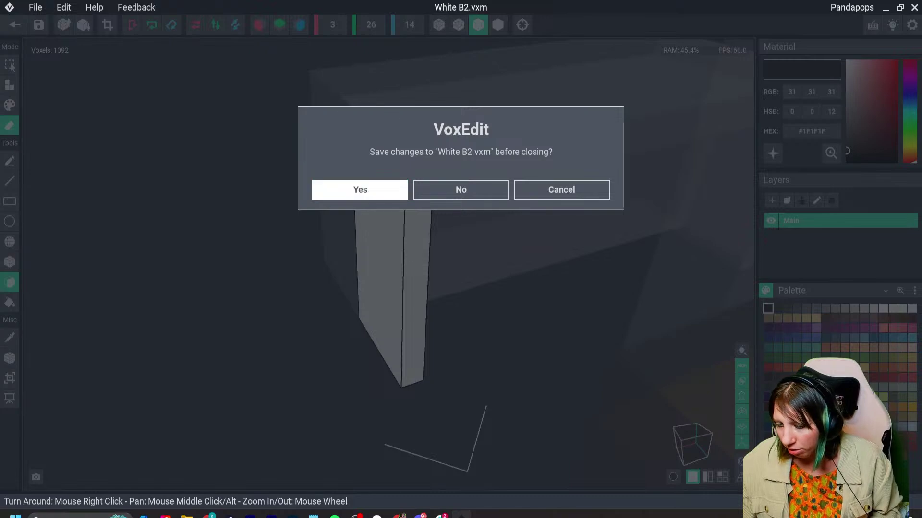
Move the Wb back a node with its side panels forward along the depth axis into the brown bookcase.
right_drag(528, 168, 408, 168)
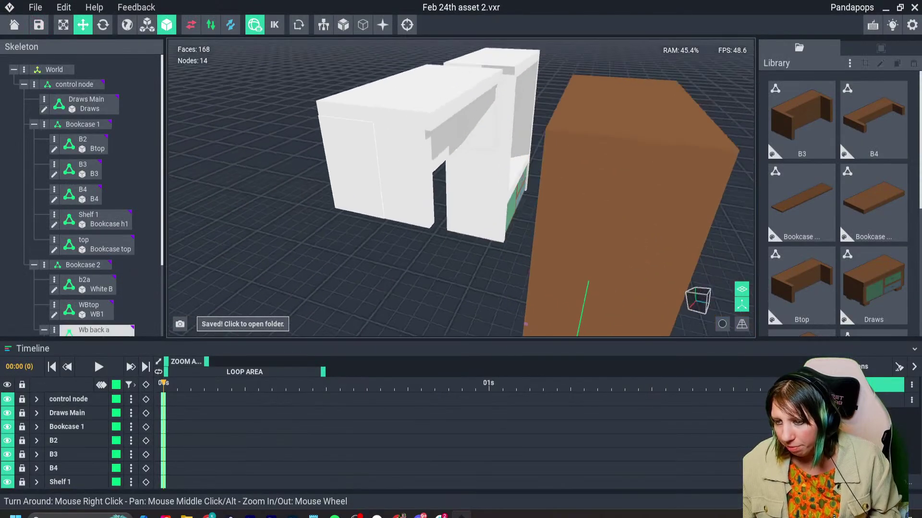
click(393, 170)
drag(465, 178, 639, 214)
right_drag(638, 214, 623, 230)
scroll(631, 223, down, 2)
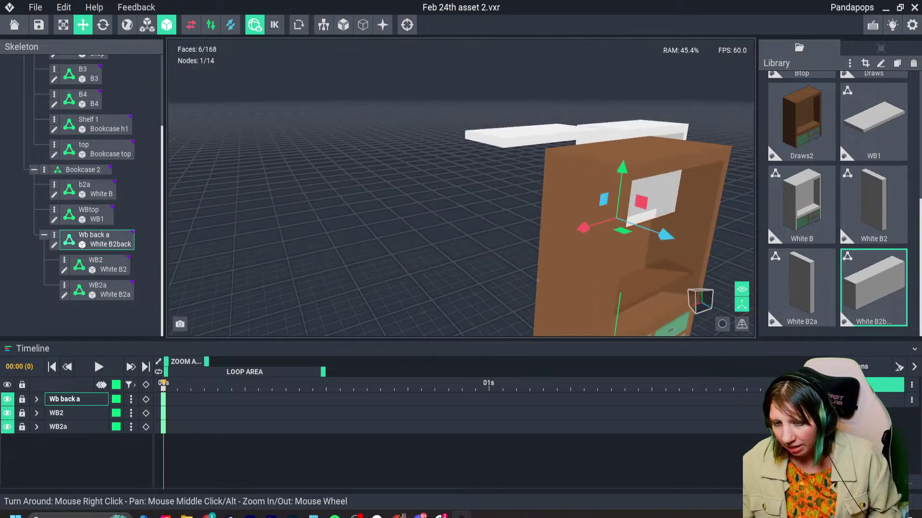
Shift the WB2 and WB2a side panels forward individually until they show at the brown bookcase's front edge.
click(95, 262)
drag(457, 216, 460, 217)
right_drag(384, 220, 377, 240)
scroll(372, 223, up, 3)
scroll(376, 241, down, 6)
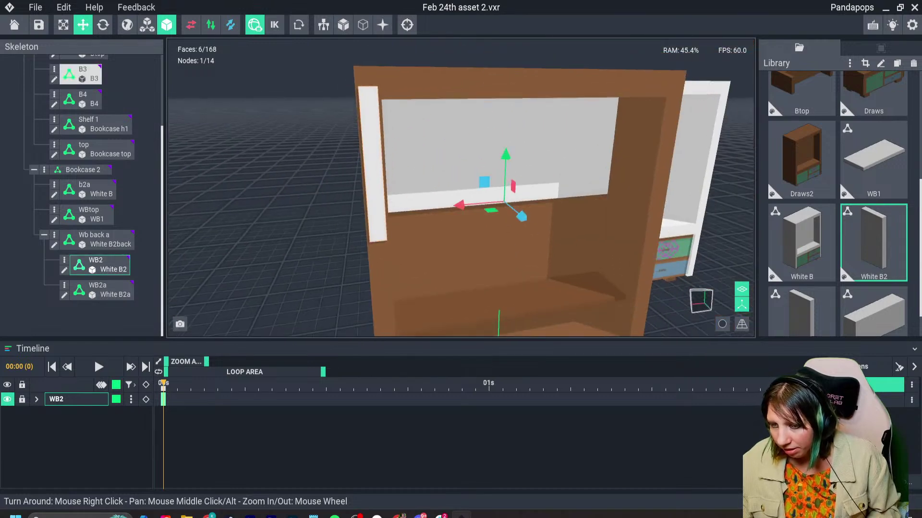
click(98, 288)
drag(518, 214, 520, 216)
right_drag(502, 202, 502, 204)
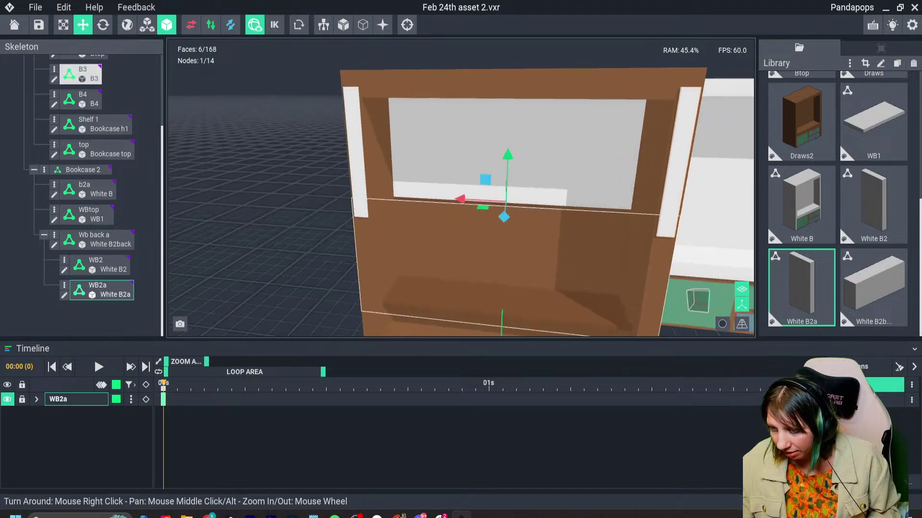
Enlarge the White B2 model's volume to a width of 5 and a depth of 16 voxels.
double_click(99, 265)
right_drag(528, 269, 403, 242)
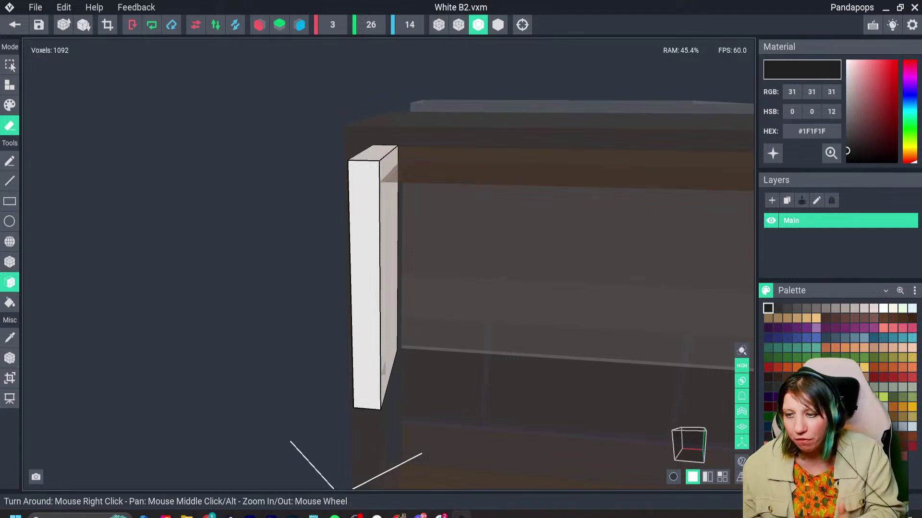
scroll(333, 24, up, 1)
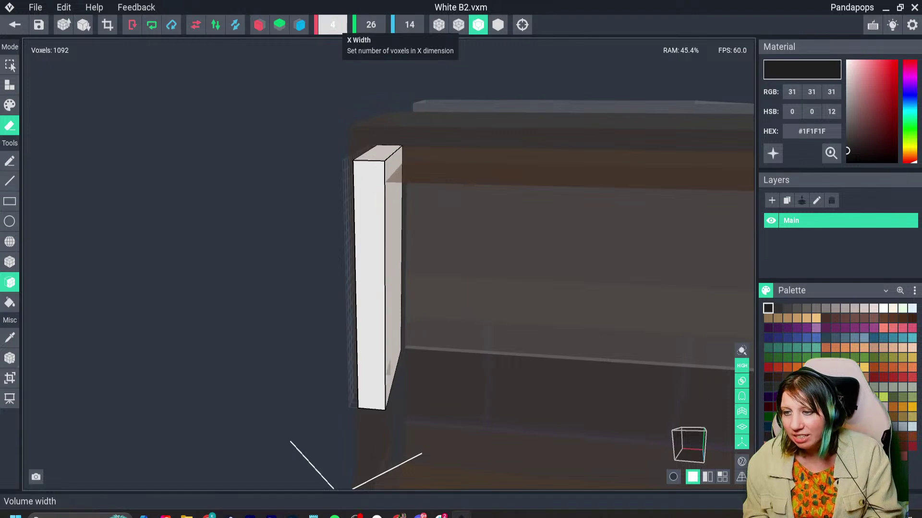
scroll(333, 25, up, 1)
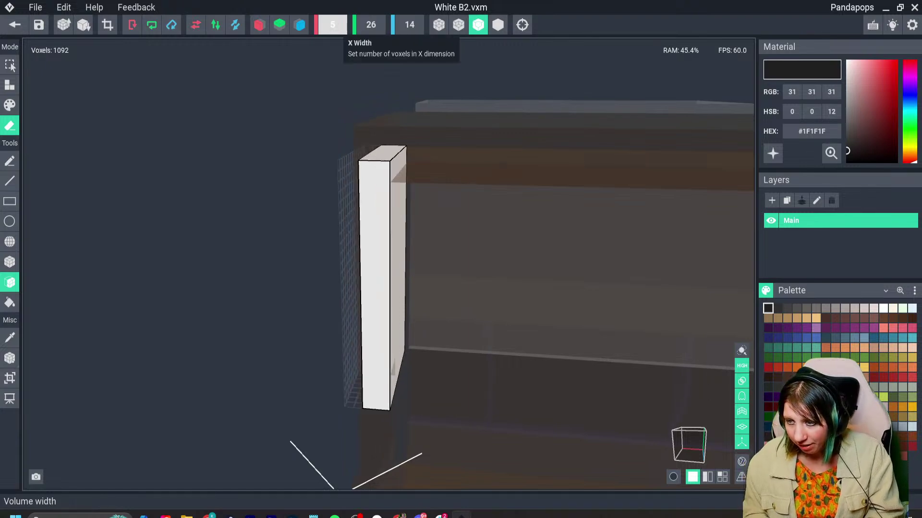
right_drag(288, 211, 391, 235)
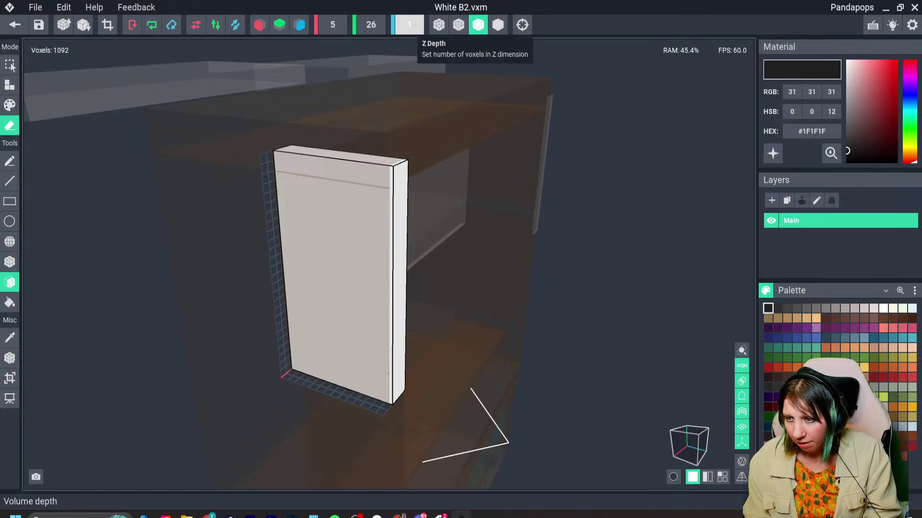
key(Return)
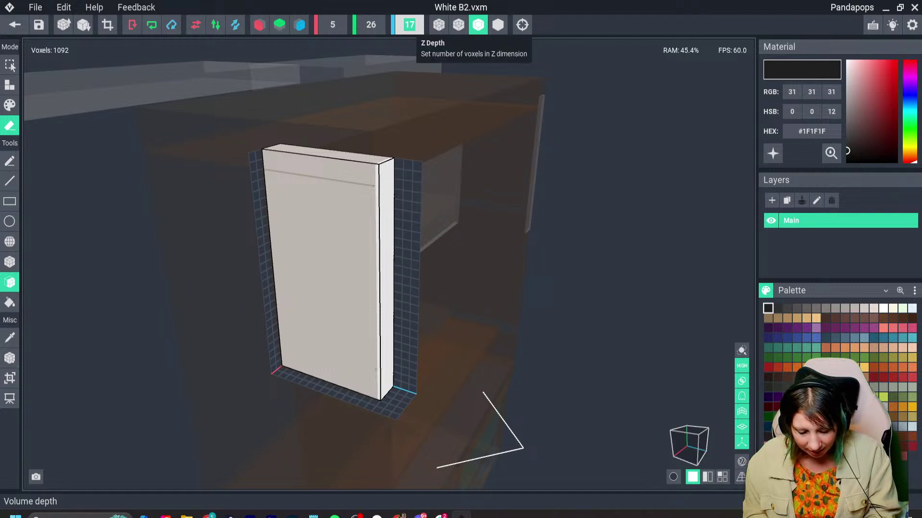
key(Return)
Fill the enlarged White B2 volume with the panel's sampled white colour and save the model on return to the rig.
mouse_move(337, 249)
right_down()
mouse_move(361, 248)
mouse_move(331, 261)
right_up()
key(i)
click(299, 249)
click(9, 303)
click(9, 85)
click(14, 25)
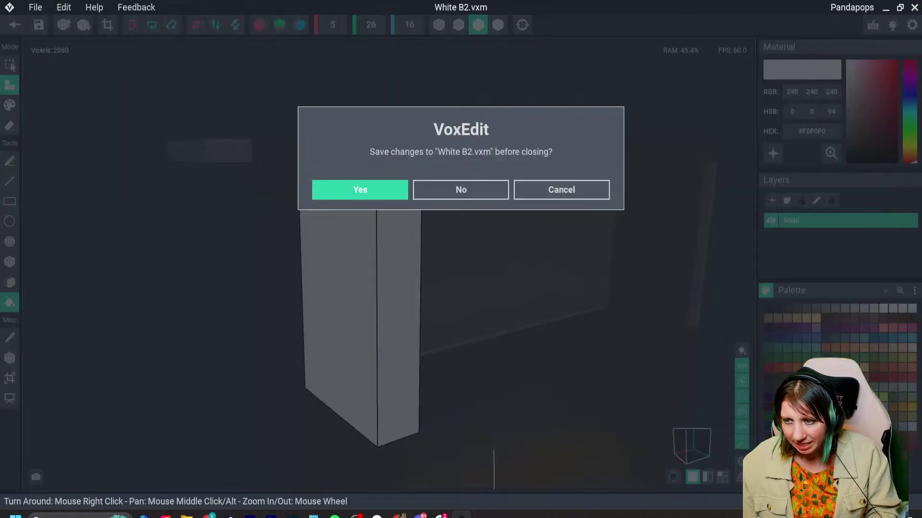
click(360, 189)
Enlarge the White B2a model's volume to a width of 5 and a depth of 16 voxels.
double_click(353, 174)
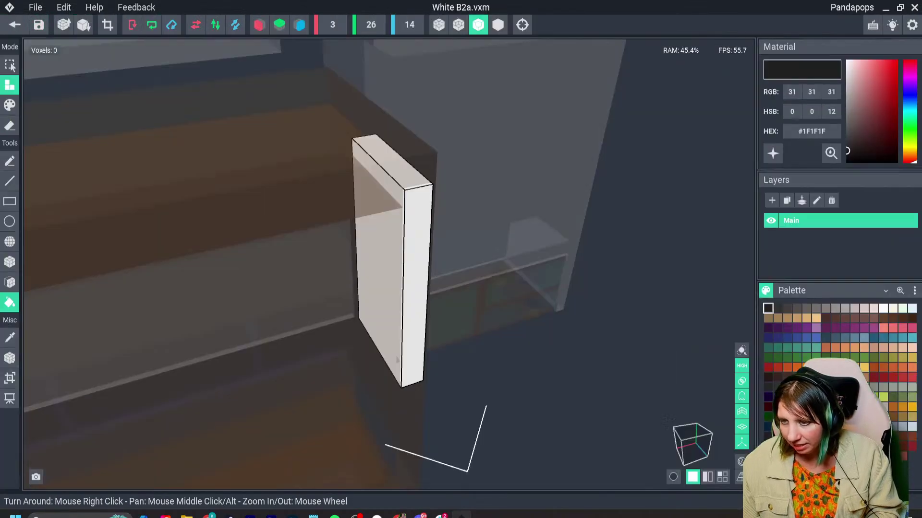
text(5)
key(Return)
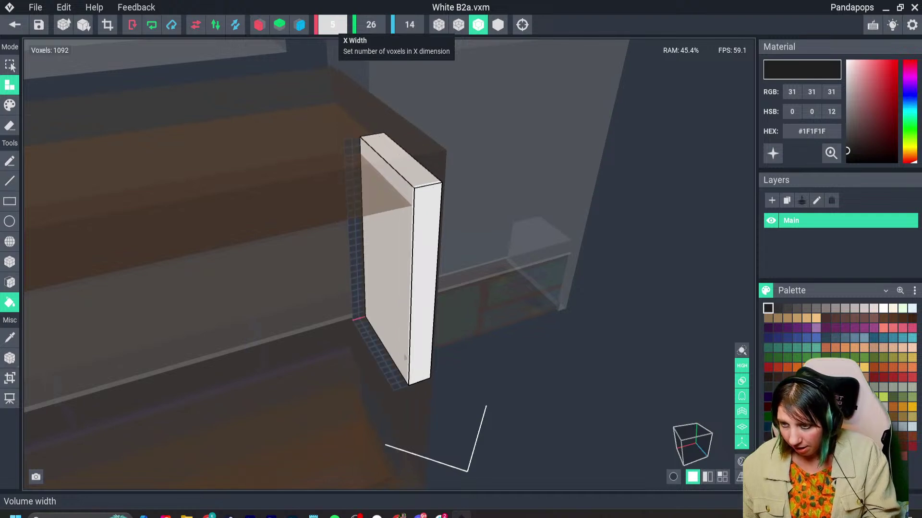
click(409, 25)
text(16)
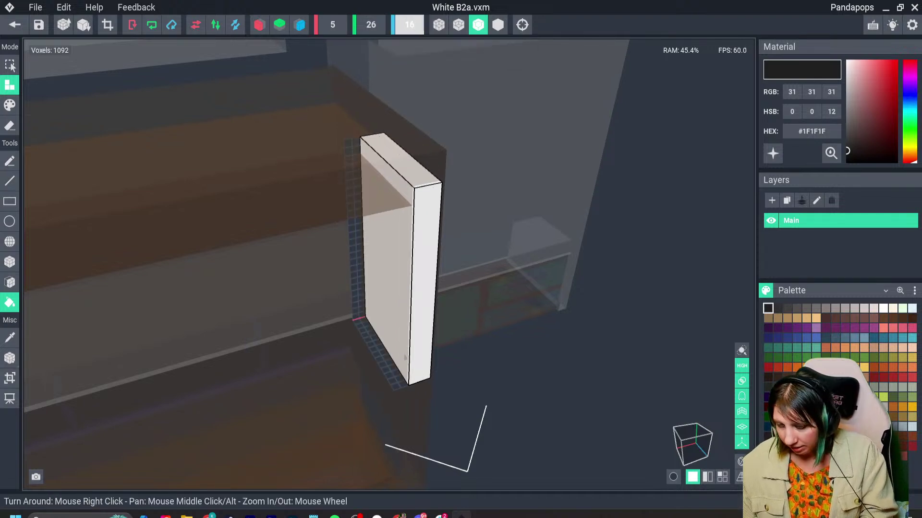
key(Return)
key(ctrl+z)
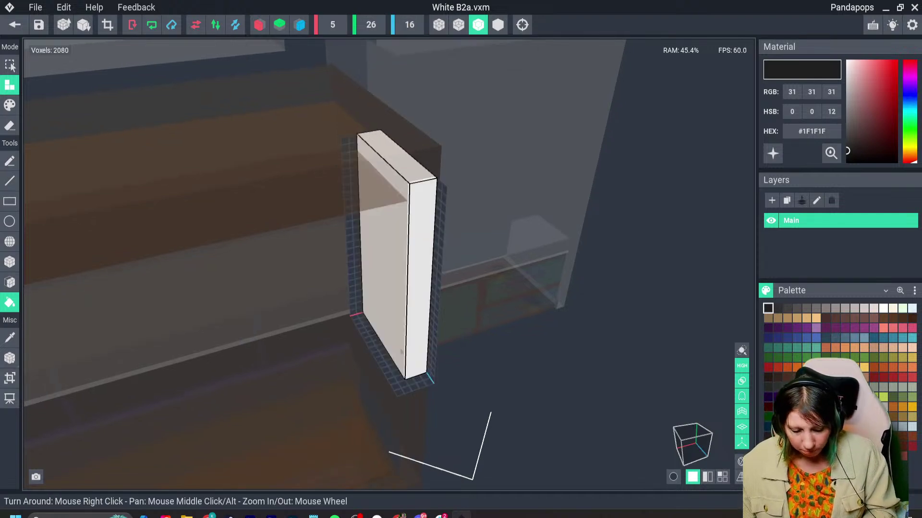
Fill the enlarged White B2a volume with the panel's sampled white colour and save the model on return to the rig.
key(i)
click(362, 247)
click(381, 244)
click(15, 24)
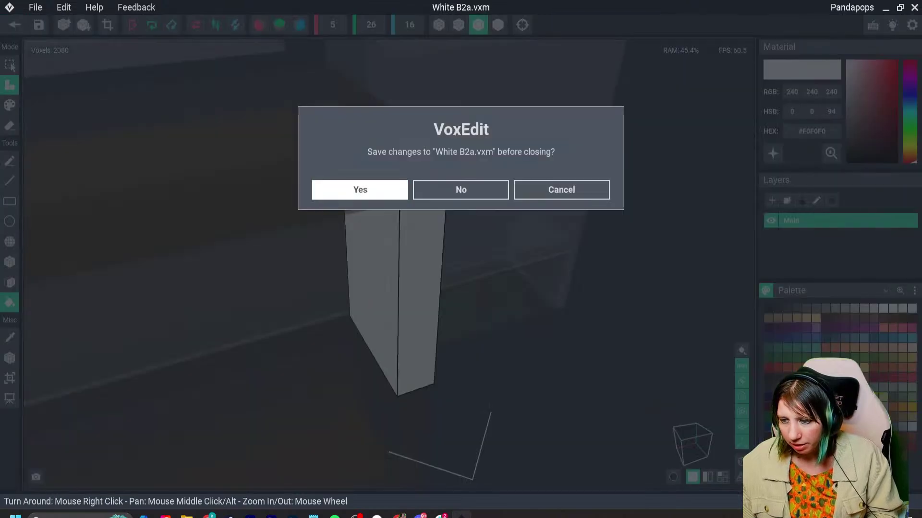
click(360, 187)
double_click(243, 155)
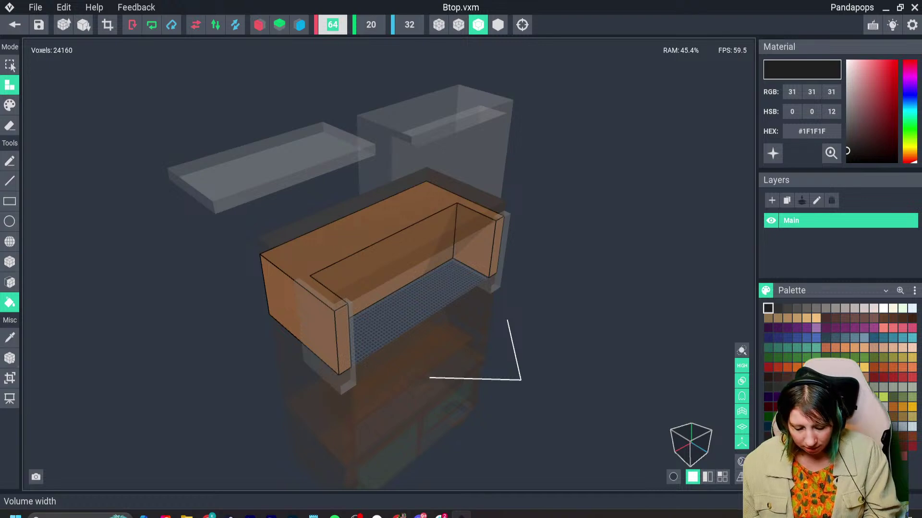
text(5)
key(Return)
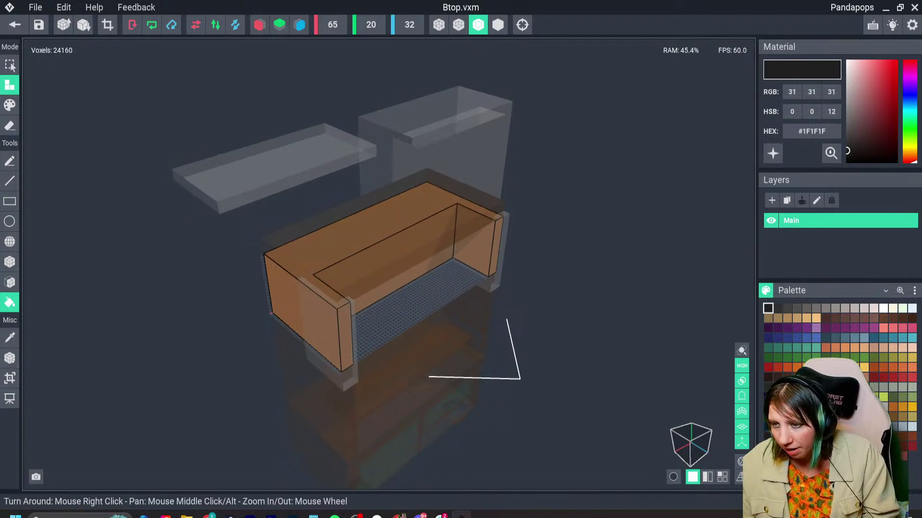
click(409, 24)
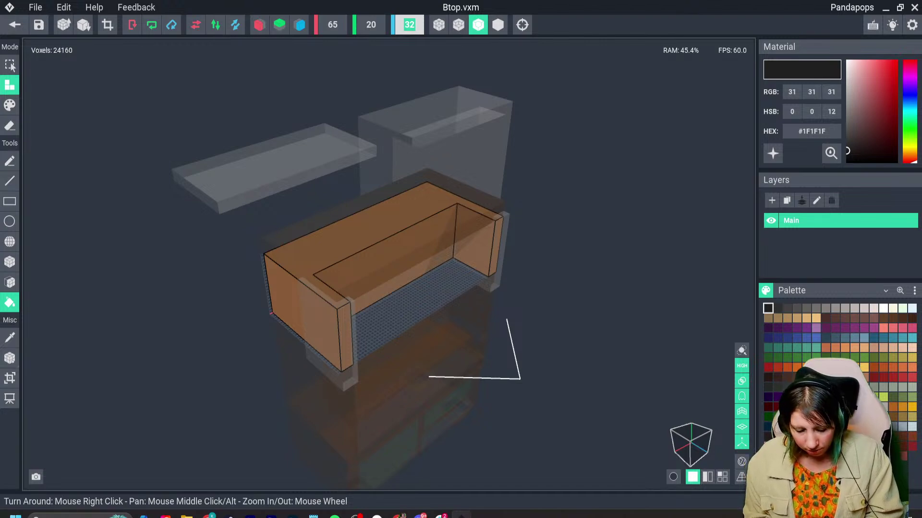
text(33)
key(Return)
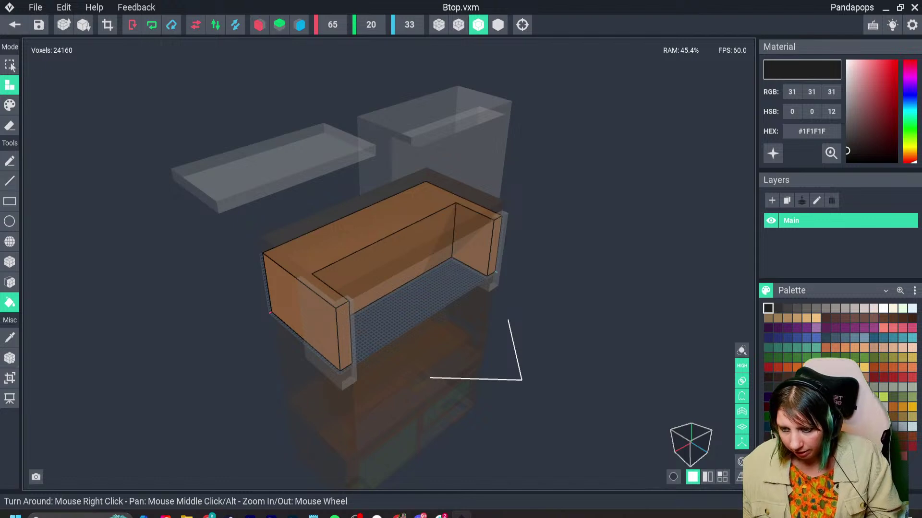
right_drag(330, 303, 350, 264)
click(15, 24)
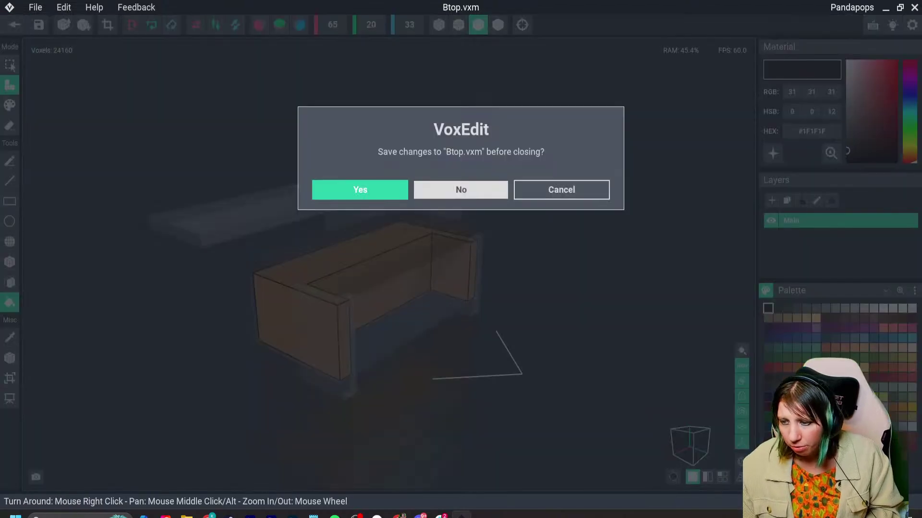
click(461, 190)
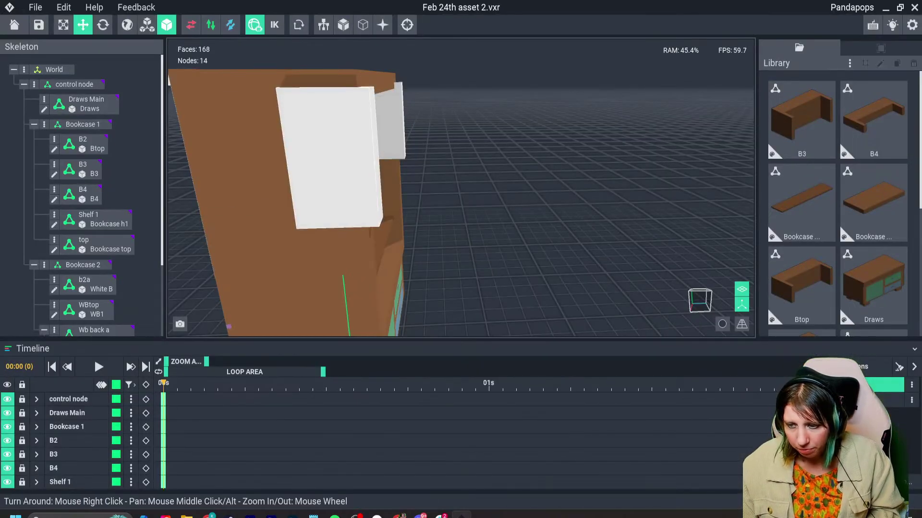
Open the White B2back model and enlarge its volume to a width of 64 and a depth of 17 voxels.
click(331, 159)
click(96, 240)
double_click(96, 240)
right_drag(330, 271, 379, 244)
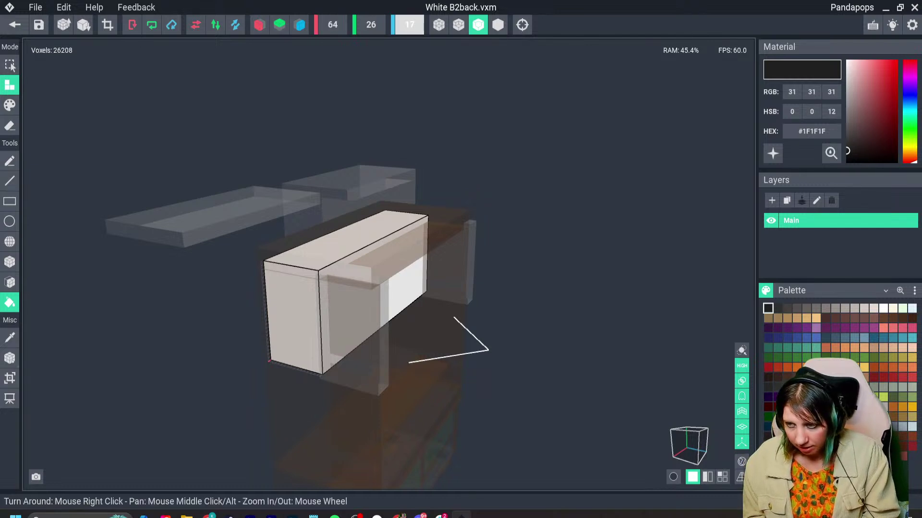
key(Return)
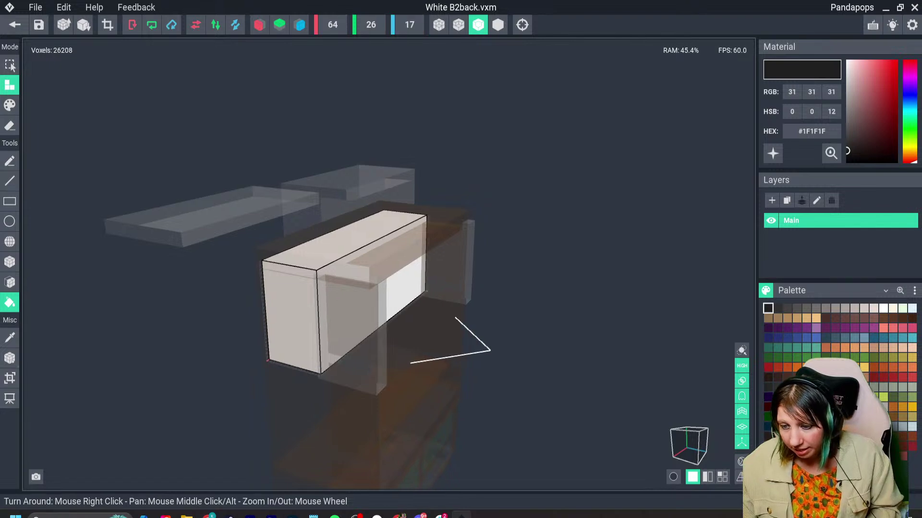
Fill the added space in White B2back with its sampled white #F0F0F0 and save the model on return to the rig.
click(338, 305)
key(ctrl+z)
key(i)
click(338, 305)
click(338, 305)
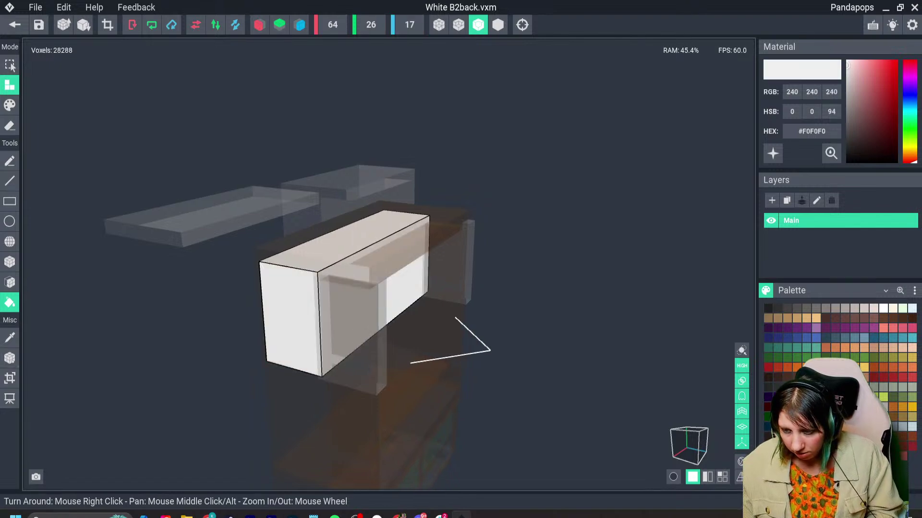
click(14, 24)
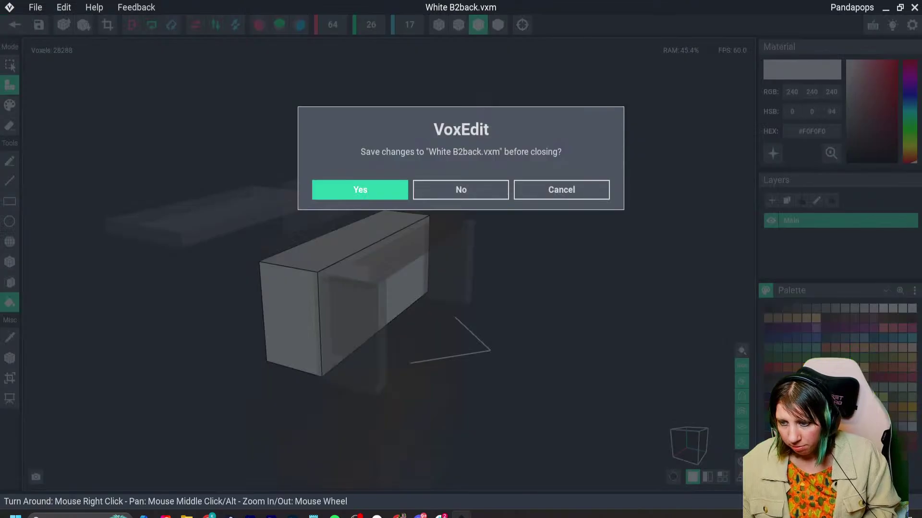
click(360, 190)
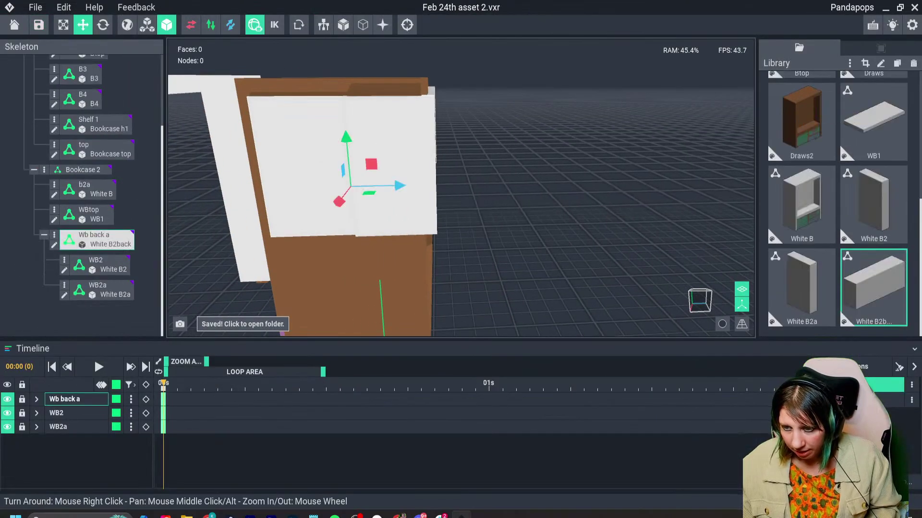
Shift the Wb back a node backward along the depth axis to align it with the rear of the brown bookcase.
drag(398, 186, 395, 186)
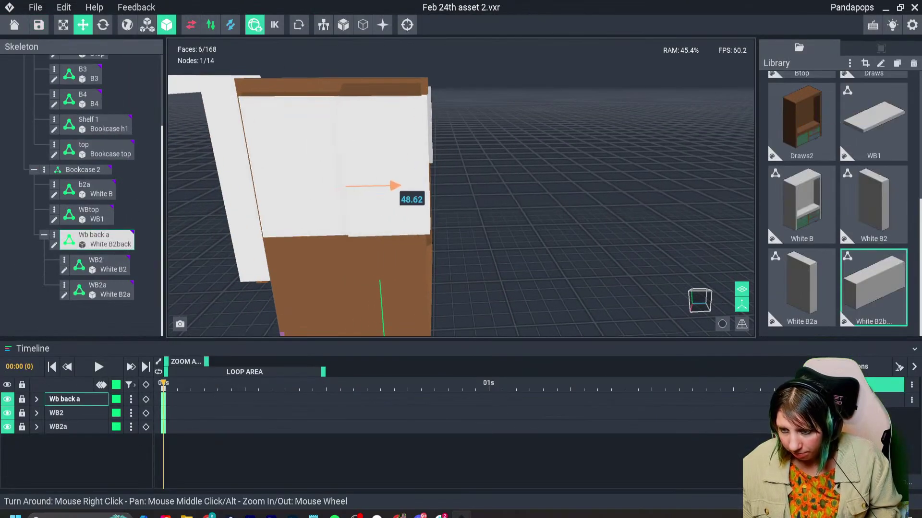
right_drag(393, 186, 365, 202)
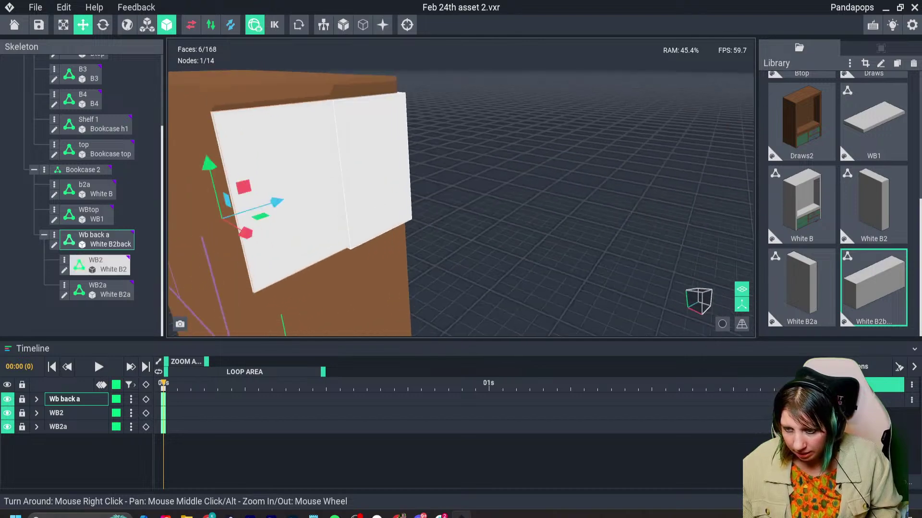
drag(276, 202, 270, 203)
right_drag(375, 200, 334, 200)
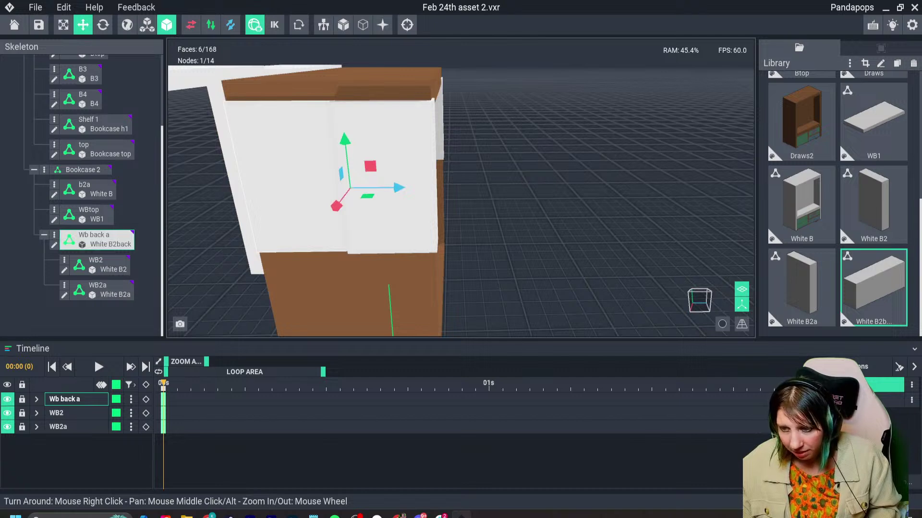
Reopen the White B2back model and enlarge its depth to 18 voxels.
double_click(333, 200)
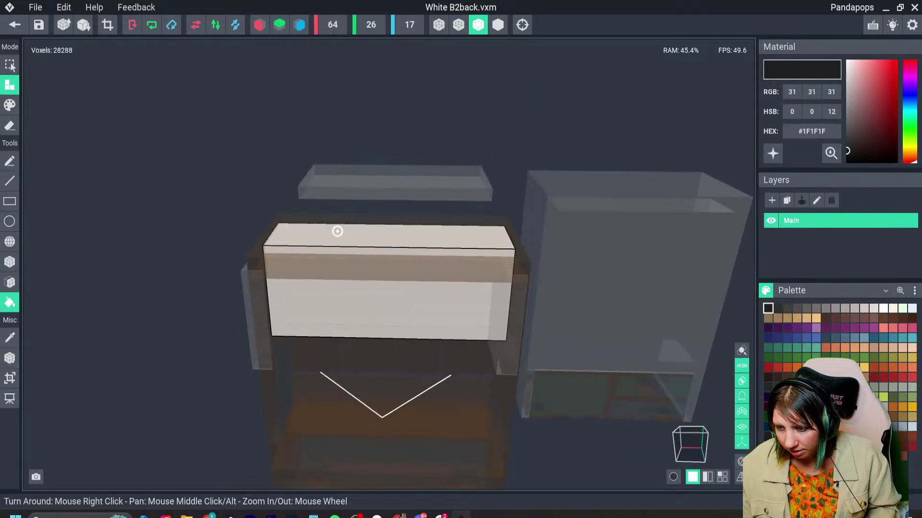
right_drag(335, 231, 432, 249)
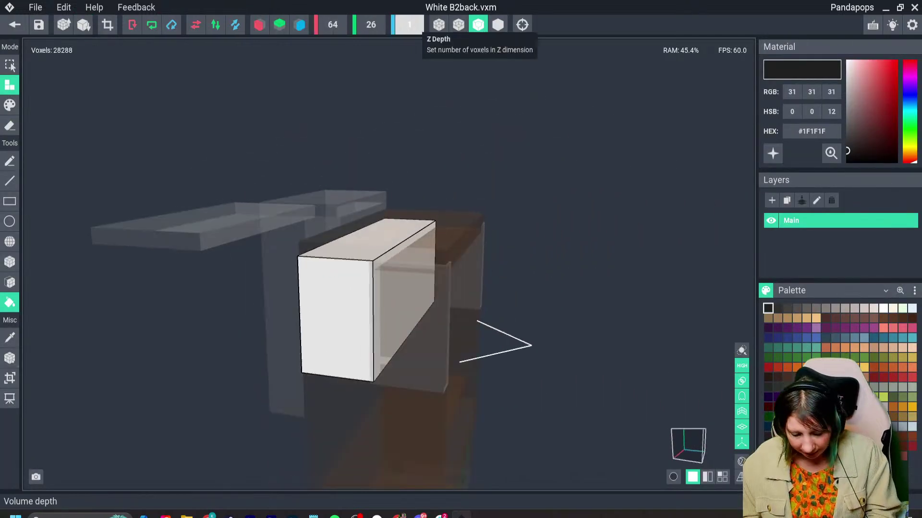
click(408, 25)
text(18)
key(Return)
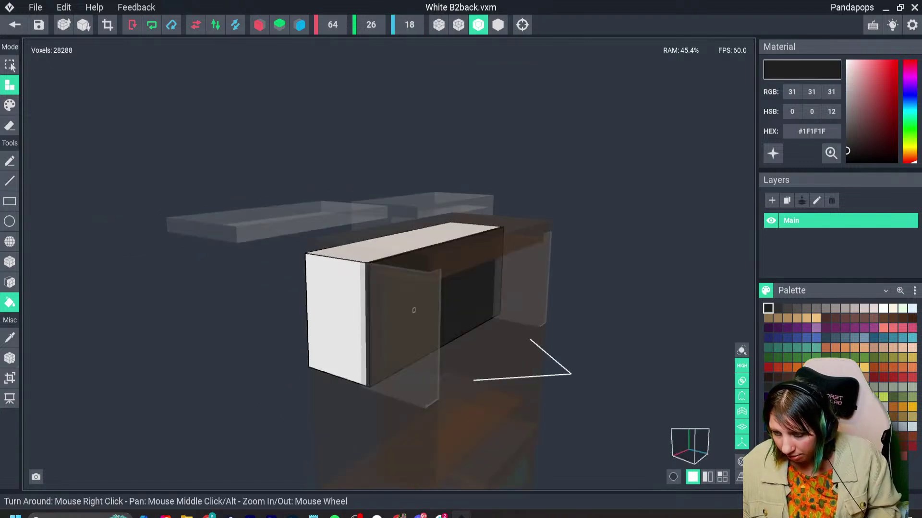
Fill the new front layer of White B2back with the sampled white and save the model on return to the rig.
click(408, 312)
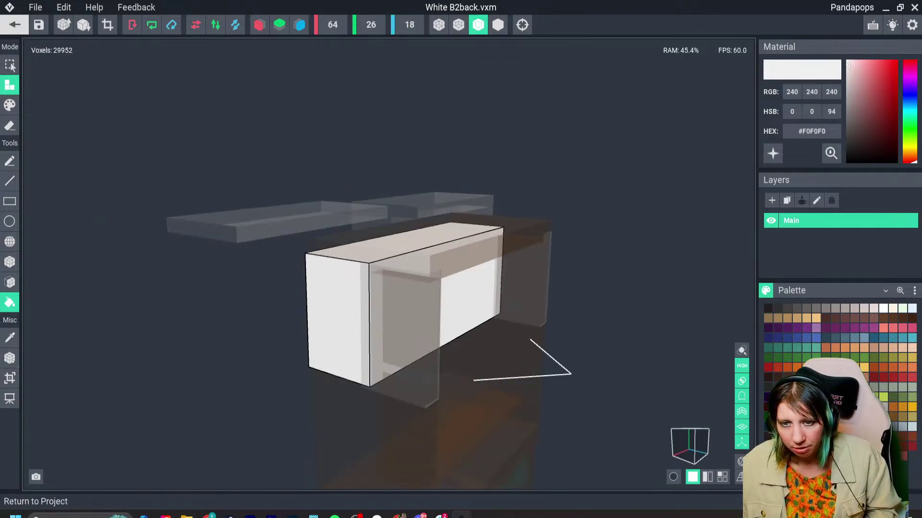
click(15, 24)
key(Return)
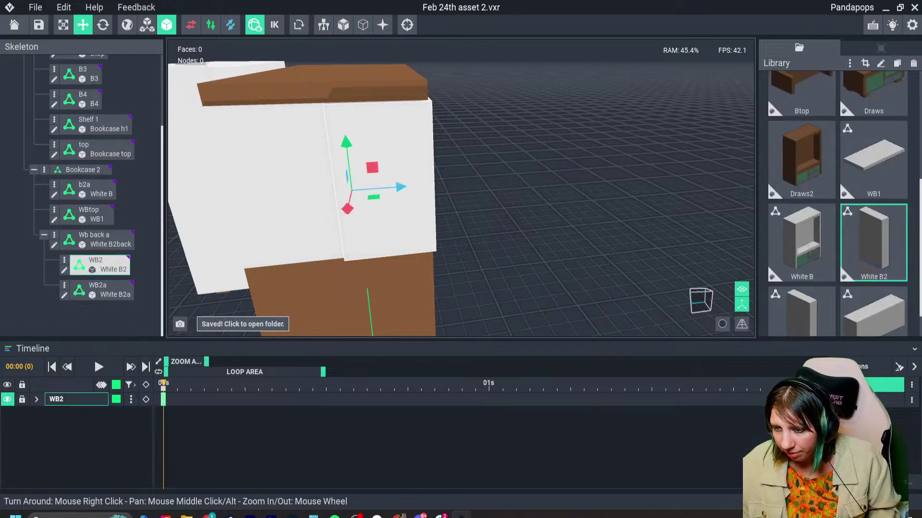
Adjust the WB2 side panel along the depth axis so it lines up with the white back piece.
drag(402, 188, 405, 187)
right_drag(405, 188, 395, 206)
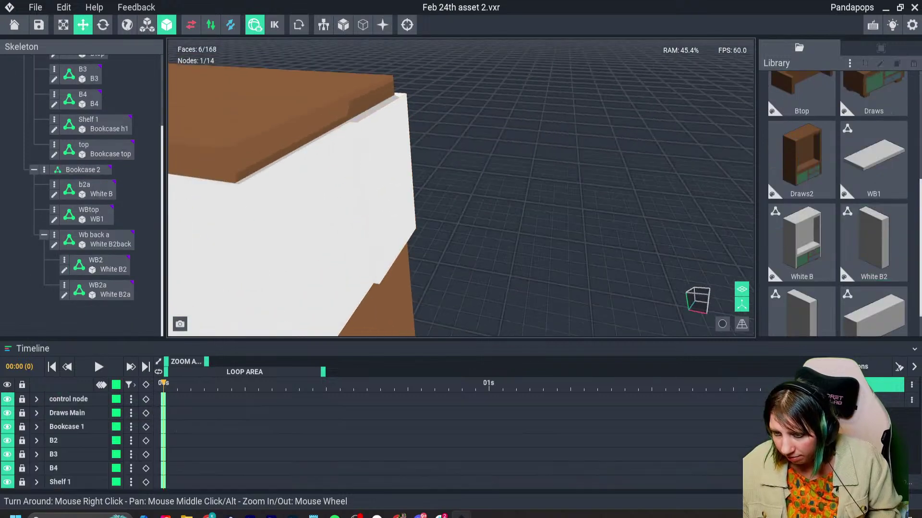
drag(250, 265, 244, 264)
right_drag(332, 226, 283, 204)
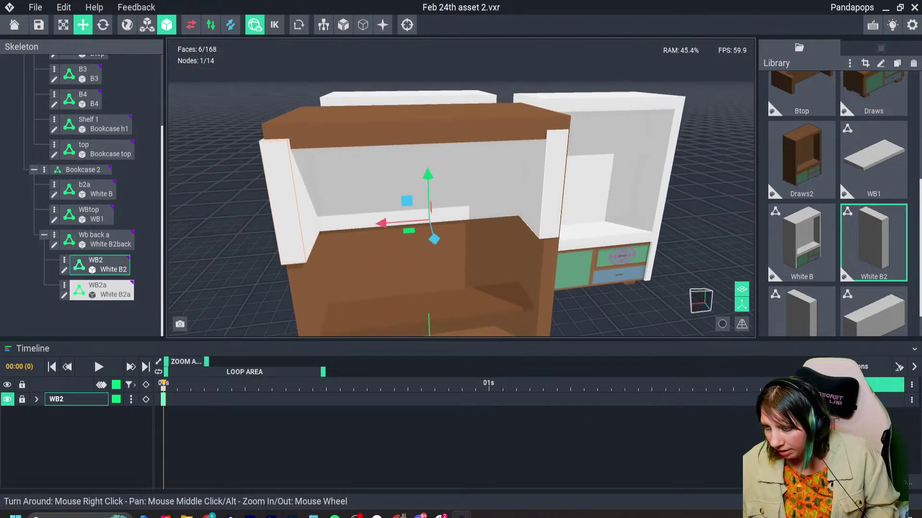
Adjust the position of the opposite side panel, WB2a, against the white back piece and the bookcase side.
click(548, 186)
right_drag(548, 185, 484, 189)
drag(464, 189, 490, 195)
right_drag(491, 195, 547, 168)
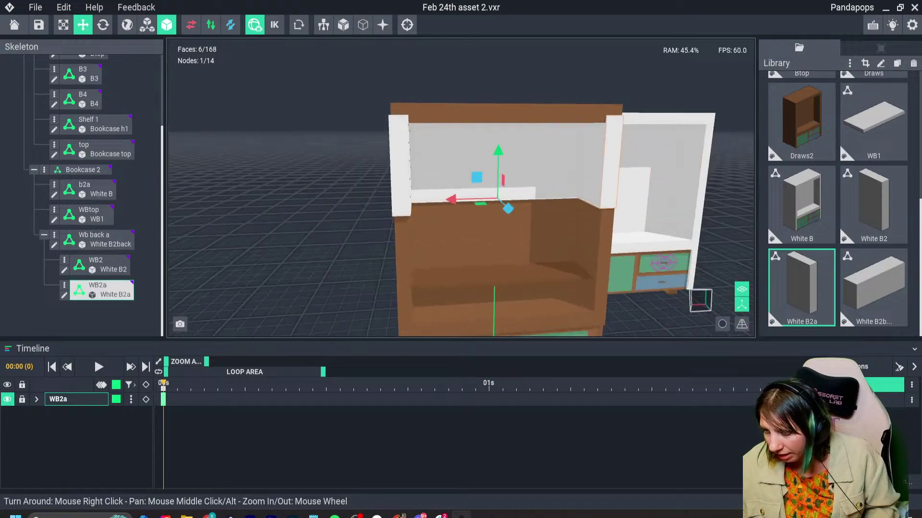
Open the White B2back model again and enlarge its width to 65 voxels.
click(547, 168)
key(Tab)
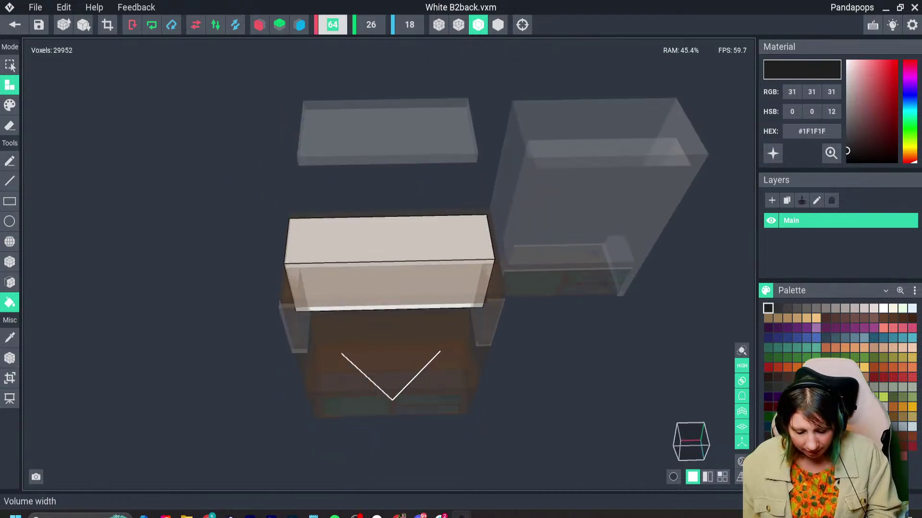
text(5)
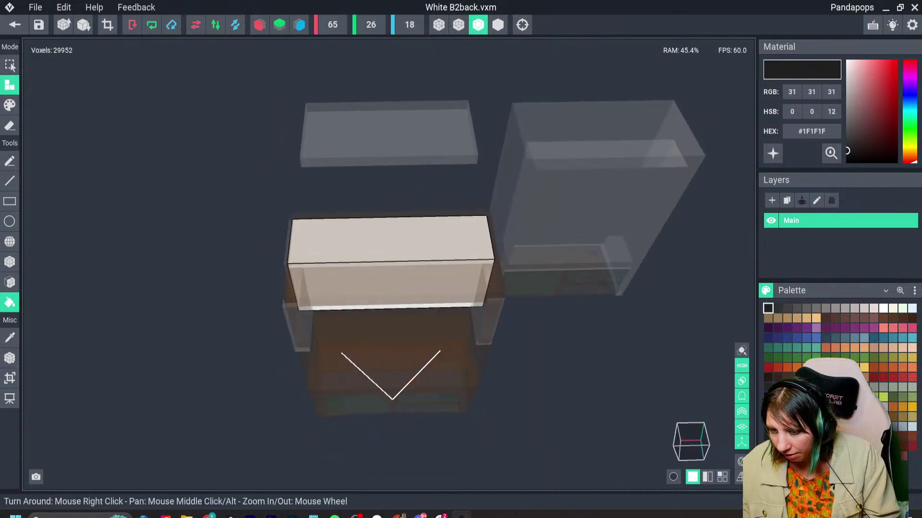
Sample the white from White B2back and fill the empty column at the end of its widened volume.
right_drag(336, 288, 442, 278)
scroll(384, 288, up, 2)
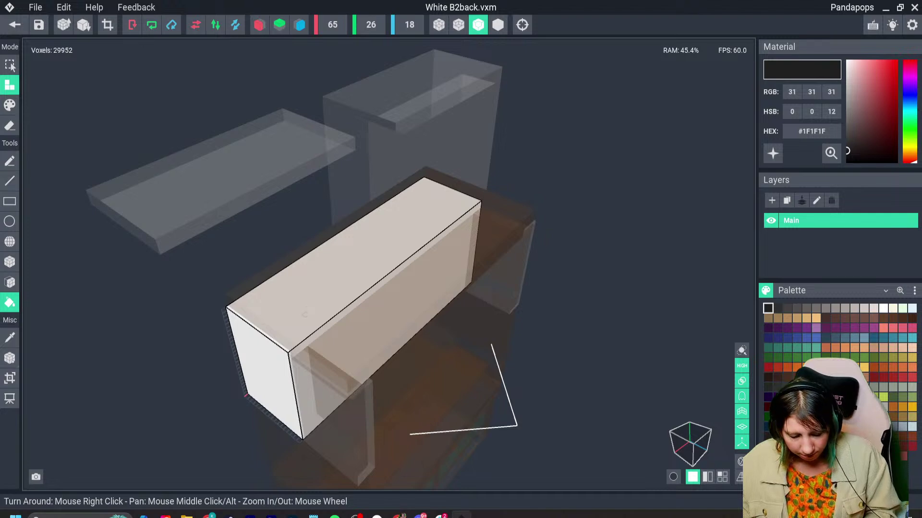
key(i)
click(304, 314)
right_drag(284, 354, 271, 352)
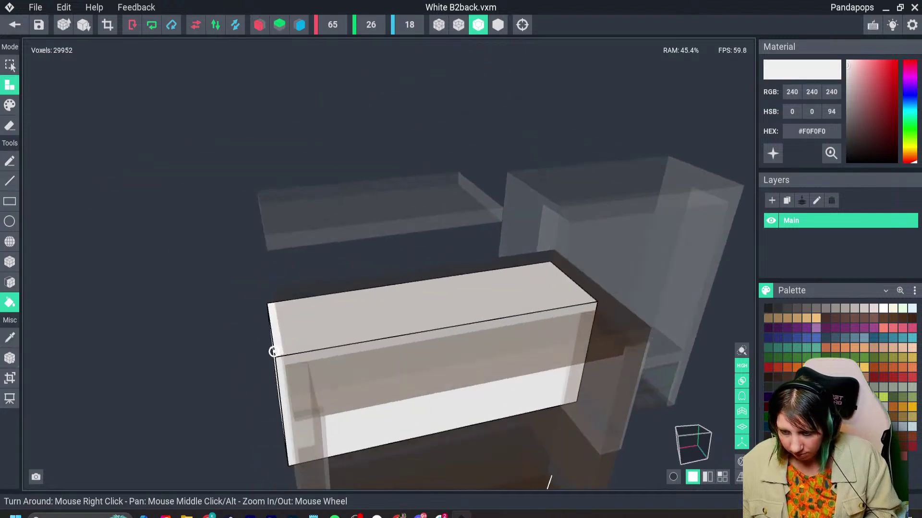
click(272, 352)
Adjust the White B2back model's pivot with the Pivot tool and save the model on return to the rig.
click(10, 358)
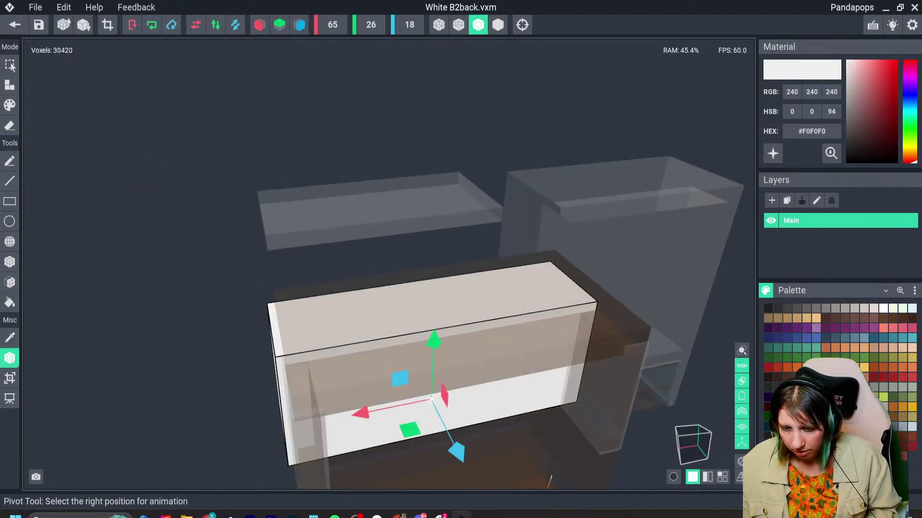
right_click(10, 359)
click(34, 368)
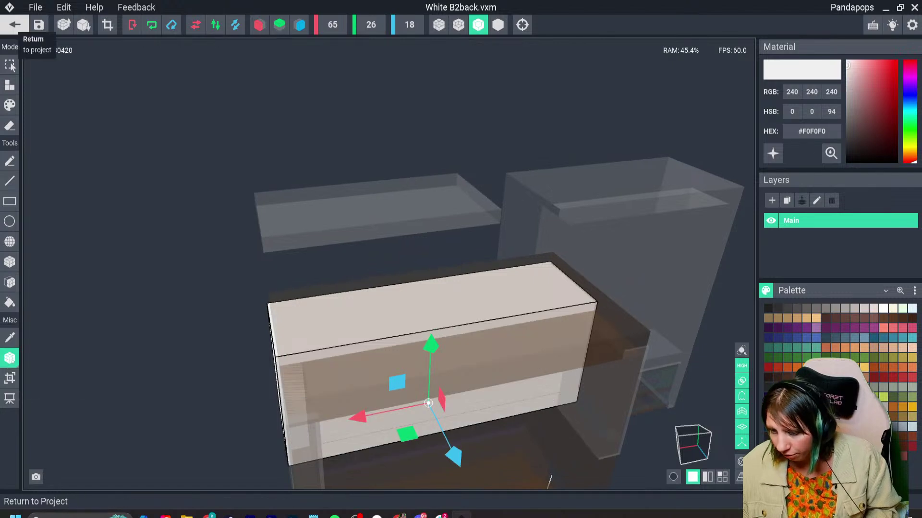
right_drag(551, 329, 523, 329)
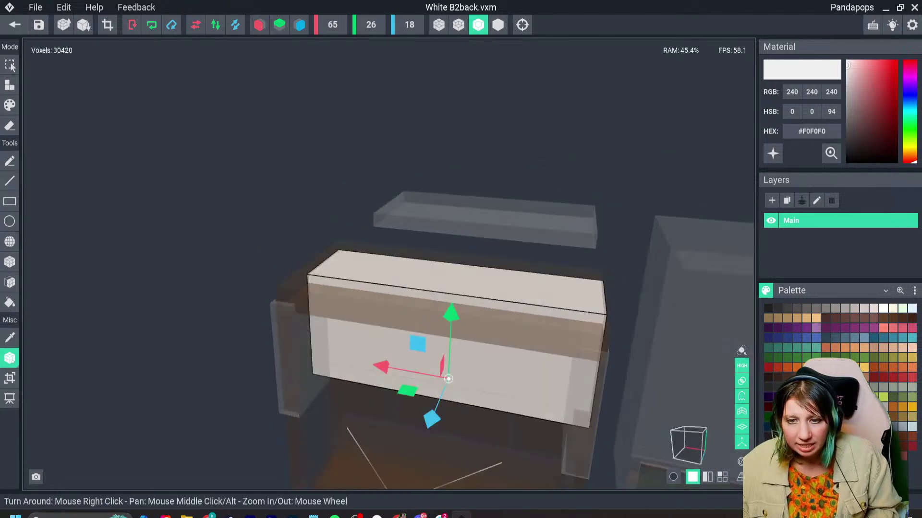
click(15, 24)
click(360, 190)
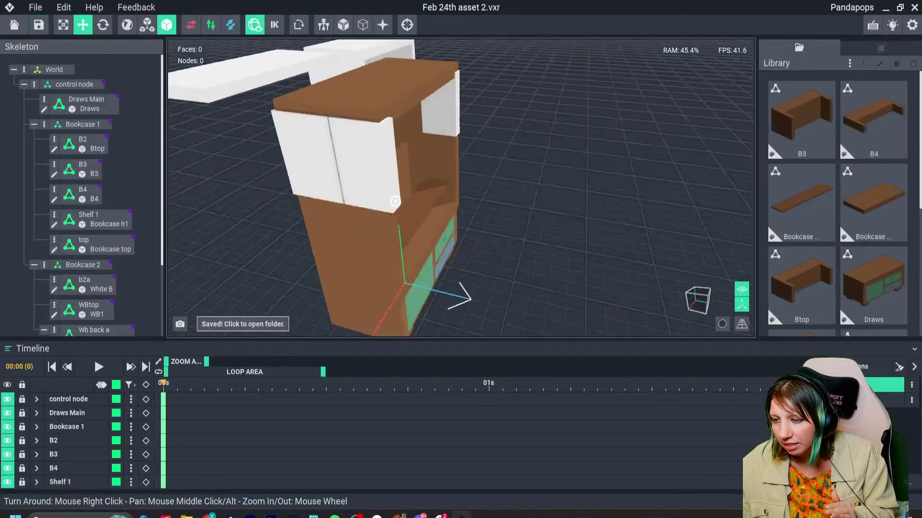
Close the gap between the white back piece and the side panels along the depth axis, checking both sides of the bookcase.
drag(352, 184, 373, 181)
click(365, 192)
right_drag(432, 178, 364, 153)
click(390, 159)
click(508, 154)
right_drag(432, 154, 283, 146)
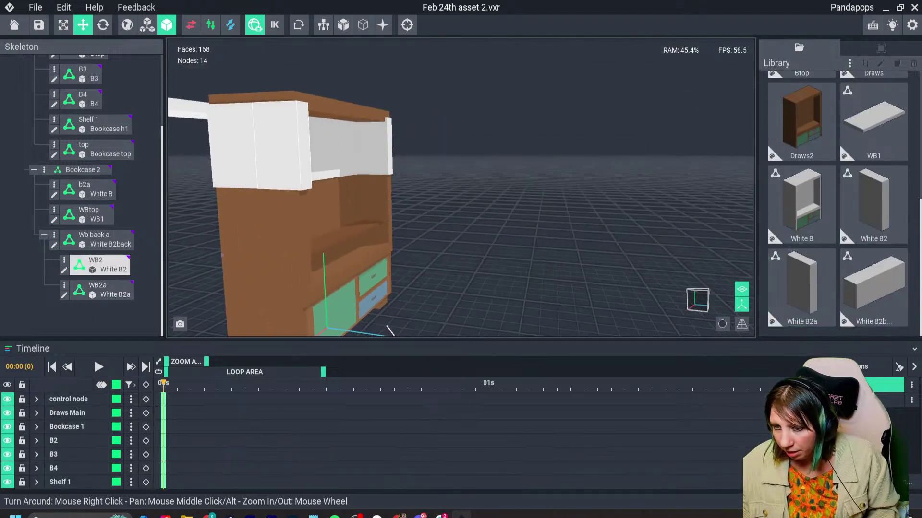
Lower the WB2 panel to the front of the drawer unit and rotate it 90° so it lies flat.
click(283, 146)
drag(318, 129, 324, 269)
middle_drag(325, 269, 325, 216)
right_drag(283, 240, 331, 261)
click(103, 25)
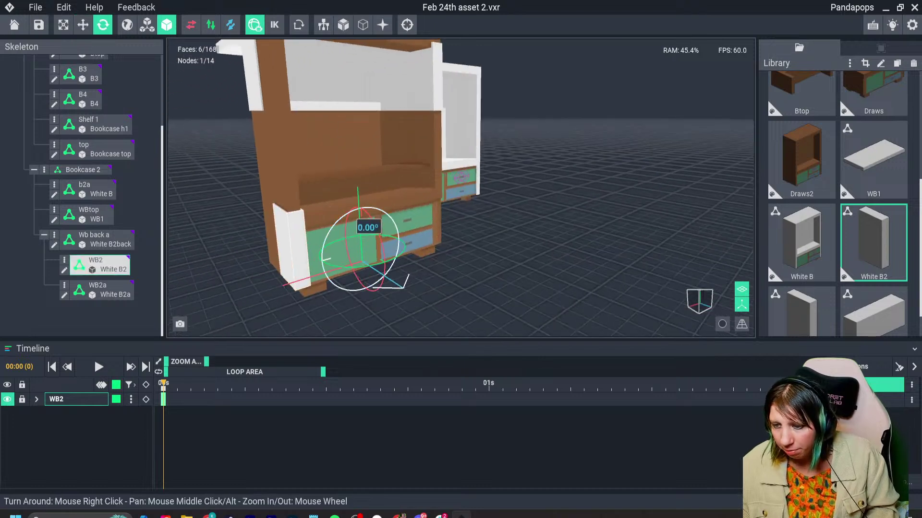
drag(365, 233, 414, 237)
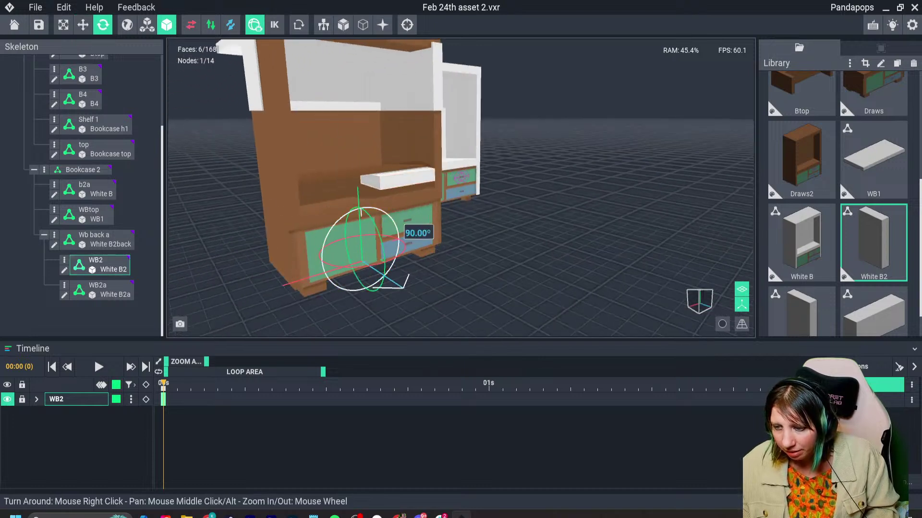
Move the flat WB2 panel down and reposition it horizontally within the base of the drawer unit.
click(83, 25)
drag(361, 207, 365, 255)
drag(402, 288, 397, 295)
drag(384, 312, 377, 307)
right_drag(350, 255, 366, 237)
Lower the Wb back a group to the level of the drawer unit and shift the WB2a side panel sideways along the unit's width.
click(333, 79)
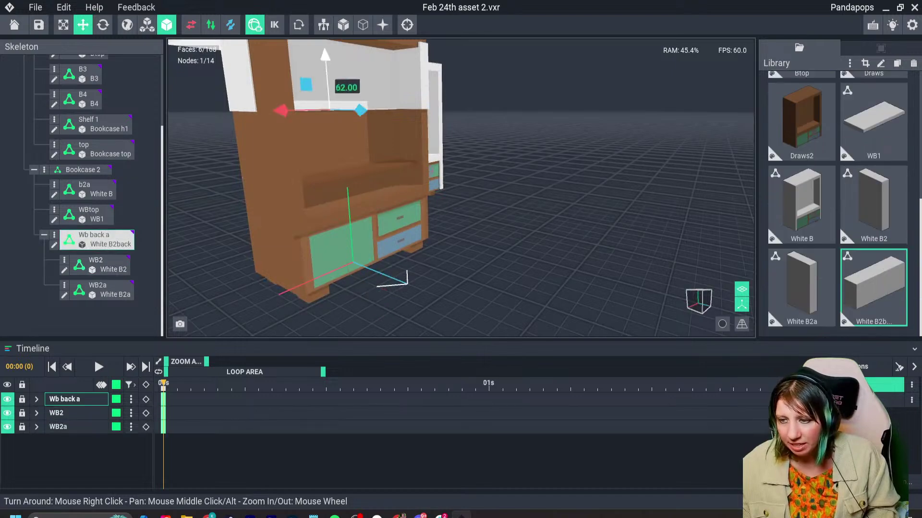
drag(334, 53, 348, 223)
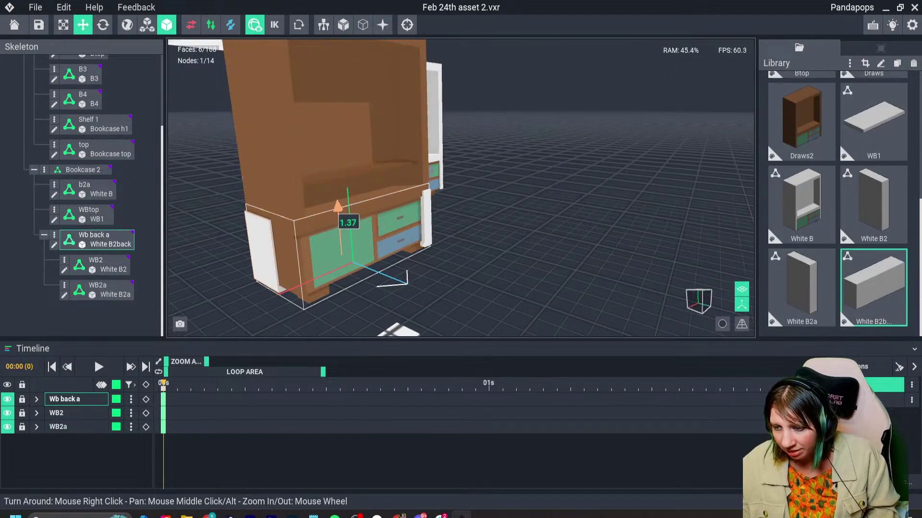
right_drag(377, 241, 378, 240)
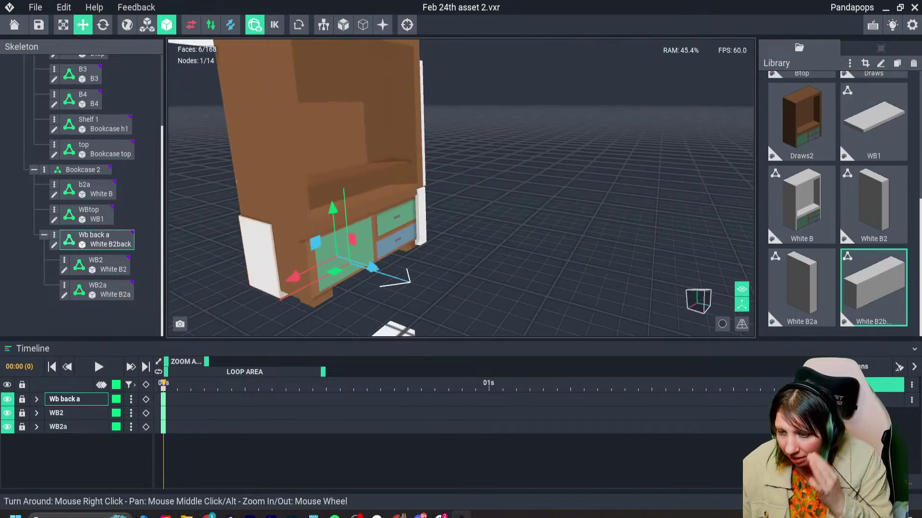
click(101, 290)
mouse_move(310, 280)
mouse_down()
mouse_move(330, 270)
mouse_move(299, 276)
mouse_up()
Move the Wb back a group forward along the depth axis and fine-tune its height against the drawer unit's top edge.
click(96, 240)
drag(335, 211, 336, 218)
drag(376, 275, 395, 280)
drag(355, 223, 355, 209)
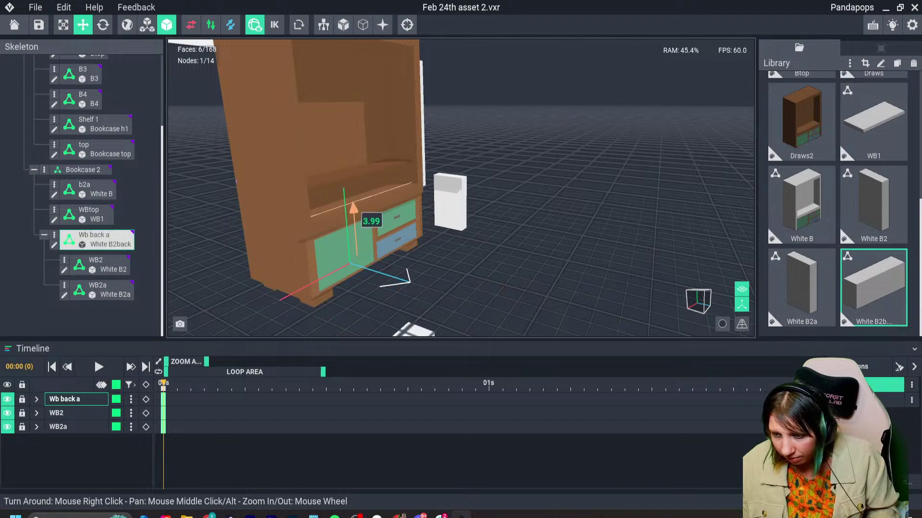
right_drag(338, 266, 312, 267)
scroll(367, 249, up, 2)
drag(299, 232, 300, 234)
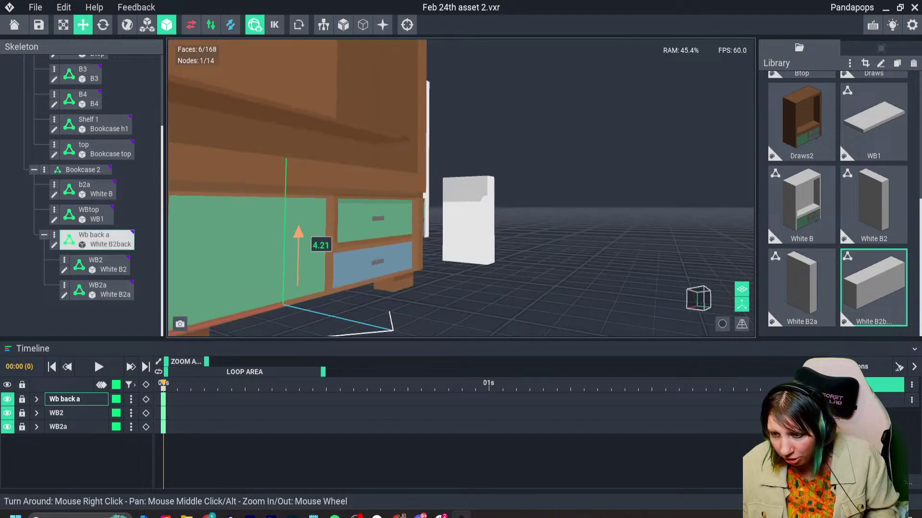
right_drag(300, 234, 323, 238)
scroll(323, 231, down, 2)
drag(363, 221, 363, 228)
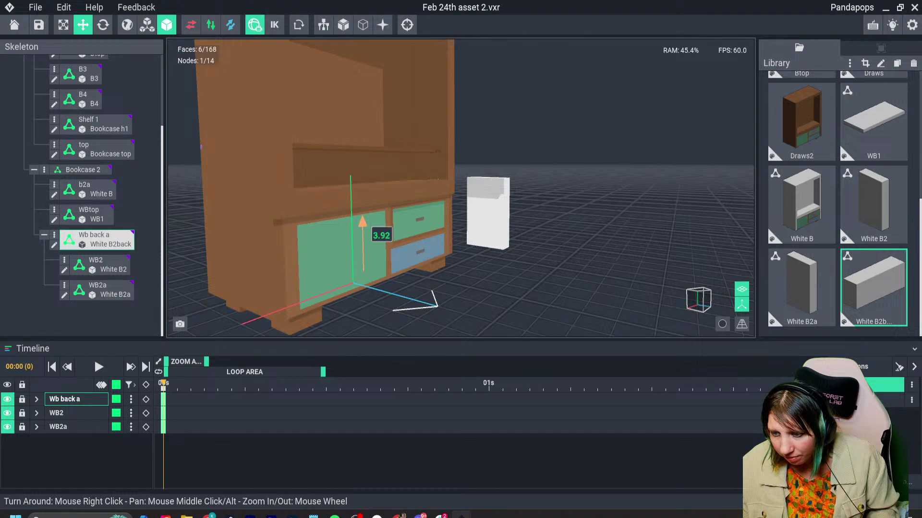
In the Draws model, sample the brown of the top, raise the volume height to 31, and return to the rig with the model saved.
right_drag(362, 227, 363, 188)
right_drag(361, 271, 374, 271)
double_click(284, 259)
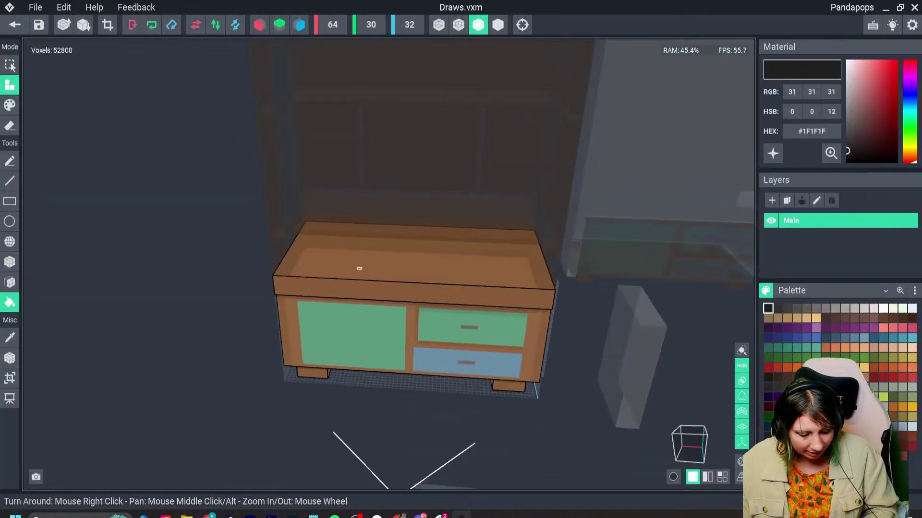
key(i)
click(358, 267)
click(9, 282)
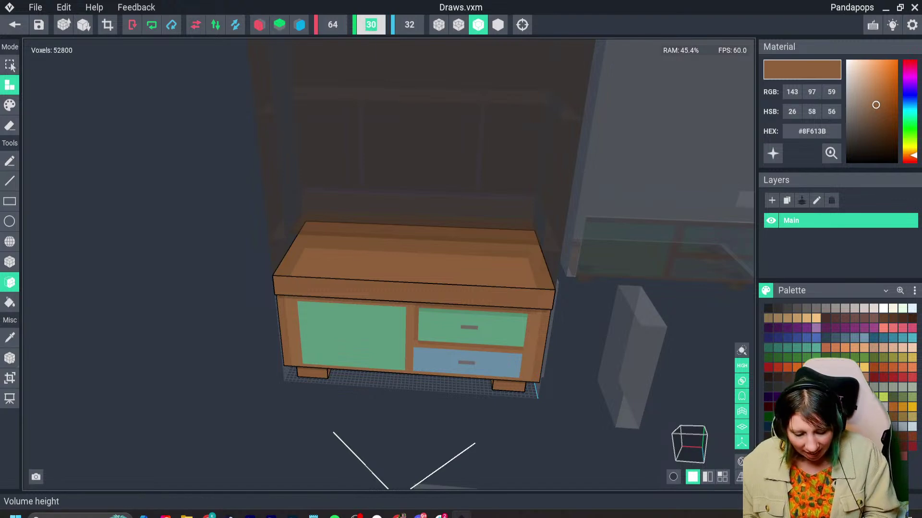
scroll(371, 25, up, 1)
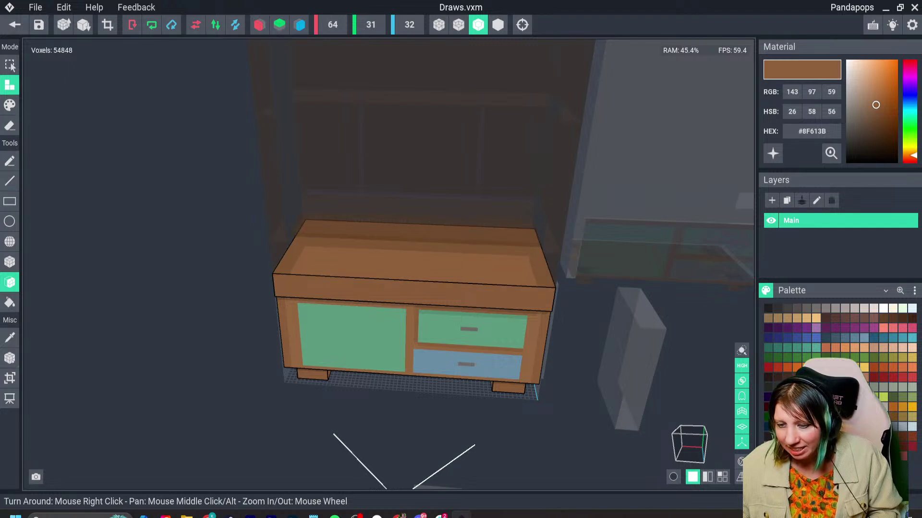
click(14, 24)
Nudge the Wb back a group upward and reposition it slightly against the heightened drawer unit.
click(360, 189)
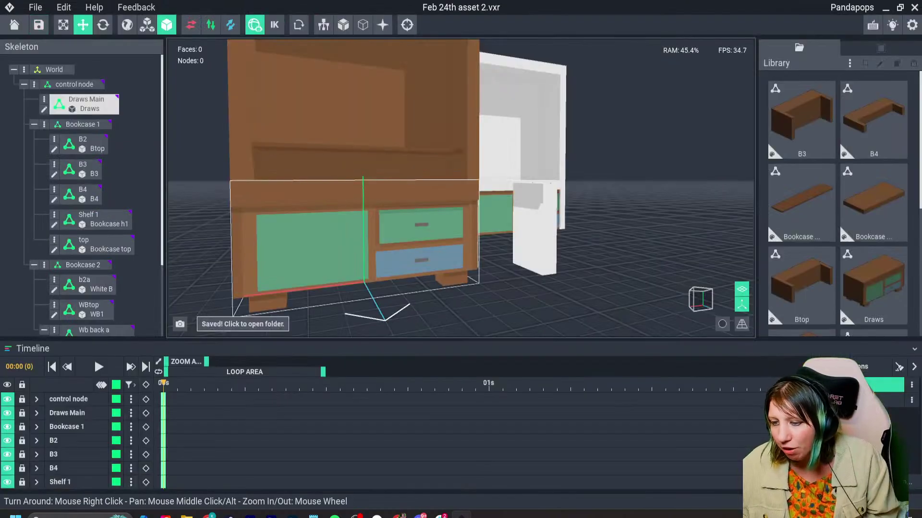
click(85, 284)
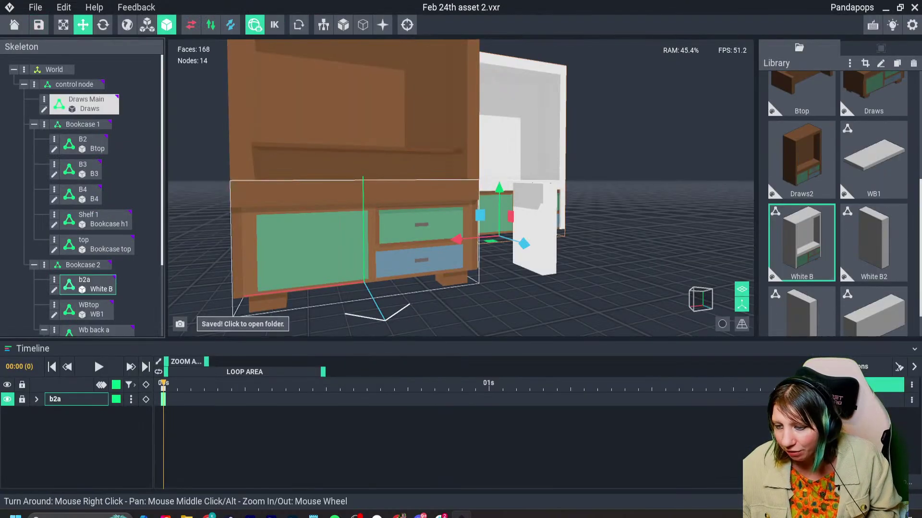
click(88, 309)
scroll(297, 223, down, 3)
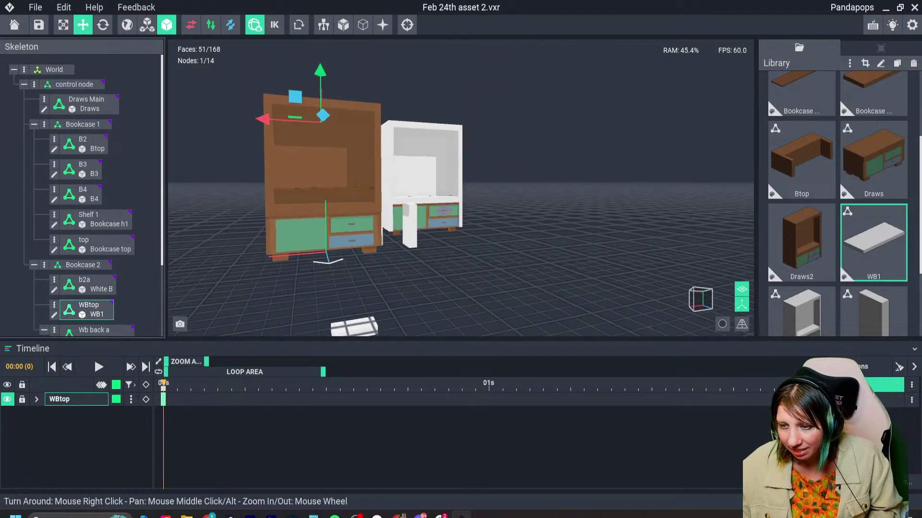
scroll(86, 298, down, 2)
click(92, 294)
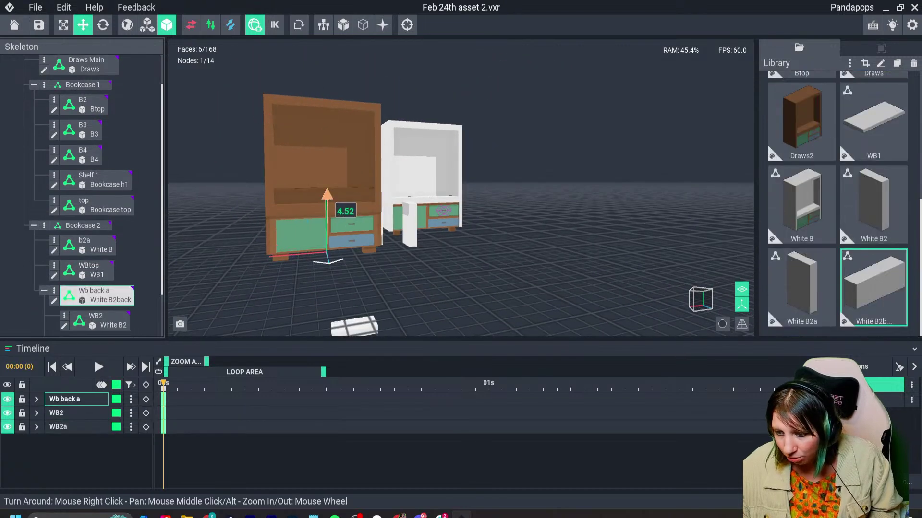
drag(328, 200, 329, 196)
right_drag(330, 196, 331, 240)
scroll(317, 216, up, 3)
drag(318, 246, 309, 244)
right_drag(309, 244, 321, 242)
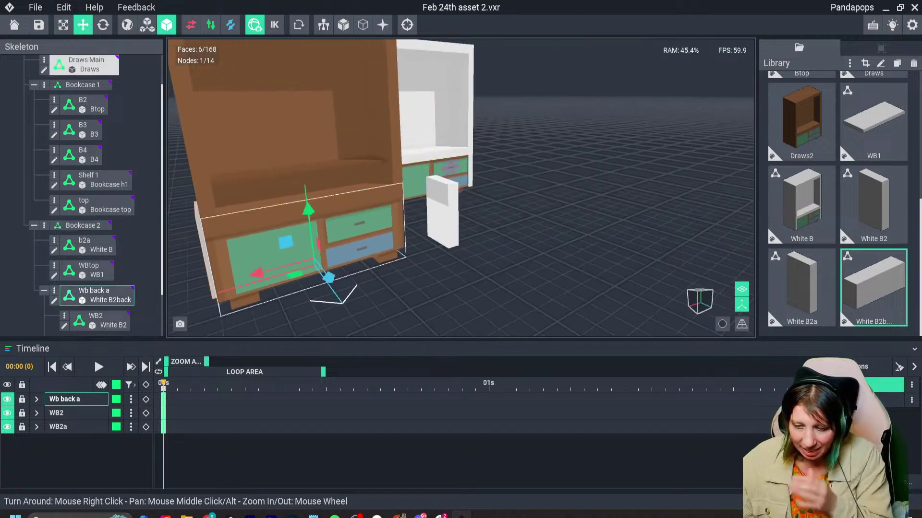
Delete the Wb back a node together with its WB2 and WB2a child nodes from the skeleton.
right_drag(341, 302, 344, 282)
click(96, 296)
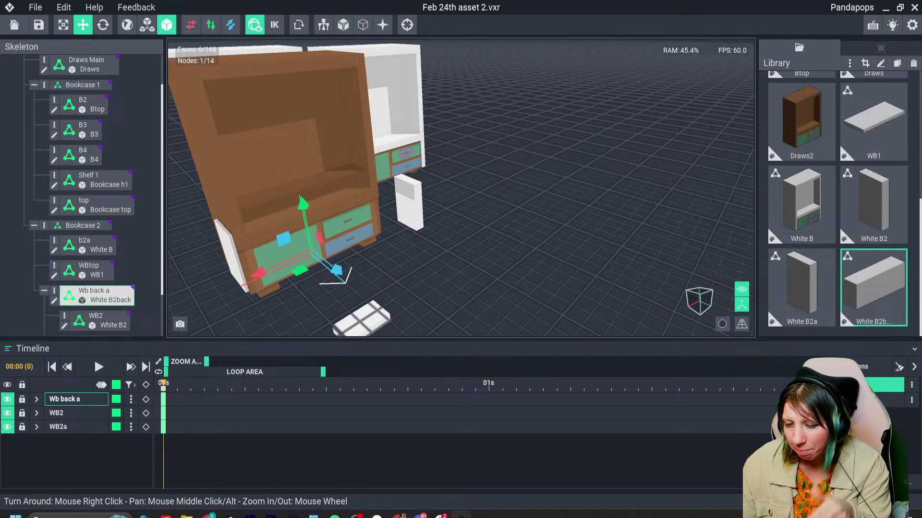
scroll(96, 296, down, 1)
key(Delete)
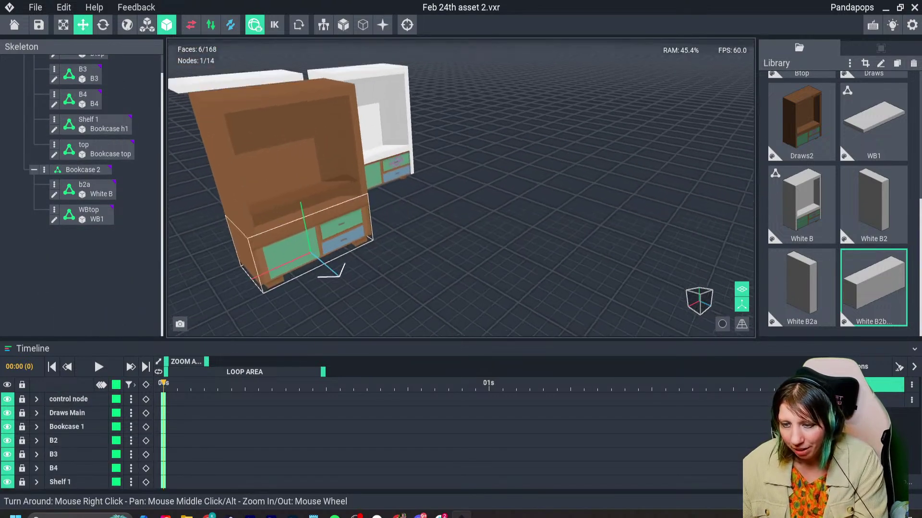
key(Escape)
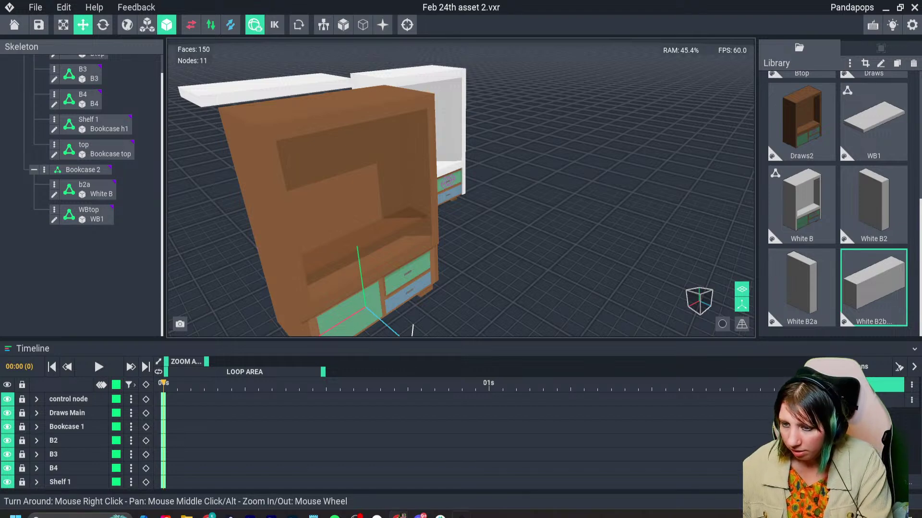
Permanently delete the unused White B2a and White B2 models from the library.
right_drag(336, 120, 336, 159)
scroll(365, 187, down, 3)
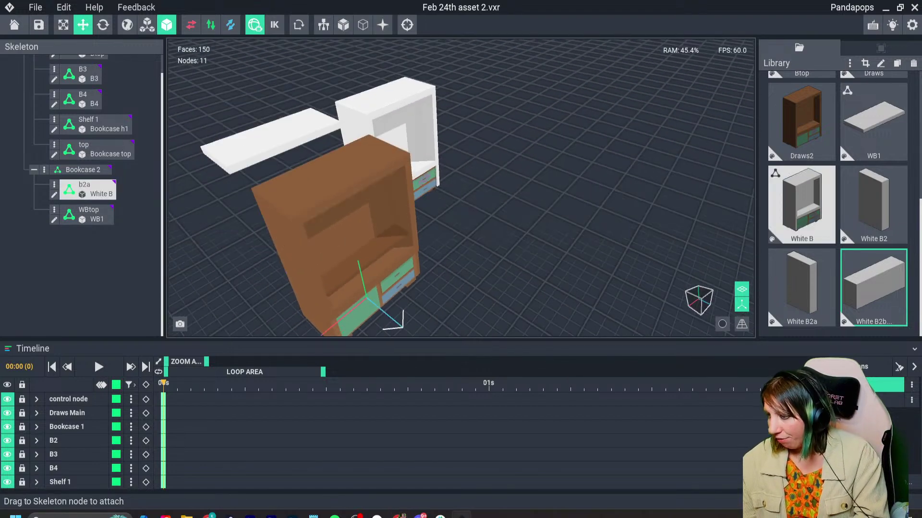
click(800, 204)
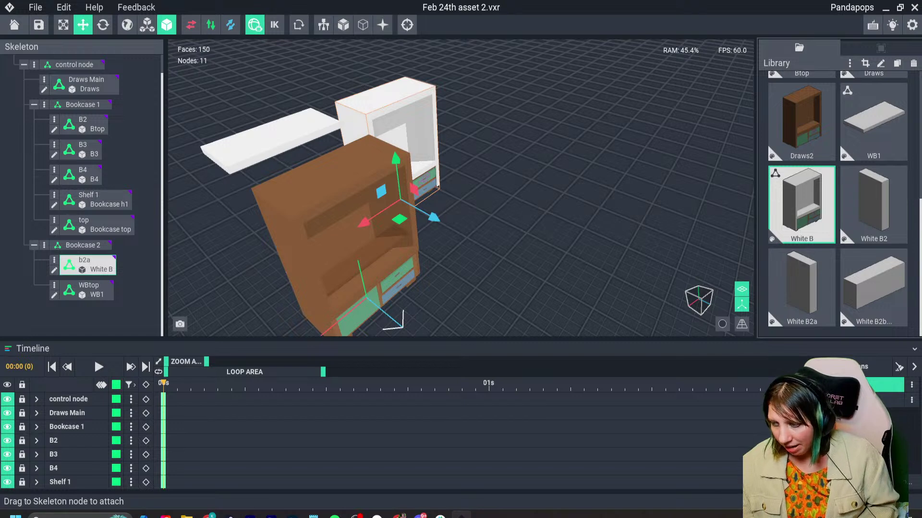
click(801, 287)
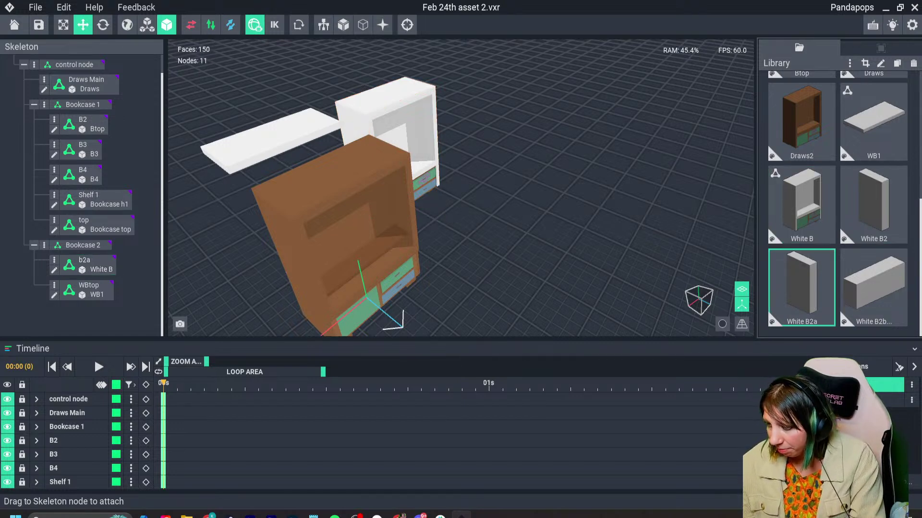
key(Delete)
click(410, 190)
click(873, 205)
key(Delete)
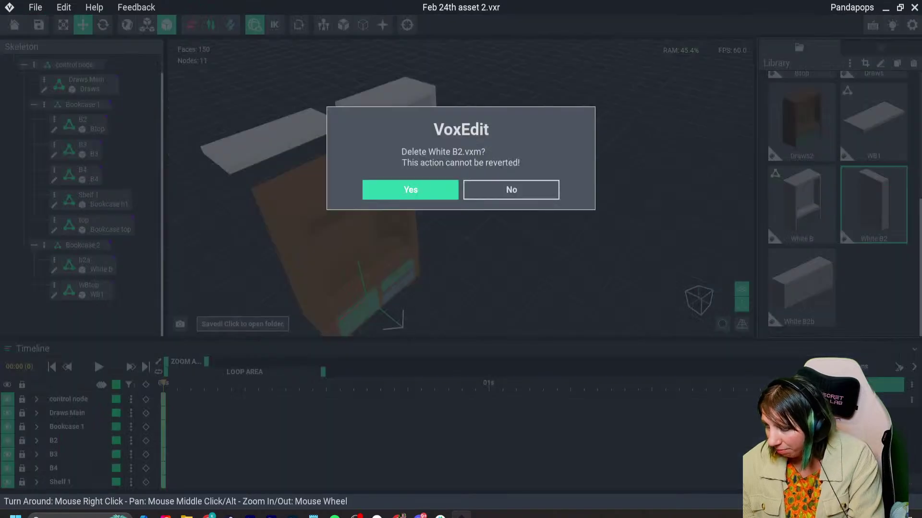
click(410, 189)
Permanently delete the unused White B2back model from the library.
click(873, 121)
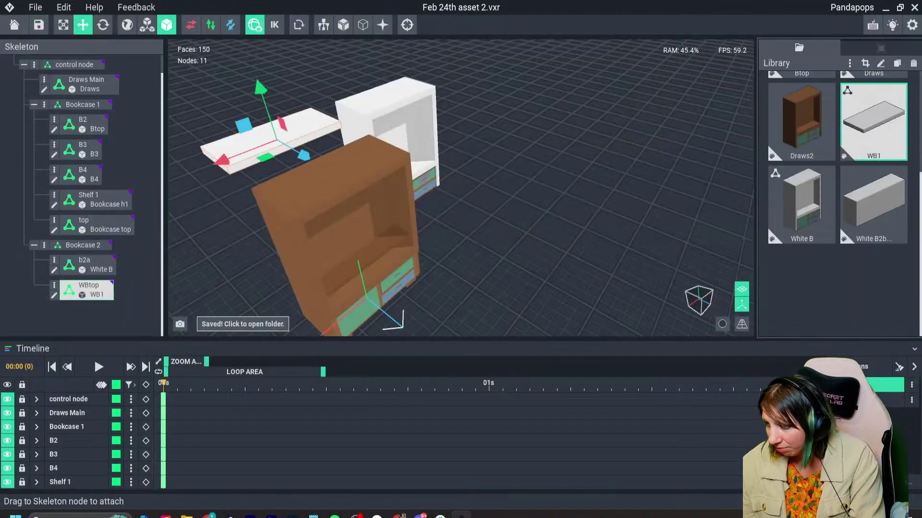
click(873, 205)
key(Delete)
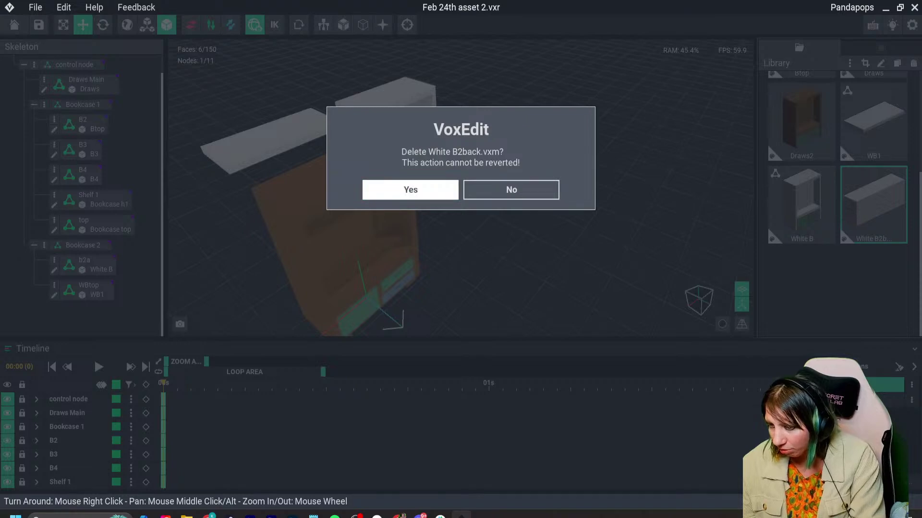
click(410, 190)
Clone the White B bookcase model in the library and name the copy WB2.
click(422, 185)
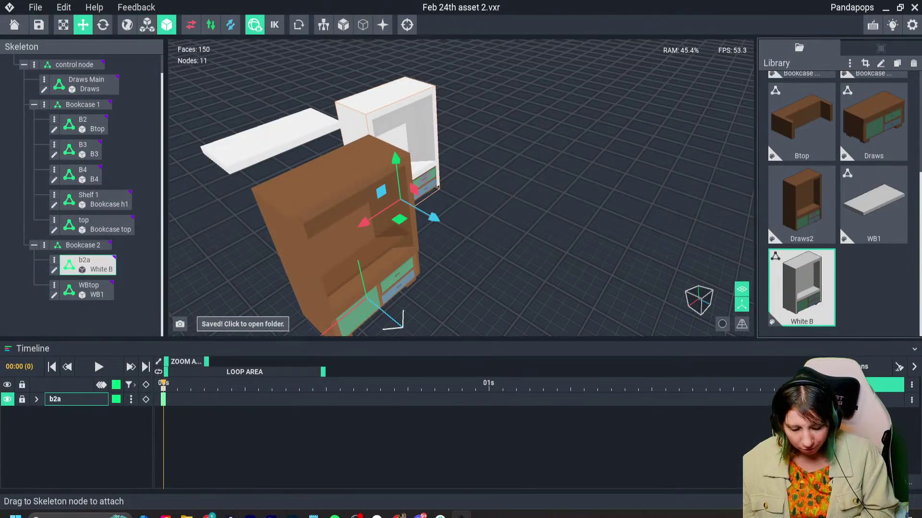
key(ctrl+d)
text(W)
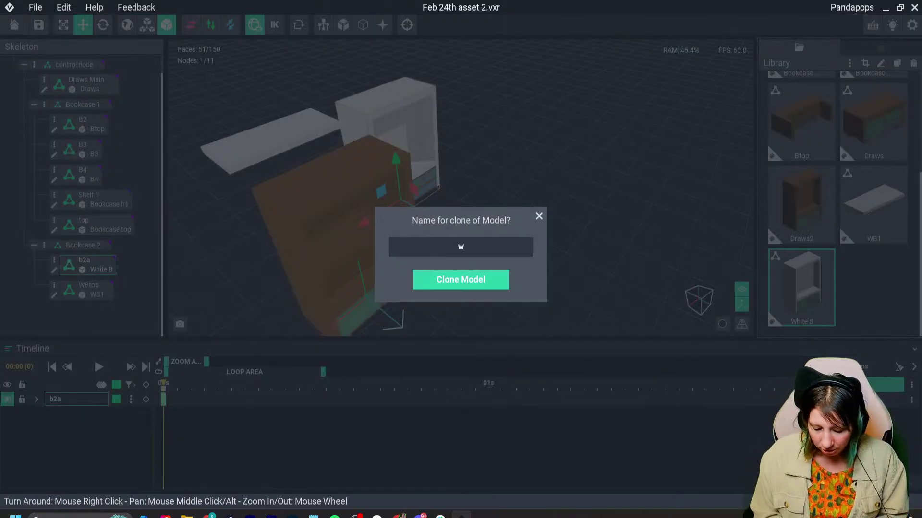
text(b)
key(BackSpace)
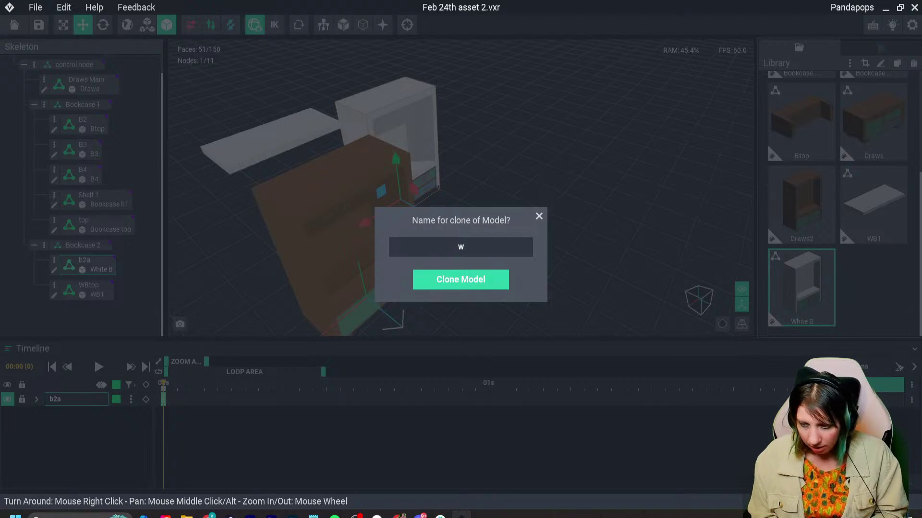
text(B)
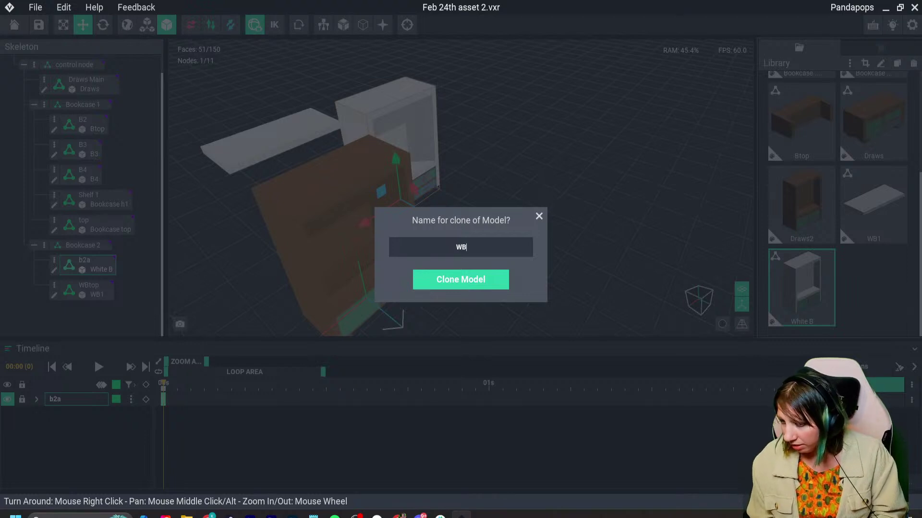
text(2B)
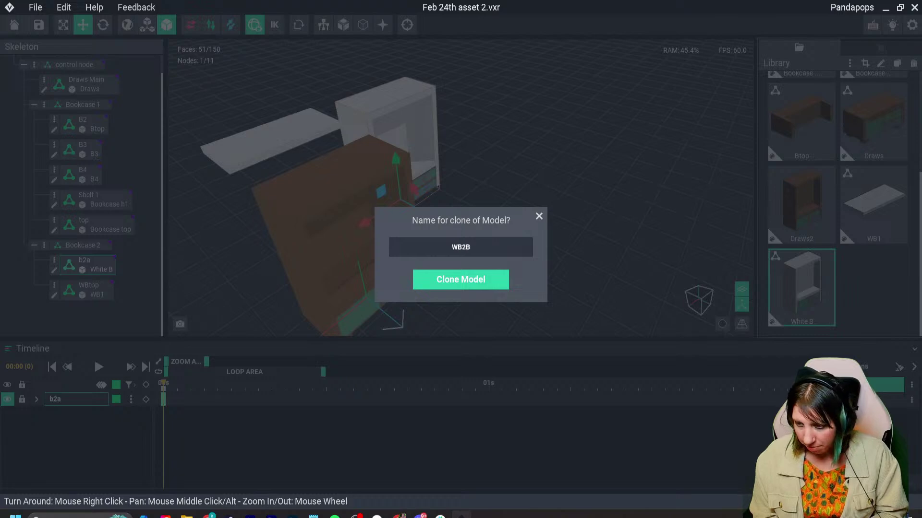
key(BackSpace)
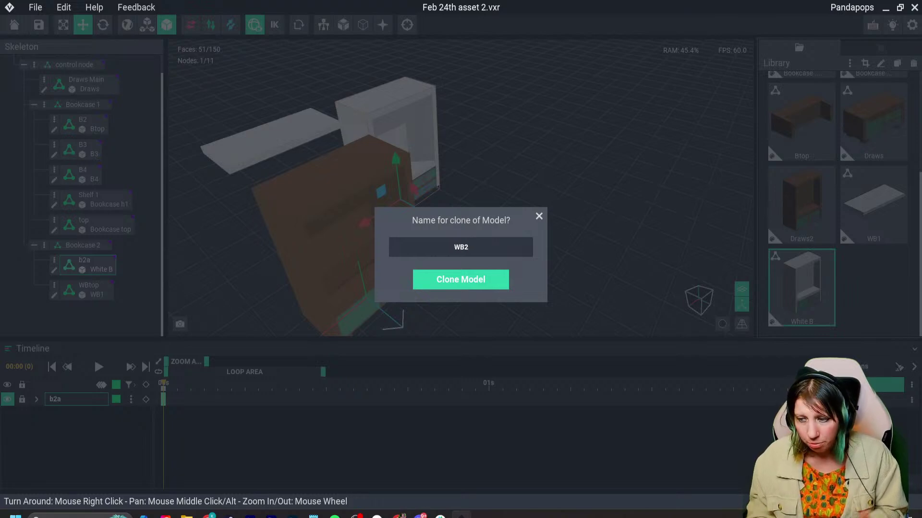
key(Return)
Create a new child node named WB2 under the Bookcase 2 node.
right_drag(480, 216, 502, 204)
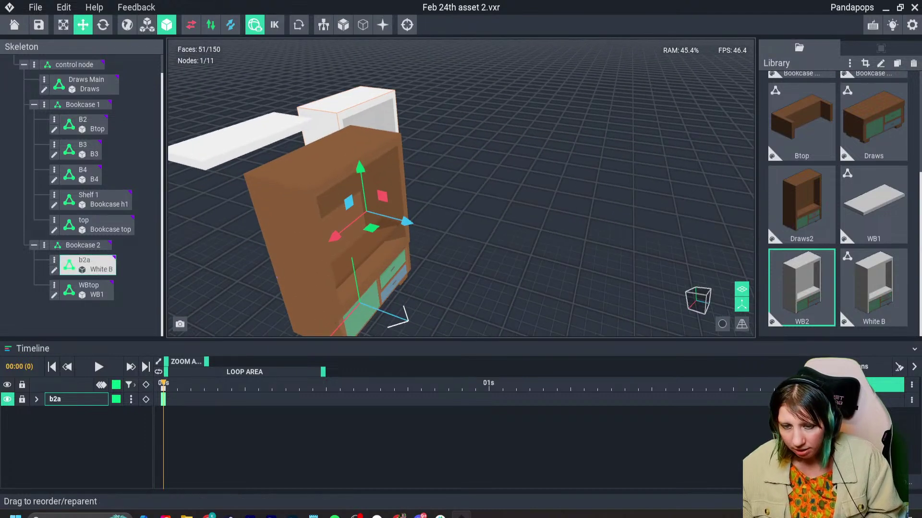
click(88, 290)
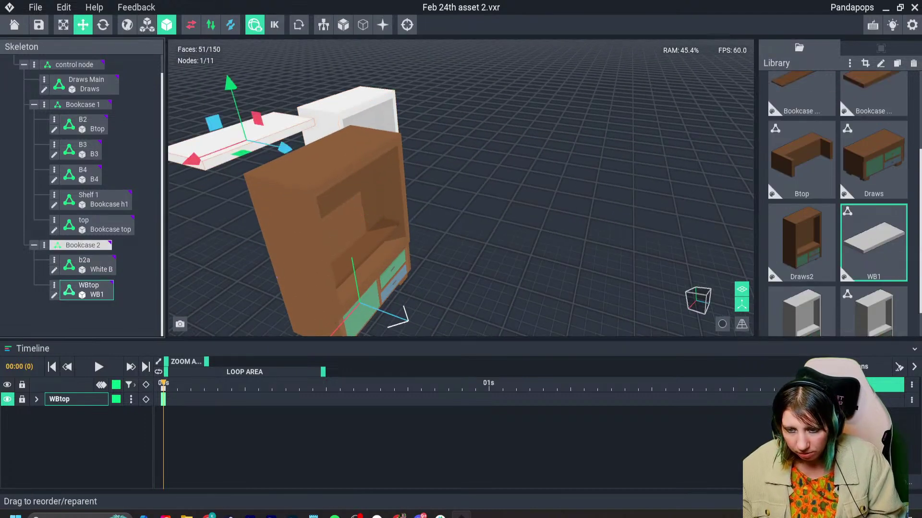
click(44, 245)
click(72, 259)
text(w)
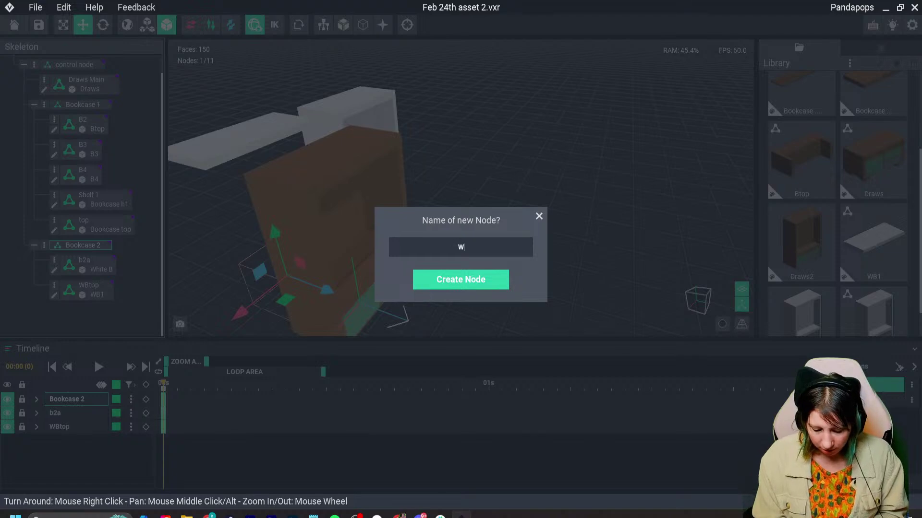
text(b2)
key(Return)
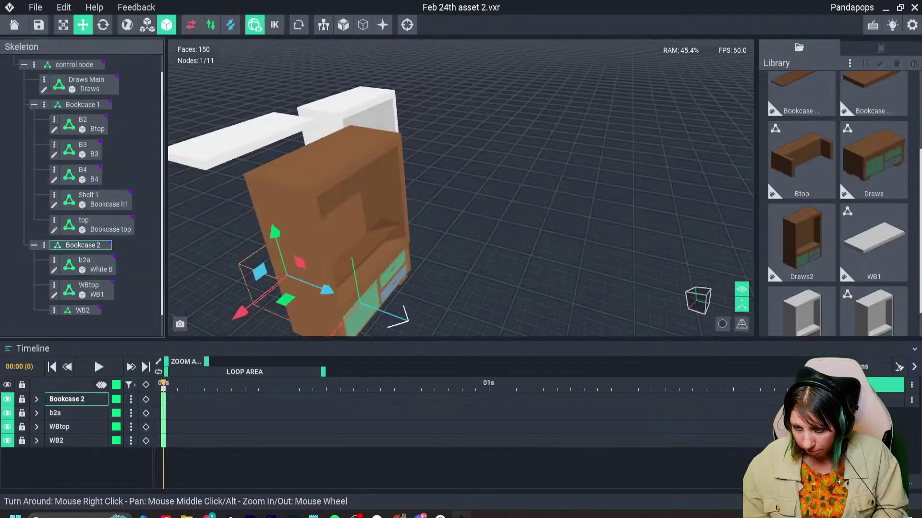
Open the WB2 model for editing and crop its volume from above to a height of 85 voxels.
scroll(874, 308, down, 1)
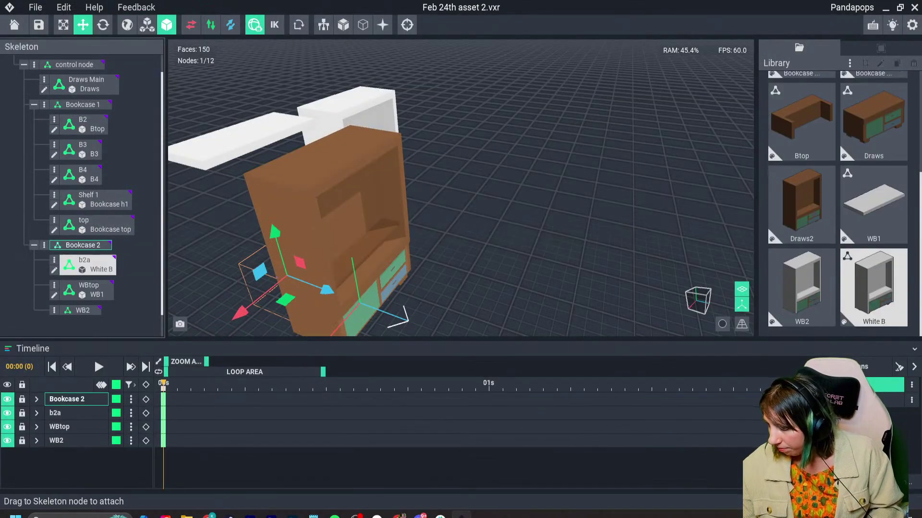
double_click(801, 287)
right_drag(480, 288, 600, 288)
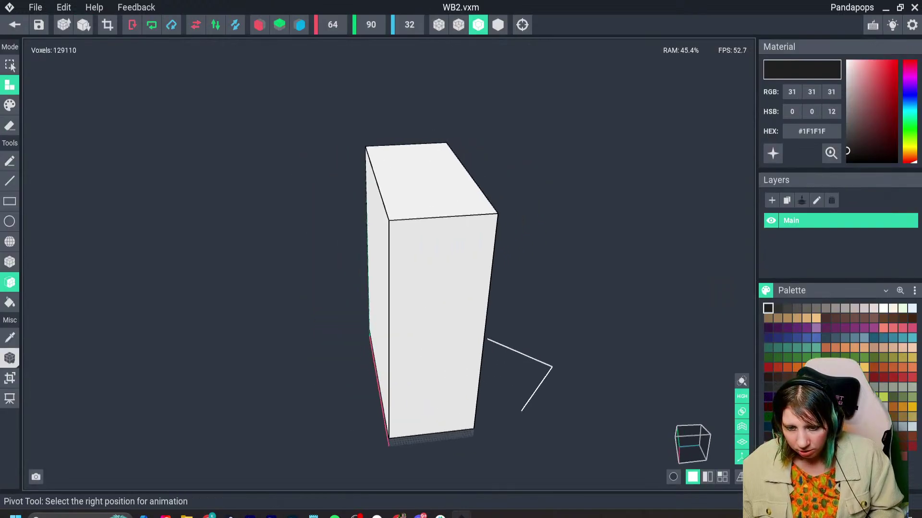
click(9, 358)
click(9, 378)
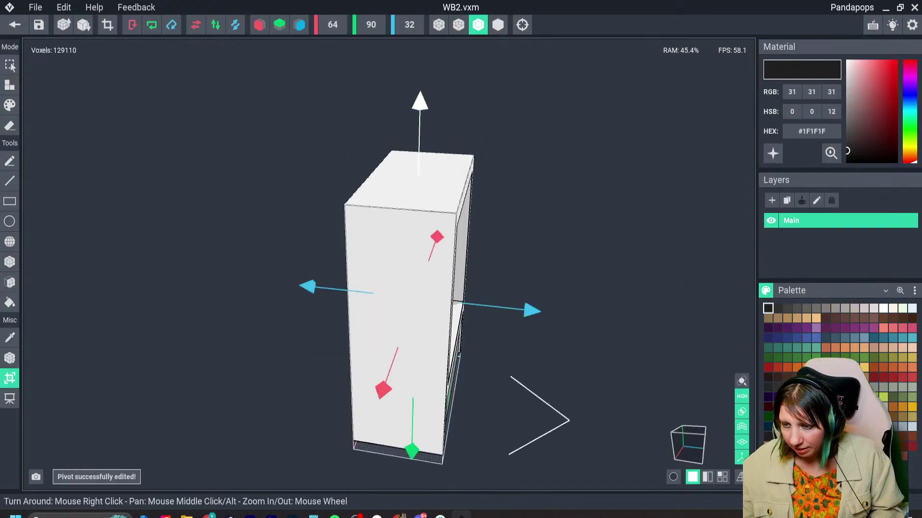
drag(419, 103, 419, 117)
right_drag(460, 269, 336, 250)
click(400, 115)
key(Return)
Paint a dark grey #423F3E vertical guide line down the upper part of the model's back face.
click(787, 308)
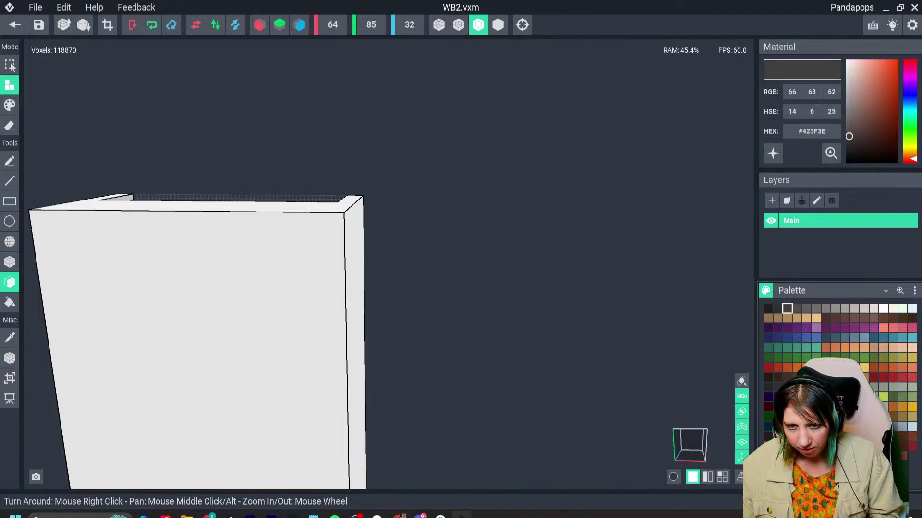
click(10, 105)
click(10, 262)
click(10, 181)
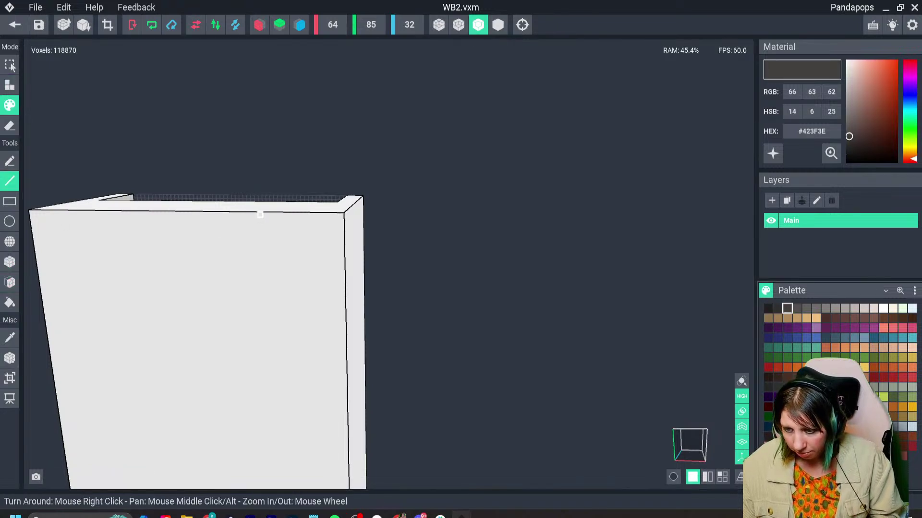
drag(259, 213, 266, 340)
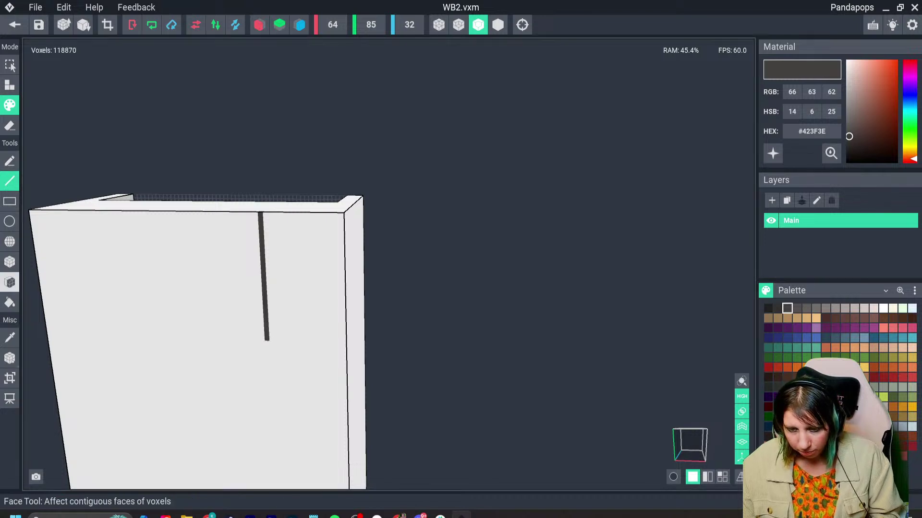
Crop the volume from below to the end of the dark guide line, leaving a height of 26 voxels.
click(10, 378)
scroll(259, 308, down, 5)
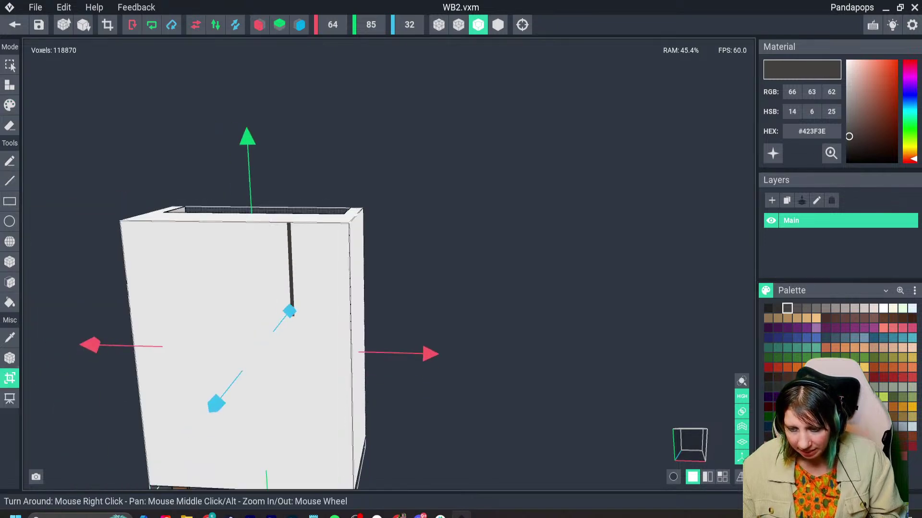
drag(309, 436, 306, 345)
right_drag(307, 344, 206, 356)
key(Return)
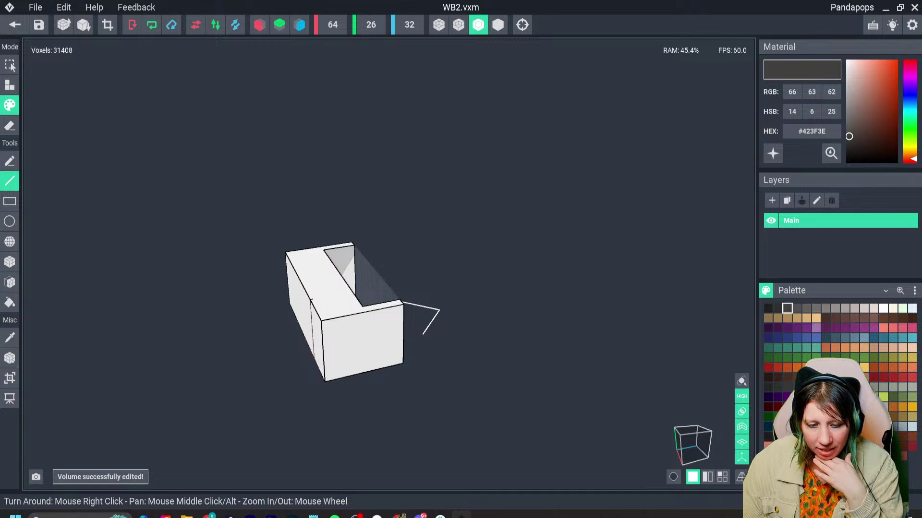
Set the WB2 model's X width to 65 voxels.
right_drag(206, 355, 365, 367)
scroll(365, 367, up, 3)
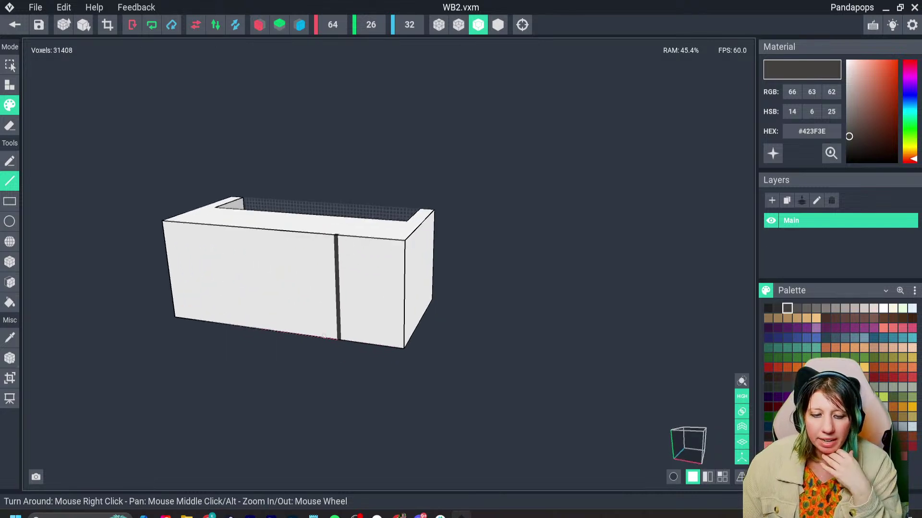
right_drag(323, 336, 408, 365)
scroll(467, 341, down, 4)
scroll(362, 348, up, 4)
scroll(381, 368, up, 1)
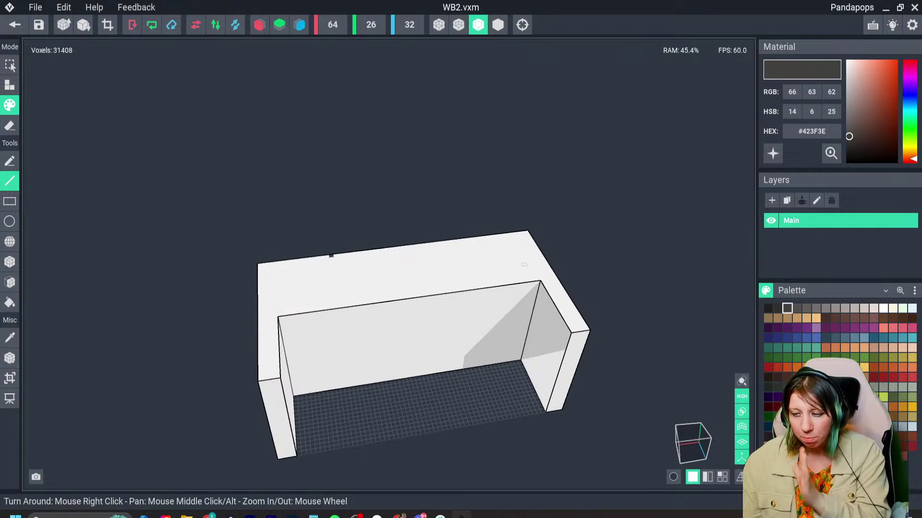
mouse_move(408, 364)
right_down()
mouse_move(516, 360)
mouse_move(514, 350)
mouse_move(406, 348)
right_up()
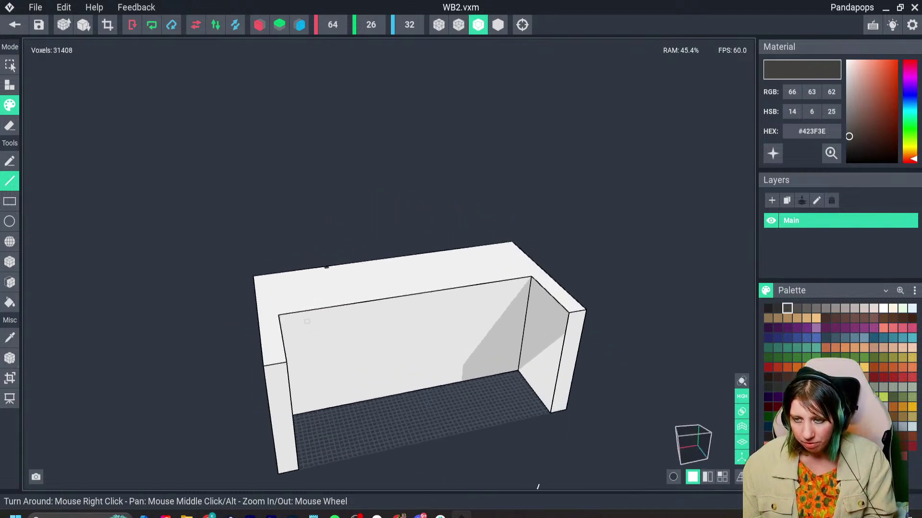
click(333, 25)
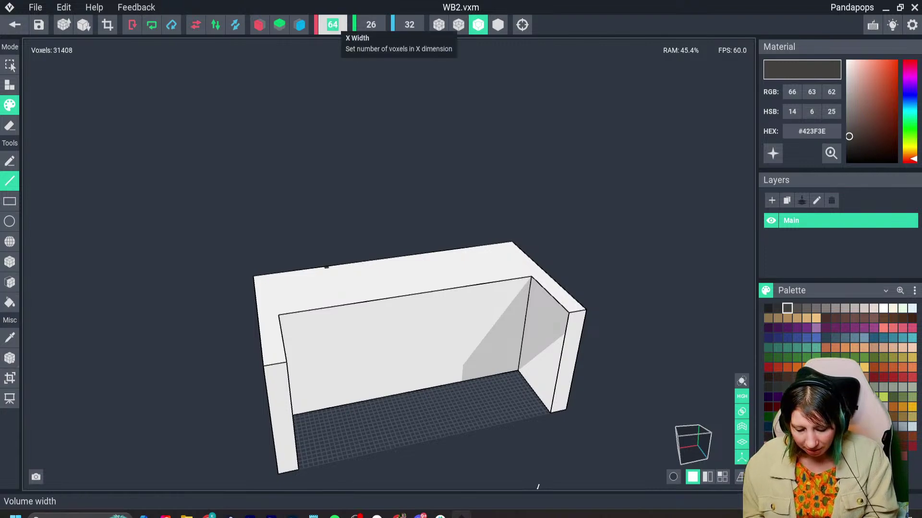
text(65)
key(Return)
Sample the model's white colour and add one voxel layer to the outer end face and to an inner side wall.
right_drag(288, 338, 317, 345)
key(i)
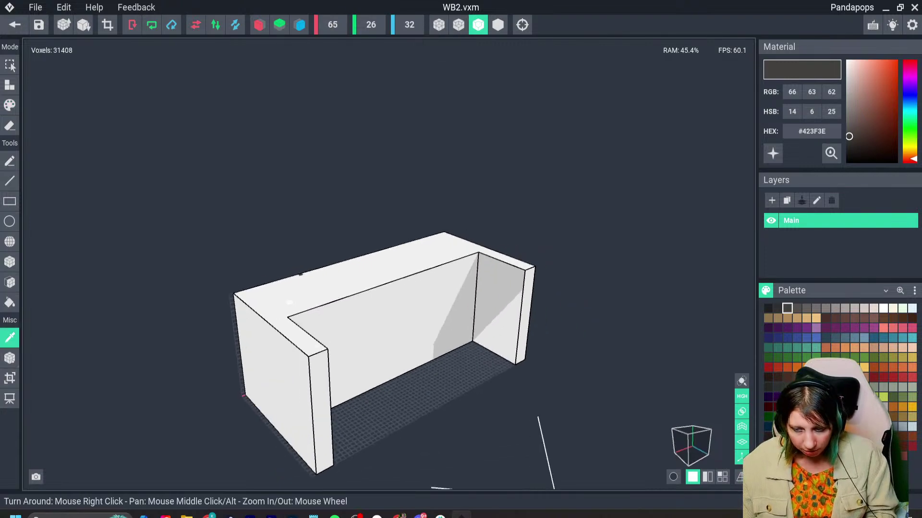
click(317, 346)
click(10, 281)
click(10, 85)
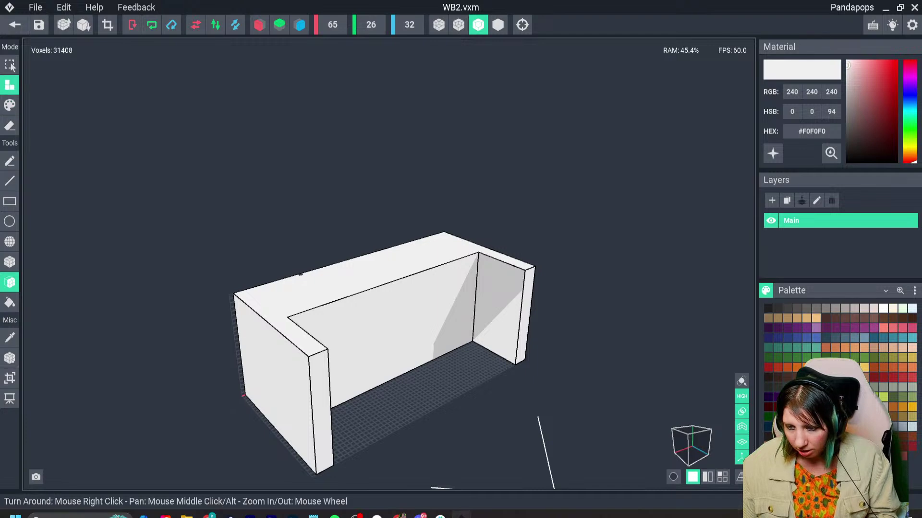
click(334, 367)
mouse_move(334, 367)
right_down()
mouse_move(350, 366)
mouse_move(339, 354)
right_up()
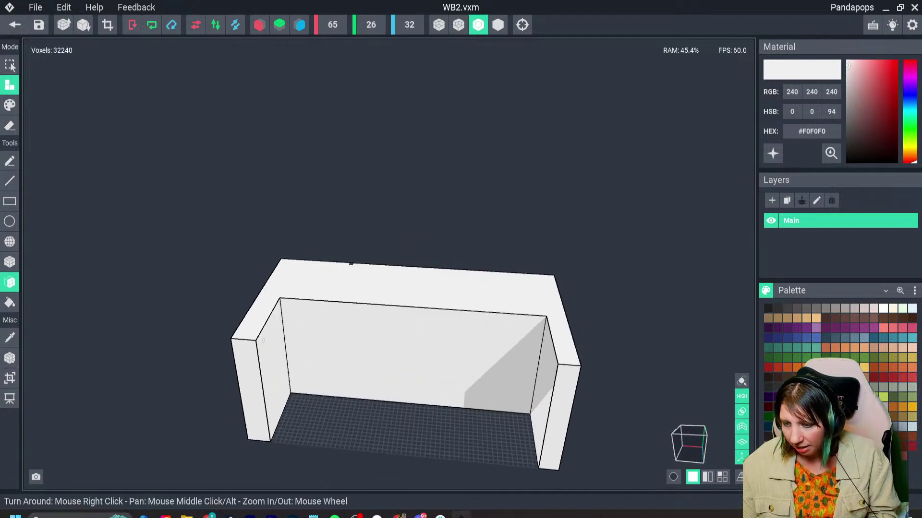
right_drag(500, 352, 344, 396)
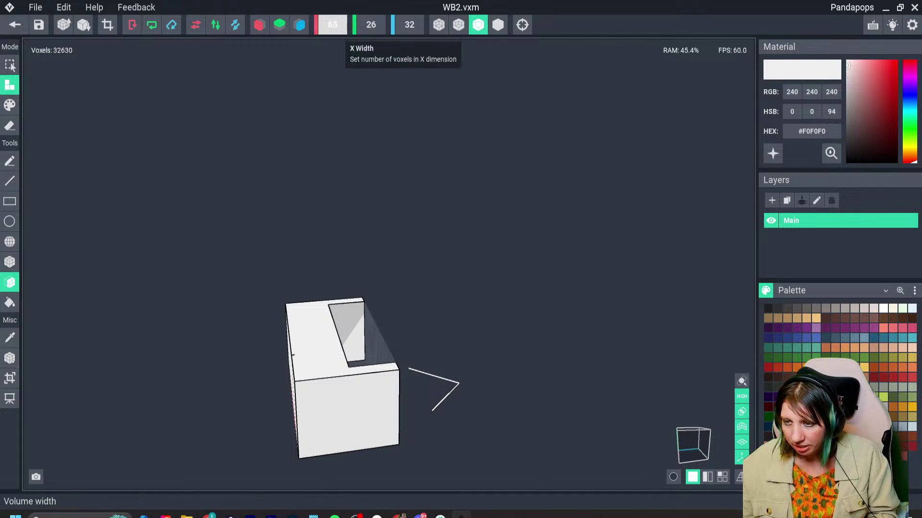
right_drag(460, 360, 328, 372)
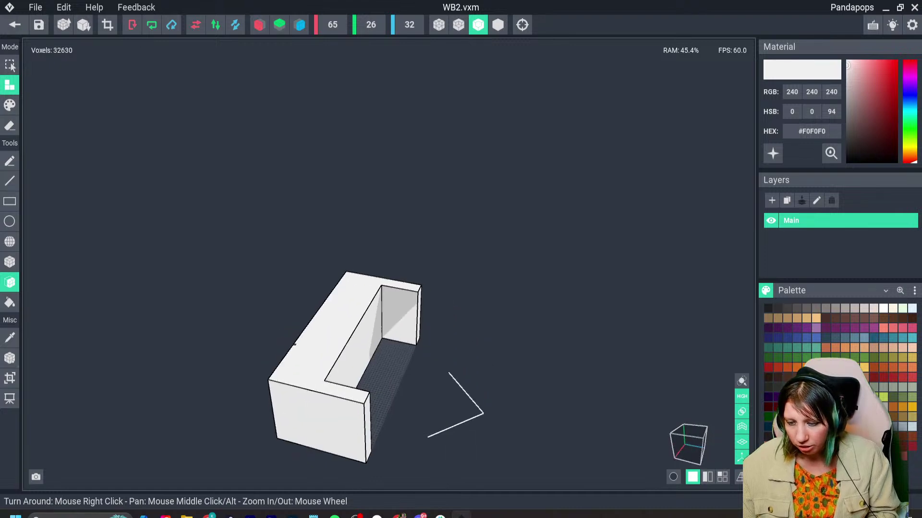
Save the changes to WB2.vxm and return to the rigged asset.
middle_drag(294, 343, 282, 297)
click(14, 25)
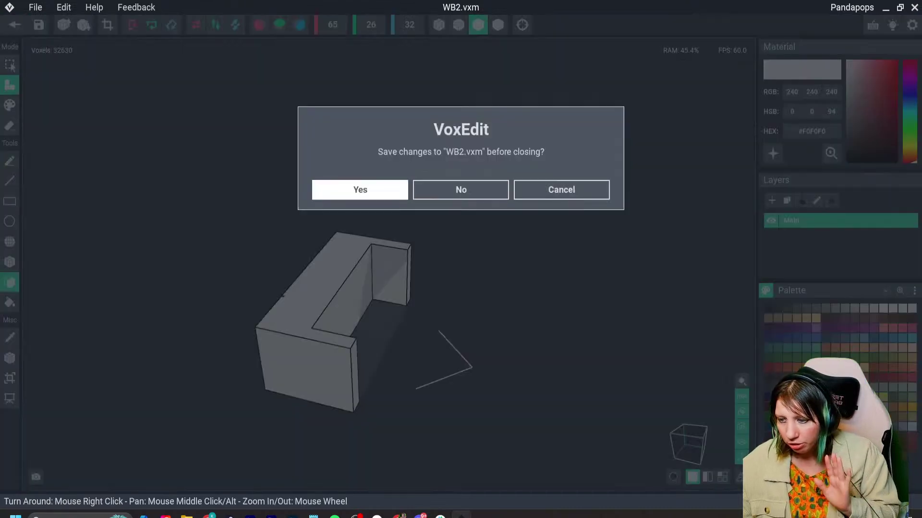
click(360, 190)
Clone the WB2 model twice in the library, naming the copies WB2a and WB2b.
click(801, 287)
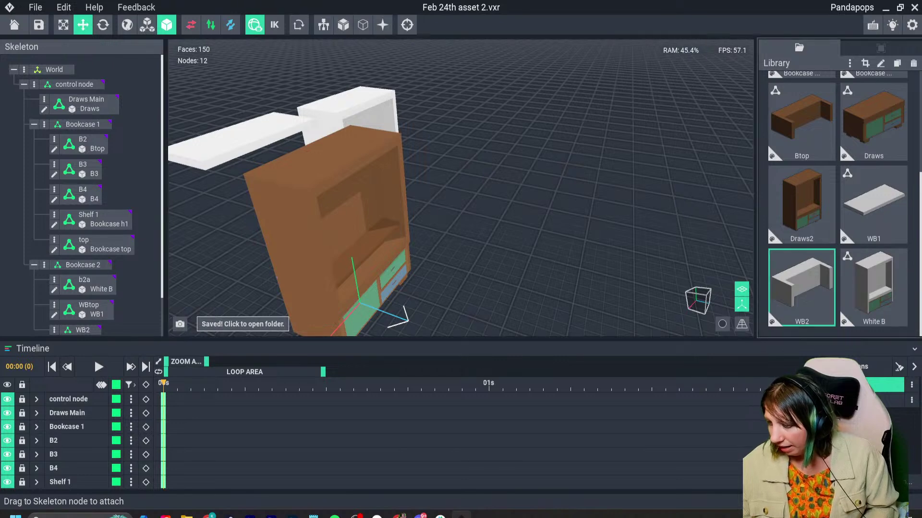
key(ctrl+d)
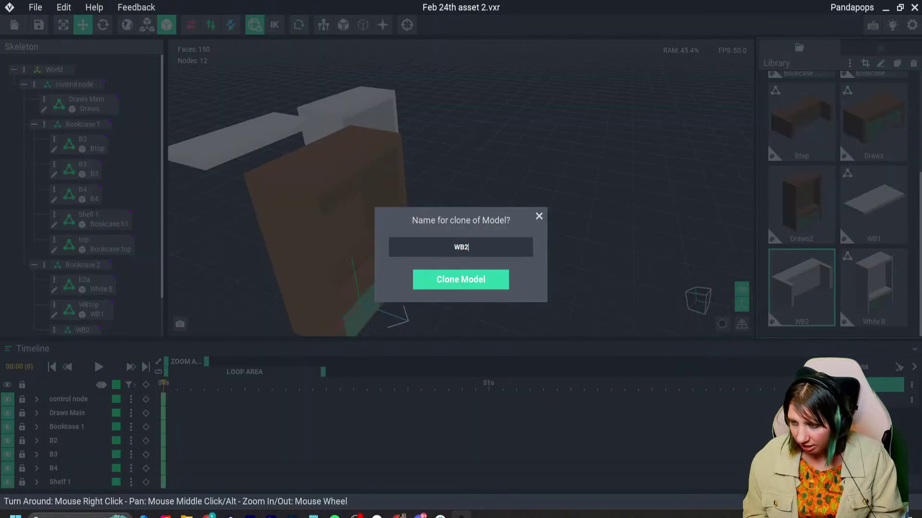
text(a)
key(Return)
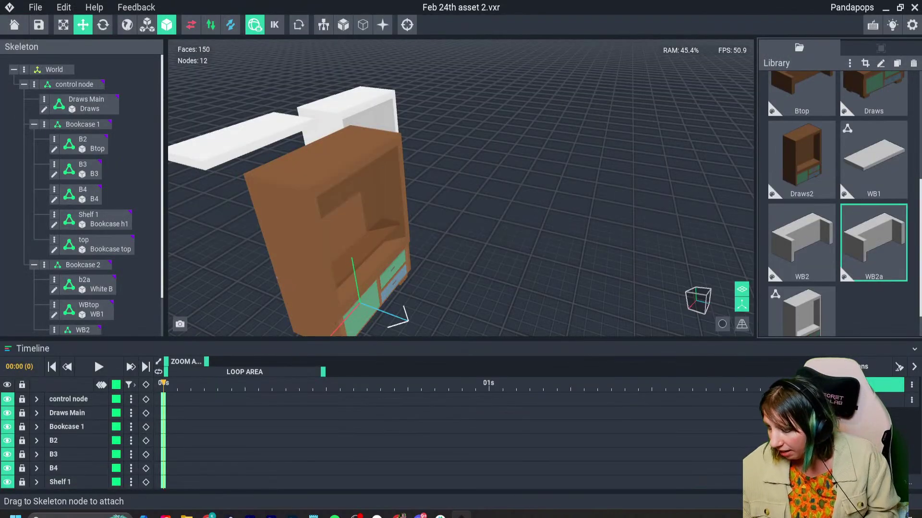
key(ctrl+d)
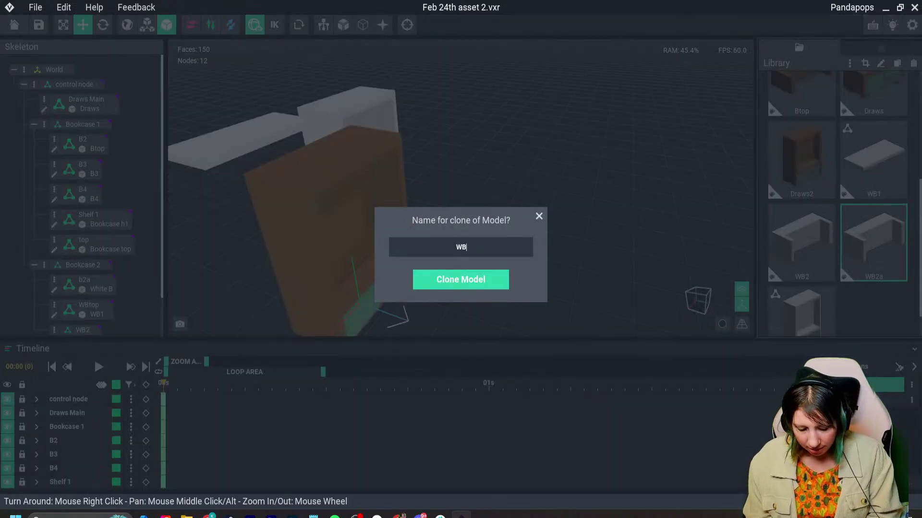
text(b)
key(Return)
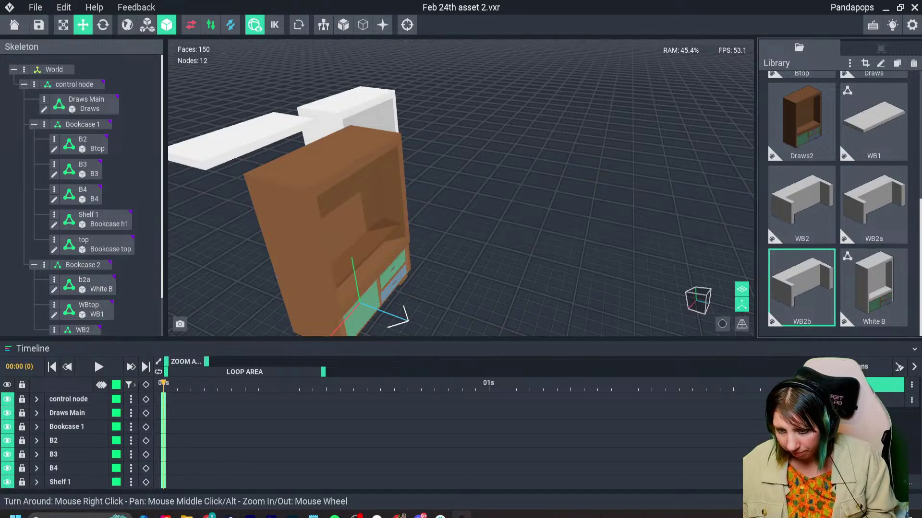
Create two child nodes named WB2a and WB2b under the WB2 node.
scroll(72, 216, down, 1)
click(54, 285)
click(144, 295)
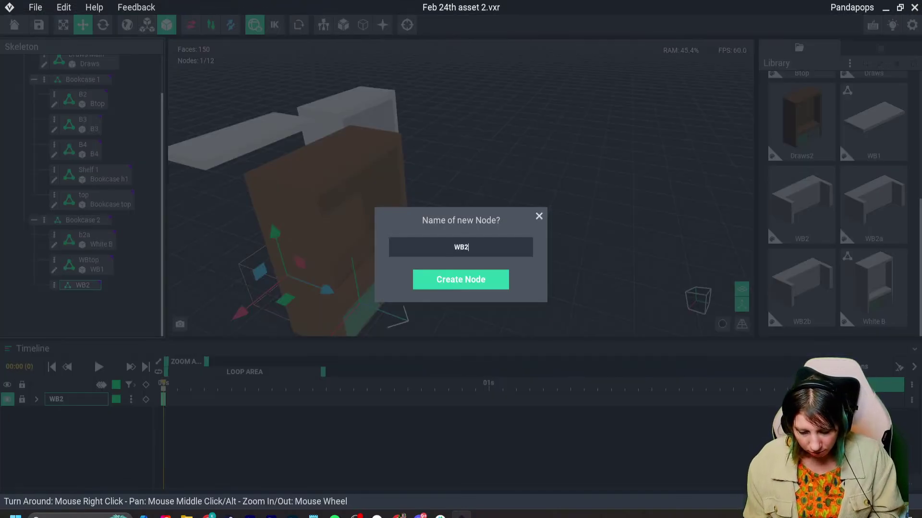
text(a)
key(Return)
click(54, 285)
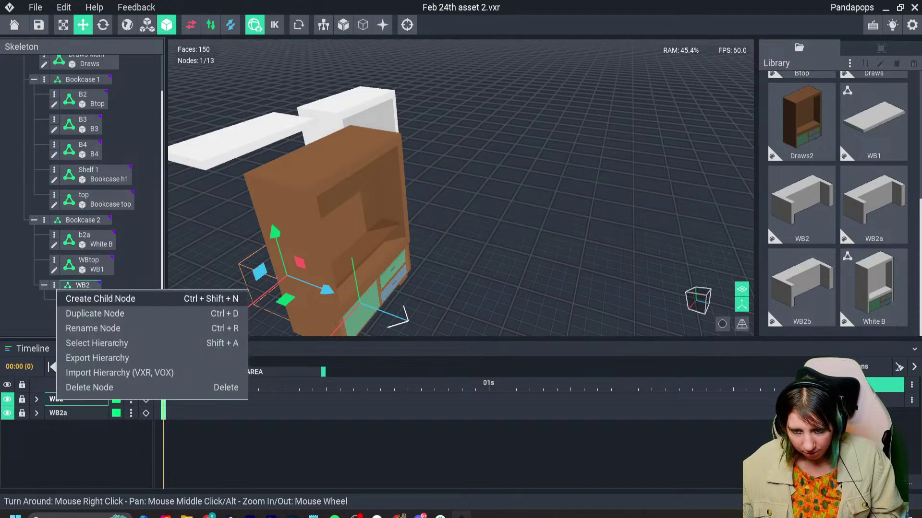
click(77, 298)
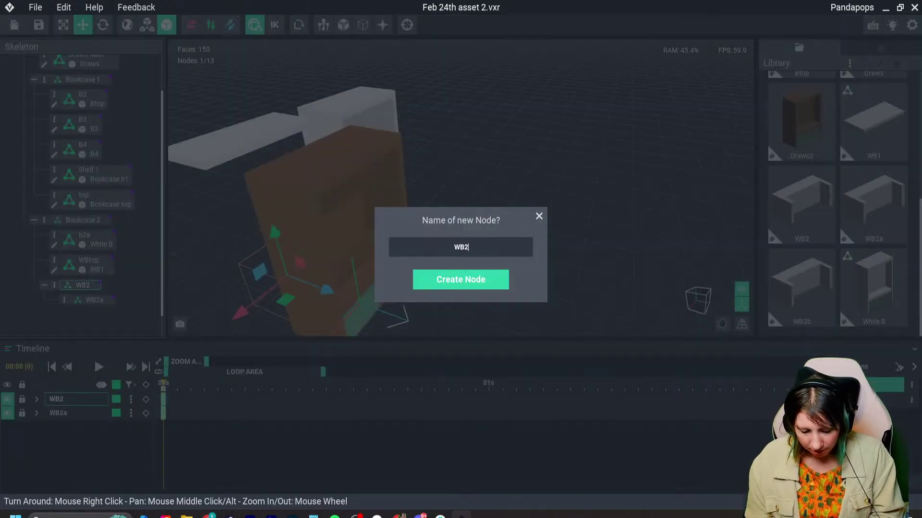
text(b)
key(Return)
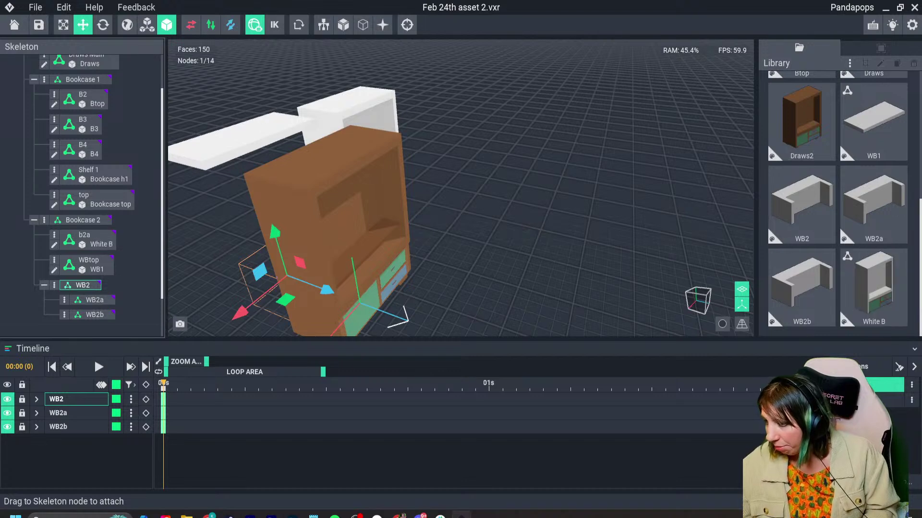
Attach the WB2 model to the WB2 node and move it forward about 56 units into the brown bookcase.
drag(650, 308, 84, 288)
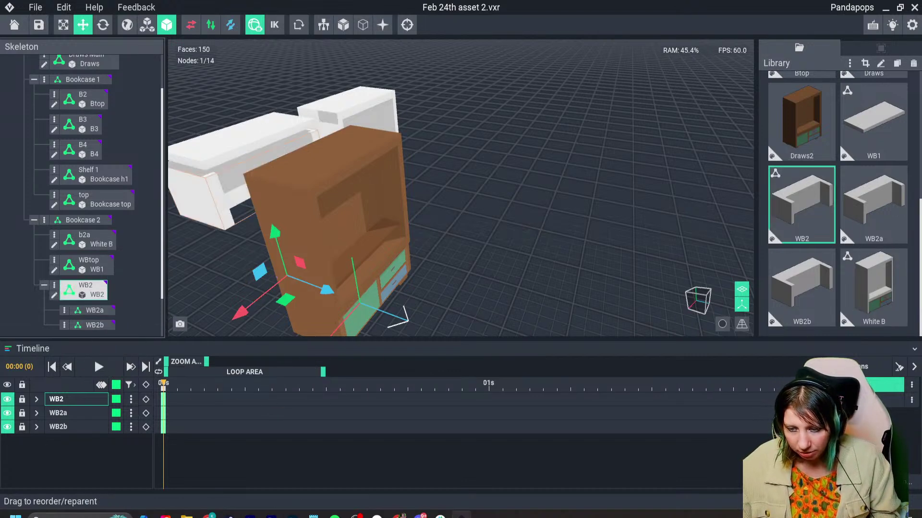
drag(326, 289, 404, 320)
right_drag(360, 249, 444, 250)
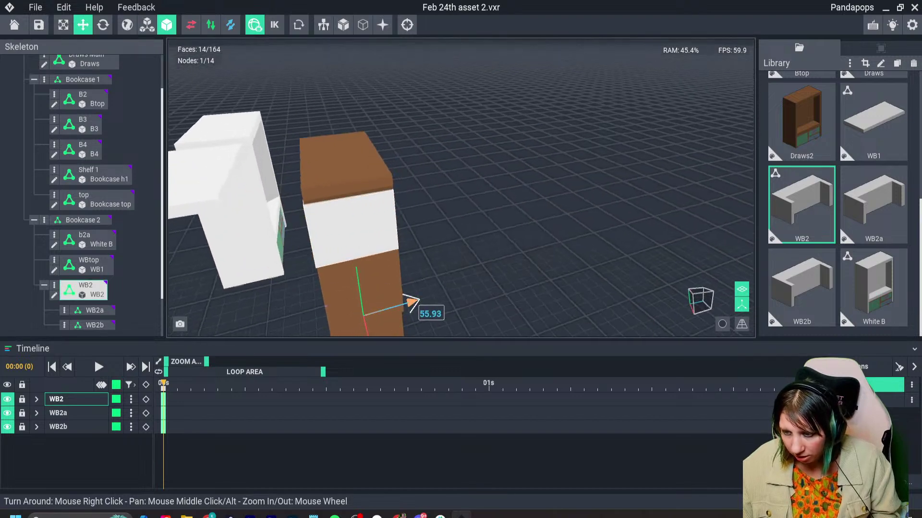
right_drag(403, 269, 320, 240)
mouse_move(422, 212)
right_down()
mouse_move(365, 209)
mouse_move(379, 210)
right_up()
mouse_move(336, 276)
right_down()
mouse_move(413, 283)
mouse_move(408, 264)
mouse_move(456, 323)
mouse_move(431, 266)
mouse_move(442, 252)
right_up()
scroll(413, 297, down, 3)
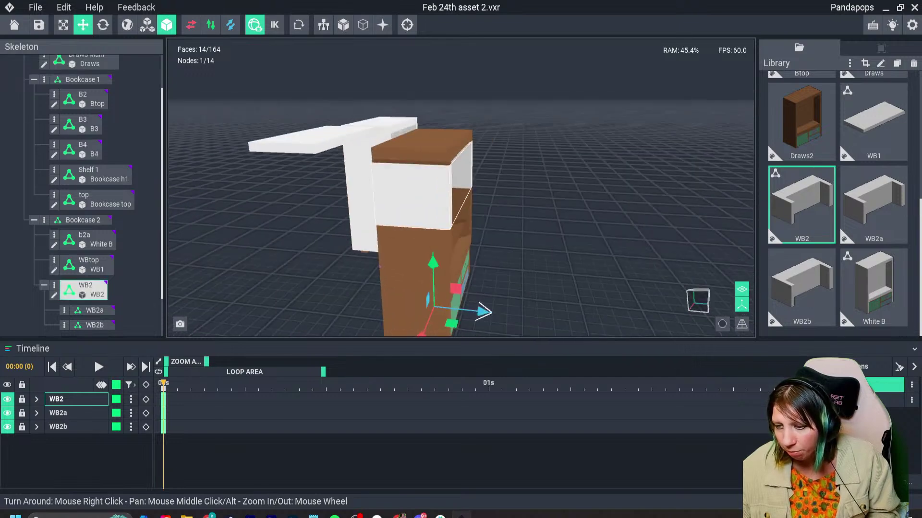
Open the WB2 node's model for editing and set its Z depth to 33 voxels.
double_click(85, 290)
right_drag(319, 239, 348, 250)
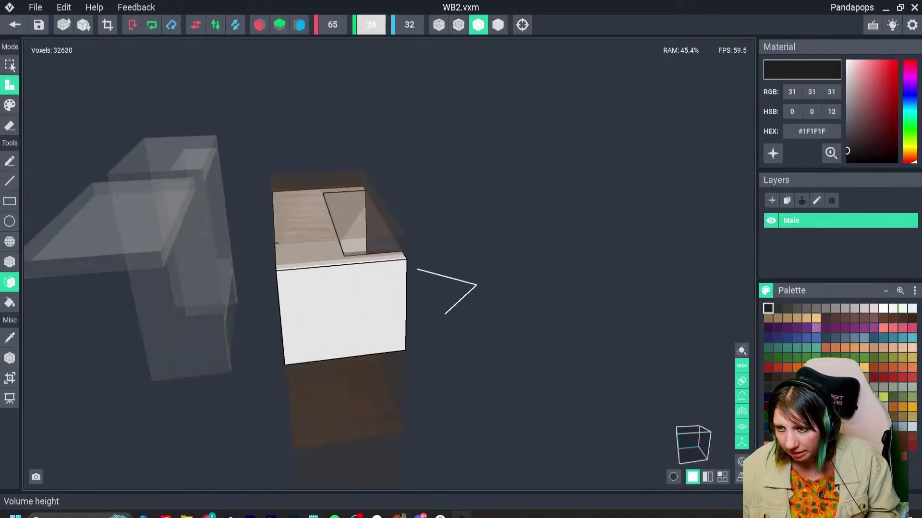
key(BackSpace)
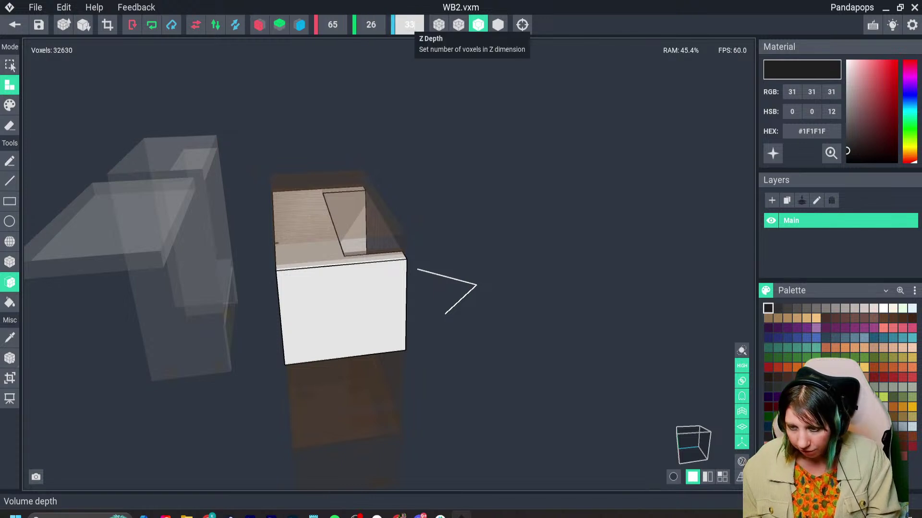
right_drag(477, 285, 497, 296)
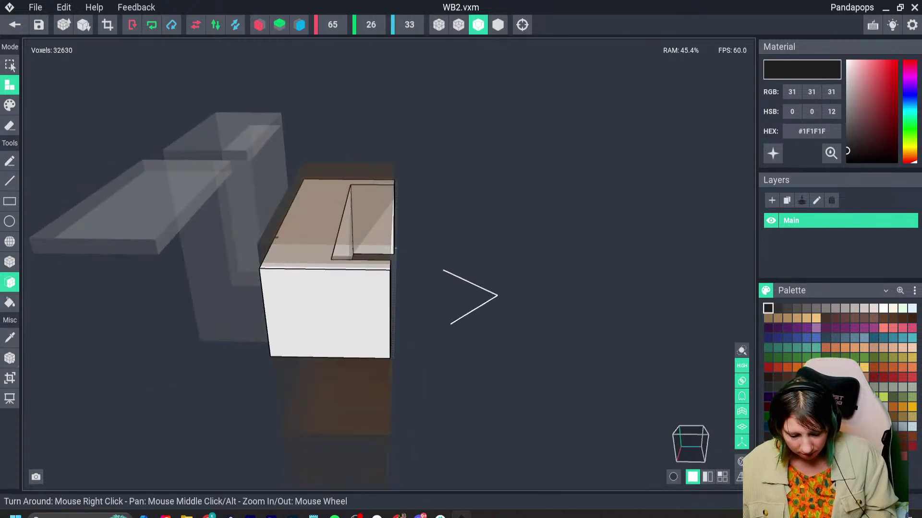
Select all voxels of WB2, shift them one voxel along Z toward the open front, and clear the selection.
key(ctrl+a)
key(Right)
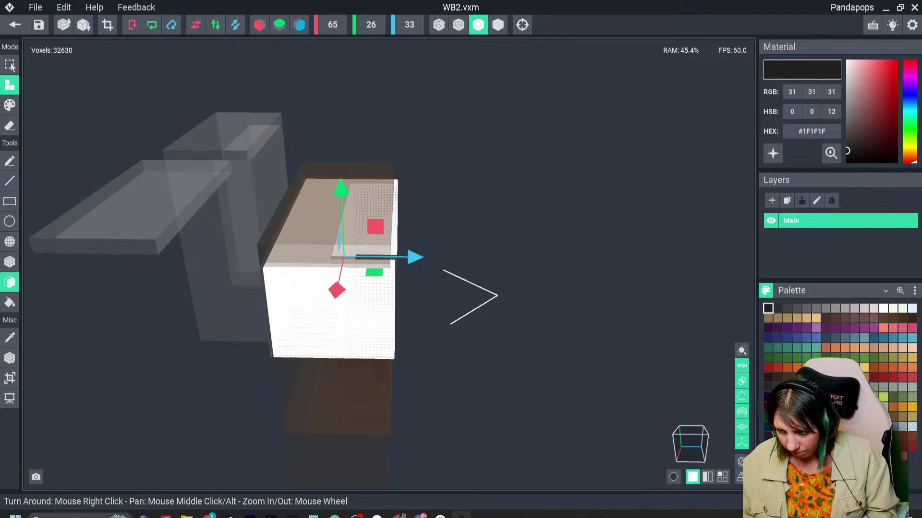
key(ctrl+d)
right_drag(307, 293, 374, 292)
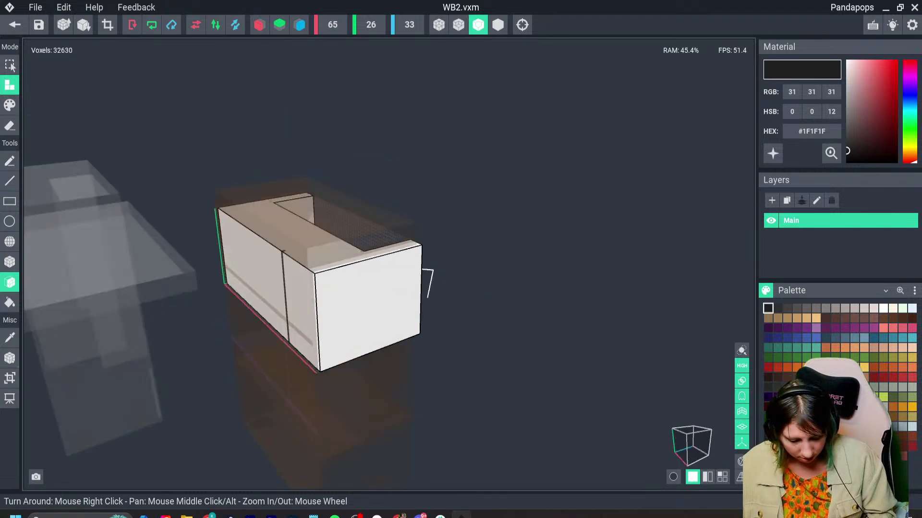
Sample the white #F0F0F0 from WB2 and fill the empty one-voxel layer at the model's back.
key(i)
right_drag(428, 284, 420, 278)
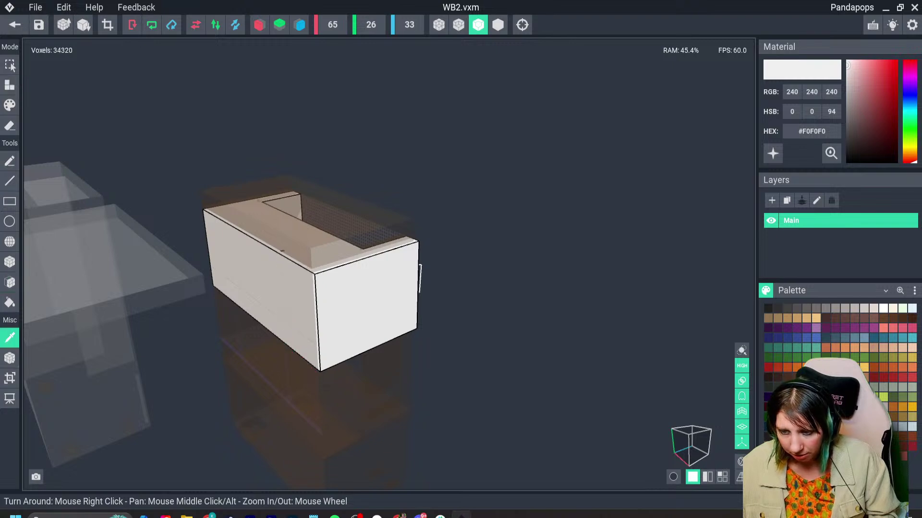
key(p)
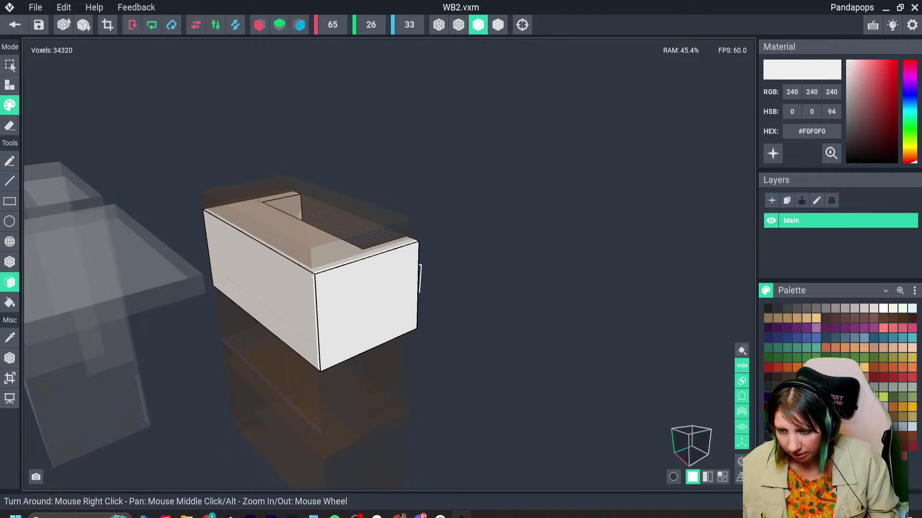
right_drag(419, 278, 308, 331)
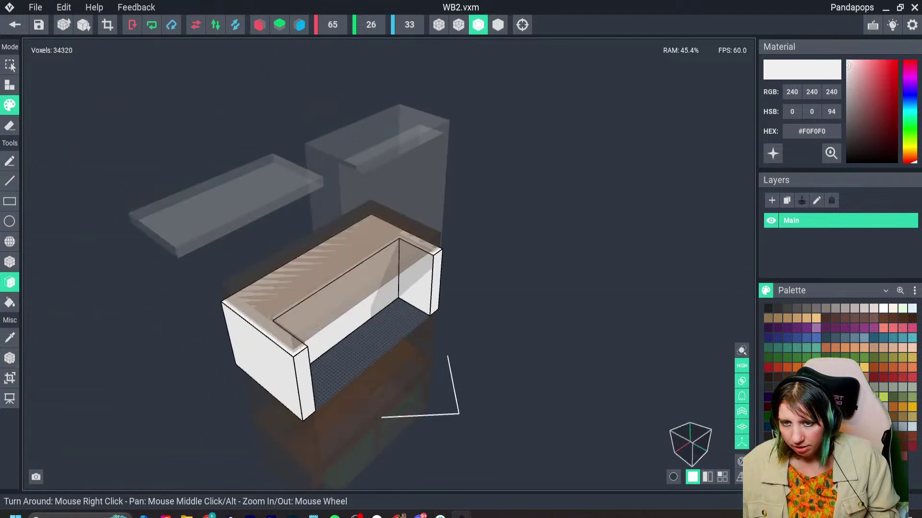
Crop the WB2 volume to its back block, 55 × 26 × 18 voxels, excluding both side walls.
click(10, 378)
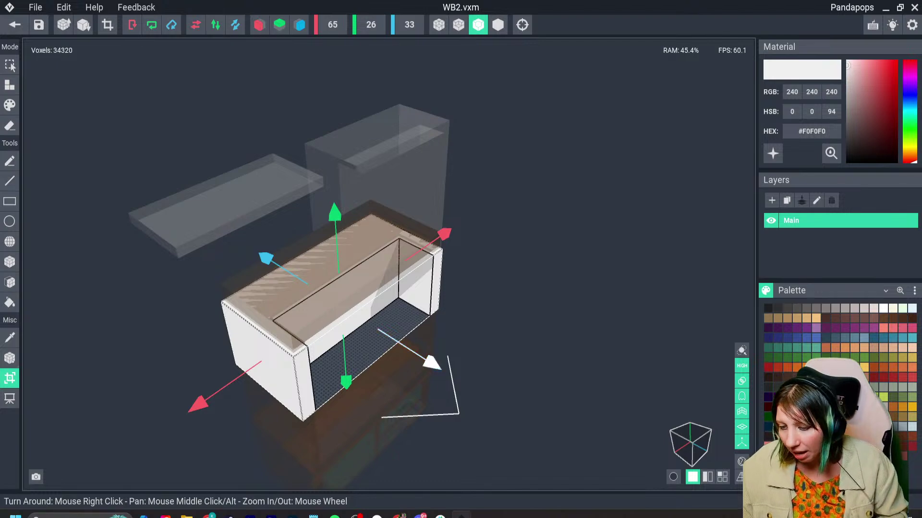
drag(431, 362, 404, 346)
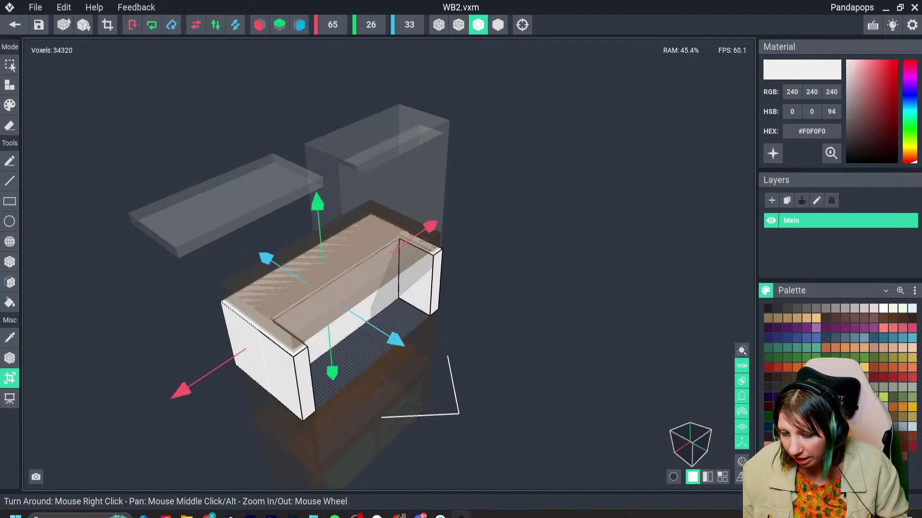
right_drag(336, 345, 364, 332)
scroll(336, 336, up, 3)
scroll(374, 331, down, 1)
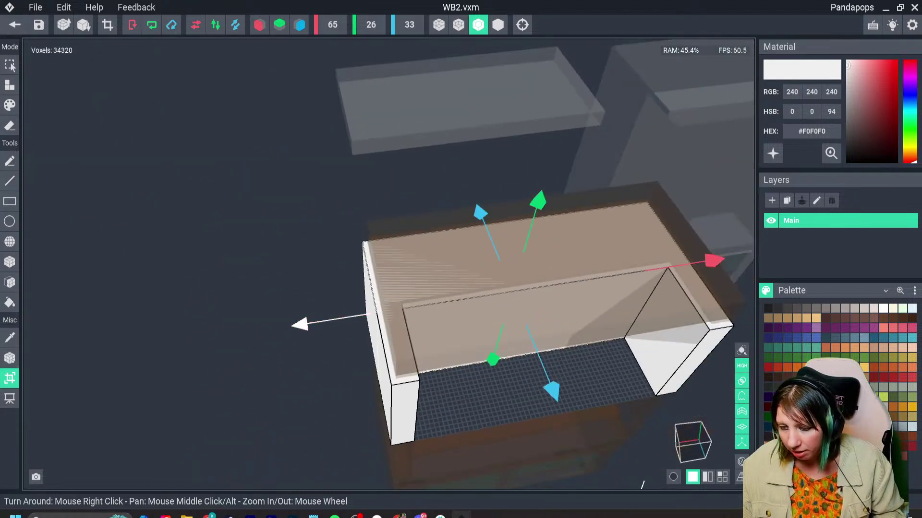
drag(301, 325, 306, 324)
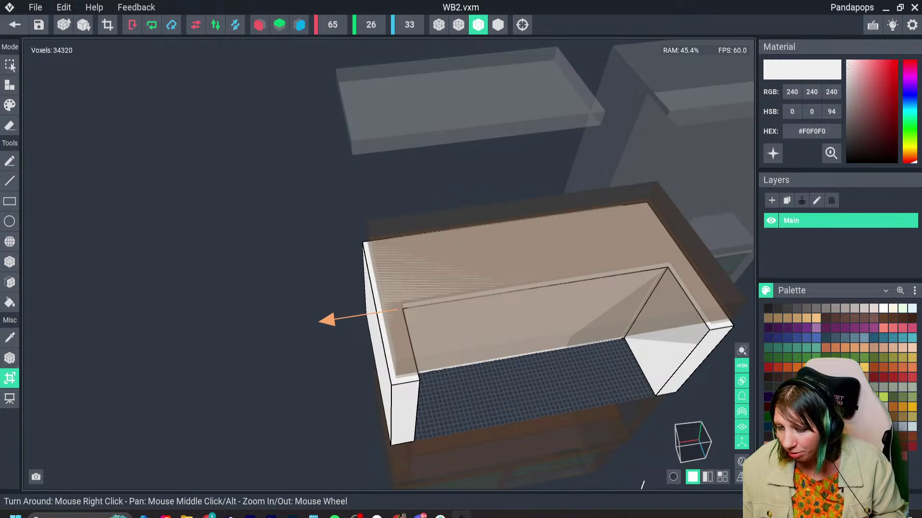
right_drag(377, 336, 473, 336)
scroll(386, 331, up, 3)
right_drag(359, 398, 359, 398)
key(Return)
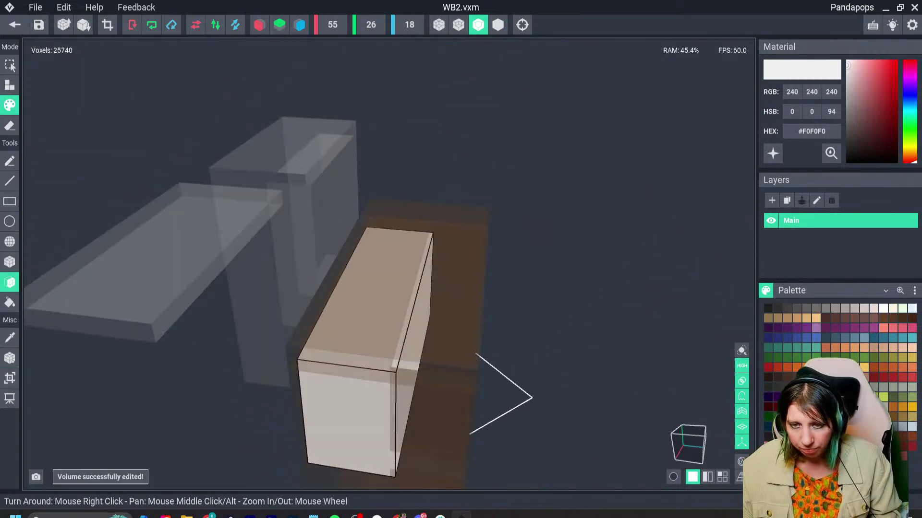
Place WB2's pivot at the bottom centre, save the model and return to the rig.
click(10, 358)
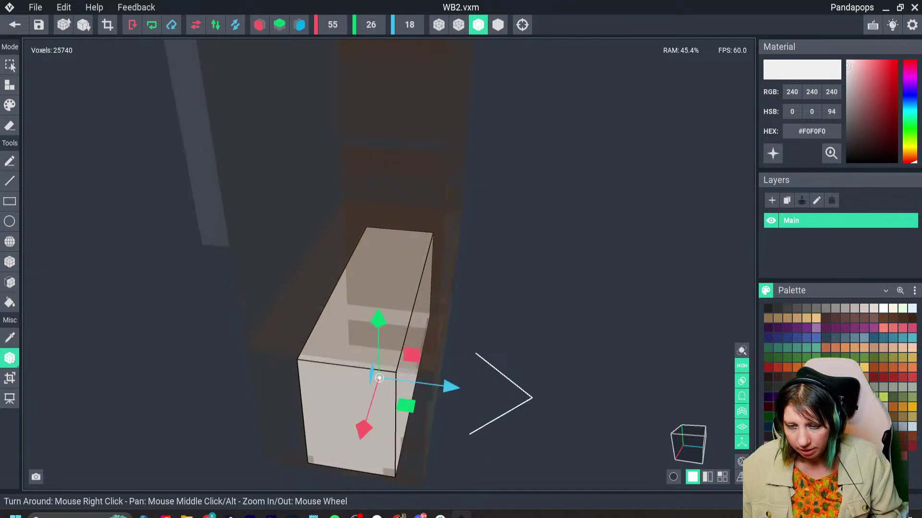
click(15, 25)
click(360, 190)
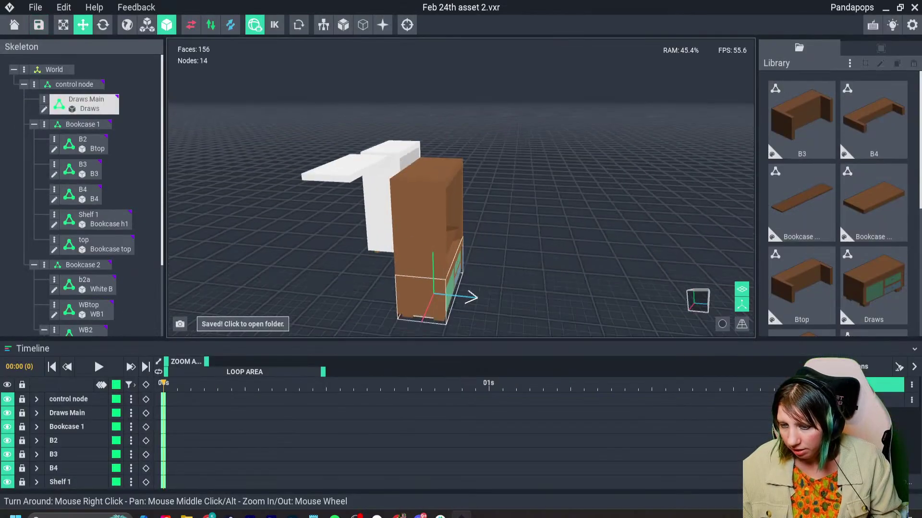
Raise the WB2 node to about 59 units in Y and push it back into the brown bookcase's upper opening.
scroll(89, 310, down, 2)
click(84, 296)
drag(432, 261, 431, 184)
scroll(422, 223, up, 2)
right_drag(444, 212, 398, 226)
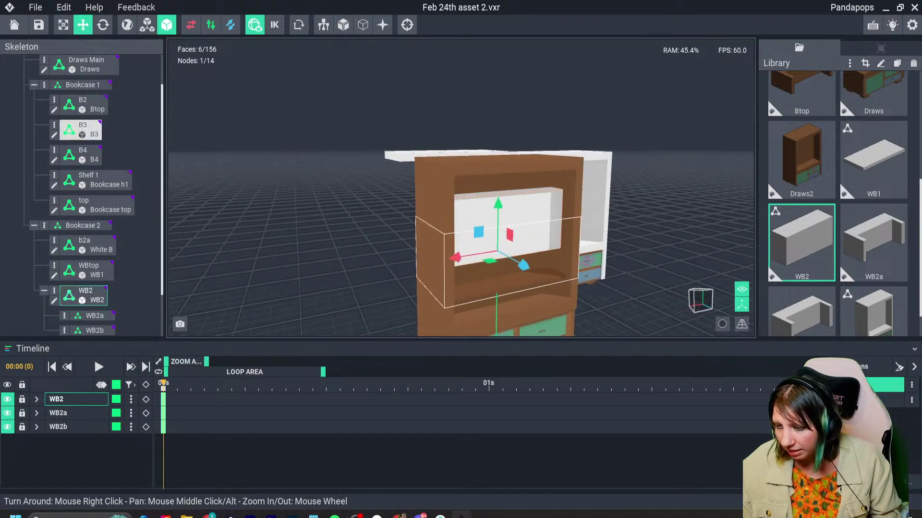
drag(532, 270, 513, 259)
right_drag(513, 259, 576, 252)
scroll(552, 245, up, 2)
drag(489, 204, 489, 190)
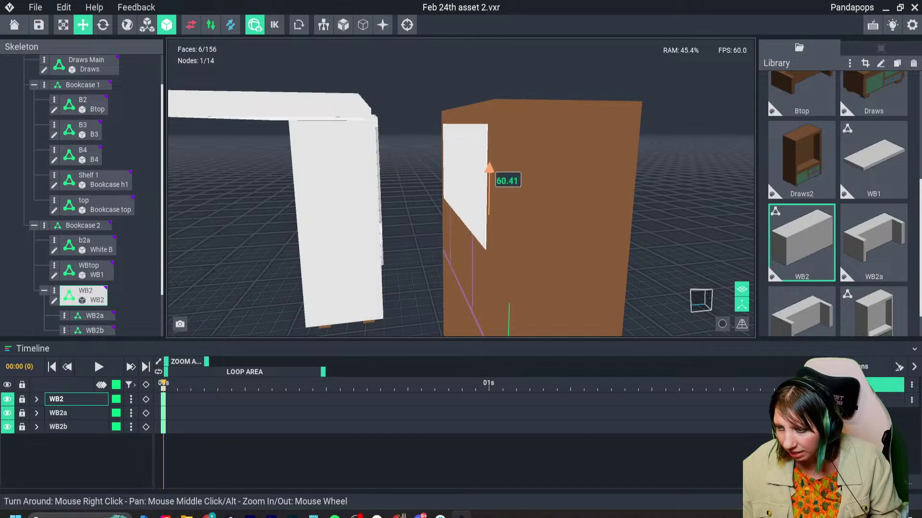
right_drag(488, 175, 454, 135)
scroll(495, 139, up, 3)
scroll(495, 144, down, 1)
scroll(504, 144, up, 1)
scroll(504, 144, up, 1)
scroll(521, 322, down, 2)
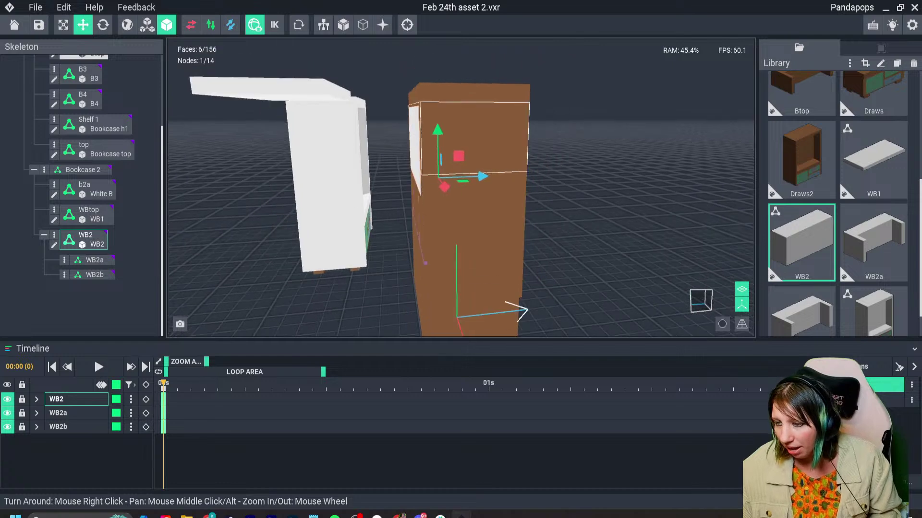
drag(450, 161, 456, 270)
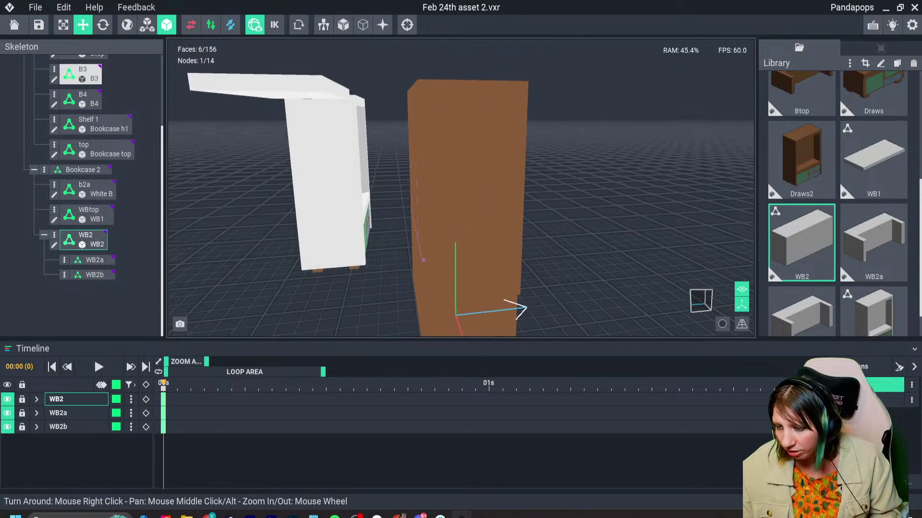
middle_drag(455, 270, 422, 202)
right_drag(423, 201, 370, 218)
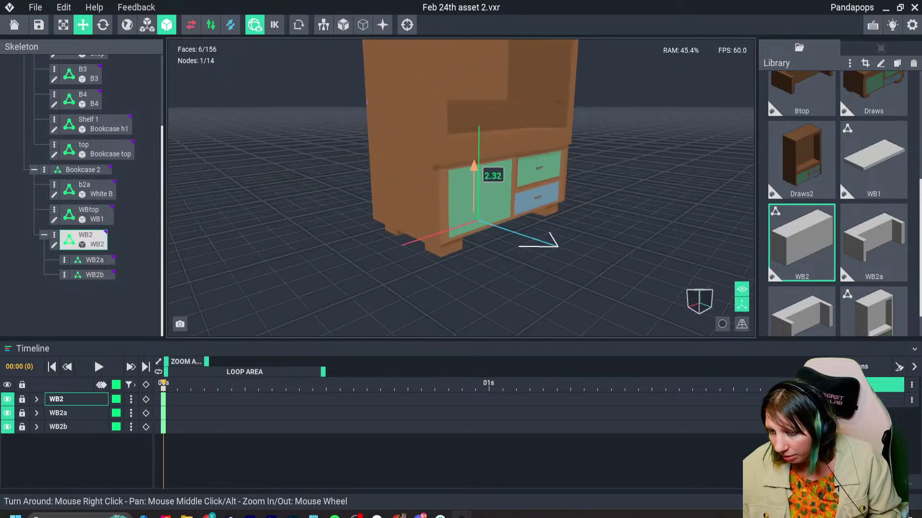
right_drag(552, 242, 431, 192)
scroll(527, 244, down, 4)
key(ctrl+z)
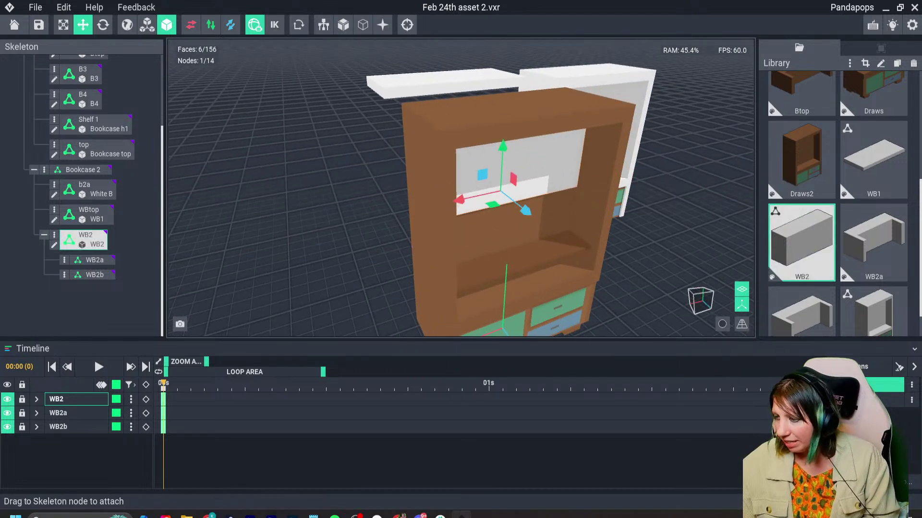
Attach the WB2a model to the WB2a node, move it slightly forward and lower it onto the brown bookcase's upper part.
scroll(826, 259, down, 1)
drag(873, 206, 96, 261)
scroll(511, 226, down, 3)
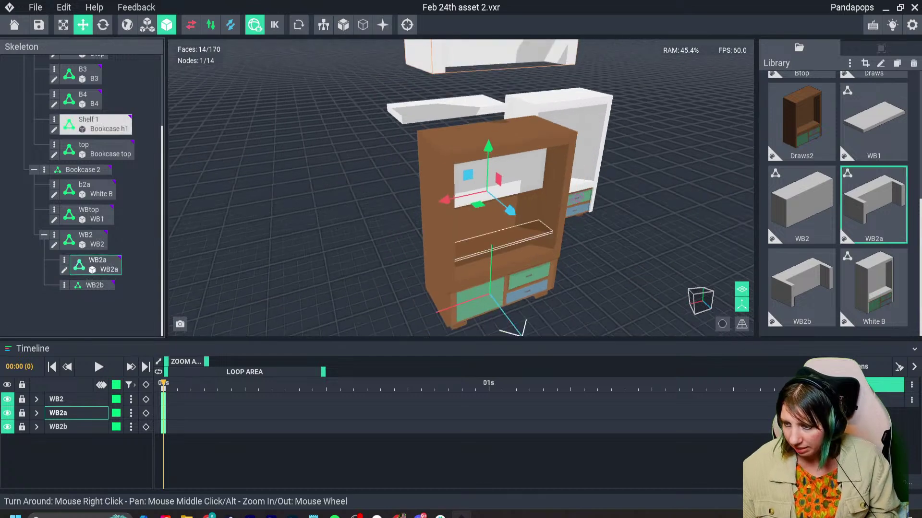
drag(510, 211, 519, 219)
drag(496, 153, 492, 252)
scroll(499, 201, up, 2)
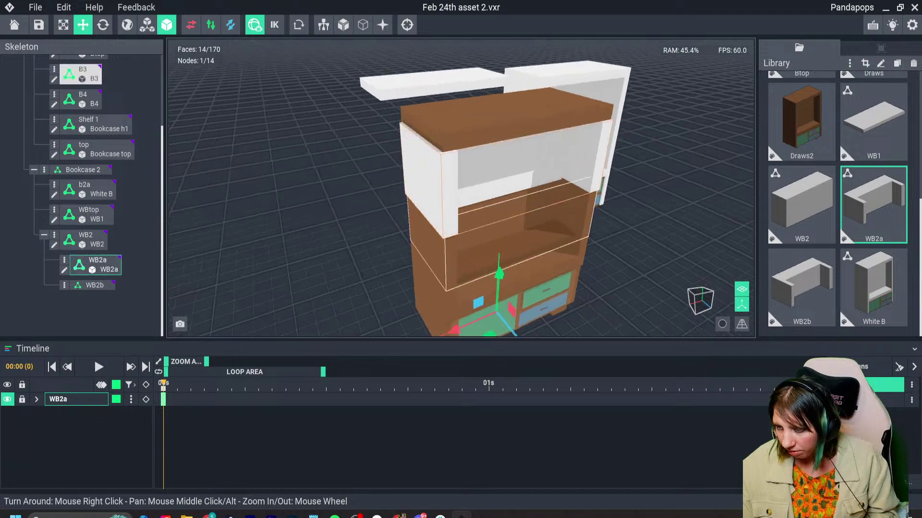
Open the WB2a model for editing and erase one side wall and most of the back block layer by layer, keeping the opposite side wall.
double_click(499, 192)
right_drag(432, 202, 523, 240)
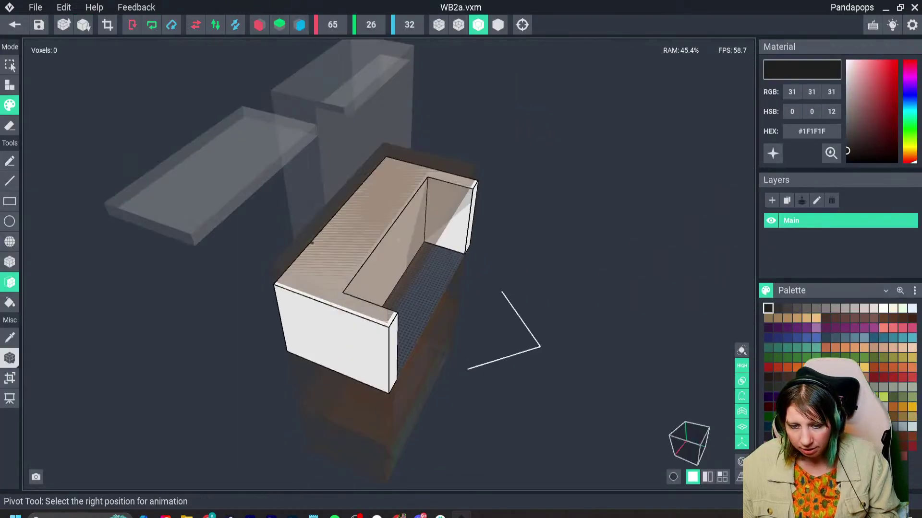
mouse_move(313, 242)
right_down()
mouse_move(390, 232)
mouse_move(331, 196)
mouse_move(422, 214)
mouse_move(415, 160)
right_up()
key(e)
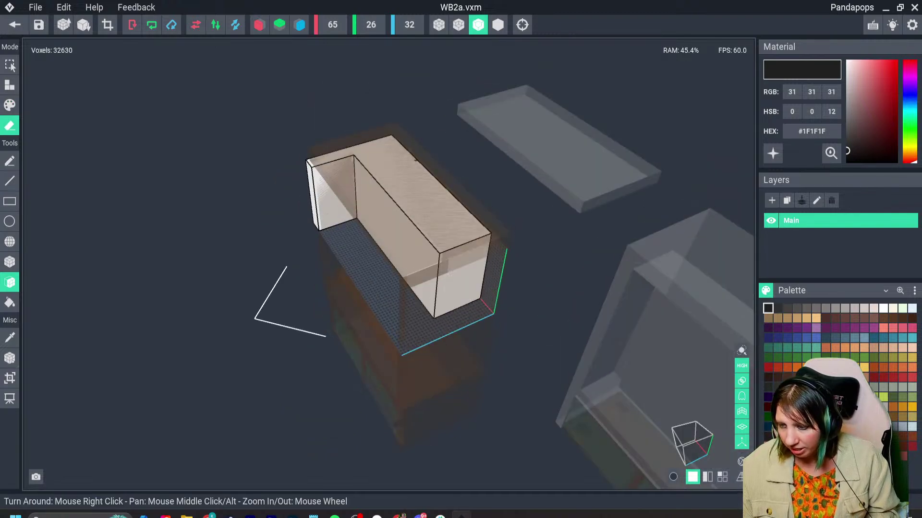
click(449, 261)
click(448, 261)
click(448, 261)
click(448, 262)
click(449, 261)
click(449, 261)
click(449, 262)
click(449, 261)
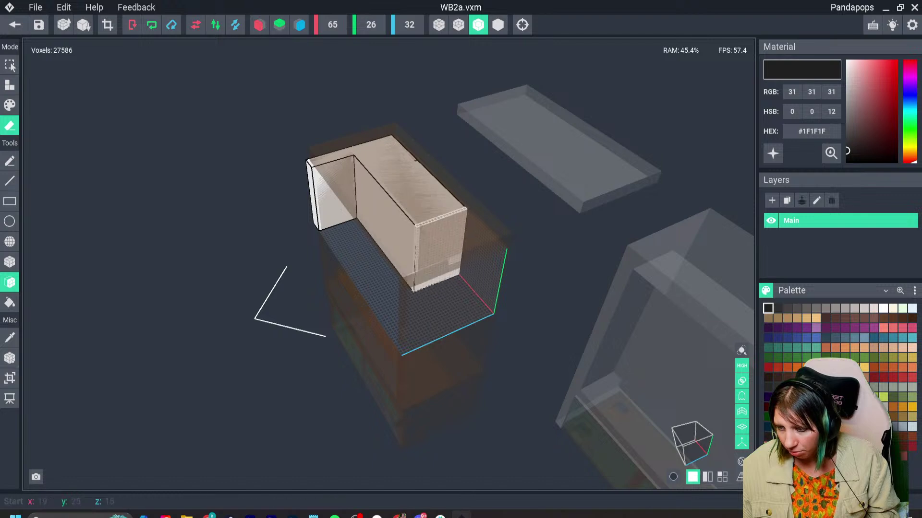
click(449, 261)
click(449, 261)
click(448, 261)
click(449, 260)
click(449, 260)
click(448, 261)
click(448, 260)
click(418, 231)
click(418, 230)
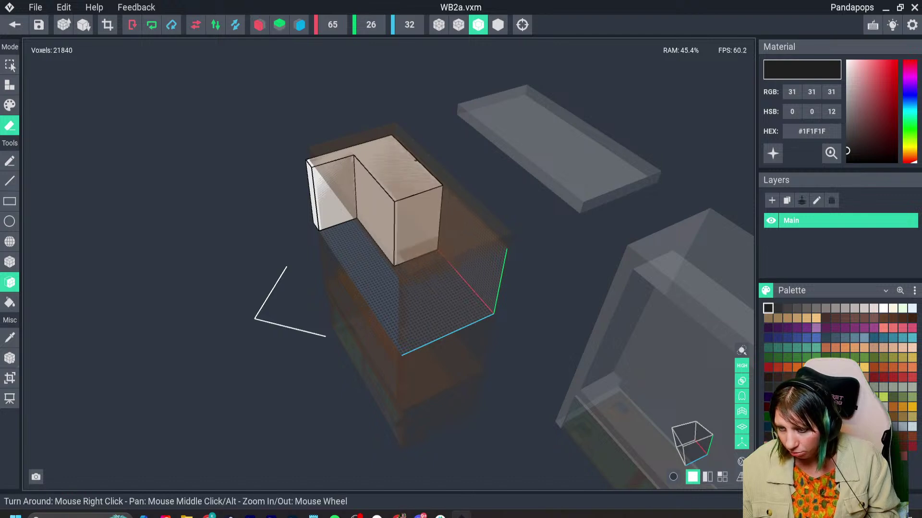
click(417, 230)
click(418, 231)
click(414, 226)
click(414, 226)
click(411, 221)
click(410, 221)
click(408, 216)
click(408, 216)
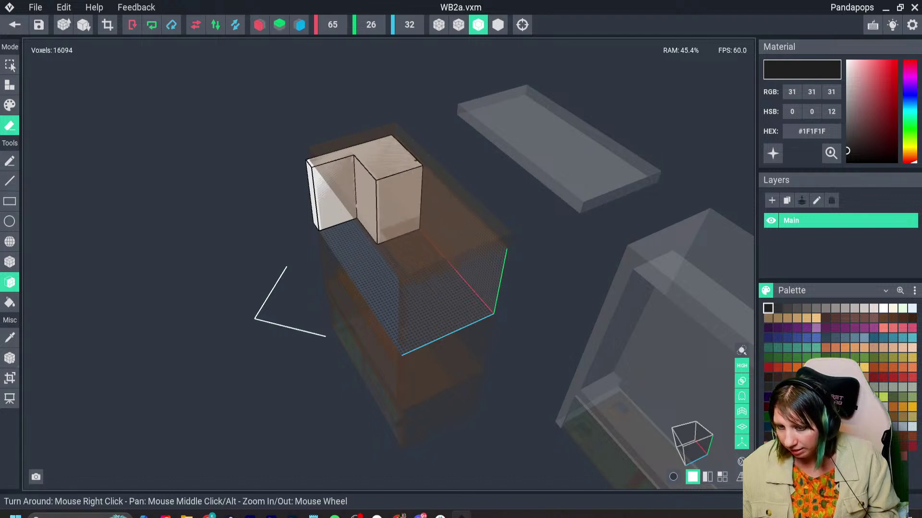
Crop the WB2a volume to the remaining side wall, 5 voxels wide.
click(9, 378)
right_drag(288, 288, 365, 283)
drag(556, 304, 365, 233)
right_drag(366, 232, 422, 231)
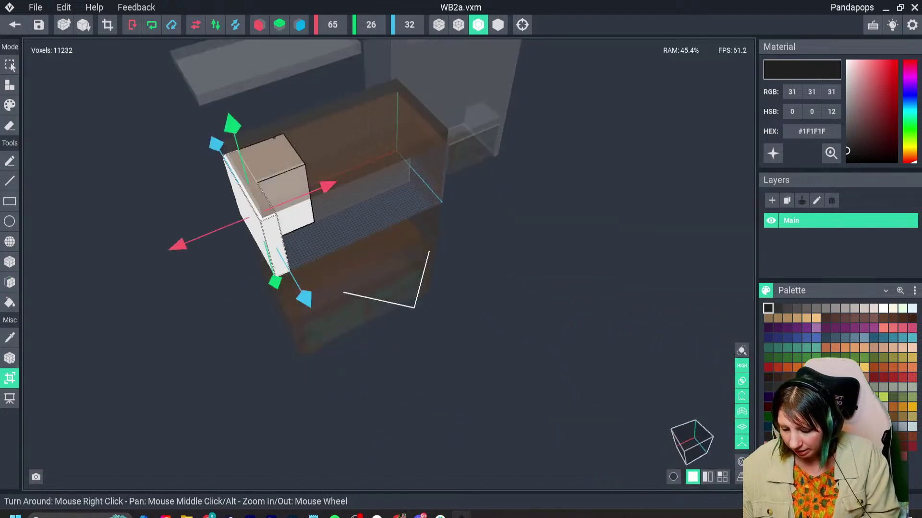
key(Return)
Set WB2a's Z depth to 33 voxels and fill the added front layer with the sampled white #F0F0F0.
right_drag(192, 233, 266, 238)
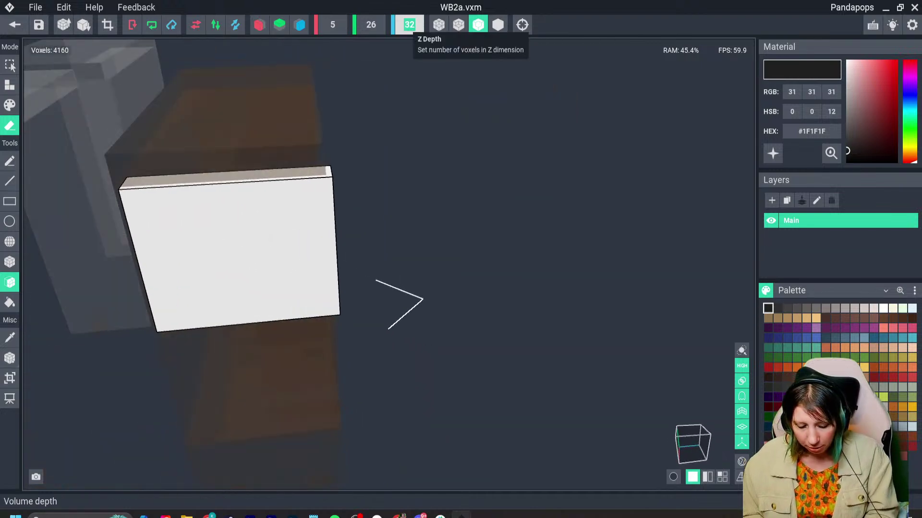
text(33)
key(Return)
key(i)
right_drag(269, 248, 192, 254)
click(264, 254)
click(9, 85)
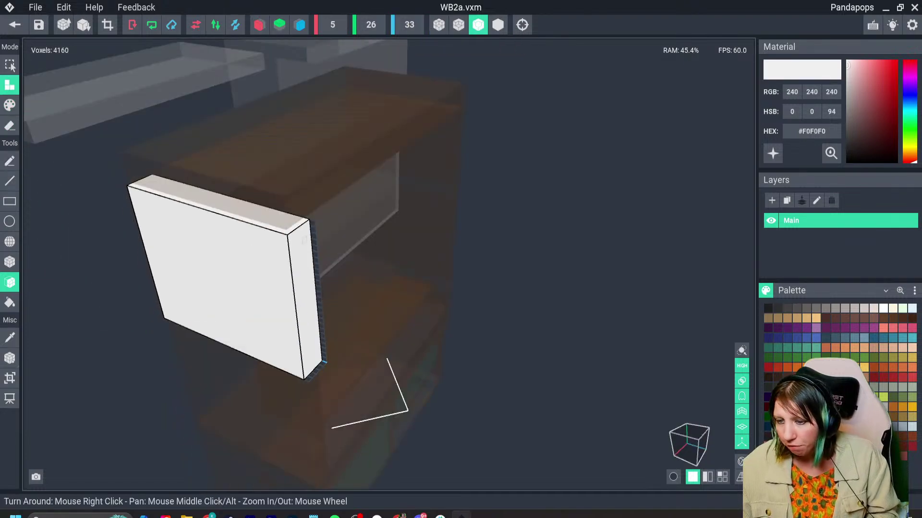
Place WB2a's pivot at the bottom centre, save the model and return to the rig.
click(10, 358)
click(38, 369)
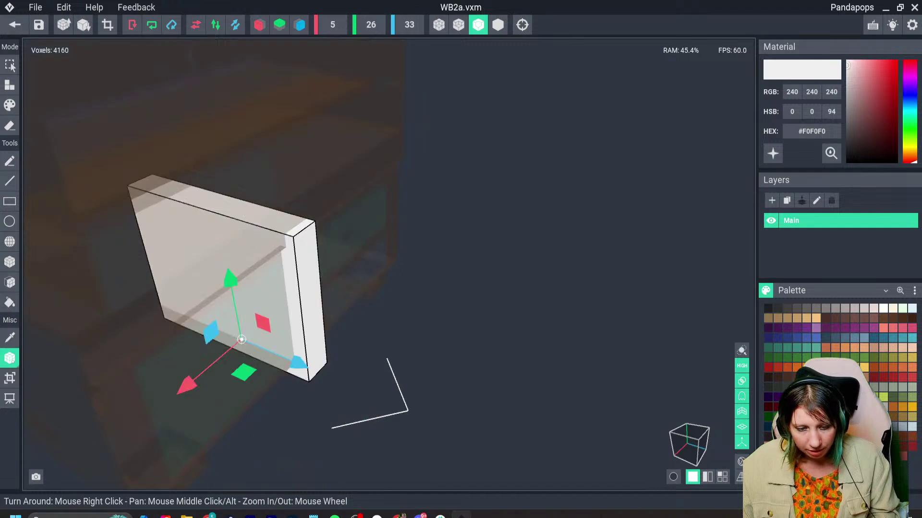
click(14, 24)
click(360, 190)
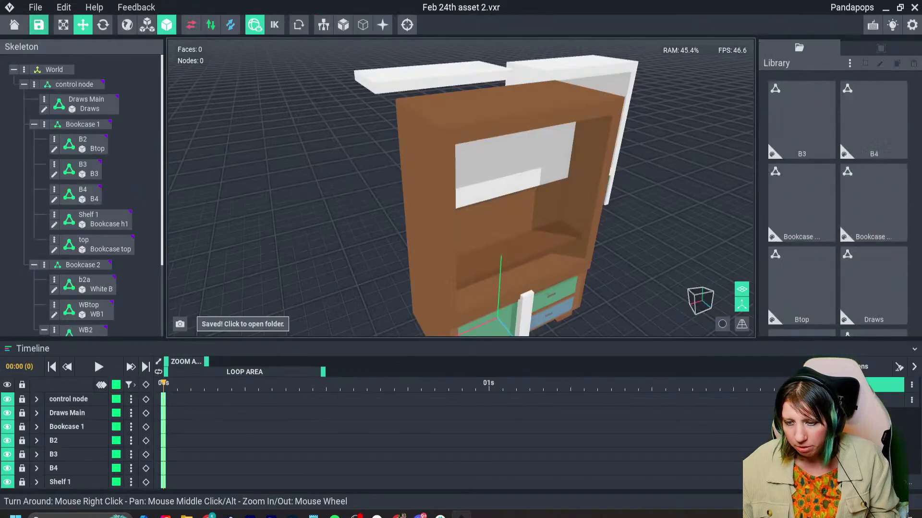
Move the WB2a side panel sideways and up beside the open left end of the white WB2 block.
drag(470, 298, 389, 326)
drag(437, 279, 458, 175)
scroll(413, 206, up, 5)
right_drag(413, 205, 461, 204)
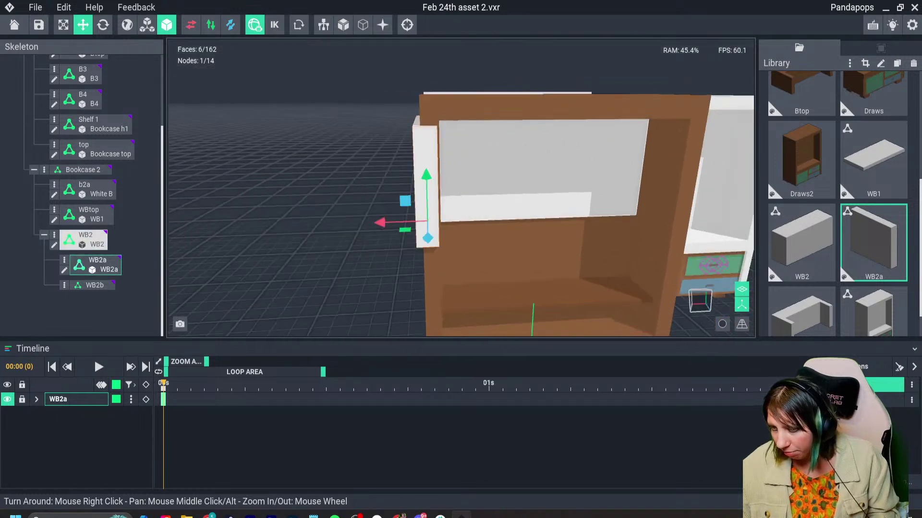
Pull the WB2 node forward out of the bookcase to about Z 87 and align WB2a with its end at X 30, Z 7.50.
click(480, 208)
drag(545, 222, 607, 291)
right_drag(447, 207, 444, 257)
scroll(439, 254, down, 2)
click(437, 252)
drag(385, 250, 392, 249)
right_drag(392, 250, 482, 243)
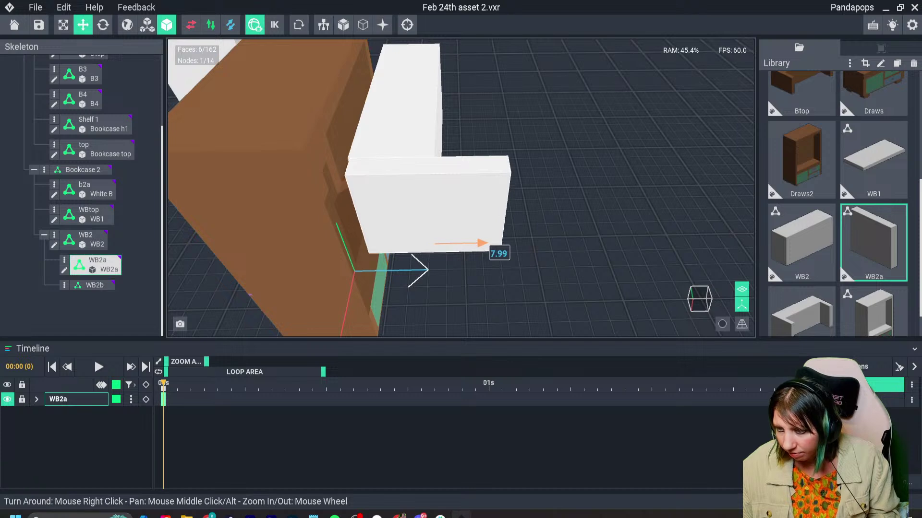
click(881, 48)
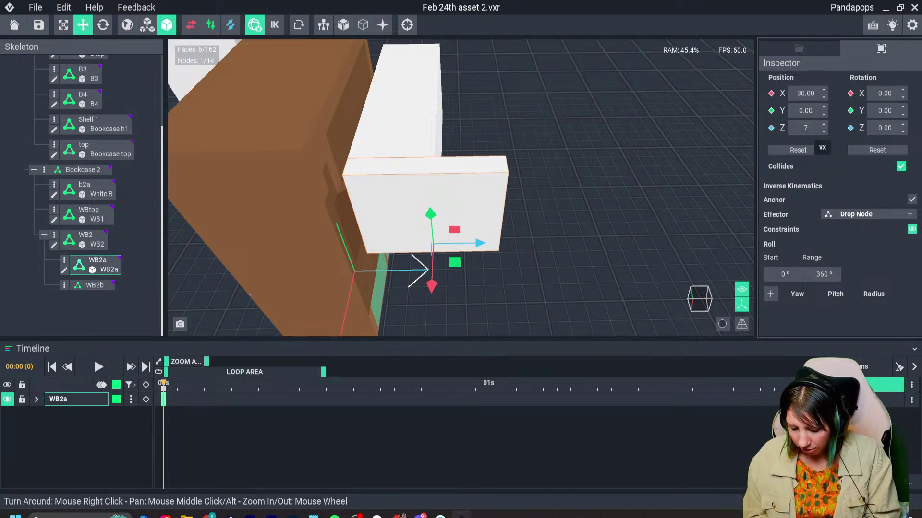
key(Return)
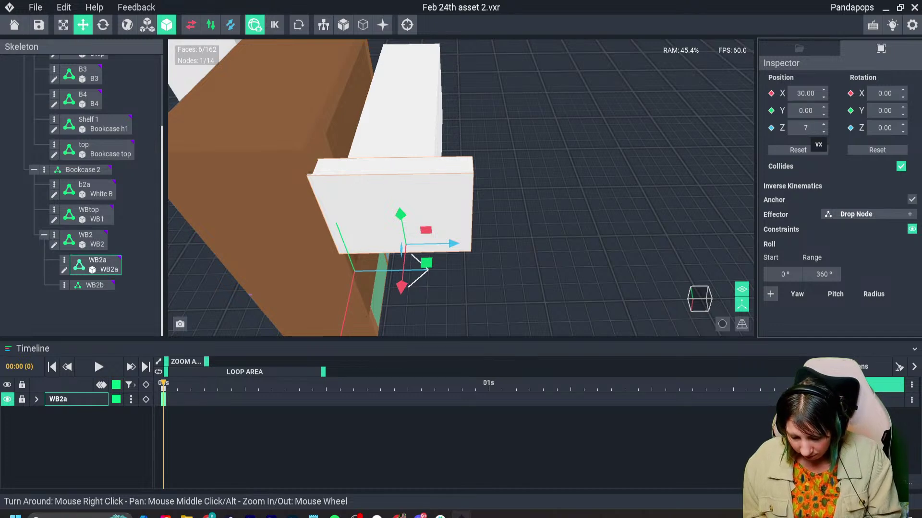
text(.5)
key(Return)
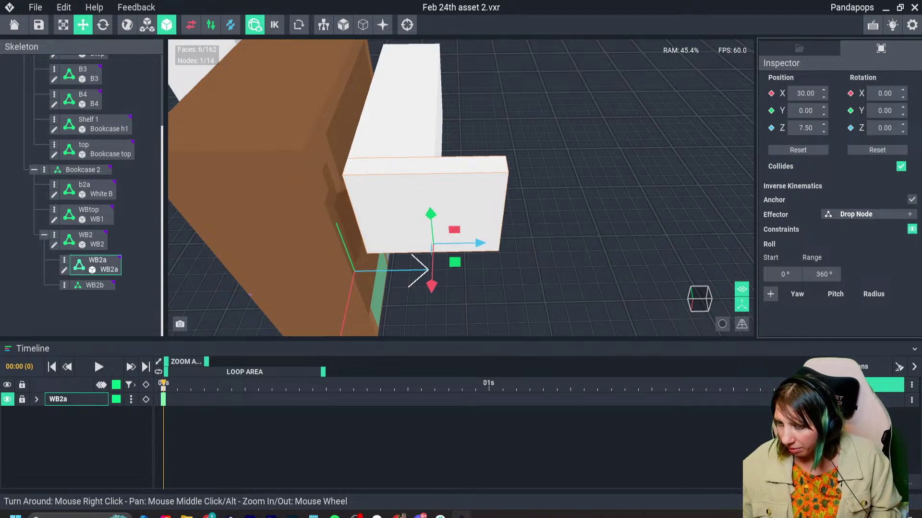
Move the WB2 node with its side panel back into the brown bookcase at Z 52.
right_drag(293, 129, 291, 130)
right_drag(299, 129, 303, 128)
key(Escape)
click(399, 187)
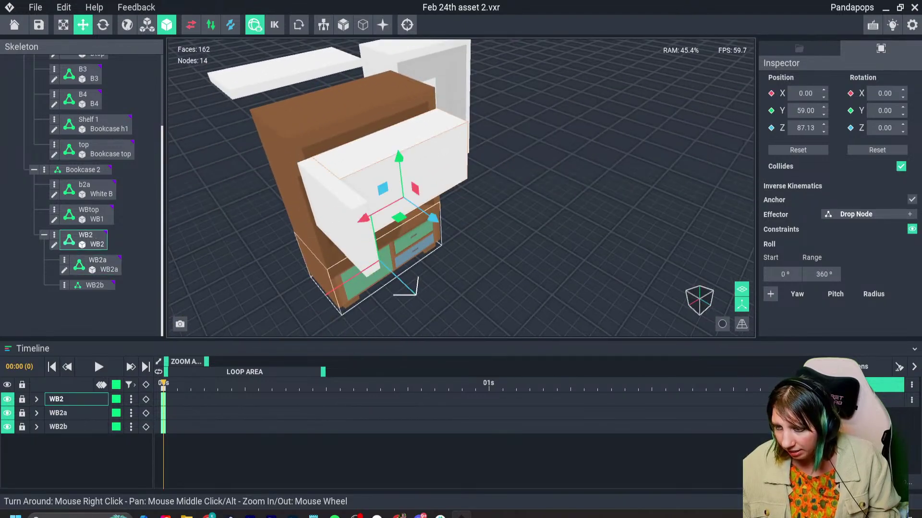
drag(431, 216, 385, 185)
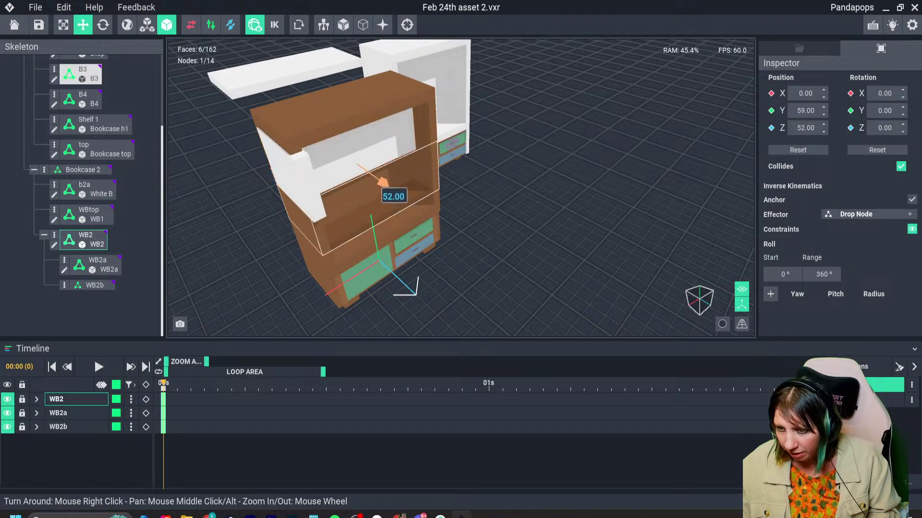
Move the WB2 node with its side panel back to about Z 48.69 and raise it to Y 60 inside the brown bookcase.
right_drag(372, 185, 408, 168)
drag(424, 150, 427, 150)
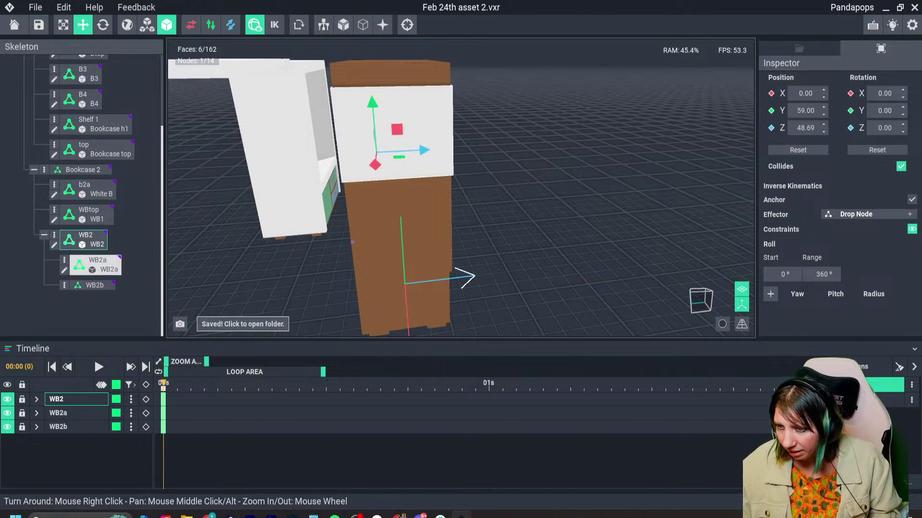
right_drag(431, 160, 436, 162)
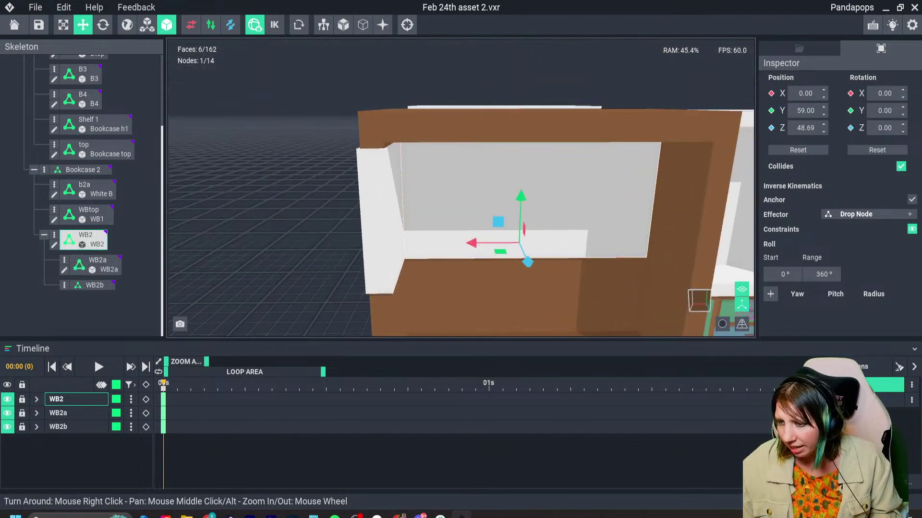
drag(521, 198, 520, 192)
Examine how the white WB2 block and its side panel fit beneath the brown bookcase's top from the side and front.
right_drag(474, 214, 474, 214)
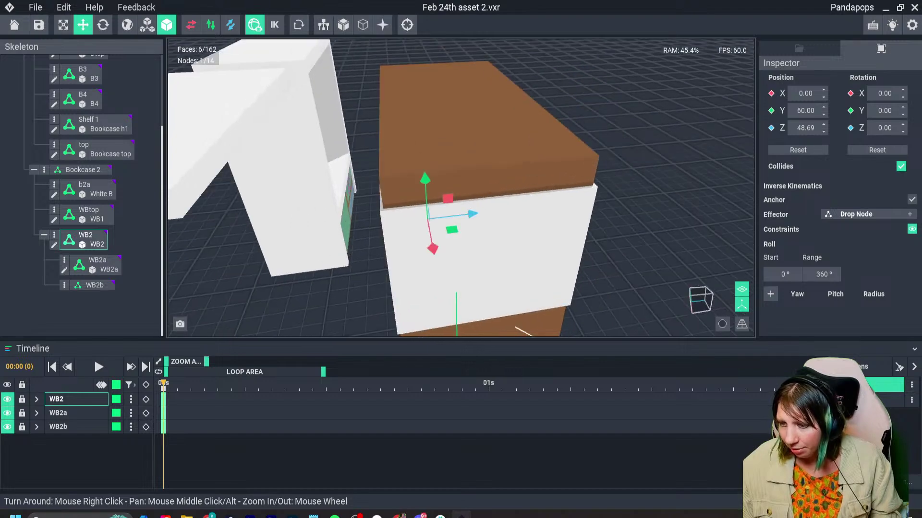
scroll(474, 214, up, 4)
scroll(474, 214, up, 2)
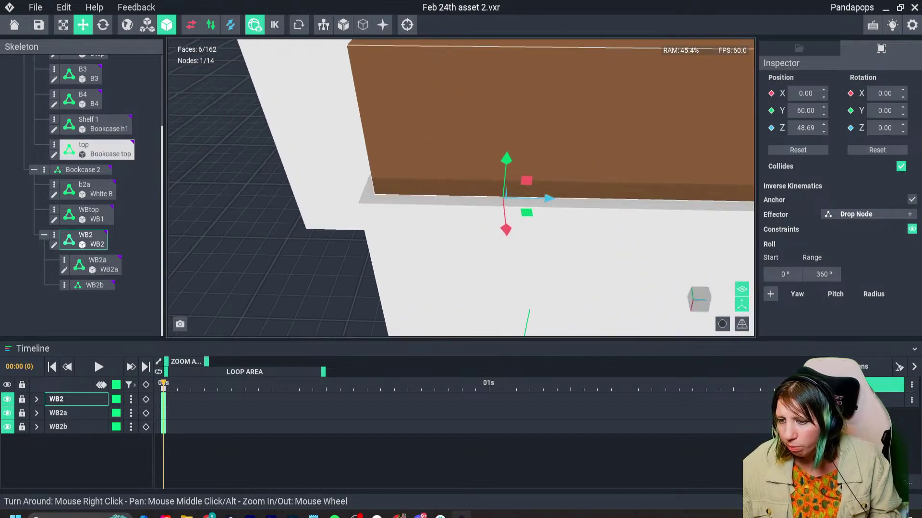
scroll(474, 214, down, 3)
right_drag(474, 214, 390, 225)
scroll(389, 225, down, 3)
scroll(259, 64, down, 5)
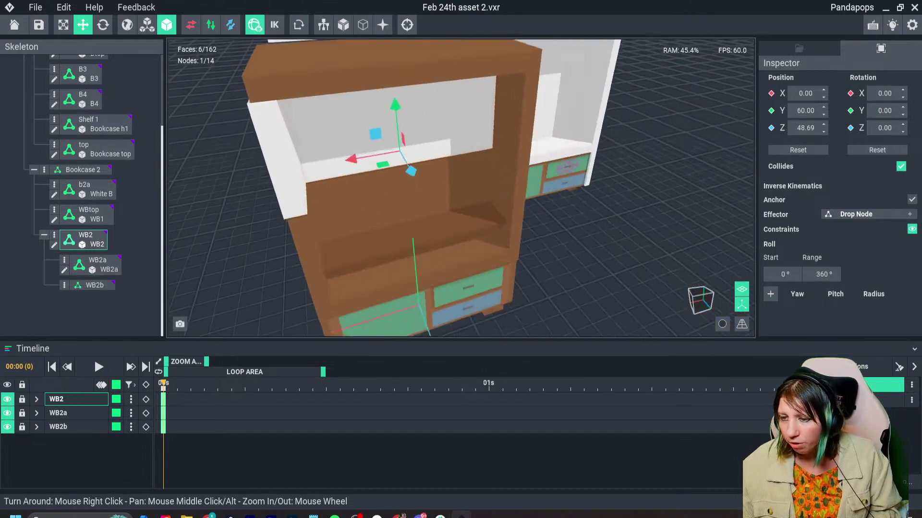
right_drag(259, 65, 259, 64)
mouse_move(258, 64)
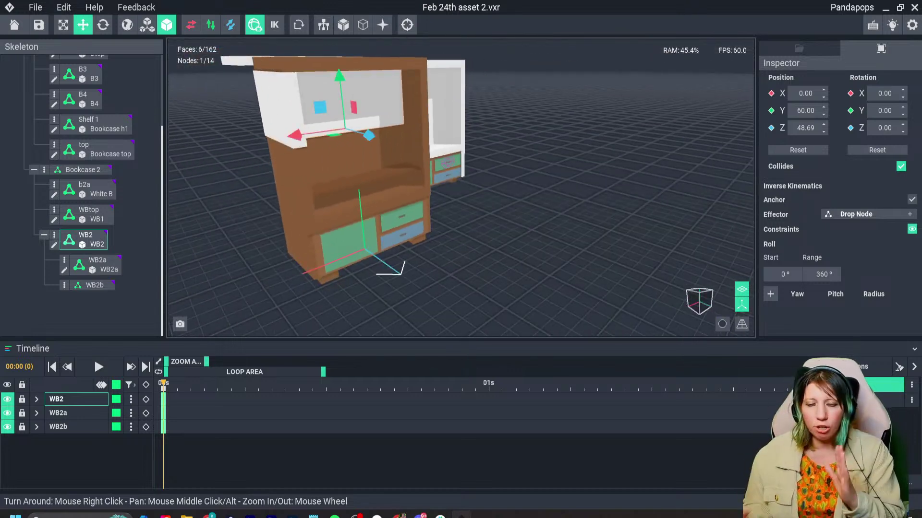
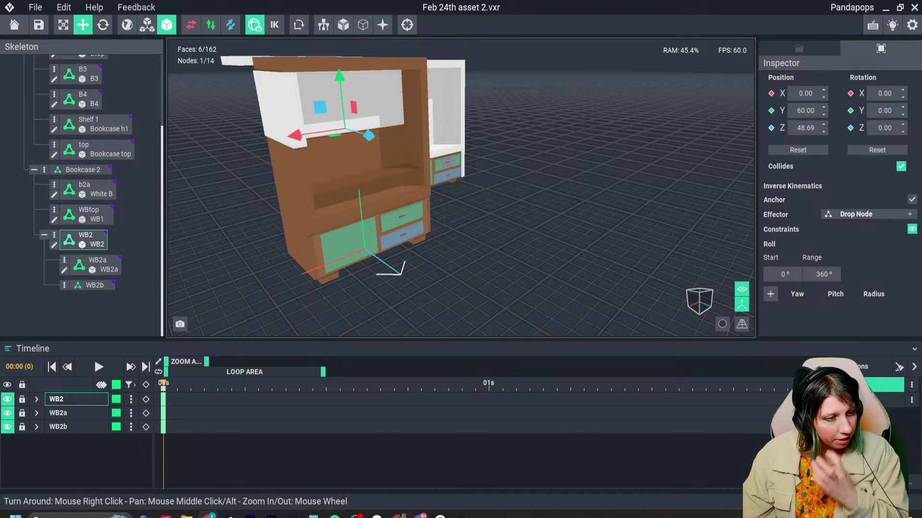
Switch to the browser's The Pickaxe Master profile on X, review the pinned Builder Challenge 3 post and open its linked Medium article.
key(super+shift+Left)
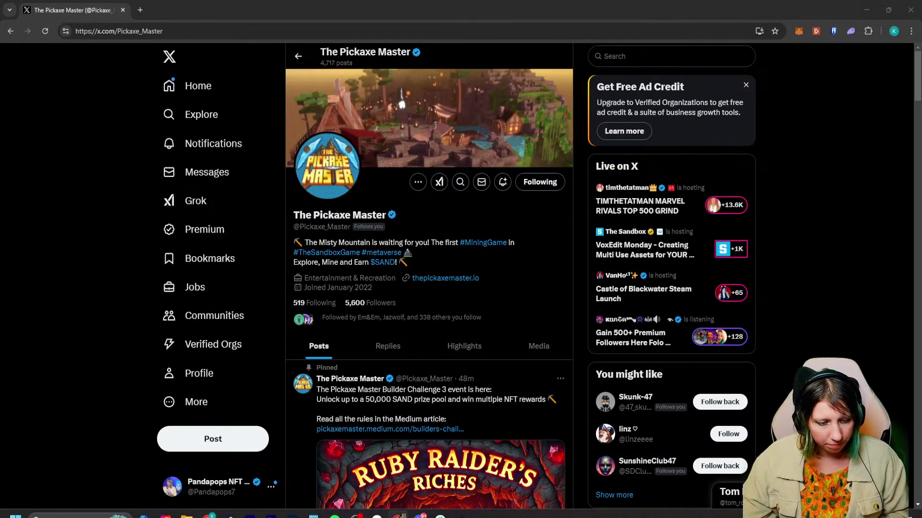
scroll(429, 288, down, 5)
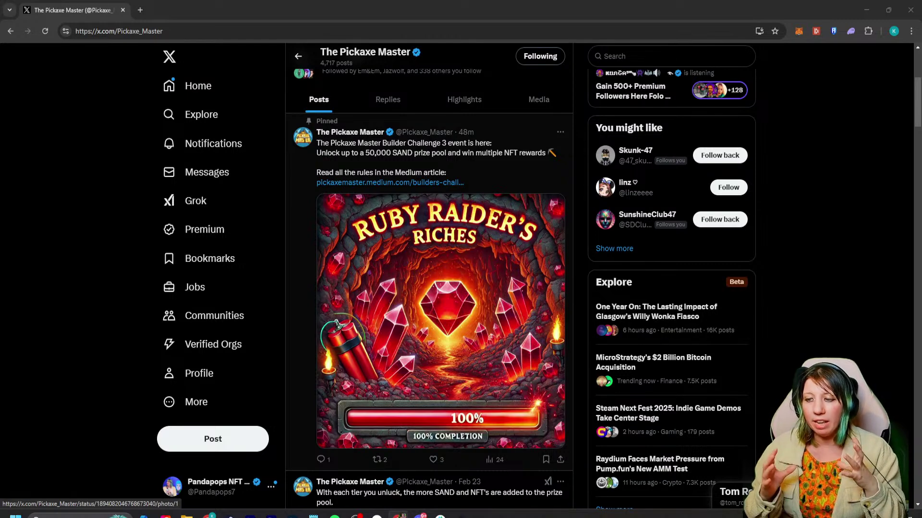
scroll(440, 288, down, 4)
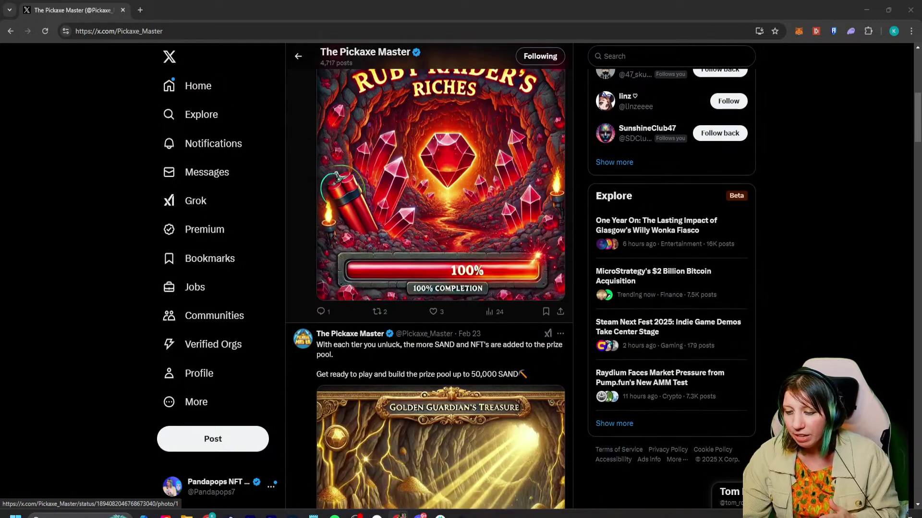
scroll(441, 288, up, 3)
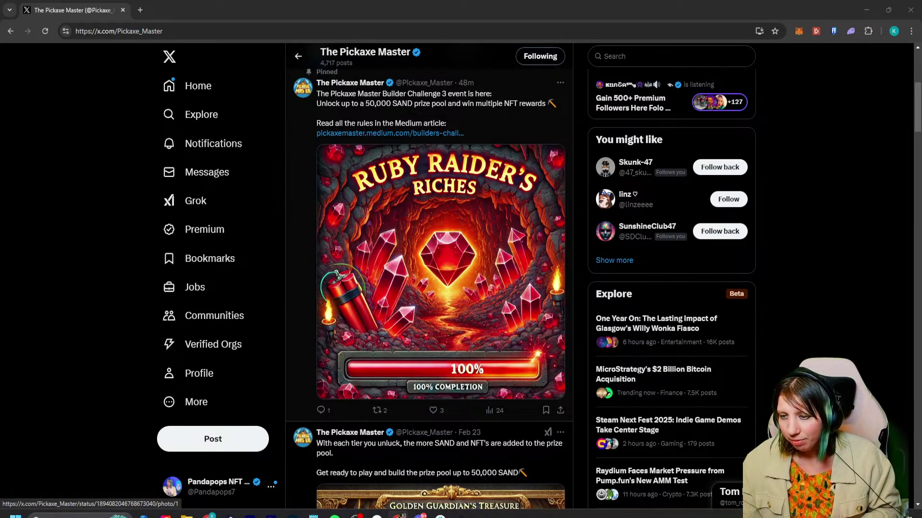
click(390, 132)
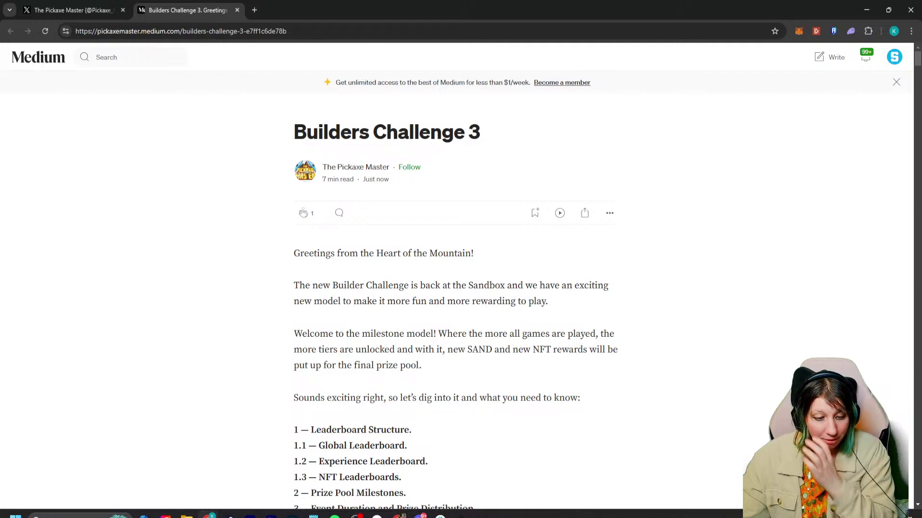
Read the Builders Challenge 3 introduction, focusing on the milestone model sentence about all games played and the list of sections.
scroll(456, 279, down, 3)
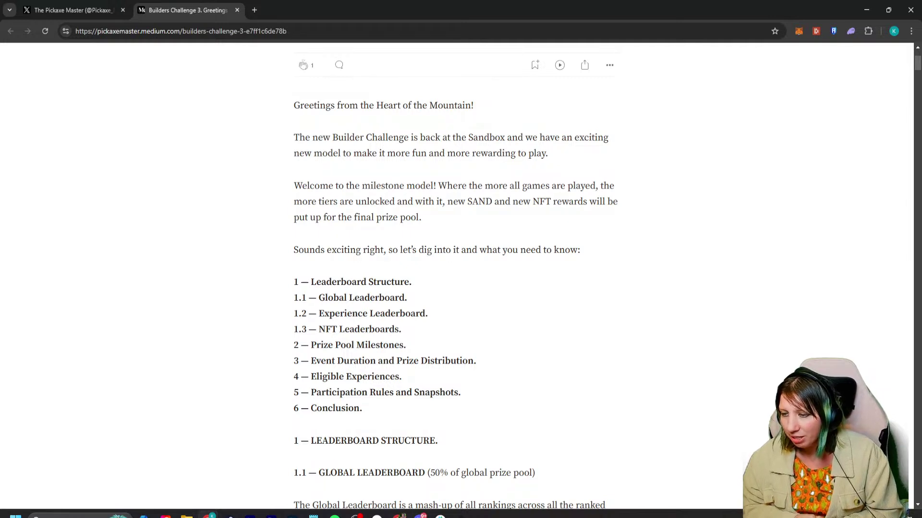
right_click(444, 189)
drag(438, 186, 557, 186)
click(440, 186)
click(558, 186)
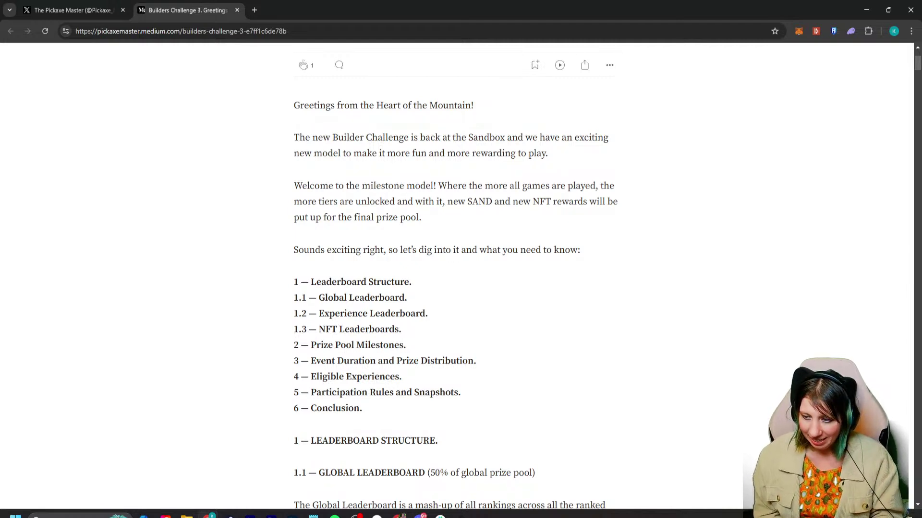
mouse_move(509, 186)
mouse_down()
mouse_move(528, 186)
mouse_move(520, 187)
mouse_up()
click(493, 186)
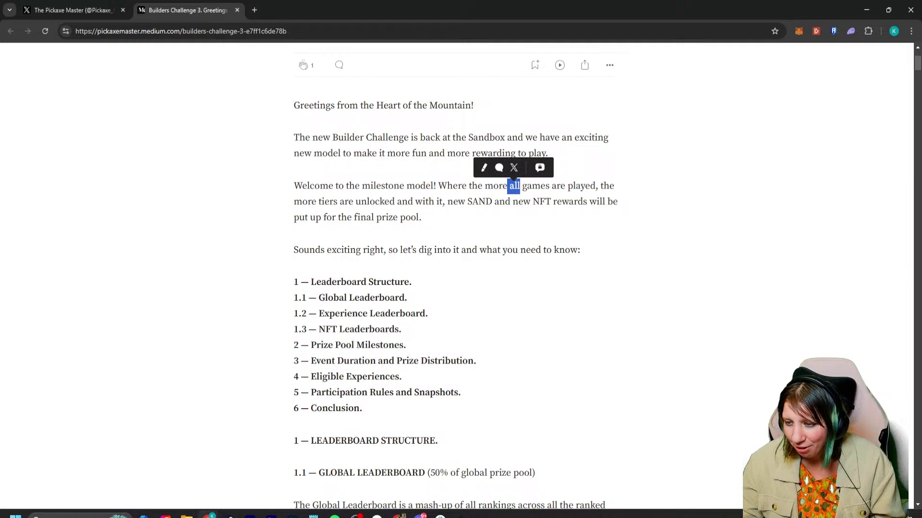
click(514, 186)
drag(514, 186, 527, 187)
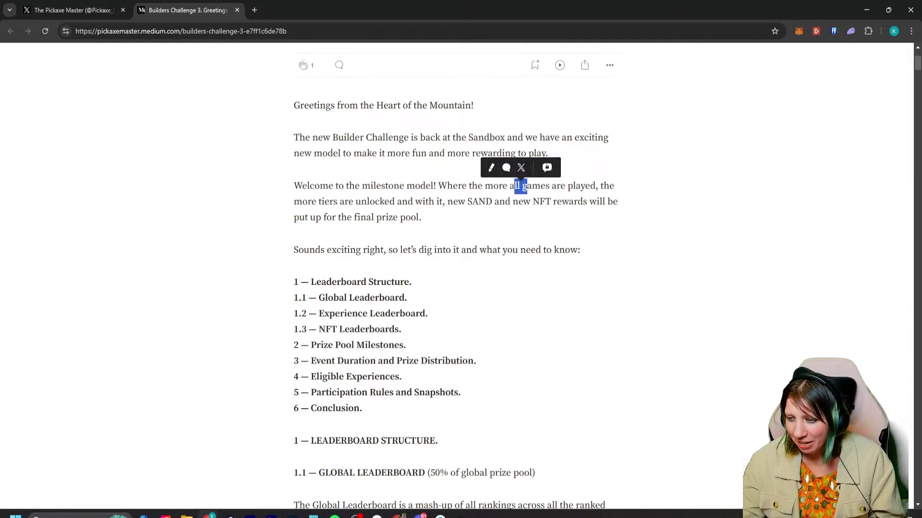
click(521, 186)
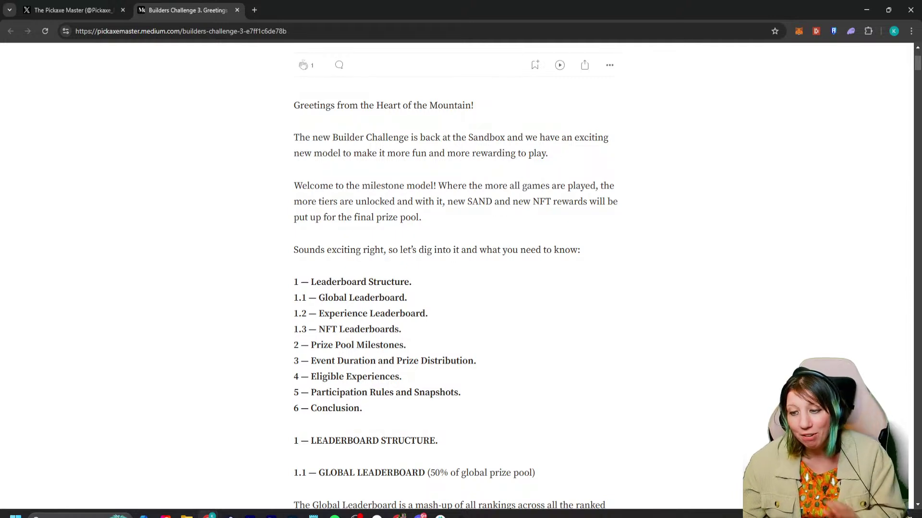
scroll(456, 278, down, 1)
scroll(456, 278, up, 1)
scroll(456, 279, down, 1)
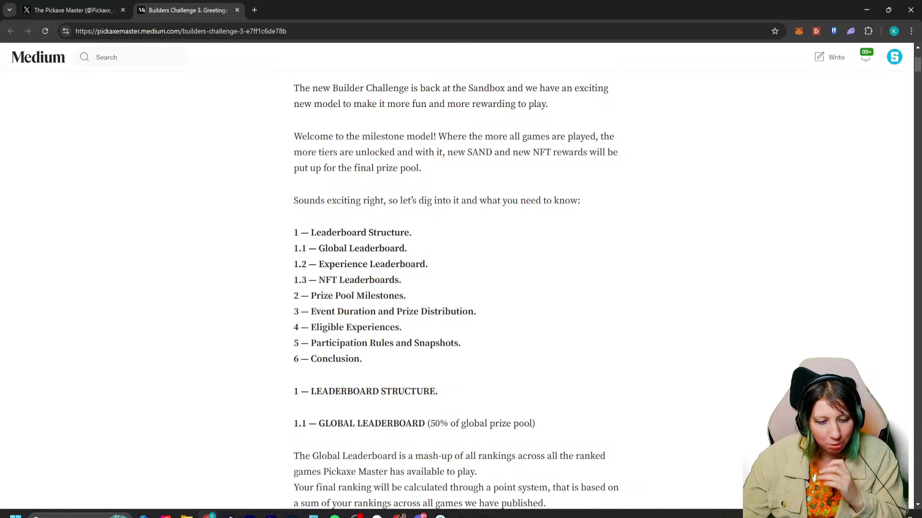
scroll(456, 288, up, 1)
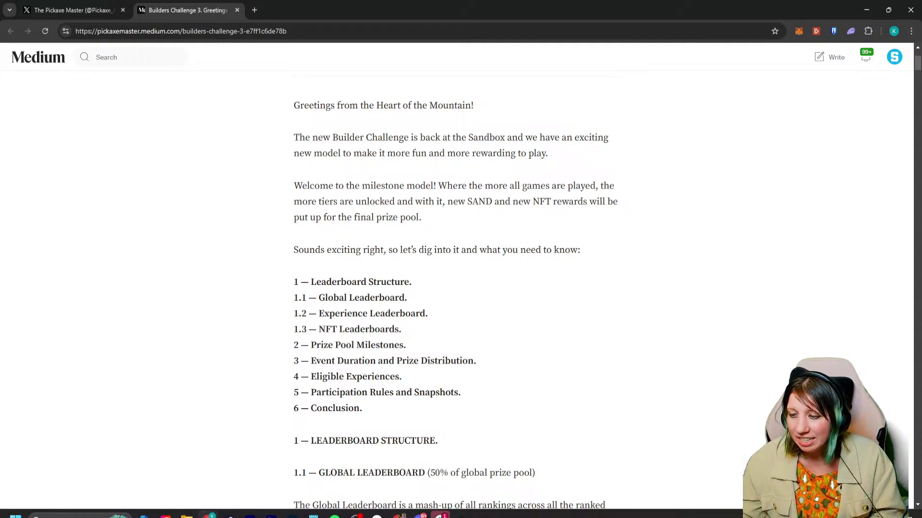
Read on to section 1.1 Global Leaderboard and check its share of the global prize pool.
scroll(456, 276, down, 3)
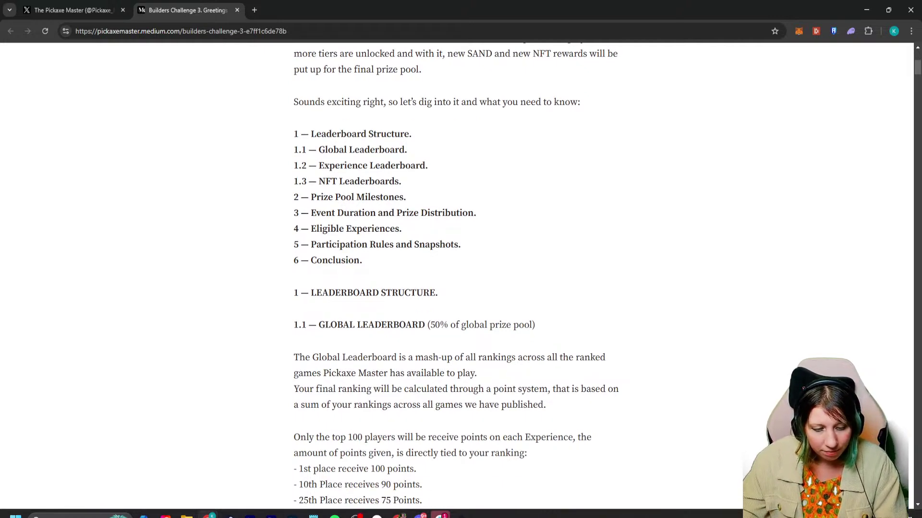
scroll(456, 276, up, 1)
scroll(456, 276, down, 2)
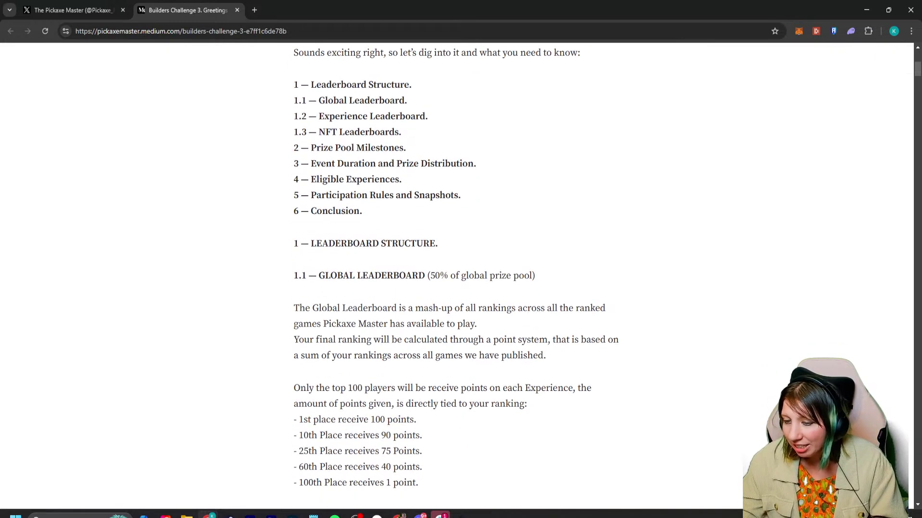
scroll(456, 276, down, 1)
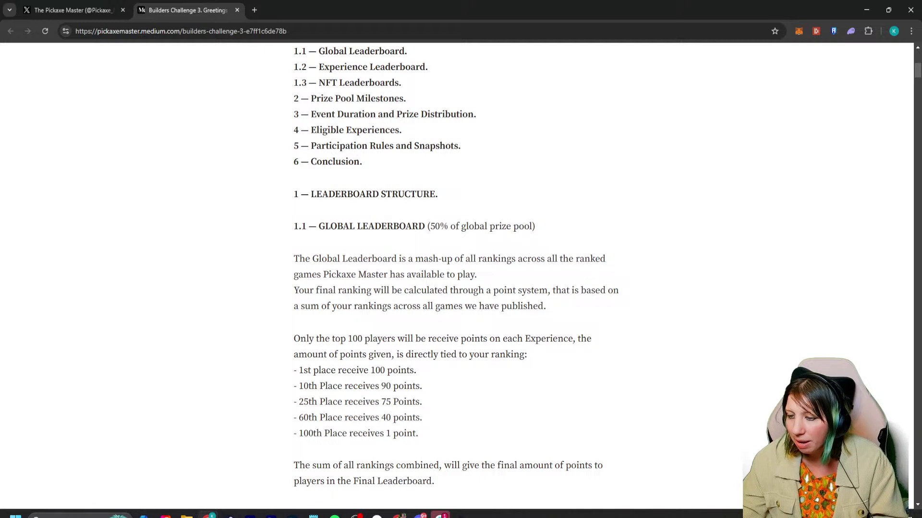
drag(435, 226, 524, 226)
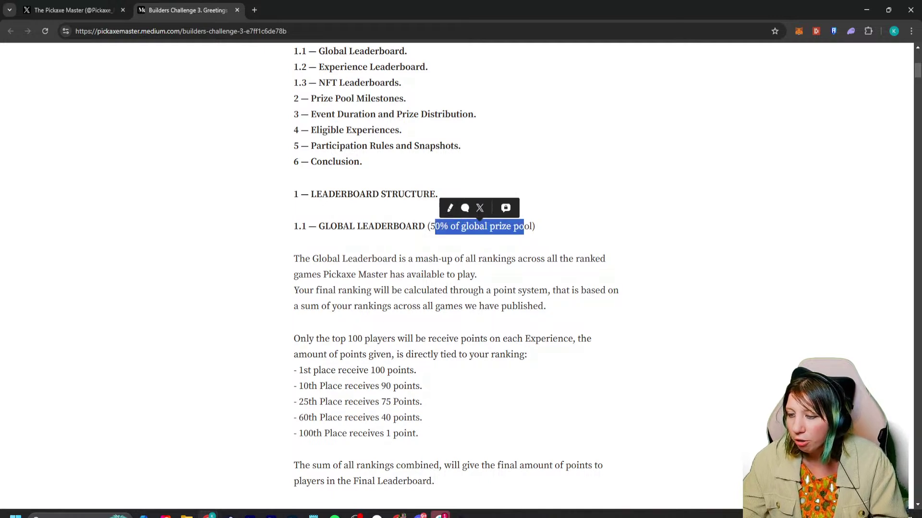
click(486, 225)
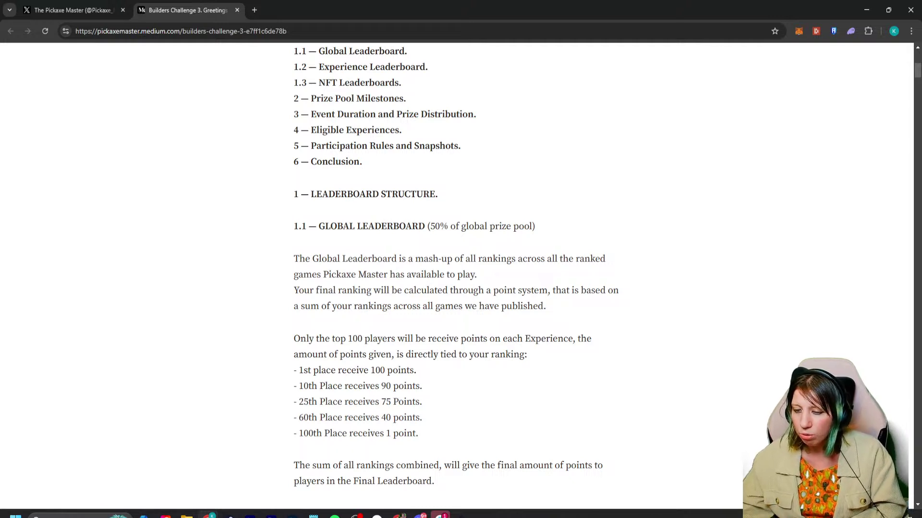
Examine the list of points awarded per ranking, from 1st to 100th place, in the Global Leaderboard section.
scroll(456, 274, down, 3)
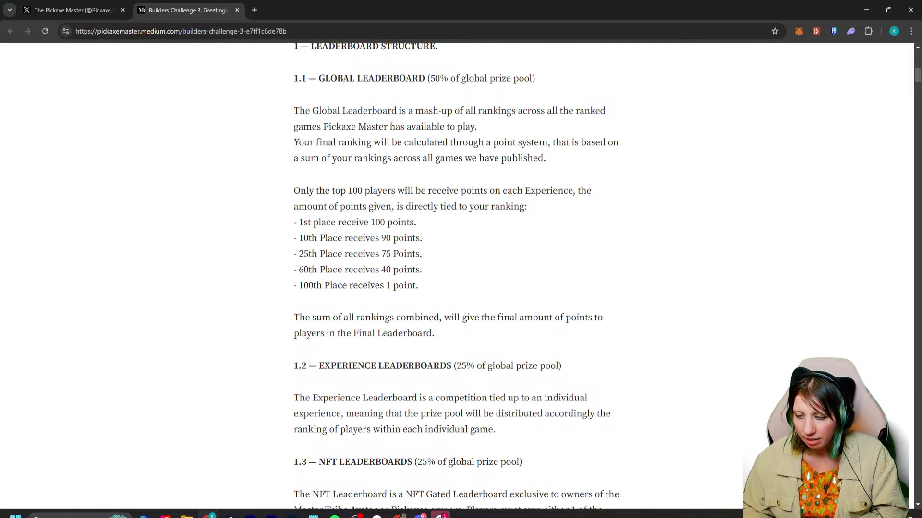
scroll(457, 276, down, 2)
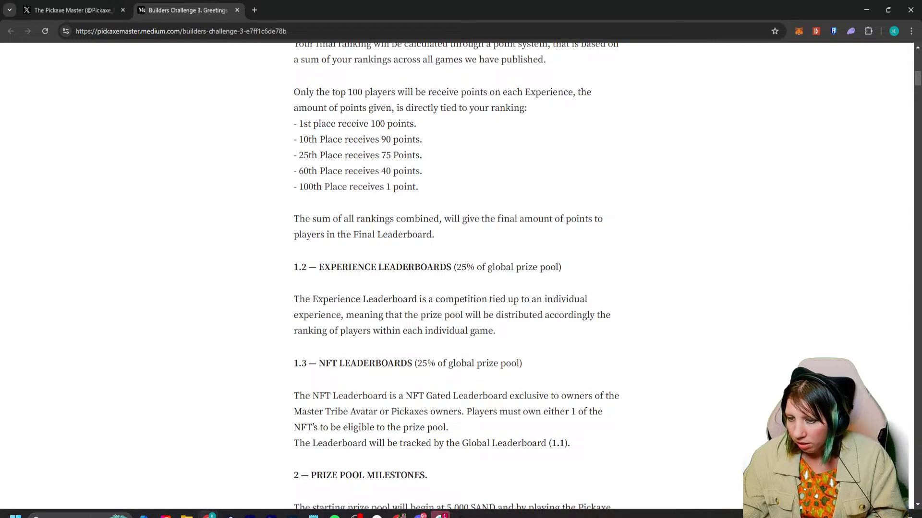
scroll(456, 276, up, 1)
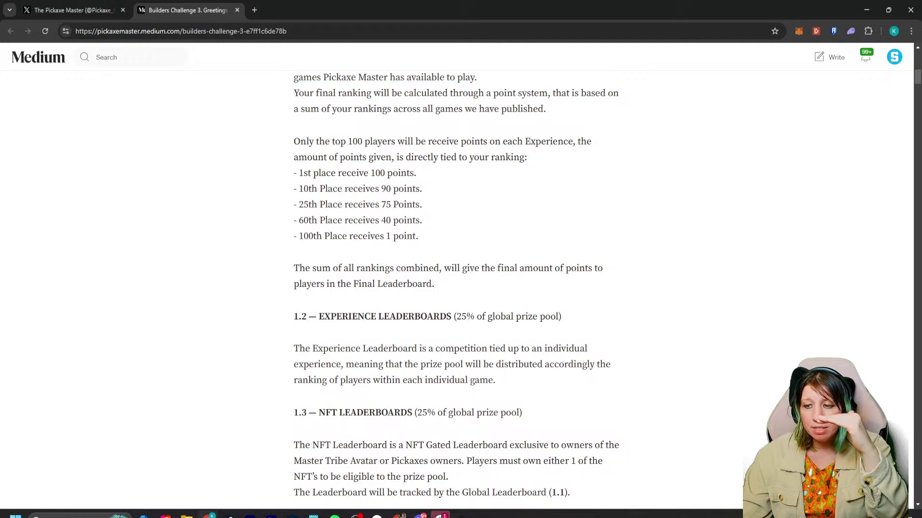
drag(369, 173, 398, 172)
click(299, 189)
drag(299, 188, 303, 189)
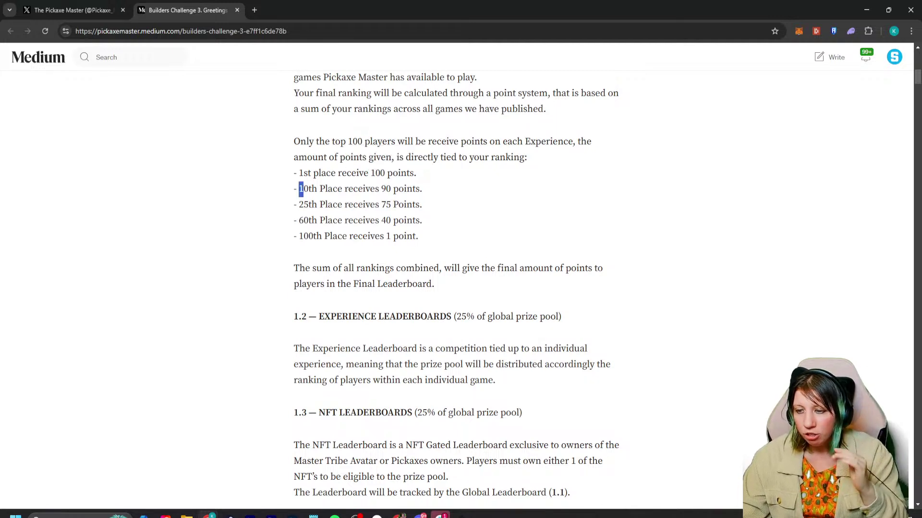
click(303, 188)
click(298, 189)
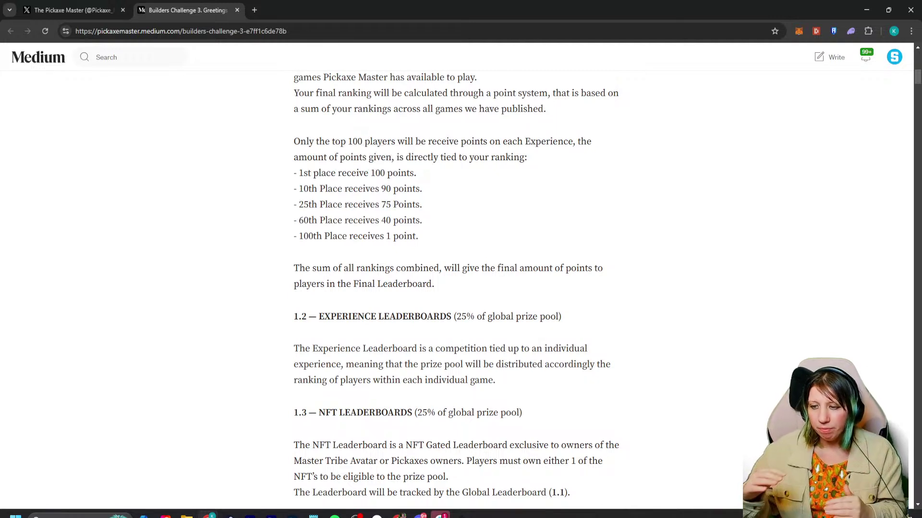
drag(298, 188, 422, 189)
click(422, 189)
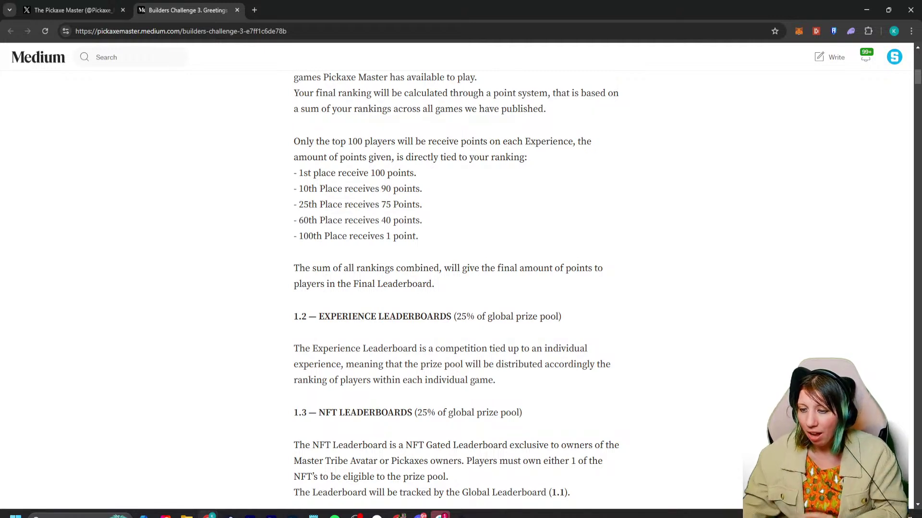
drag(298, 188, 415, 236)
click(416, 235)
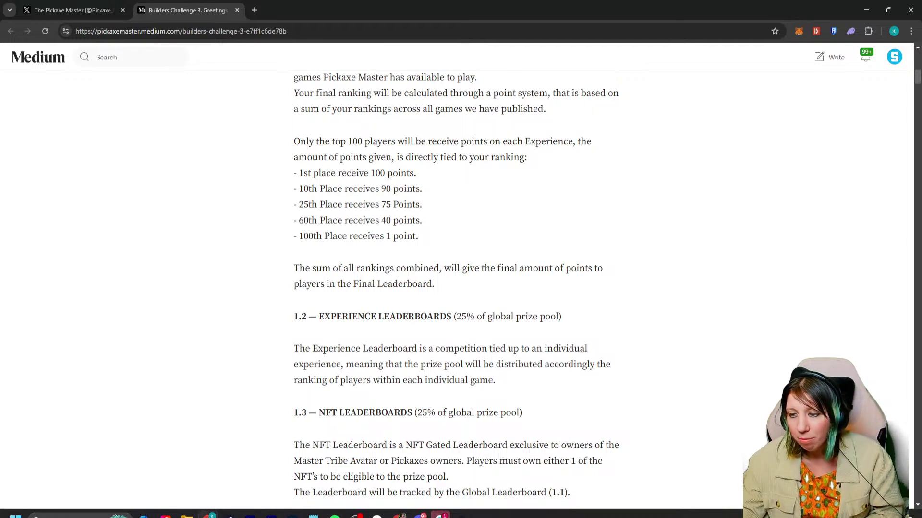
drag(419, 236, 293, 173)
click(294, 173)
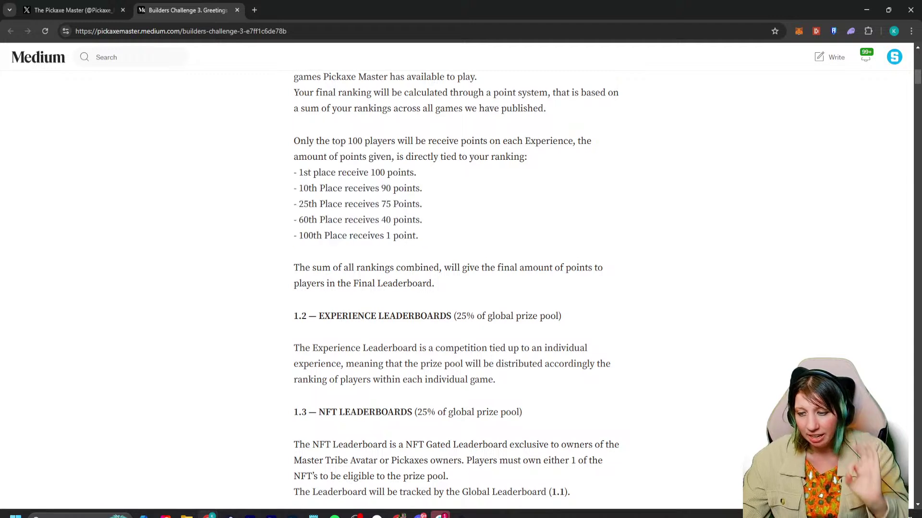
Read the Experience Leaderboards and NFT Leaderboards sections and look ahead to the Prize Pool Milestones.
scroll(456, 274, down, 1)
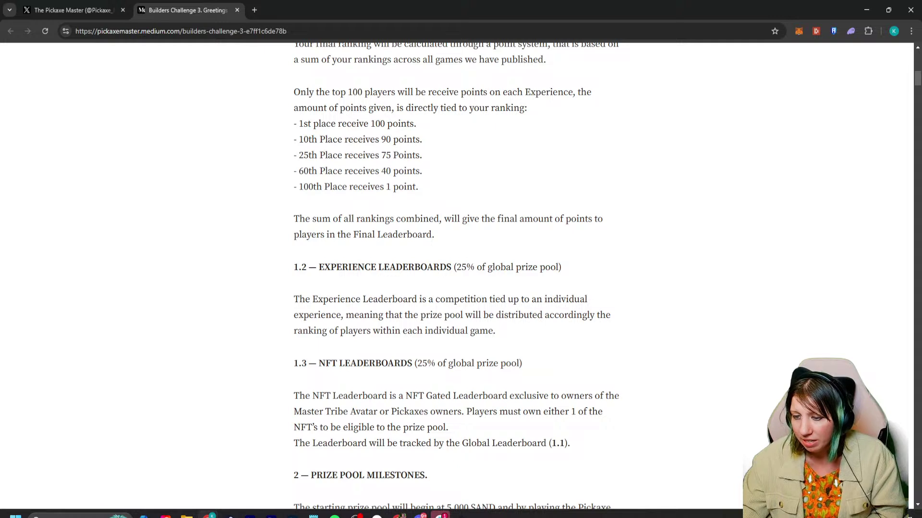
scroll(456, 276, down, 2)
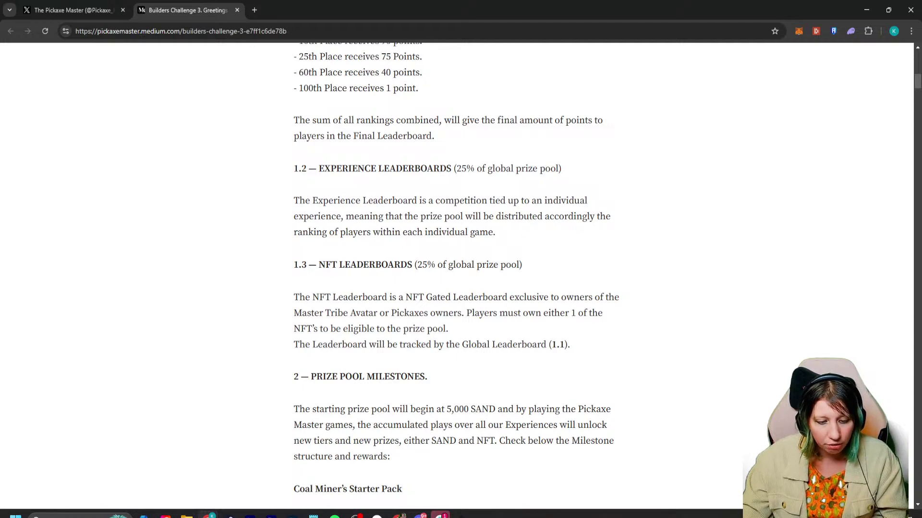
scroll(456, 276, up, 2)
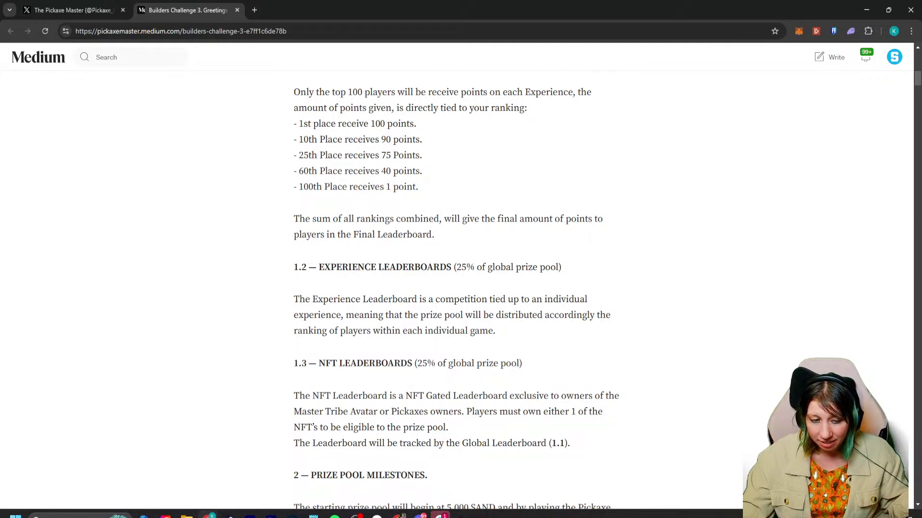
Return to the article's opening, switch to X, and repost and like The Pickaxe Master's pinned Builder Challenge 3 announcement.
scroll(457, 288, up, 12)
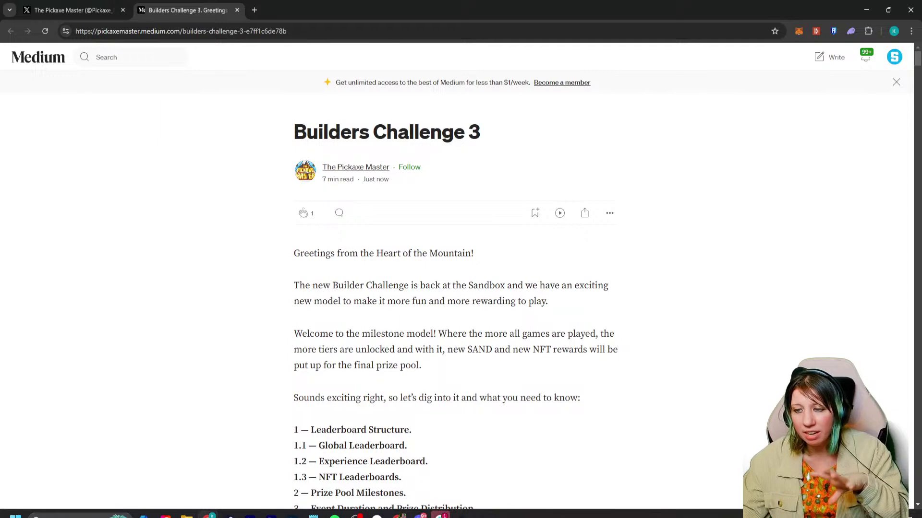
scroll(457, 288, down, 2)
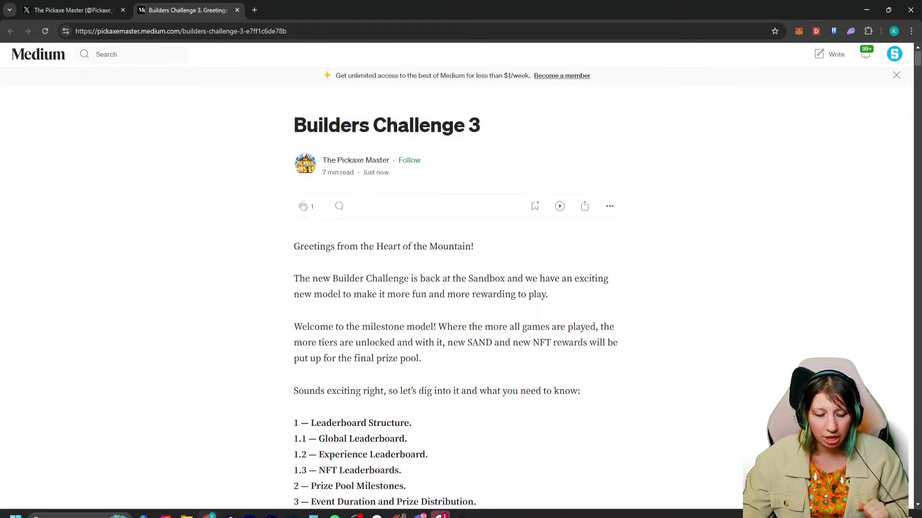
click(72, 10)
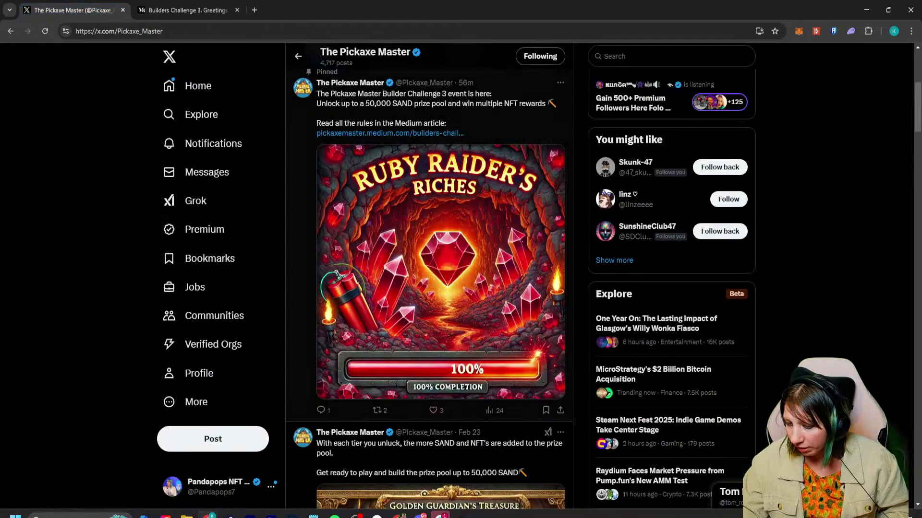
click(378, 410)
click(361, 415)
click(187, 10)
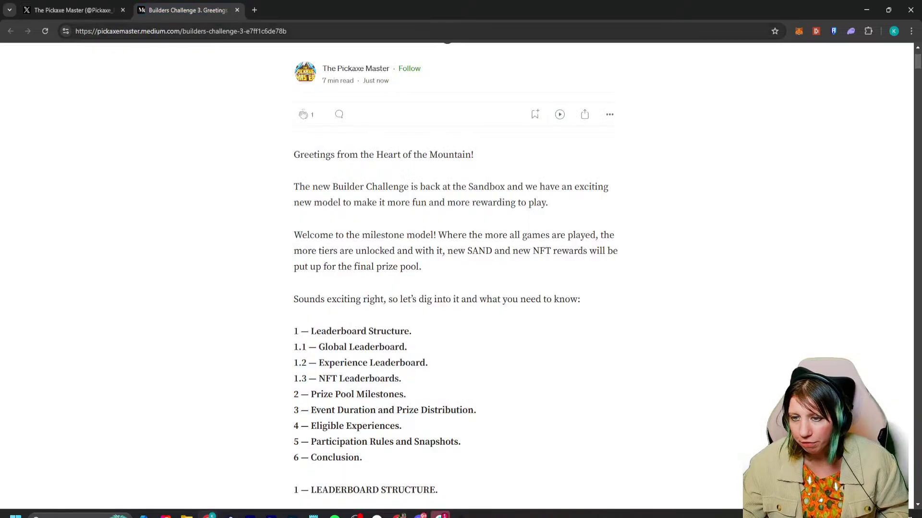
Start a reply to the pinned Builder Challenge 3 post on X and search for a GIF with "miner xcited".
click(72, 9)
click(321, 410)
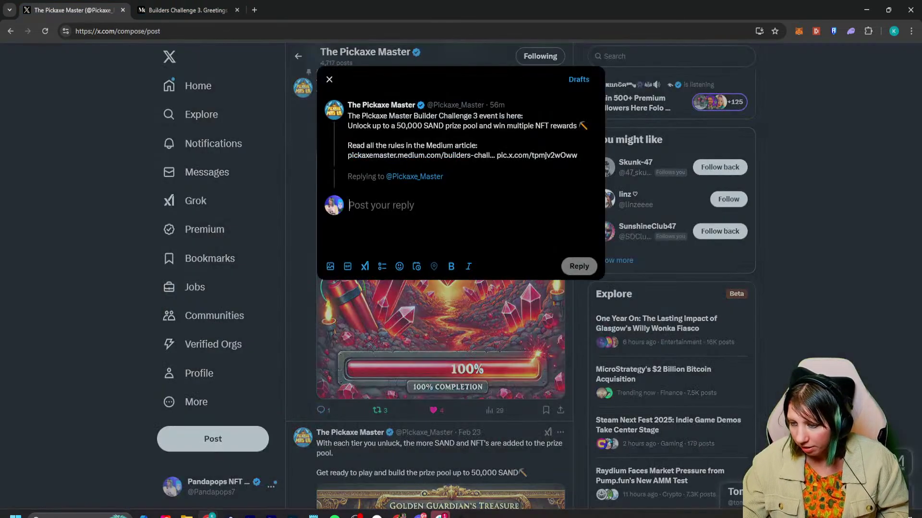
click(347, 267)
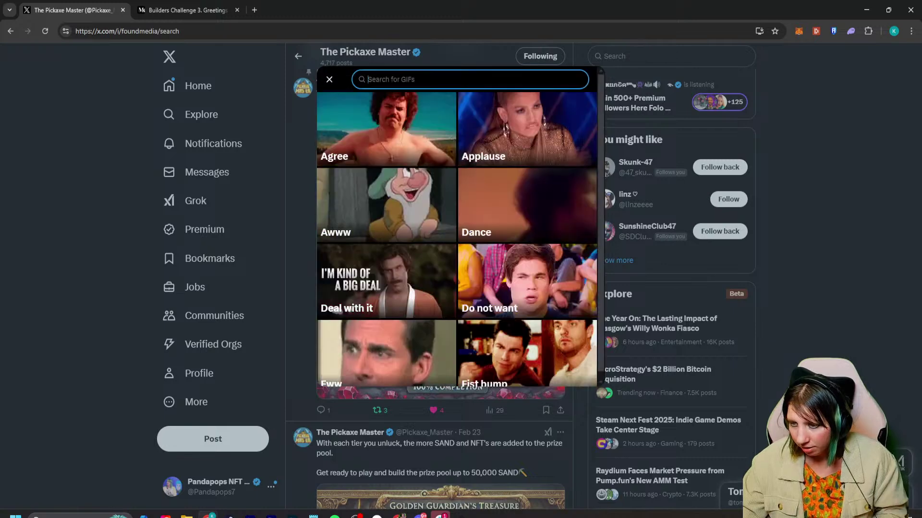
text(miner )
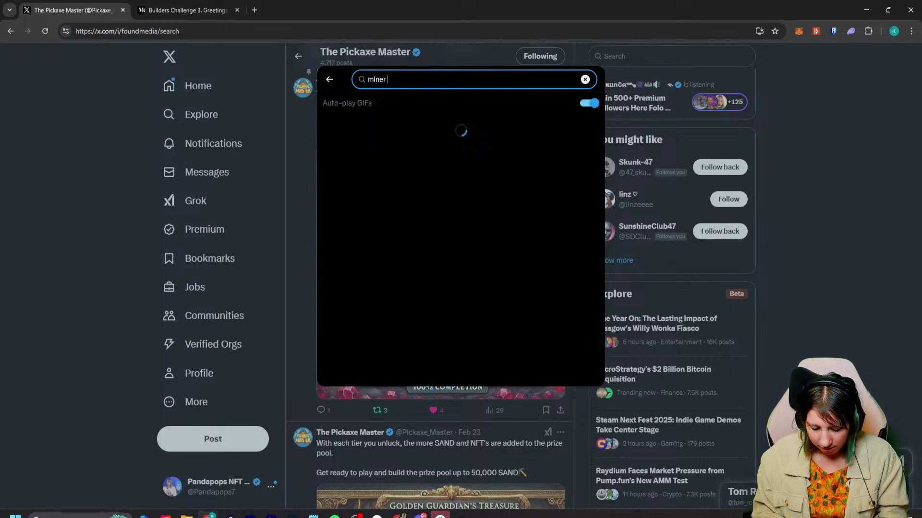
text(xclted)
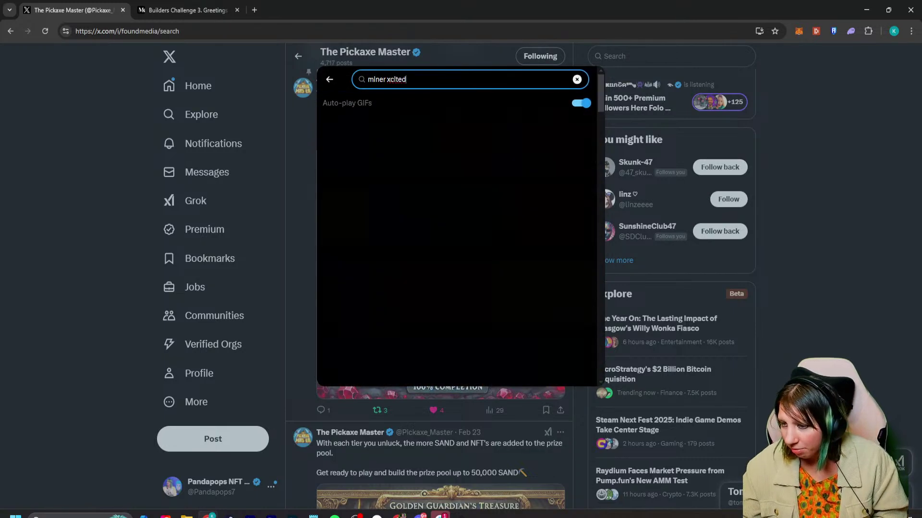
Shorten the GIF search to "miner", choose the GIF of miners in blue helmets, and post it as the reply.
key(BackSpace)
key(BackSpace)
key(BackSpace)
key(BackSpace)
key(BackSpace)
key(BackSpace)
key(BackSpace)
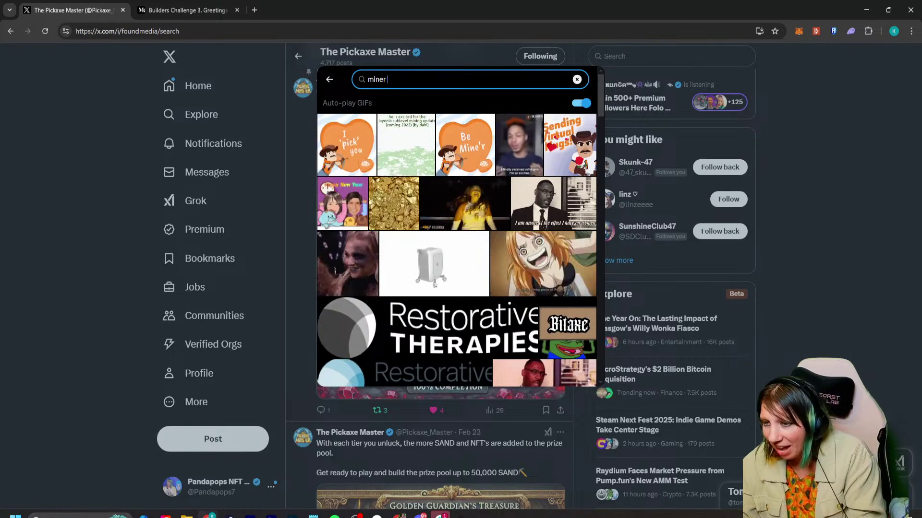
click(467, 306)
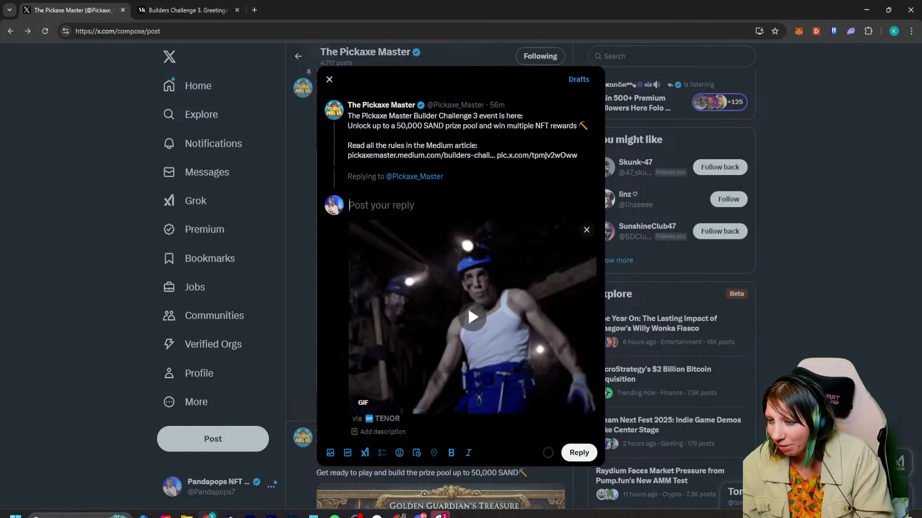
click(578, 452)
Go back to the Medium article and read the Global Leaderboard section, focusing on the rule about the top 100 players.
click(187, 10)
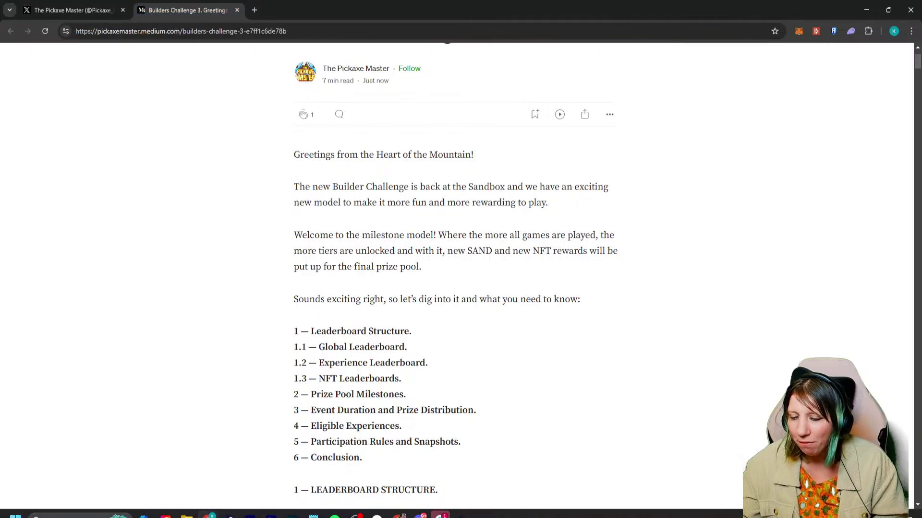
scroll(456, 274, down, 2)
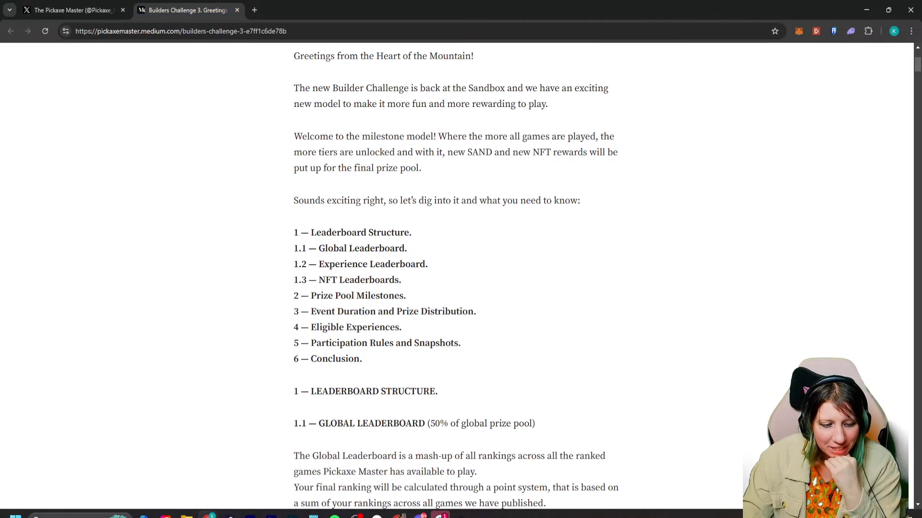
scroll(456, 274, down, 1)
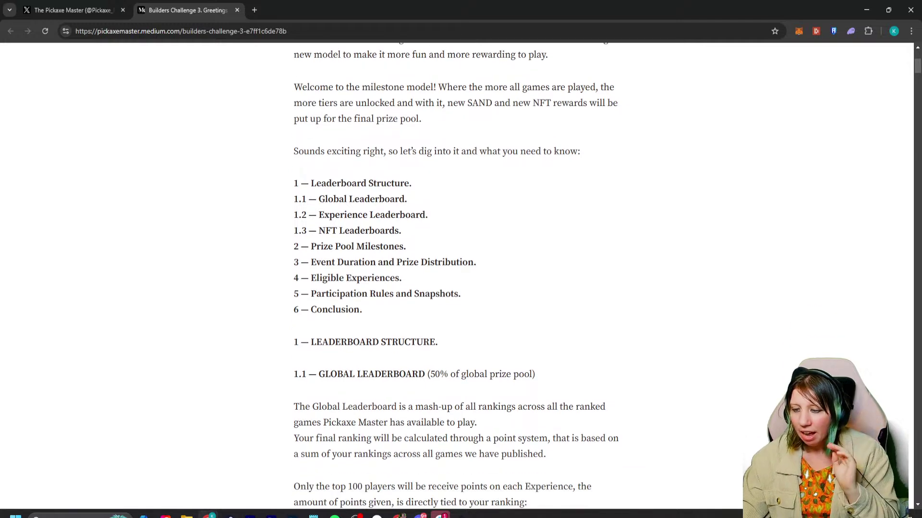
scroll(456, 274, down, 5)
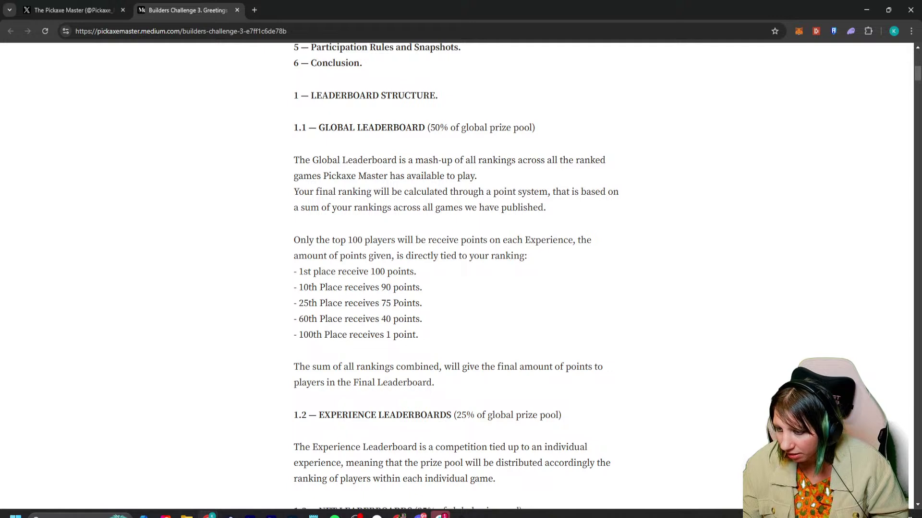
drag(431, 240, 293, 240)
click(488, 256)
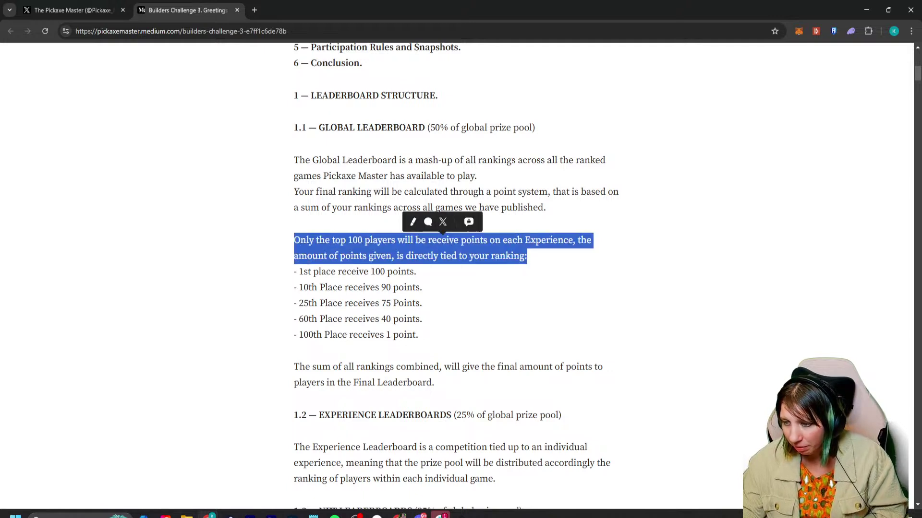
click(294, 240)
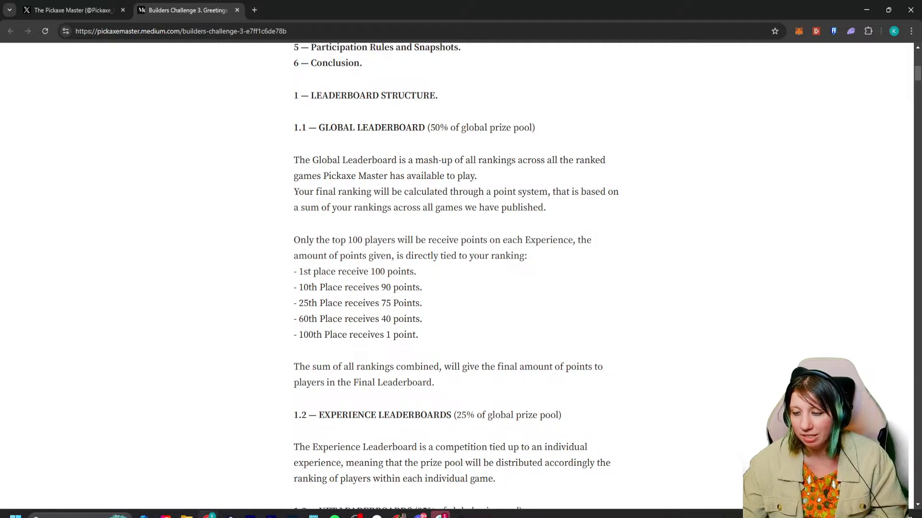
Read the Experience Leaderboards and NFT Leaderboards sections, checking how the NFT Leaderboard is tracked.
scroll(456, 276, down, 2)
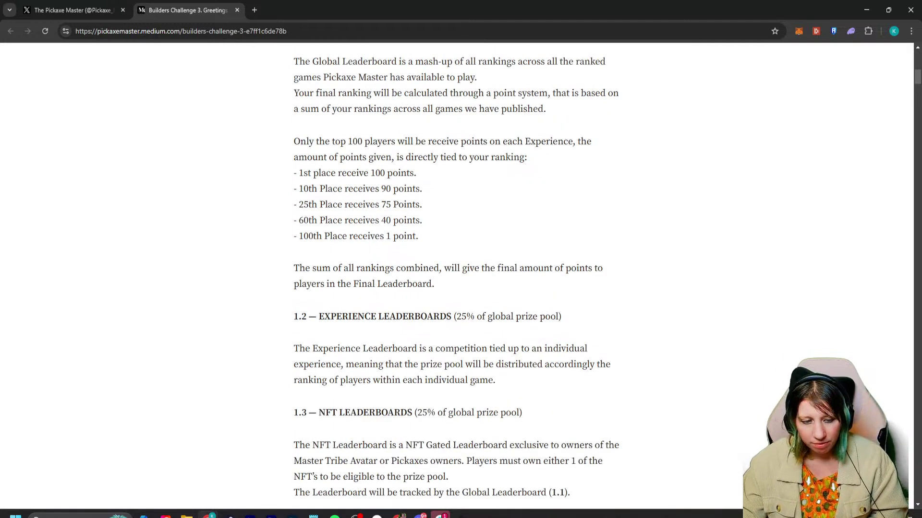
scroll(456, 276, down, 2)
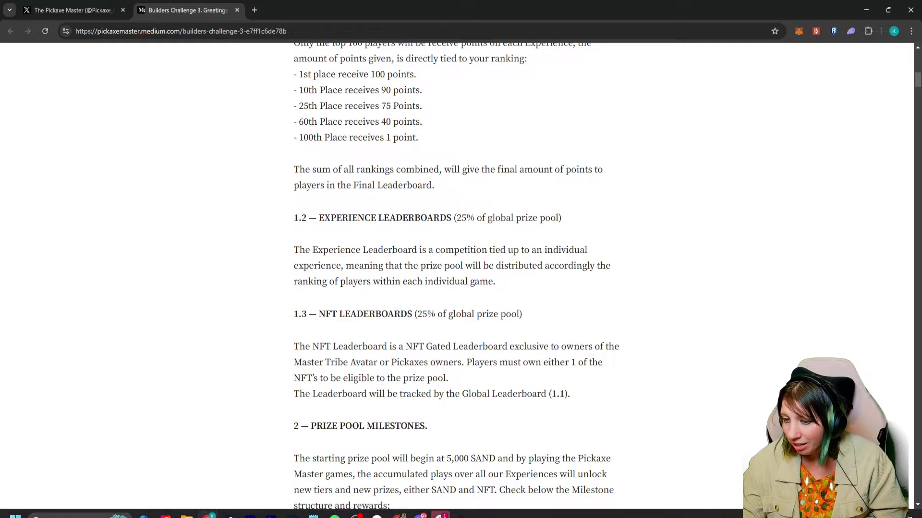
scroll(456, 276, down, 2)
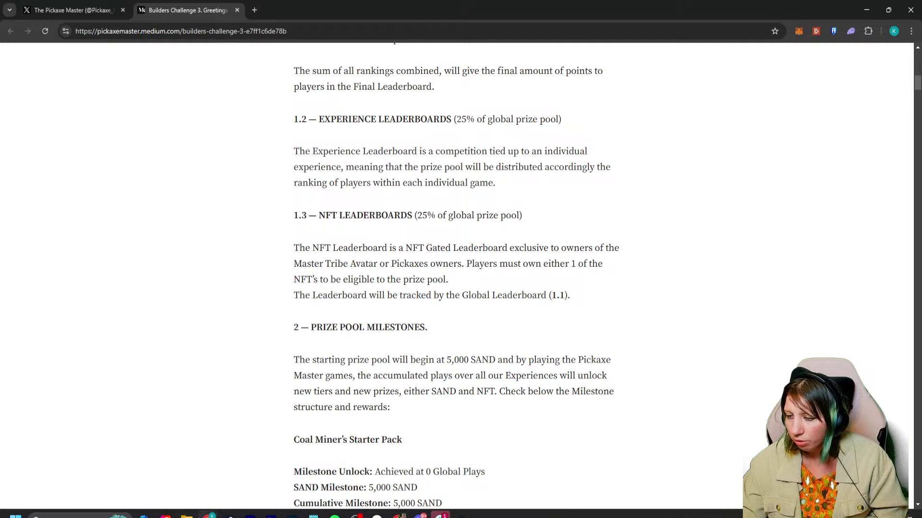
scroll(311, 206, down, 1)
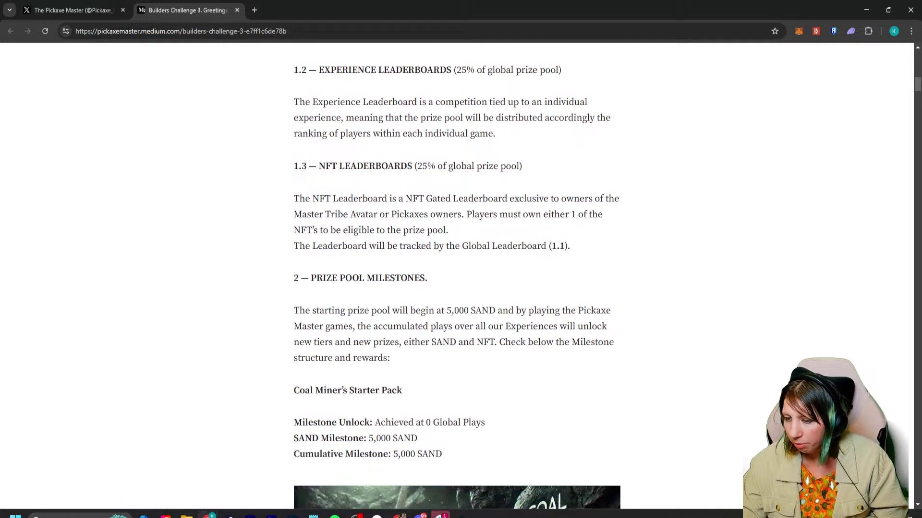
drag(449, 246, 537, 246)
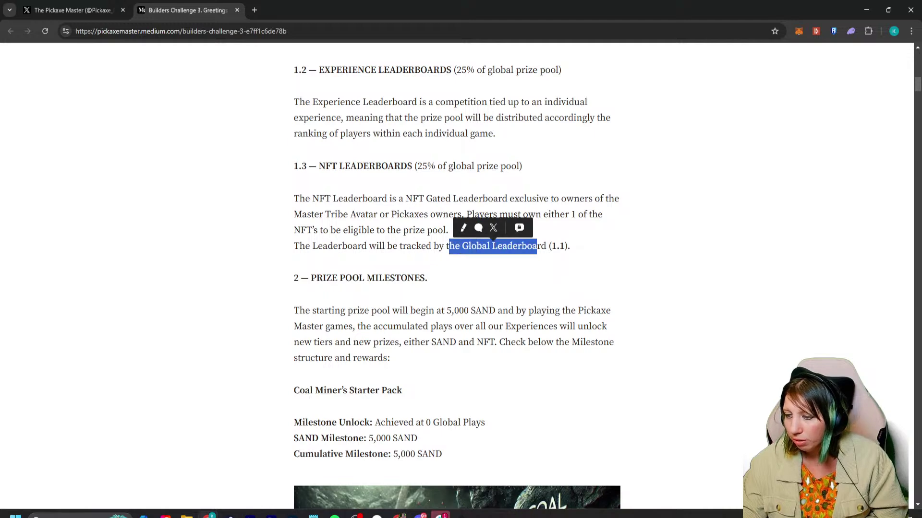
click(537, 246)
scroll(457, 276, down, 2)
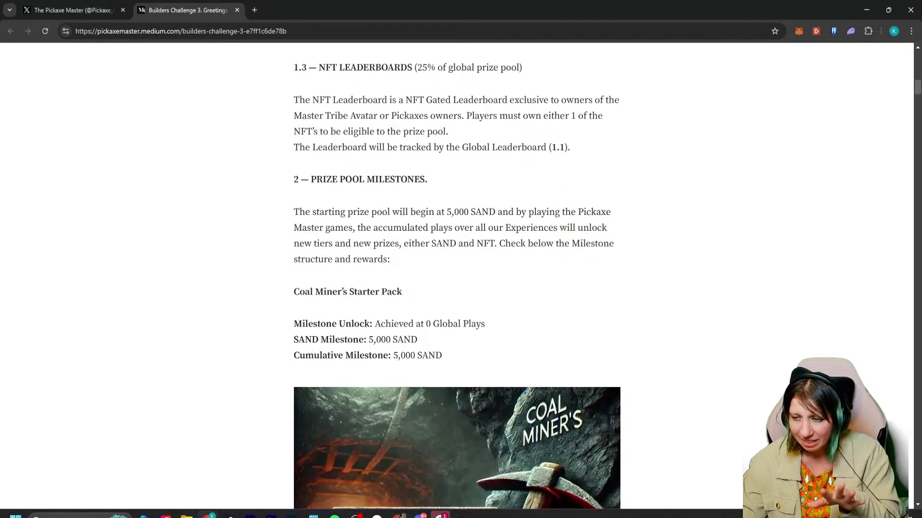
Examine the NFT Leaderboard's ownership requirement, focusing on the Master Tribe Avatar.
scroll(457, 276, up, 1)
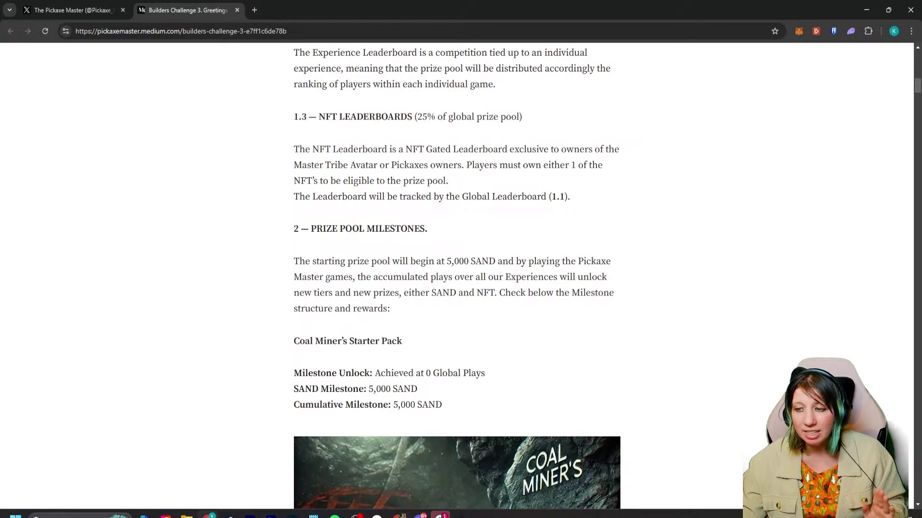
drag(294, 165, 347, 166)
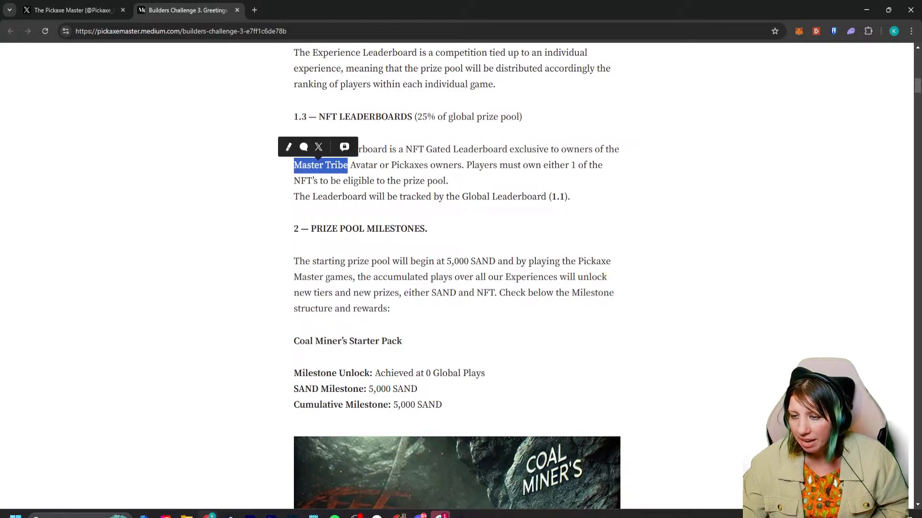
click(347, 165)
drag(311, 165, 349, 165)
click(348, 164)
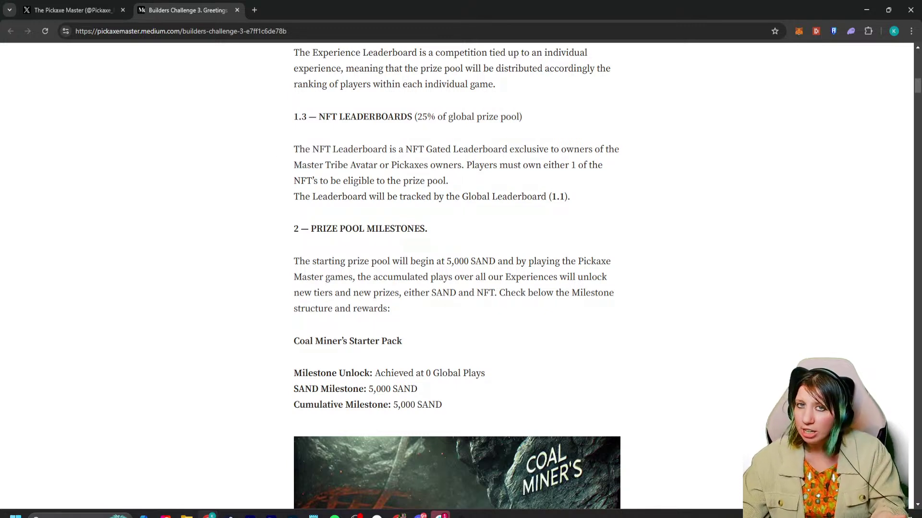
Read the Prize Pool Milestones introduction and the Coal Miner's Starter Pack tier.
scroll(438, 76, down, 1)
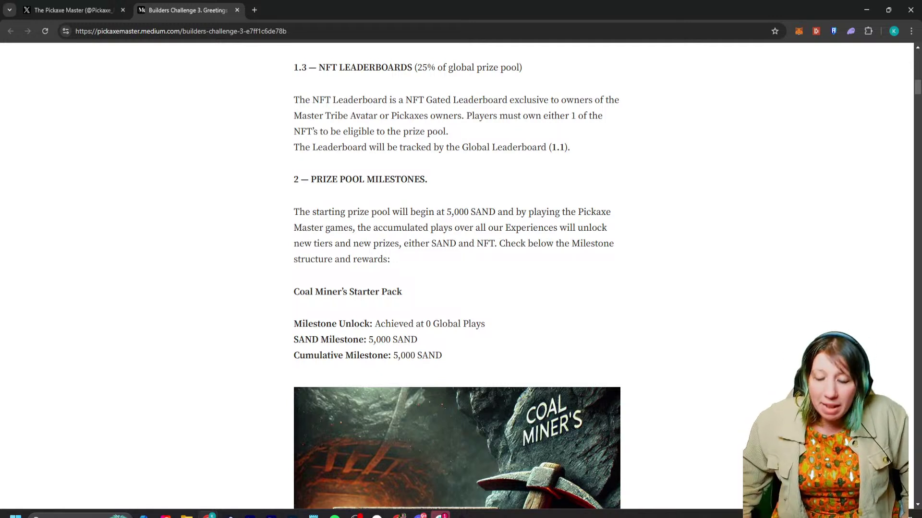
scroll(457, 279, down, 1)
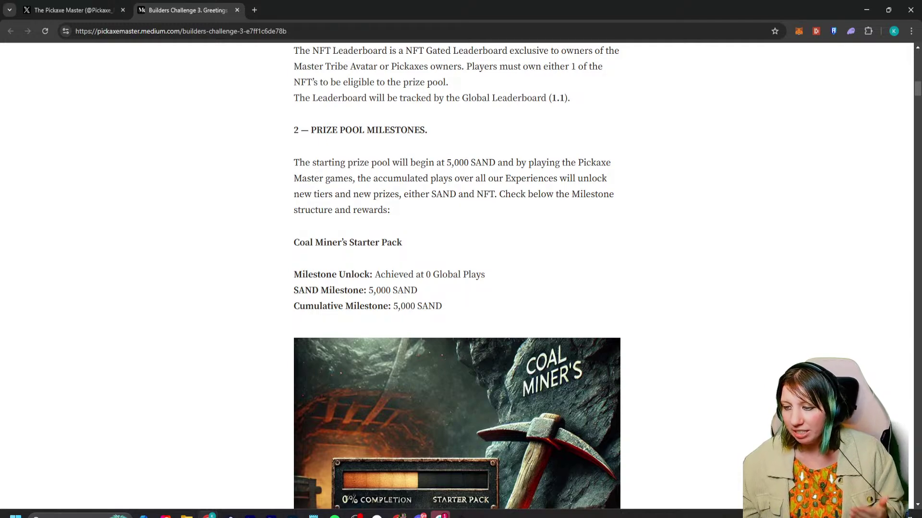
scroll(456, 276, down, 2)
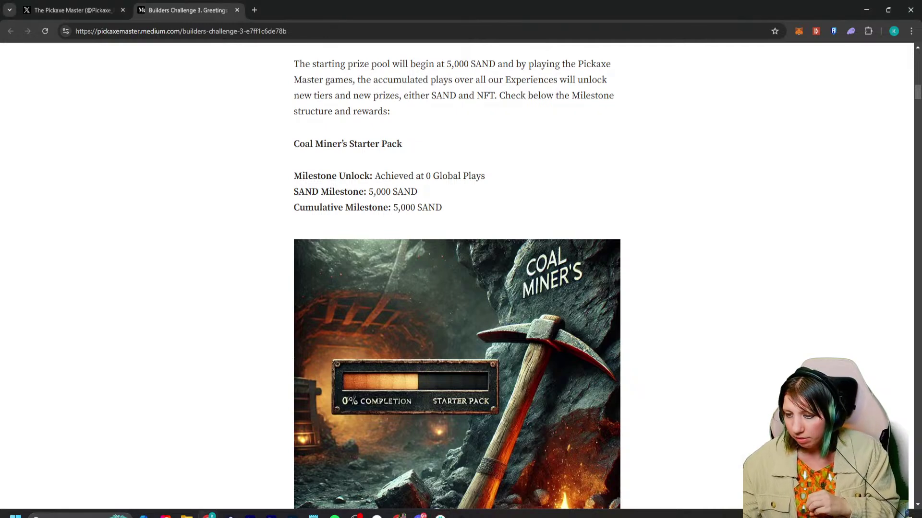
scroll(457, 276, down, 6)
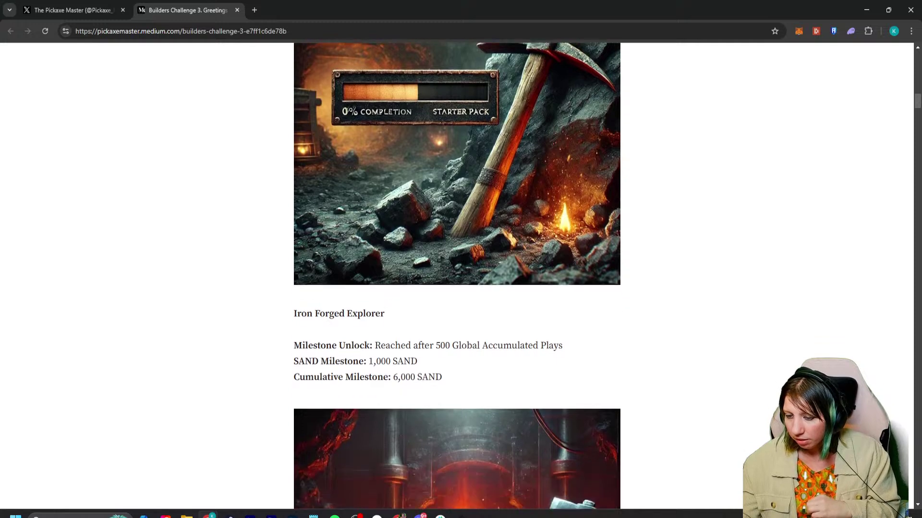
scroll(457, 276, down, 1)
scroll(457, 276, up, 6)
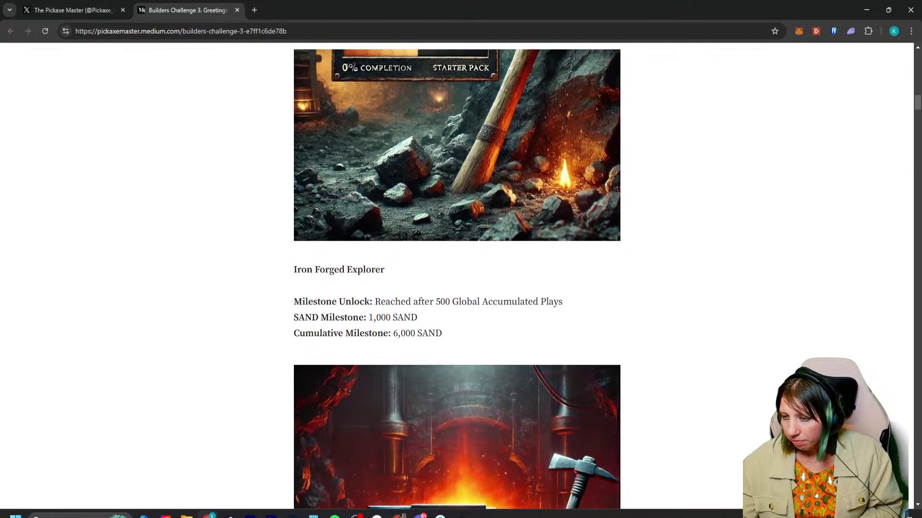
Examine the Iron Forged Explorer tier's accumulated plays requirement, and continue to the Copper Crafter's Kit tier.
scroll(457, 276, down, 2)
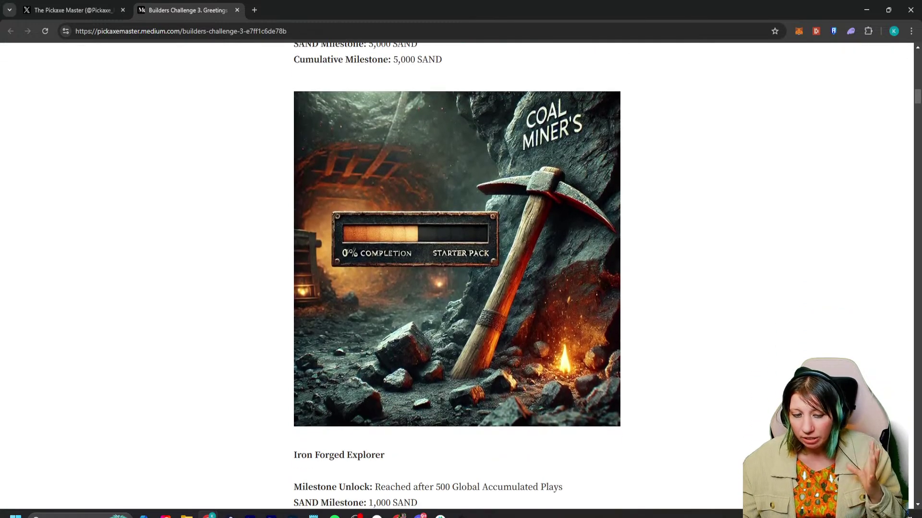
scroll(457, 276, down, 2)
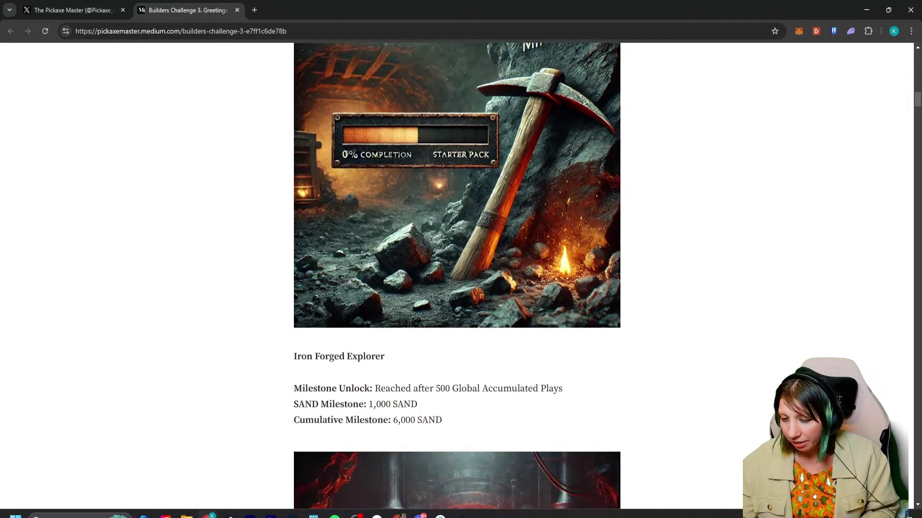
scroll(456, 276, up, 3)
scroll(457, 276, down, 4)
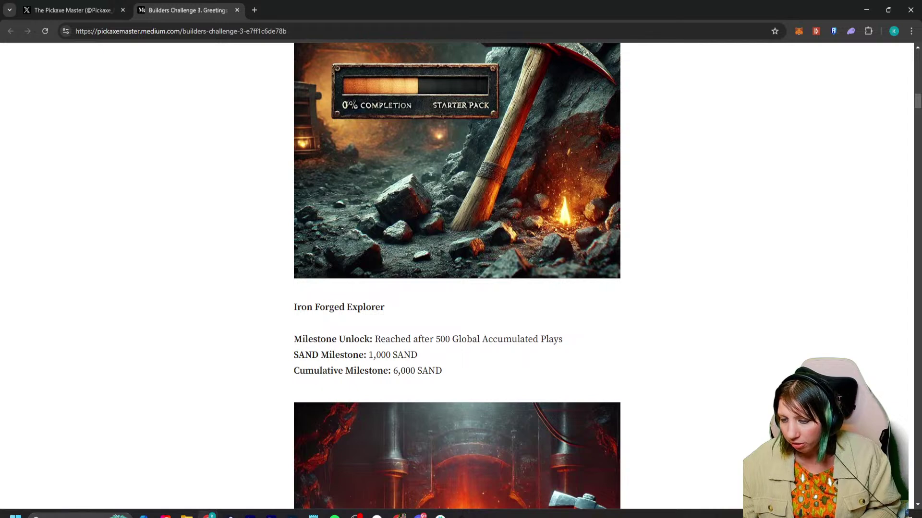
drag(435, 340, 562, 340)
click(562, 340)
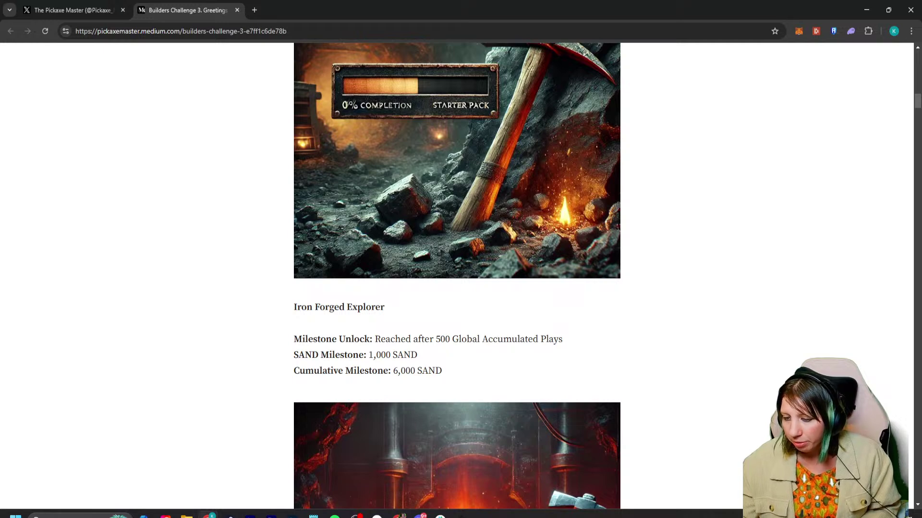
scroll(457, 276, down, 10)
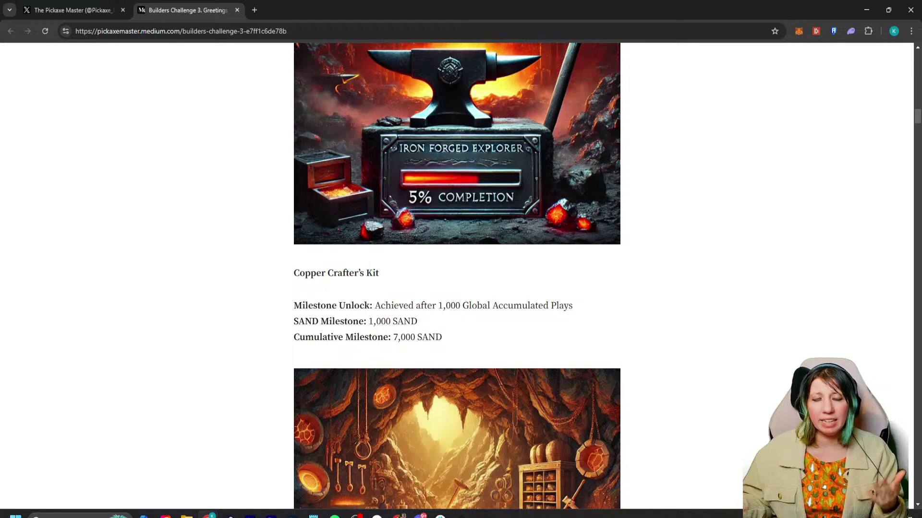
Read the Copper Crafter's Kit tier's unlock requirement and SAND rewards, comparing them with the neighbouring tiers.
scroll(457, 276, down, 3)
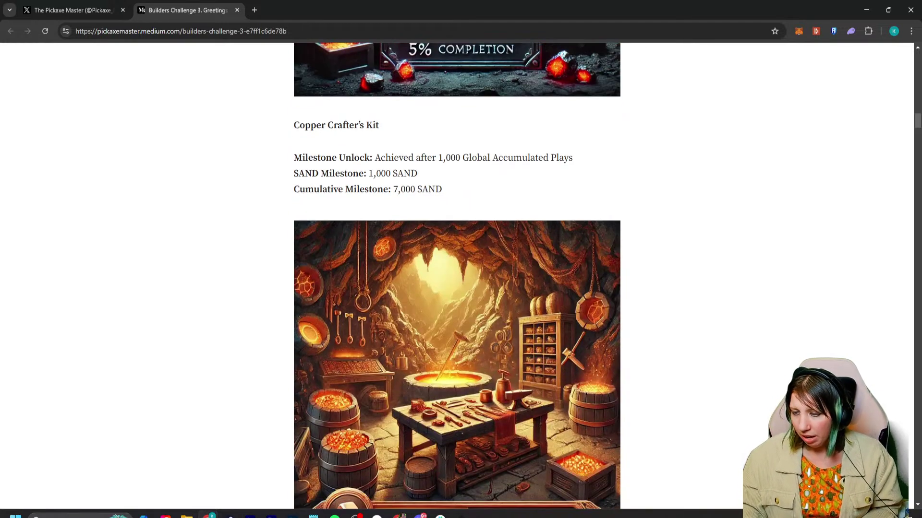
scroll(456, 276, down, 4)
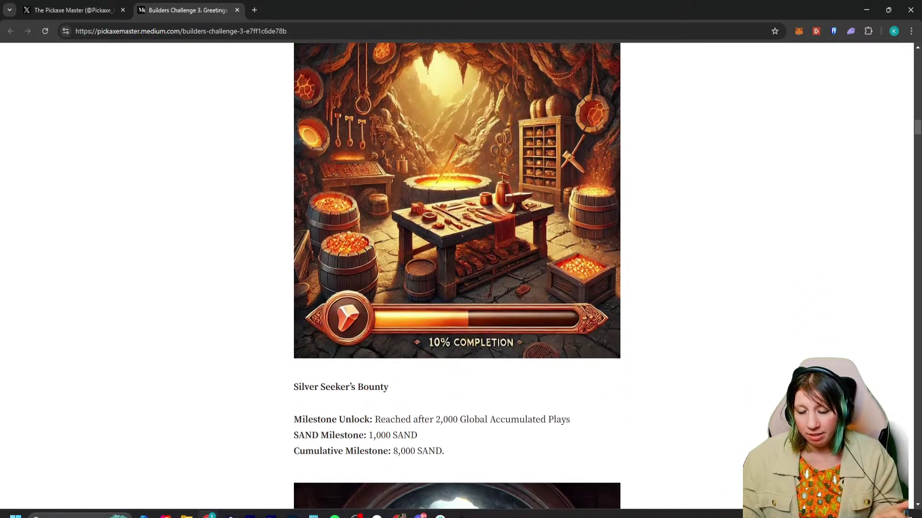
scroll(456, 276, up, 4)
scroll(456, 276, down, 3)
scroll(456, 276, up, 4)
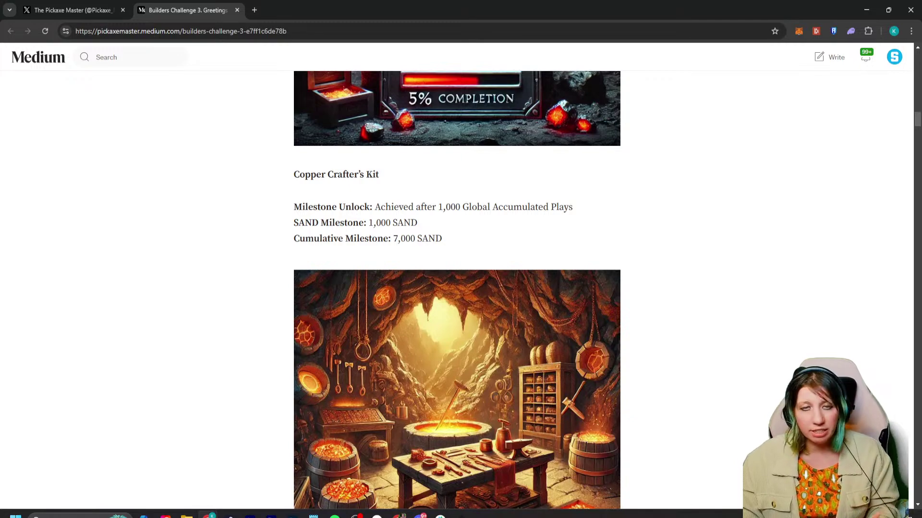
scroll(457, 288, down, 5)
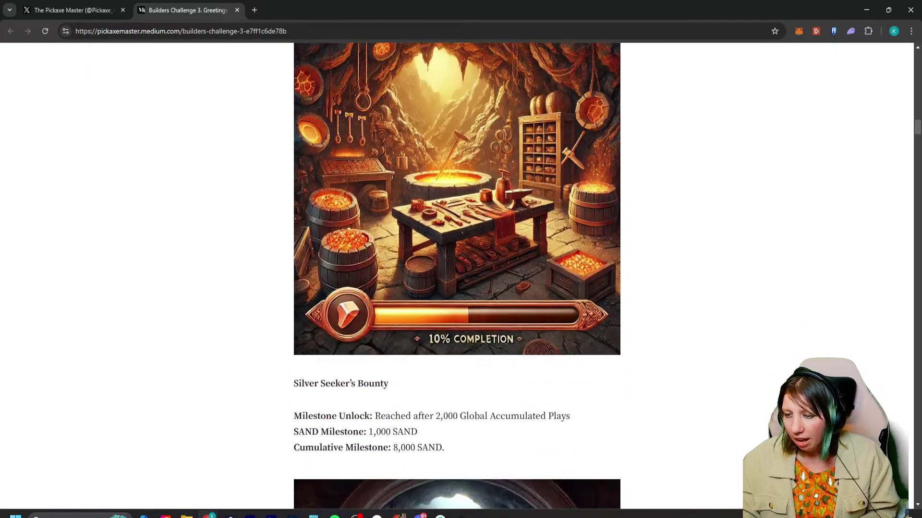
scroll(457, 288, up, 5)
scroll(457, 288, down, 1)
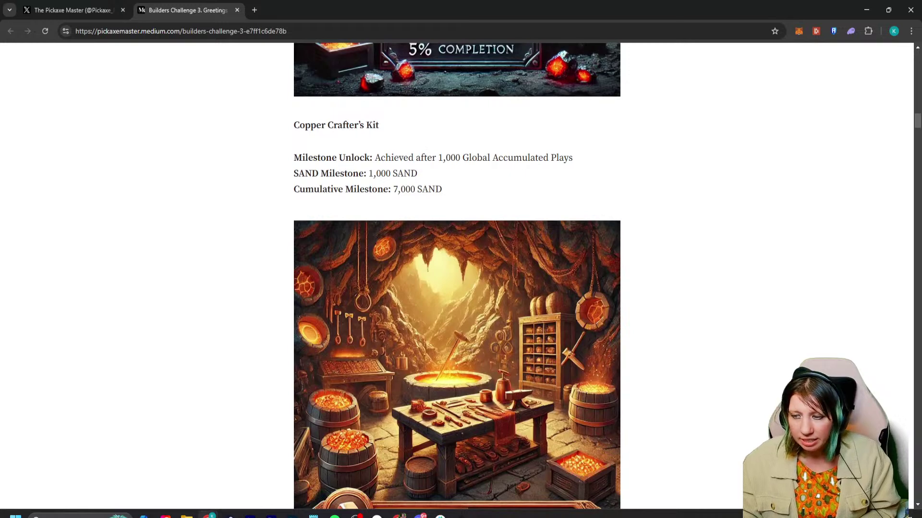
scroll(457, 288, up, 3)
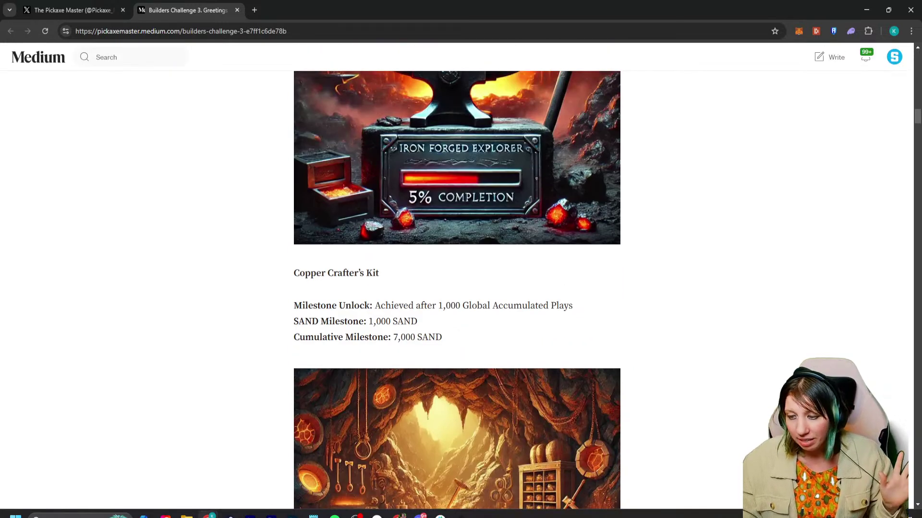
scroll(457, 288, down, 8)
scroll(457, 288, up, 9)
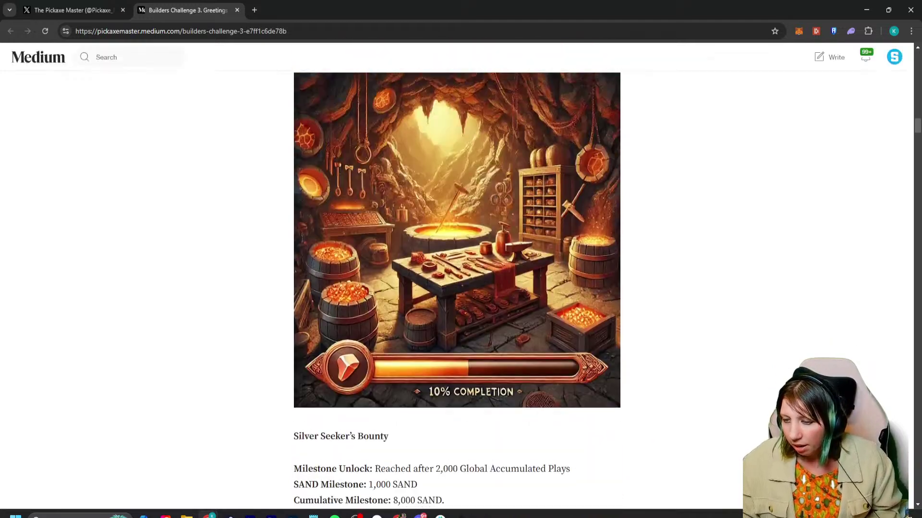
scroll(457, 288, down, 4)
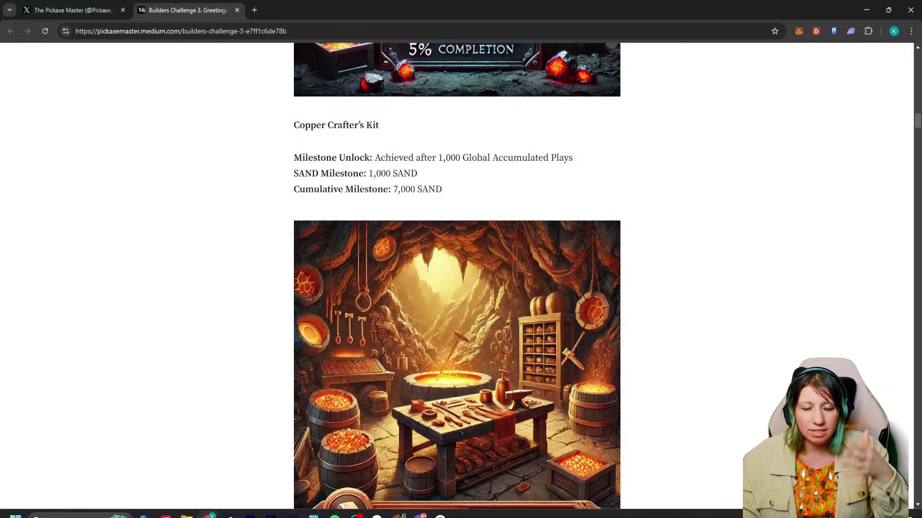
Examine the Silver Seeker's Bounty tier, including its unlock requirement, SAND milestone and NFT reward.
scroll(457, 288, down, 9)
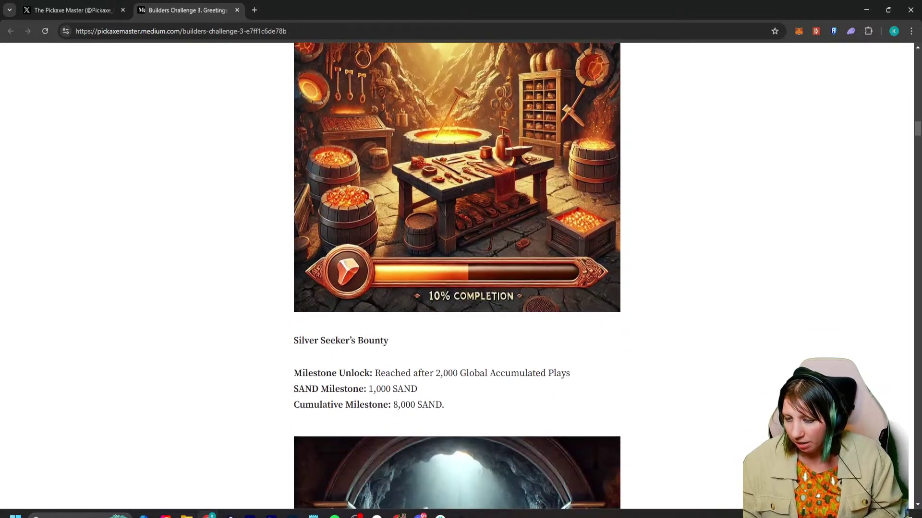
scroll(457, 288, up, 3)
scroll(457, 288, down, 1)
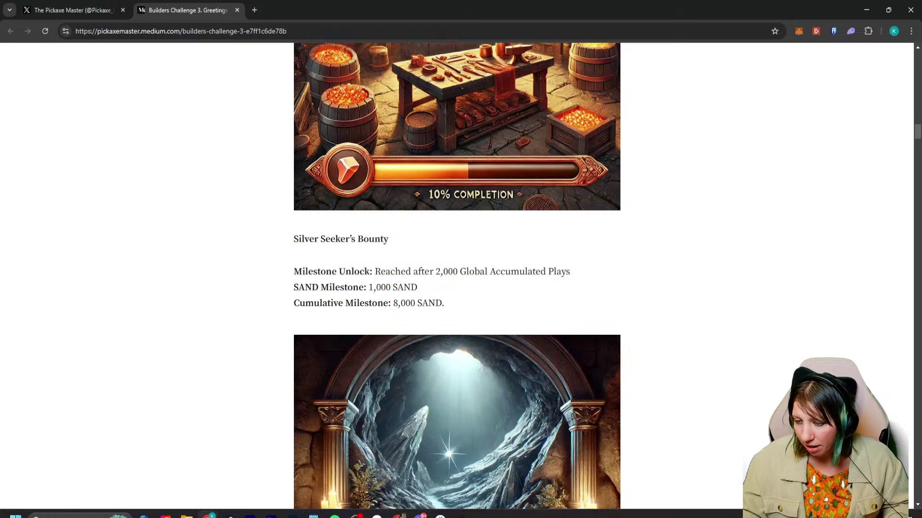
scroll(456, 276, down, 1)
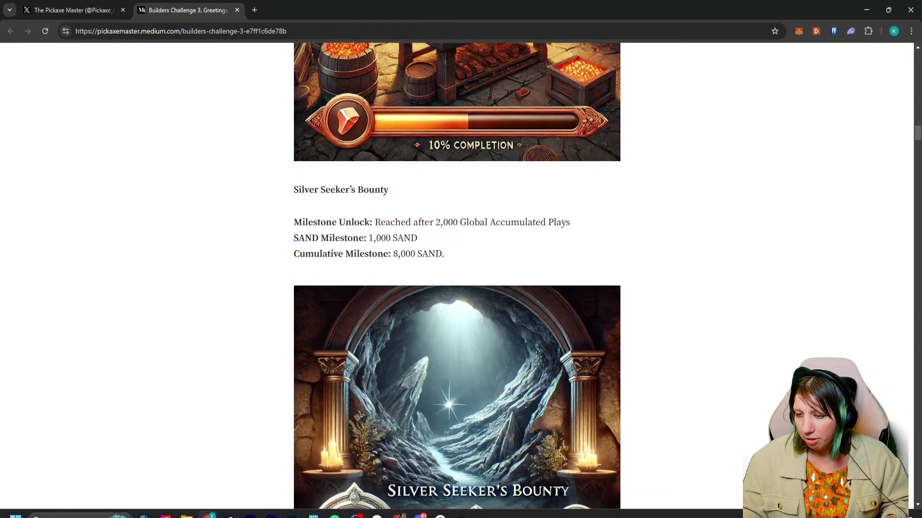
scroll(456, 276, down, 7)
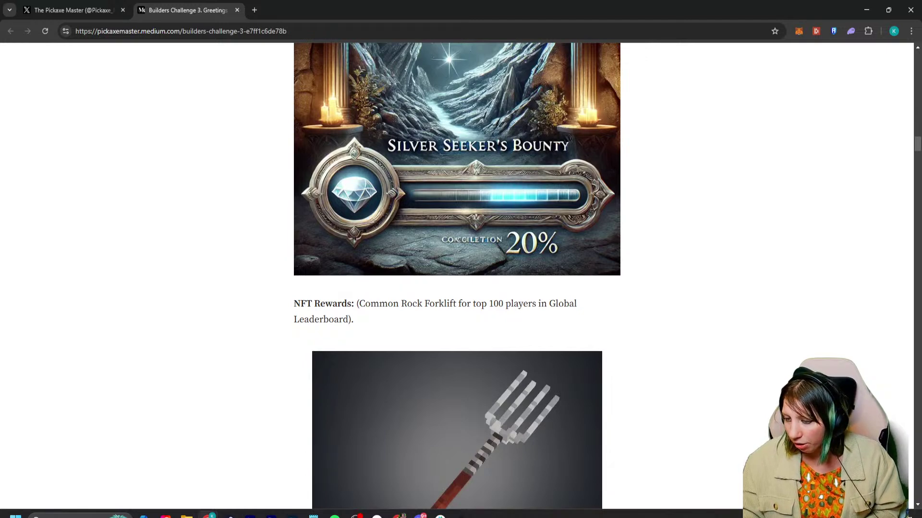
scroll(456, 276, down, 1)
scroll(457, 276, down, 2)
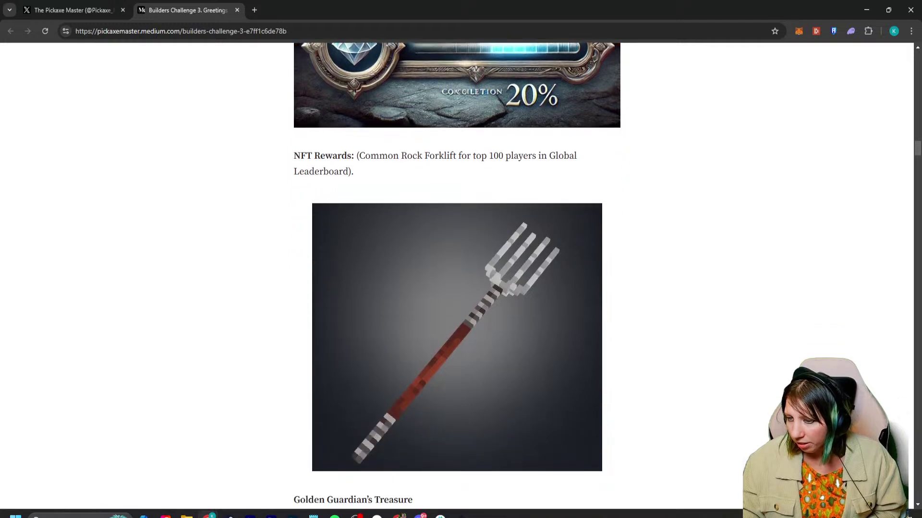
scroll(457, 276, up, 3)
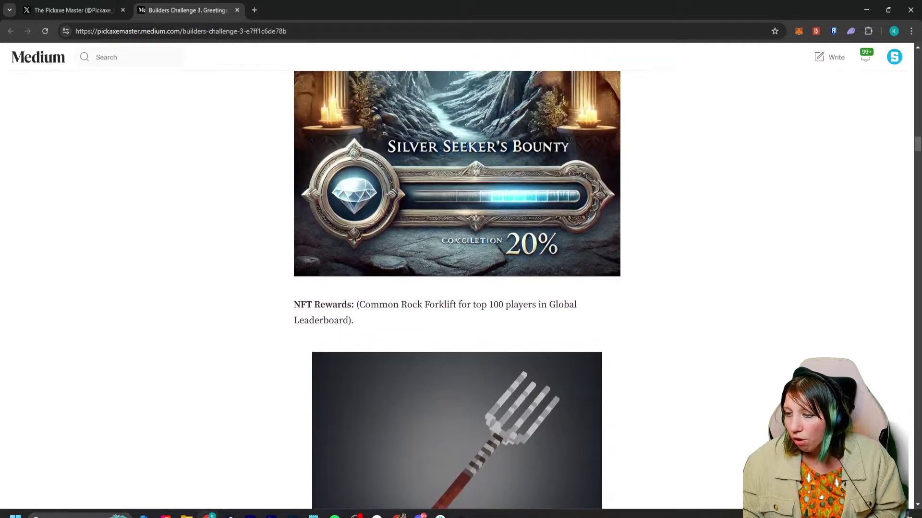
Review the milestone tiers from Golden Guardian's Treasure through to Red Diamond Dynasty, checking their SAND and NFT rewards.
scroll(457, 276, down, 10)
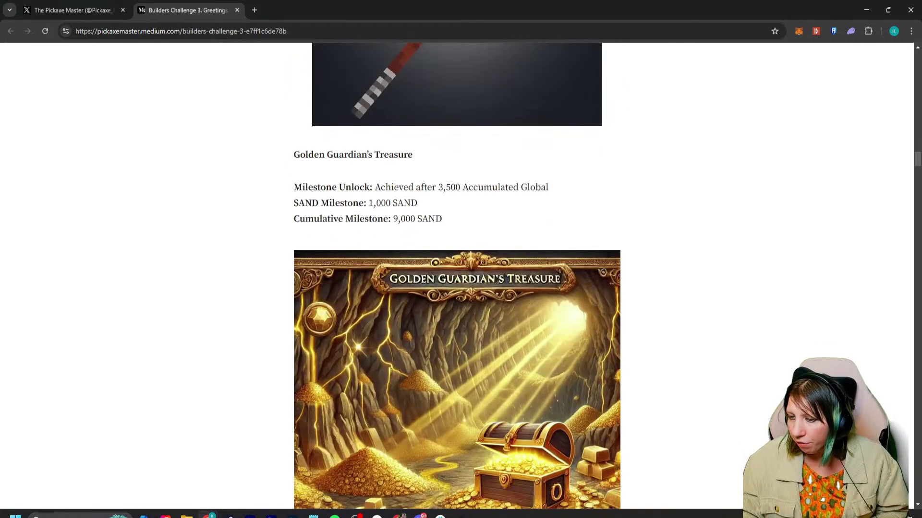
drag(369, 204, 411, 203)
click(411, 203)
scroll(411, 203, down, 8)
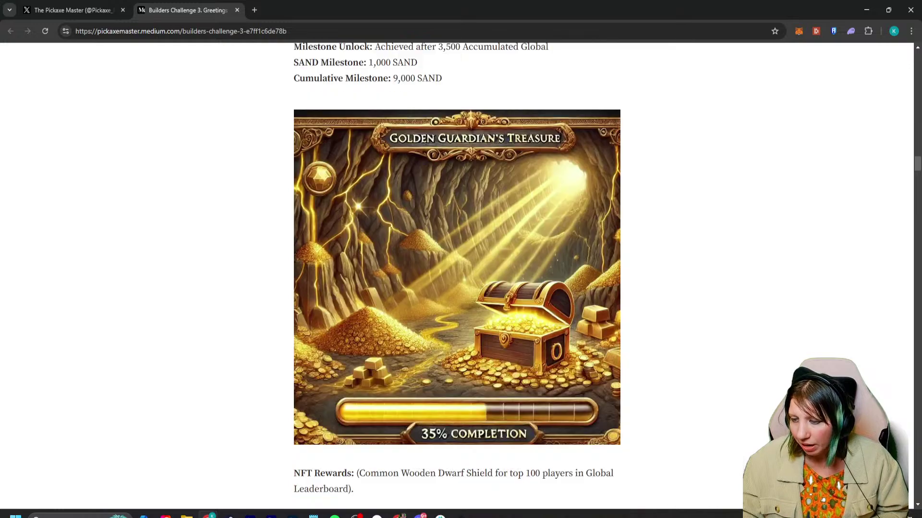
scroll(456, 276, down, 10)
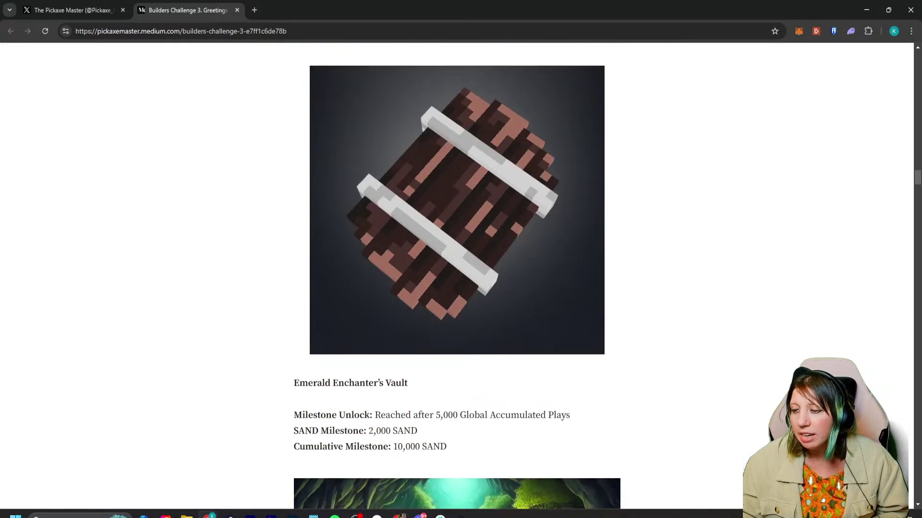
scroll(457, 276, down, 10)
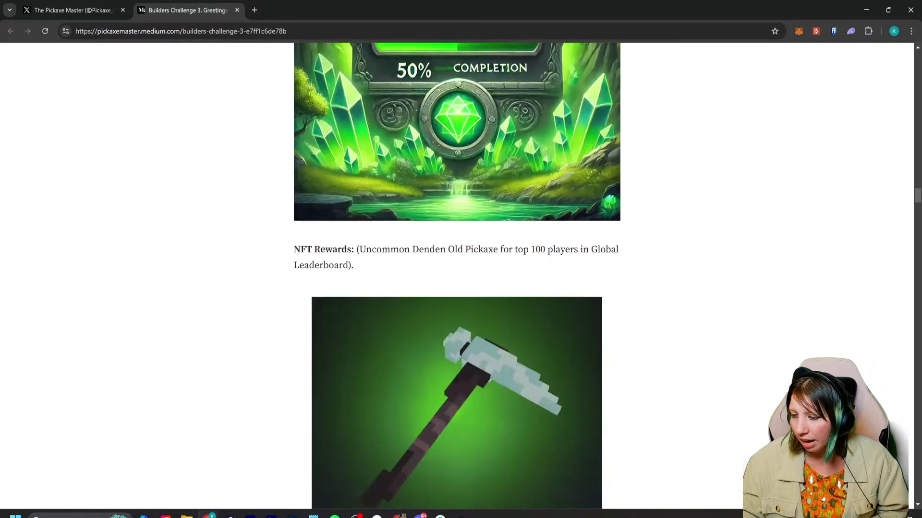
scroll(457, 276, down, 20)
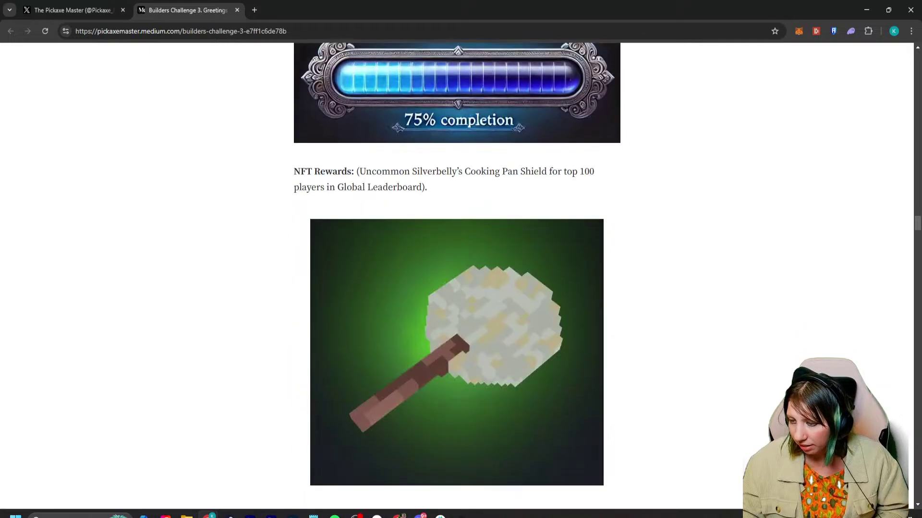
scroll(456, 276, down, 20)
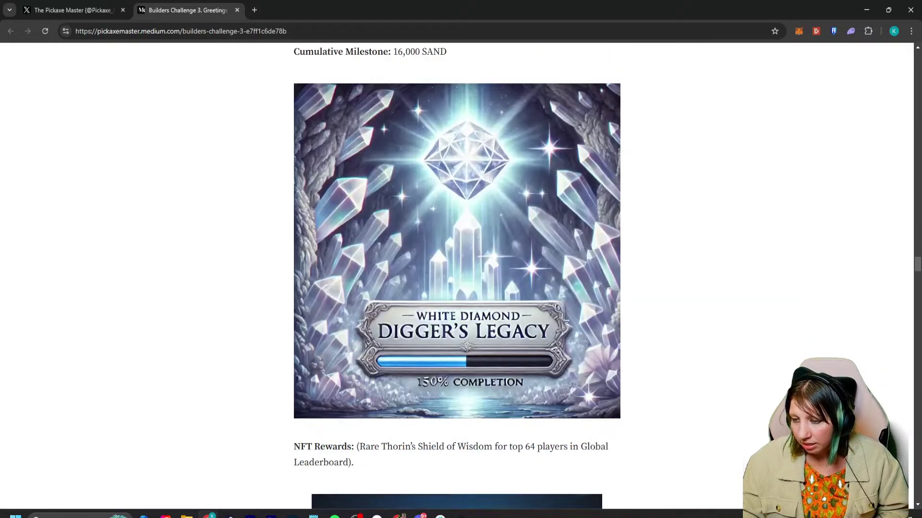
scroll(457, 276, down, 12)
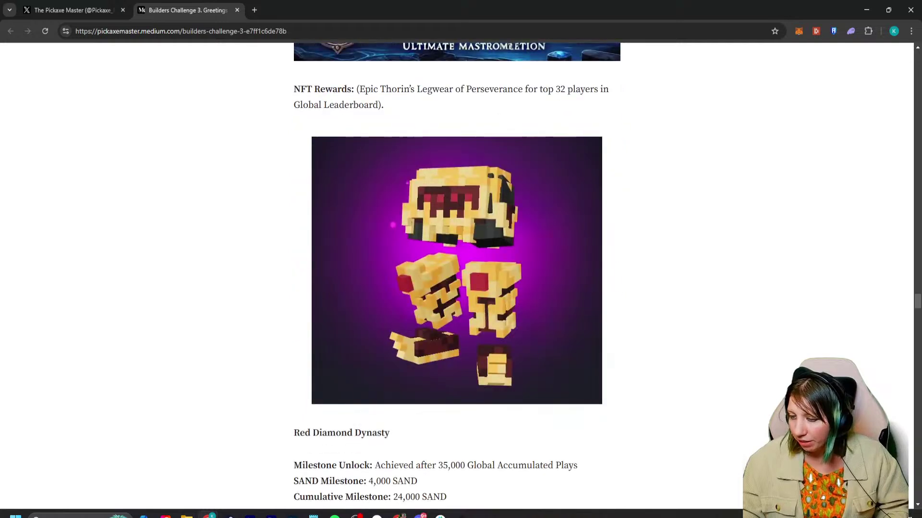
Copy the Builders Challenge 3 article's web address and switch to the other open window.
right_click(191, 30)
click(219, 128)
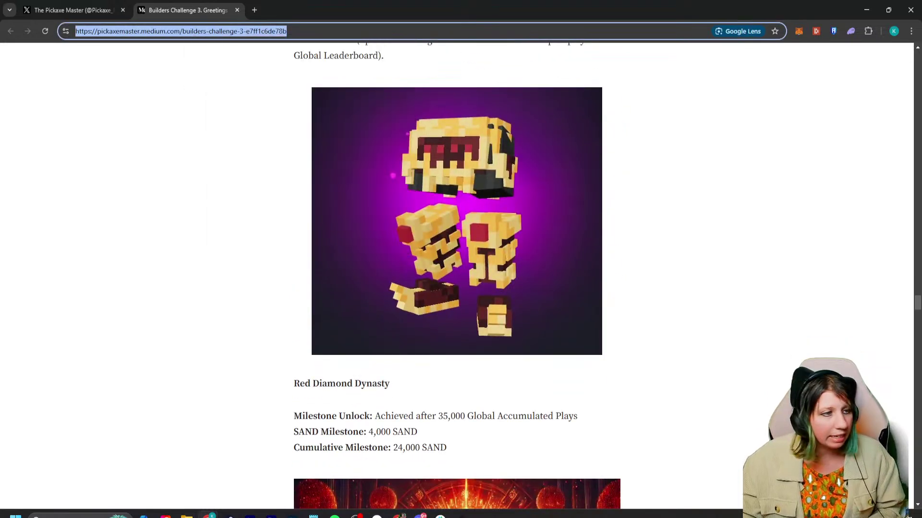
key(alt+Tab)
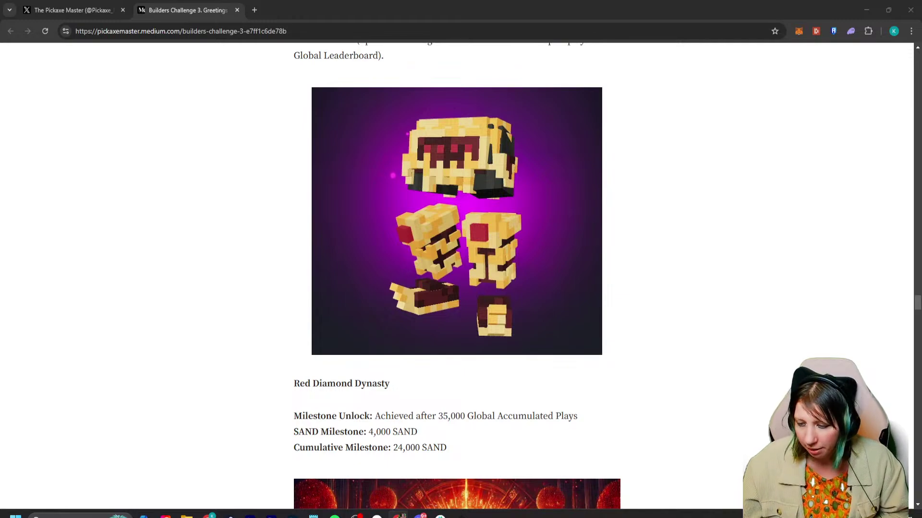
Skim the remaining milestone tiers in the Builders Challenge 3 article to find the final one, Celestium Sovereign's Apex.
scroll(457, 276, down, 20)
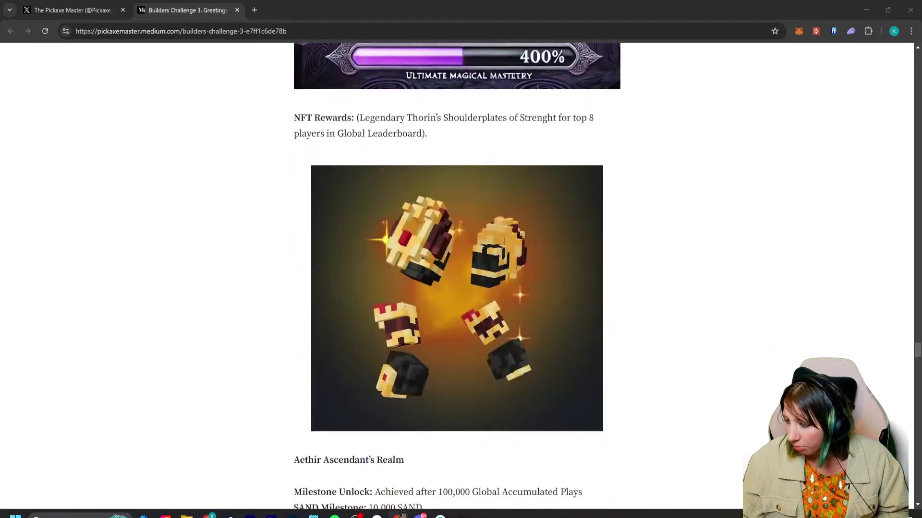
scroll(457, 276, down, 20)
scroll(297, 290, up, 20)
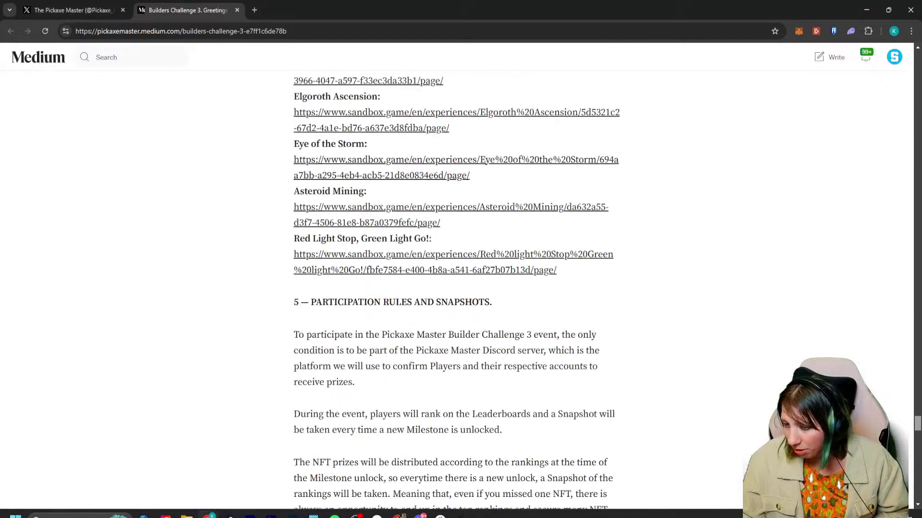
scroll(457, 288, up, 8)
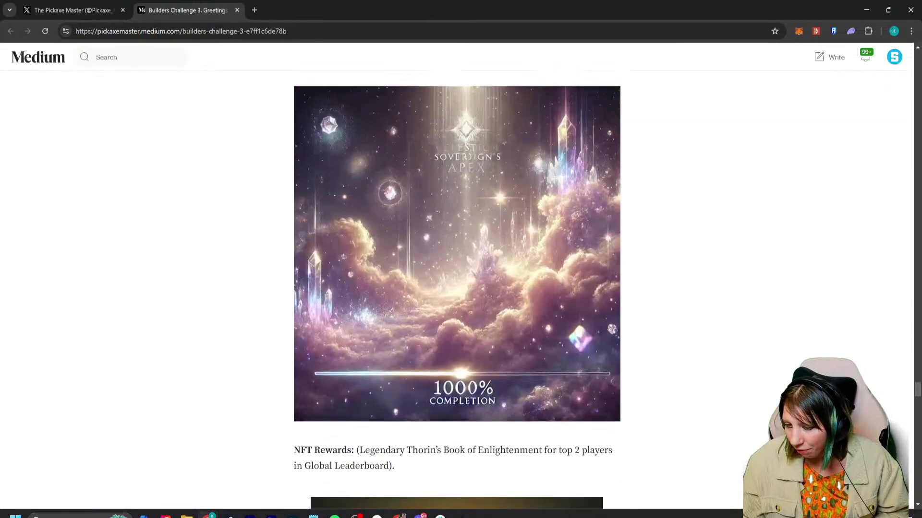
scroll(456, 288, up, 10)
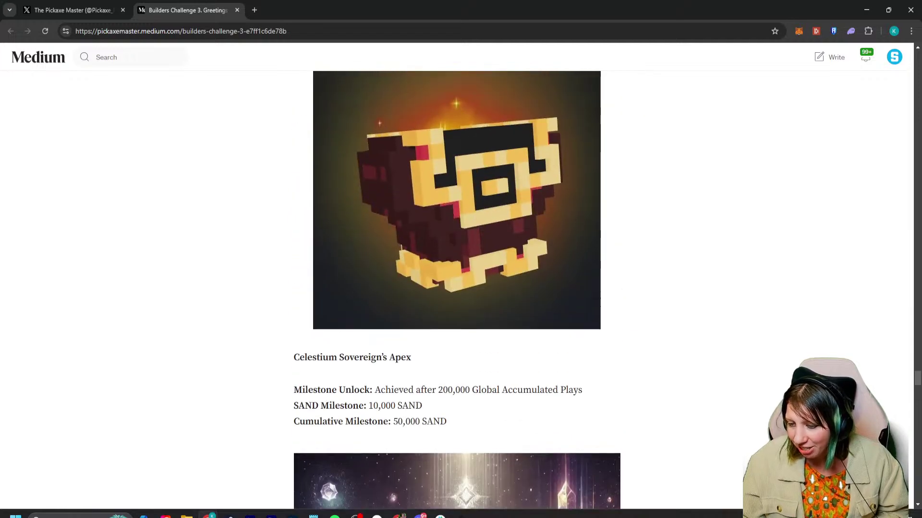
scroll(456, 288, down, 12)
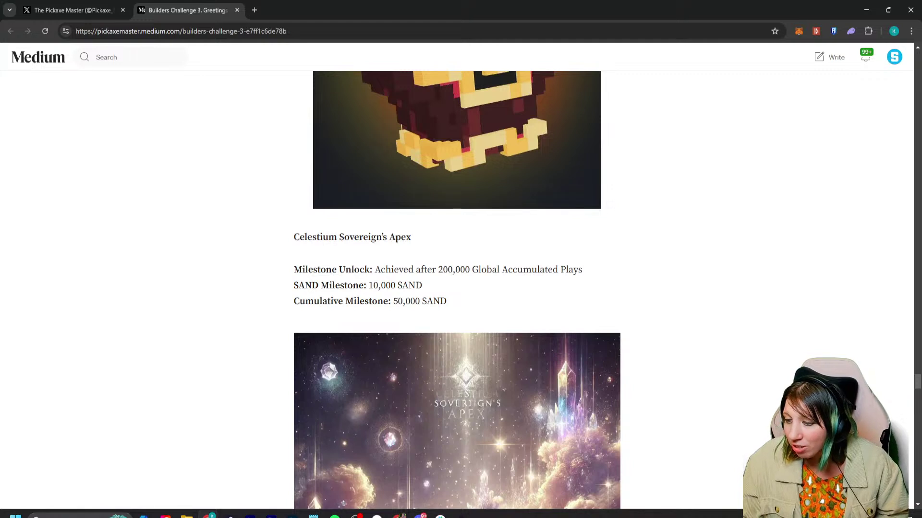
Examine the Celestium Sovereign's Apex tier's accumulated plays requirement, SAND milestone, cumulative milestone and NFT reward.
drag(442, 269, 469, 269)
click(456, 270)
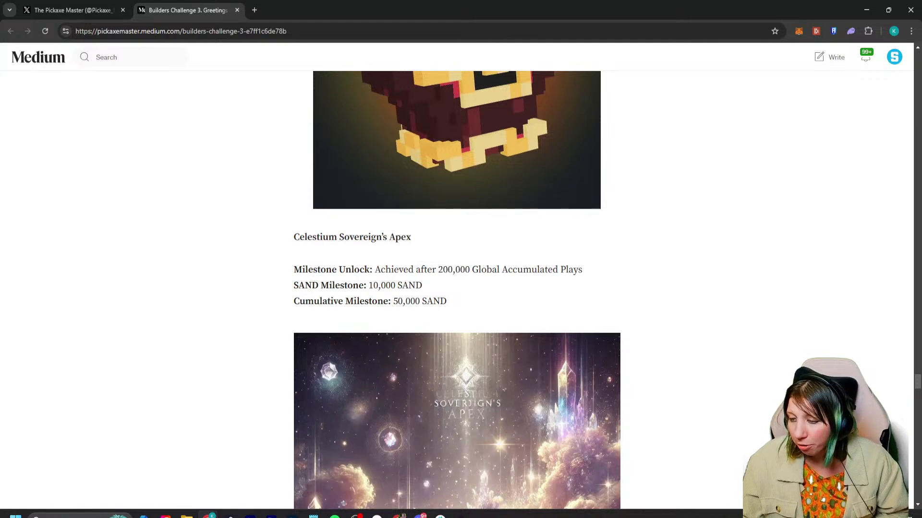
drag(367, 286, 420, 301)
drag(449, 301, 377, 286)
click(378, 286)
scroll(457, 288, down, 4)
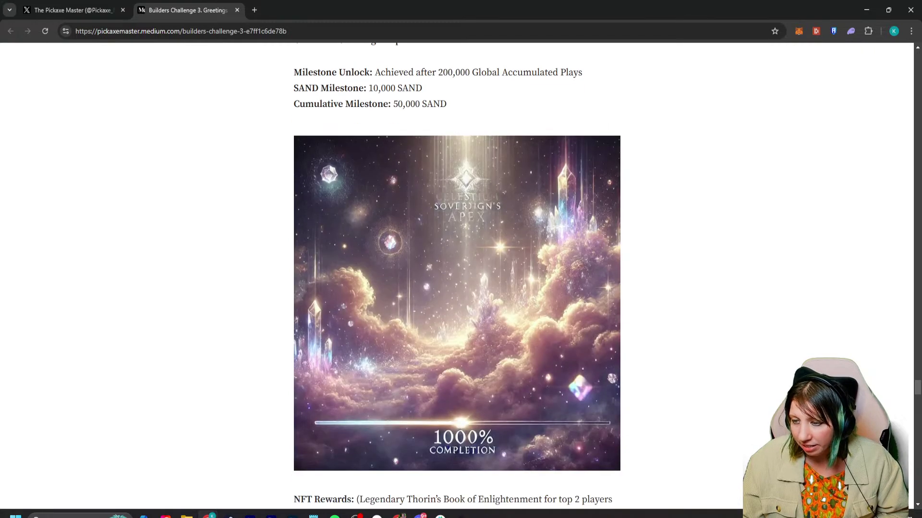
scroll(457, 288, up, 3)
scroll(456, 288, down, 1)
Read the Event Duration and Prize Pool Distribution section and the list of Eligible Experiences.
scroll(457, 276, down, 15)
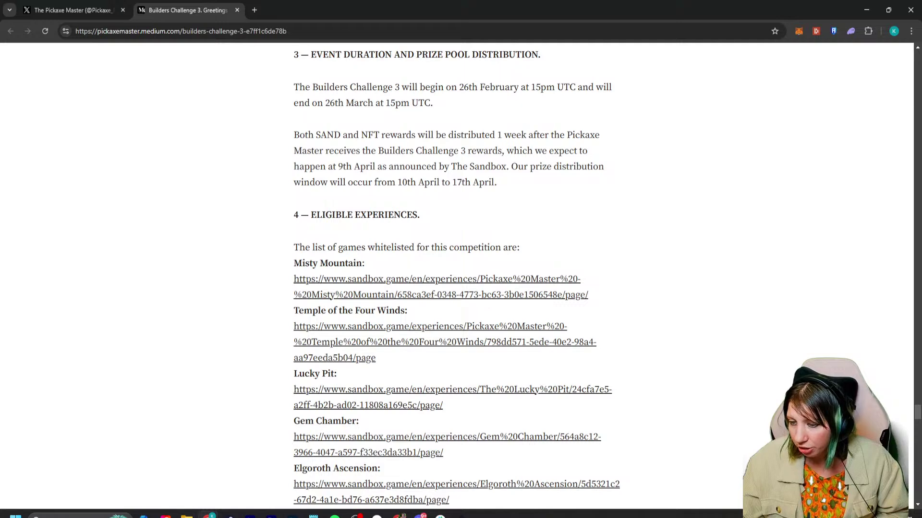
scroll(457, 276, down, 4)
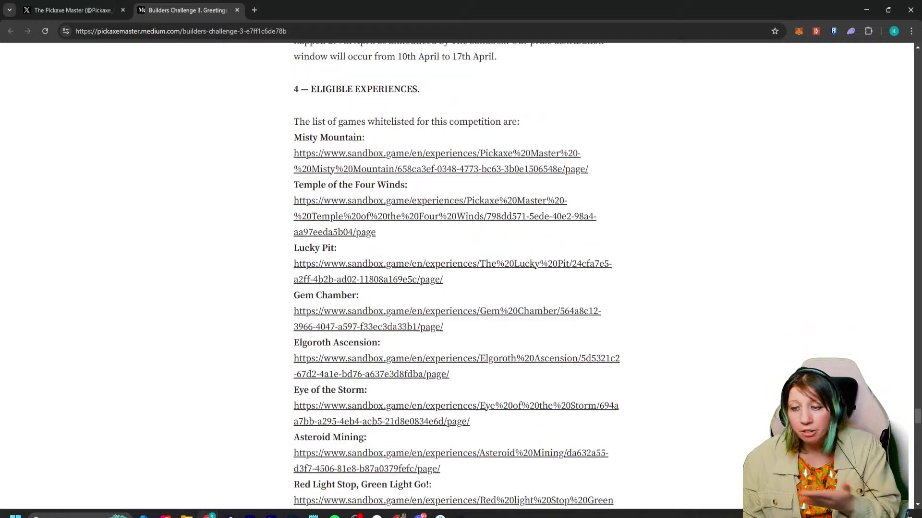
scroll(457, 276, up, 2)
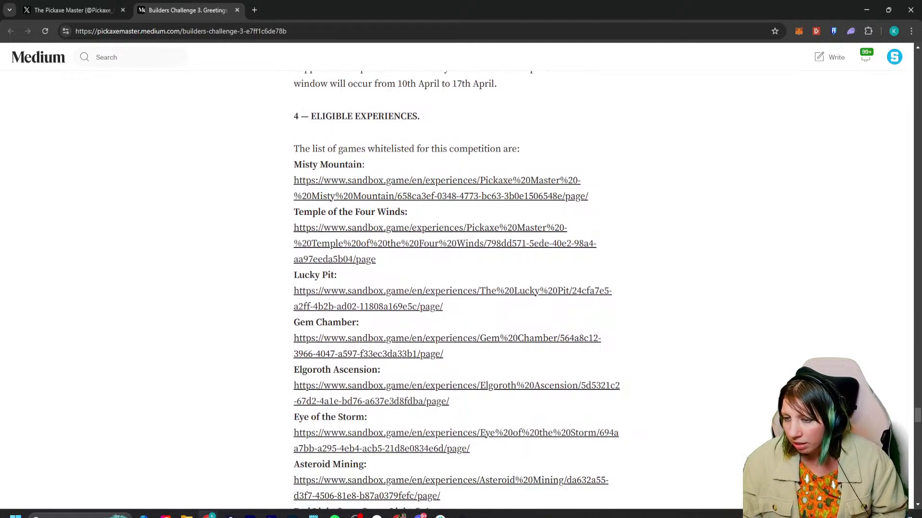
Open the Misty Mountain, Temple of the Four Winds, Lucky Pit and Gem Chamber experience links in separate tabs.
click(440, 195)
click(187, 10)
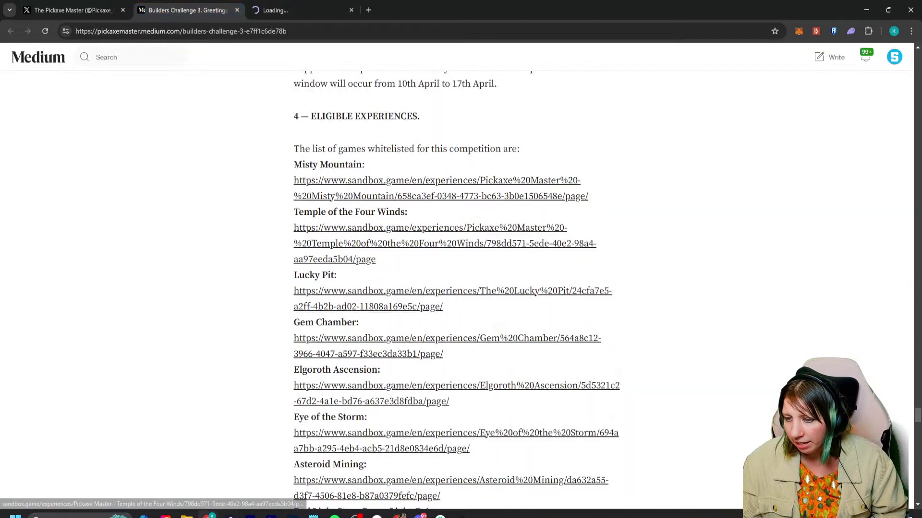
click(440, 243)
click(187, 10)
click(440, 290)
click(187, 10)
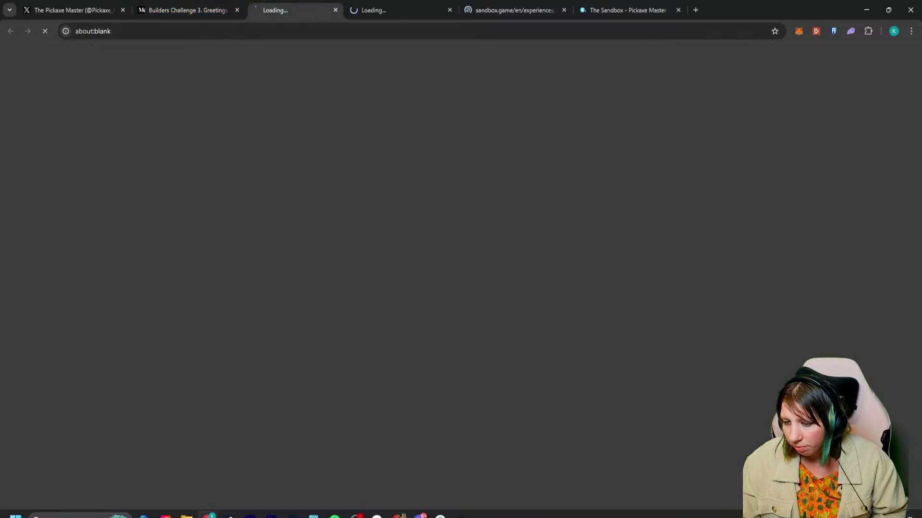
click(430, 243)
key(ctrl+shift+Tab)
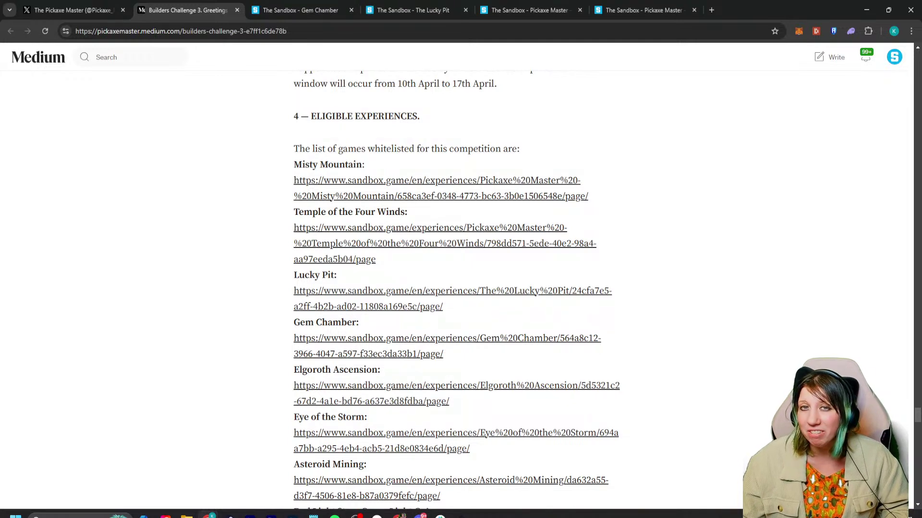
Close the four opened Sandbox experience tabs, keeping the Builders Challenge 3 article open.
click(351, 10)
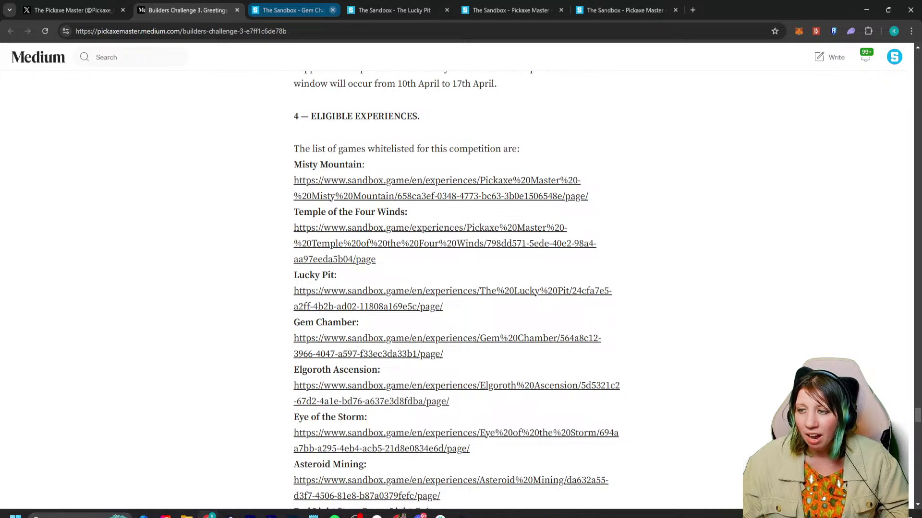
click(351, 10)
click(352, 10)
click(351, 10)
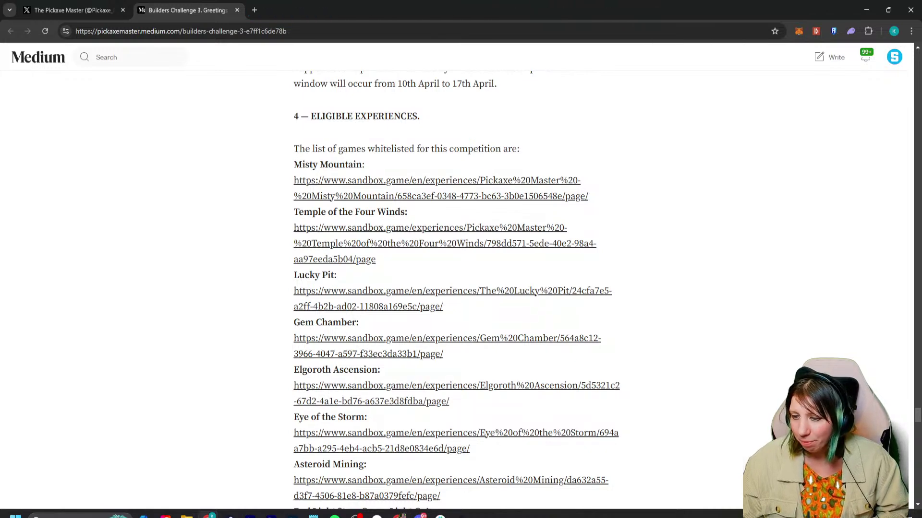
Examine the remaining eligible experiences, the participation and snapshot rules, and the conclusion of the Builders Challenge 3 article.
scroll(461, 288, down, 1)
scroll(461, 288, down, 4)
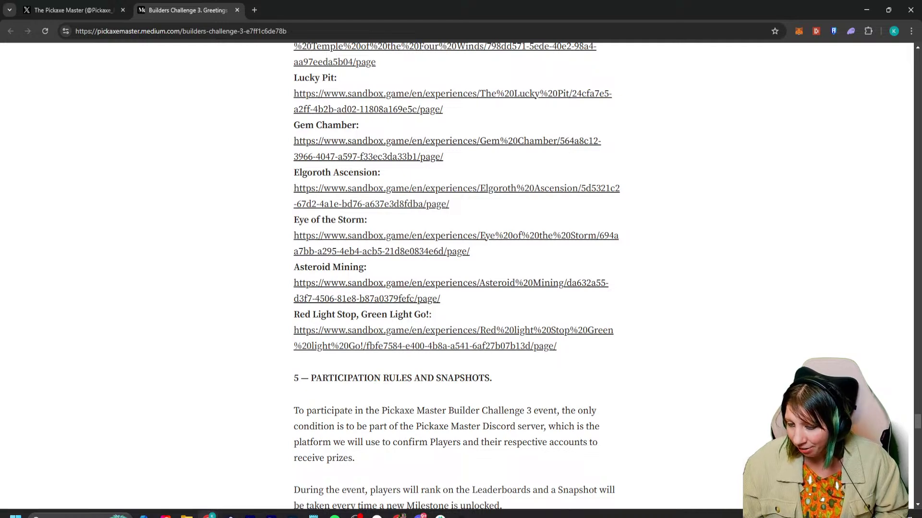
scroll(456, 288, down, 8)
scroll(456, 288, down, 2)
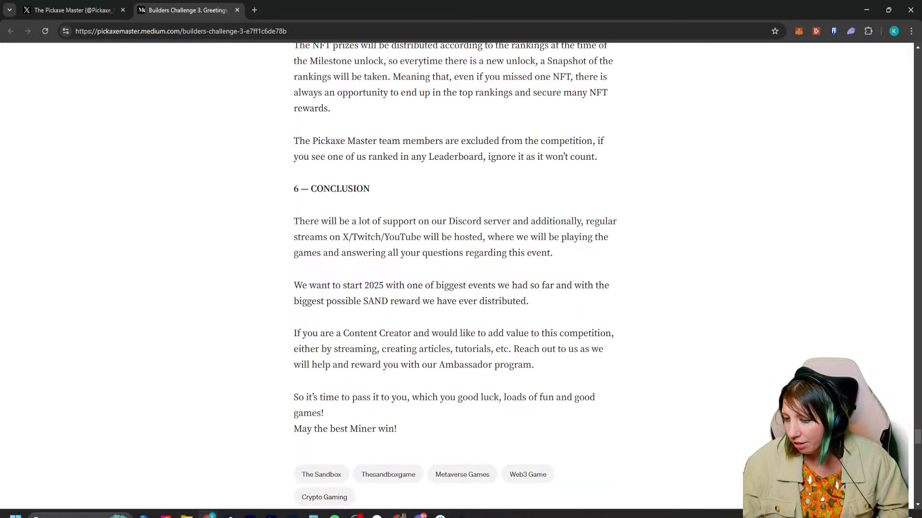
scroll(456, 288, down, 3)
scroll(456, 288, up, 5)
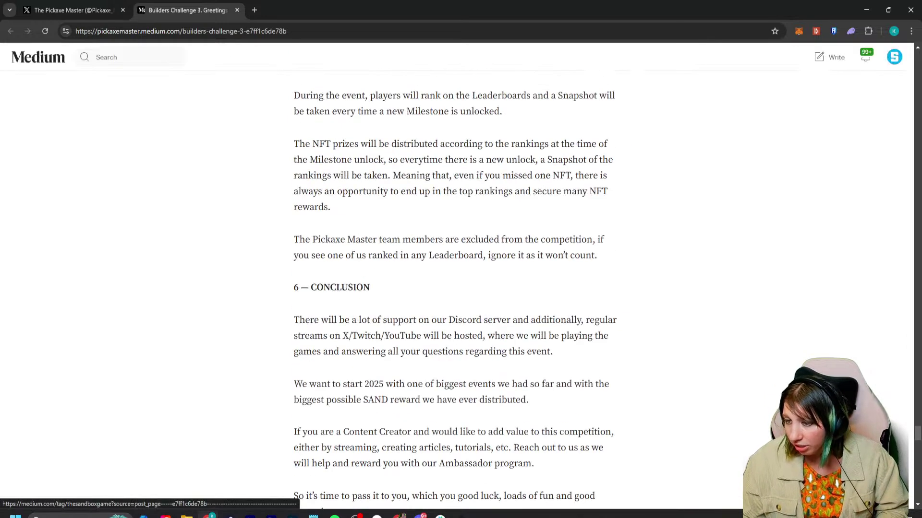
scroll(456, 288, down, 2)
drag(398, 221, 409, 221)
click(403, 221)
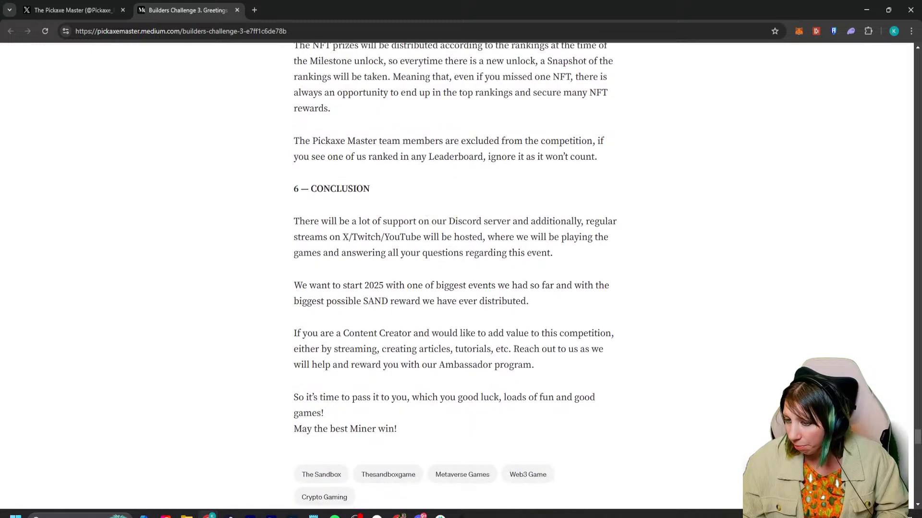
scroll(456, 276, down, 7)
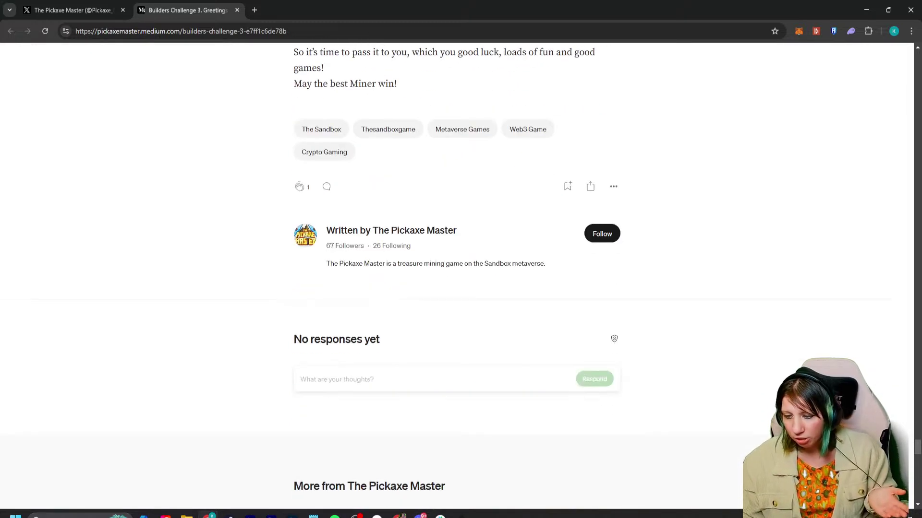
scroll(456, 276, up, 5)
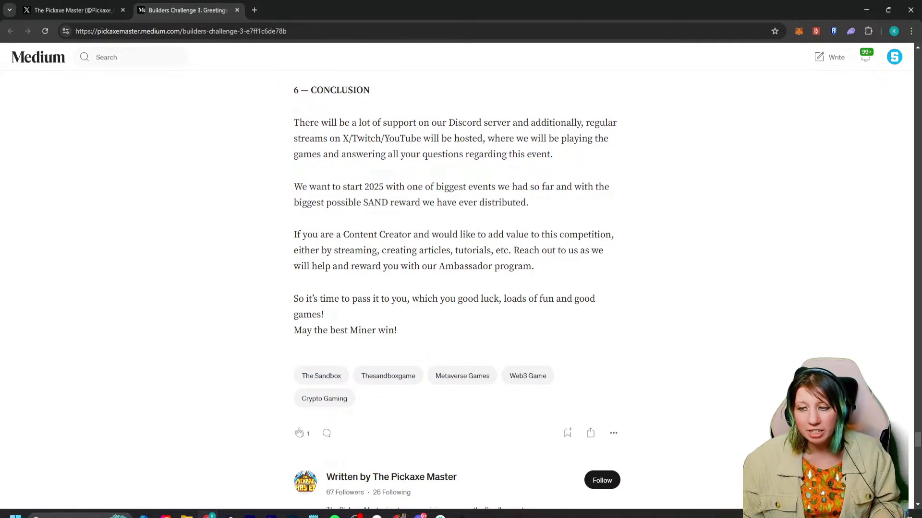
drag(455, 123, 473, 123)
click(456, 123)
drag(395, 187, 399, 187)
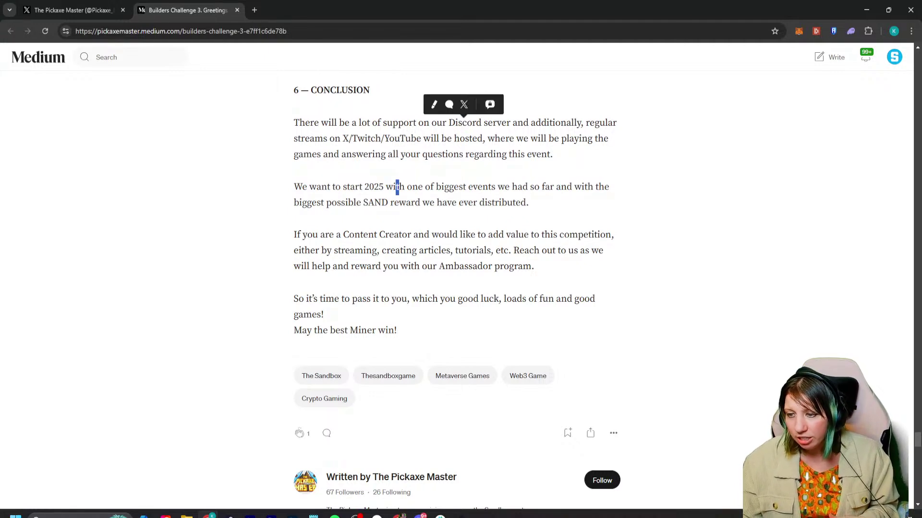
click(397, 188)
scroll(397, 188, up, 4)
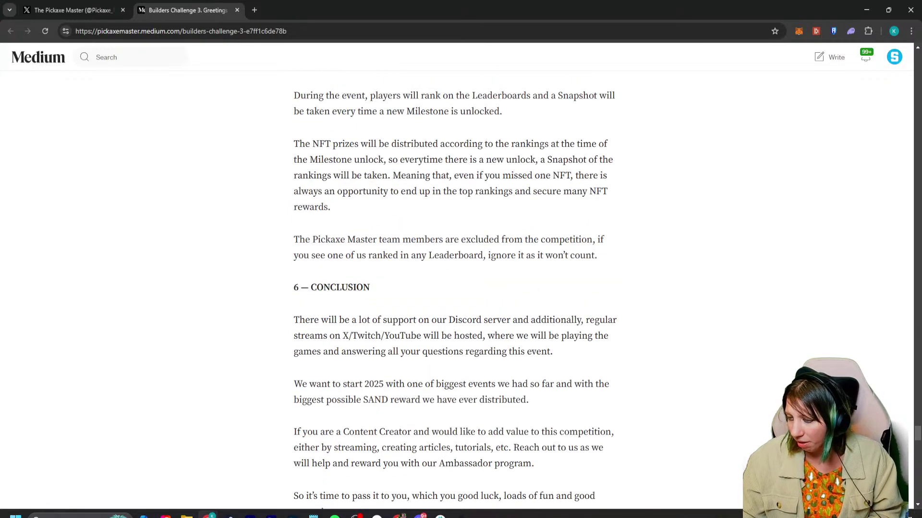
Return to the beginning of the Builders Challenge 3 article and view its title and introduction.
drag(916, 434, 917, 58)
scroll(456, 276, down, 3)
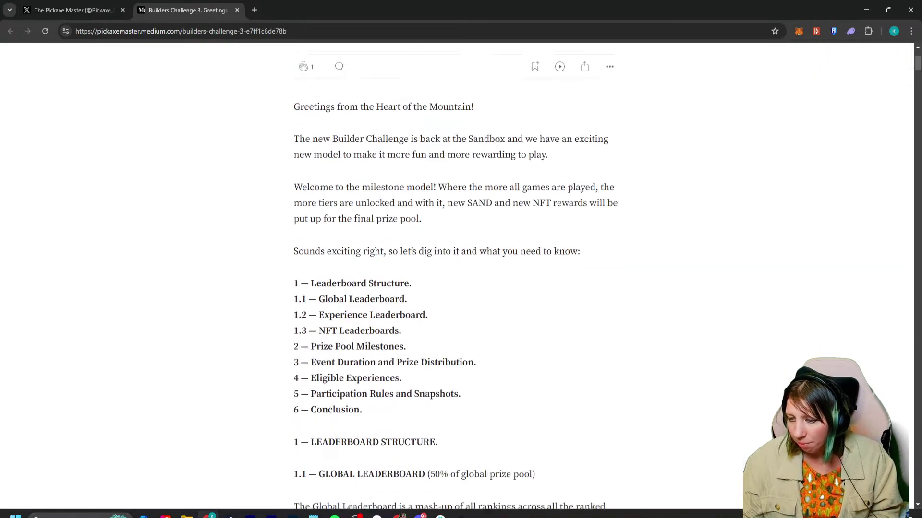
scroll(456, 279, up, 3)
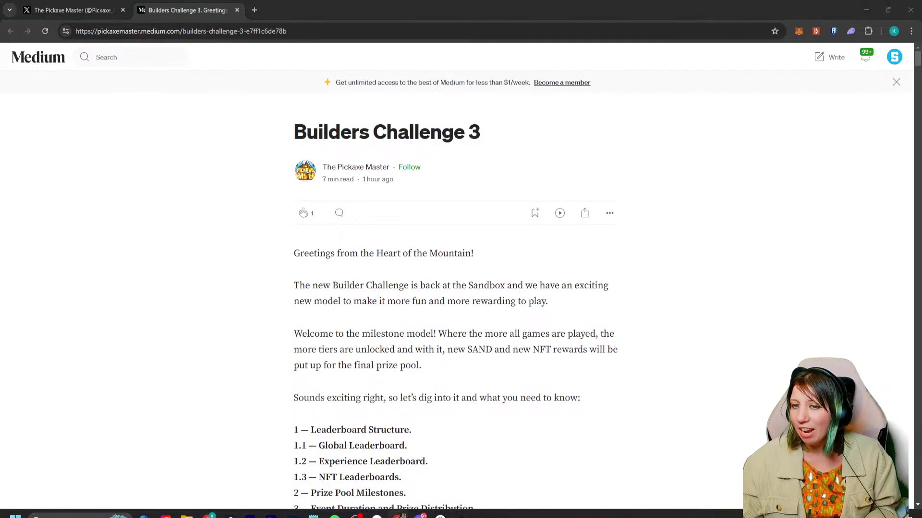
Copy the web address of The Pickaxe Master's X profile and close the browser window.
click(72, 10)
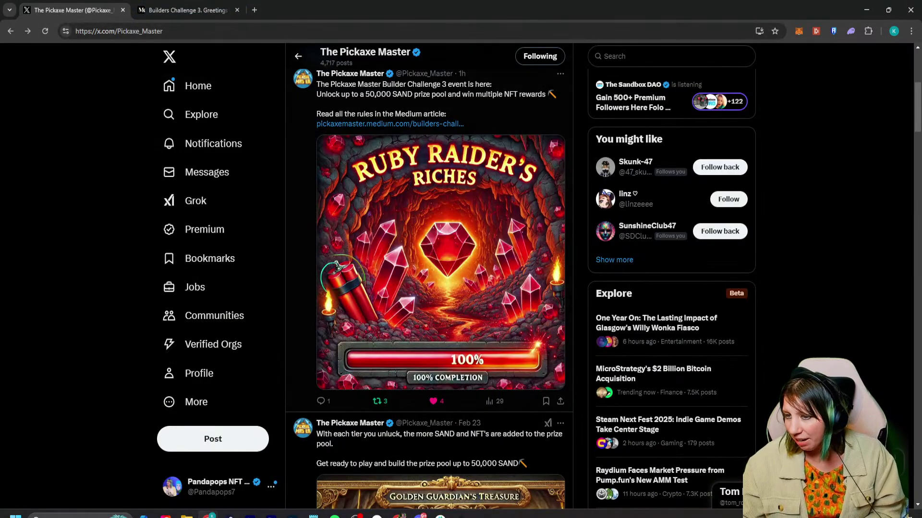
click(350, 74)
right_click(172, 30)
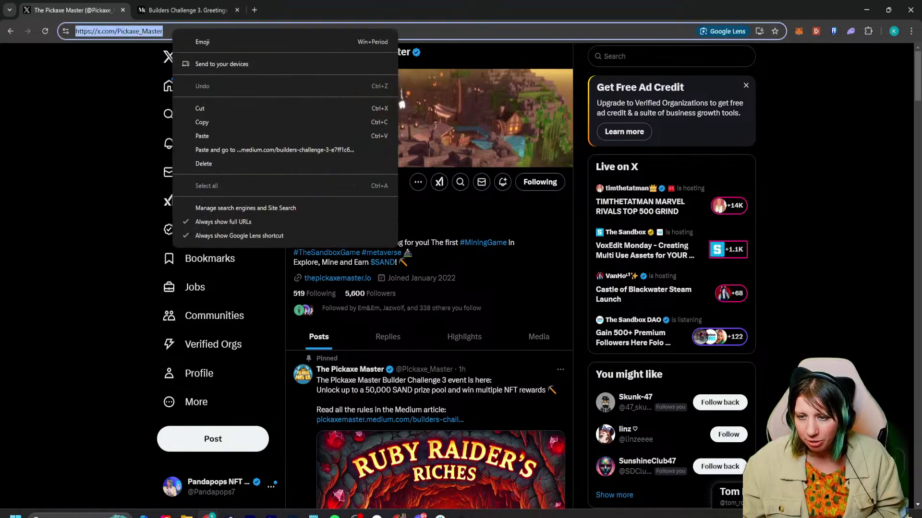
click(202, 122)
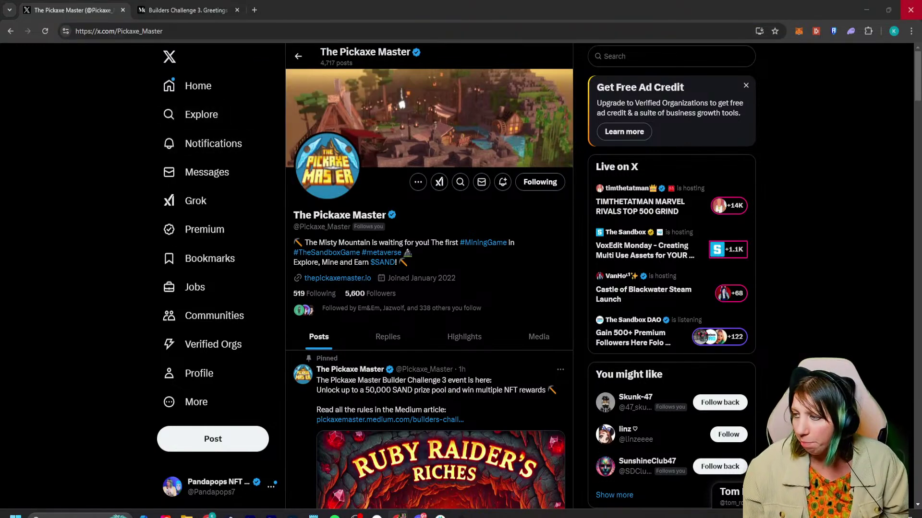
click(910, 9)
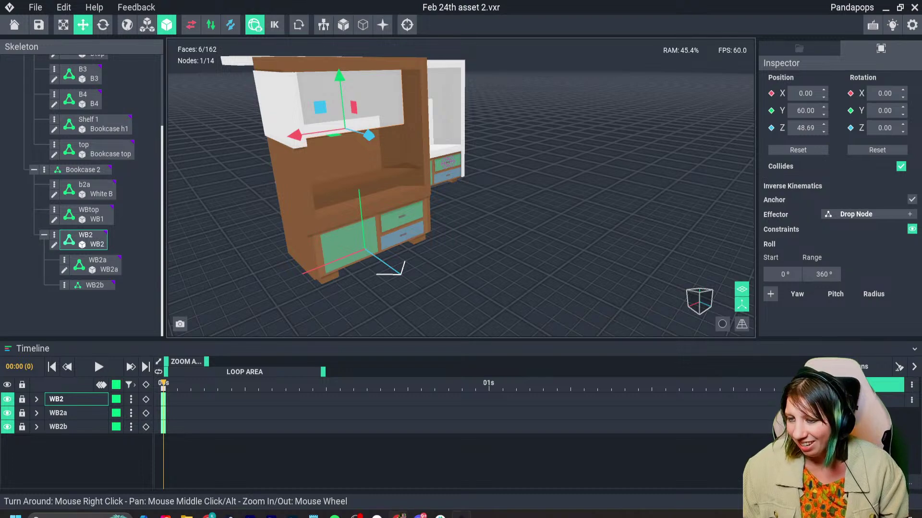
Save the Feb 24th asset 2 project and open the WB2b model from the library for editing.
key(ctrl+s)
right_drag(258, 64, 257, 64)
click(238, 111)
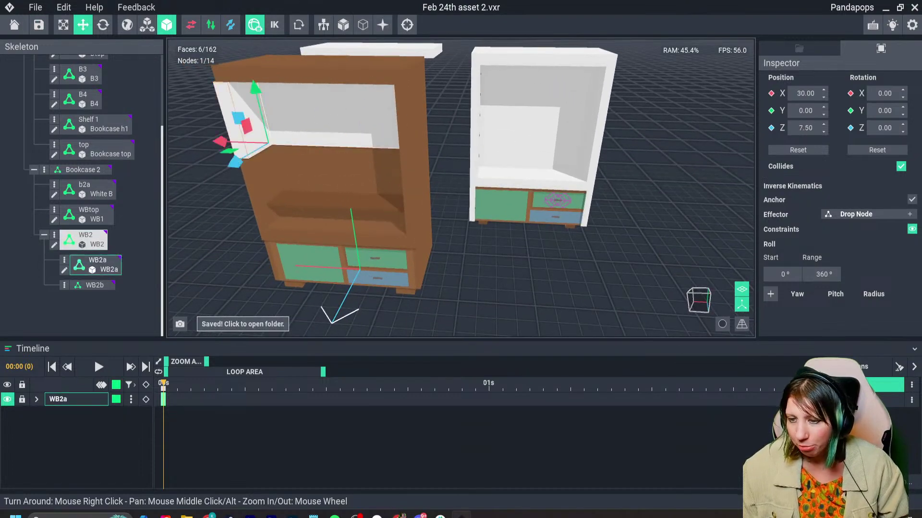
click(799, 47)
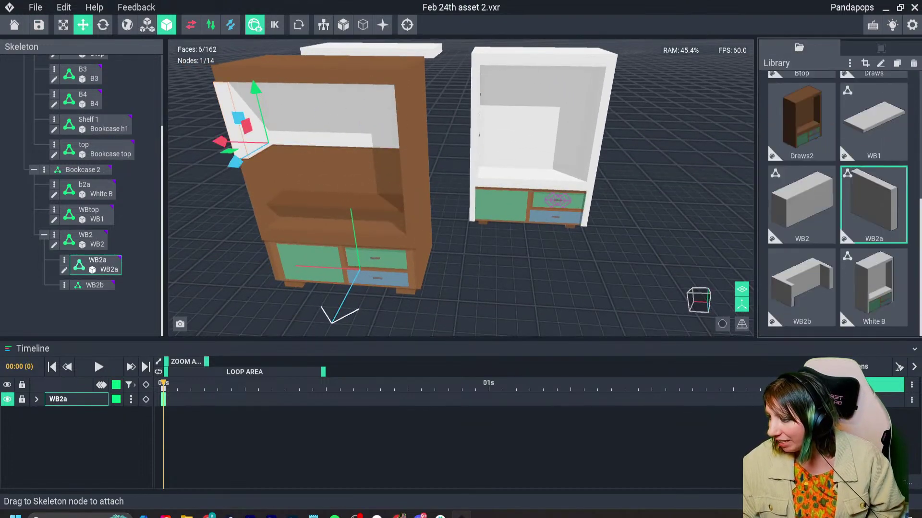
double_click(800, 287)
right_drag(318, 209, 297, 209)
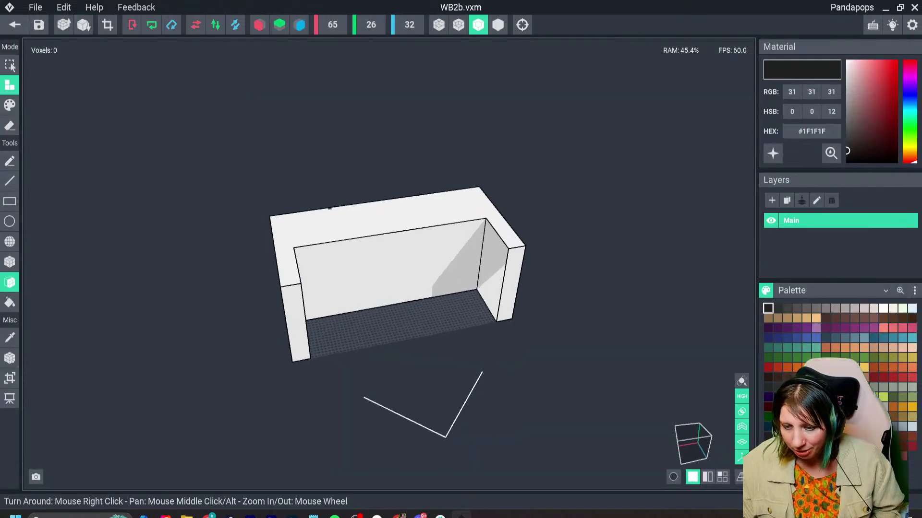
Crop the WB2b volume to a single end panel 5 voxels wide in X, and save it on returning to the project.
click(9, 378)
drag(206, 300, 413, 265)
right_drag(470, 269, 442, 283)
scroll(470, 262, up, 3)
key(Return)
right_drag(231, 271, 311, 273)
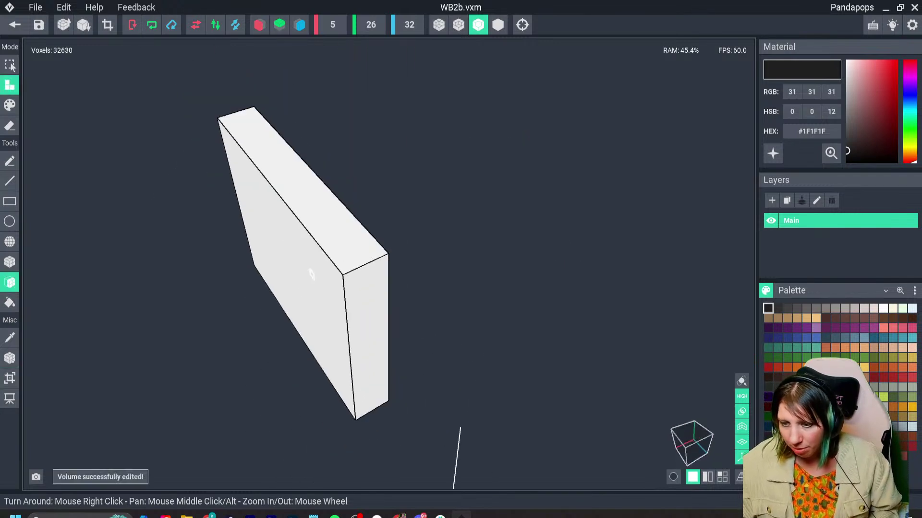
scroll(311, 274, down, 2)
click(10, 358)
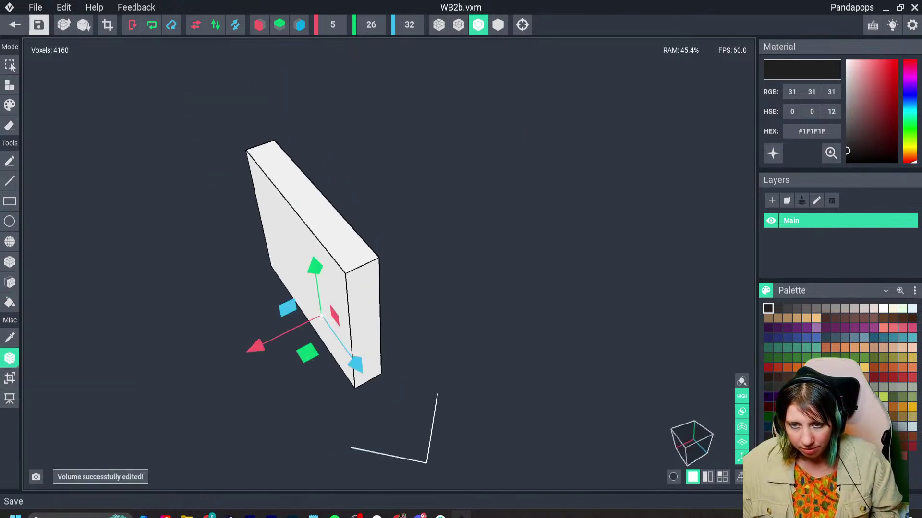
click(14, 25)
click(360, 190)
Open the WB2a side panel model to check its voxel dimensions, and return to the project.
double_click(240, 123)
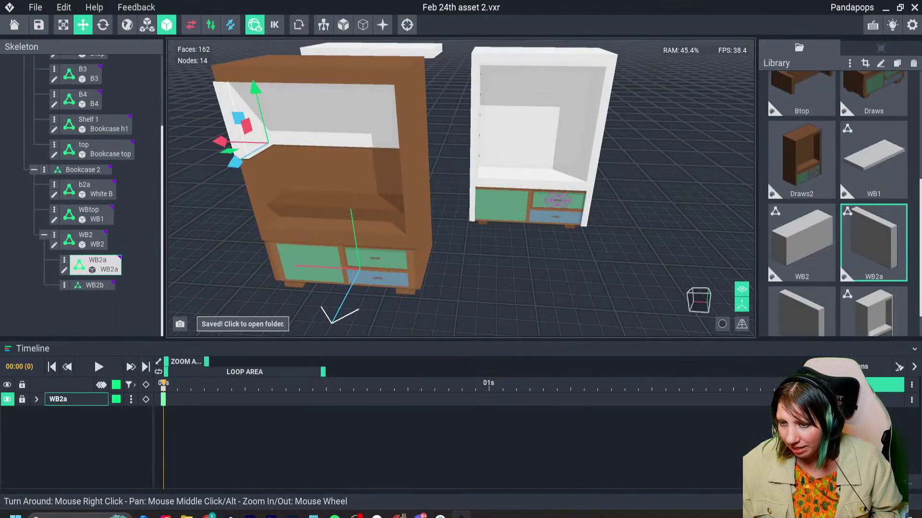
right_drag(240, 123, 224, 127)
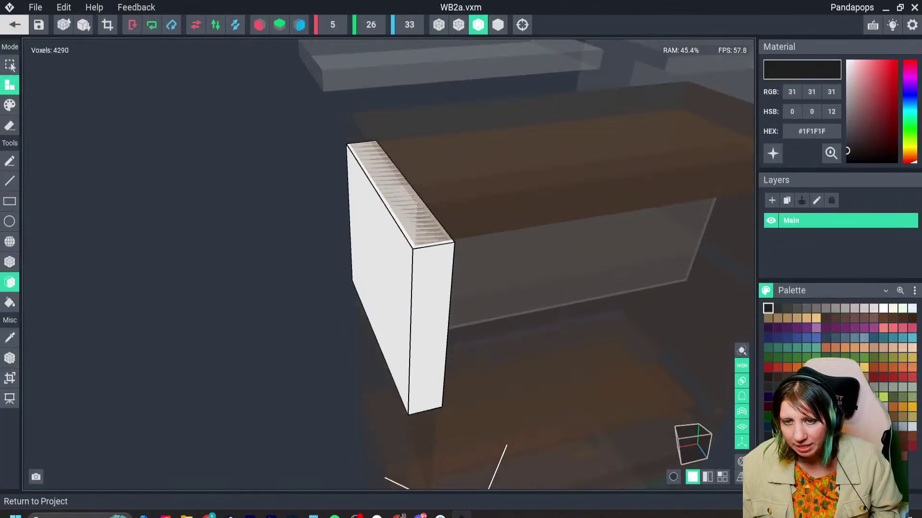
click(14, 24)
click(360, 189)
Set WB2b's Z depth to 33 voxels and extend its front face by one voxel layer in the sampled white #F0F0F0.
scroll(873, 286, down, 5)
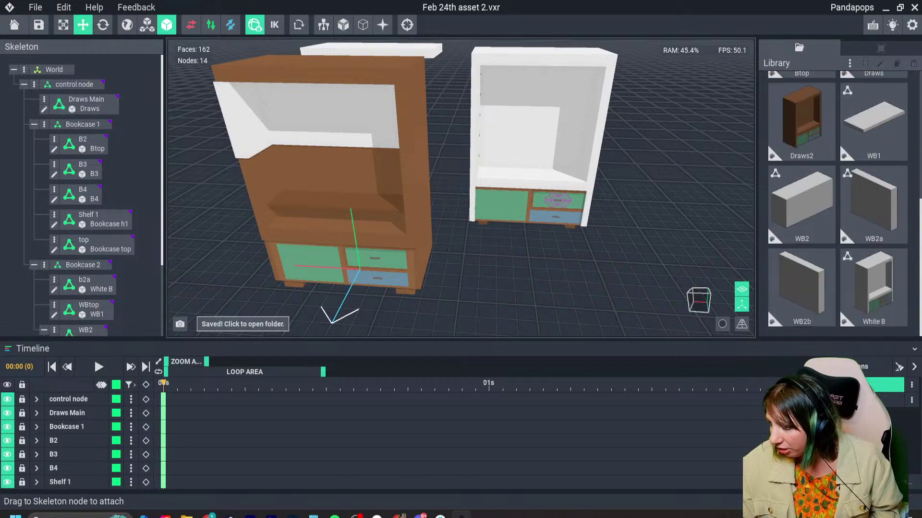
double_click(801, 287)
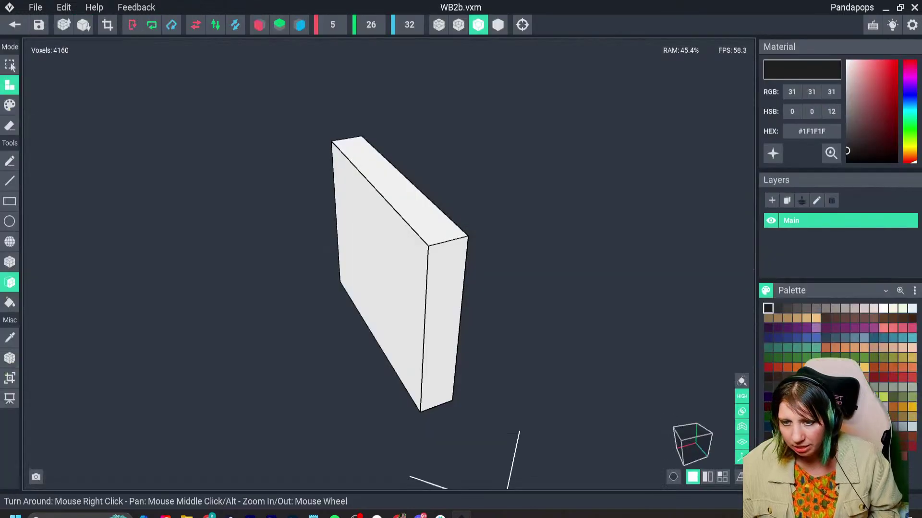
text(33)
key(Return)
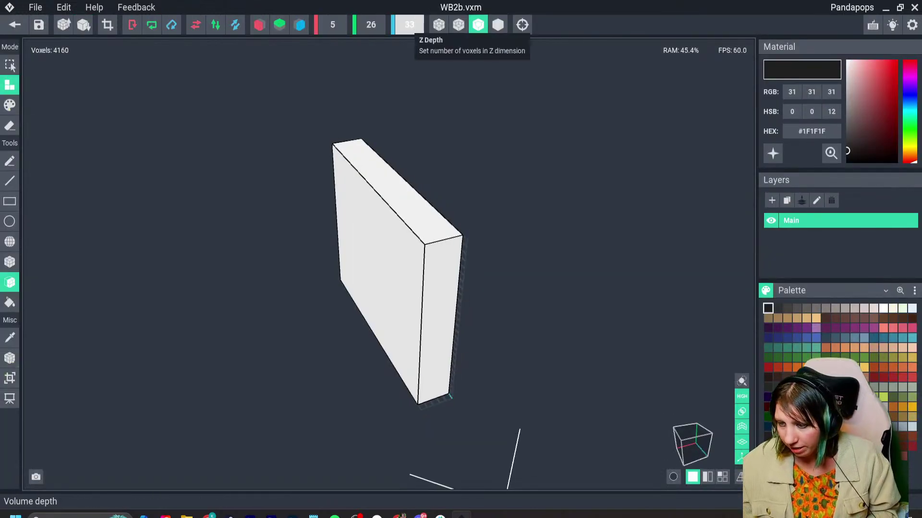
right_drag(458, 302, 421, 304)
key(i)
click(443, 288)
click(434, 303)
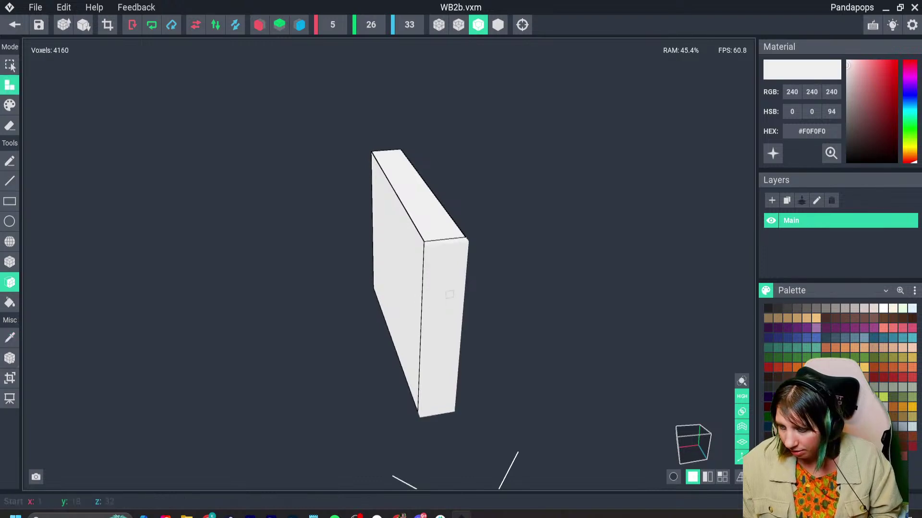
Check the pivot of the WB2b model, save the model and return to the project.
click(9, 358)
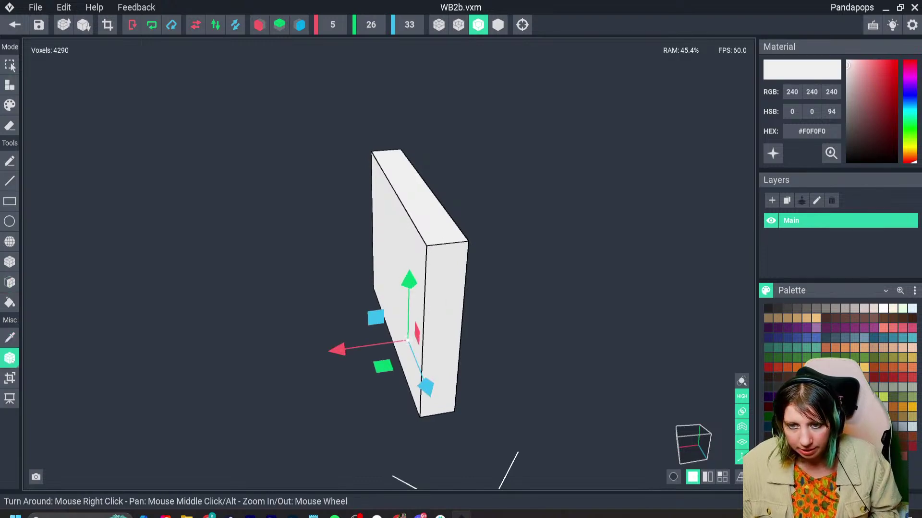
click(14, 24)
click(360, 189)
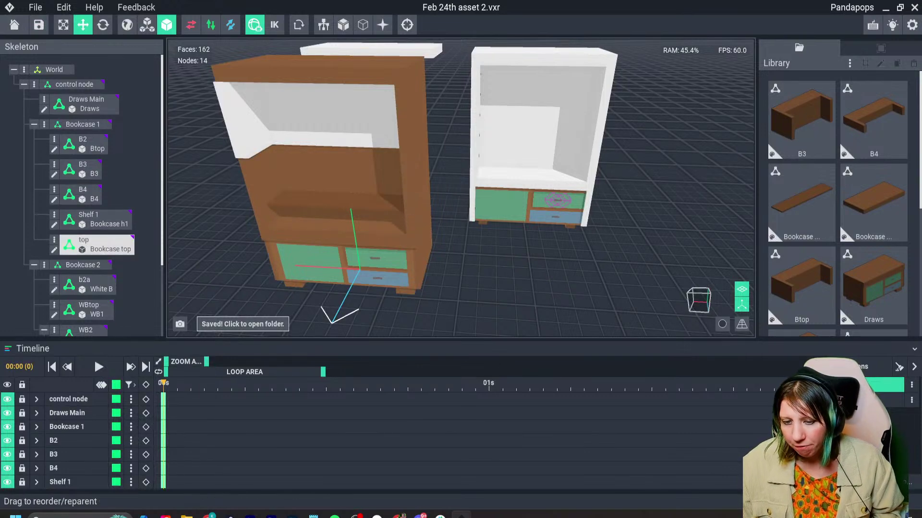
Attach the WB2b model from the library to the empty WB2b skeleton node under WB2.
scroll(91, 249, down, 3)
click(94, 285)
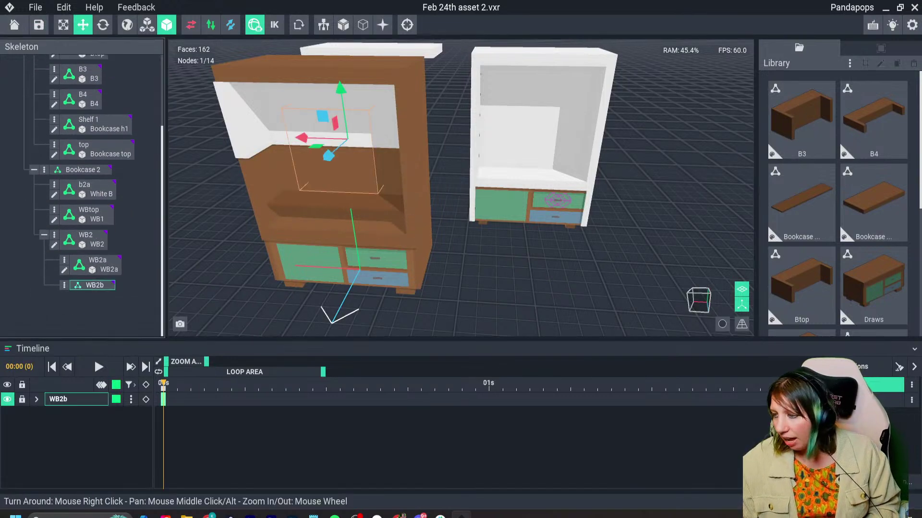
scroll(873, 226, down, 4)
drag(801, 287, 92, 286)
Move the WB2 node with its attached panels forward along Z, out of the brown bookcase, and select the WB2b node.
right_drag(364, 202, 316, 207)
scroll(336, 207, up, 2)
click(353, 158)
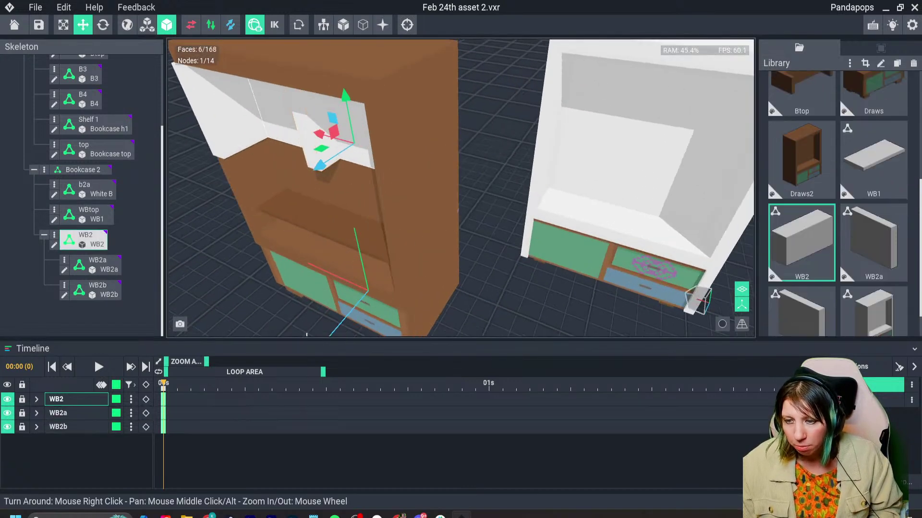
drag(321, 165, 218, 209)
scroll(306, 334, down, 3)
click(94, 288)
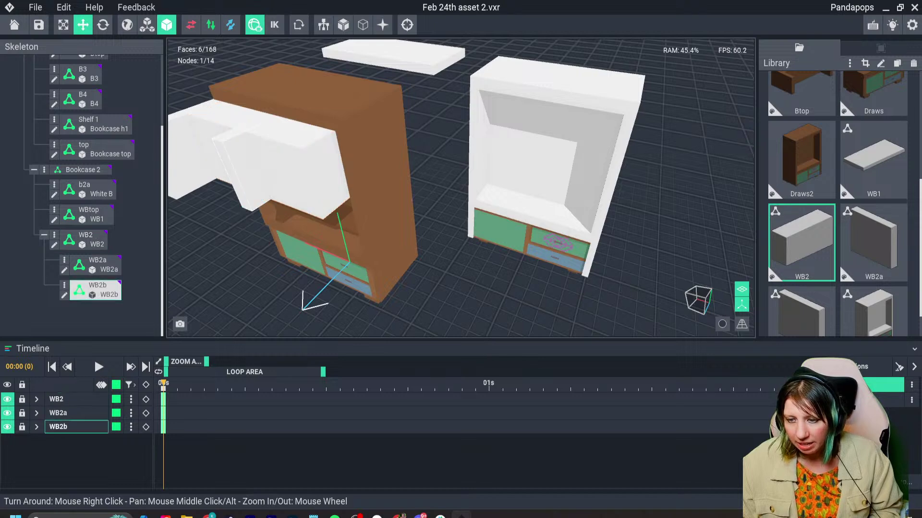
Move the WB2b side panel along X to -30 so it lines up with the end of the WB2 panel.
drag(252, 172, 308, 193)
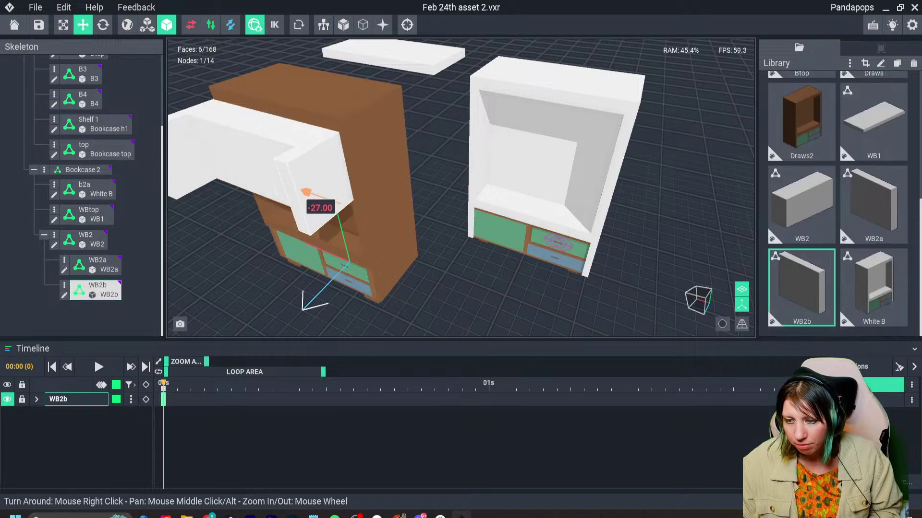
right_drag(308, 193, 380, 225)
click(224, 217)
drag(225, 217, 238, 283)
right_drag(302, 269, 206, 240)
right_drag(307, 226, 485, 240)
click(408, 221)
scroll(416, 239, up, 3)
mouse_move(339, 232)
mouse_down()
mouse_move(356, 232)
mouse_move(346, 238)
mouse_up()
right_drag(346, 239, 403, 244)
drag(331, 239, 338, 236)
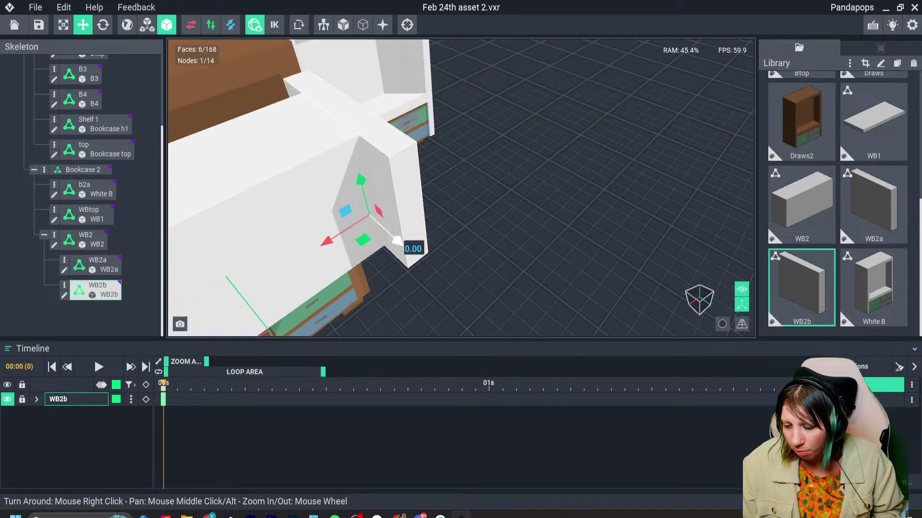
Move WB2b forward along Z, set its Z position to 7.5 voxels and deselect it.
drag(396, 238, 428, 267)
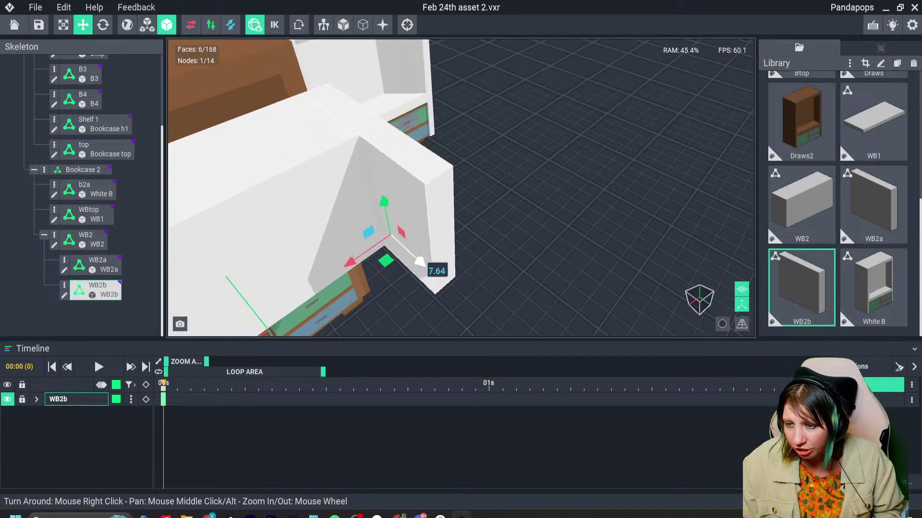
right_drag(428, 267, 420, 209)
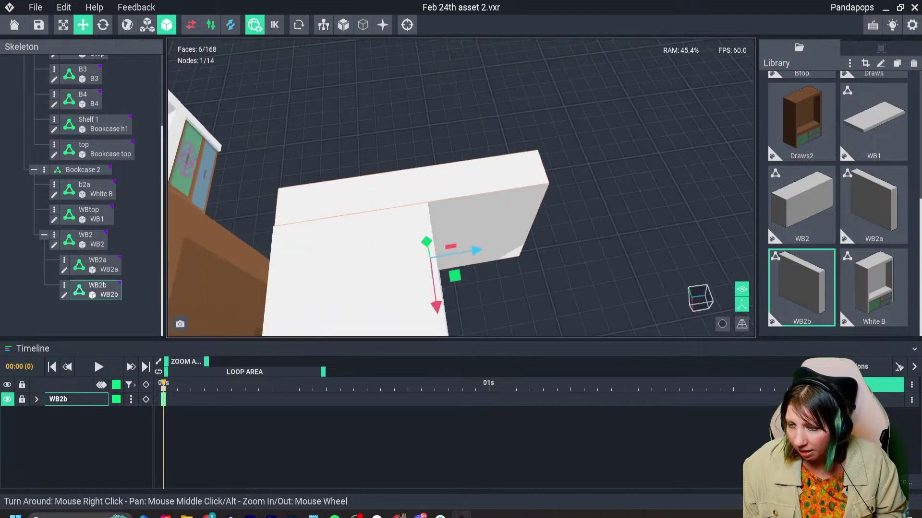
click(880, 48)
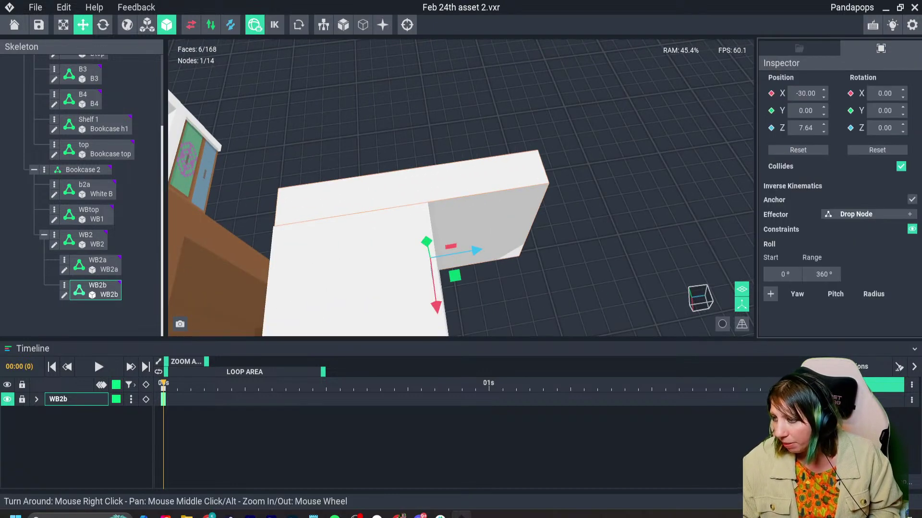
click(805, 127)
text(7.5)
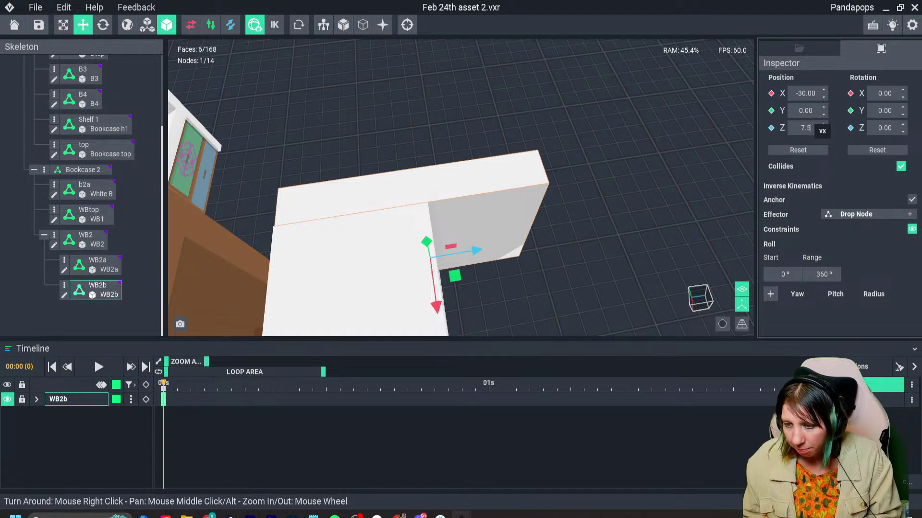
key(Return)
key(Escape)
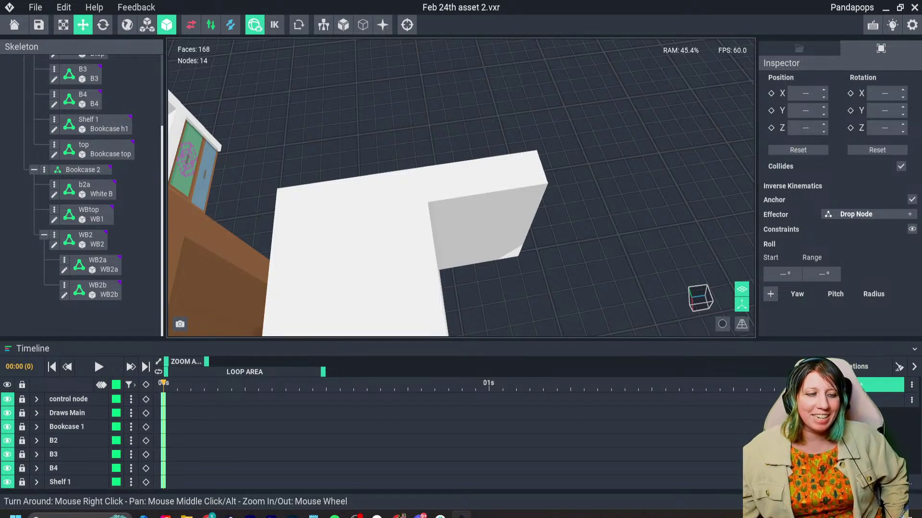
Move the WB2 node with its side panels back along Z to 49, into the upper section of the brown bookcase.
right_drag(485, 221, 370, 192)
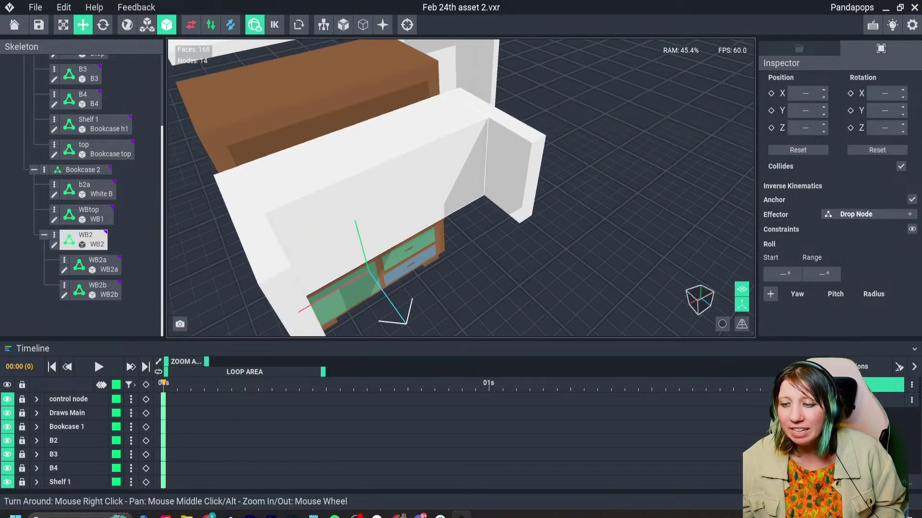
click(370, 192)
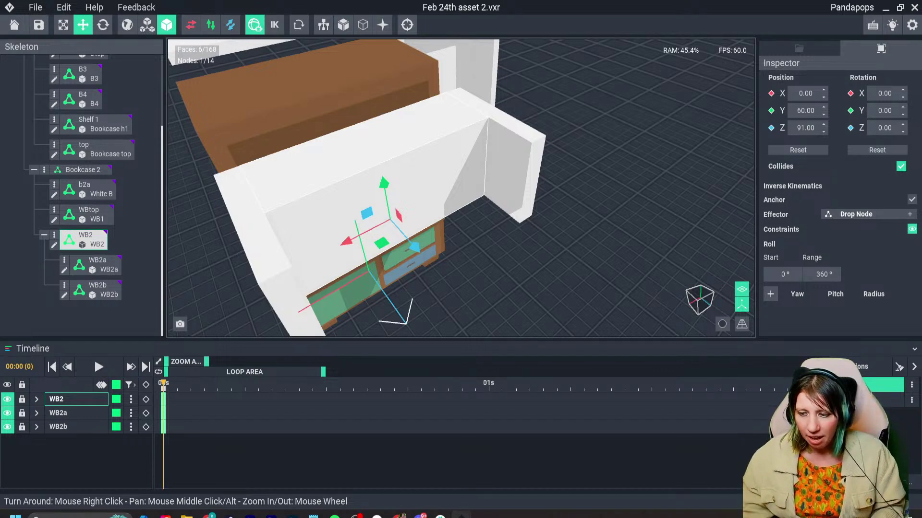
drag(414, 248, 350, 182)
right_drag(350, 181, 374, 181)
drag(395, 166, 392, 165)
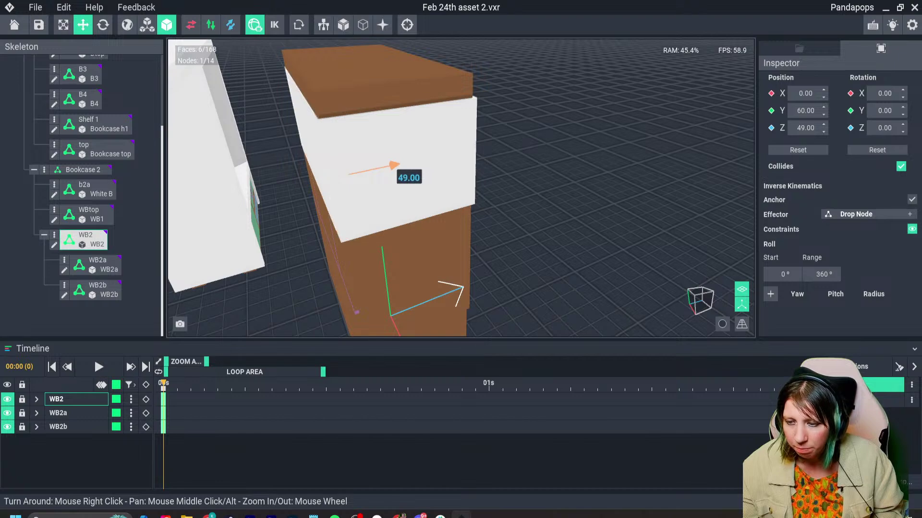
right_drag(395, 166, 336, 170)
scroll(460, 187, down, 3)
click(384, 192)
right_drag(384, 192, 432, 180)
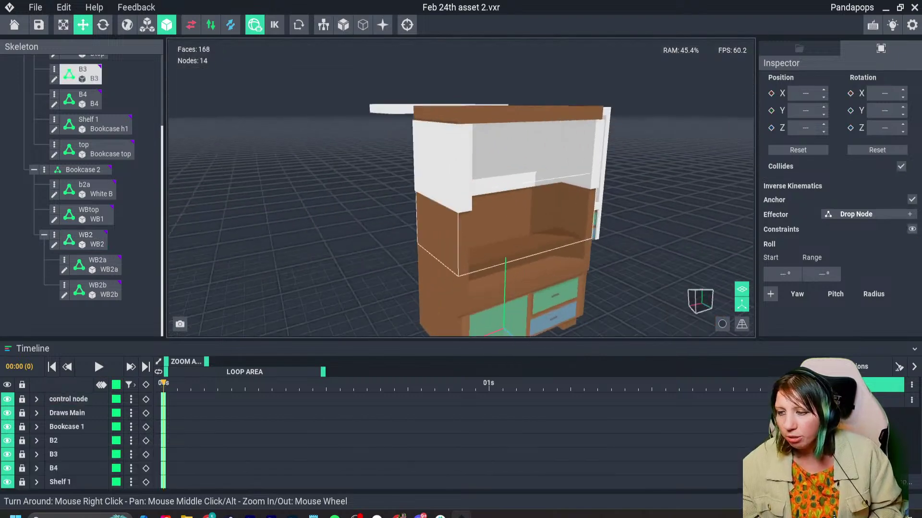
Move the WBtop panel to Z 55, over the top of the brown bookcase.
scroll(451, 254, up, 1)
click(386, 100)
right_drag(386, 99, 452, 120)
drag(375, 45, 511, 71)
right_drag(452, 129, 500, 168)
scroll(499, 168, up, 2)
scroll(499, 168, down, 1)
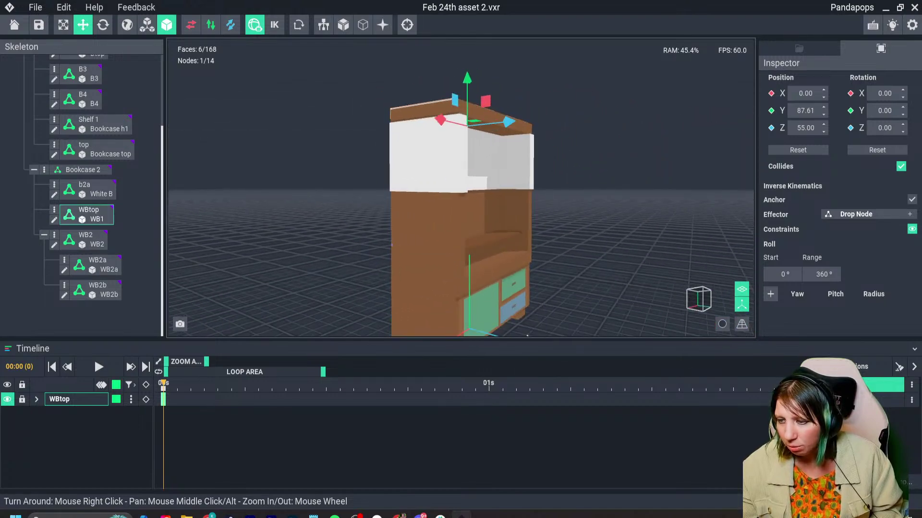
Lower WBtop to Y -10 and Z 26, rotate it 270° about X, and try to align it with the white bookcase.
drag(467, 79, 467, 222)
right_drag(467, 221, 526, 221)
scroll(471, 268, down, 3)
drag(516, 269, 377, 210)
click(103, 25)
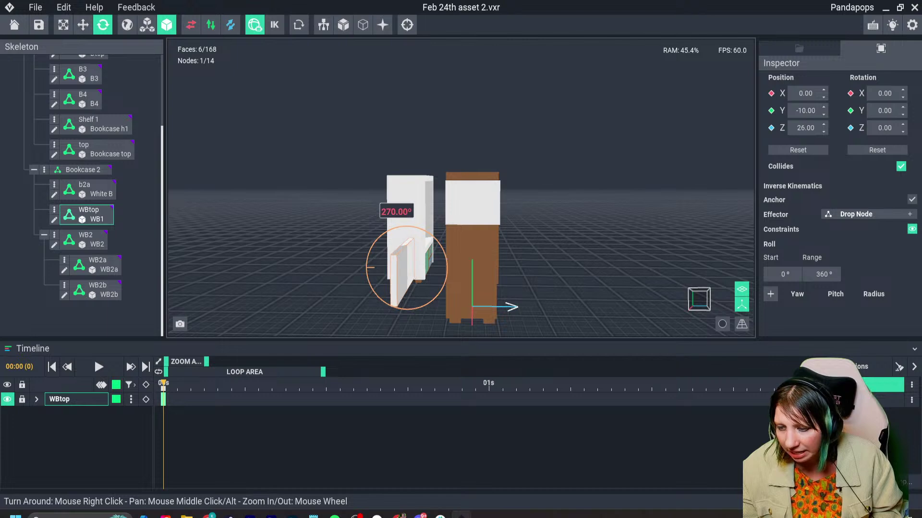
click(83, 24)
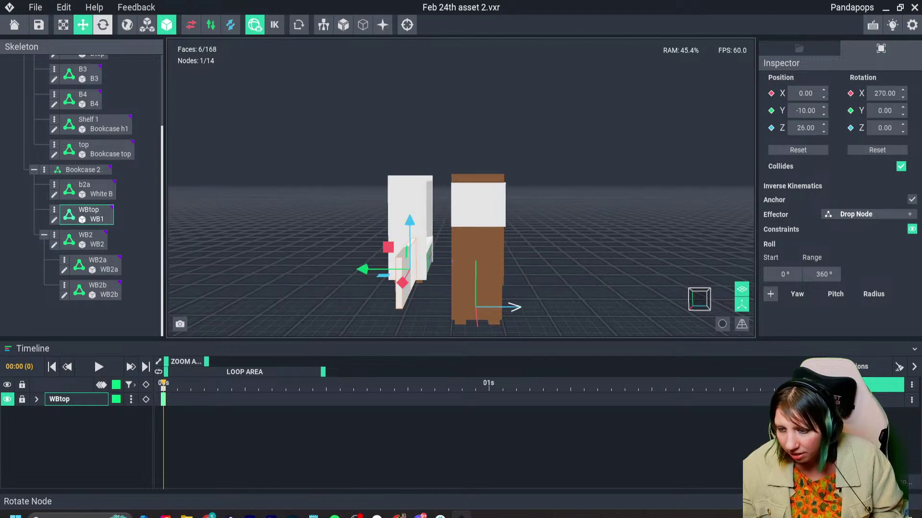
drag(365, 269, 425, 269)
right_drag(424, 270, 435, 268)
drag(384, 285, 321, 291)
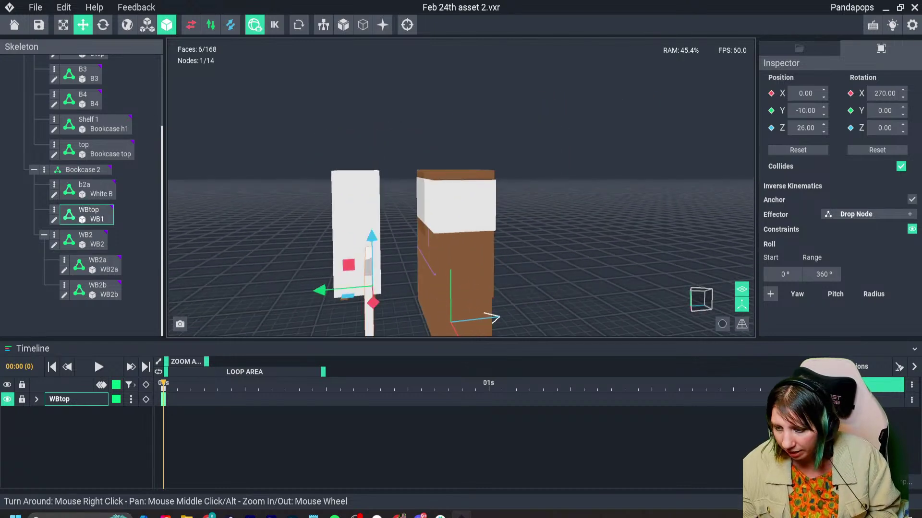
Delete the WBtop node from the skeleton and the WB1 model from the library.
key(Delete)
click(355, 233)
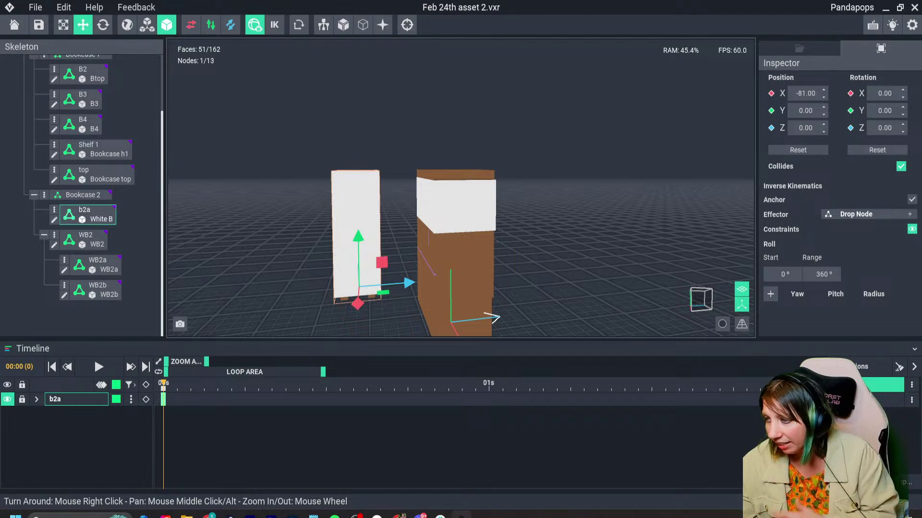
click(799, 48)
scroll(873, 120, down, 4)
click(874, 122)
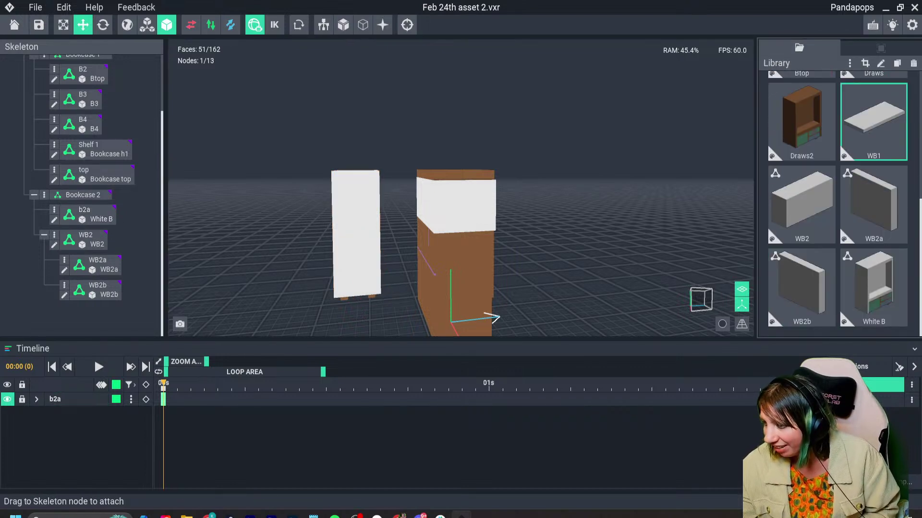
right_drag(528, 192, 432, 211)
scroll(461, 202, down, 3)
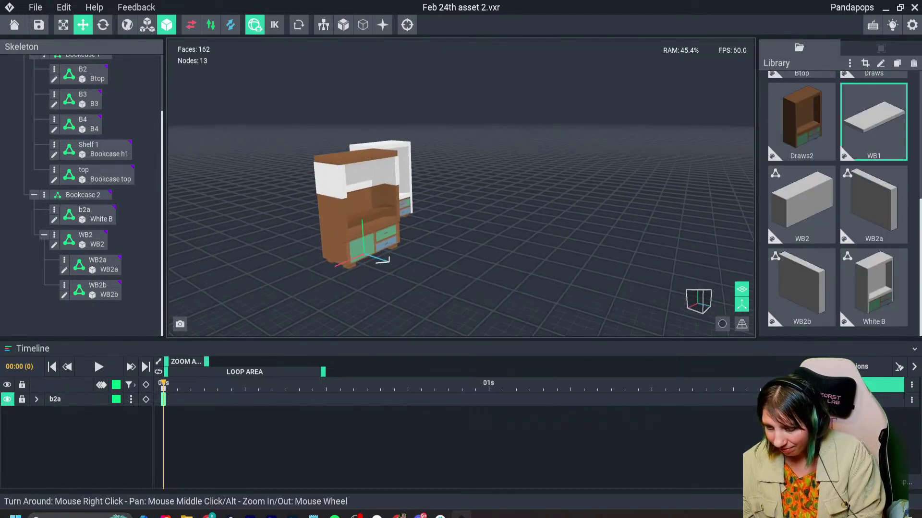
key(Delete)
Clone the White B bookcase model in the library under the name White Btop.
click(410, 189)
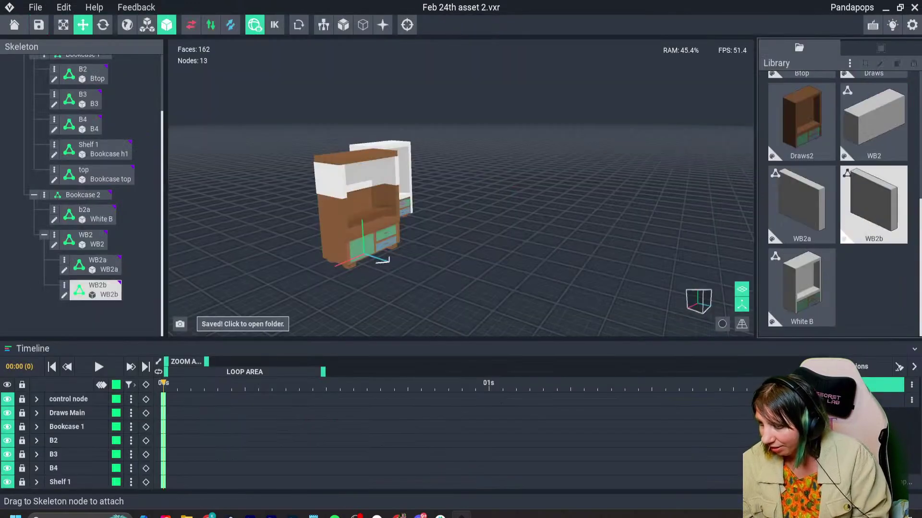
key(ctrl+d)
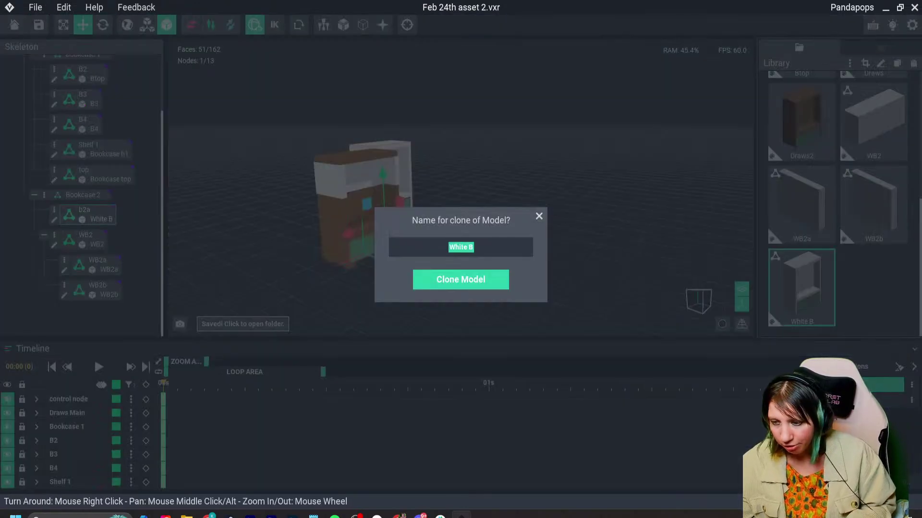
click(473, 247)
text(top)
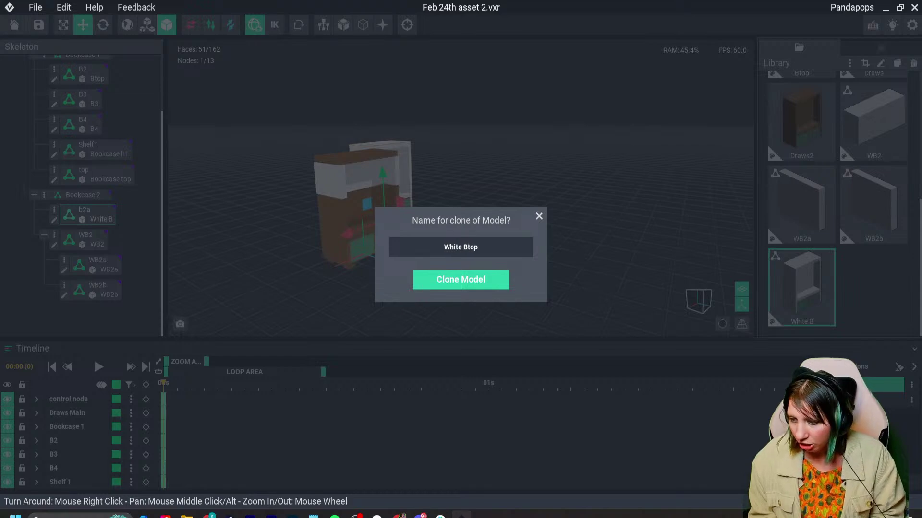
key(Return)
Open the White Btop model and crop its volume from below to a top slab 5 voxels high.
double_click(873, 287)
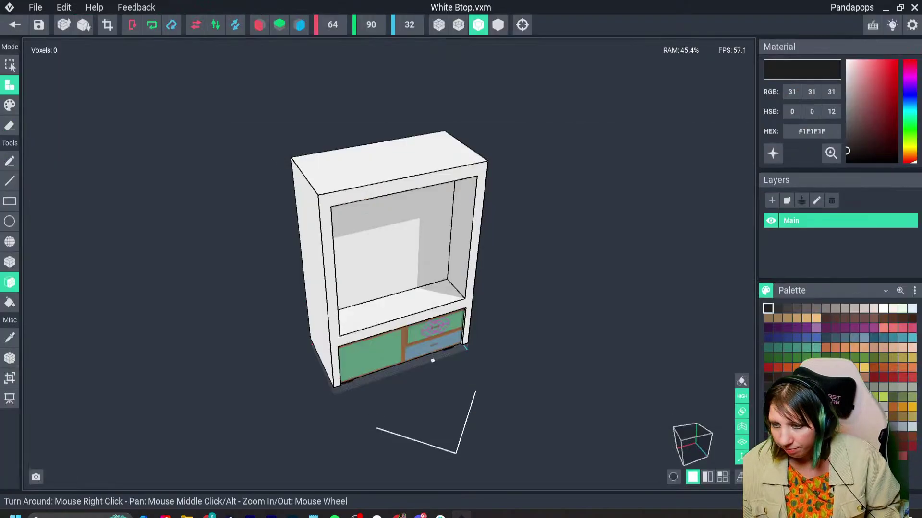
click(9, 378)
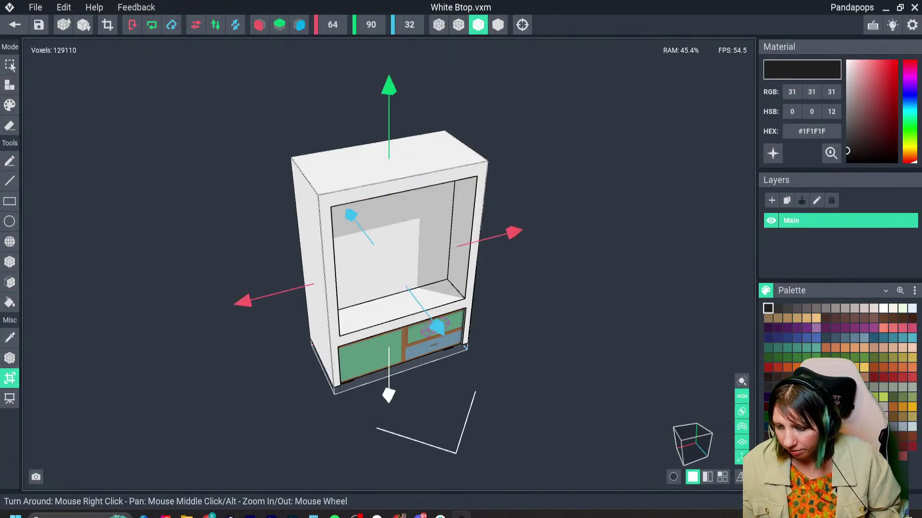
drag(389, 395, 387, 230)
right_drag(349, 235, 312, 234)
scroll(336, 249, up, 4)
key(Return)
right_drag(317, 283, 348, 296)
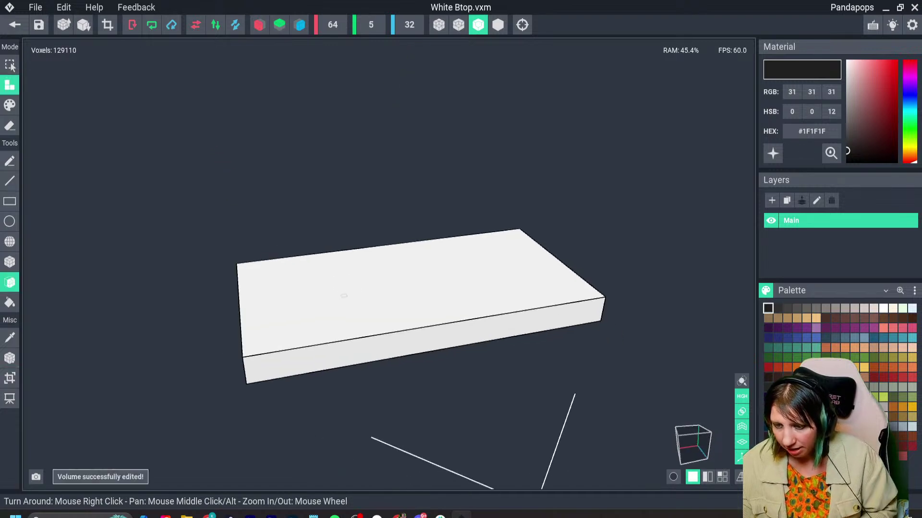
scroll(352, 332, down, 4)
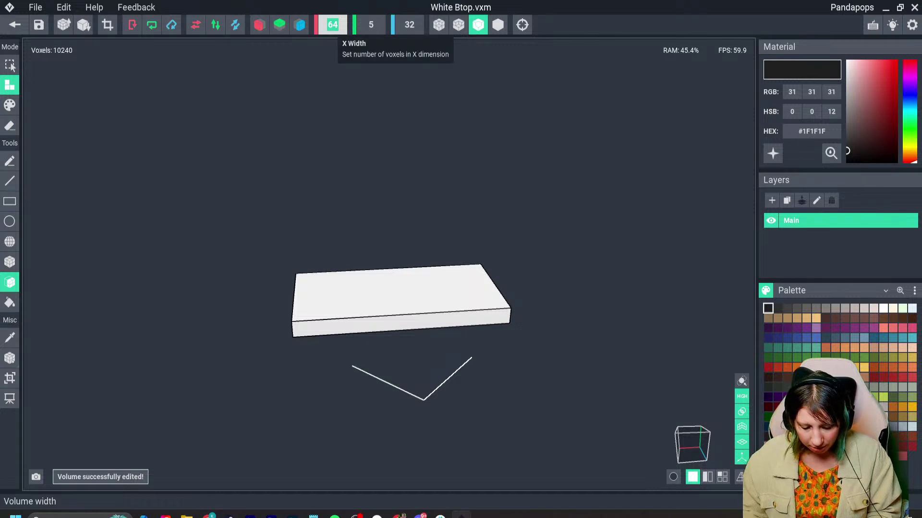
Set the White Btop volume's X width to 66 voxels and its Z depth to 33 voxels.
click(333, 25)
text(6)
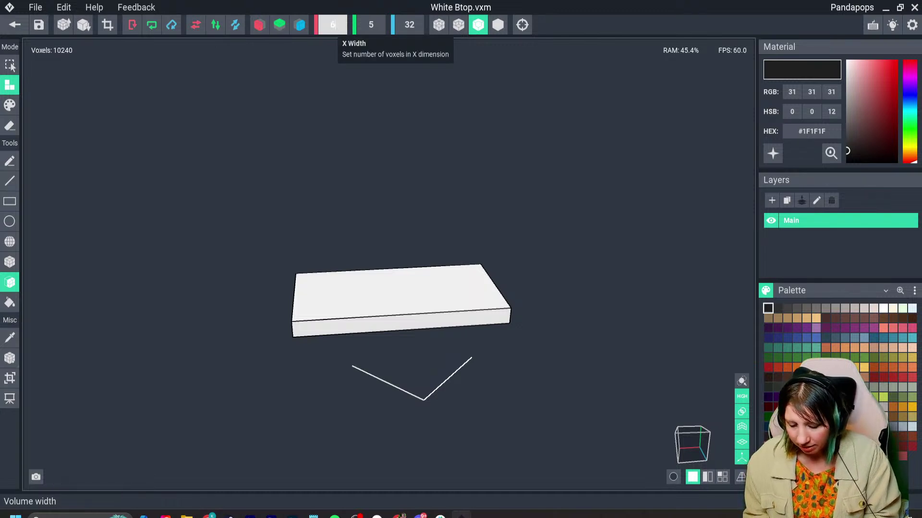
text(6)
key(Return)
click(409, 24)
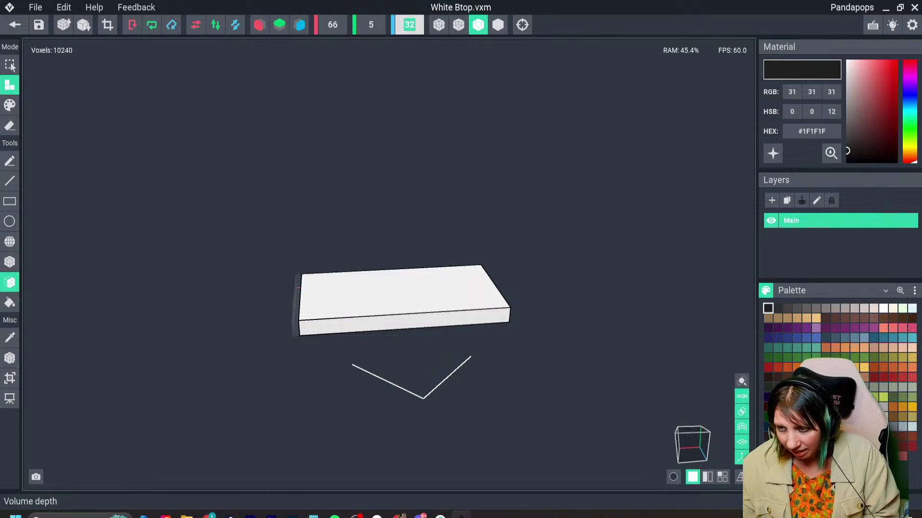
text(33)
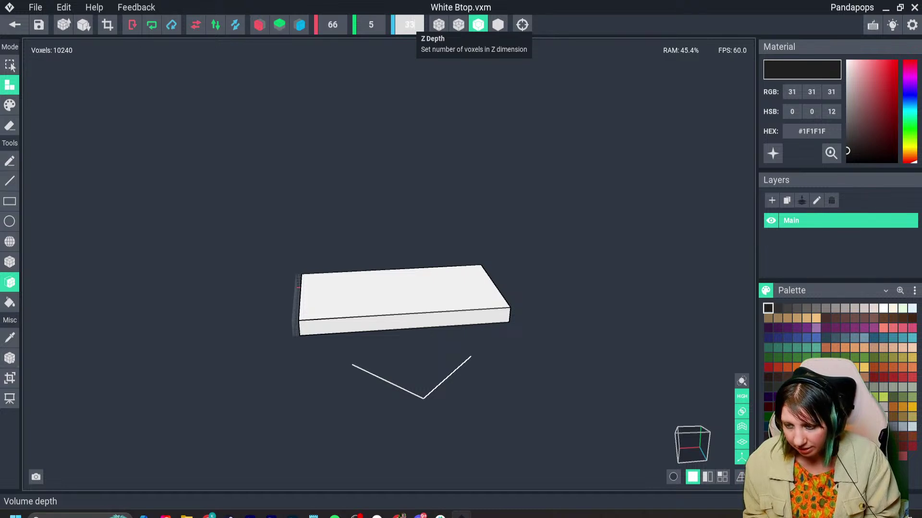
key(Return)
Extend the slab in the sampled white #F0F0F0 to fill the enlarged volume, and return to the project.
key(i)
click(294, 298)
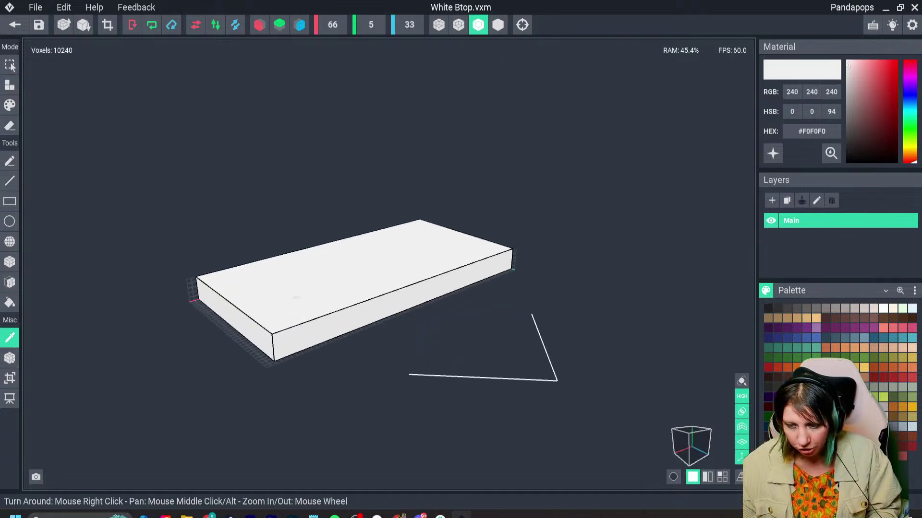
click(220, 314)
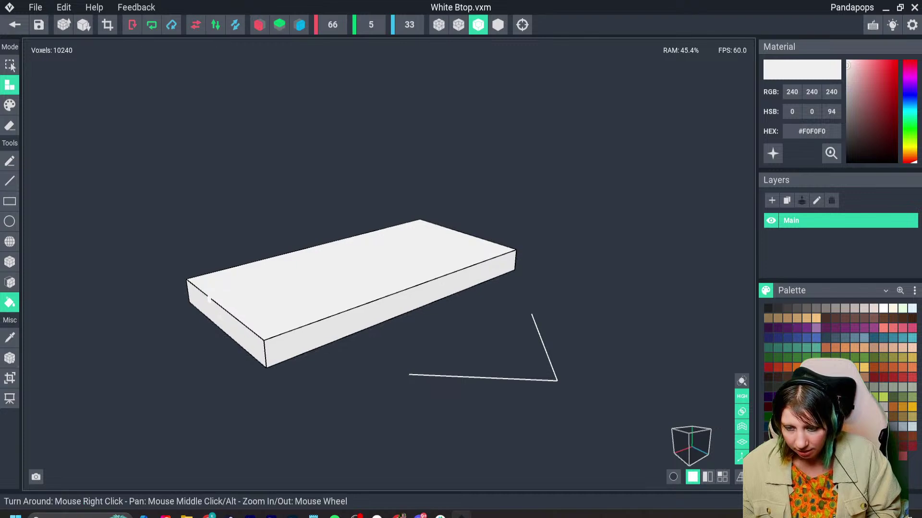
click(10, 378)
click(10, 358)
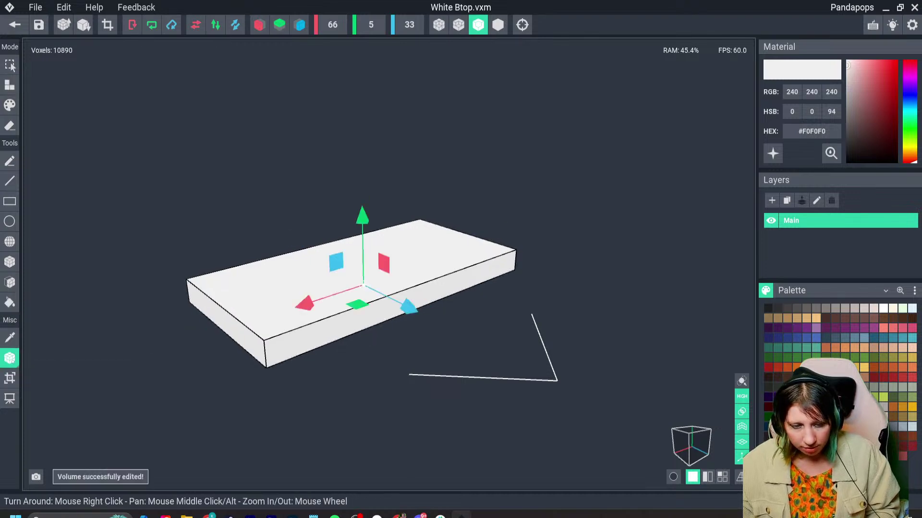
click(14, 25)
click(360, 188)
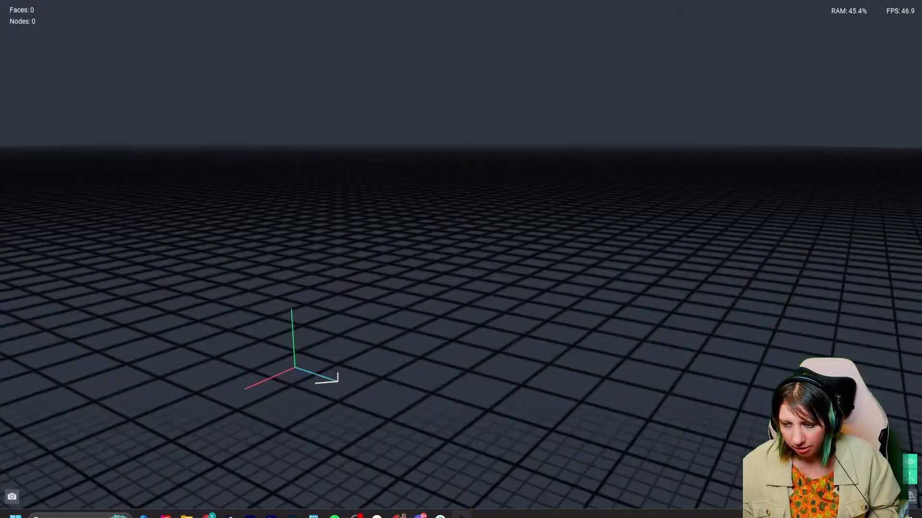
Try to attach the White Btop model from the library to the b2a node.
scroll(86, 284, down, 1)
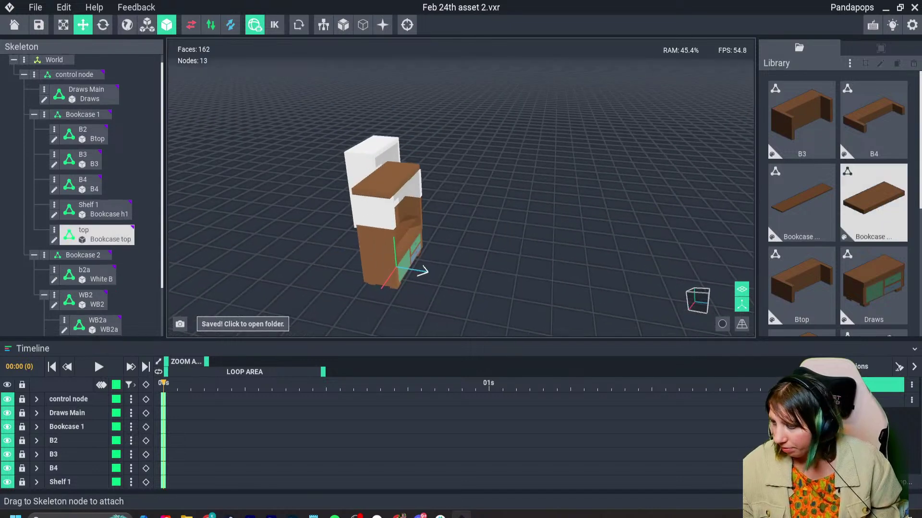
scroll(874, 201, down, 5)
drag(874, 288, 96, 276)
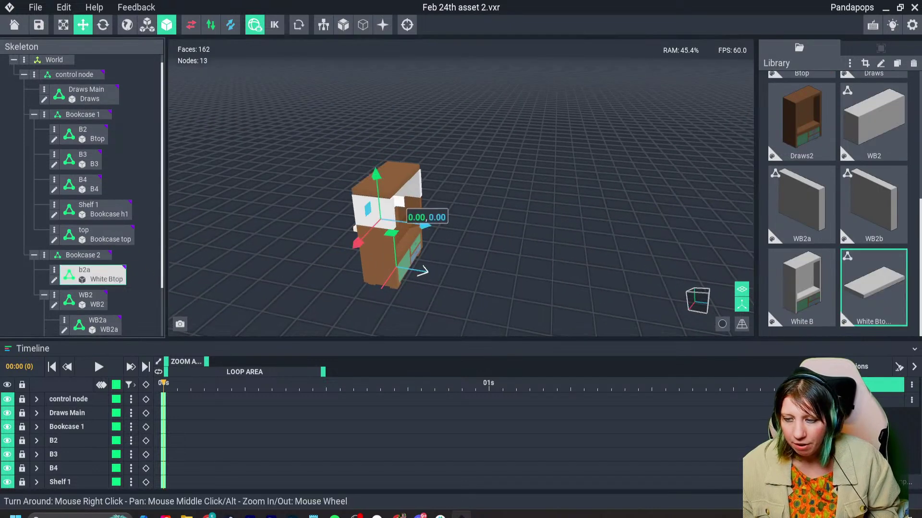
Create a node named WBTop under Bookcase 2 and attach the White Btop model from the library to it.
scroll(374, 212, up, 3)
click(87, 299)
scroll(86, 288, down, 2)
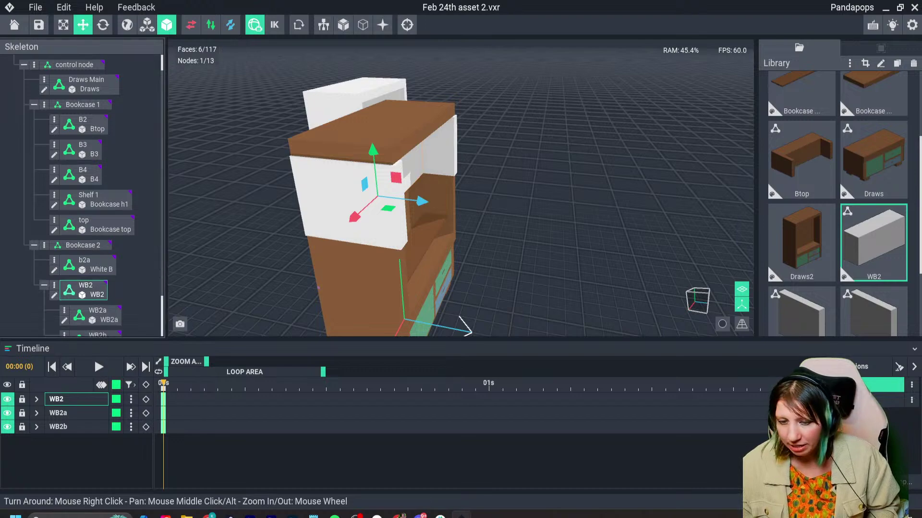
click(88, 214)
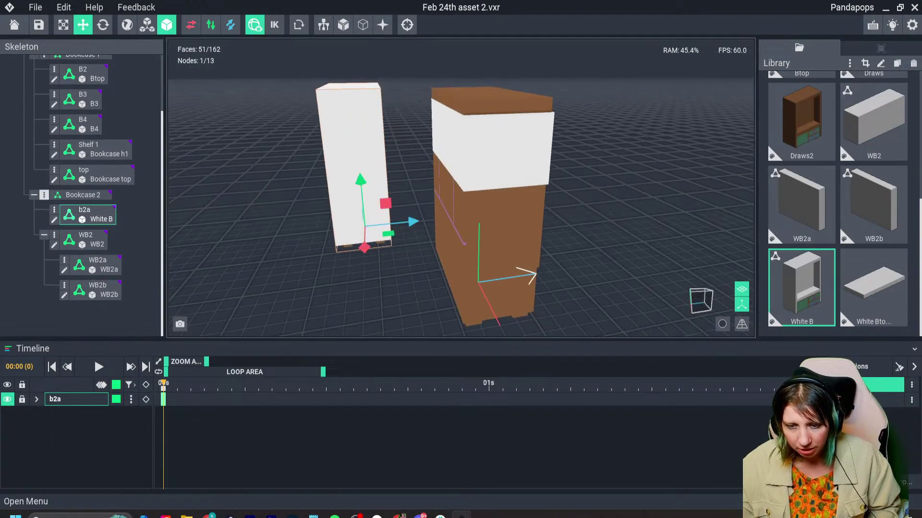
click(45, 194)
click(88, 206)
text(W)
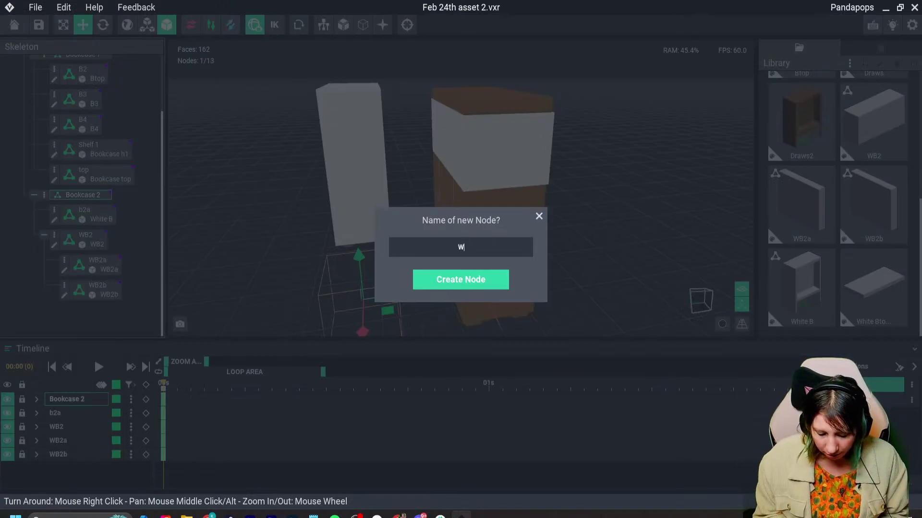
text(B2)
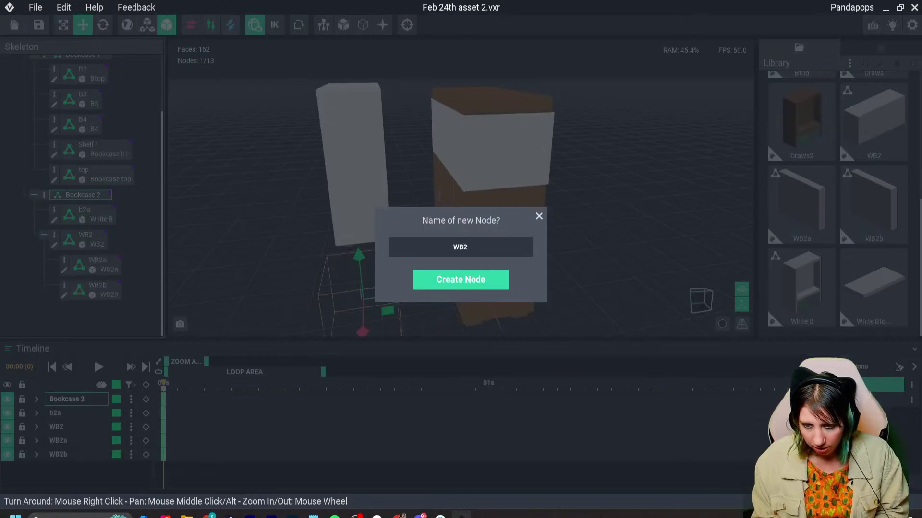
key(BackSpace)
key(BackSpace)
text(Top)
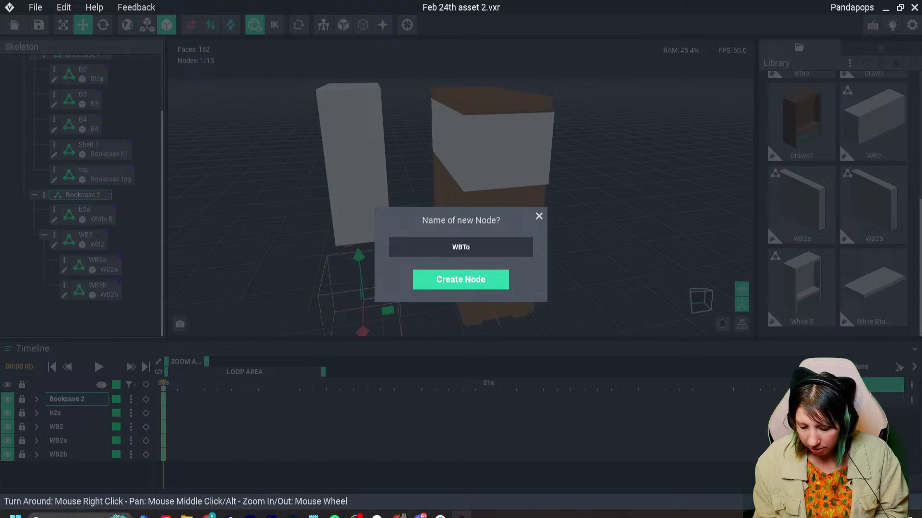
key(Return)
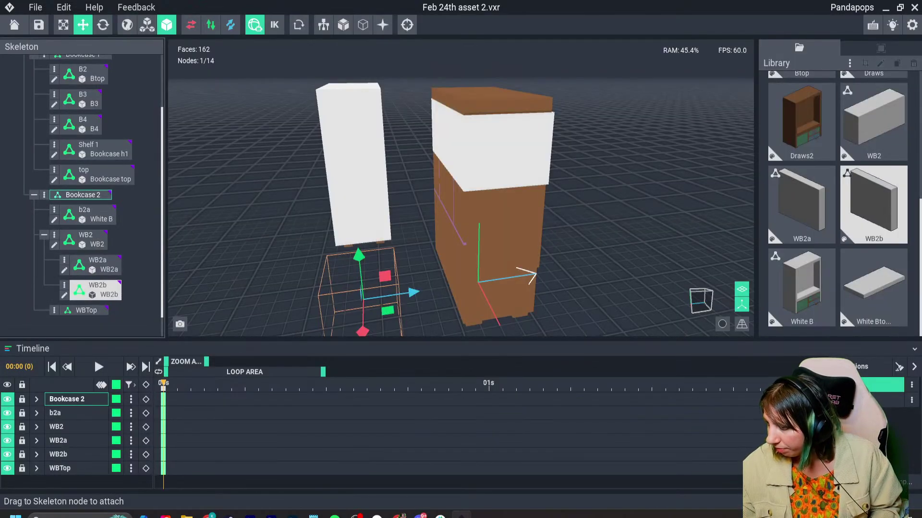
drag(873, 288, 89, 312)
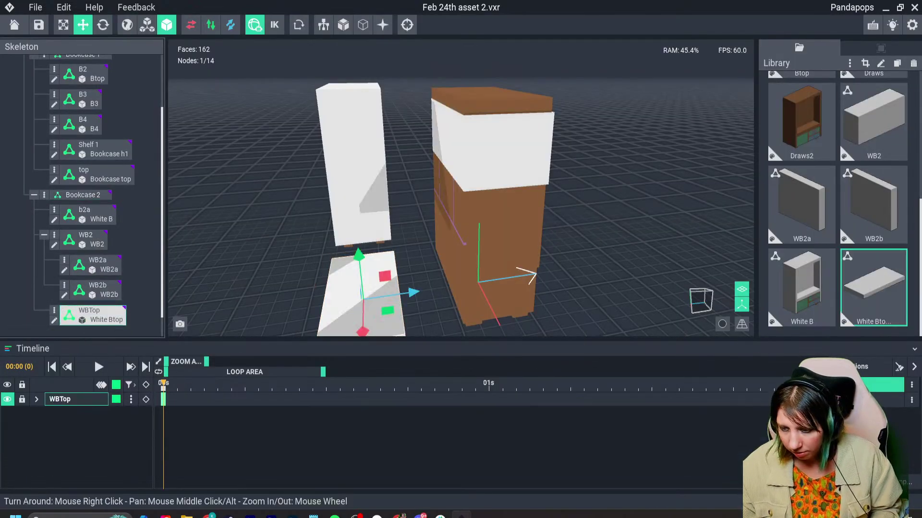
Raise the WBTop panel to near the top of the brown bookcase and move it along Z toward the bookcase.
drag(358, 256, 364, 65)
click(444, 135)
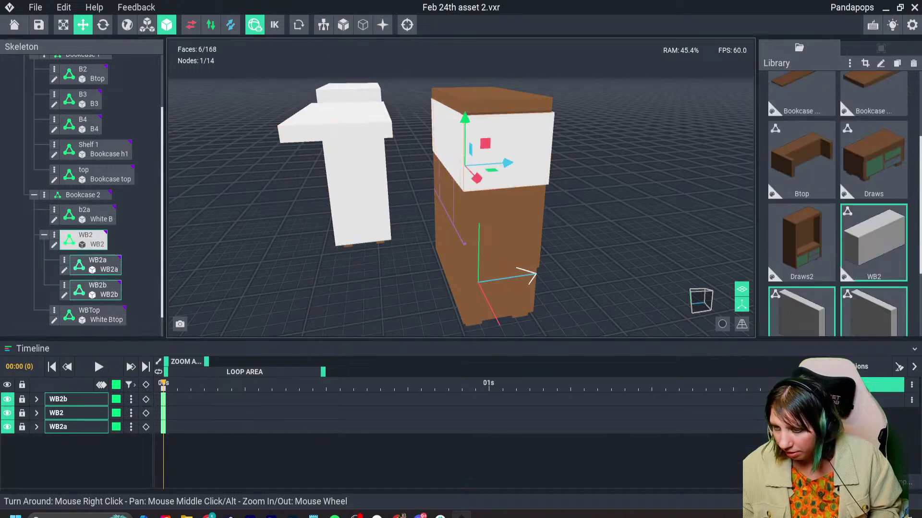
click(375, 125)
drag(391, 121, 460, 120)
right_drag(460, 124, 428, 130)
scroll(399, 187, up, 3)
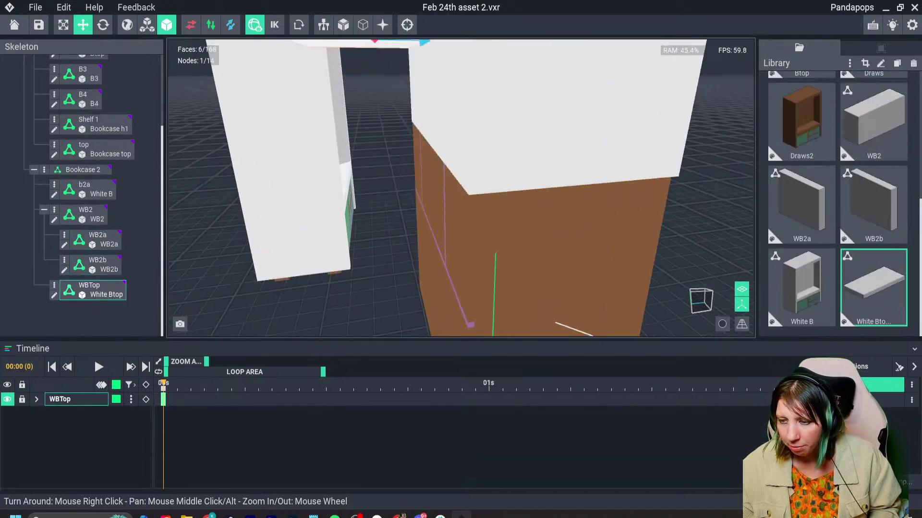
scroll(398, 187, down, 2)
middle_drag(364, 57, 347, 141)
click(350, 141)
click(351, 141)
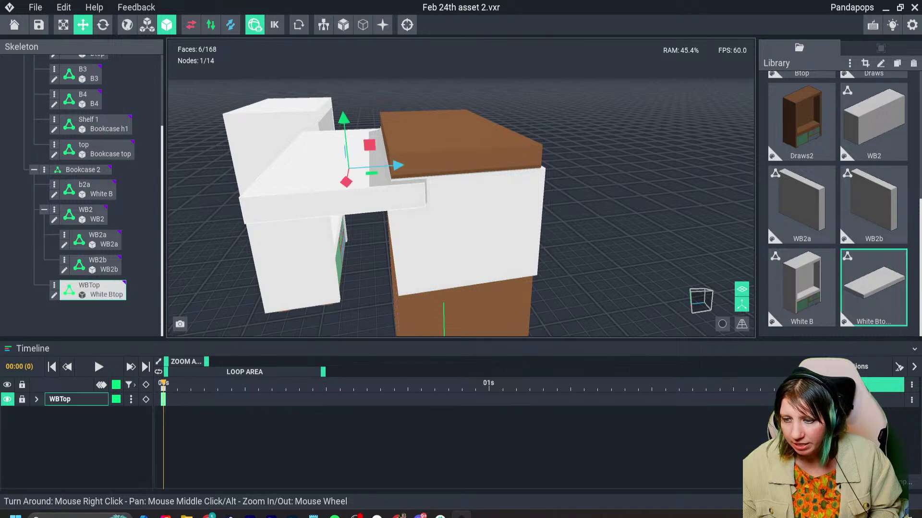
Move the WBTop panel up and along Z until it covers the brown top, in line with the white side panels.
drag(343, 126, 340, 93)
right_drag(384, 120, 354, 129)
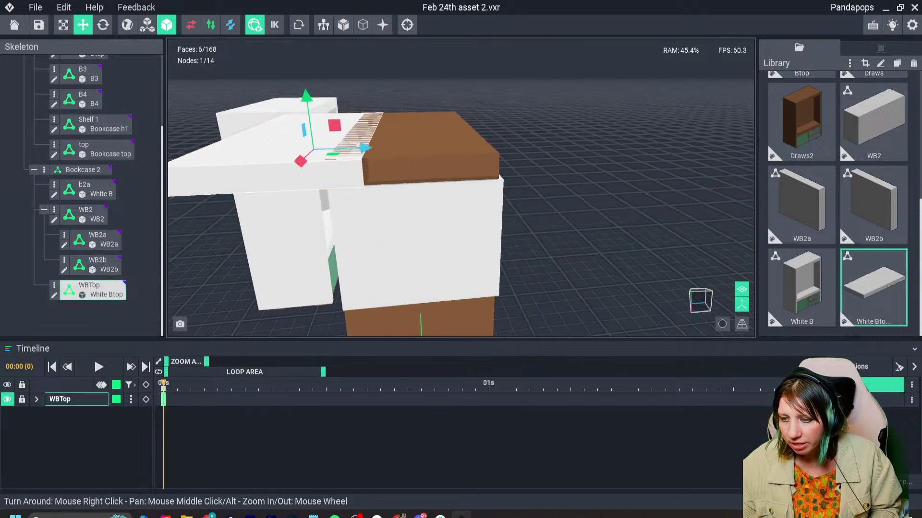
drag(357, 143, 462, 145)
right_drag(462, 177, 344, 156)
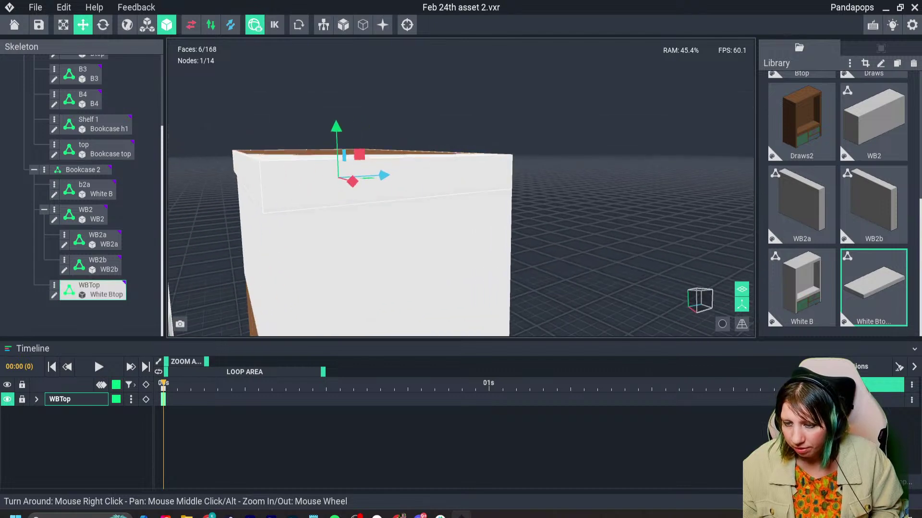
mouse_move(423, 187)
right_down()
mouse_move(399, 176)
mouse_move(427, 178)
right_up()
drag(429, 184, 430, 184)
mouse_move(431, 184)
right_down()
mouse_move(417, 186)
mouse_move(446, 188)
right_up()
Open the WBTop node's White Btop model for editing and set its Y height to 6 voxels.
key(Tab)
right_drag(456, 223, 552, 202)
click(371, 24)
text(6)
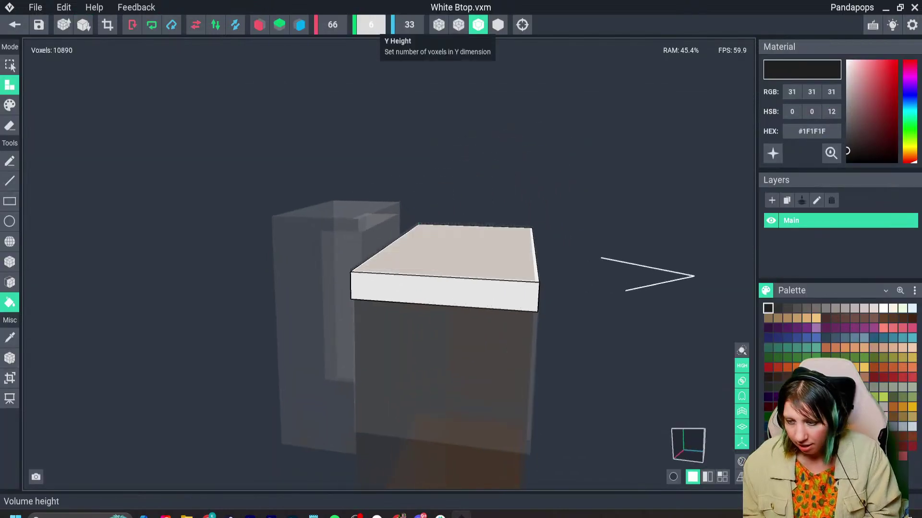
key(Return)
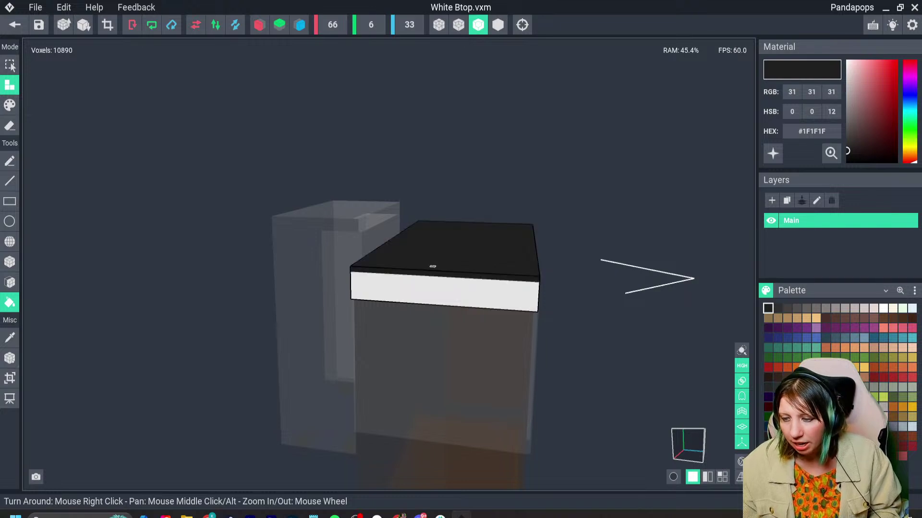
Extend the slab in the sampled white #F0F0F0 to fill the taller volume, and return to the project.
alt+click(461, 253)
click(462, 252)
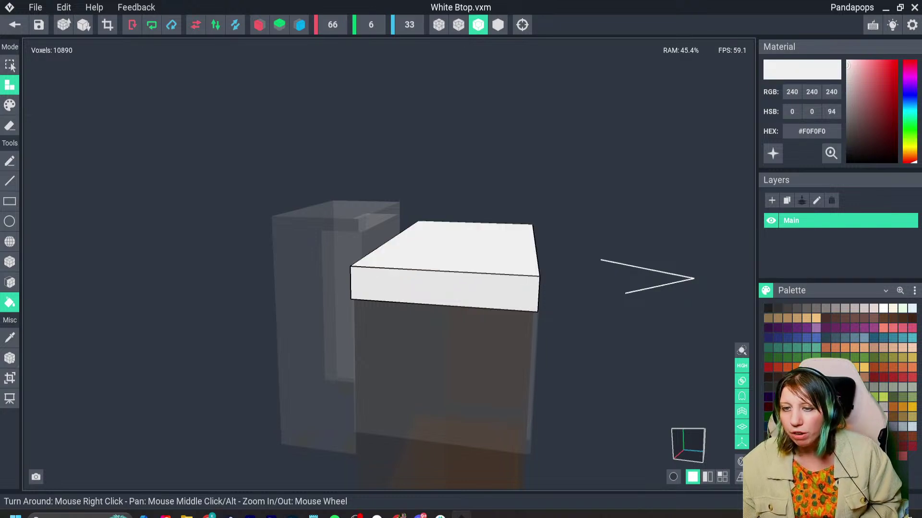
click(10, 358)
click(48, 364)
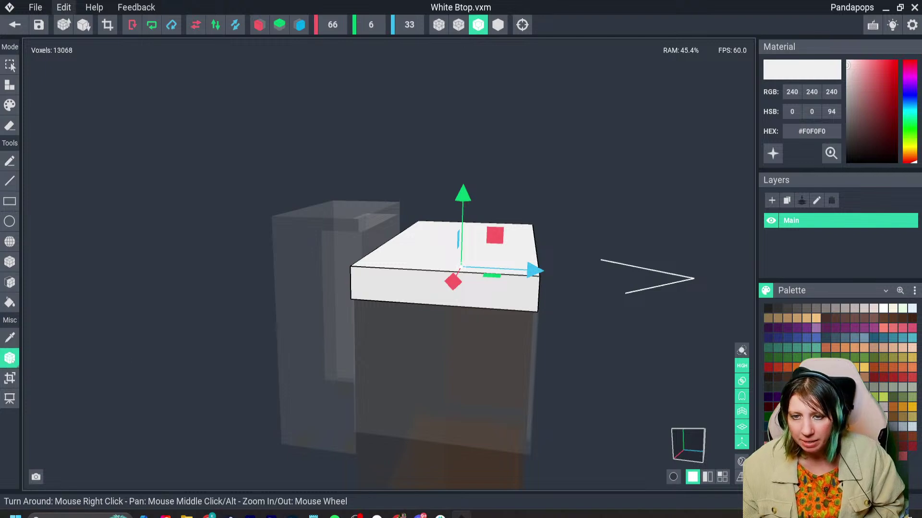
click(15, 25)
Nudge the WBTop panel along Z to line it up with the white side panels.
click(360, 189)
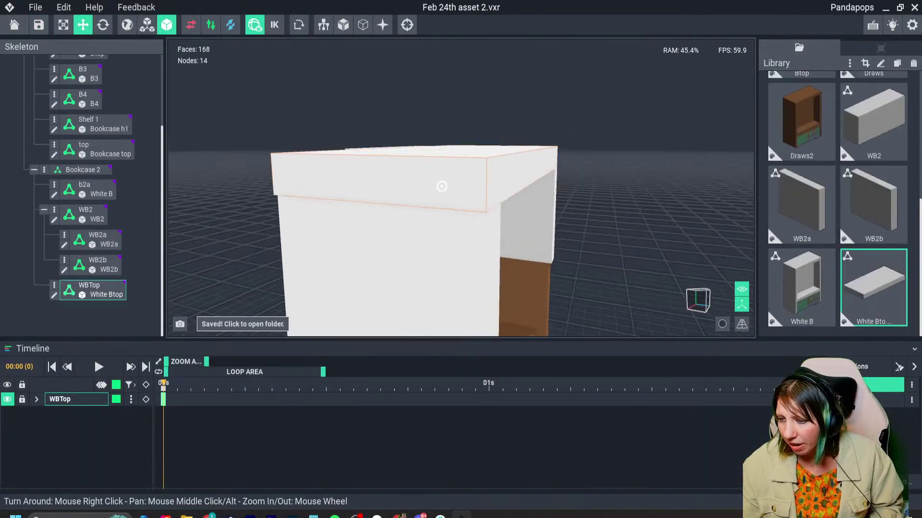
drag(457, 187, 461, 187)
key(Escape)
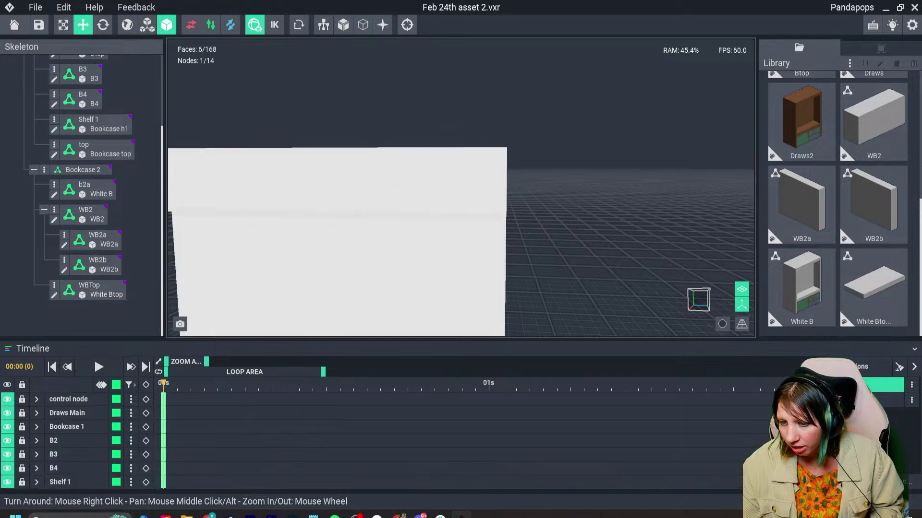
scroll(461, 188, down, 2)
right_drag(365, 240, 522, 246)
scroll(514, 246, down, 3)
right_drag(459, 270, 445, 191)
scroll(459, 268, down, 2)
Fine-tune the WBTop panel's vertical position so it caps the white side panels, and clear the selection.
click(444, 99)
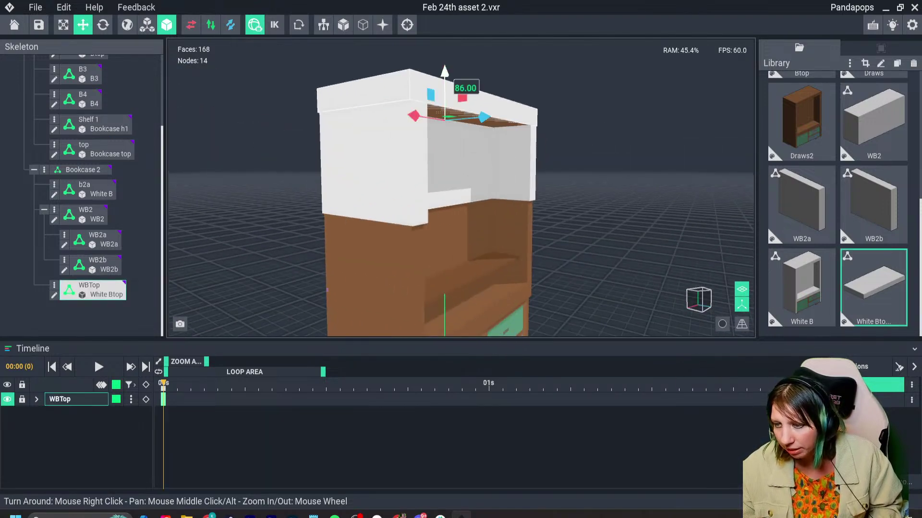
drag(444, 73, 444, 72)
right_drag(445, 72, 473, 91)
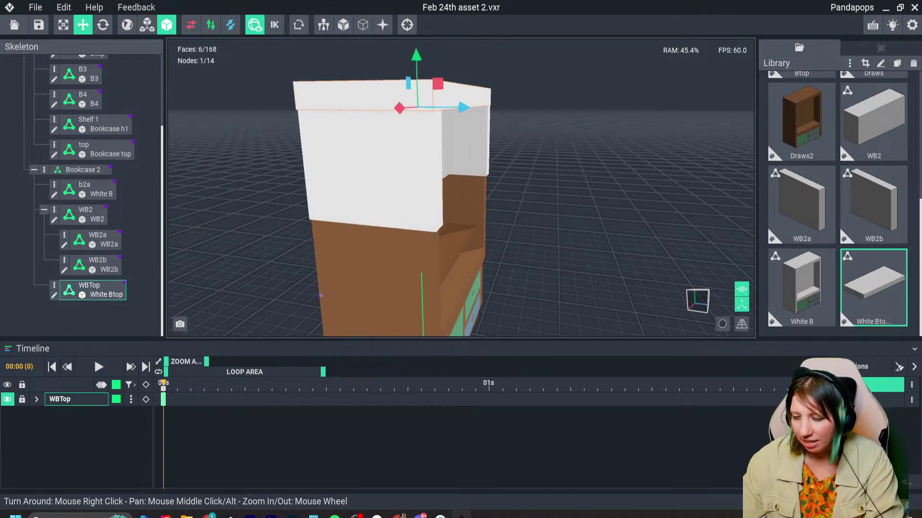
right_drag(461, 245, 417, 249)
scroll(441, 244, down, 2)
key(Escape)
scroll(432, 249, down, 3)
right_drag(478, 194, 458, 204)
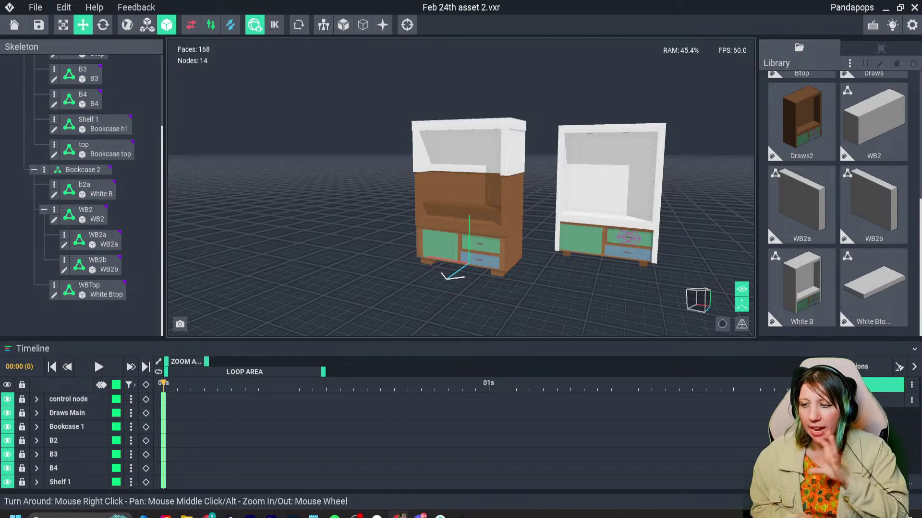
right_drag(404, 177, 500, 201)
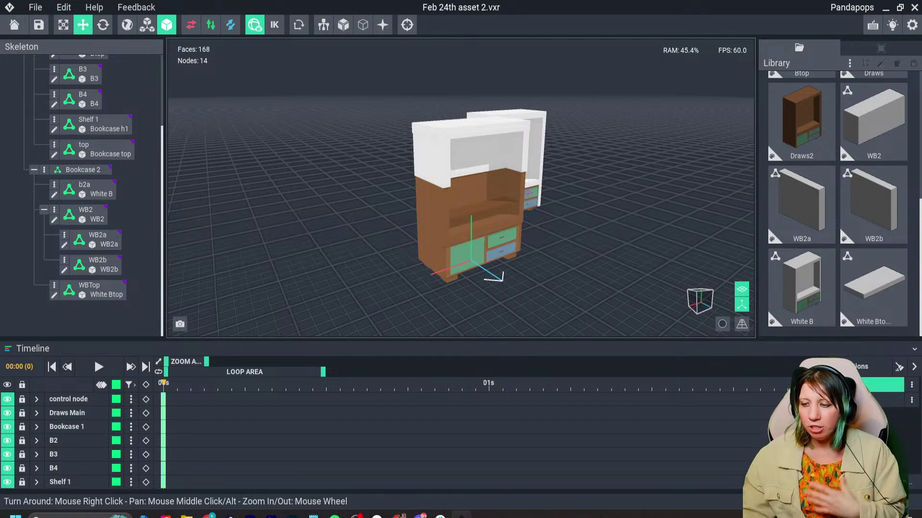
mouse_move(477, 193)
right_down()
mouse_move(399, 176)
mouse_move(421, 198)
right_up()
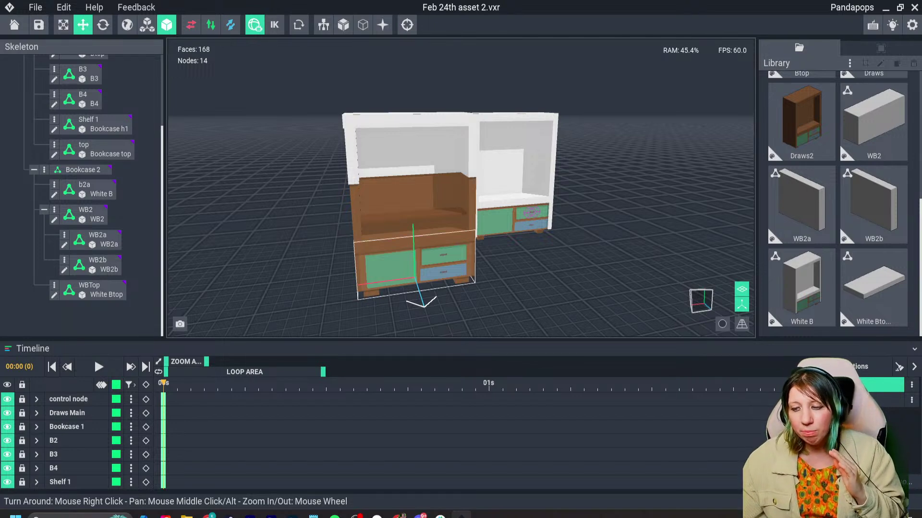
Select the Bookcase 1 and Bookcase 2 nodes together and move them along X, clear of the Draws Main unit.
click(415, 264)
right_drag(418, 198, 417, 178)
scroll(417, 182, up, 3)
scroll(443, 333, up, 2)
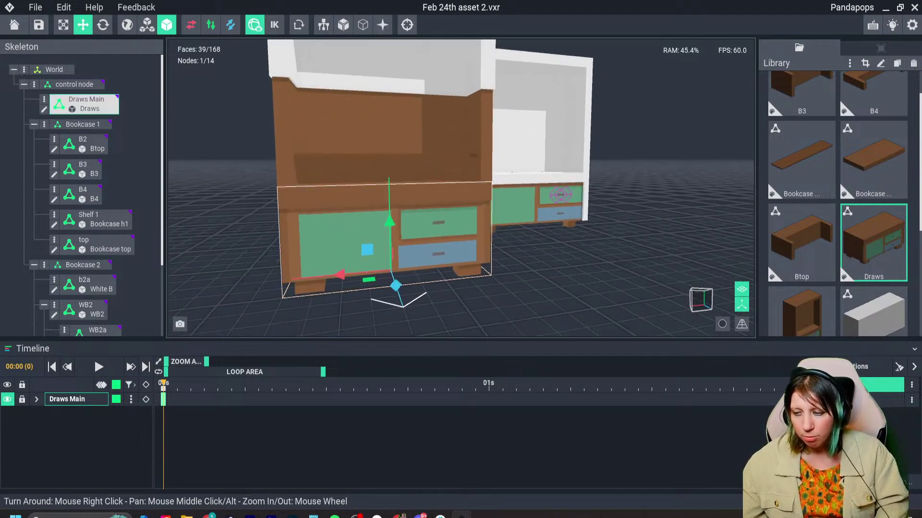
scroll(874, 192, down, 3)
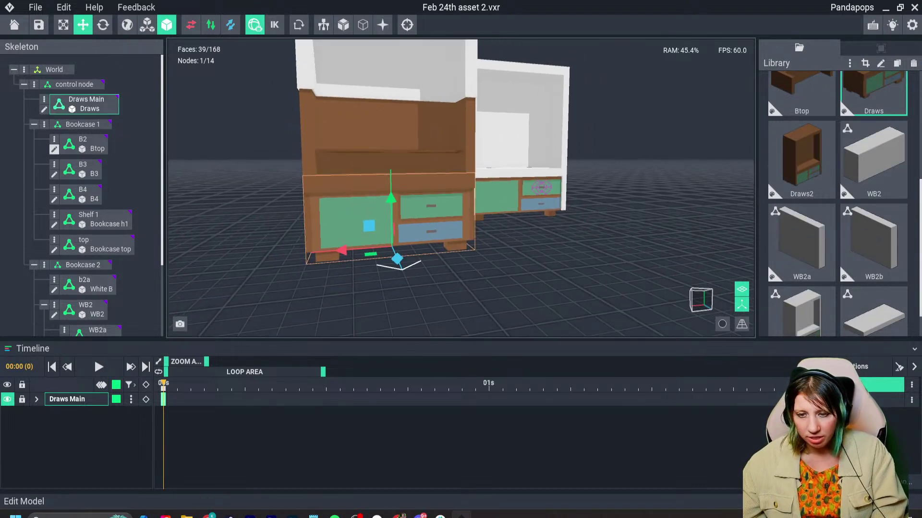
click(80, 124)
shift+click(80, 265)
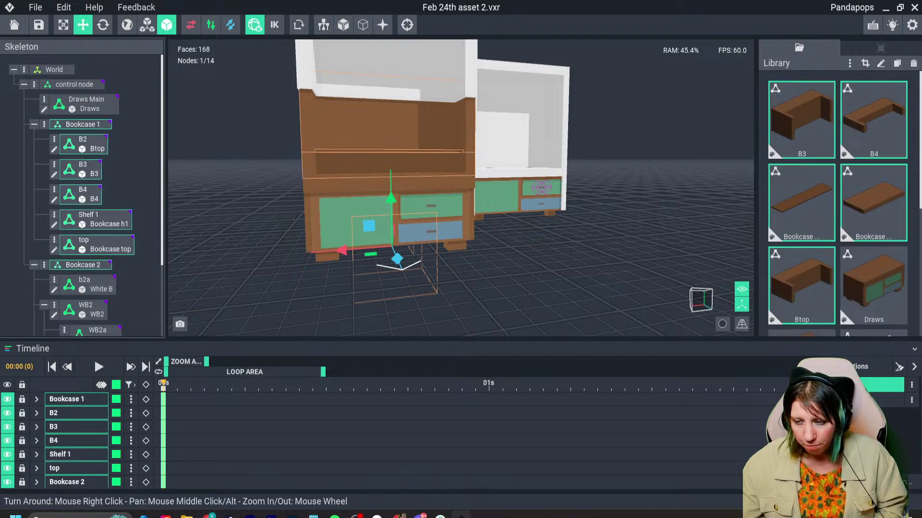
drag(342, 250, 557, 232)
right_drag(557, 232, 461, 232)
scroll(460, 188, up, 2)
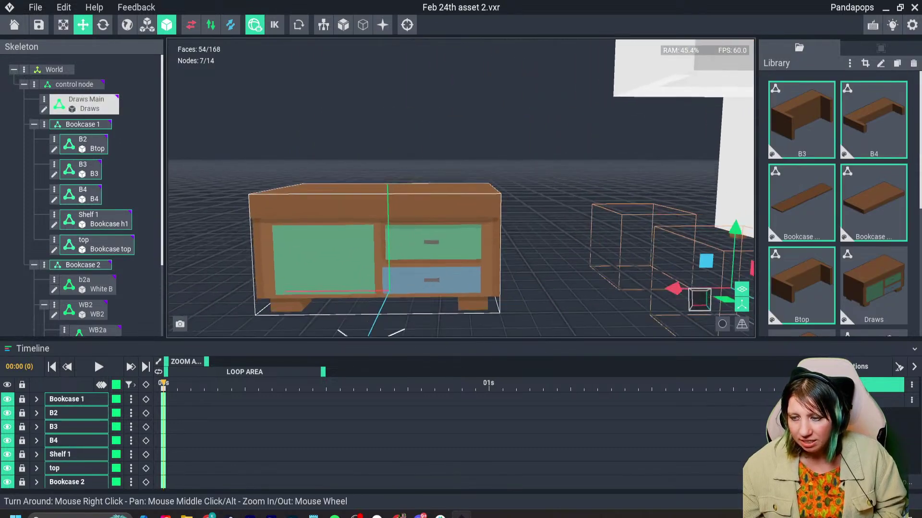
scroll(461, 187, down, 1)
right_drag(634, 170, 683, 180)
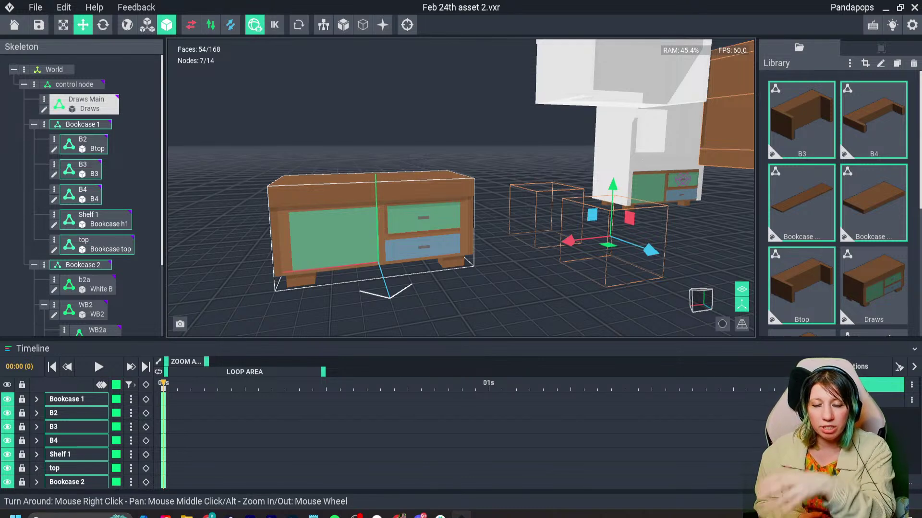
scroll(461, 187, down, 3)
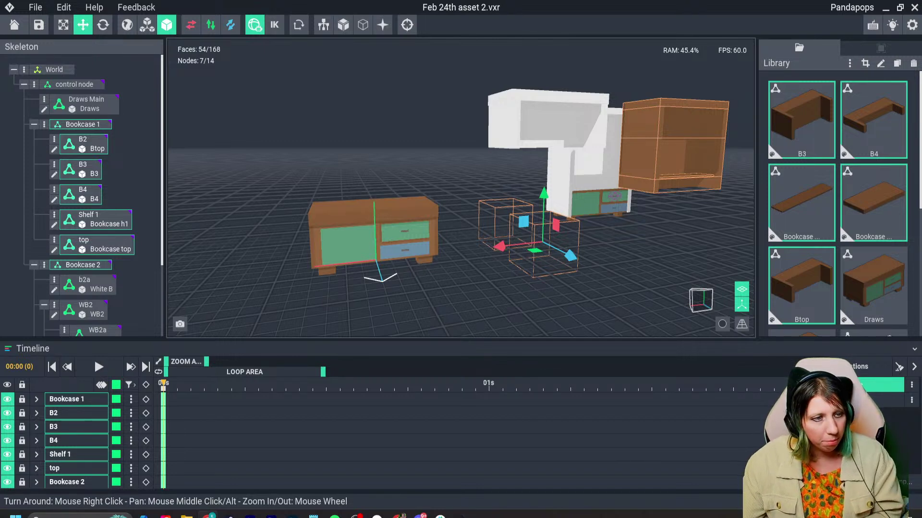
Switch to The Sandbox website in the browser and open its NFT Marketplace.
drag(0, 67, 356, 1)
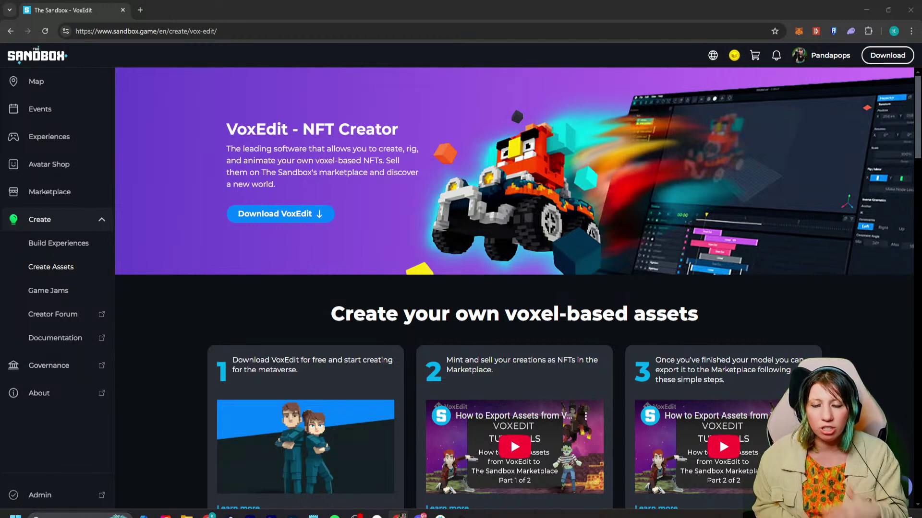
click(49, 137)
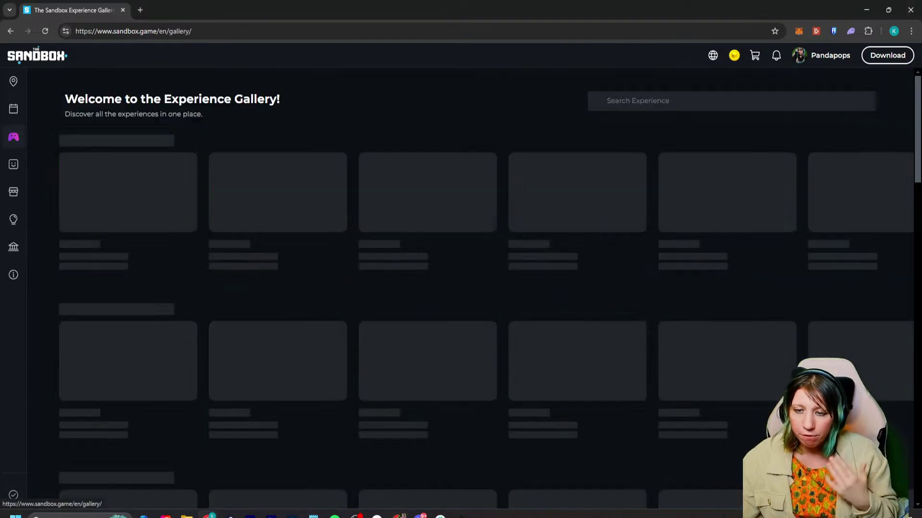
mouse_move(43, 164)
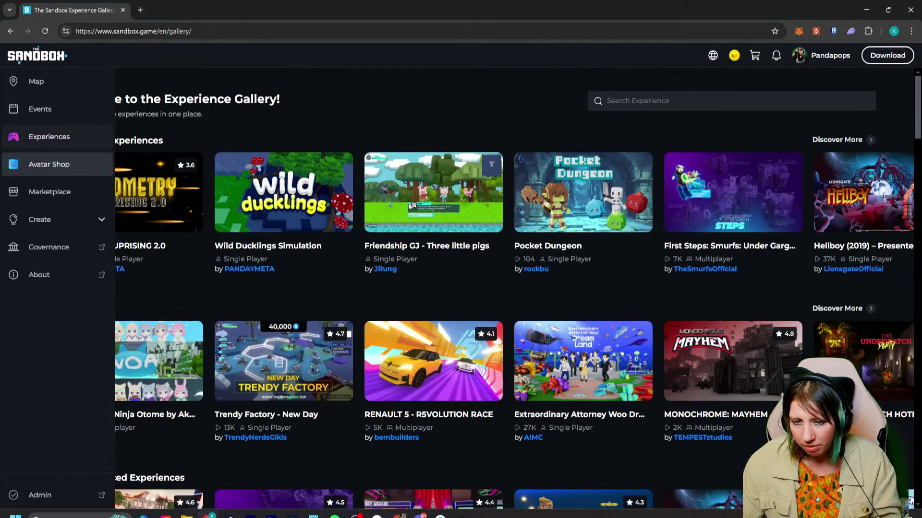
click(48, 192)
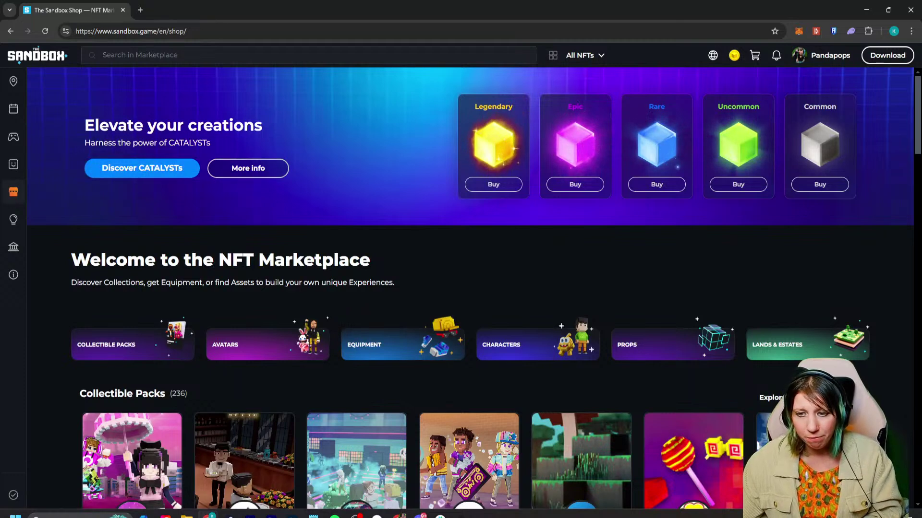
Search the marketplace for "bookcase" and open the Large Bookcase asset by Pandapops.
click(103, 55)
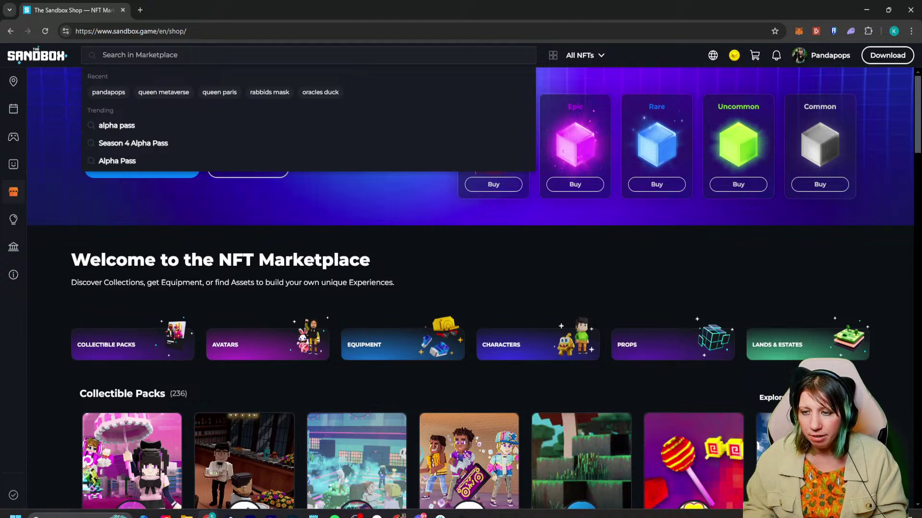
click(320, 92)
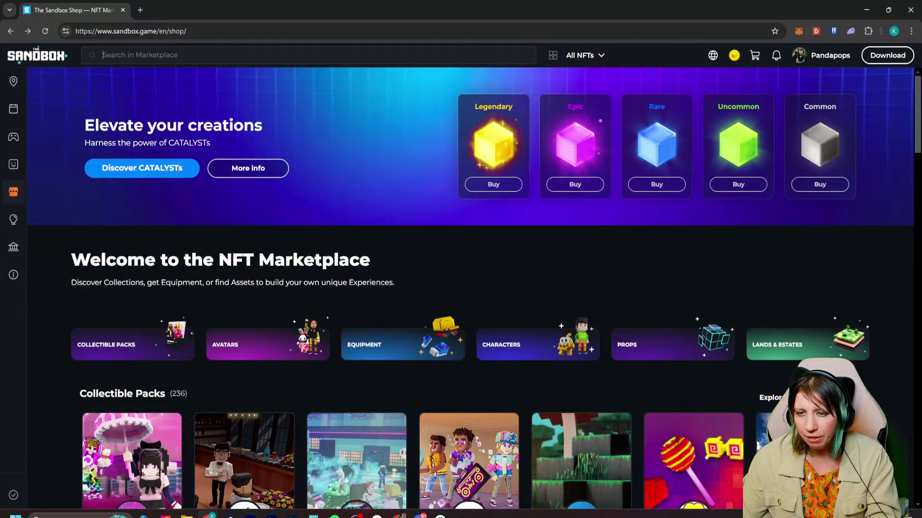
click(307, 55)
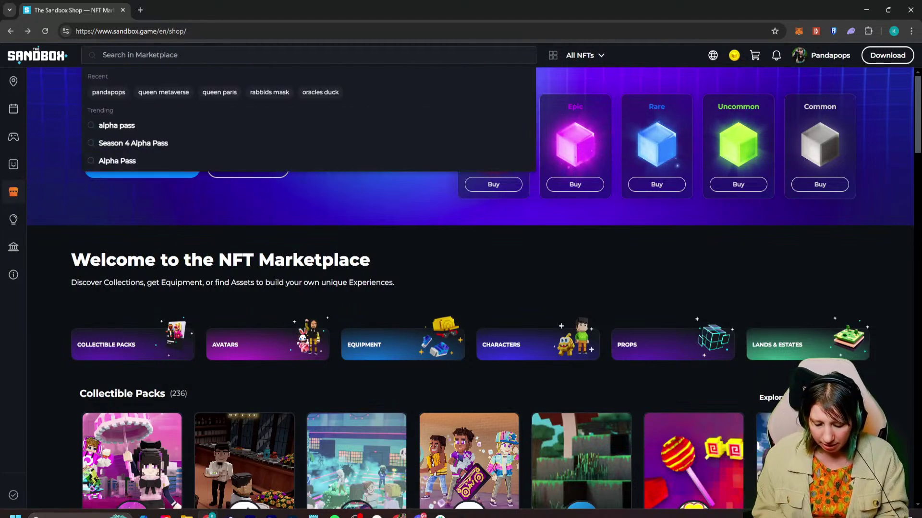
text(bookcase)
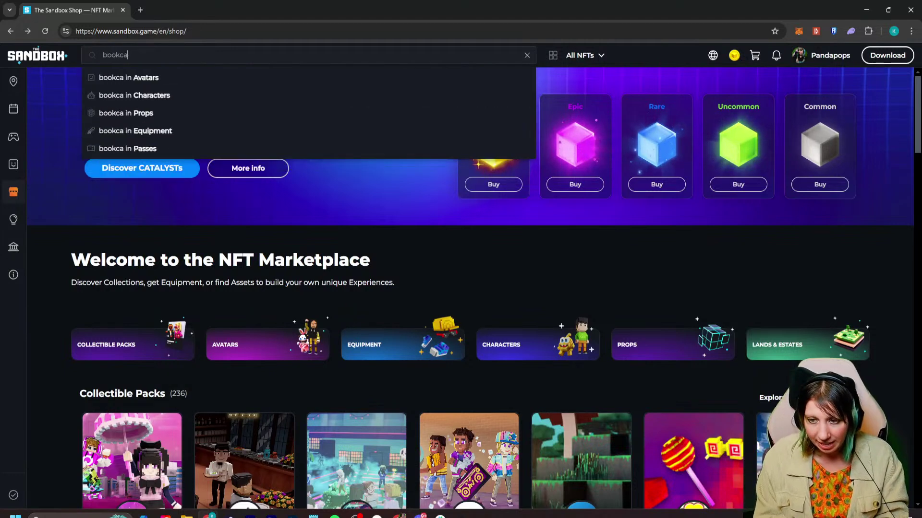
key(Return)
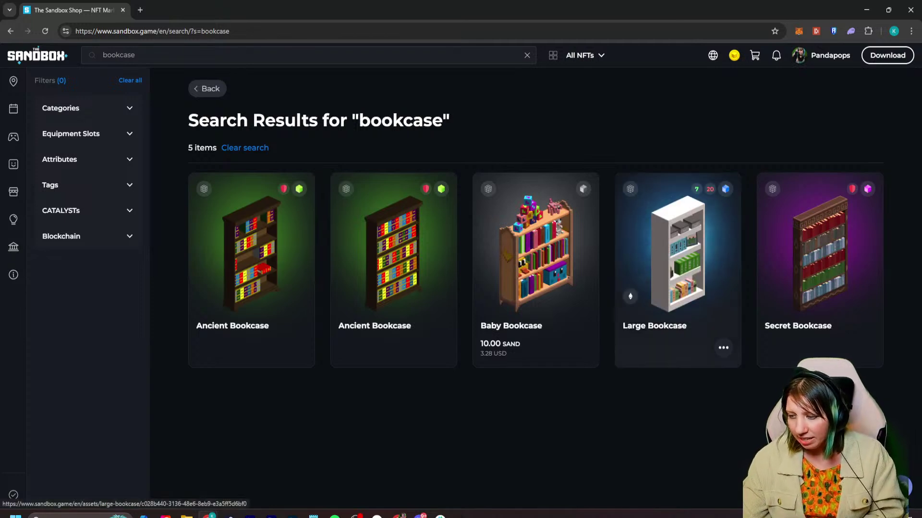
click(677, 254)
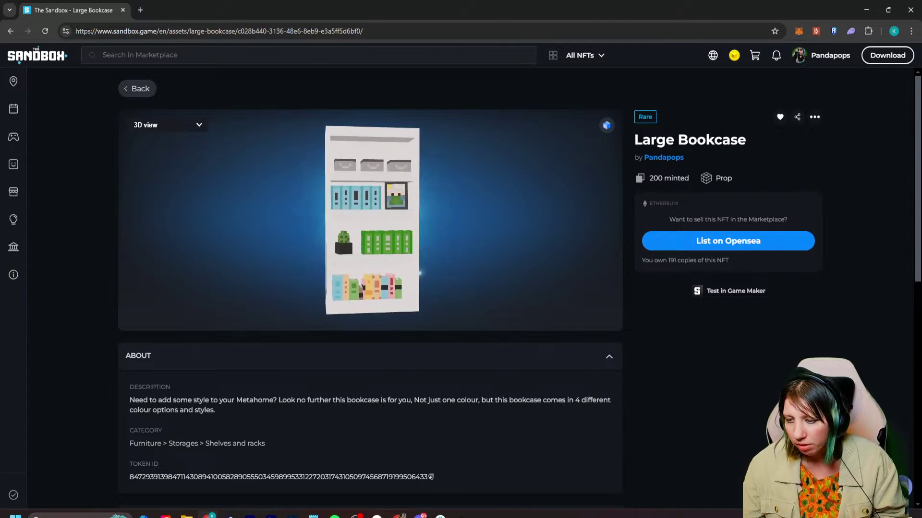
Preview the Large Bookcase in its Black Wood 01, Black Wood 02, Dark Wood 01 and White Wood 01 variations.
click(166, 125)
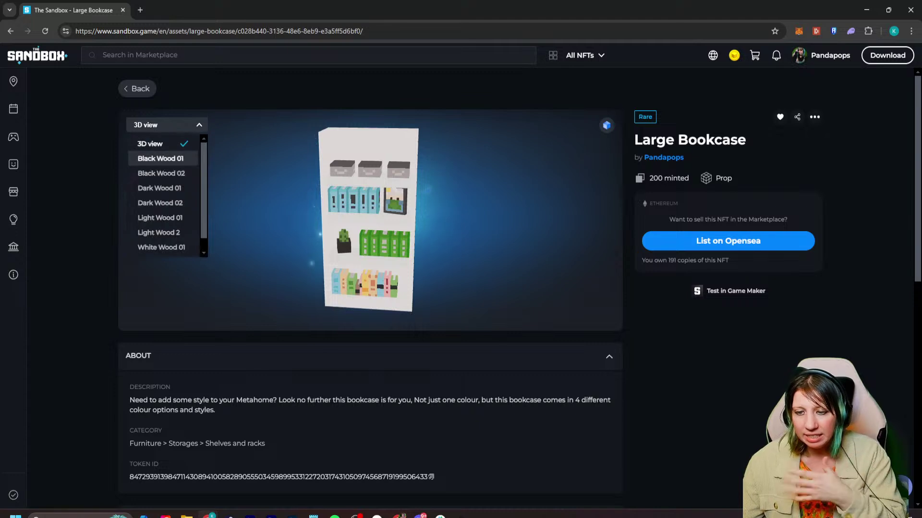
click(153, 158)
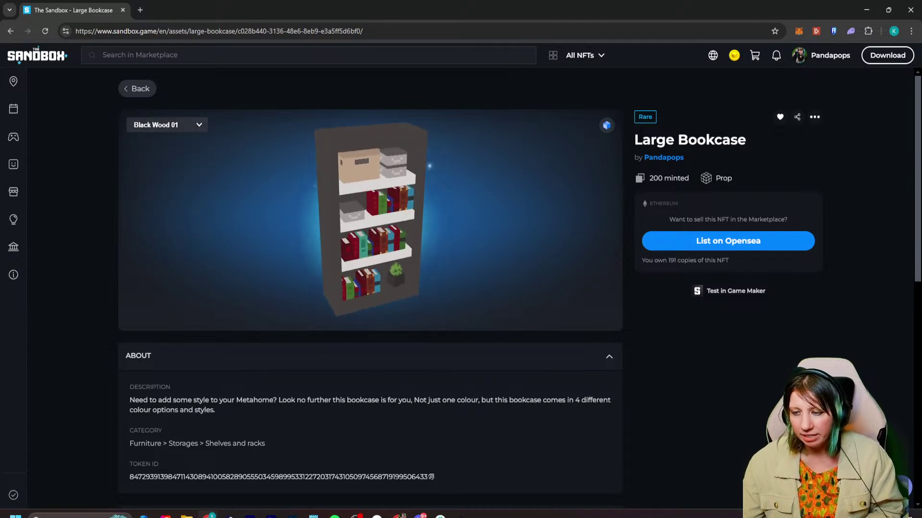
click(167, 124)
click(154, 173)
click(166, 124)
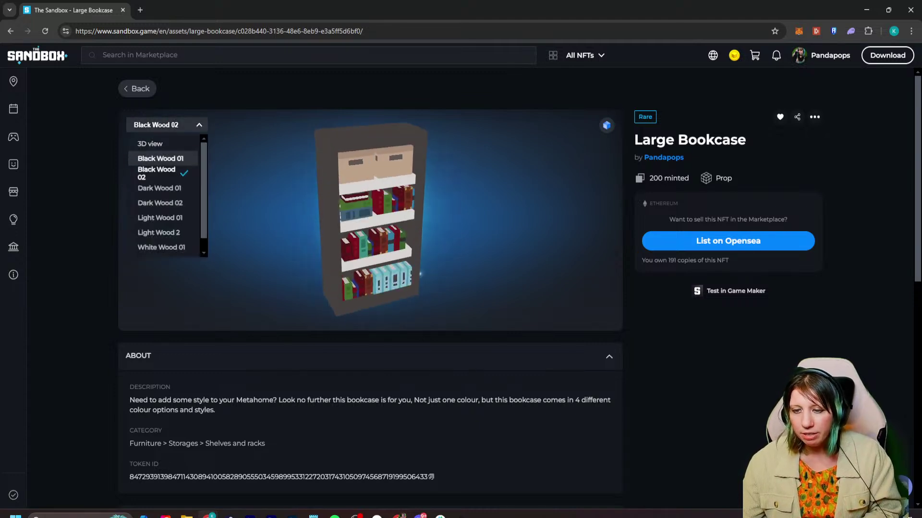
click(153, 188)
click(167, 125)
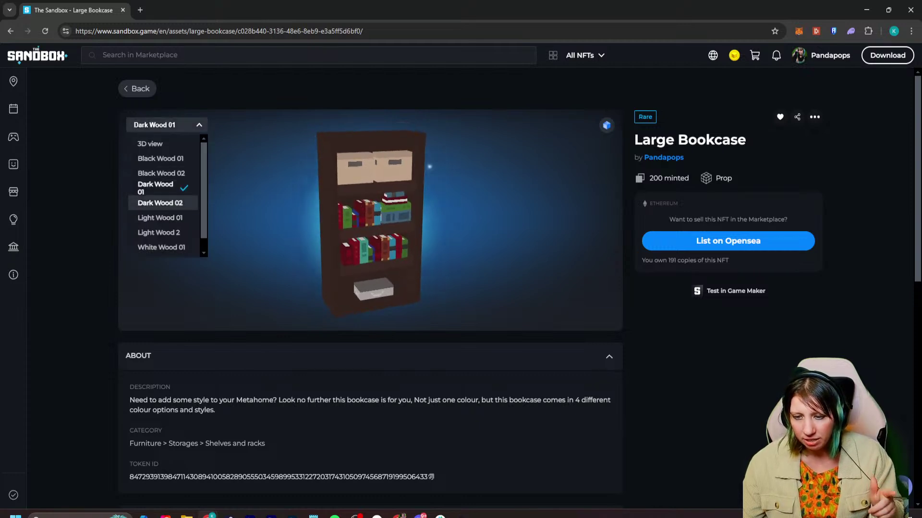
click(161, 248)
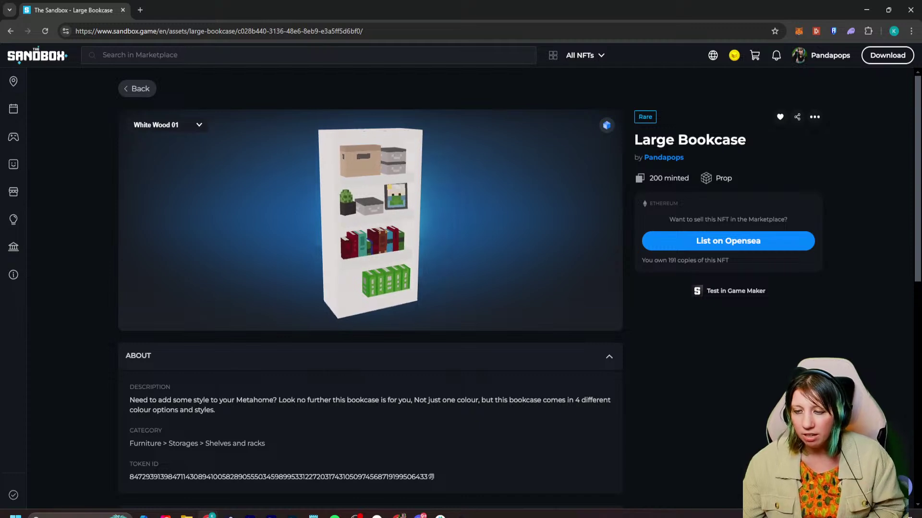
Preview the Light Wood 2 variation and compare its shelf layout with Light Wood 01.
click(167, 124)
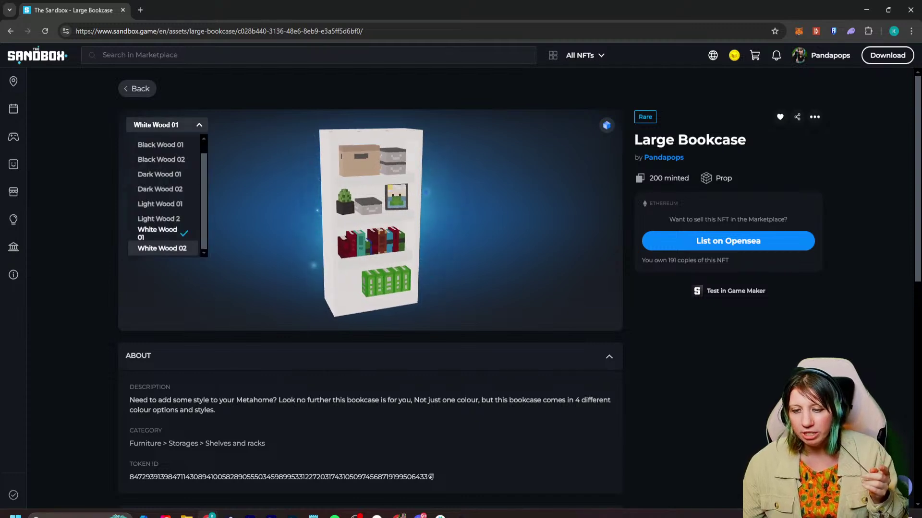
scroll(163, 192, down, 2)
click(161, 121)
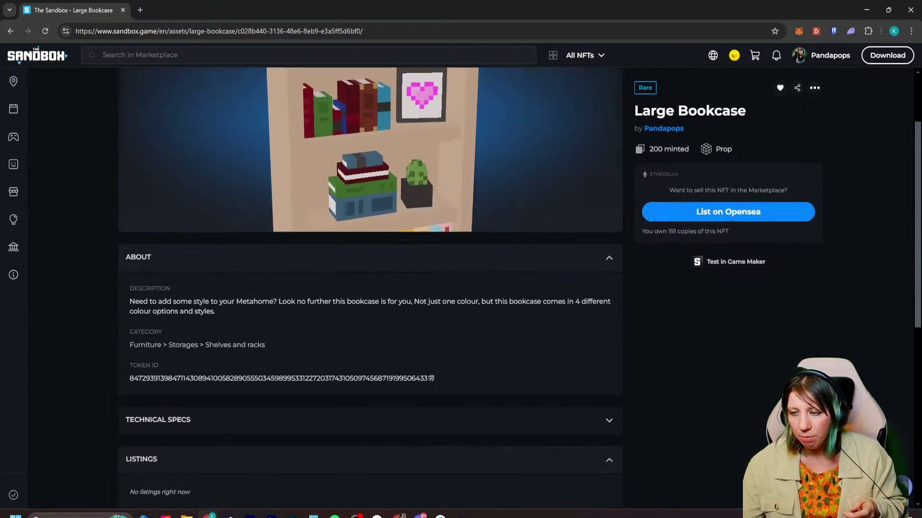
scroll(369, 288, down, 1)
scroll(164, 192, up, 3)
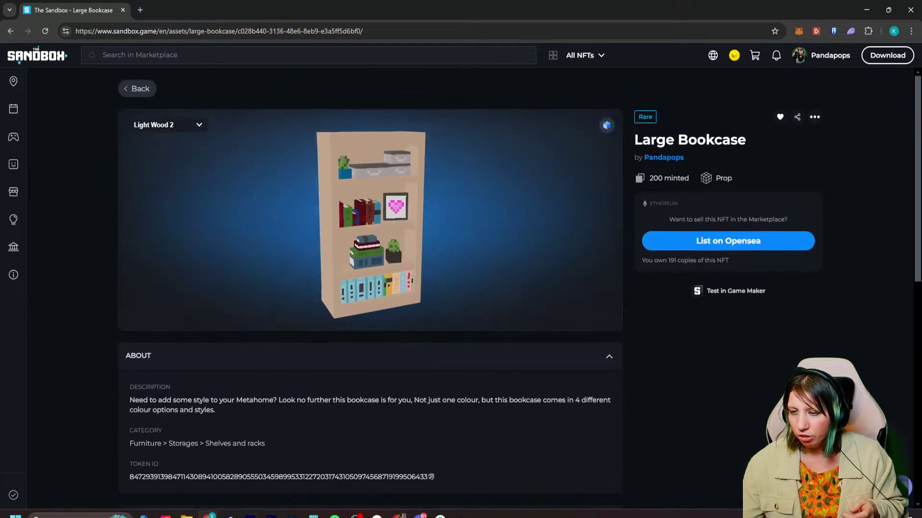
click(167, 125)
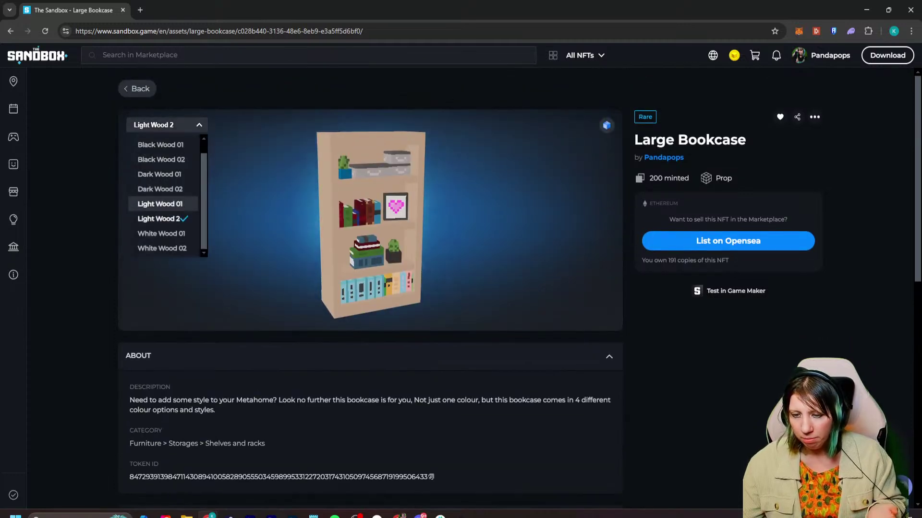
click(159, 204)
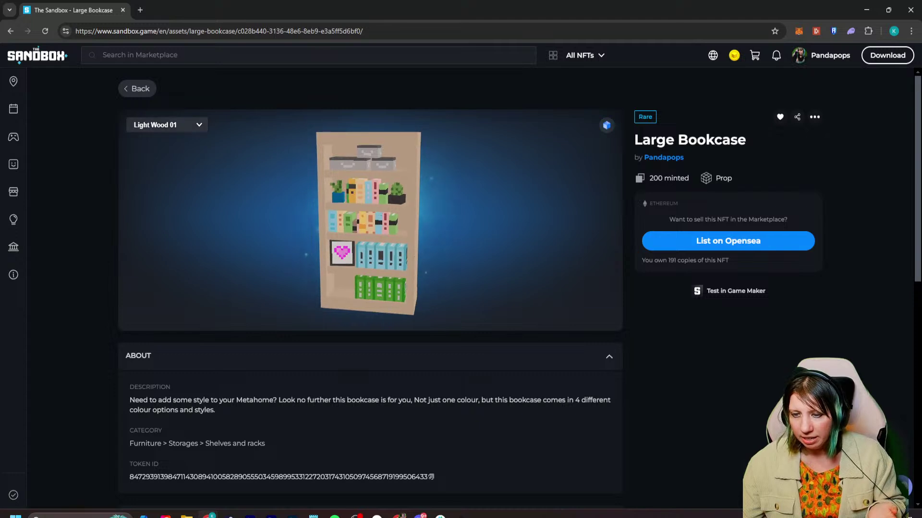
click(166, 125)
click(160, 218)
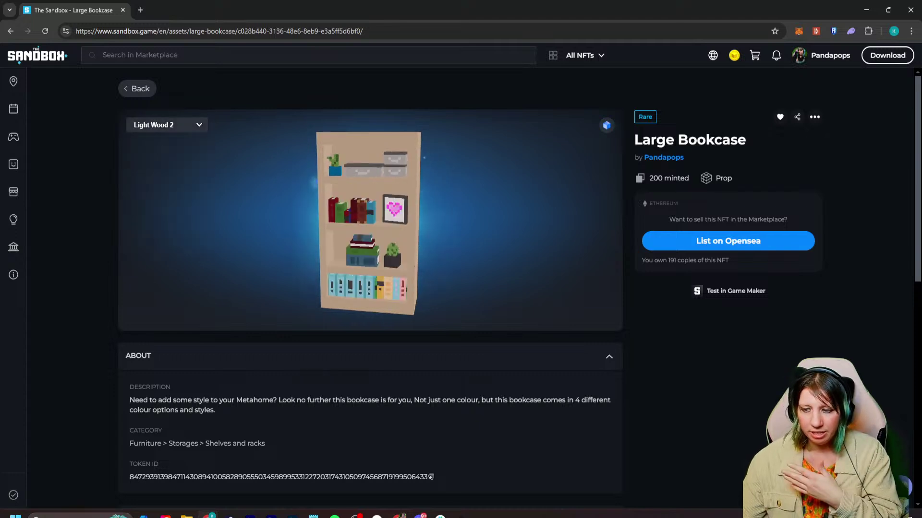
click(166, 125)
click(160, 204)
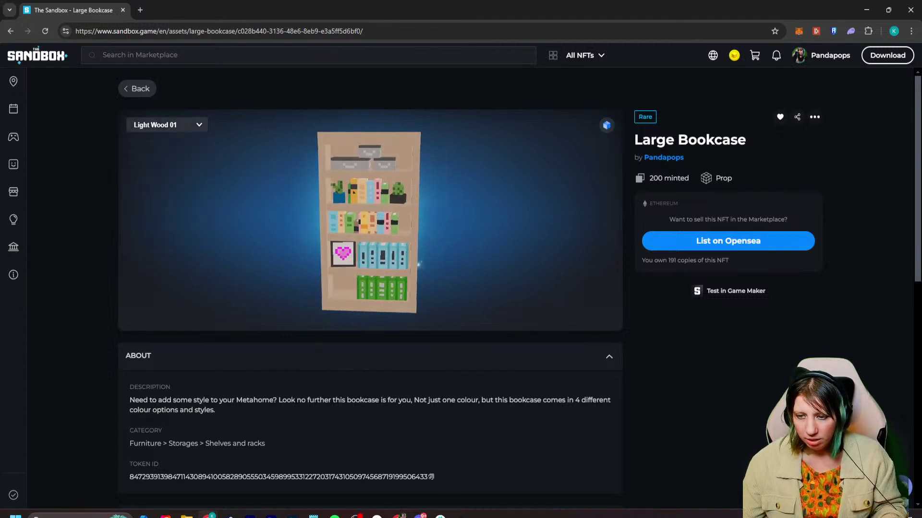
Cycle the bookcase preview through Light Wood 2, White Wood 01, White Wood 02 and Black Wood 01.
click(167, 125)
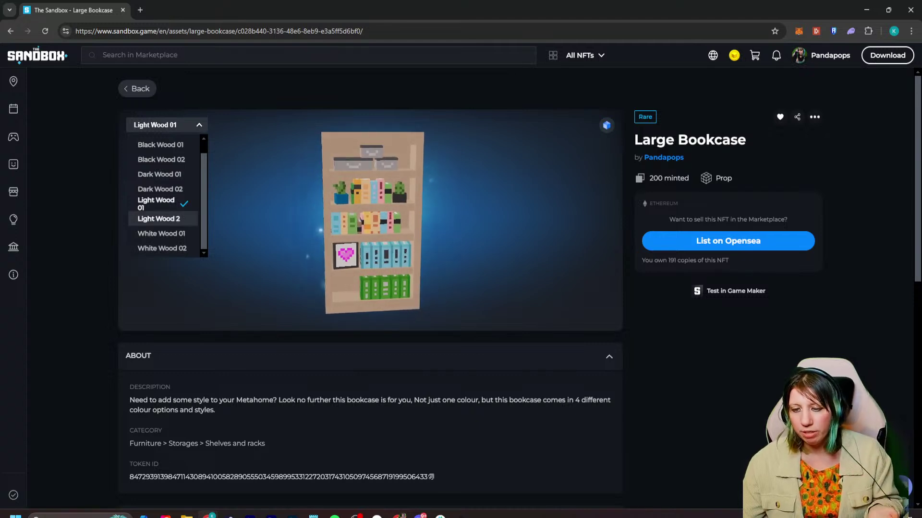
click(158, 218)
click(166, 124)
click(158, 234)
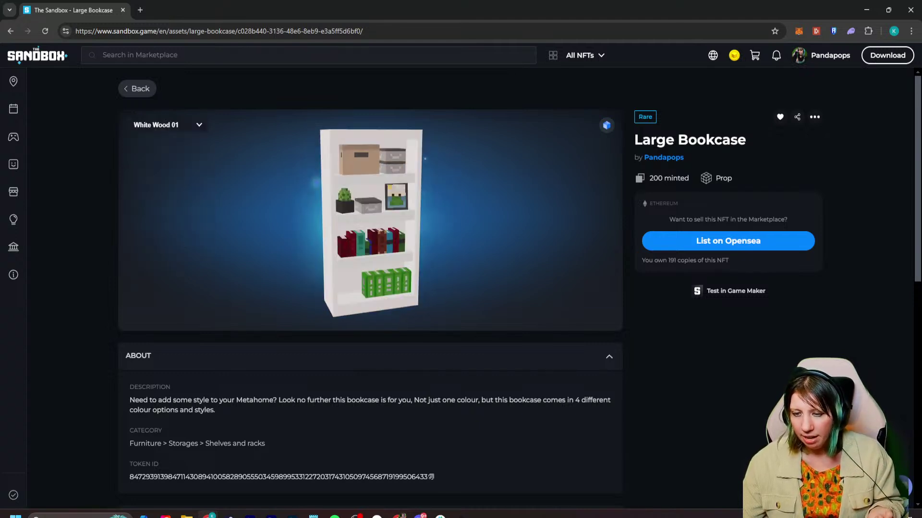
click(166, 124)
click(161, 248)
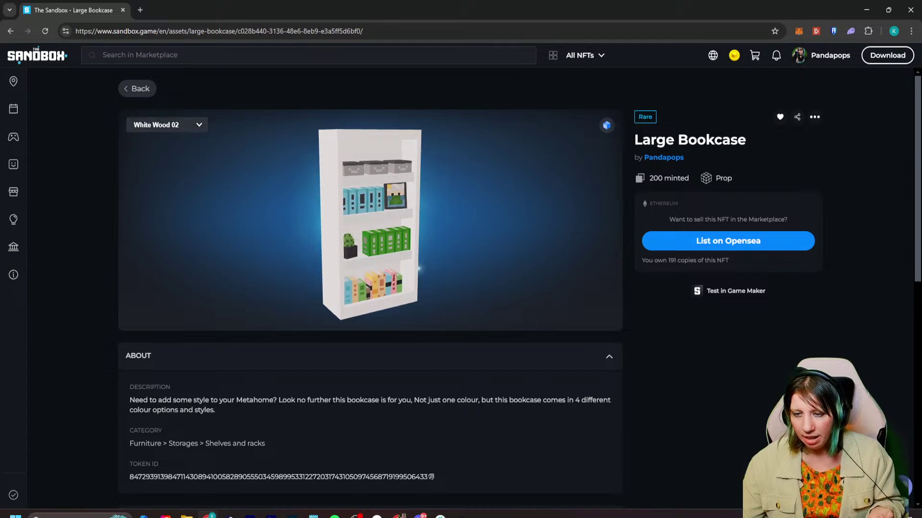
click(167, 125)
click(160, 158)
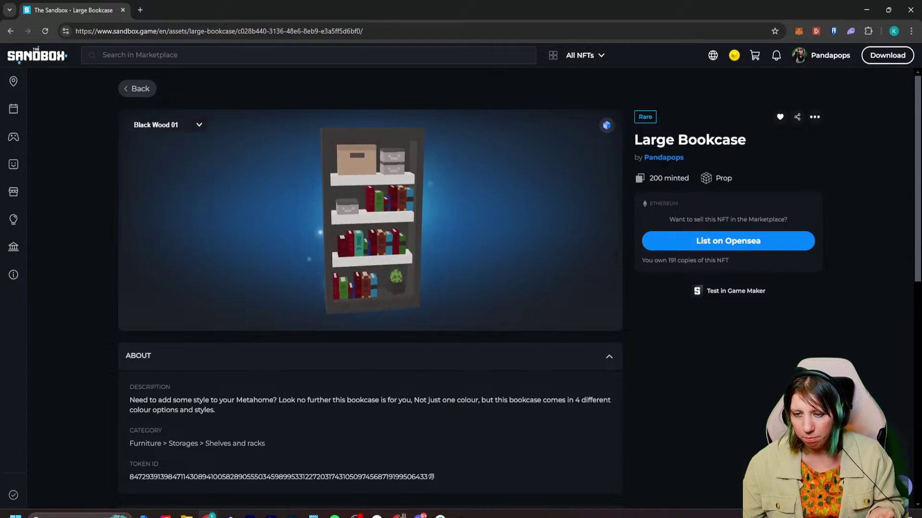
Compare the Black Wood 02, Dark Wood 01 and Dark Wood 02 variations of the bookcase.
click(167, 125)
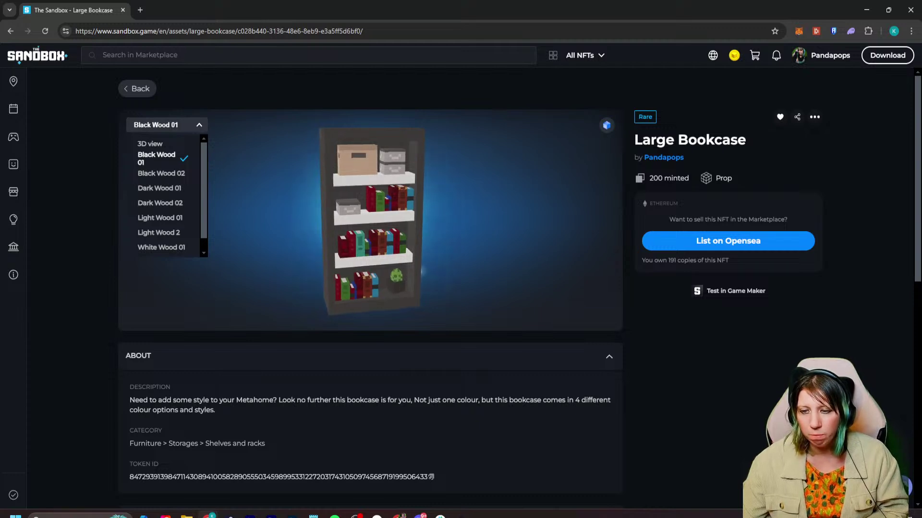
click(161, 173)
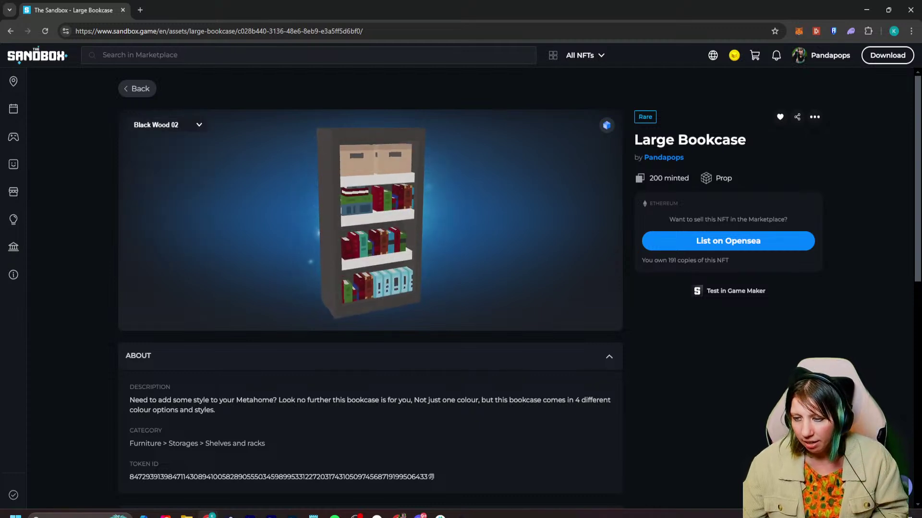
click(167, 125)
click(160, 187)
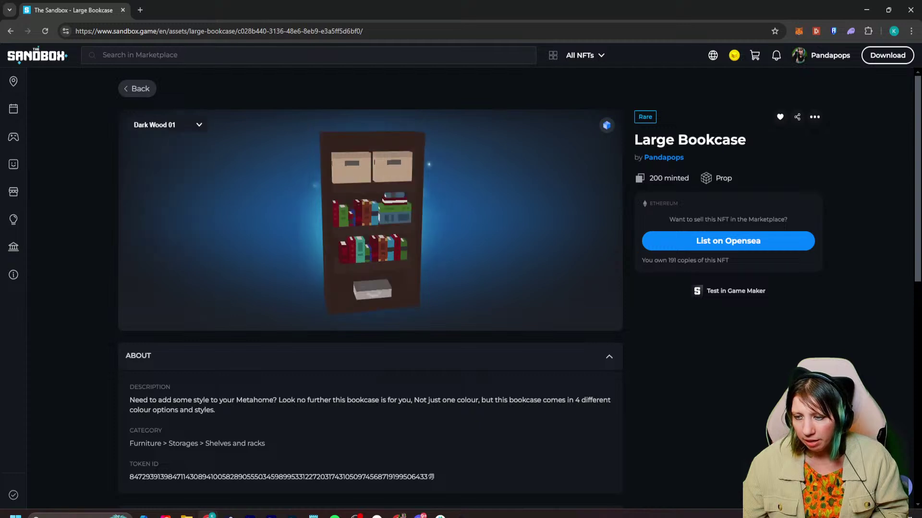
click(167, 125)
click(161, 202)
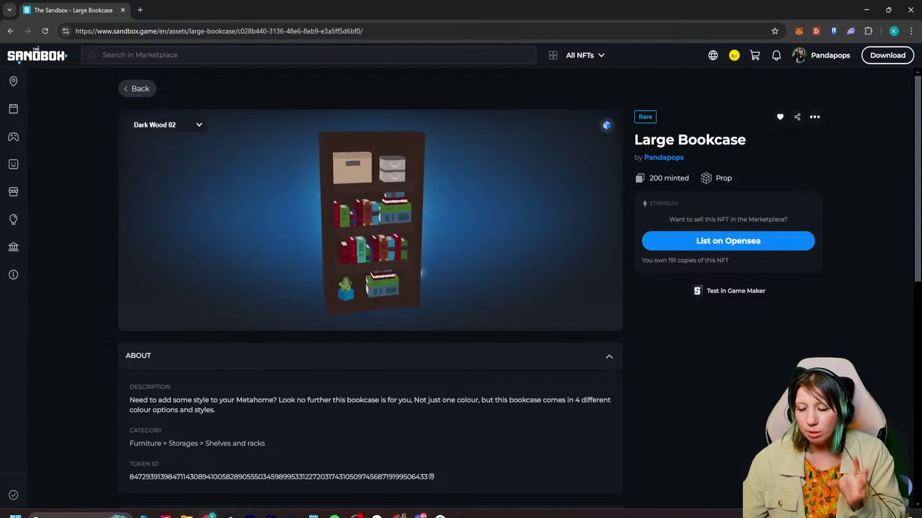
Inspect the White Wood 01 bookcase up close and from another angle, and switch the preview to Black Wood 02.
click(167, 124)
scroll(163, 216, down, 1)
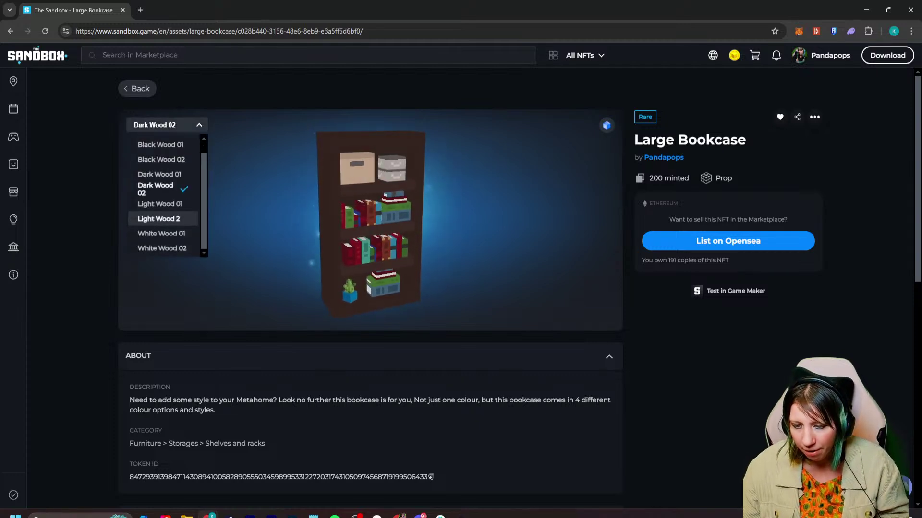
click(161, 232)
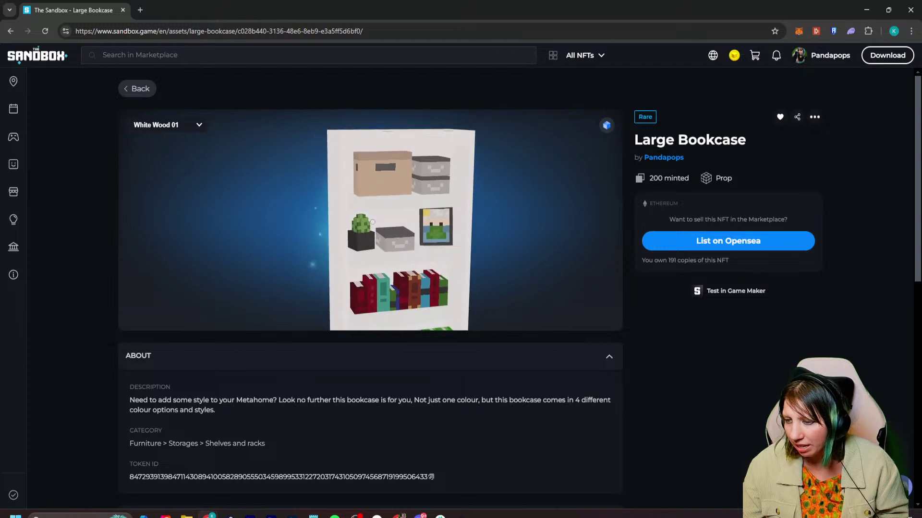
scroll(369, 220, up, 2)
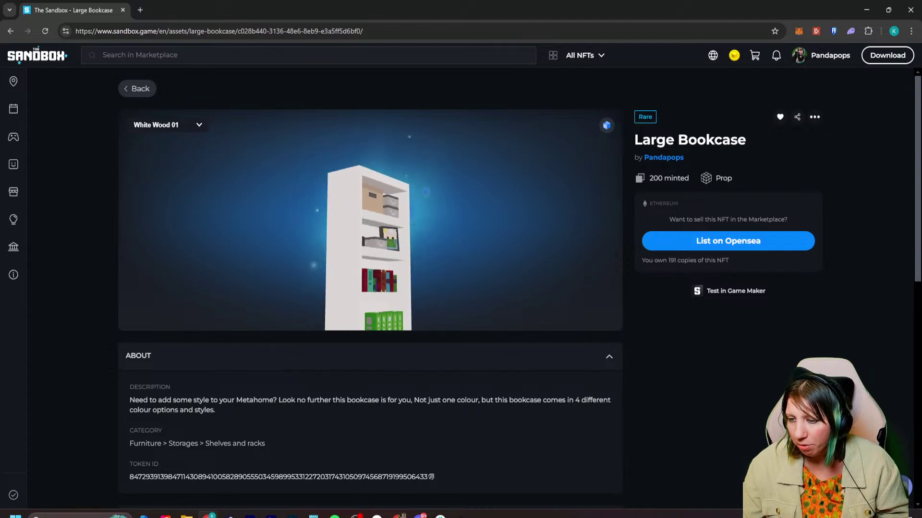
click(166, 125)
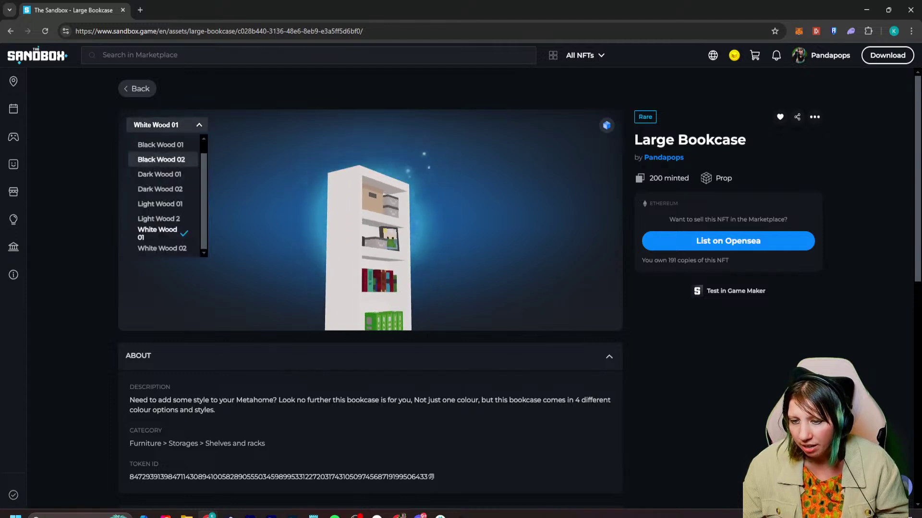
click(159, 159)
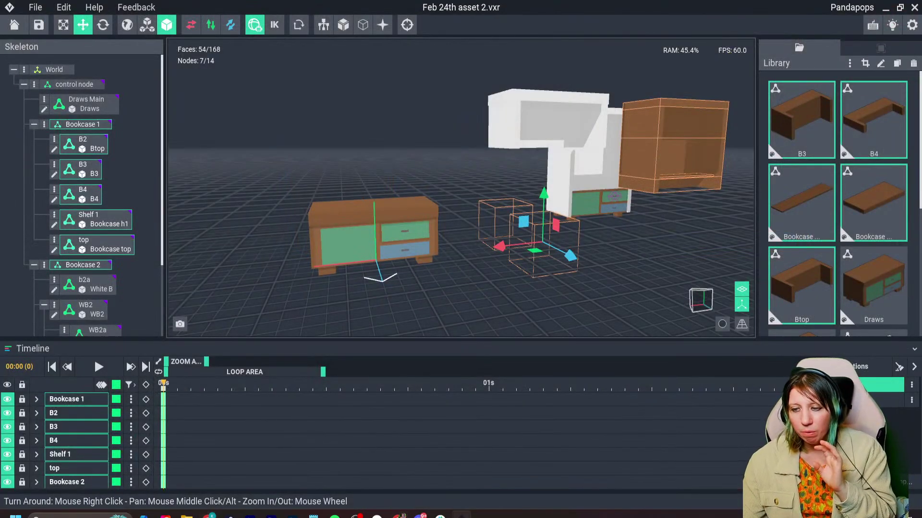
Save the project and undo the last two selection changes so the Bookcase 1 parts are selected again.
key(ctrl+s)
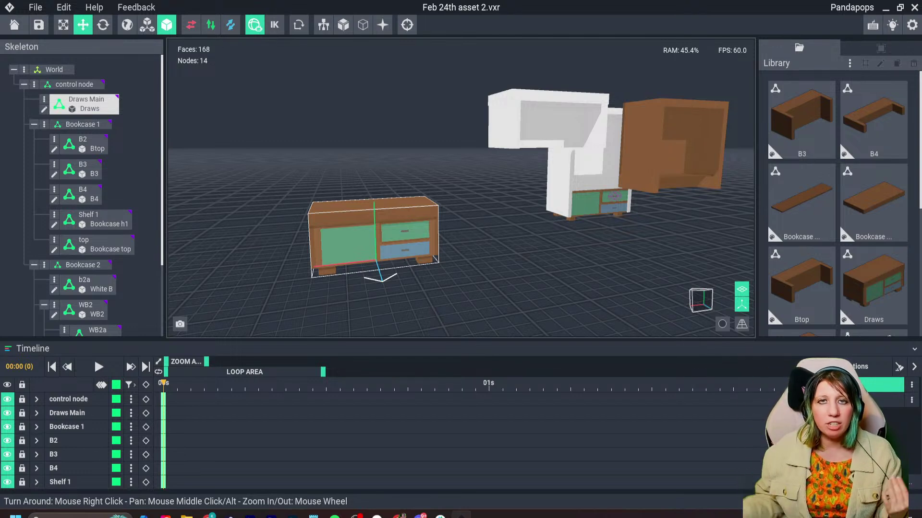
key(ctrl+z)
key(ctrl+z)
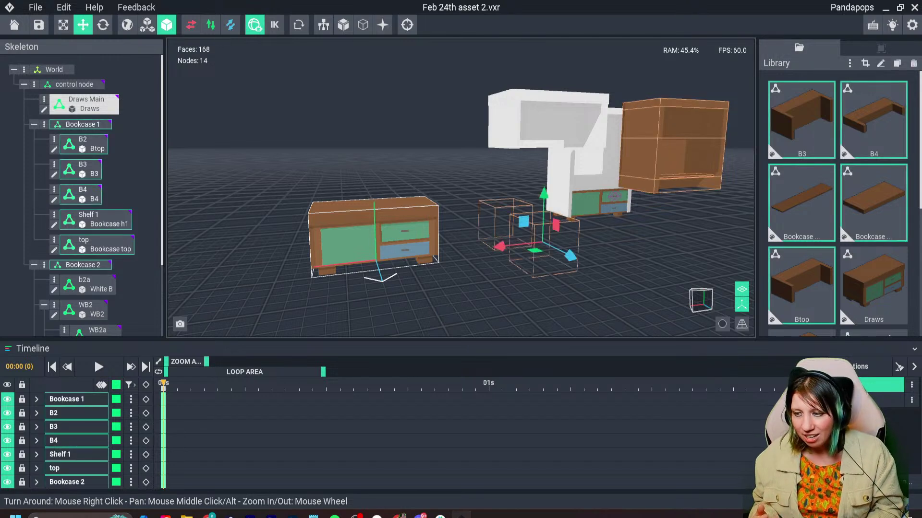
Select the Draws Main node and compare the furniture layout in the Idle animation with the first animation.
right_drag(461, 201, 509, 231)
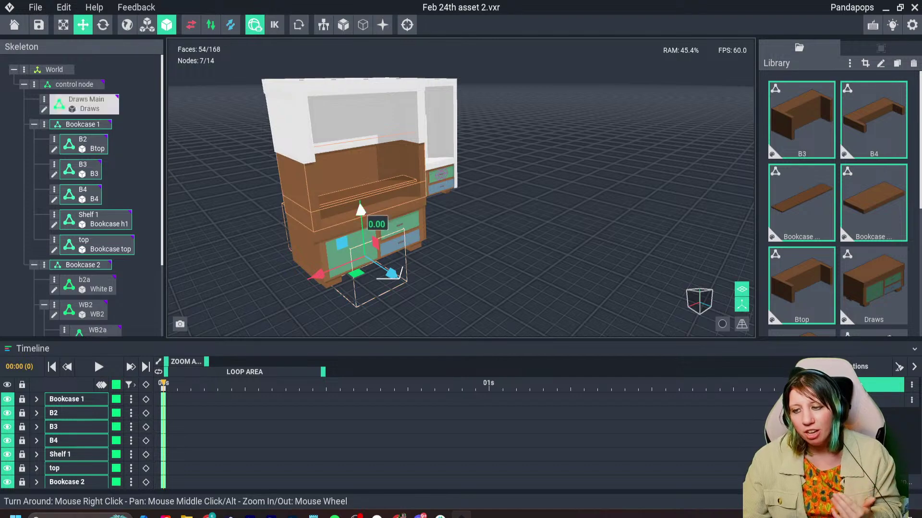
click(86, 104)
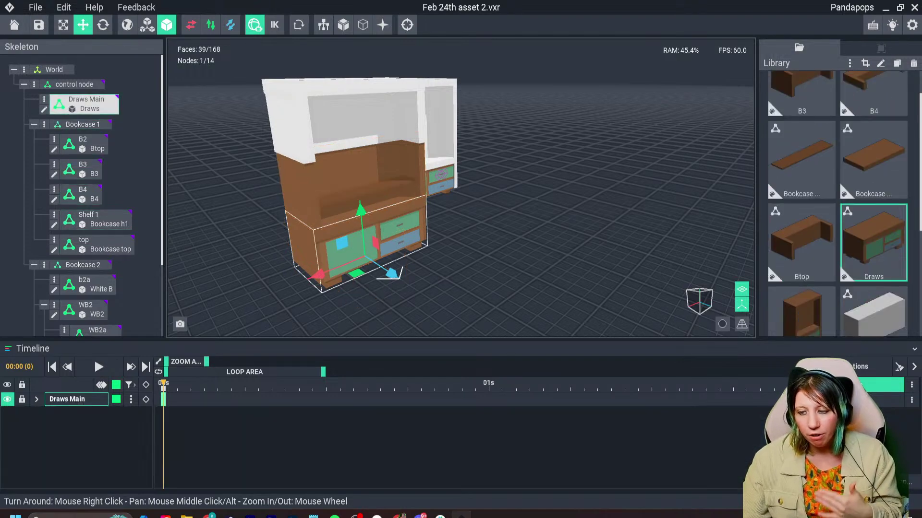
mouse_move(461, 207)
right_down()
mouse_move(499, 204)
mouse_move(473, 197)
right_up()
scroll(364, 216, up, 3)
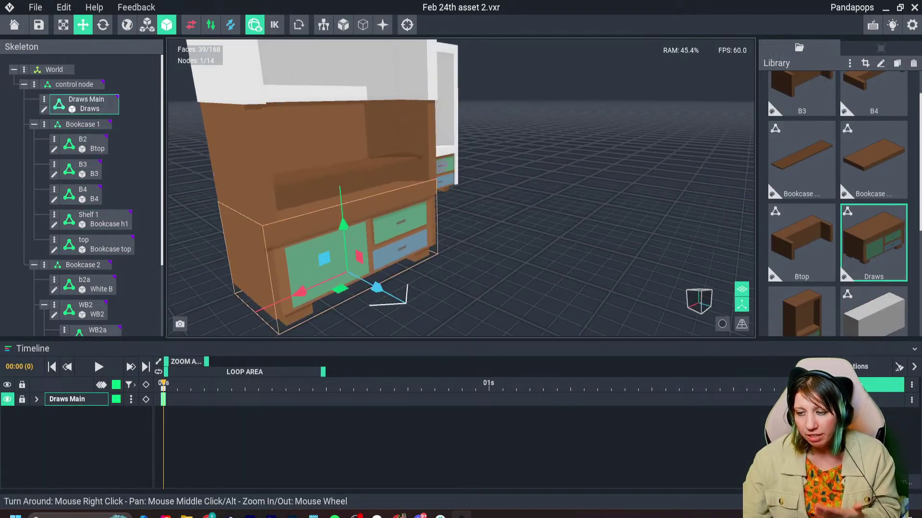
click(883, 400)
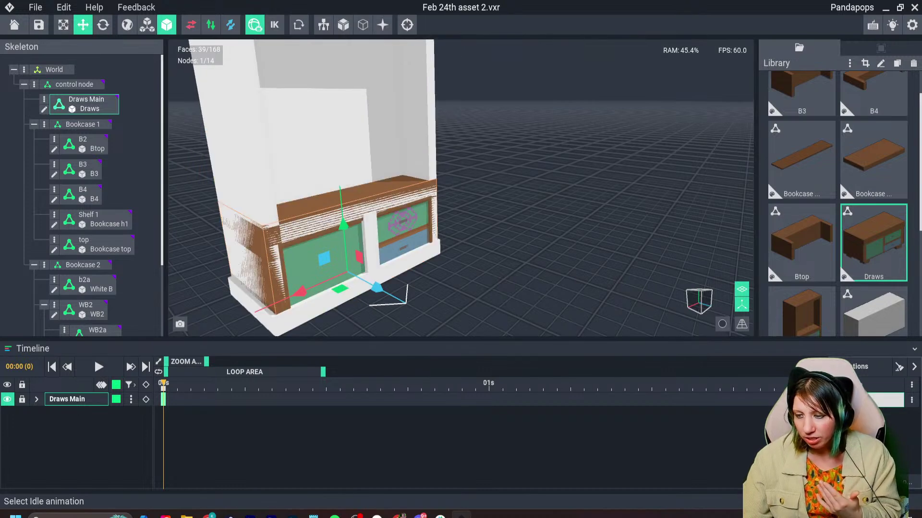
click(883, 385)
right_drag(461, 230, 422, 221)
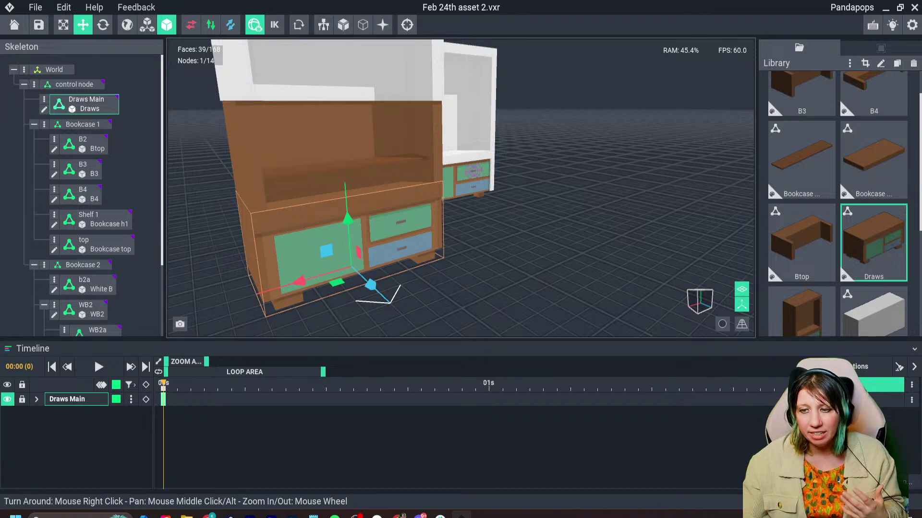
Examine the brown and white bookcases together from above, highlighting the b2a white bookcase piece.
mouse_move(386, 216)
right_down()
mouse_move(404, 260)
mouse_move(379, 255)
right_up()
scroll(403, 230, down, 2)
key(Escape)
scroll(379, 254, down, 2)
click(477, 174)
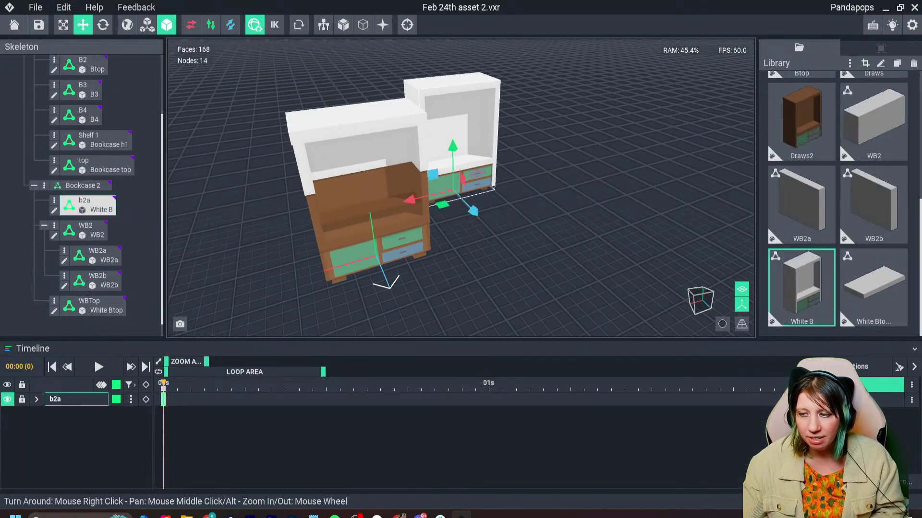
mouse_move(477, 174)
right_down()
mouse_move(452, 139)
mouse_move(467, 168)
right_up()
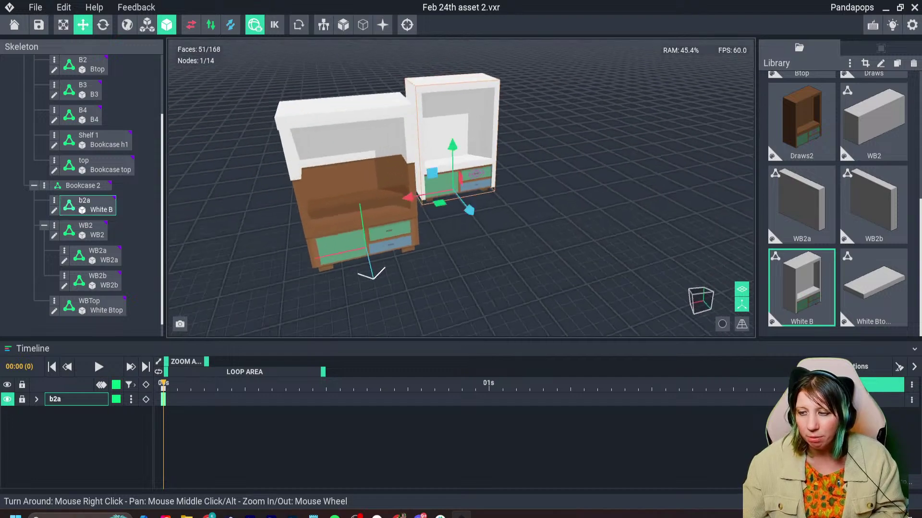
key(Escape)
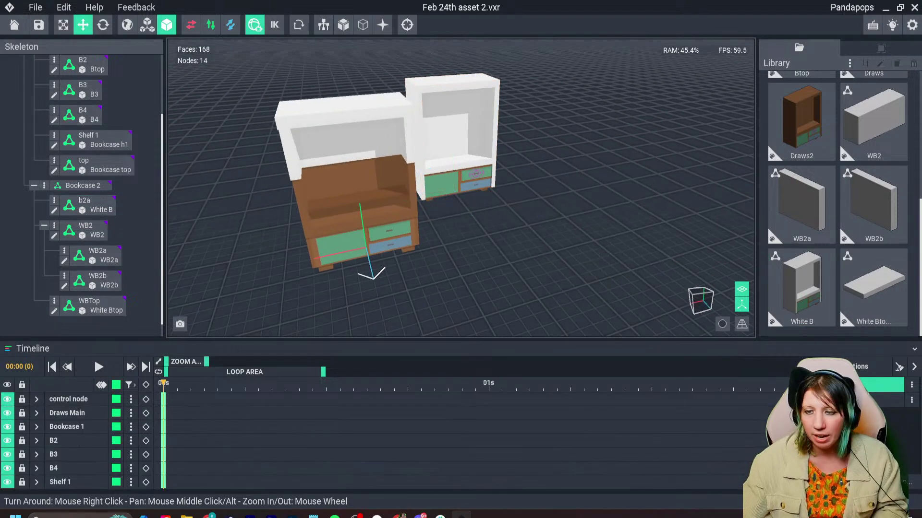
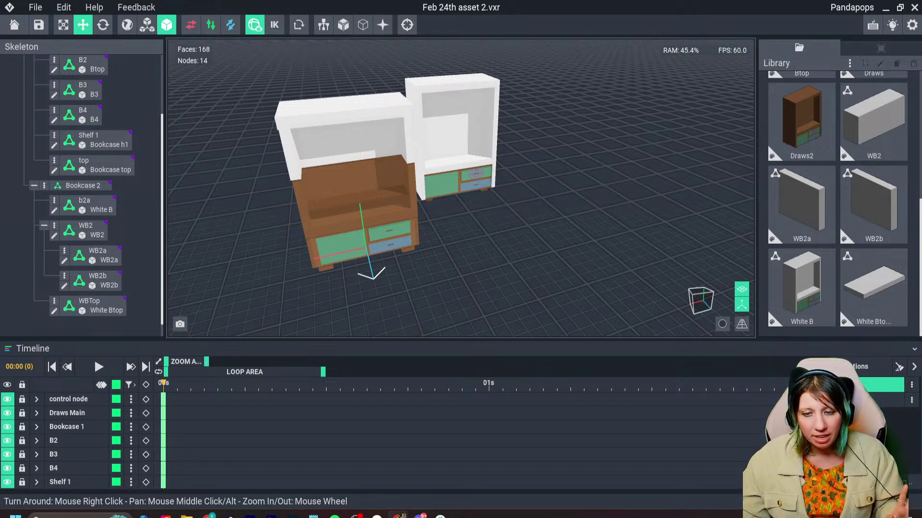
Clone the White B model of the white bookcase under the name WB3.
right_drag(461, 138, 473, 138)
scroll(384, 230, up, 3)
right_drag(393, 283, 394, 252)
scroll(372, 240, down, 2)
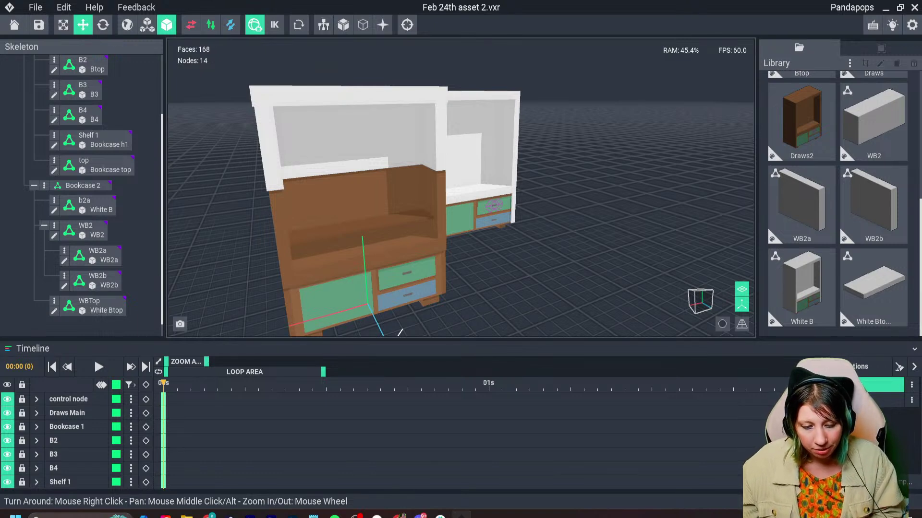
right_drag(400, 332, 392, 300)
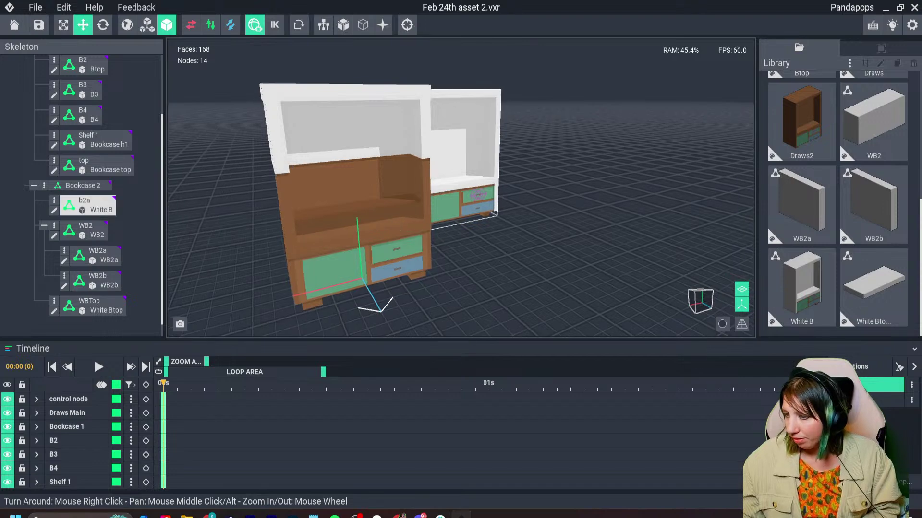
click(464, 158)
click(800, 287)
right_drag(307, 250, 384, 248)
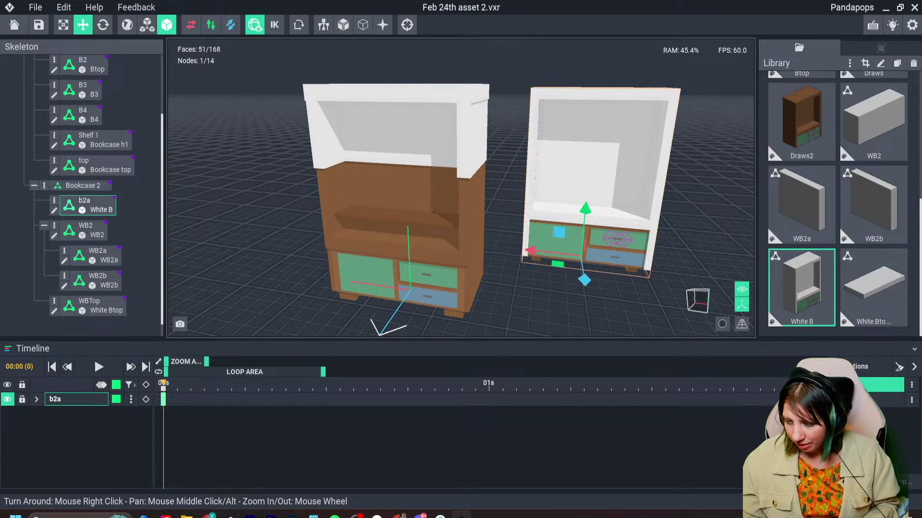
key(ctrl+d)
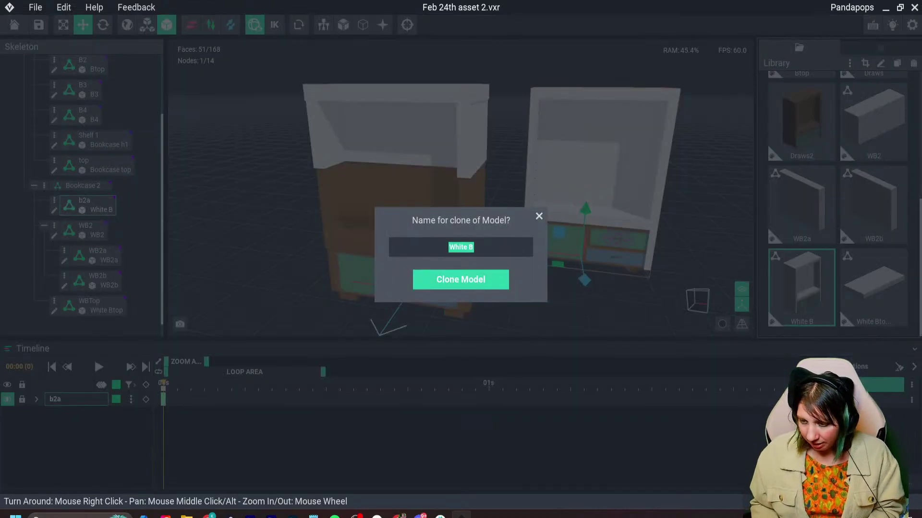
key(BackSpace)
text(WB)
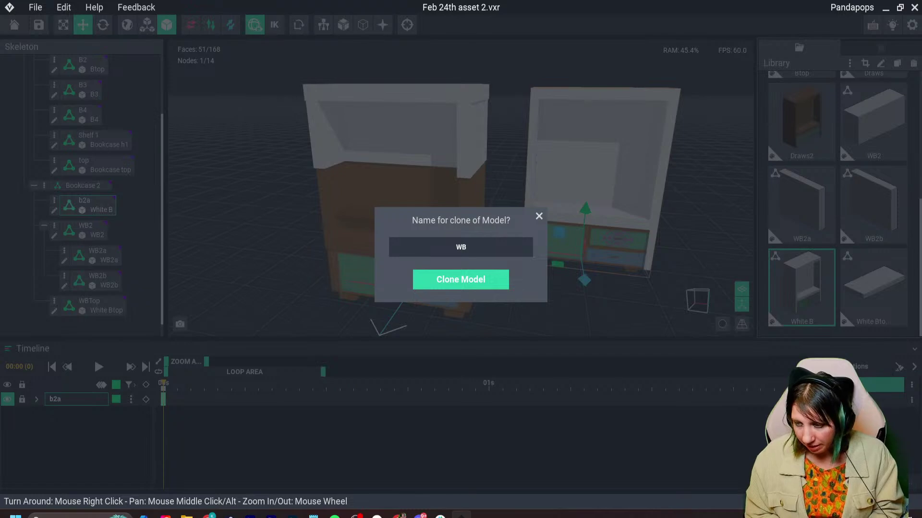
text(3)
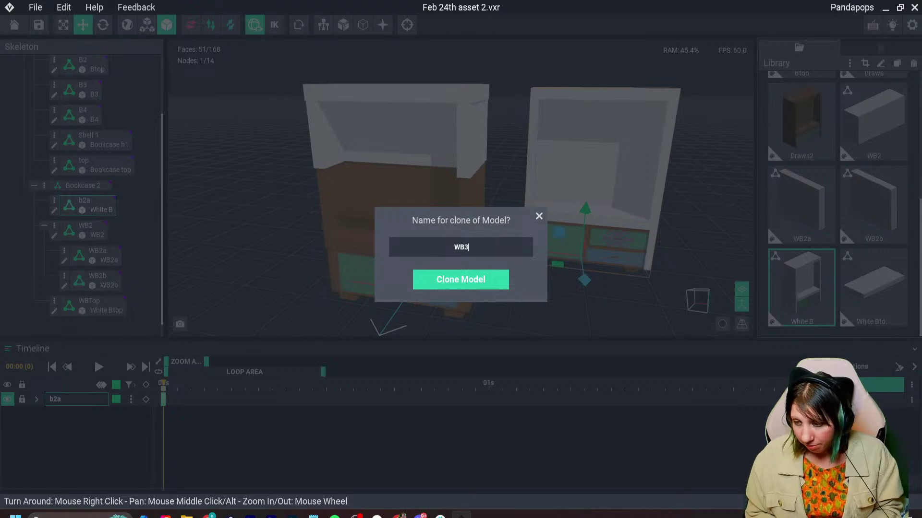
key(Return)
Open the WB3 model for editing and trim its volume from the top to a height of 85.
right_drag(373, 249, 273, 248)
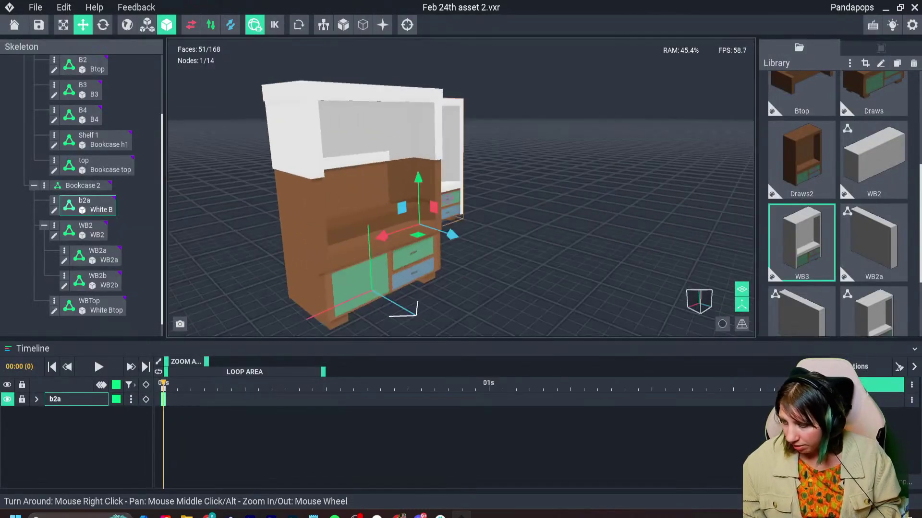
scroll(801, 240, down, 1)
double_click(801, 201)
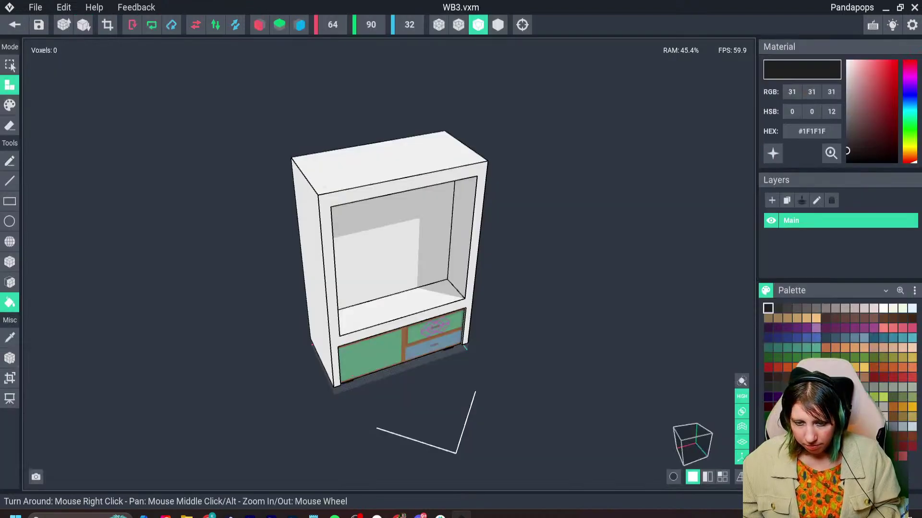
click(9, 358)
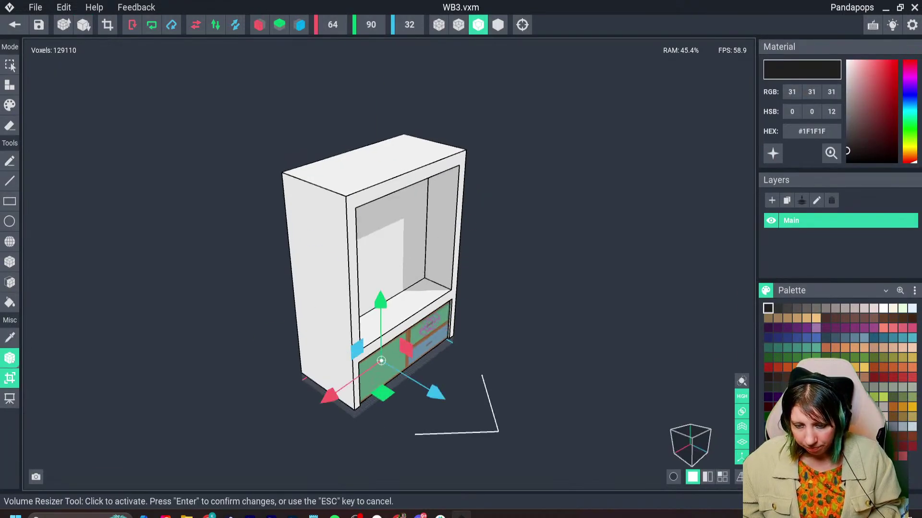
click(10, 378)
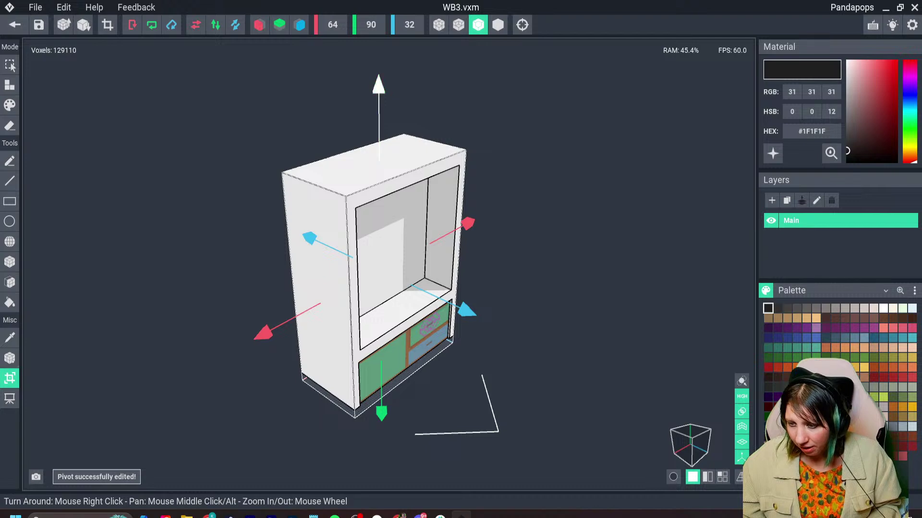
scroll(378, 157, up, 3)
right_drag(378, 157, 423, 144)
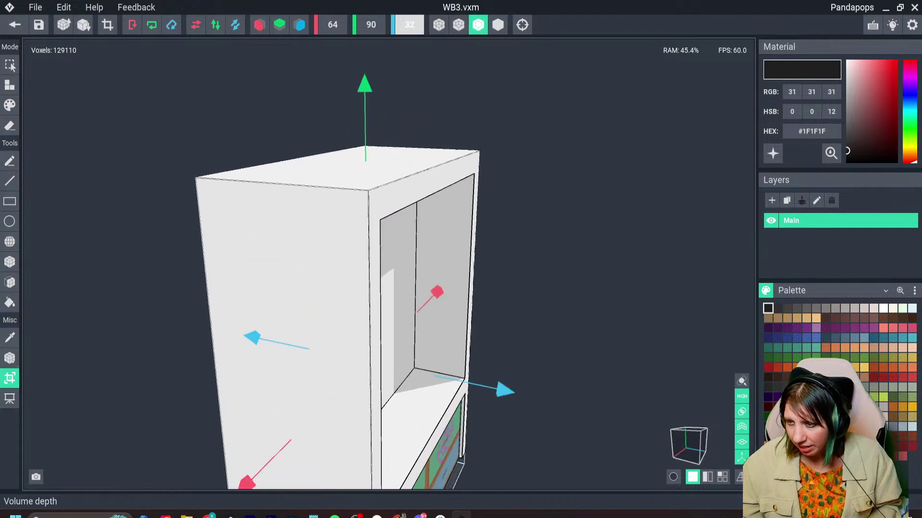
drag(364, 99, 365, 111)
key(Return)
scroll(360, 168, down, 3)
Paint a vertical dark grey (#534F4E) guide line from the top edge partway down WB3's back panel.
right_drag(307, 338, 237, 323)
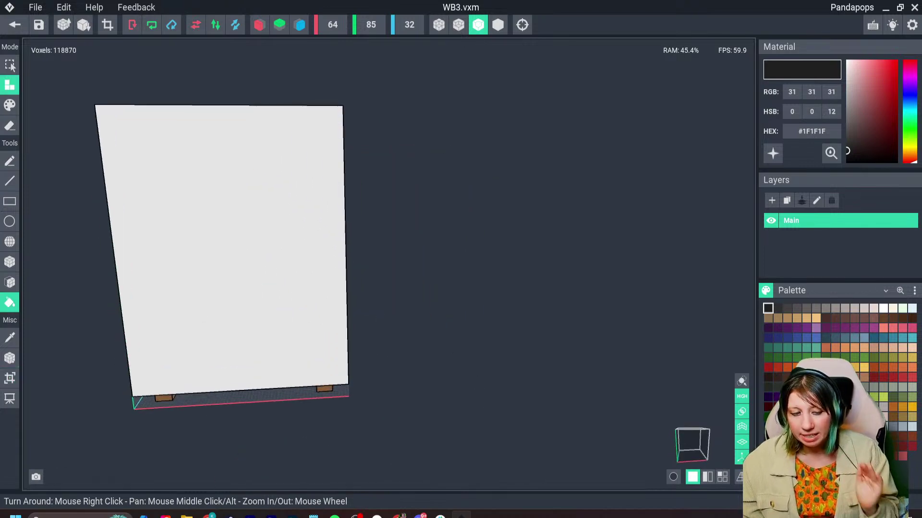
click(796, 308)
click(9, 105)
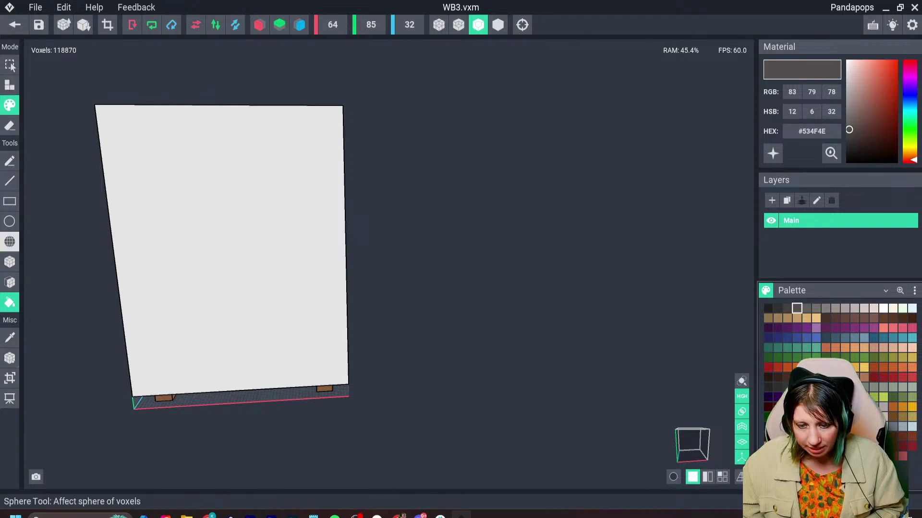
click(9, 181)
click(10, 181)
mouse_move(251, 107)
mouse_down()
mouse_move(257, 218)
mouse_move(256, 203)
mouse_up()
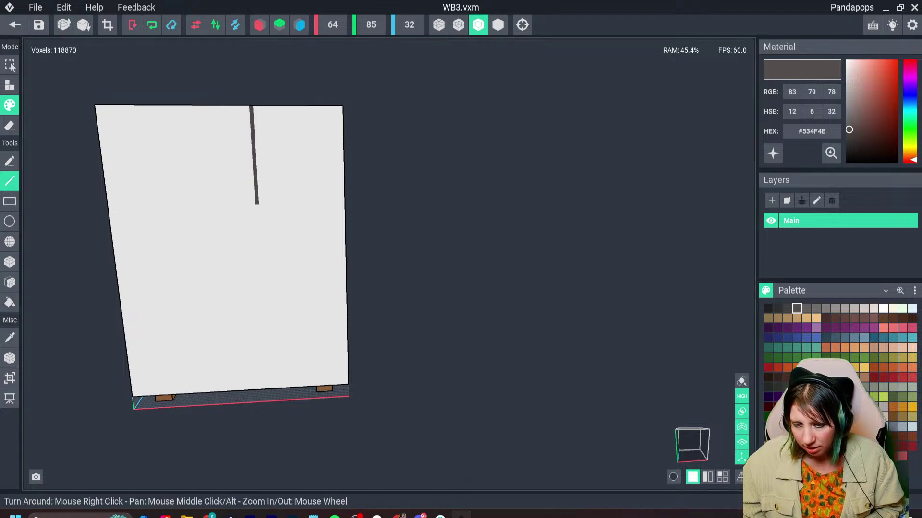
Trim WB3's volume from the top to a height of 59, then save the model and return to the project.
click(10, 378)
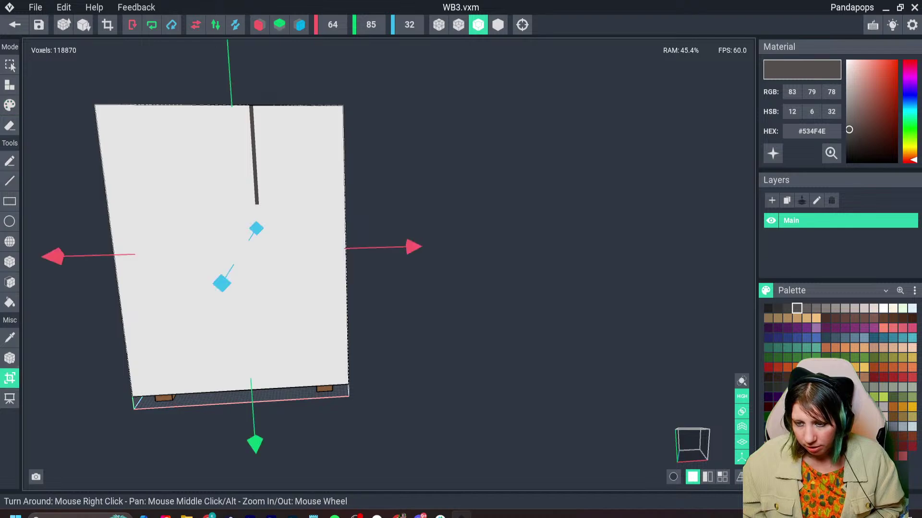
scroll(345, 336, down, 3)
drag(255, 80, 257, 154)
key(Return)
right_drag(348, 334, 383, 323)
click(9, 378)
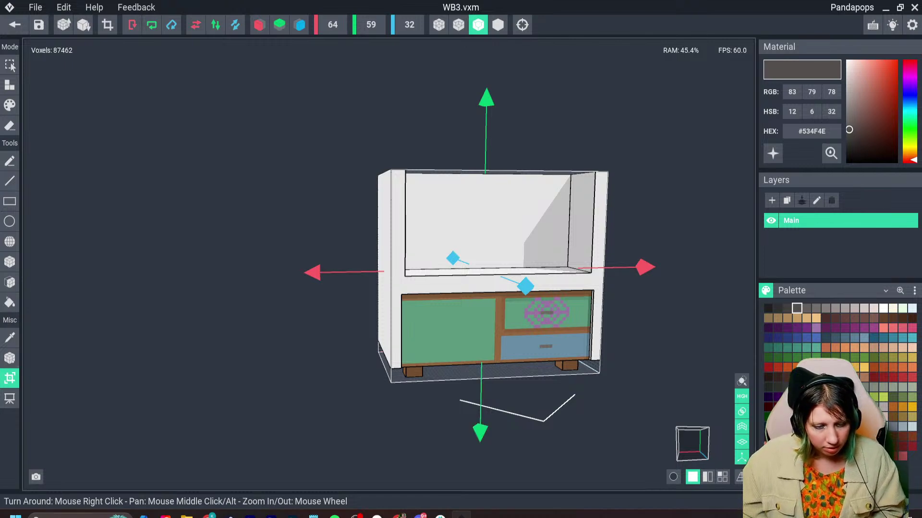
click(15, 24)
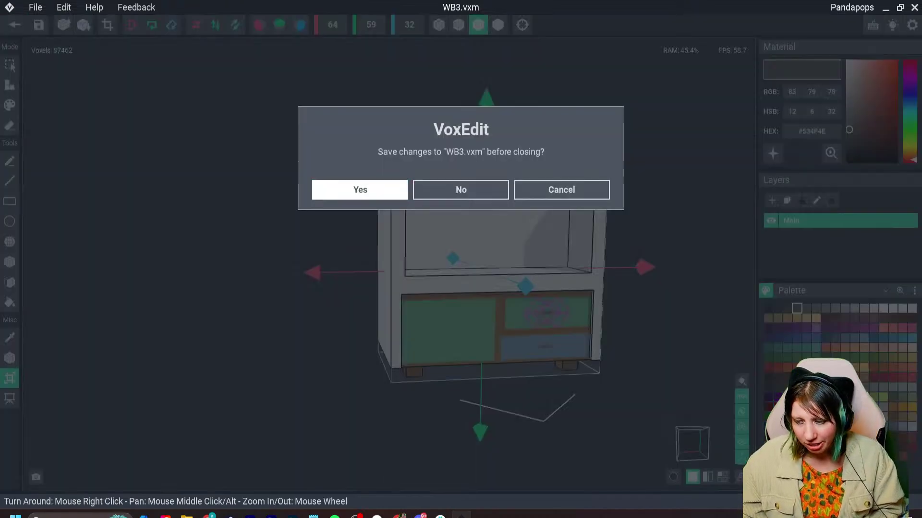
click(360, 189)
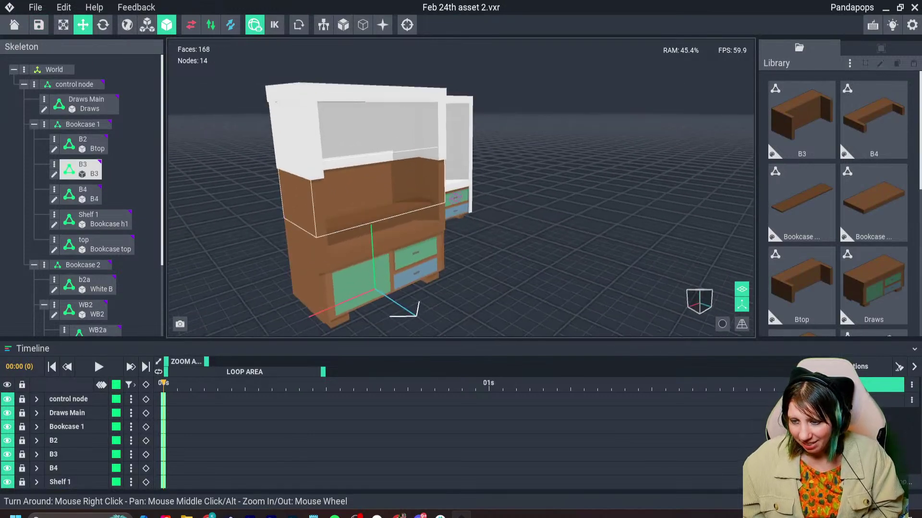
Open the B3 model, gauge its side panel's height with a vertical line, and return to the project.
double_click(346, 201)
right_drag(347, 201, 322, 278)
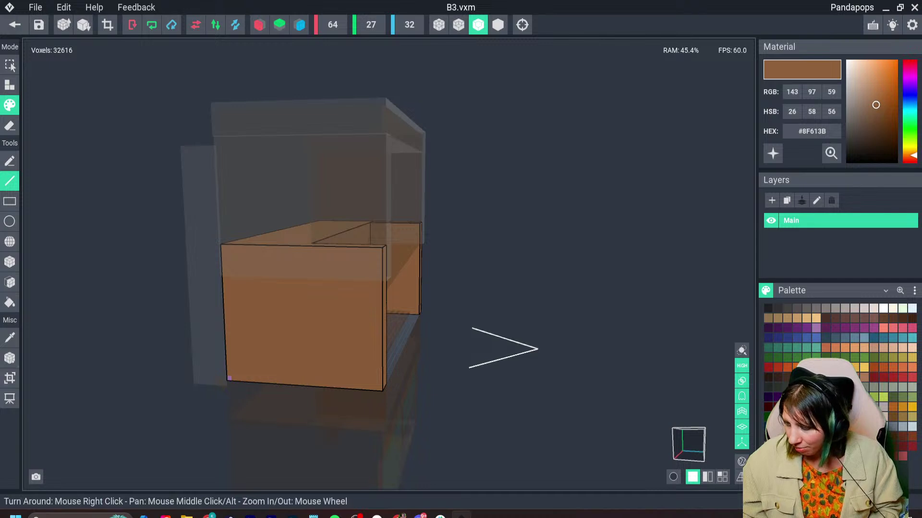
drag(326, 247, 330, 382)
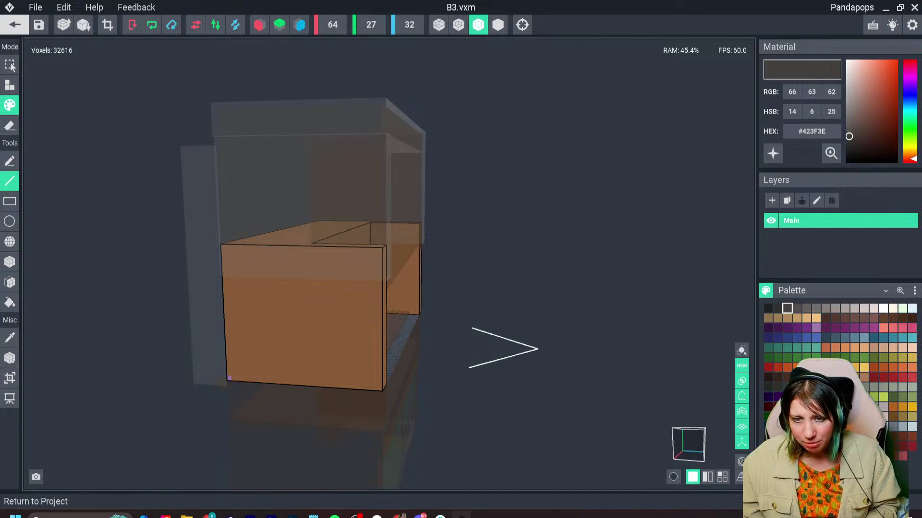
click(15, 25)
click(360, 189)
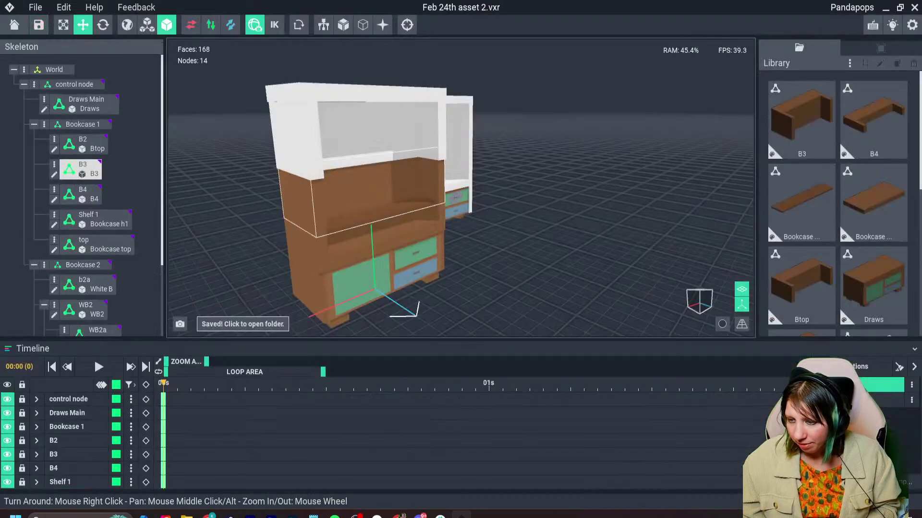
Reopen WB3 and paint a vertical near-black (#1F1F1F) guide line from the top edge down its back panel.
scroll(837, 202, down, 5)
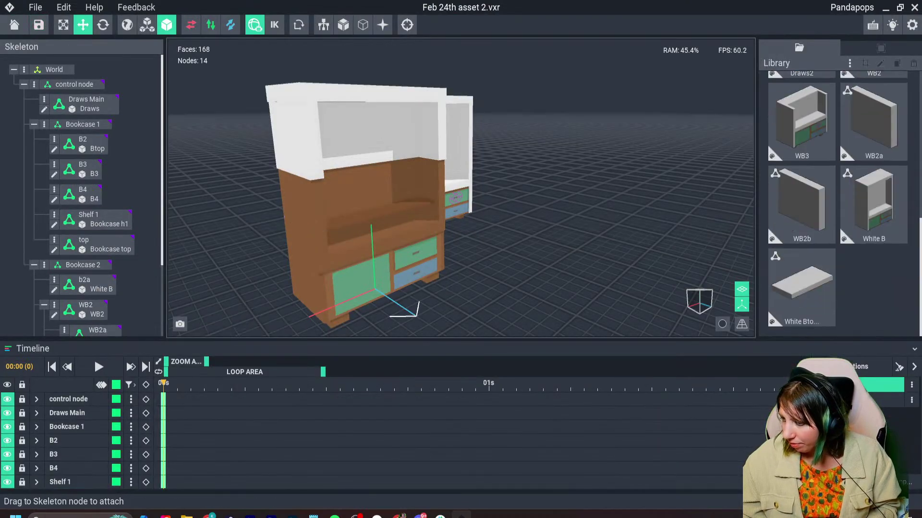
double_click(802, 122)
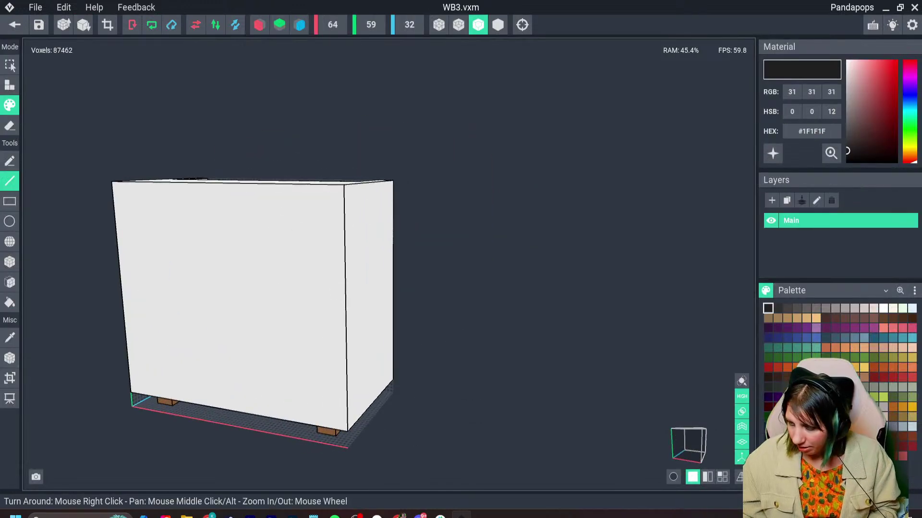
drag(288, 187, 292, 305)
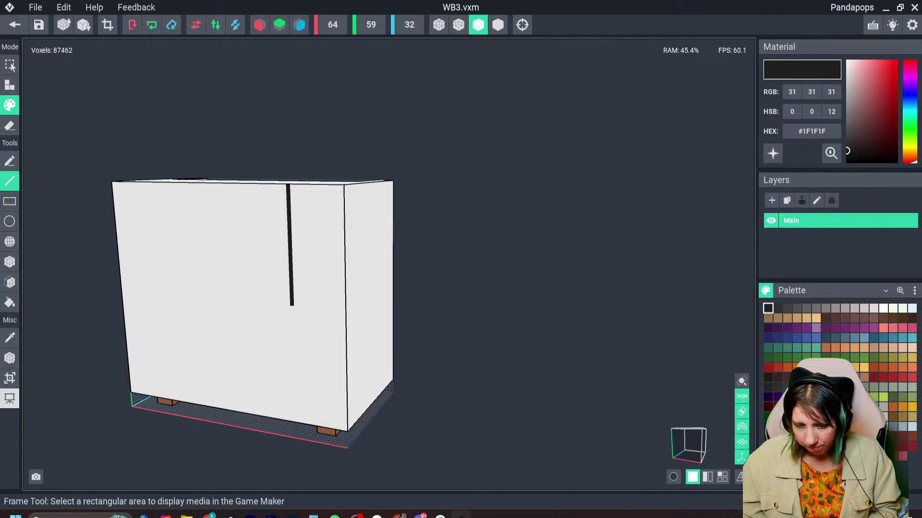
Trim WB3's volume to a height of 27, then save the model and return to the project.
click(9, 378)
drag(267, 411, 263, 355)
key(Return)
mouse_move(323, 335)
right_down()
mouse_move(231, 356)
mouse_move(317, 350)
right_up()
click(14, 24)
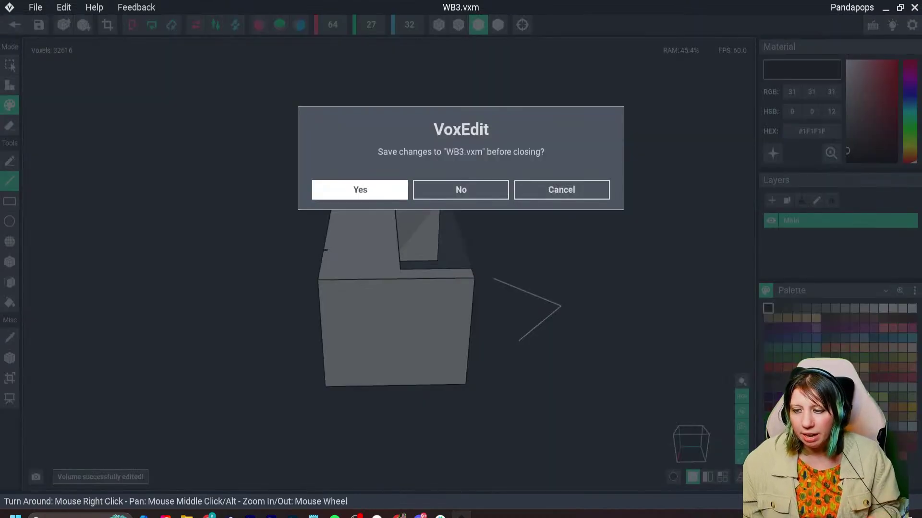
click(360, 189)
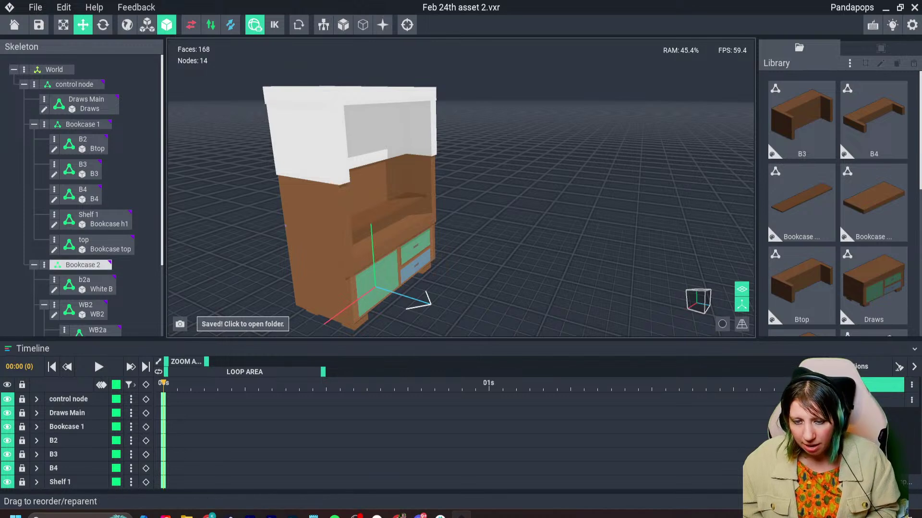
Collapse the Bookcase 1 group and add a child node named WB3 under Bookcase 2.
scroll(81, 265, down, 2)
scroll(81, 192, up, 3)
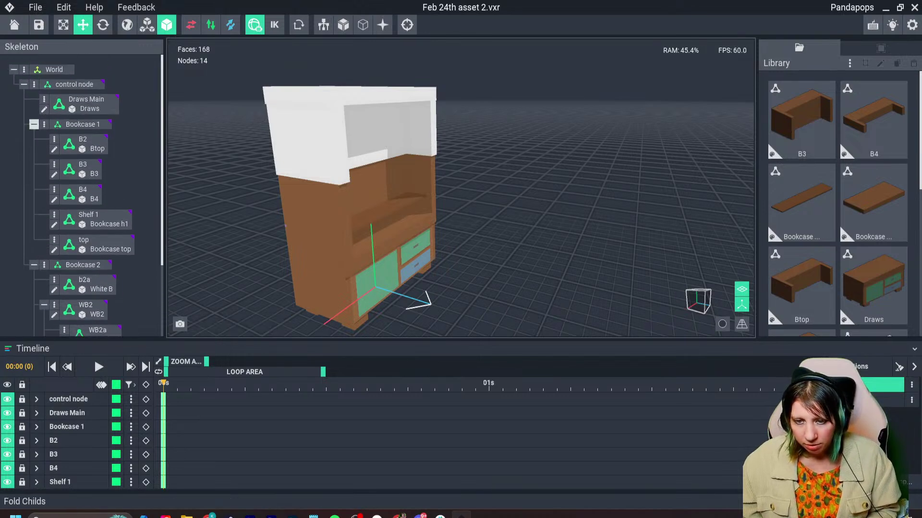
click(34, 124)
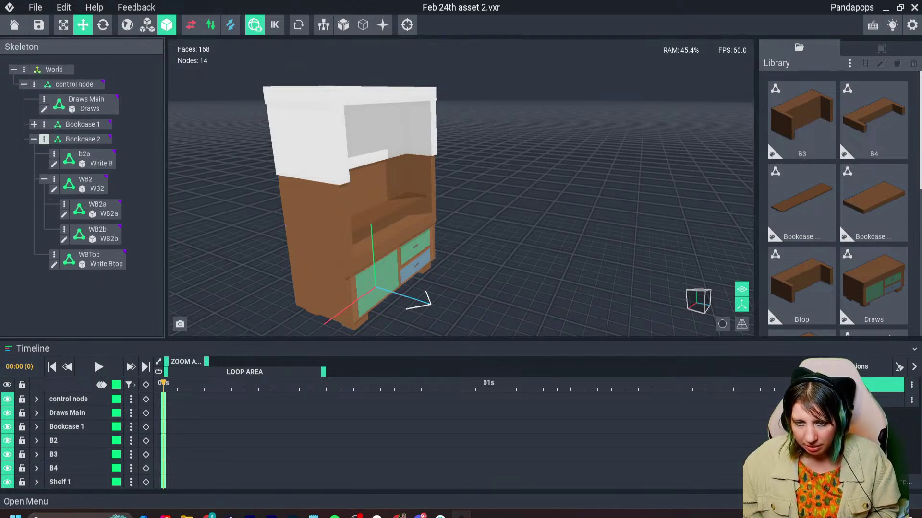
click(45, 139)
click(86, 148)
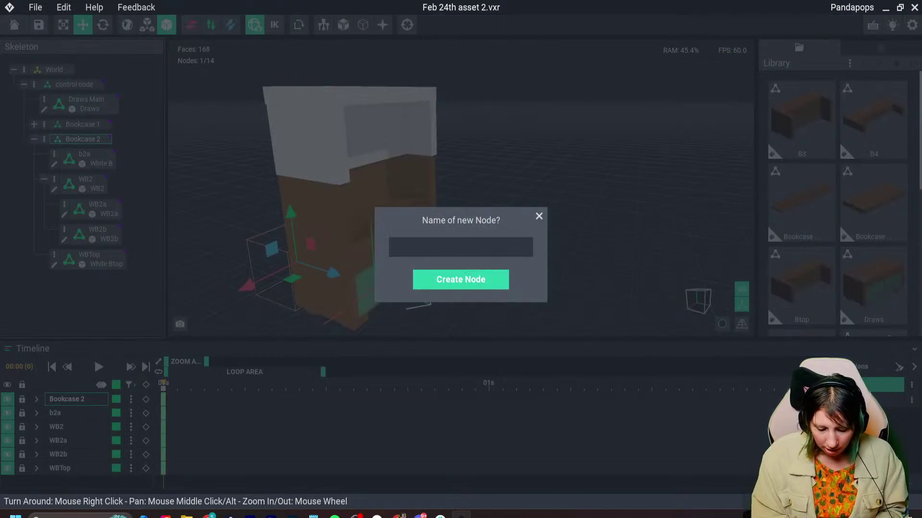
text(WB3)
key(Return)
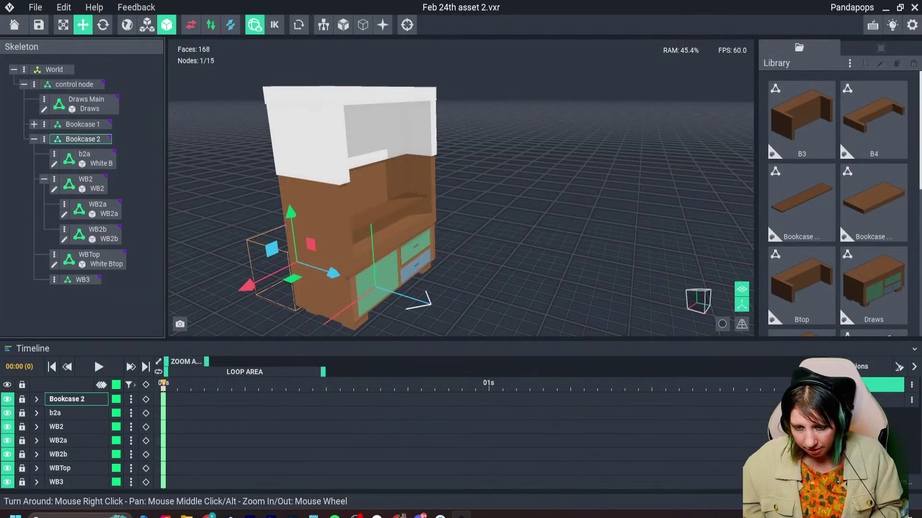
Add a child node named WB3a under the WB3 node.
click(55, 280)
click(86, 304)
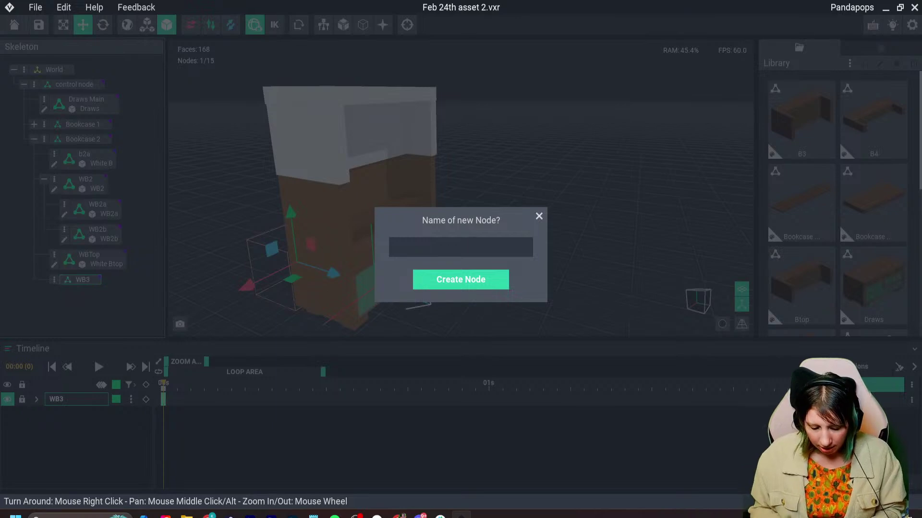
text(WB3a)
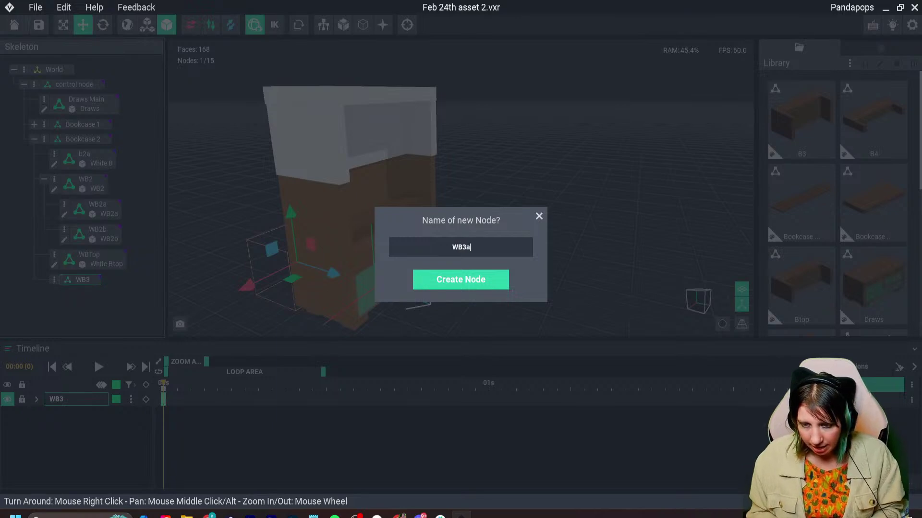
key(Return)
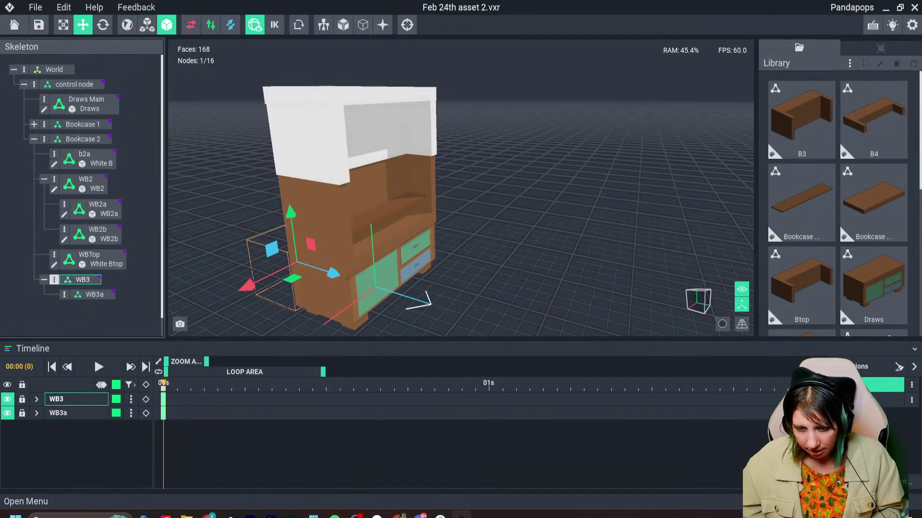
Add a second child node named WB3b under the WB3 node.
click(54, 279)
click(86, 304)
text(b)
key(BackSpace)
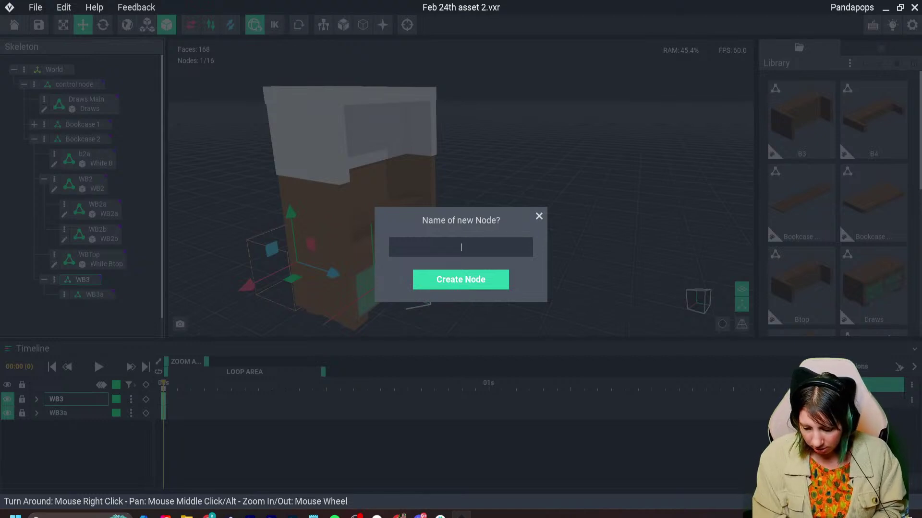
text(wr)
key(BackSpace)
key(BackSpace)
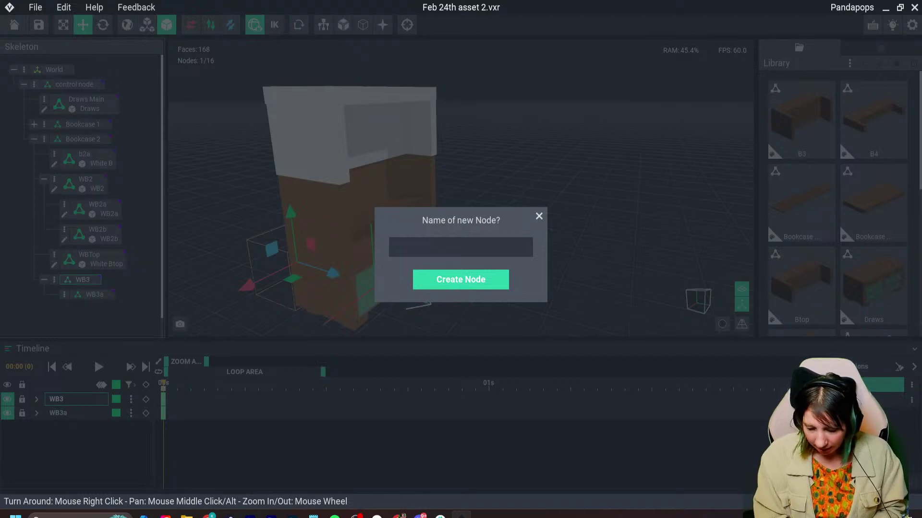
text(WB3)
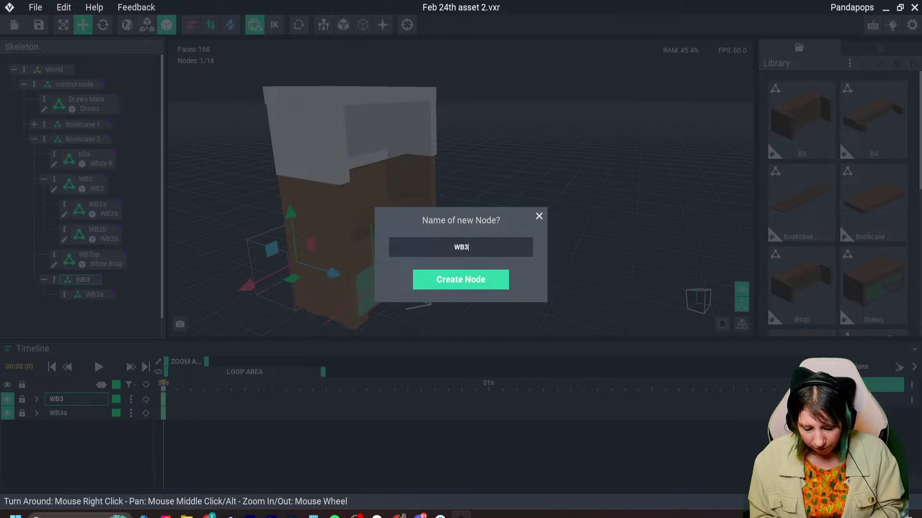
text(b)
key(Return)
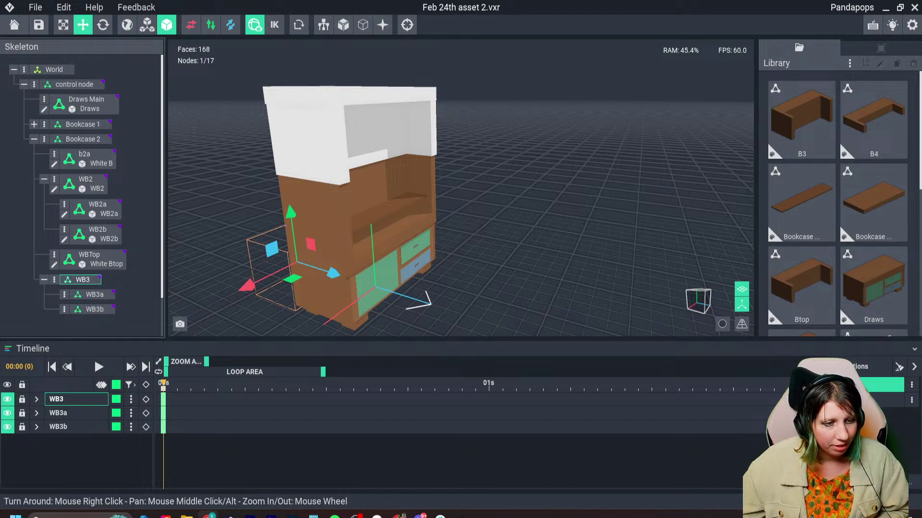
drag(0, 192, 461, 1)
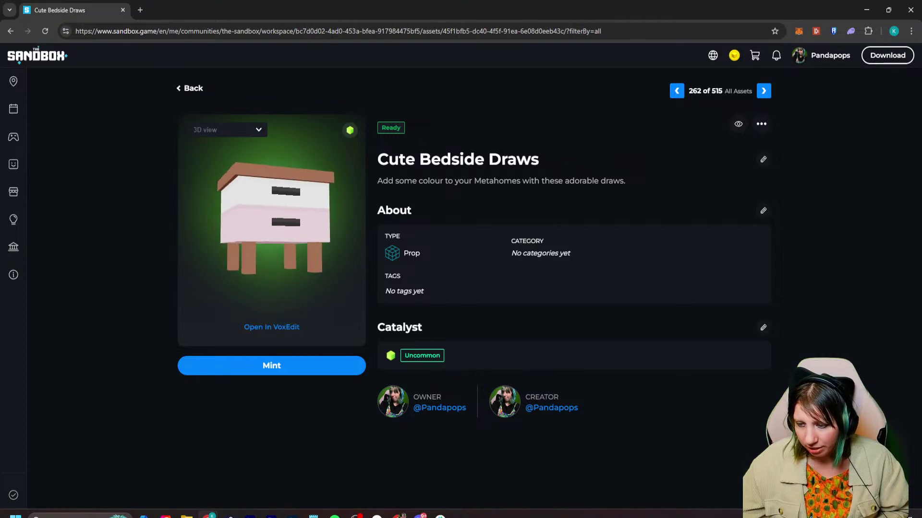
key(alt+Tab)
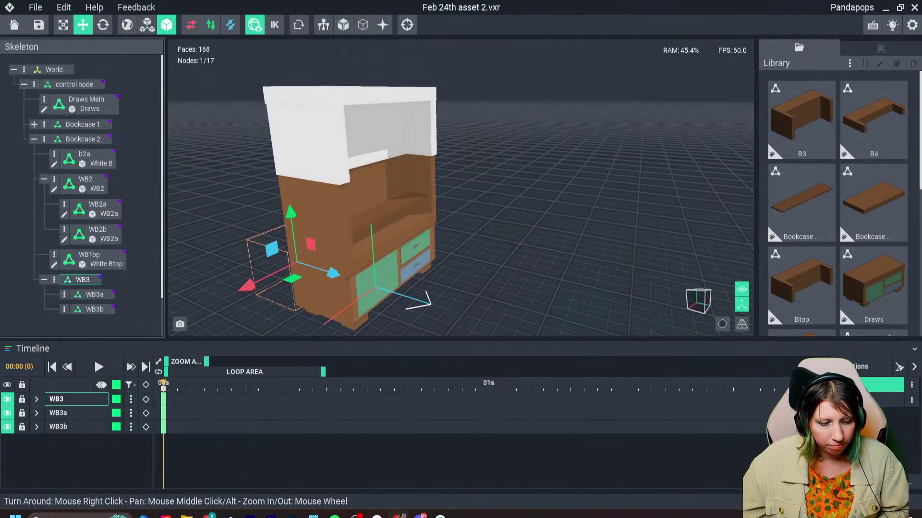
Attach the WB3 model to the WB3 node and move it along its depth axis into line with the brown bookcase.
right_drag(366, 182, 364, 182)
scroll(364, 183, up, 5)
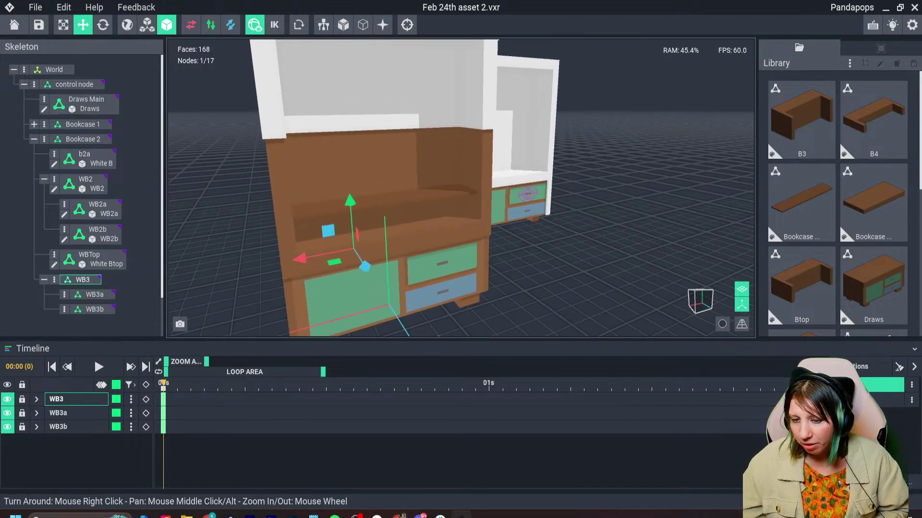
scroll(874, 202, down, 8)
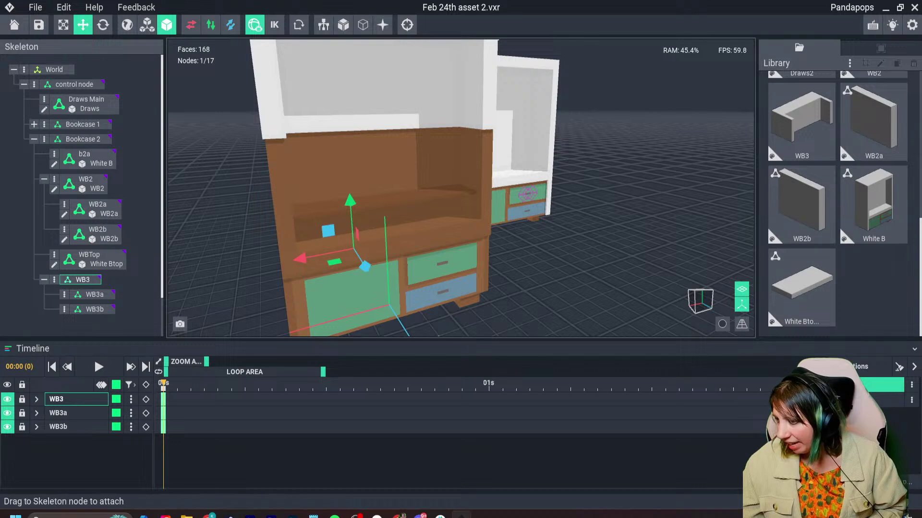
drag(802, 120, 82, 280)
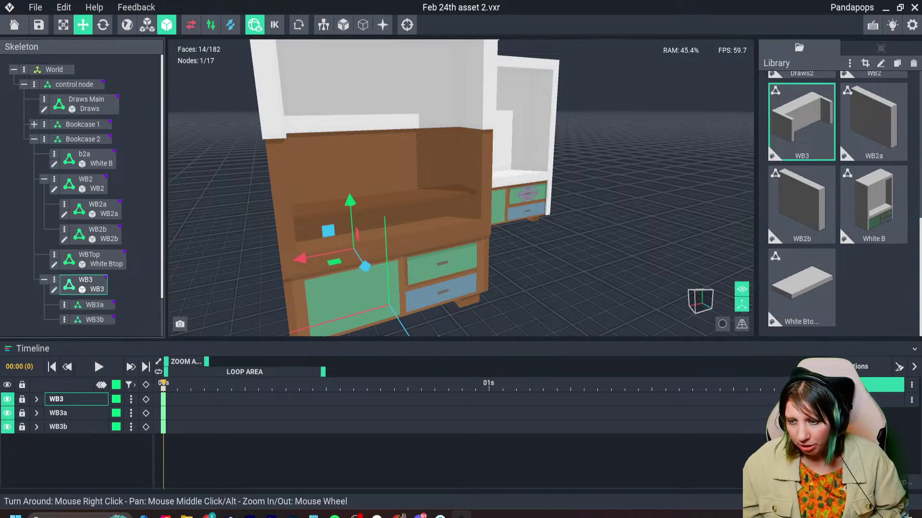
right_drag(365, 192, 461, 192)
scroll(393, 230, down, 4)
drag(321, 258, 432, 273)
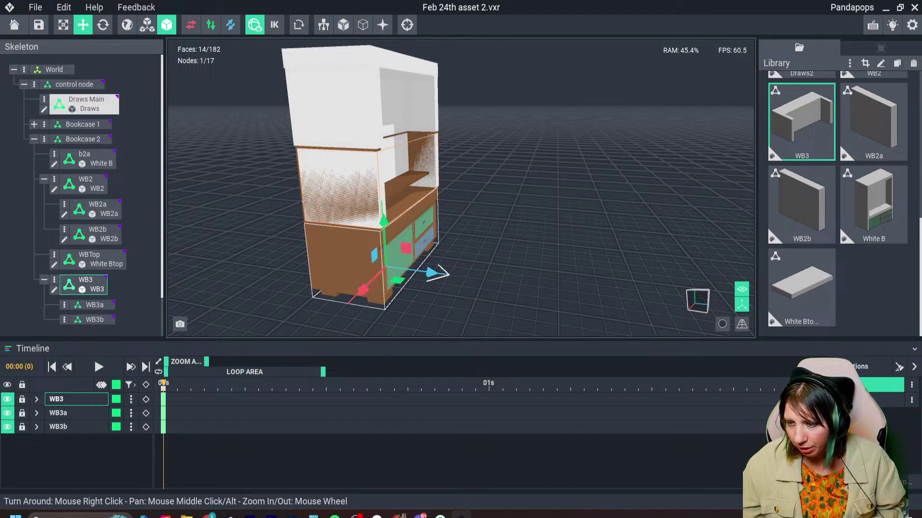
right_drag(384, 216, 403, 216)
right_drag(336, 192, 413, 207)
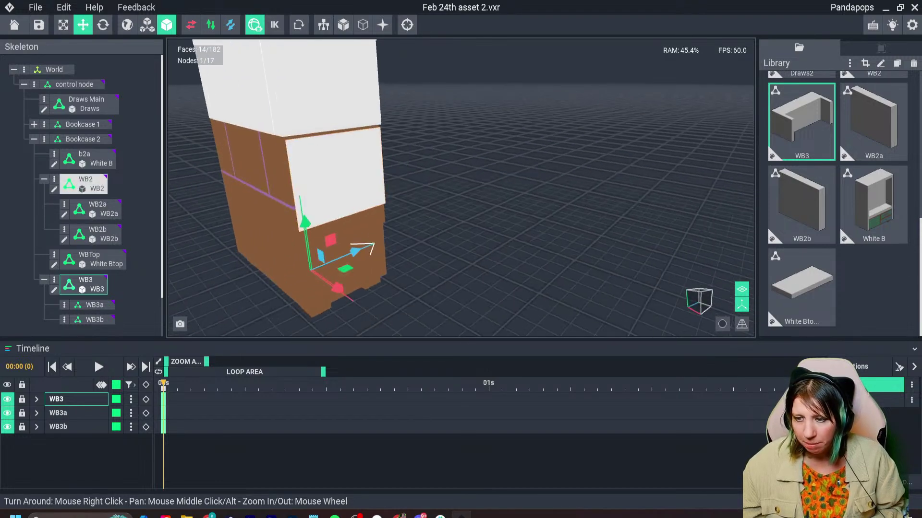
Open the WB2 model from the scene to inspect its block shape, then return to the project, saving it.
double_click(336, 177)
right_drag(374, 240, 394, 255)
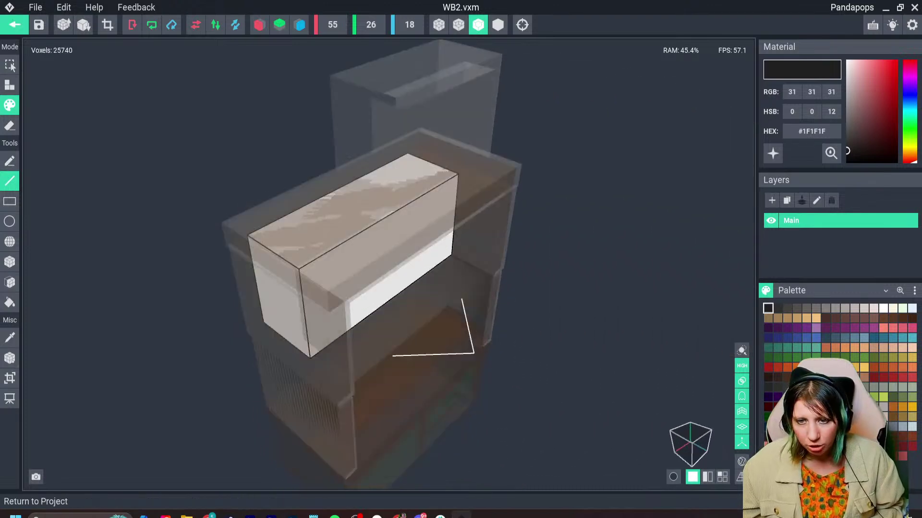
click(15, 24)
click(360, 190)
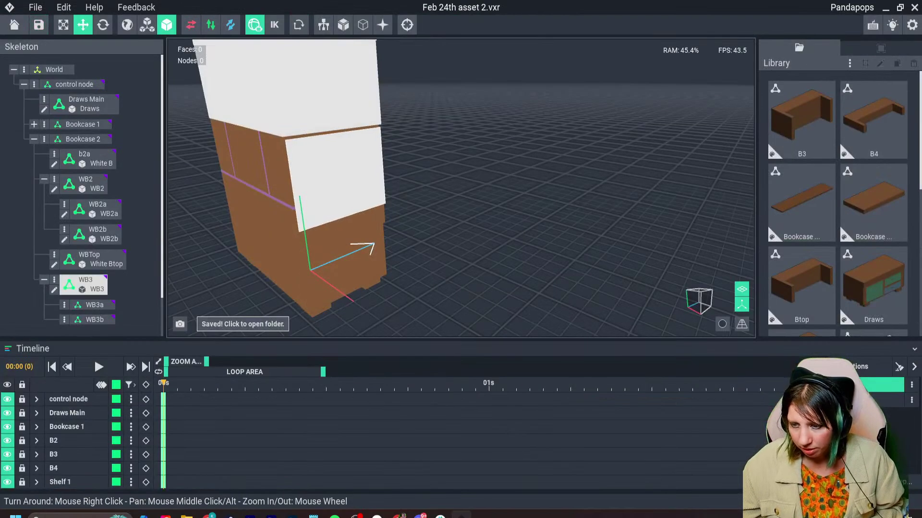
Open the WB3 model from the scene for editing.
double_click(336, 178)
right_drag(336, 177, 301, 233)
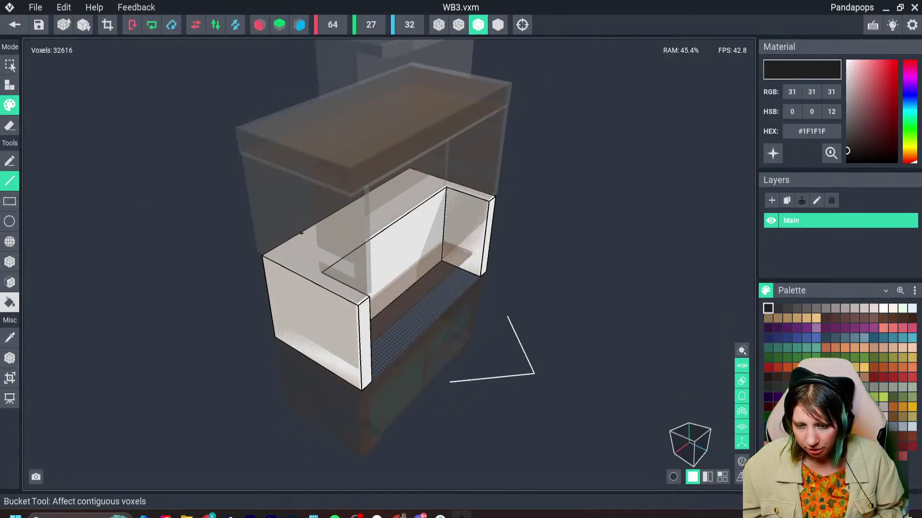
click(10, 358)
Try trimming WB3's volume to 60 × 27 × 17 from the front and sides, then undo the trim.
click(10, 378)
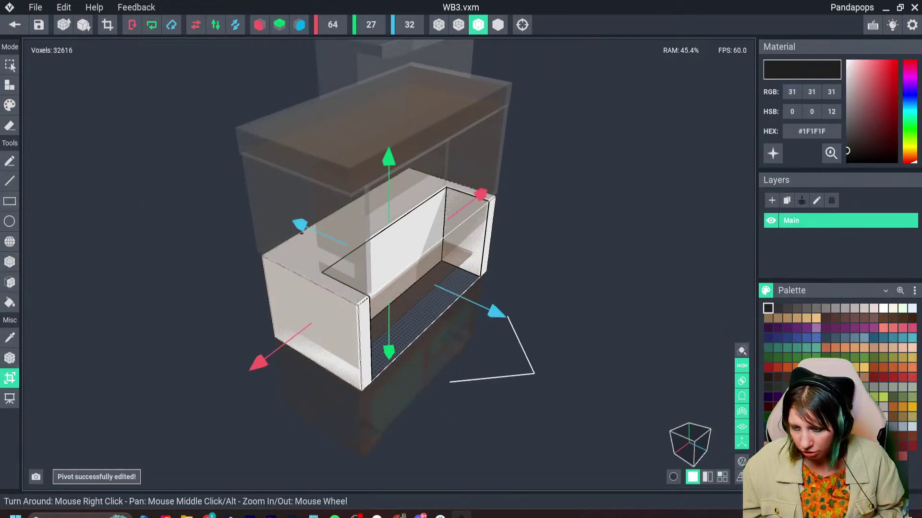
drag(497, 312, 448, 290)
mouse_move(235, 350)
mouse_down()
mouse_move(269, 323)
mouse_move(249, 339)
mouse_up()
right_drag(365, 312, 259, 315)
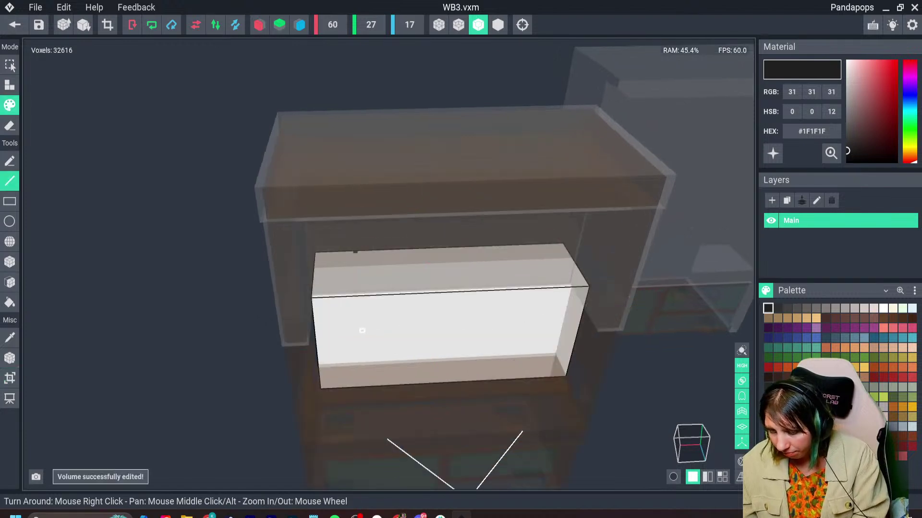
mouse_move(362, 330)
right_down()
mouse_move(439, 344)
mouse_move(331, 346)
mouse_move(307, 332)
right_up()
key(ctrl+z)
Trim WB3's volume from the front and both sides to 56 × 27 × 21, cutting off the side panels.
click(10, 378)
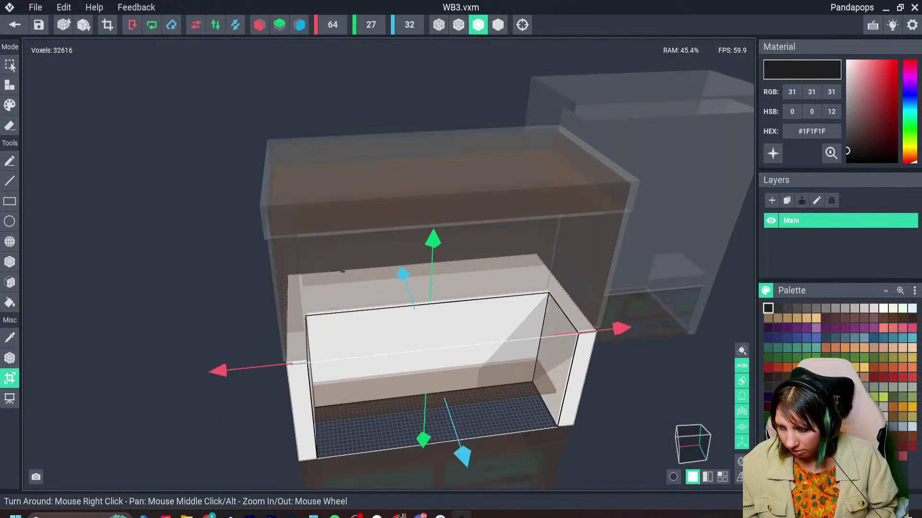
right_drag(550, 339, 550, 339)
drag(526, 463, 490, 427)
right_drag(489, 427, 432, 441)
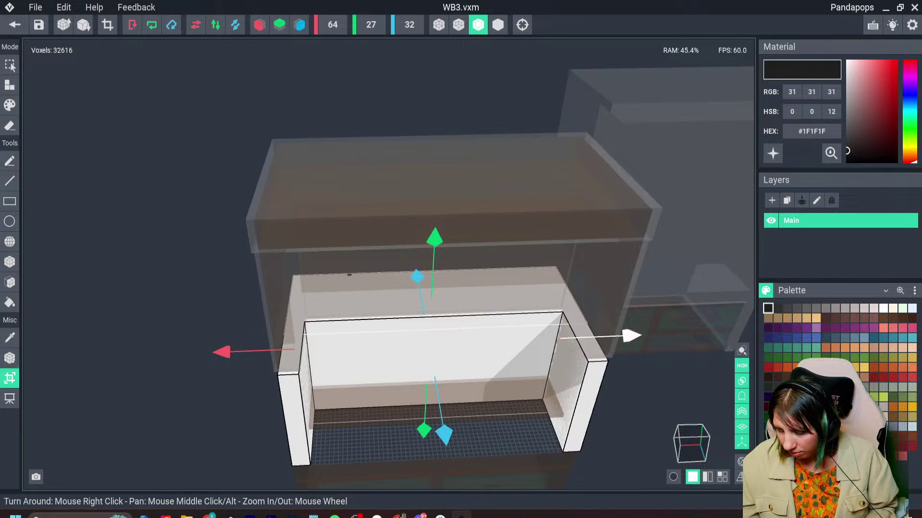
drag(630, 336, 615, 336)
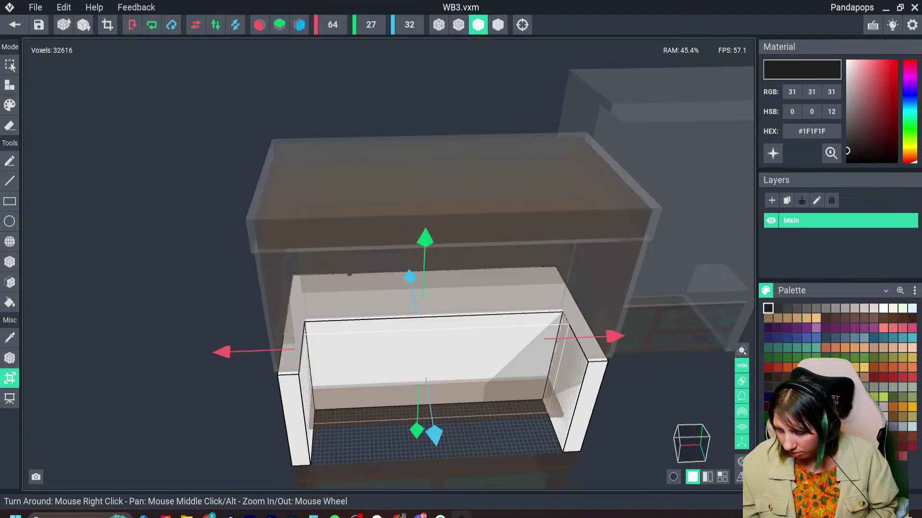
right_drag(534, 353, 538, 353)
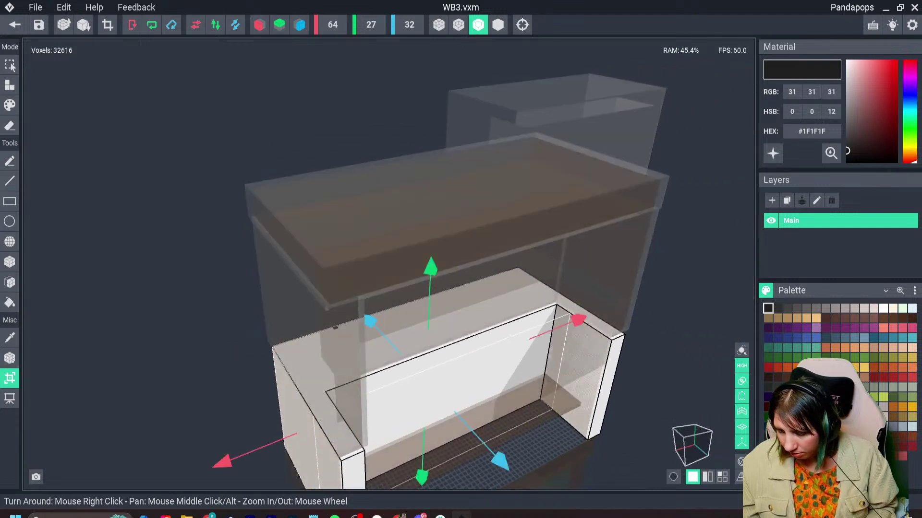
drag(223, 459, 246, 453)
key(Return)
right_drag(393, 413, 451, 413)
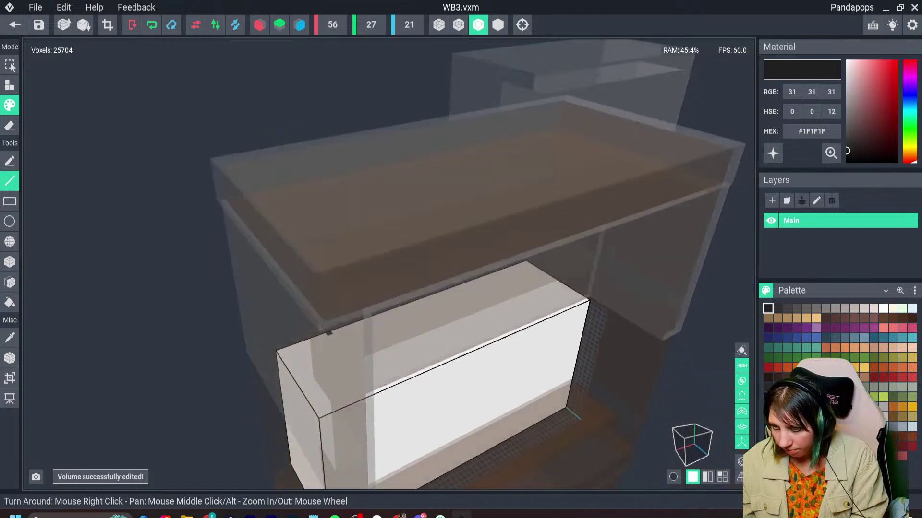
Fit WB3's volume to its remaining voxels, then save the model and return to the project.
click(332, 25)
scroll(399, 336, down, 2)
right_drag(326, 327, 347, 319)
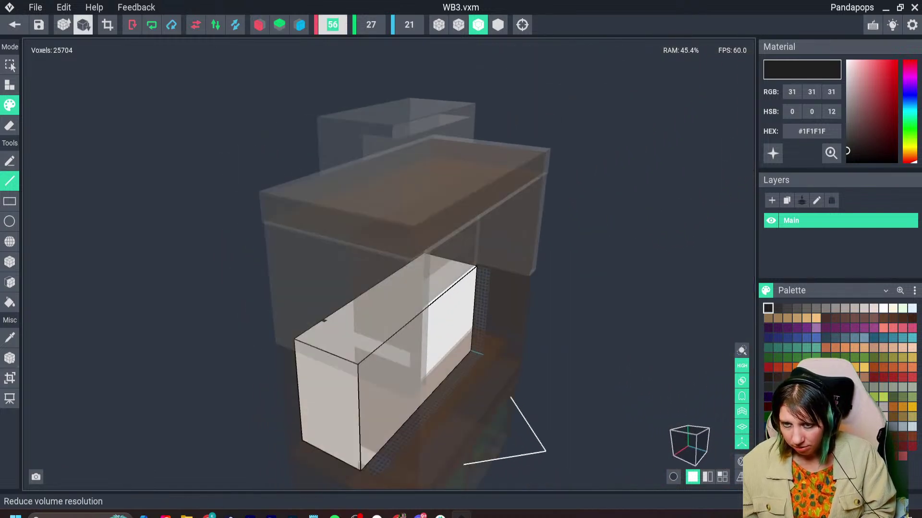
click(108, 25)
click(14, 24)
key(Return)
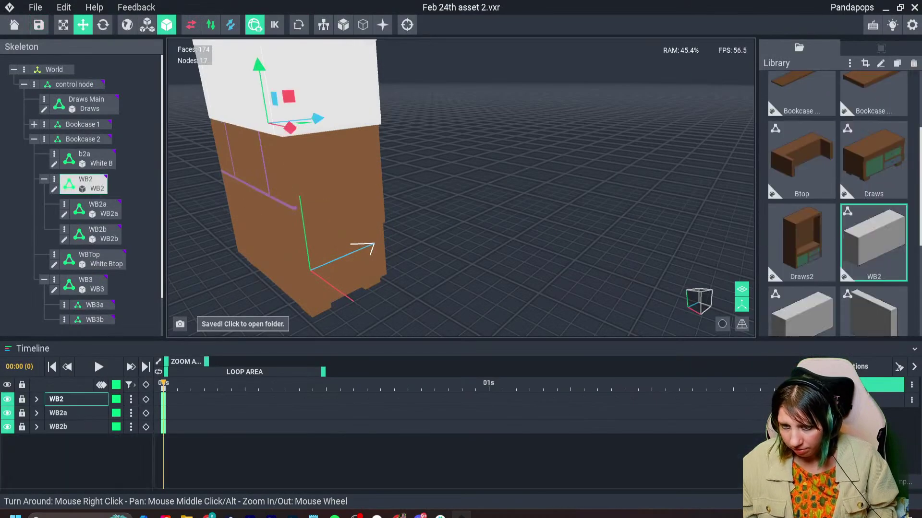
Reopen the WB2 model to check its dimensions, then save it and return to the project.
key(Tab)
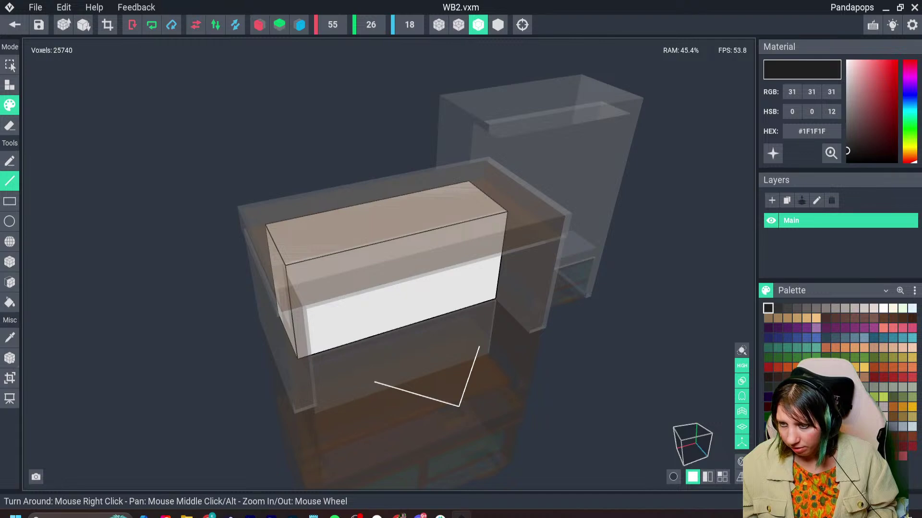
click(15, 24)
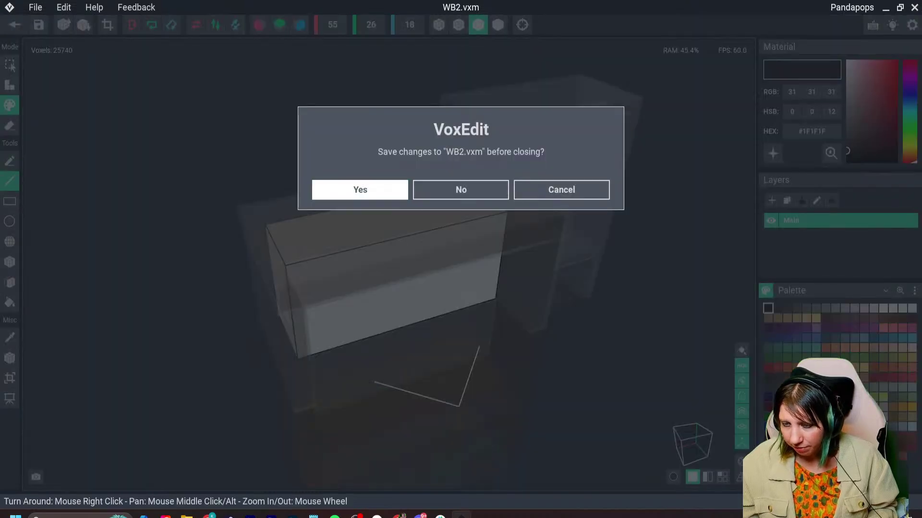
key(Return)
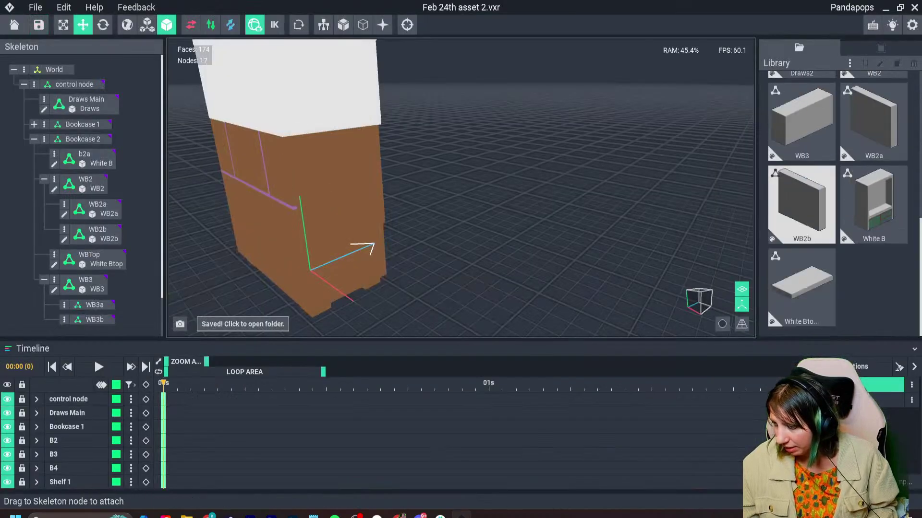
Open the WB3 model and set its volume width to 55 and depth to 18 voxels.
double_click(801, 121)
click(332, 25)
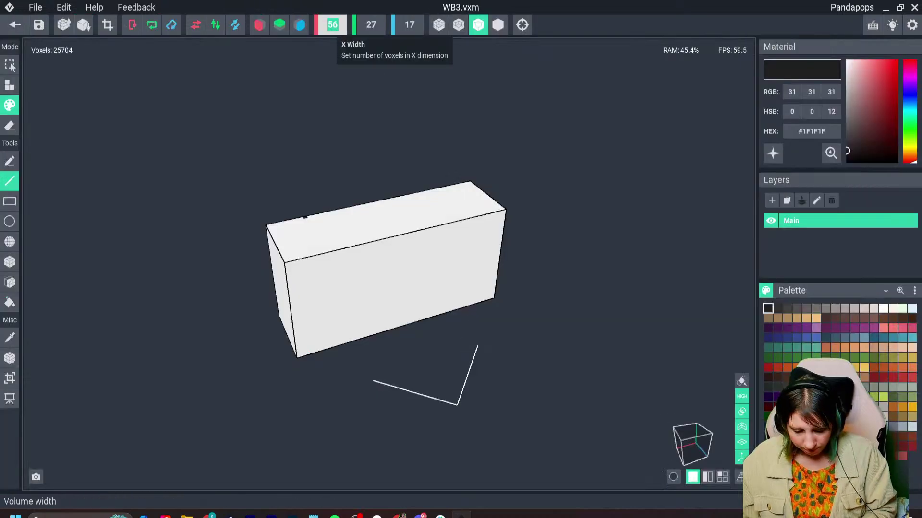
text(55)
key(Tab)
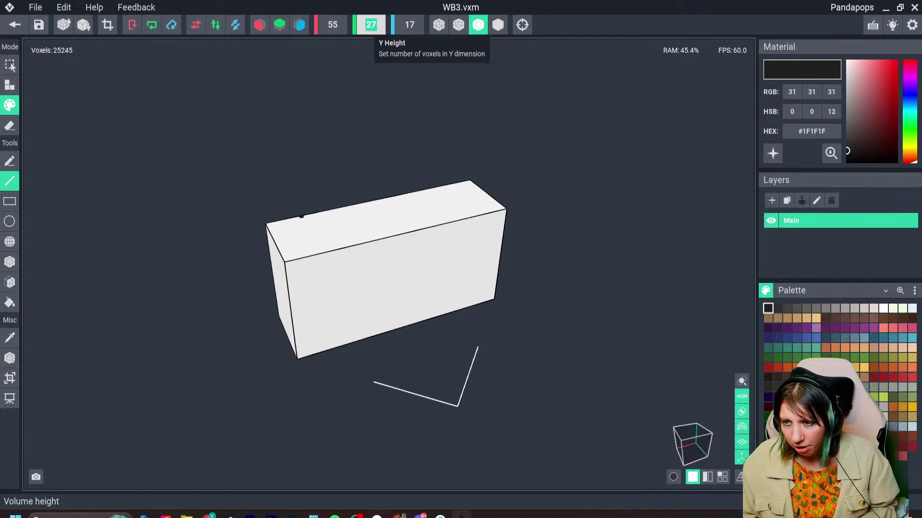
key(Tab)
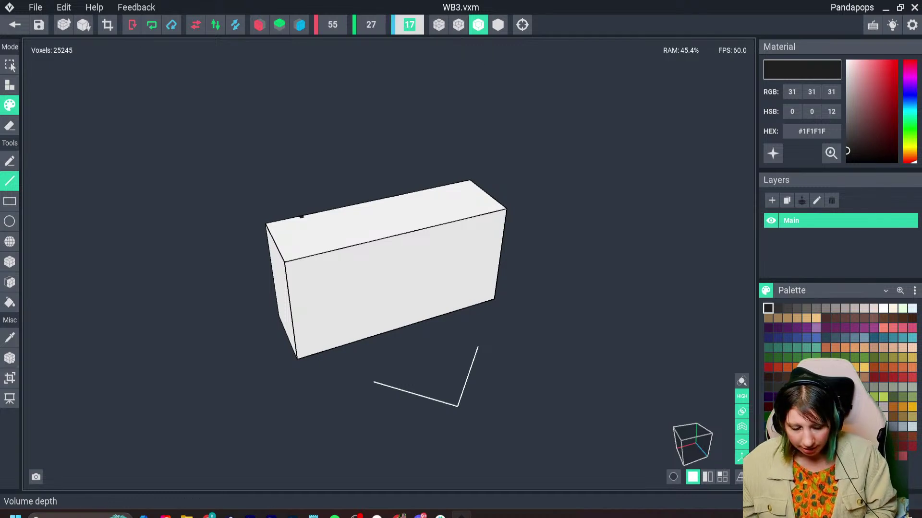
text(18)
key(Return)
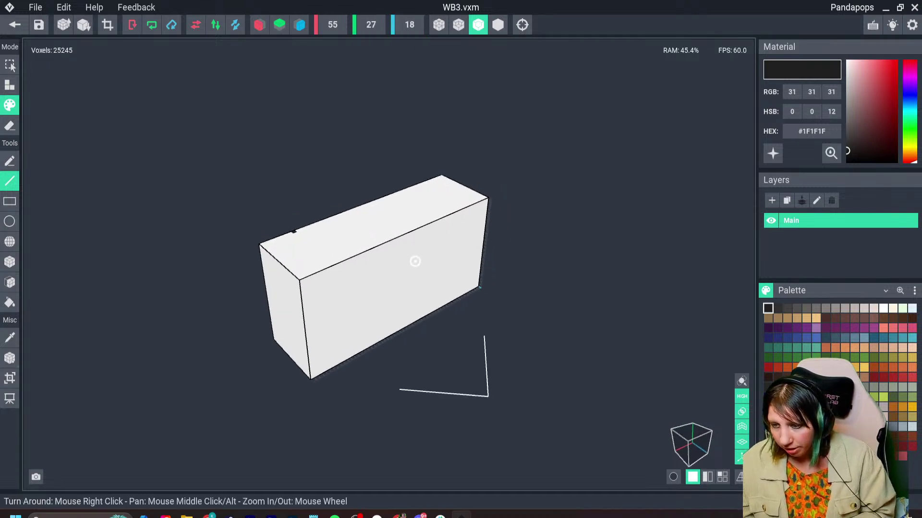
Sample WB3's white (#F0F0F0), add a one-voxel layer across its front face, and paint over the dark line on the back.
scroll(415, 261, up, 2)
key(i)
click(351, 296)
click(10, 282)
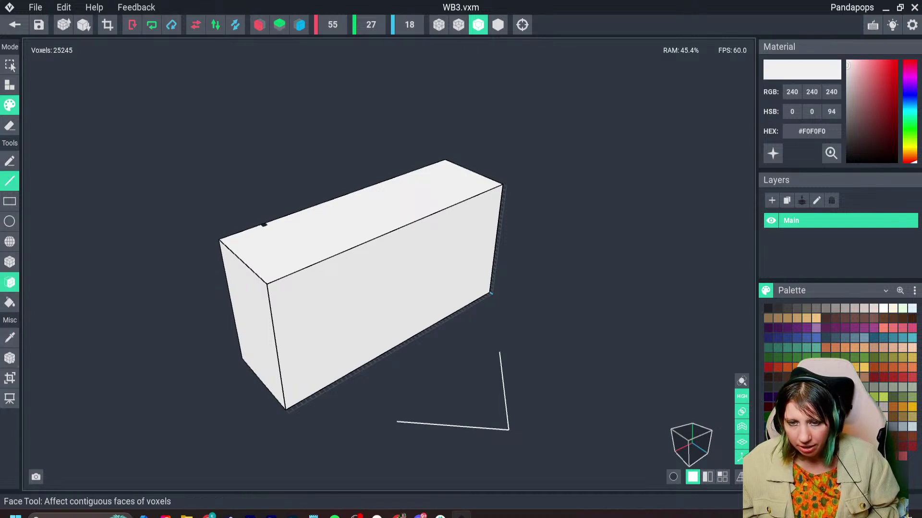
click(10, 85)
click(365, 312)
right_drag(365, 312, 276, 321)
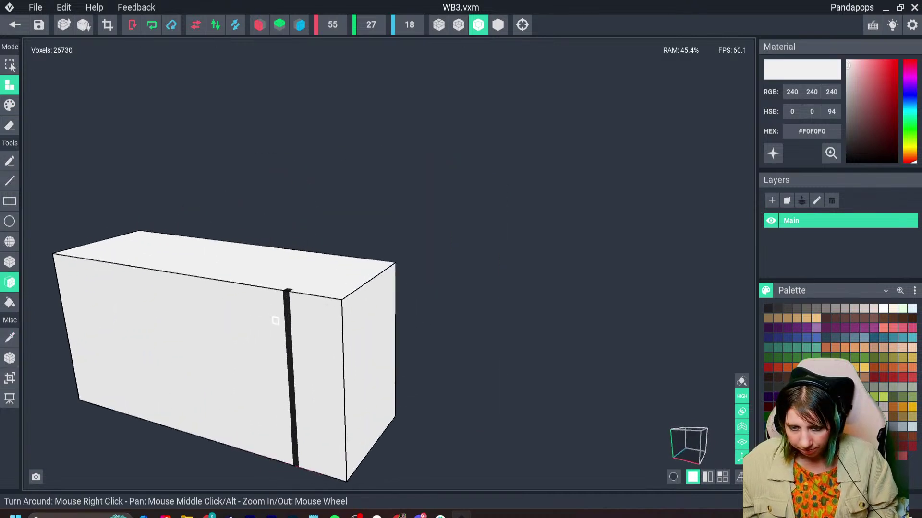
click(9, 105)
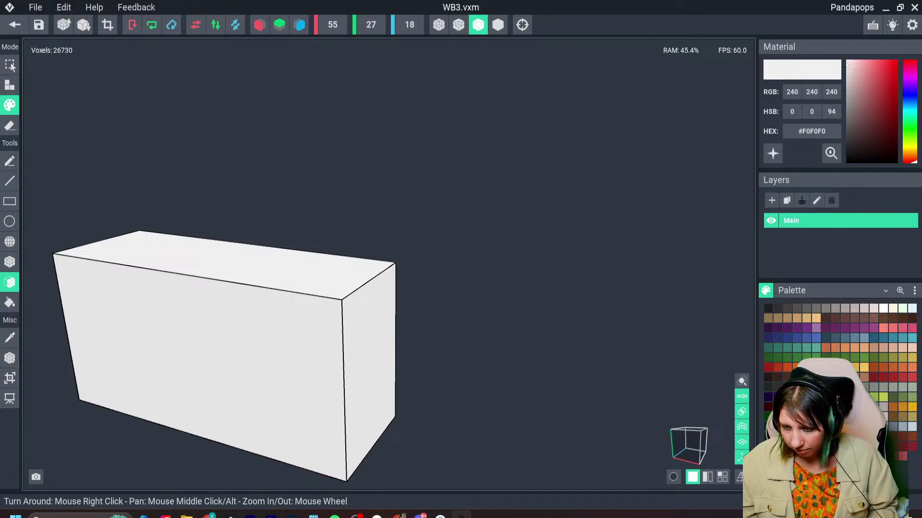
Place WB3's pivot at the bottom centre of the block, then save the model and return to the project.
click(9, 358)
click(44, 385)
click(14, 25)
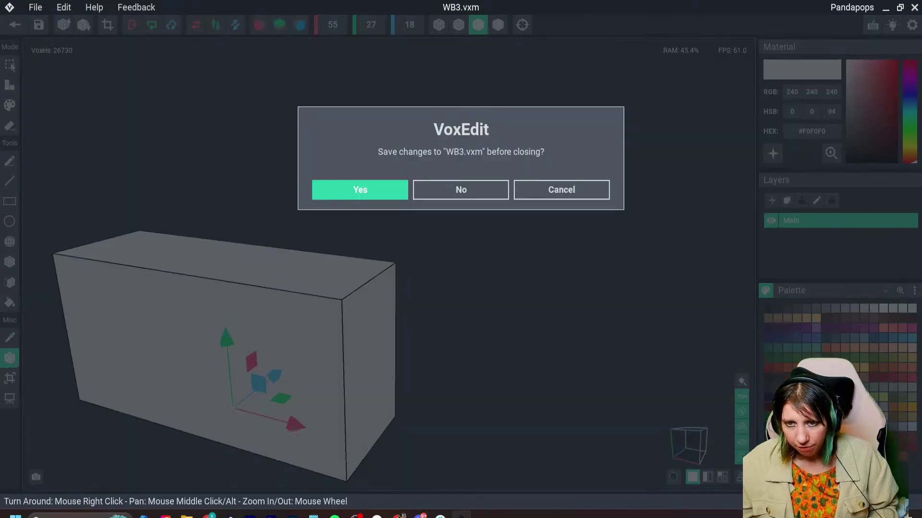
key(Return)
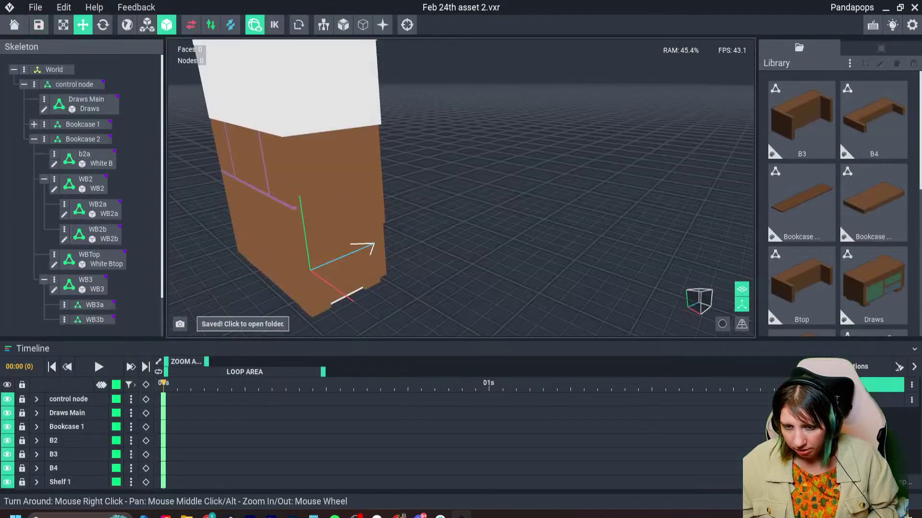
Position the WB3 block at the back of Bookcase 2, flush beneath the upper white section.
click(95, 320)
click(86, 284)
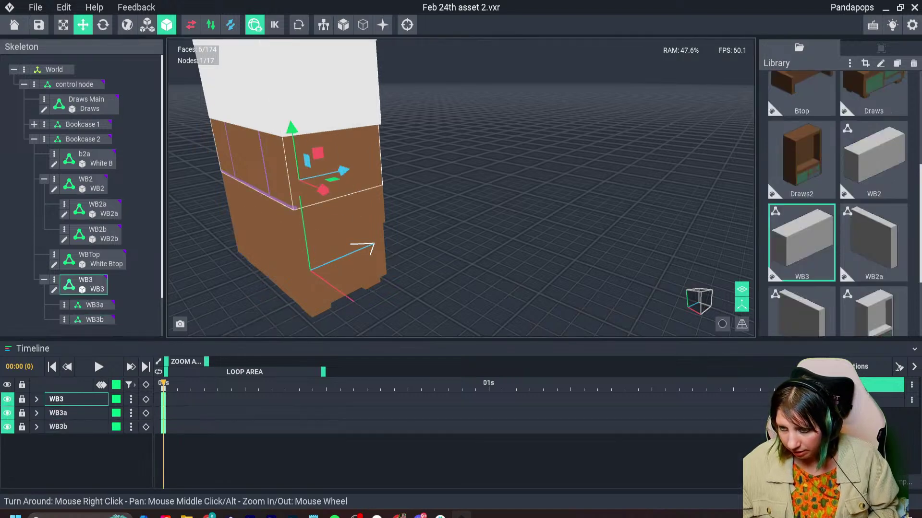
mouse_move(342, 171)
mouse_down()
mouse_move(313, 179)
mouse_move(325, 174)
mouse_up()
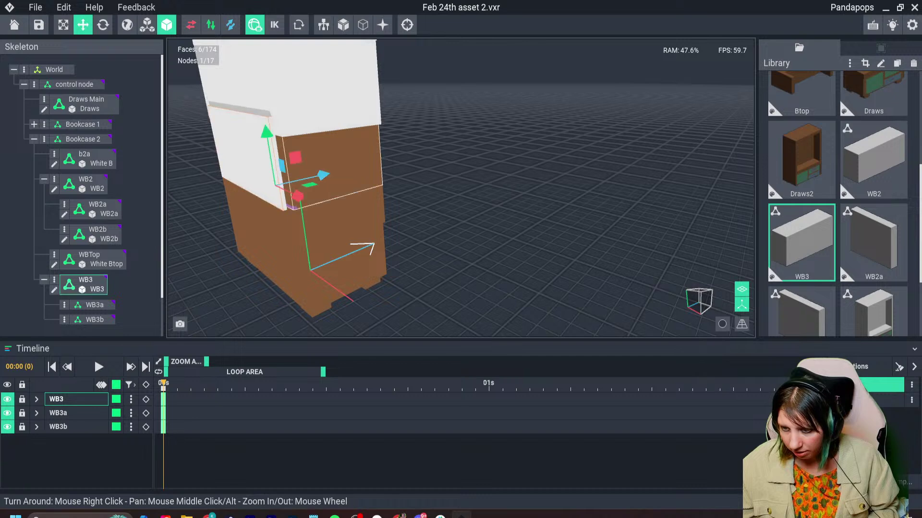
drag(270, 132, 270, 152)
right_drag(273, 153, 315, 163)
scroll(327, 182, up, 2)
drag(339, 208, 343, 200)
right_drag(393, 173, 393, 175)
scroll(801, 240, down, 3)
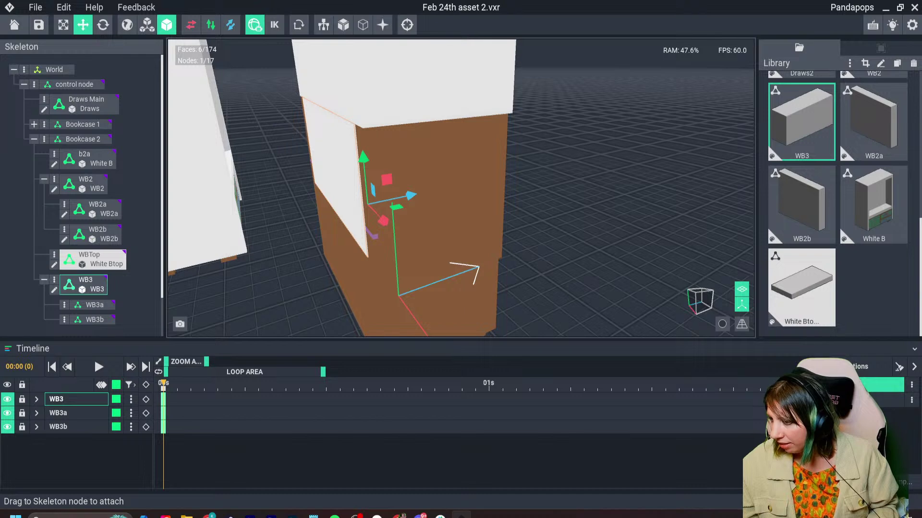
Save the project and attach the WB2b side panel model to the empty WB3a node.
scroll(801, 250, up, 3)
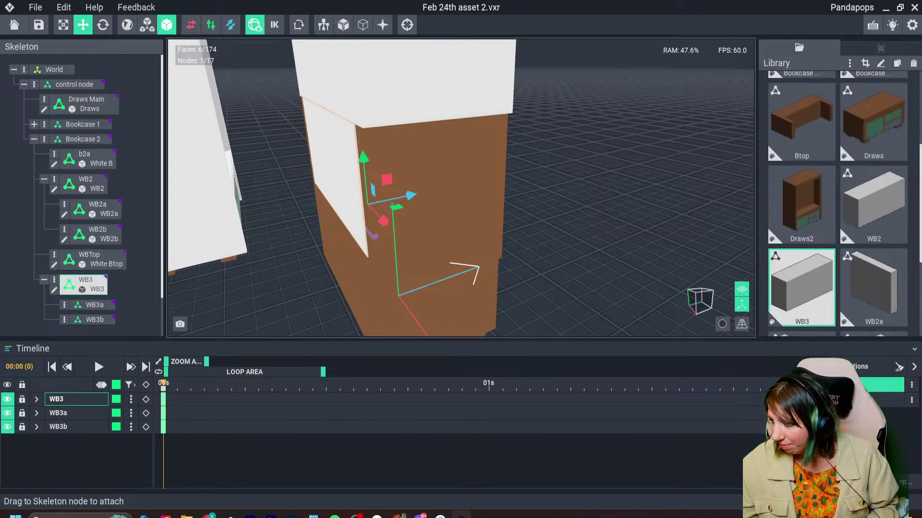
scroll(801, 245, down, 2)
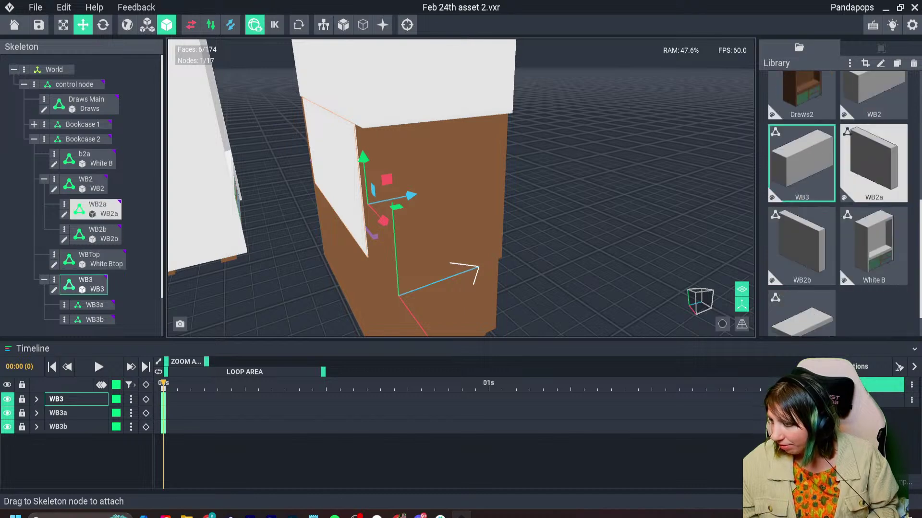
key(ctrl+s)
click(801, 245)
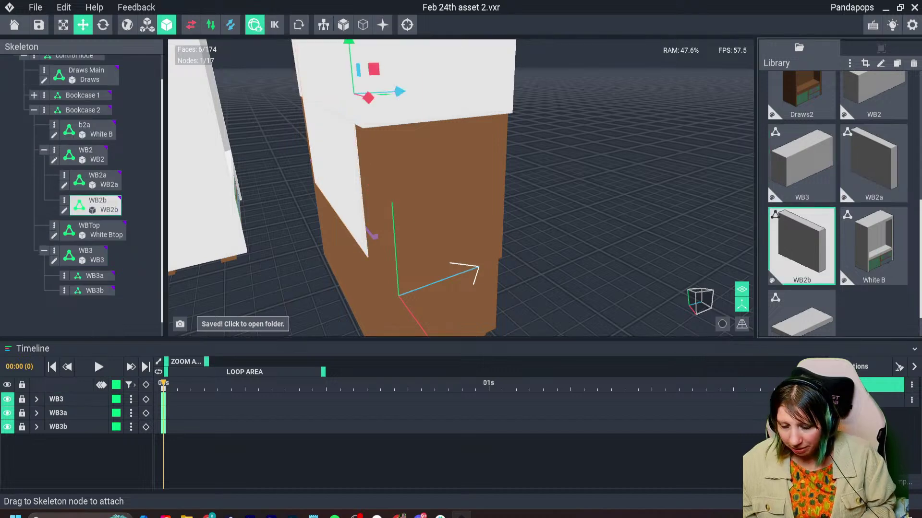
key(ctrl+d)
key(Escape)
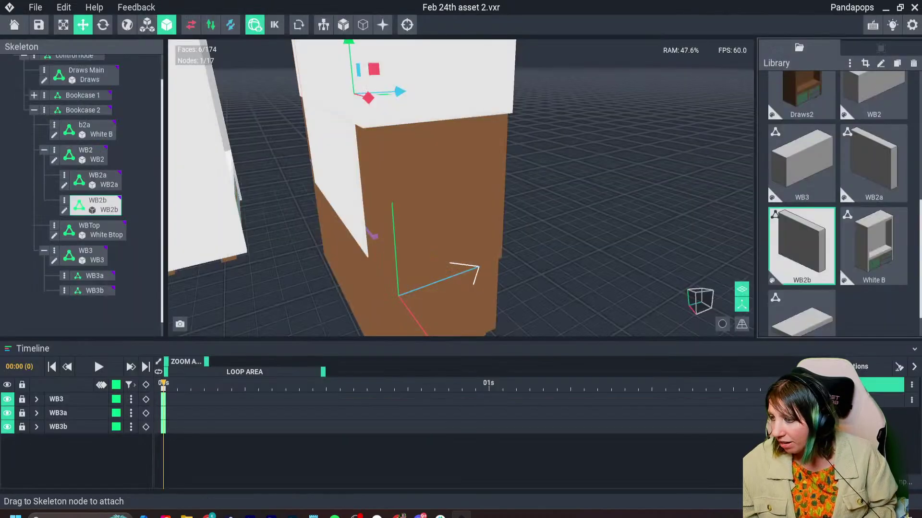
mouse_move(800, 251)
mouse_down()
mouse_move(64, 276)
mouse_move(87, 278)
mouse_up()
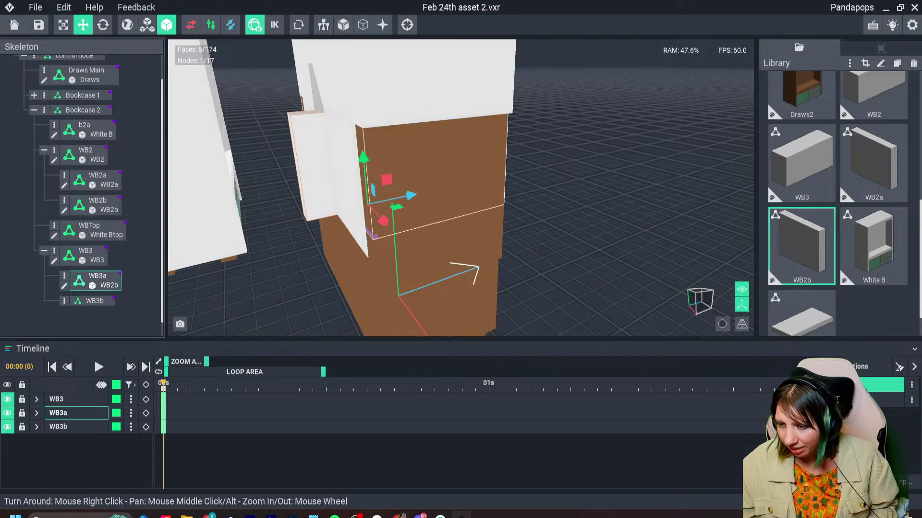
Move the WB3a panel out to the side of the WB3 block and forward beneath the upper side panel.
drag(383, 221, 432, 273)
drag(873, 163, 120, 332)
right_drag(383, 243, 406, 241)
click(384, 230)
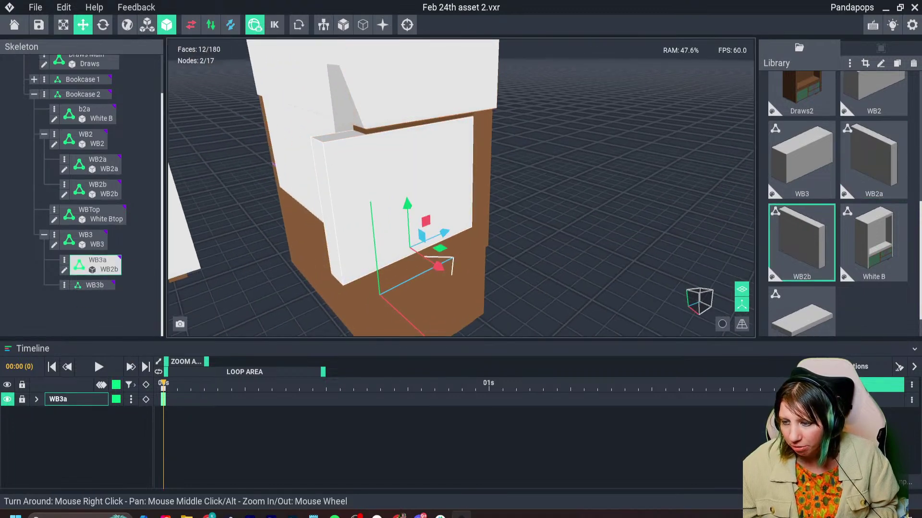
drag(444, 233, 465, 225)
Clone the WB2b model in the library under the name WB3b.
click(801, 242)
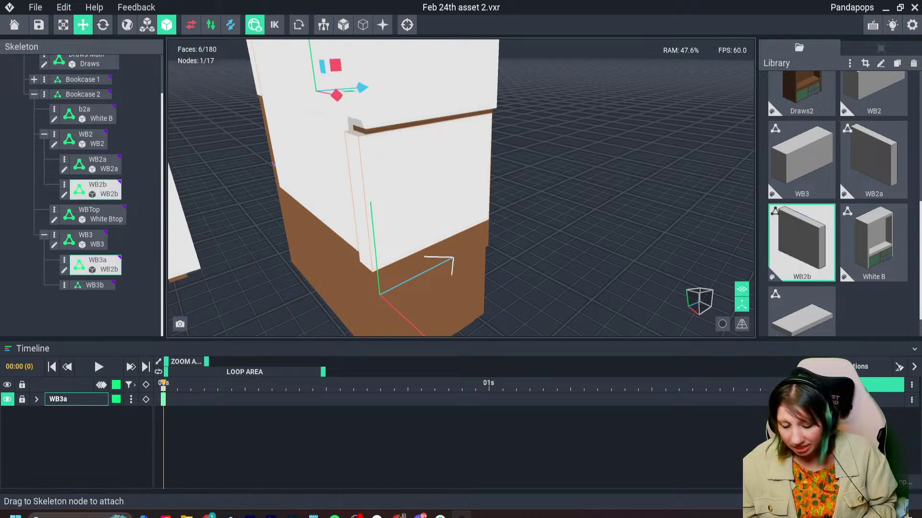
key(ctrl+d)
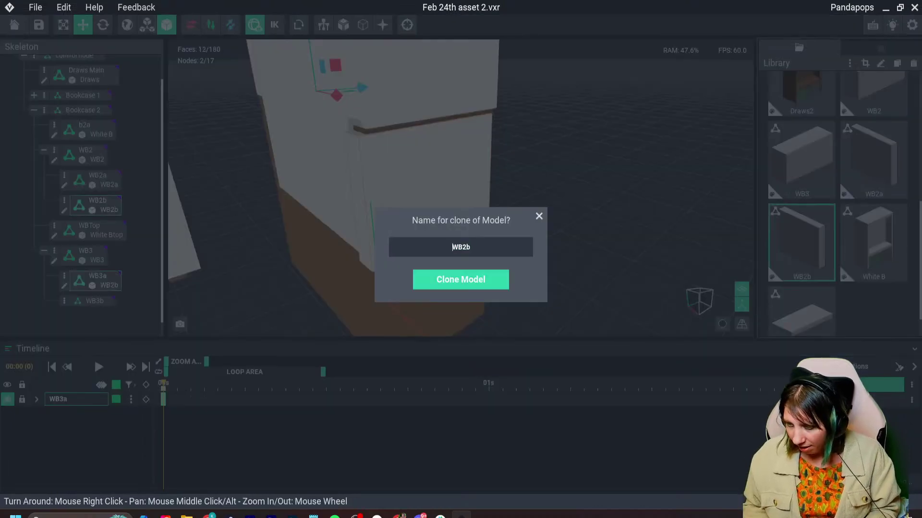
text(3)
key(Return)
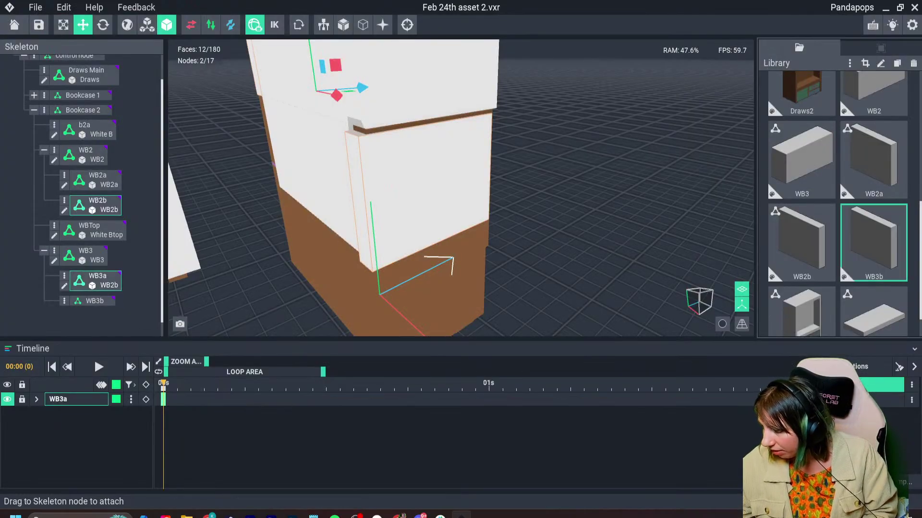
Attach the WB3b model to both the WB3a and WB3b nodes.
drag(874, 242, 480, 223)
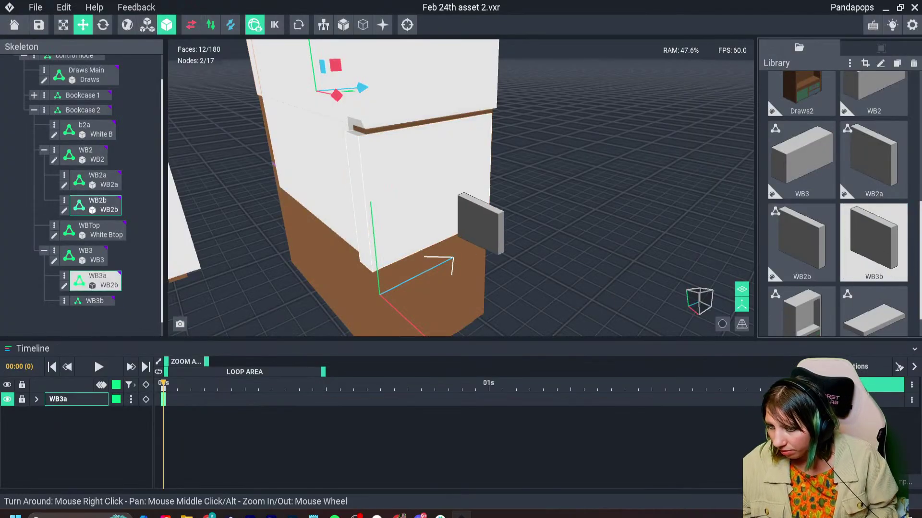
drag(452, 191, 96, 280)
click(99, 281)
drag(874, 243, 95, 302)
Open the WB3b model, fill its missing top layer with the sampled white (#F0F0F0), then save and return to the project.
right_drag(384, 200, 422, 200)
double_click(416, 201)
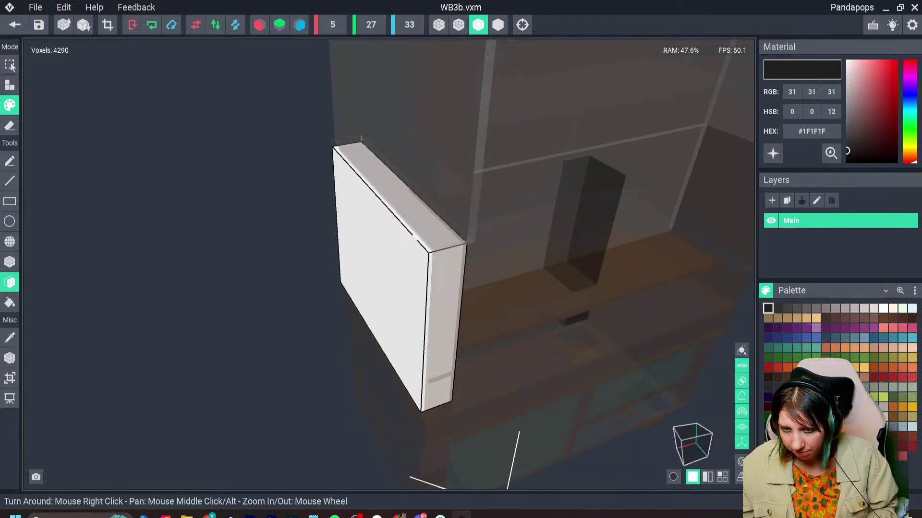
key(i)
click(406, 254)
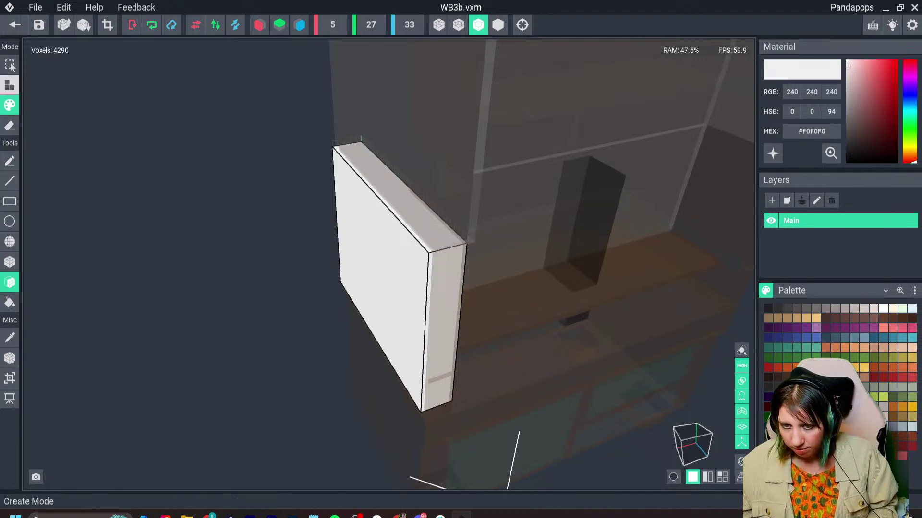
click(9, 85)
click(15, 25)
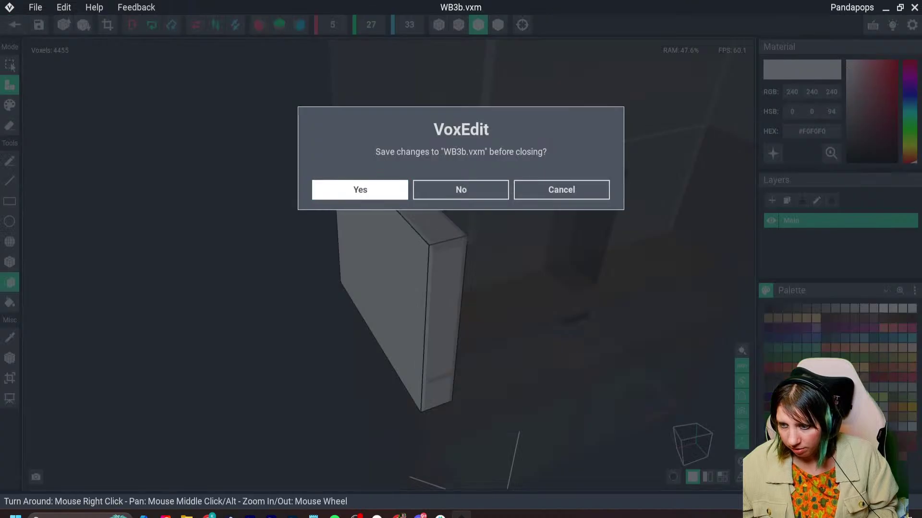
key(Return)
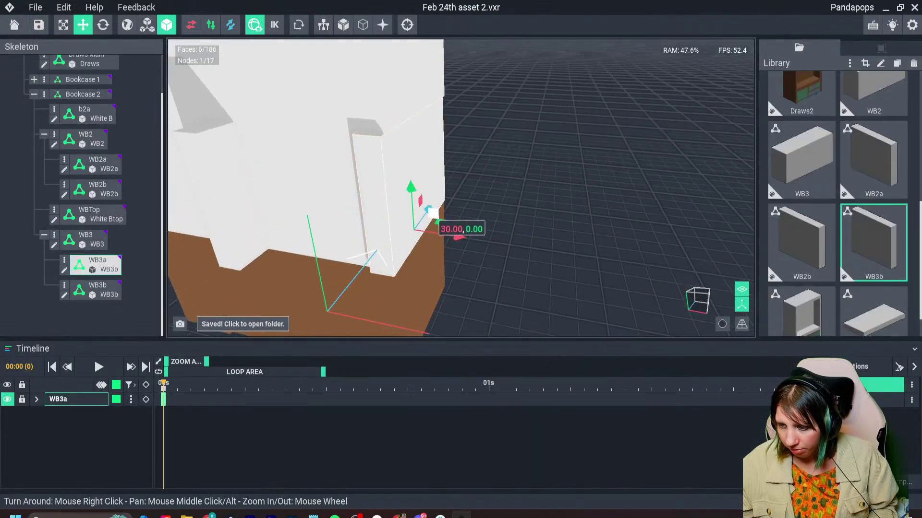
Position the WB3a and WB3b side panels at X 30 and -30, and set the Z position of both to 7.5.
drag(444, 258, 331, 244)
click(522, 230)
mouse_move(574, 261)
mouse_down()
mouse_move(593, 264)
mouse_move(575, 262)
mouse_up()
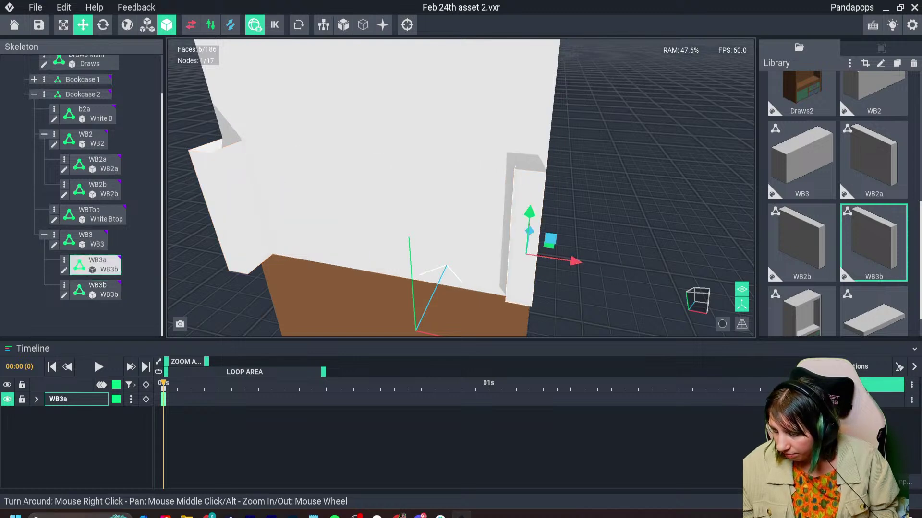
drag(529, 232, 529, 231)
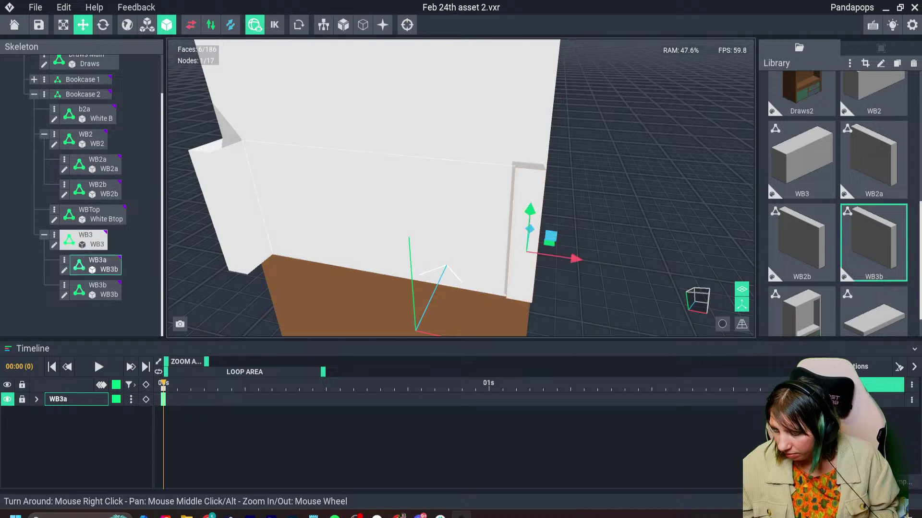
click(231, 211)
drag(319, 210, 334, 200)
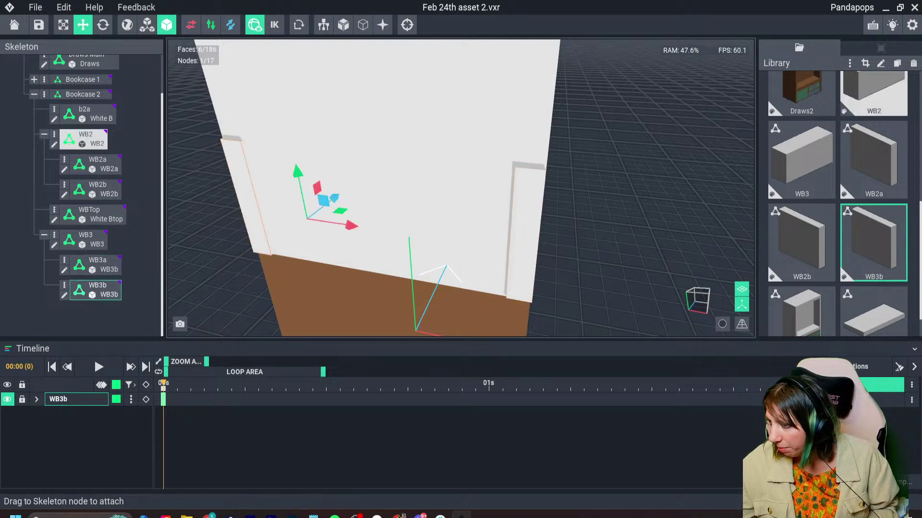
click(881, 48)
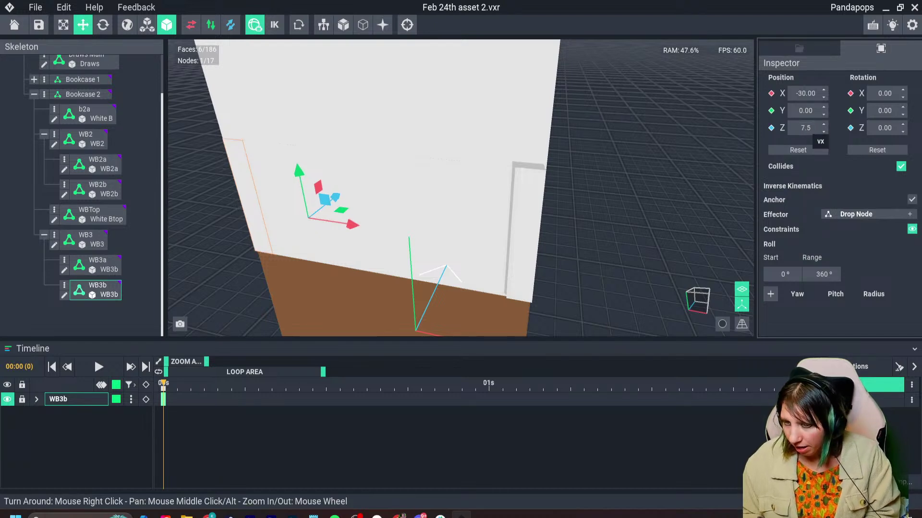
click(526, 232)
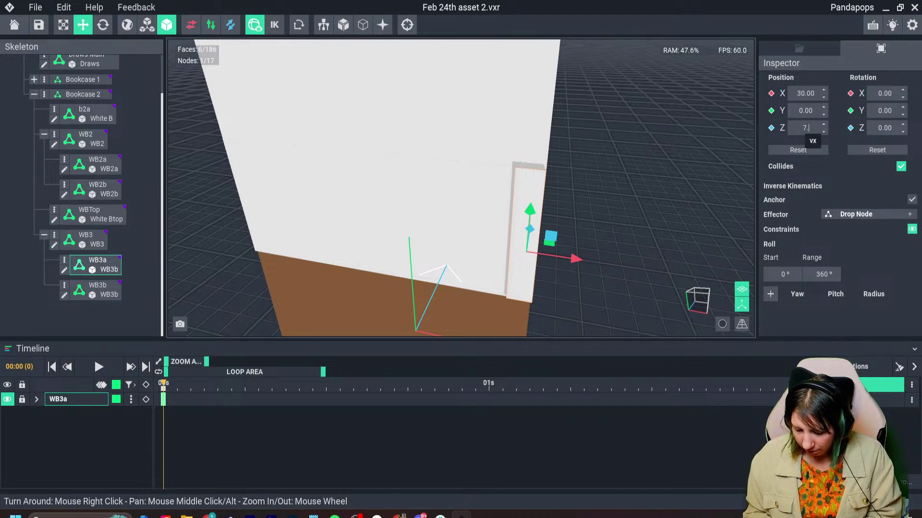
Examine how the WB3 block and its side panels fit above the drawers from the front and side.
right_drag(527, 232, 461, 206)
scroll(528, 219, down, 3)
right_drag(365, 175, 302, 156)
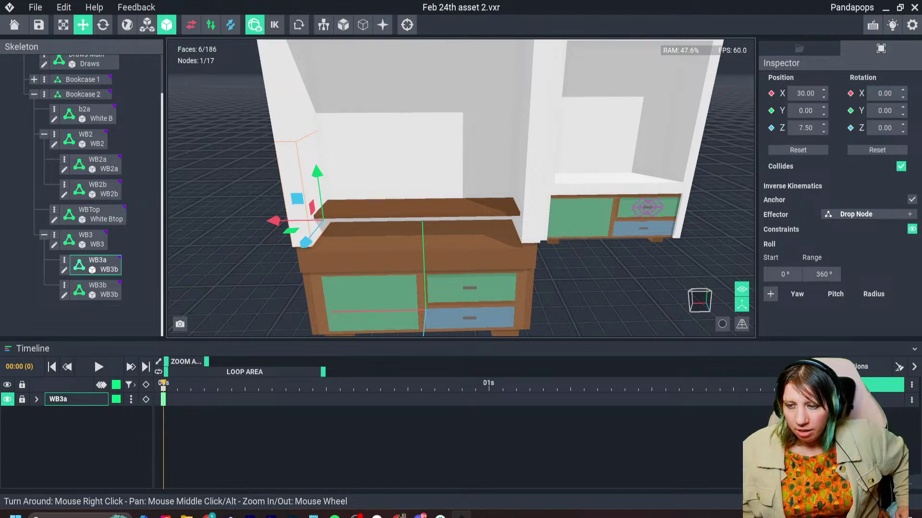
right_drag(302, 156, 317, 206)
scroll(425, 210, down, 3)
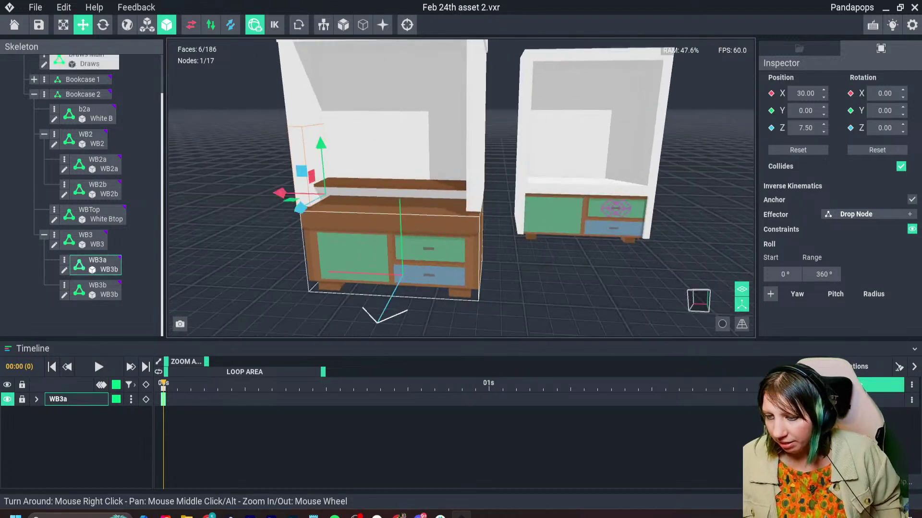
right_drag(431, 209, 412, 228)
scroll(384, 245, up, 2)
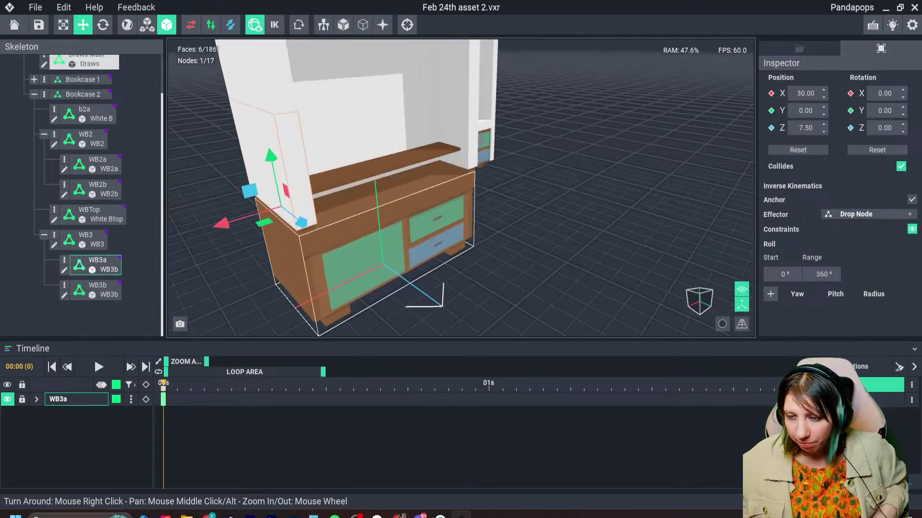
right_drag(369, 302, 378, 278)
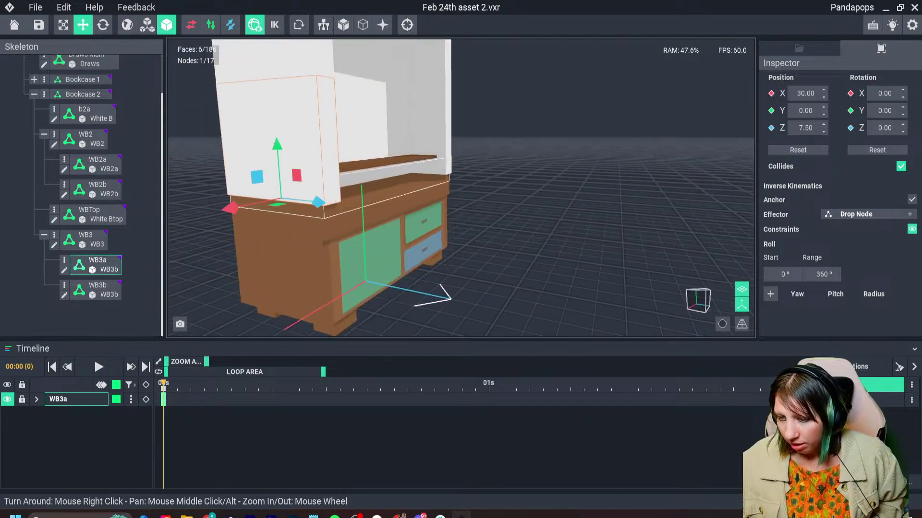
Examine how the white and brown bookcase parts meet the drawers from the front and sides, with all nodes deselected.
right_drag(333, 212, 329, 213)
right_drag(412, 247, 408, 246)
scroll(409, 246, down, 3)
scroll(411, 247, up, 6)
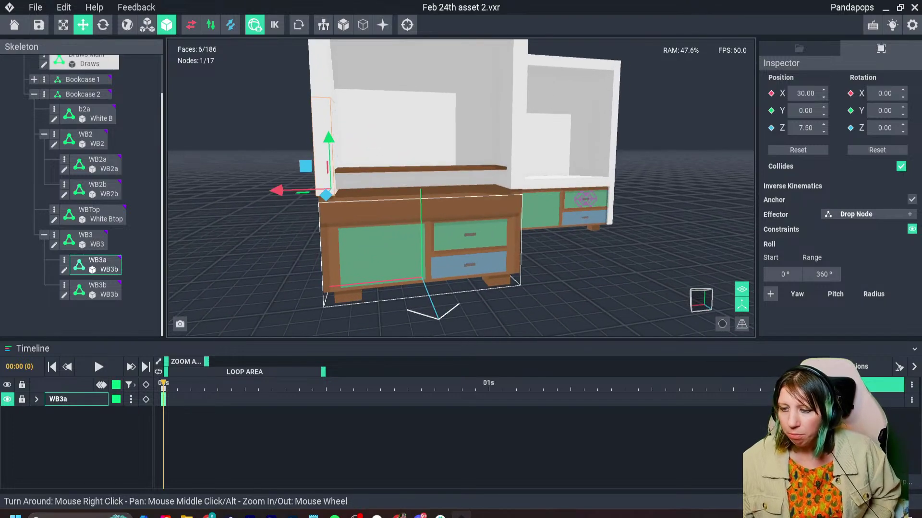
right_drag(456, 207, 451, 253)
scroll(456, 253, up, 2)
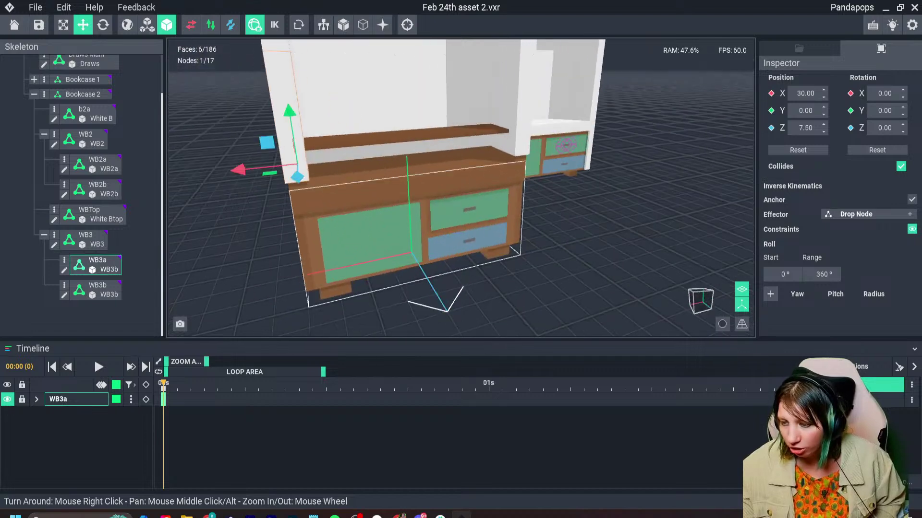
right_drag(566, 145, 638, 151)
click(799, 48)
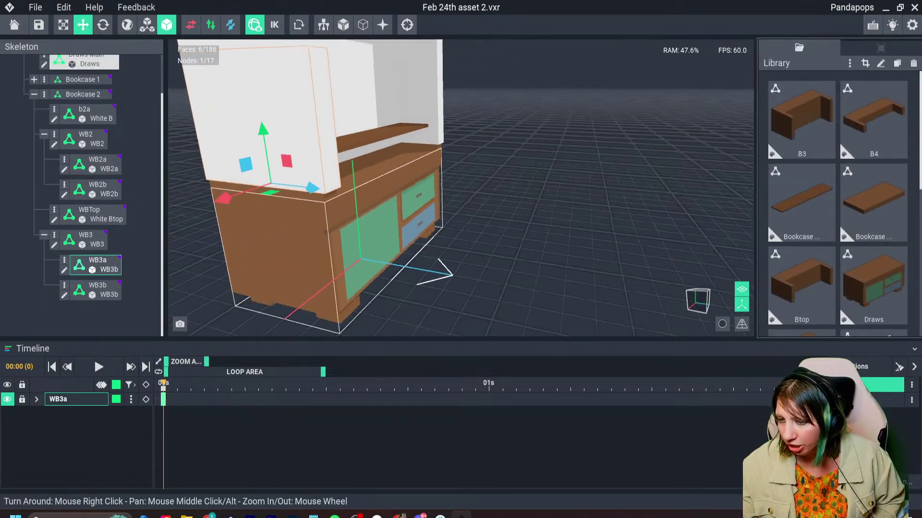
right_drag(360, 230, 389, 221)
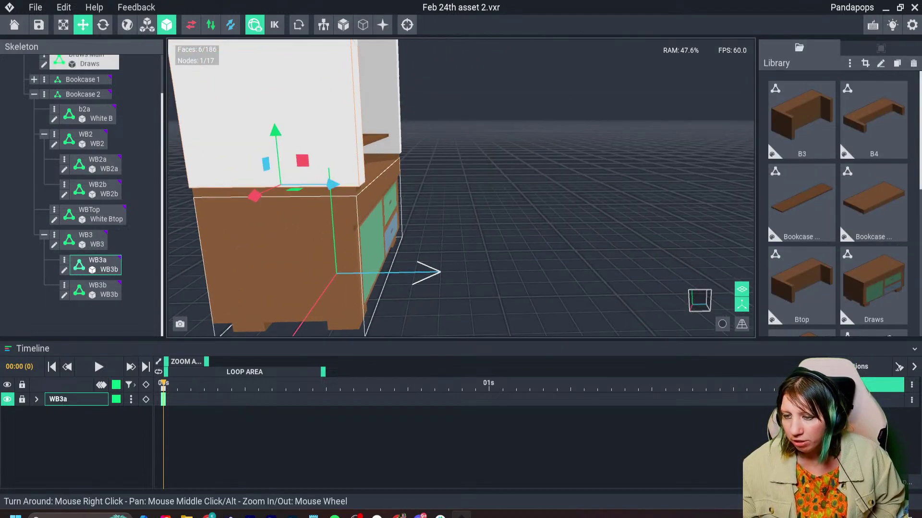
right_drag(326, 216, 355, 202)
right_drag(348, 142, 352, 152)
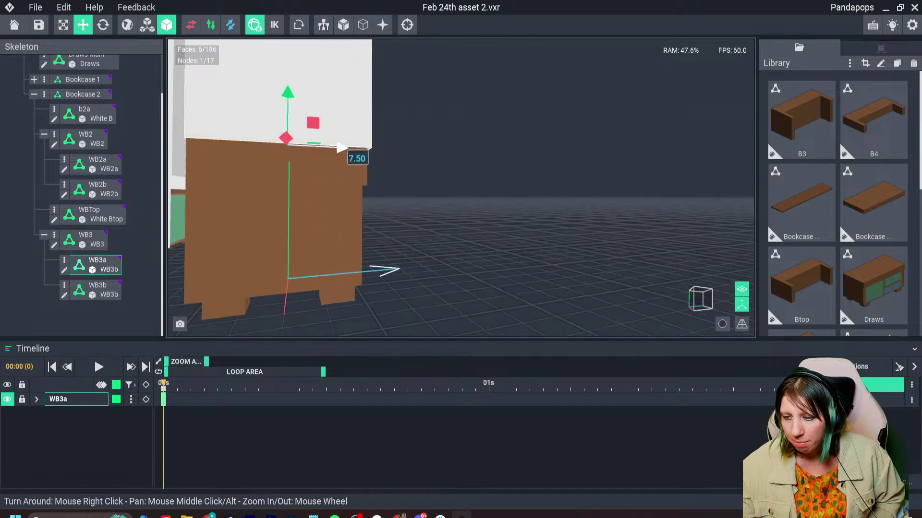
right_drag(403, 262, 360, 267)
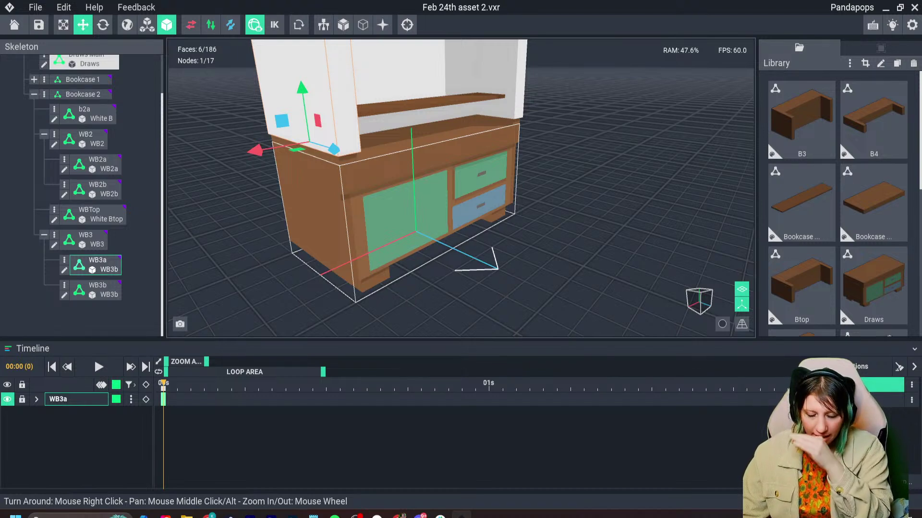
mouse_move(405, 229)
right_down()
mouse_move(397, 226)
mouse_move(446, 242)
mouse_move(519, 244)
mouse_move(463, 267)
right_up()
scroll(405, 229, down, 4)
scroll(400, 224, up, 3)
scroll(463, 269, down, 2)
key(Escape)
scroll(463, 269, down, 3)
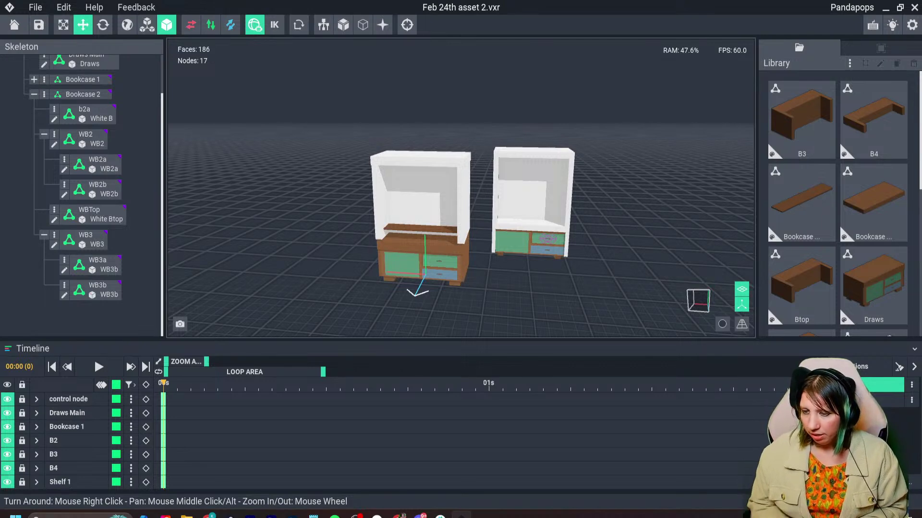
scroll(464, 268, up, 3)
right_drag(464, 268, 520, 264)
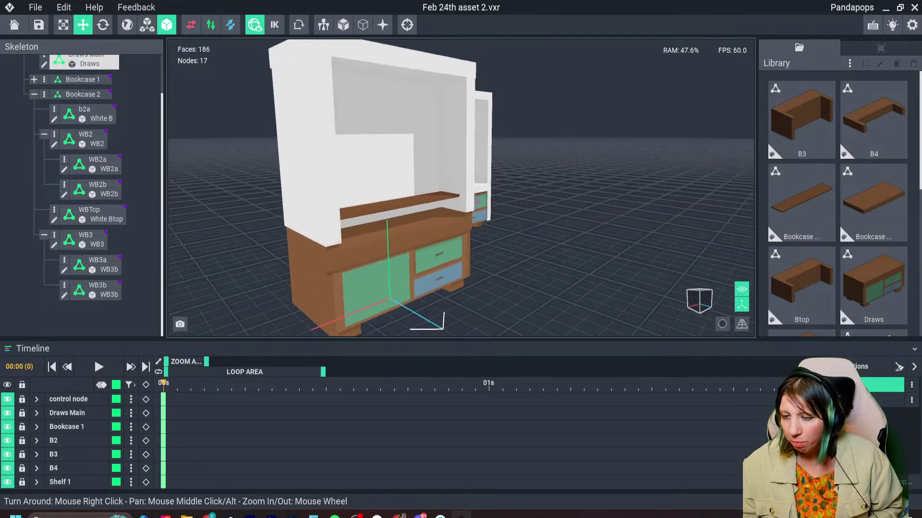
Lower the WB3 block together with its side panels into the drawers, to a Y position of about 1.92.
click(84, 239)
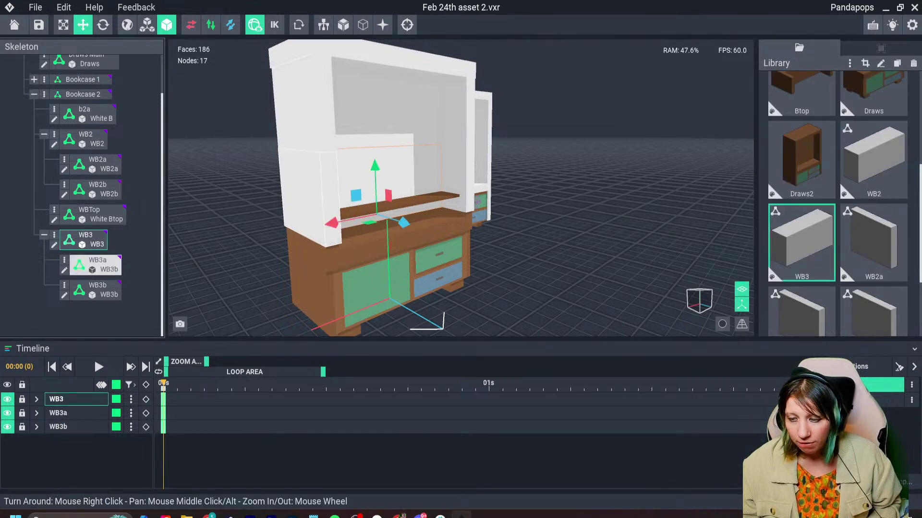
click(54, 234)
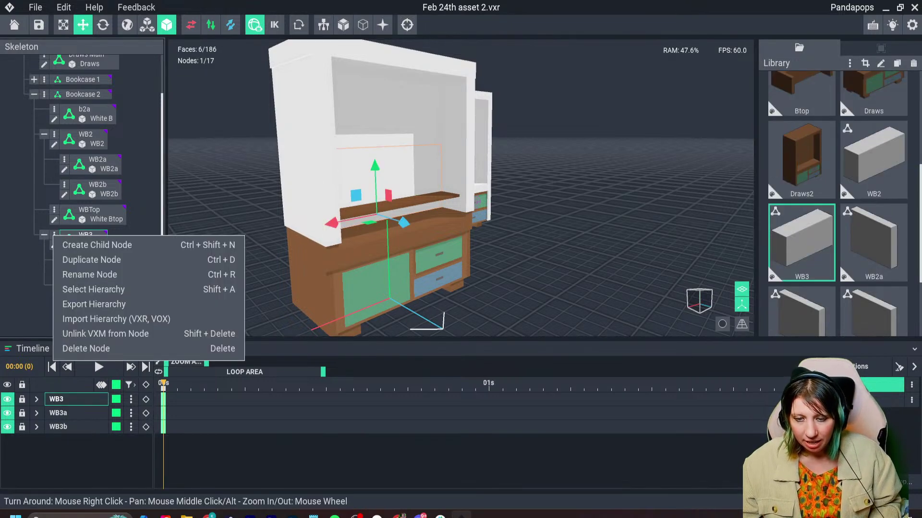
click(54, 235)
click(44, 235)
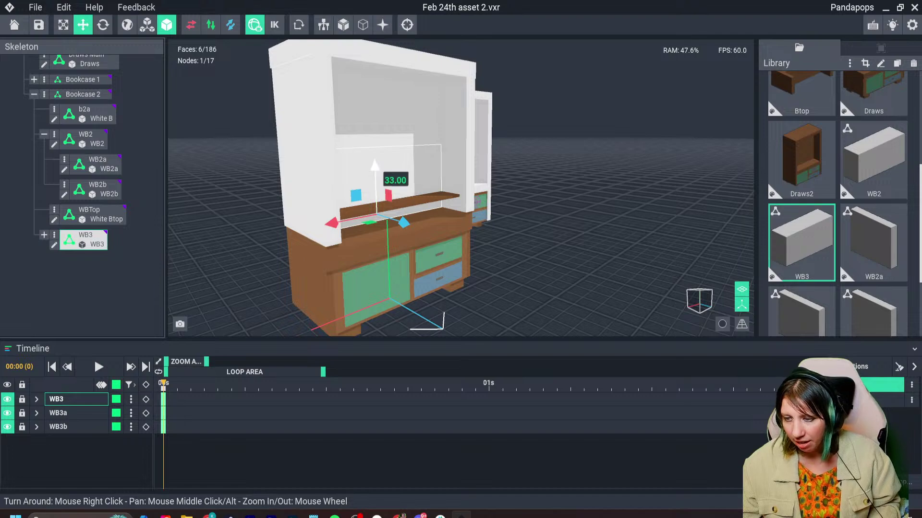
drag(375, 168, 378, 239)
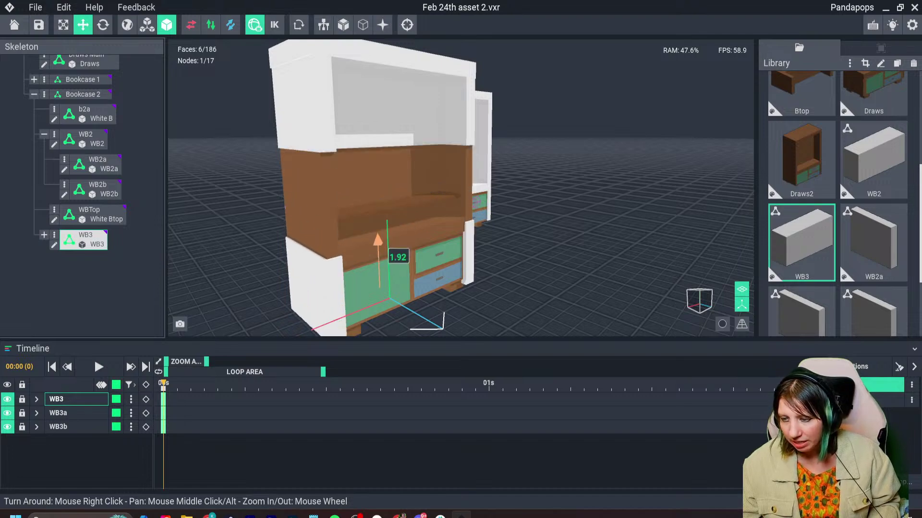
right_drag(379, 259, 381, 260)
Rotate the WB3a and WB3b side panels about the vertical axis until they stand parallel to the drawers' front.
click(336, 231)
click(102, 24)
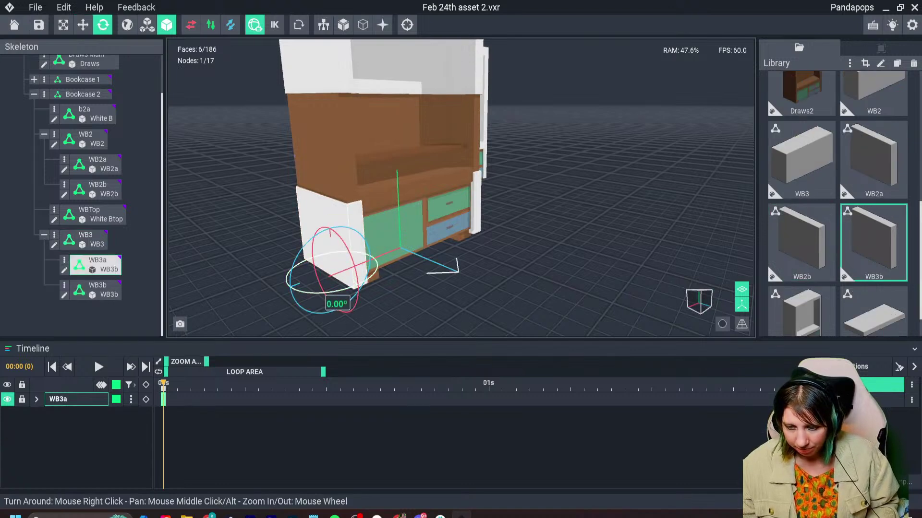
drag(336, 296, 380, 276)
click(475, 232)
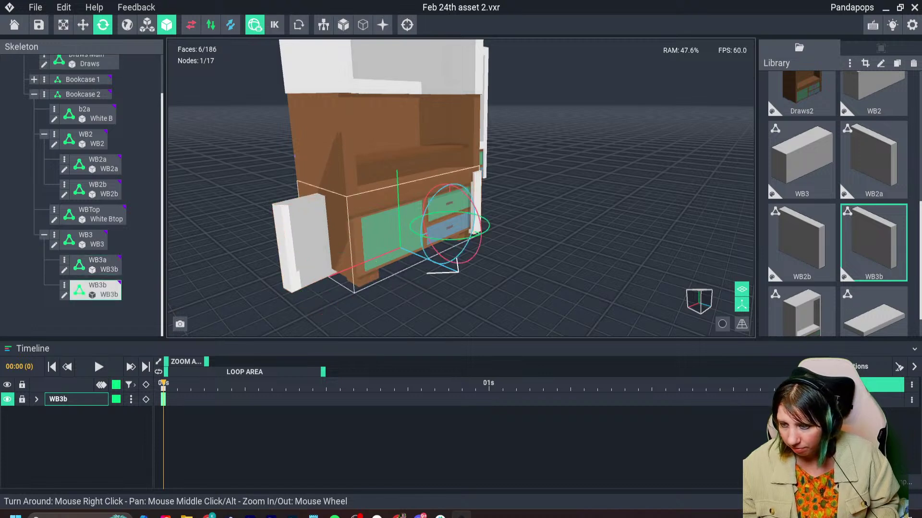
drag(475, 232, 357, 222)
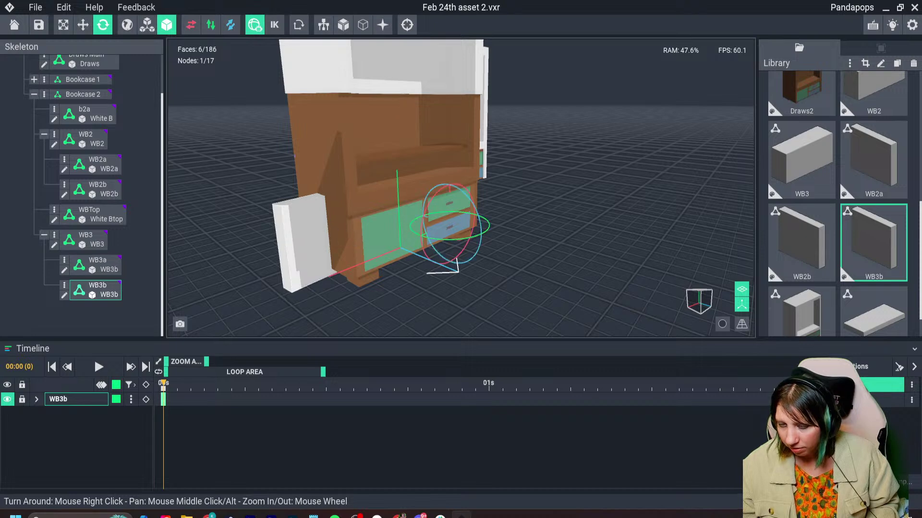
Move the WB3b panel sideways inside the drawers and raise it to a Y position of about 3.26.
click(83, 25)
right_drag(461, 159, 395, 185)
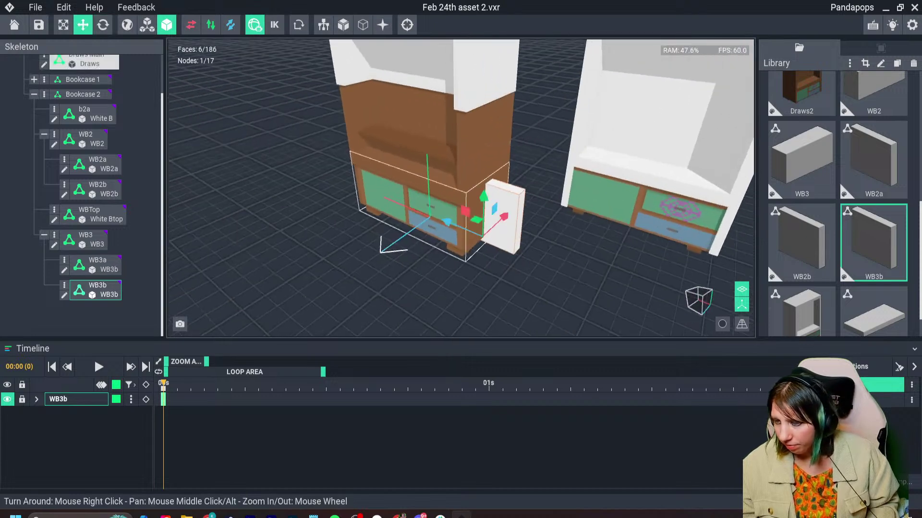
drag(509, 240, 444, 214)
right_drag(432, 210, 380, 177)
scroll(451, 211, up, 3)
drag(506, 219, 506, 207)
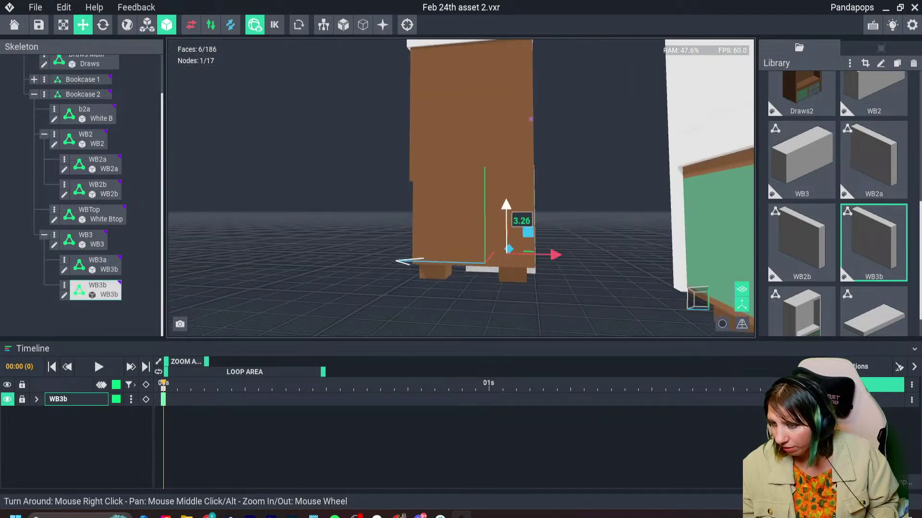
Raise the WB3a panel, shift it towards the back and slide it inside the drawers.
right_drag(384, 211, 521, 233)
scroll(506, 226, down, 3)
click(324, 246)
right_drag(324, 246, 403, 247)
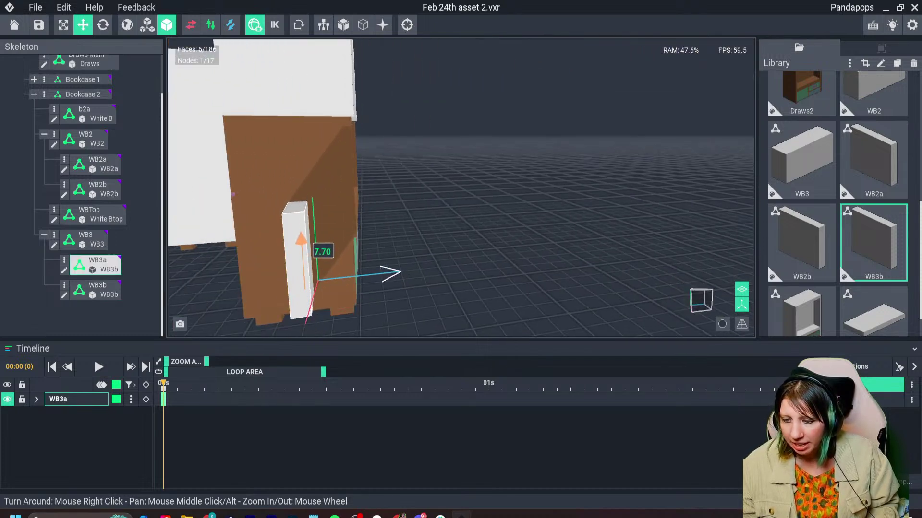
drag(361, 282, 273, 266)
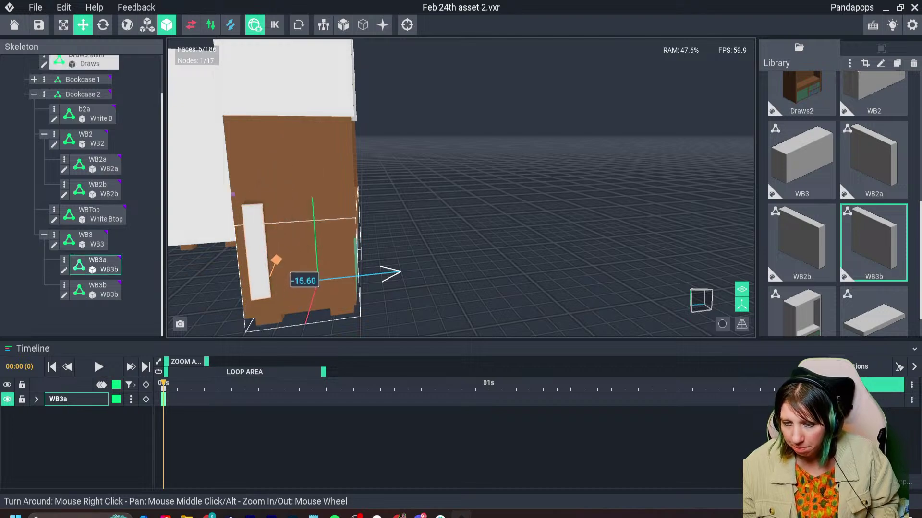
right_drag(360, 260, 352, 259)
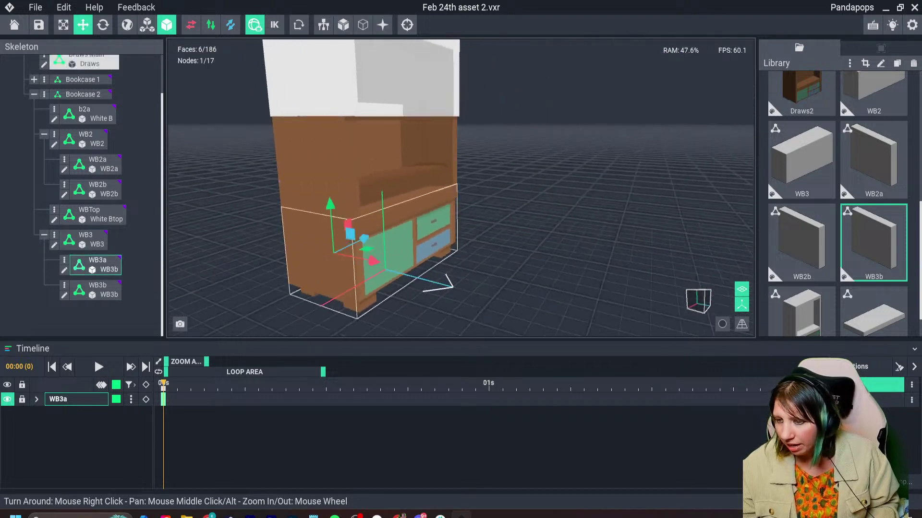
Lower the brown B4 section into the drawers and bring the WB3a panel down to a Y position of about 1.87.
click(372, 204)
drag(383, 220, 384, 242)
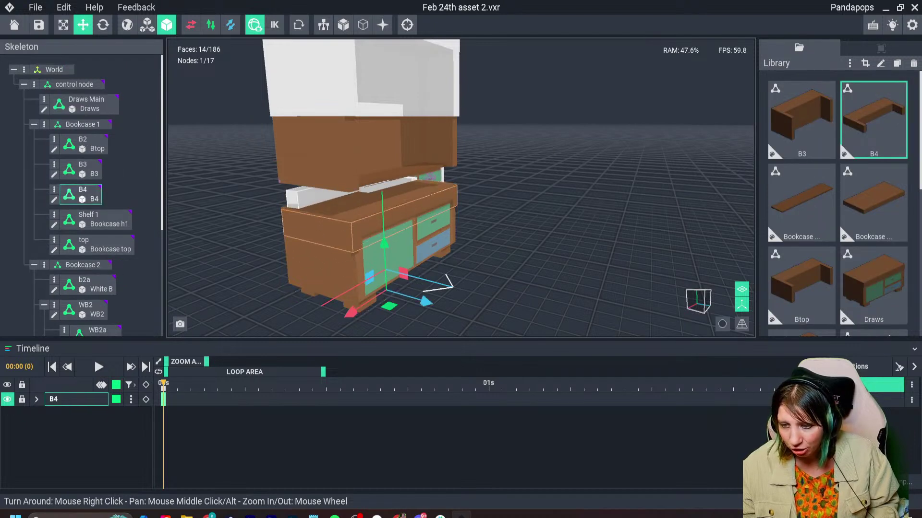
click(302, 198)
right_drag(302, 197, 320, 194)
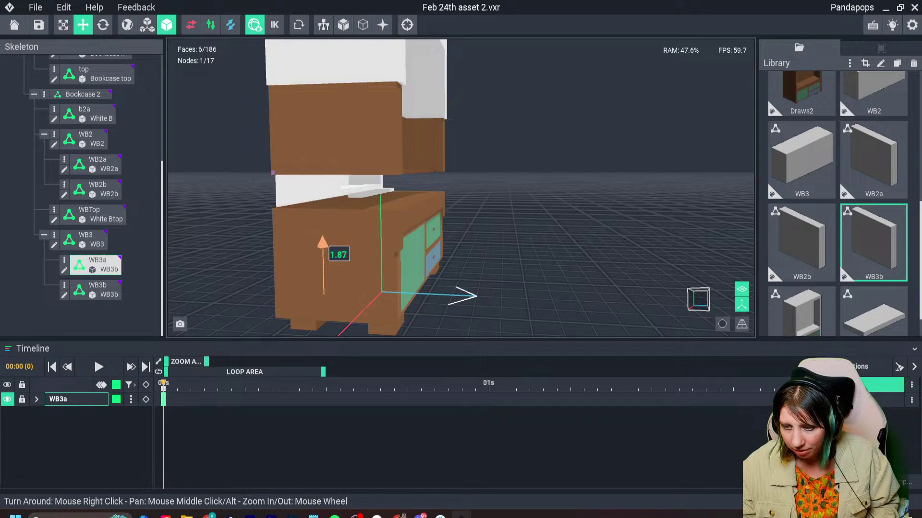
right_drag(324, 294, 350, 290)
Adjust the heights of the WB3 block and its WB3b and WB3a panels so they sit hidden inside the drawers.
click(329, 235)
right_drag(329, 235, 344, 230)
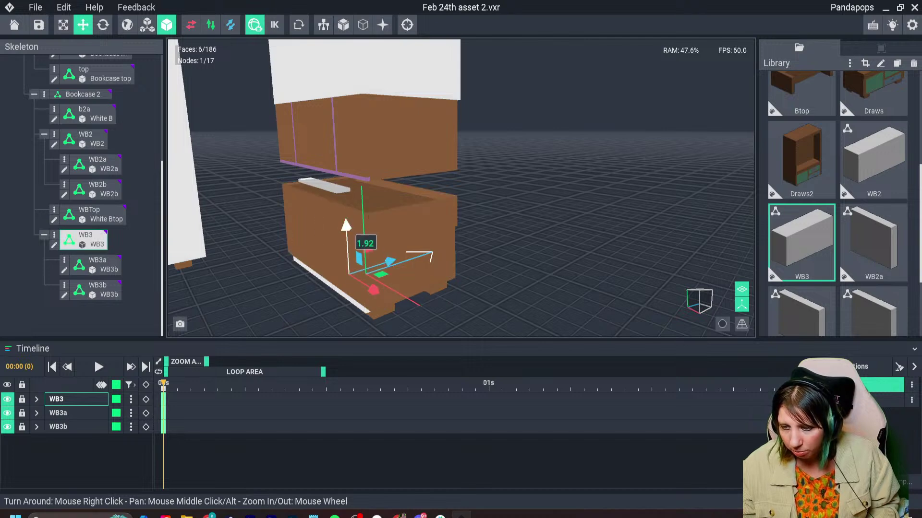
click(324, 183)
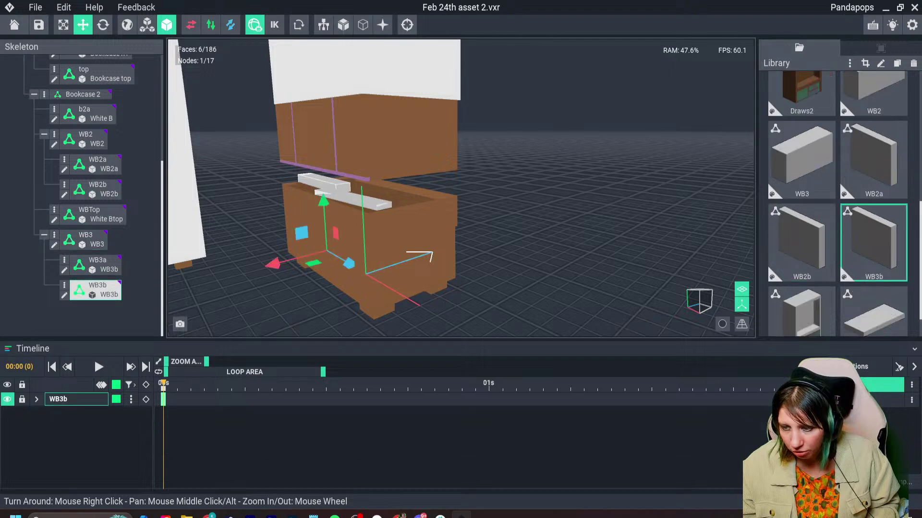
click(352, 202)
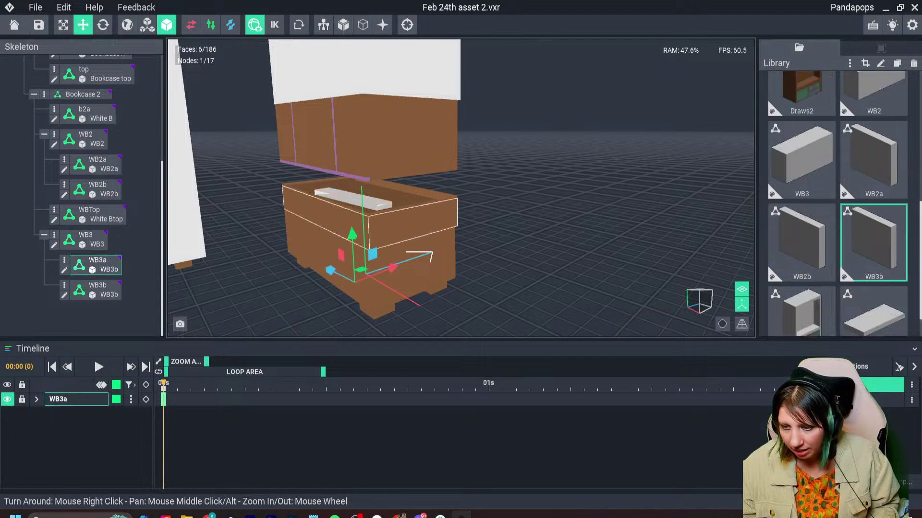
right_drag(384, 248, 416, 259)
scroll(428, 226, down, 3)
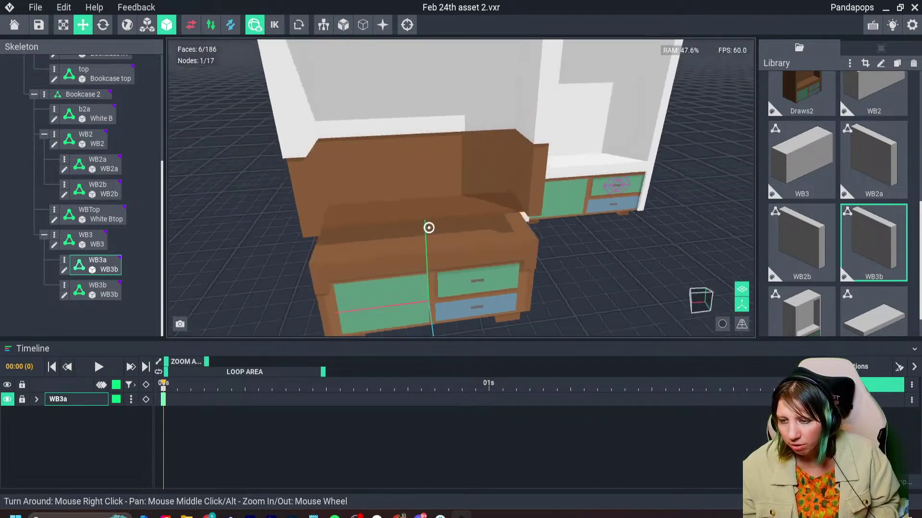
Lower the brown B3 section until it is fully hidden inside the drawers.
right_drag(428, 226, 448, 216)
click(428, 216)
drag(429, 165, 429, 195)
click(430, 196)
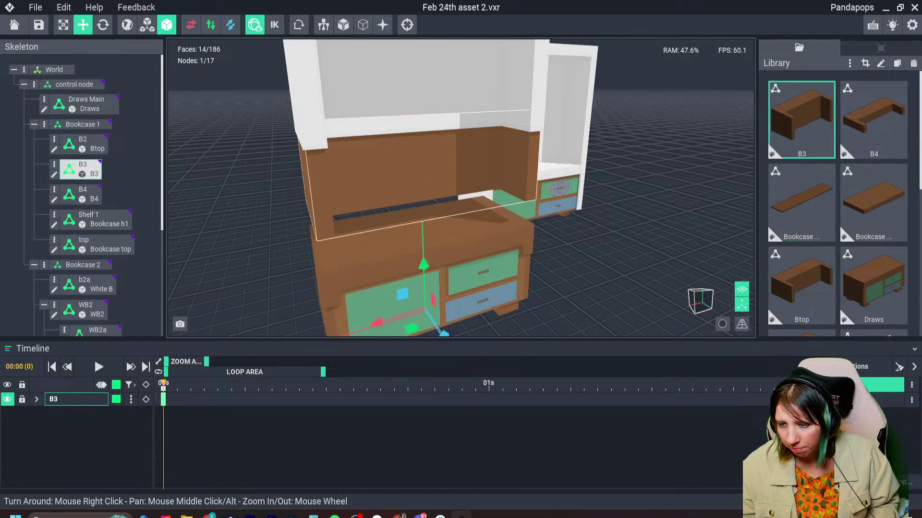
drag(423, 264, 426, 360)
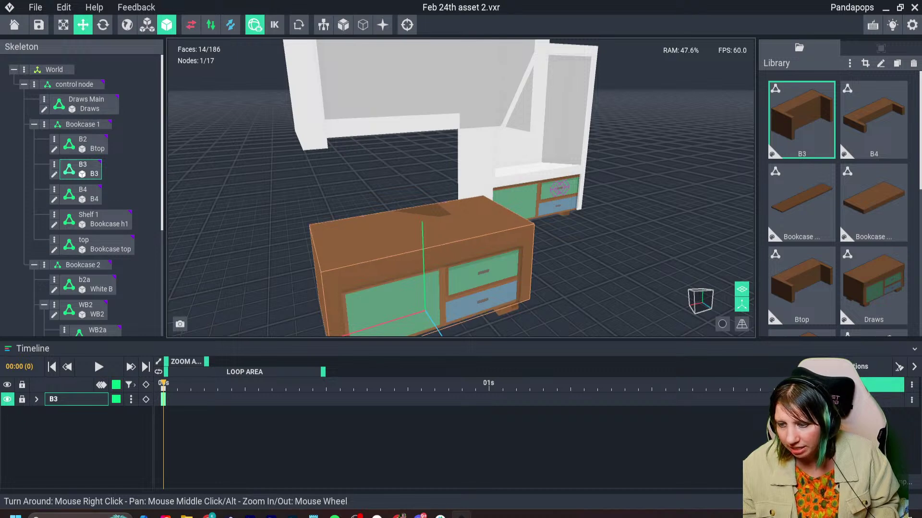
scroll(427, 202, down, 3)
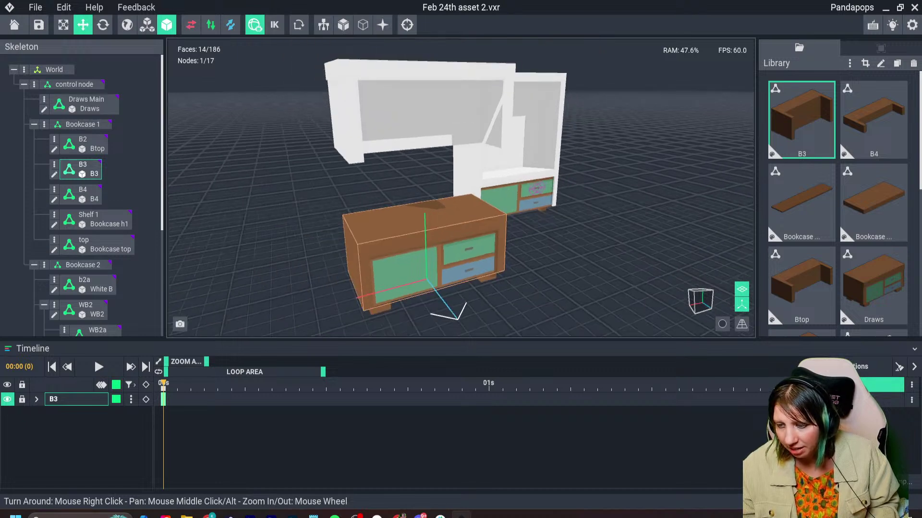
drag(428, 303, 453, 312)
Lower the white WBTop board from the top of the bookcase to the upper part of the drawers.
click(96, 330)
click(91, 255)
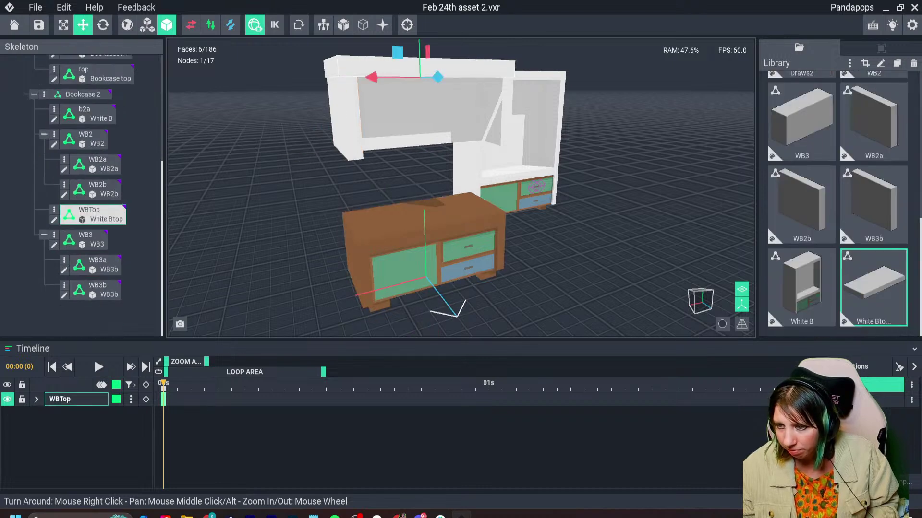
drag(432, 78, 444, 226)
right_drag(365, 242, 406, 199)
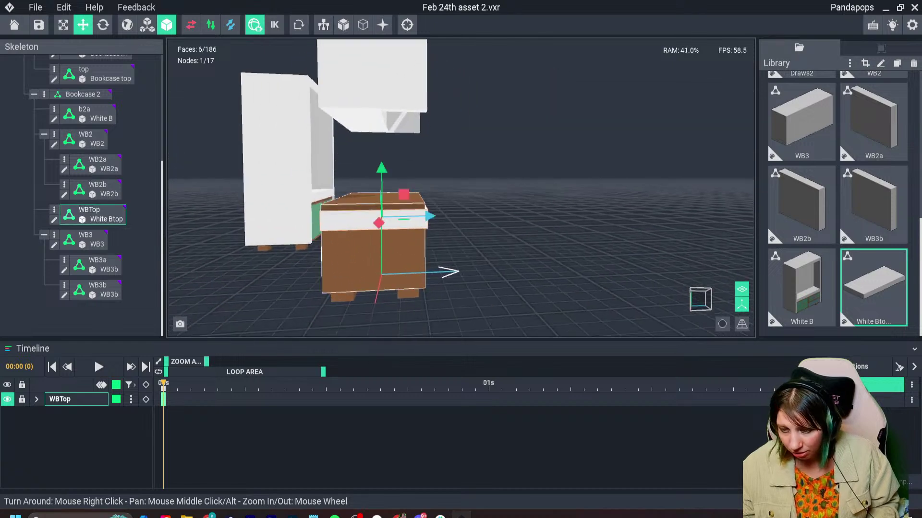
Rotate the white WBTop board so it stands upright and lower it beside the drawers to a position of about 17.
key(e)
drag(421, 216, 337, 185)
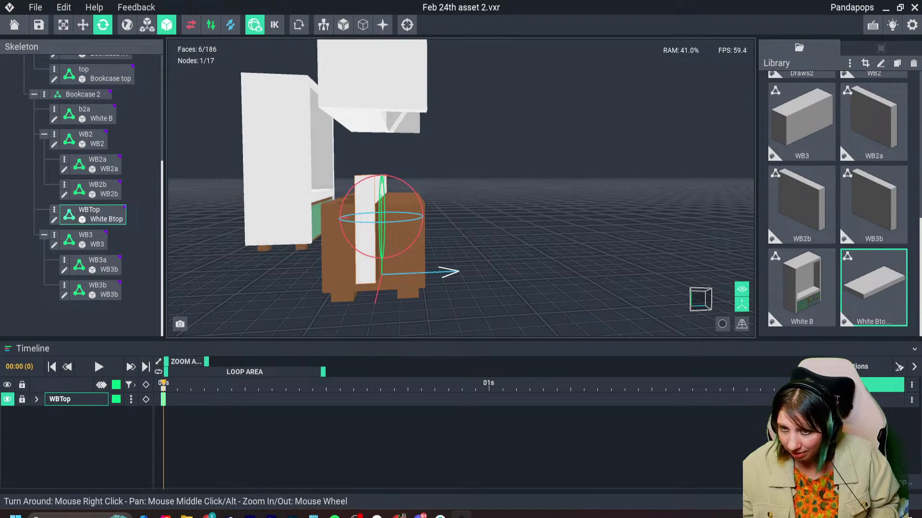
key(w)
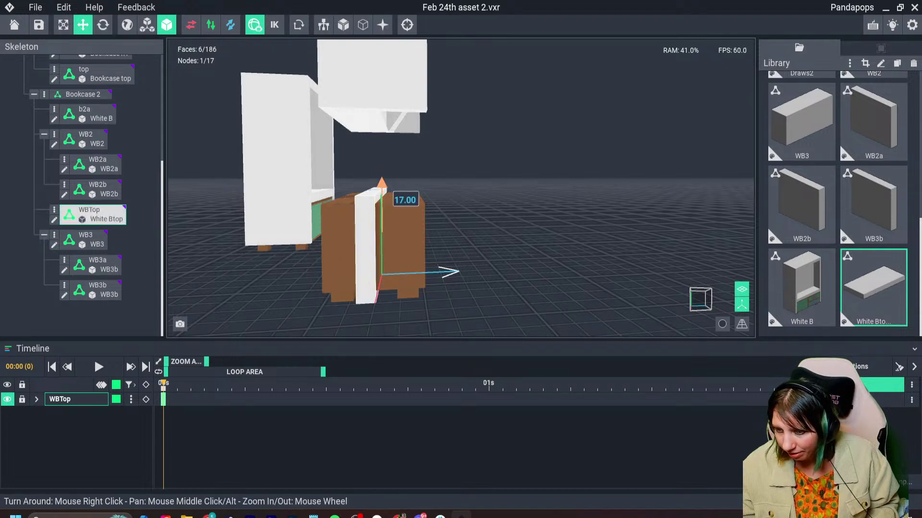
right_drag(336, 215, 408, 221)
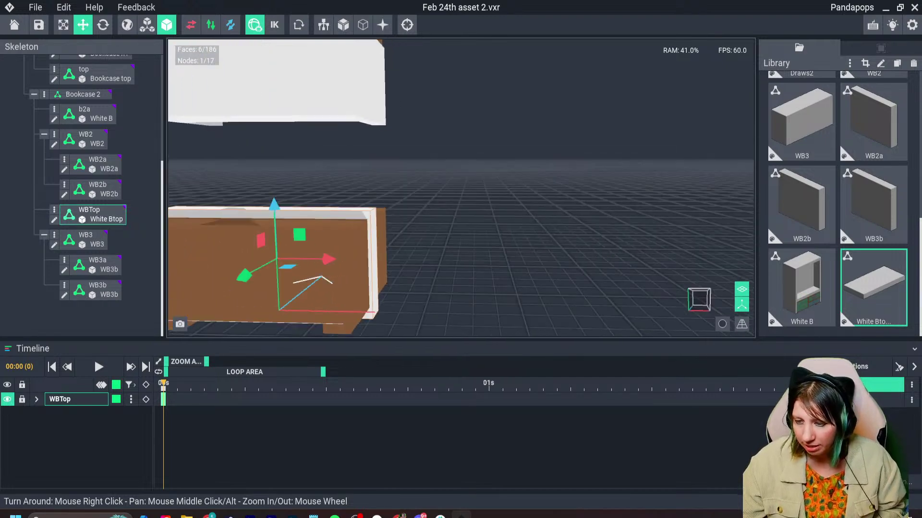
right_drag(321, 279, 374, 278)
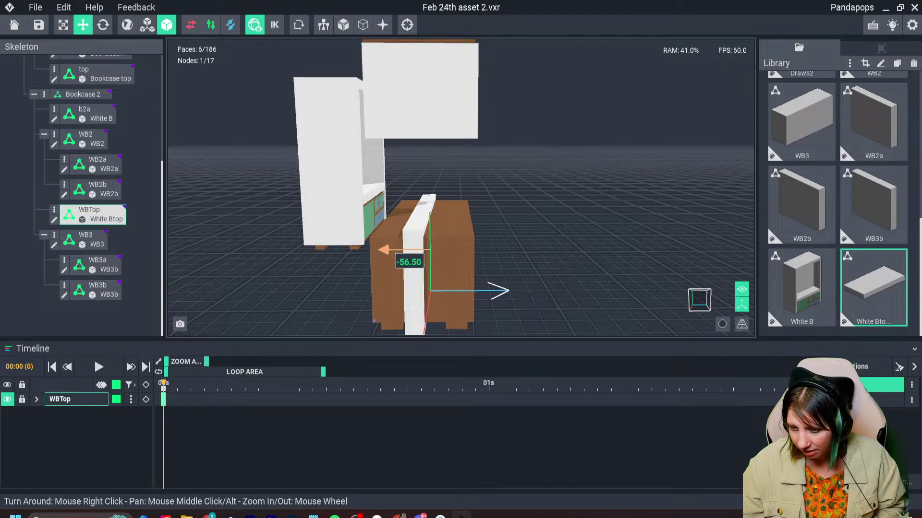
Slide the upright WBTop board against the back of the drawers, to a depth position of about -49.
drag(384, 250, 339, 250)
right_drag(444, 263, 384, 225)
scroll(346, 206, up, 3)
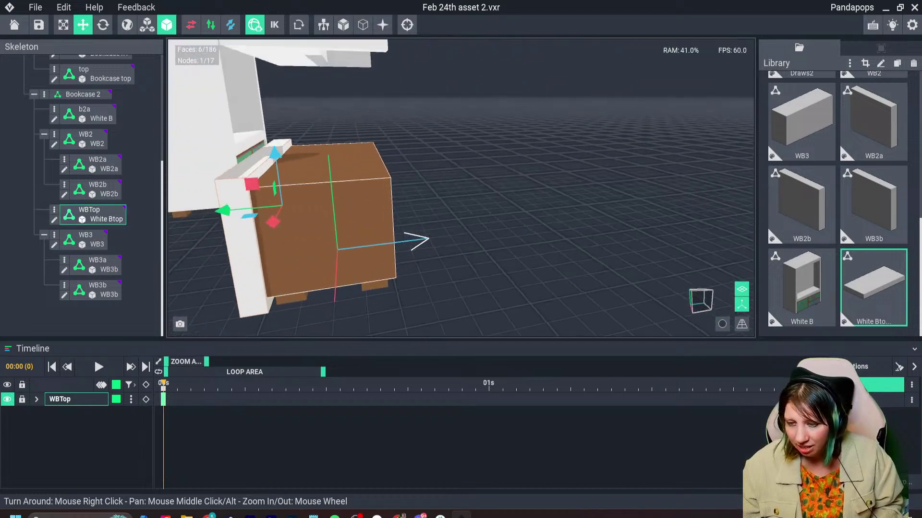
middle_drag(336, 211, 415, 190)
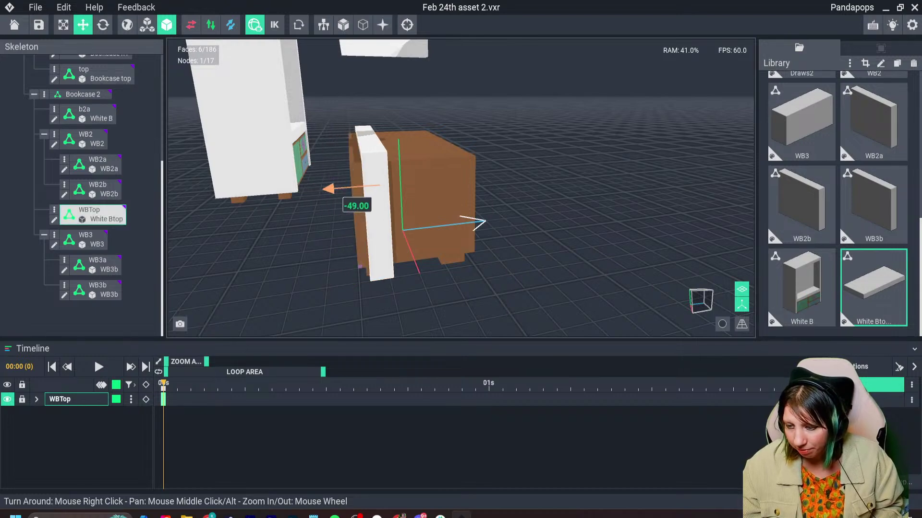
drag(336, 188, 334, 189)
mouse_move(365, 192)
right_down()
mouse_move(437, 187)
mouse_move(432, 168)
mouse_move(374, 185)
mouse_move(365, 202)
right_up()
scroll(406, 192, down, 2)
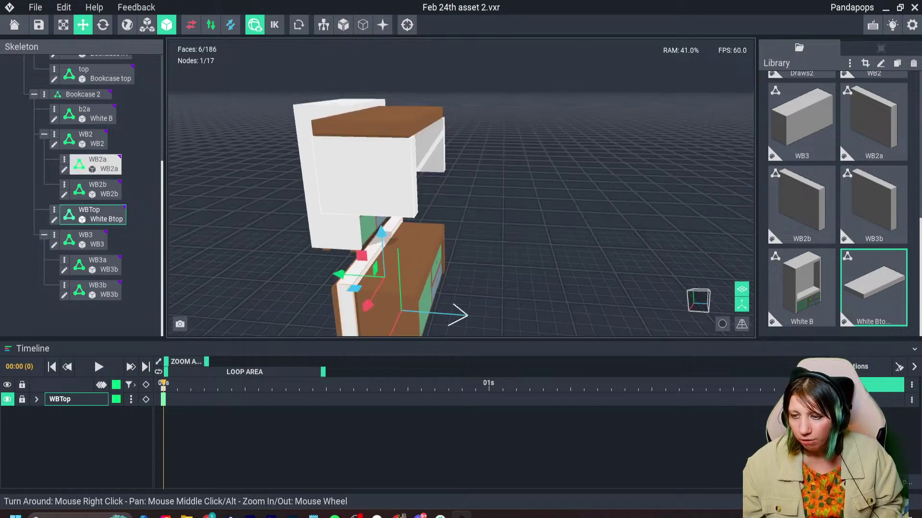
Lower the brown top board of Bookcase 1 into the upper part of the drawers and fine-tune its height.
click(377, 121)
drag(389, 75, 396, 206)
right_drag(403, 201, 350, 201)
mouse_move(440, 155)
mouse_down()
mouse_move(444, 138)
mouse_move(438, 150)
mouse_up()
right_drag(440, 153, 552, 166)
Raise the upright WBTop board slightly behind the drawers.
click(369, 202)
drag(424, 179, 425, 173)
right_drag(425, 174, 384, 207)
scroll(385, 207, down, 4)
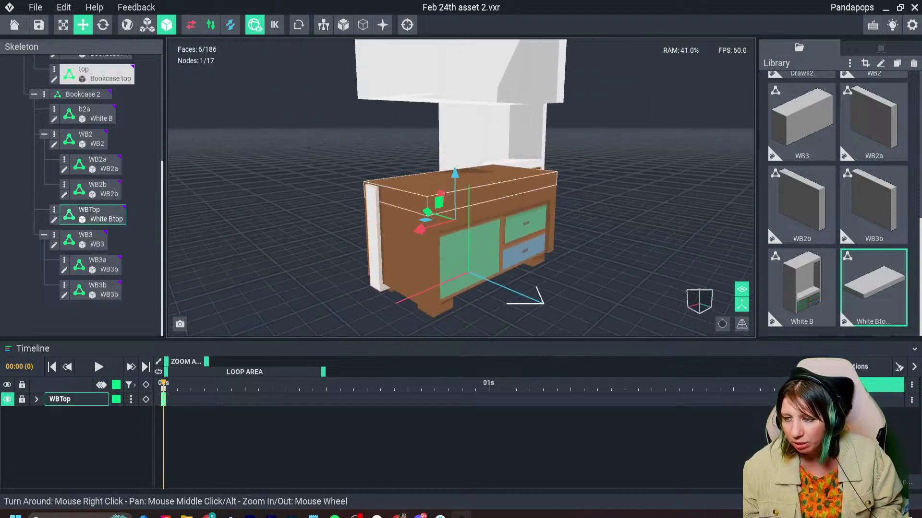
click(392, 96)
drag(390, 76, 391, 221)
click(395, 82)
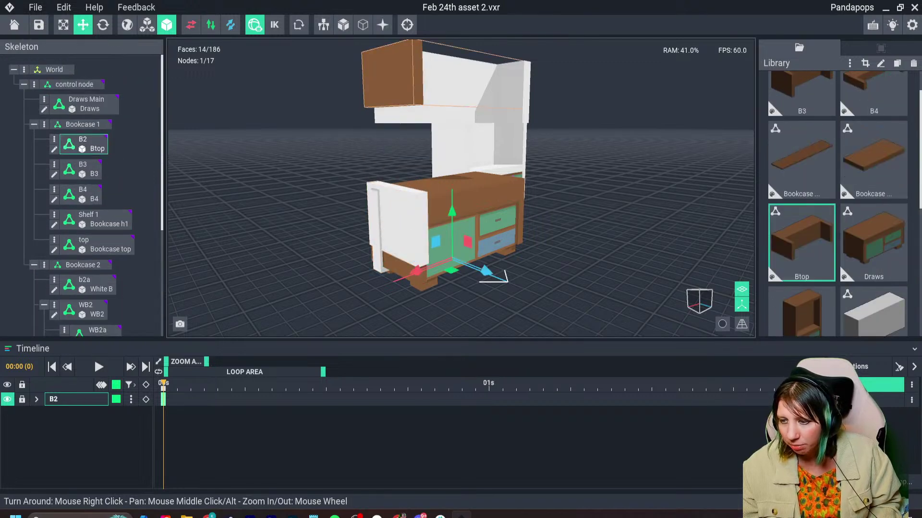
click(447, 89)
drag(441, 82, 440, 198)
key(ctrl+z)
key(ctrl+z)
key(ctrl+z)
key(ctrl+z)
Lower the WB2 block with its panels to a height of 8, then rotate WB2a to about 275° and WB2b parallel to the drawers' back.
click(447, 89)
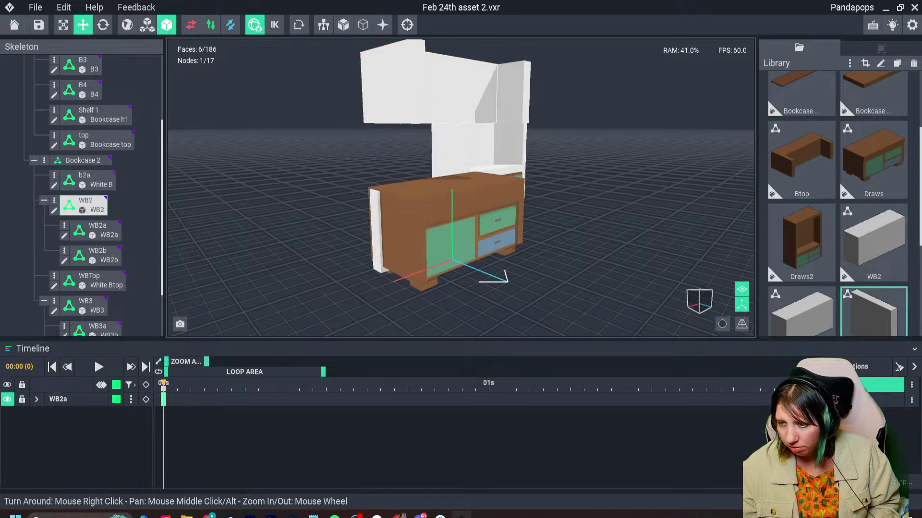
drag(441, 76, 441, 197)
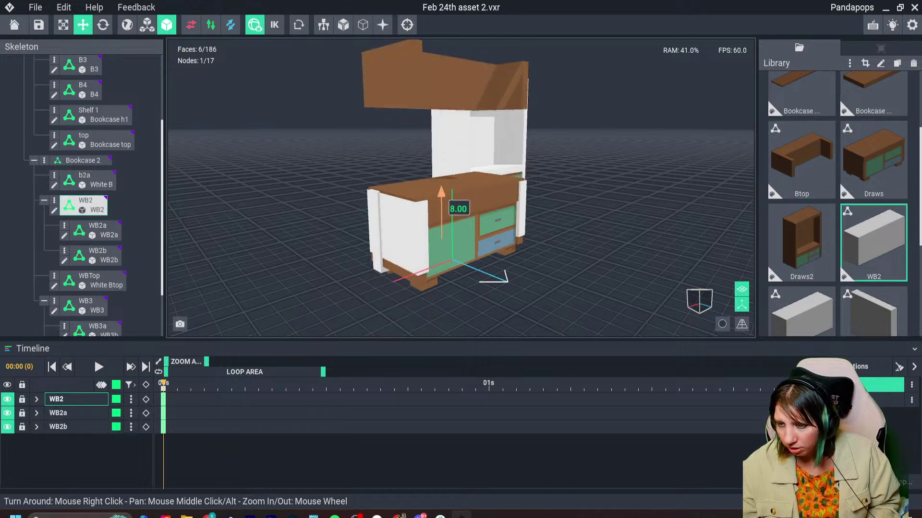
click(403, 233)
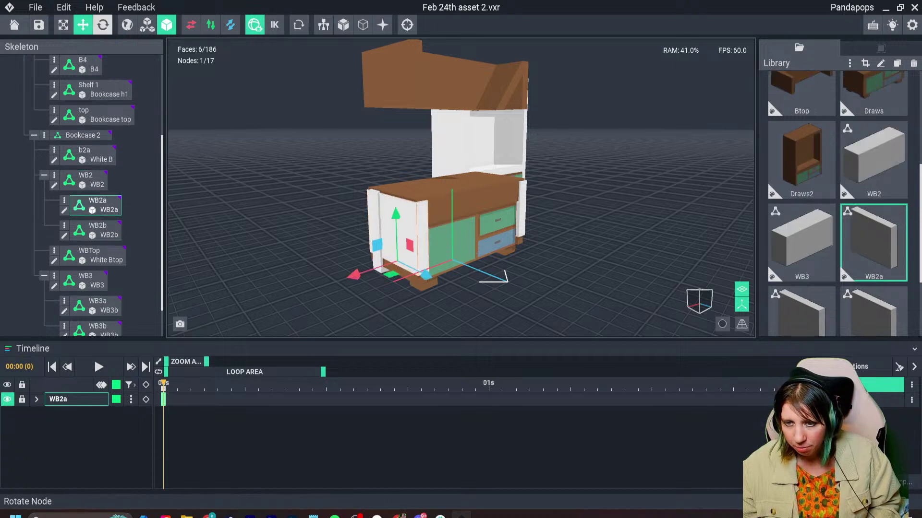
click(103, 25)
right_drag(336, 211, 345, 240)
drag(395, 283, 459, 277)
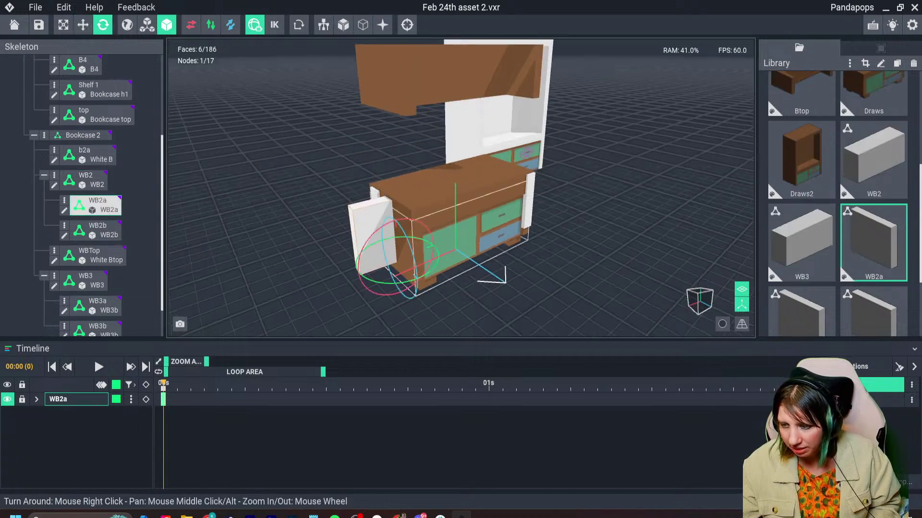
right_drag(460, 277, 398, 274)
click(540, 206)
drag(556, 236, 488, 218)
click(378, 213)
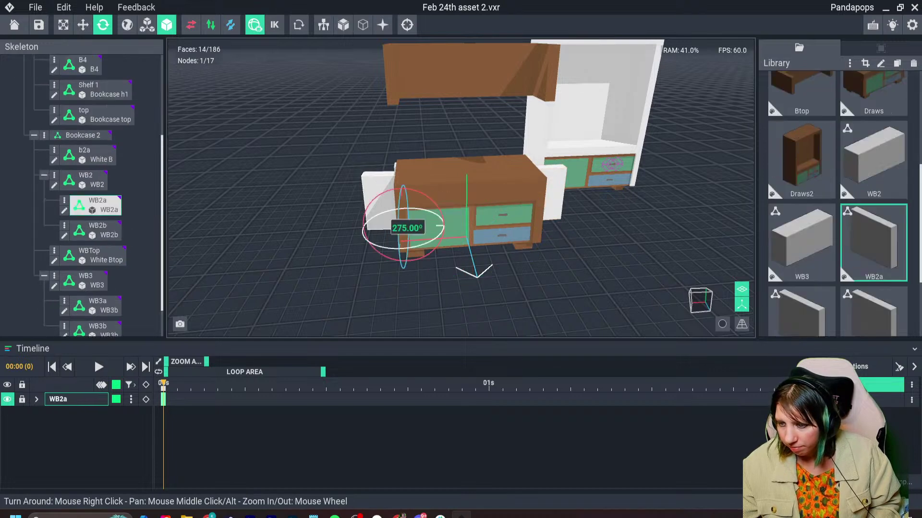
Slide the WB2a and WB2b panels inward so both are hidden inside the drawers.
click(83, 24)
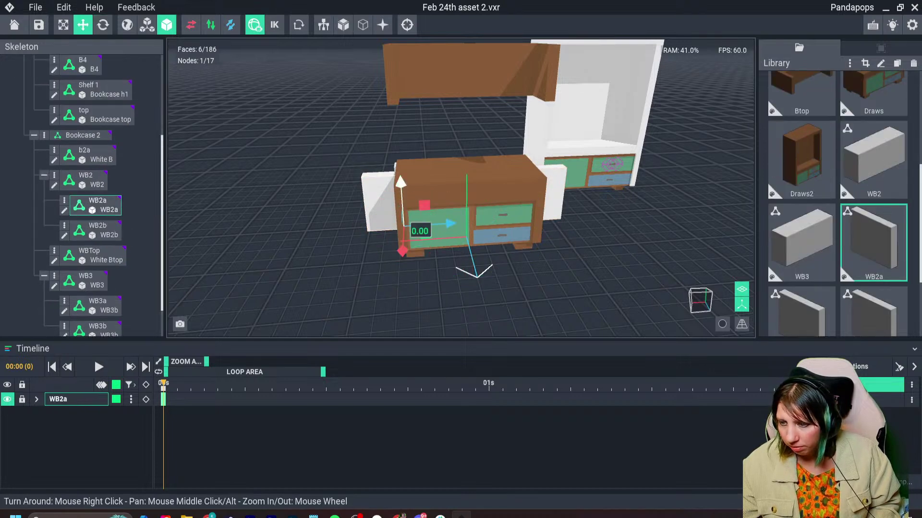
mouse_move(451, 223)
mouse_down()
mouse_move(485, 223)
mouse_move(447, 224)
mouse_up()
click(552, 192)
right_drag(446, 223, 395, 237)
click(329, 225)
scroll(395, 237, down, 5)
Lower the brown B2 section from above until it sits inside the drawers.
click(395, 236)
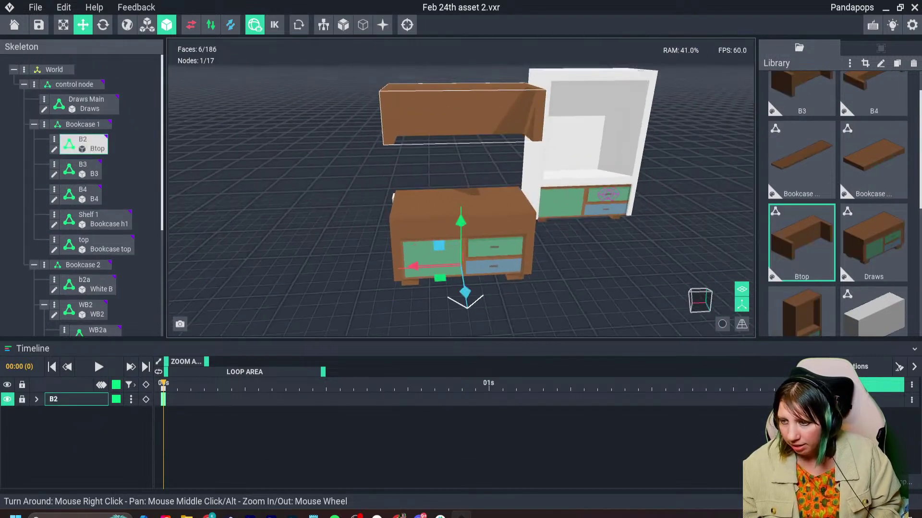
drag(461, 221, 460, 303)
mouse_move(401, 237)
right_down()
mouse_move(370, 212)
mouse_move(370, 240)
mouse_move(399, 255)
right_up()
scroll(461, 188, down, 5)
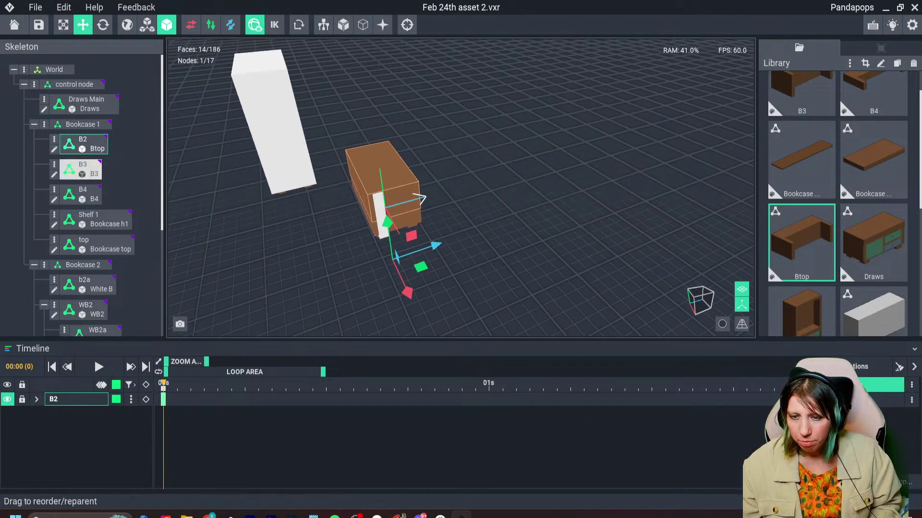
click(83, 144)
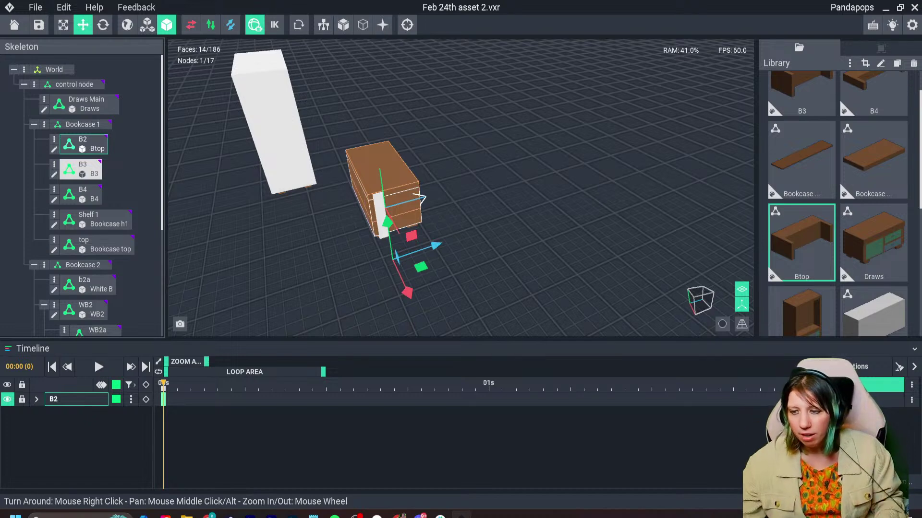
Fine-tune the height of the upright WBTop board behind the drawers and deselect it.
right_drag(344, 209, 379, 177)
scroll(377, 191, up, 4)
click(392, 202)
scroll(379, 178, up, 3)
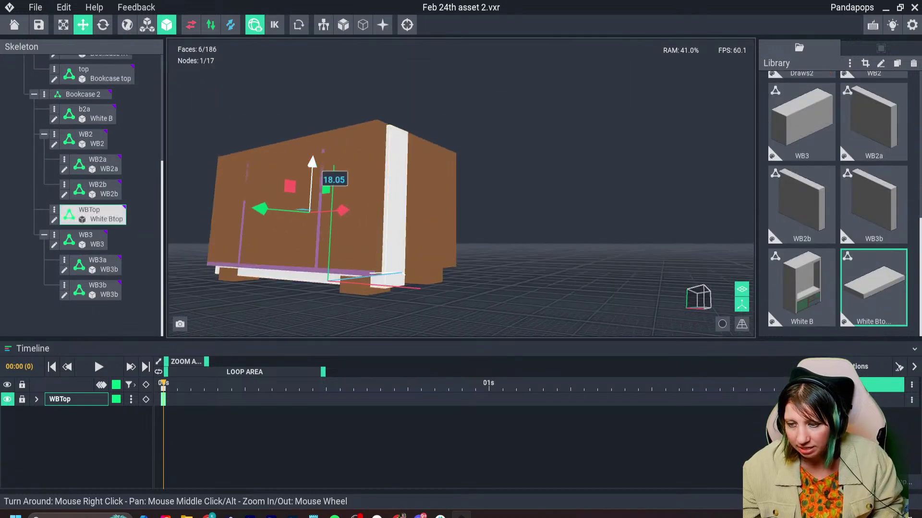
drag(313, 157, 313, 152)
right_drag(314, 158, 446, 138)
scroll(445, 138, down, 3)
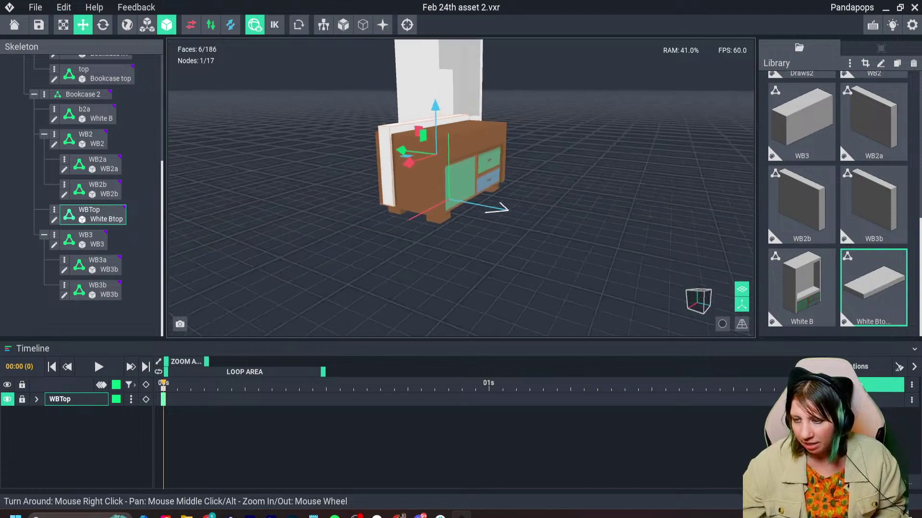
click(316, 145)
right_drag(316, 145, 432, 190)
scroll(349, 192, up, 3)
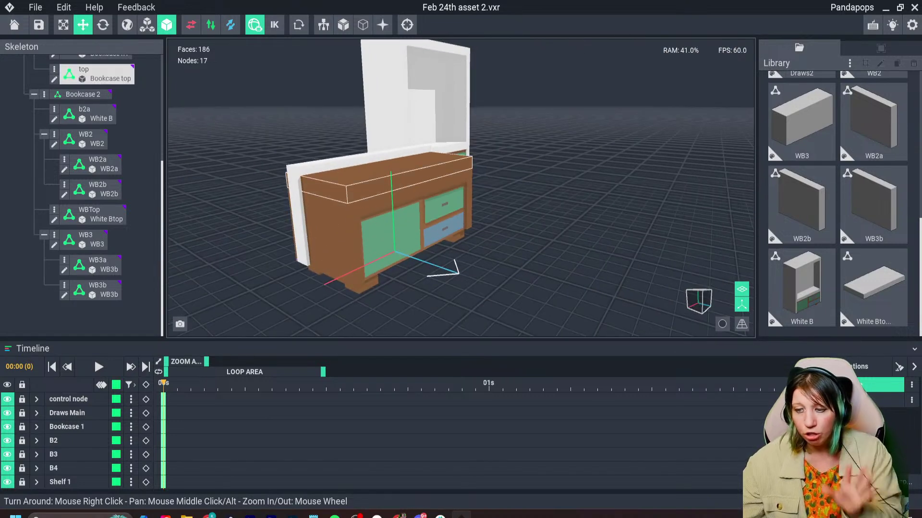
Create a new animation named Draws.
right_drag(313, 229, 338, 204)
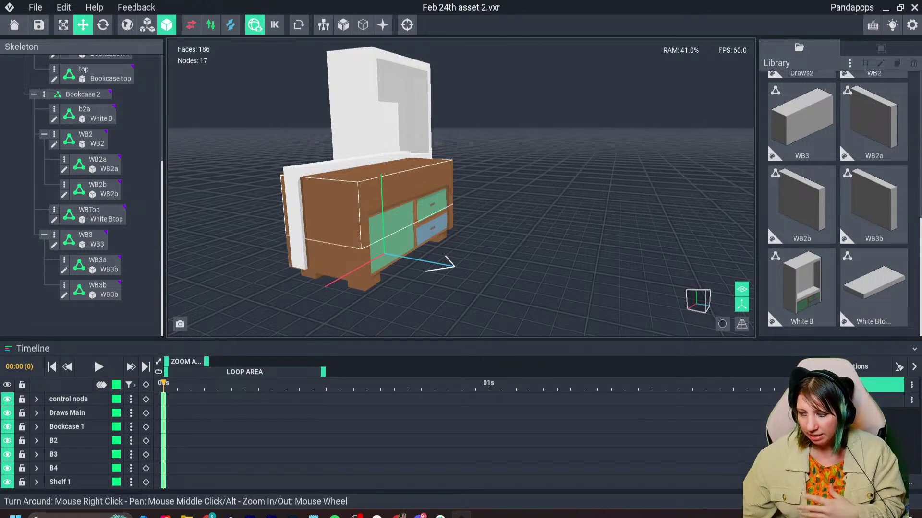
click(835, 482)
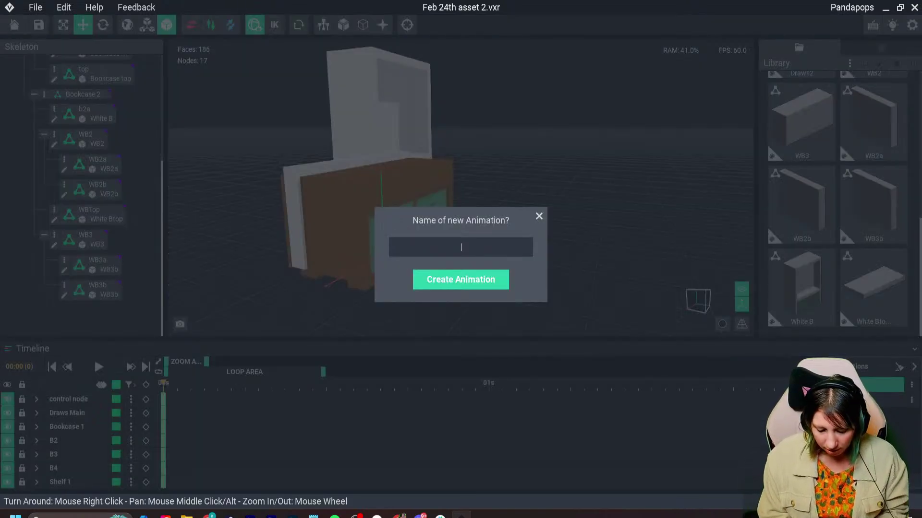
text(Draws)
key(Return)
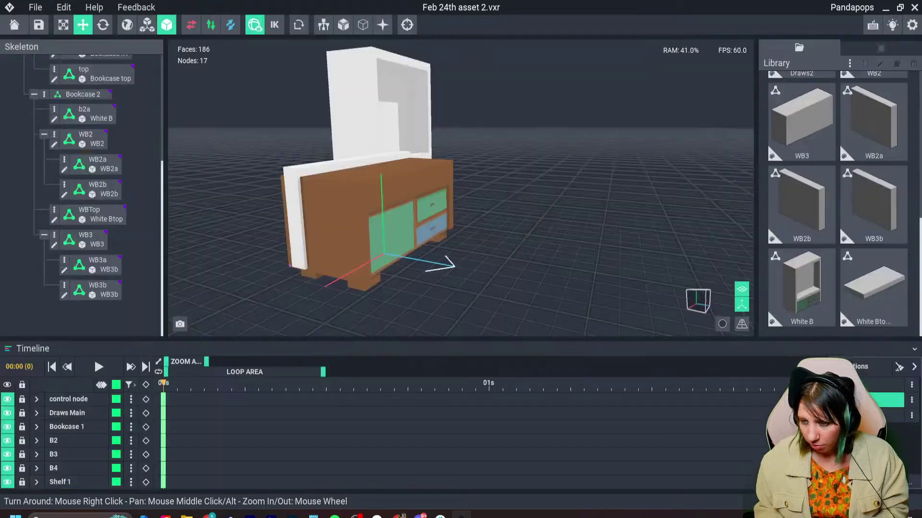
right_drag(298, 212, 269, 226)
right_drag(365, 192, 393, 185)
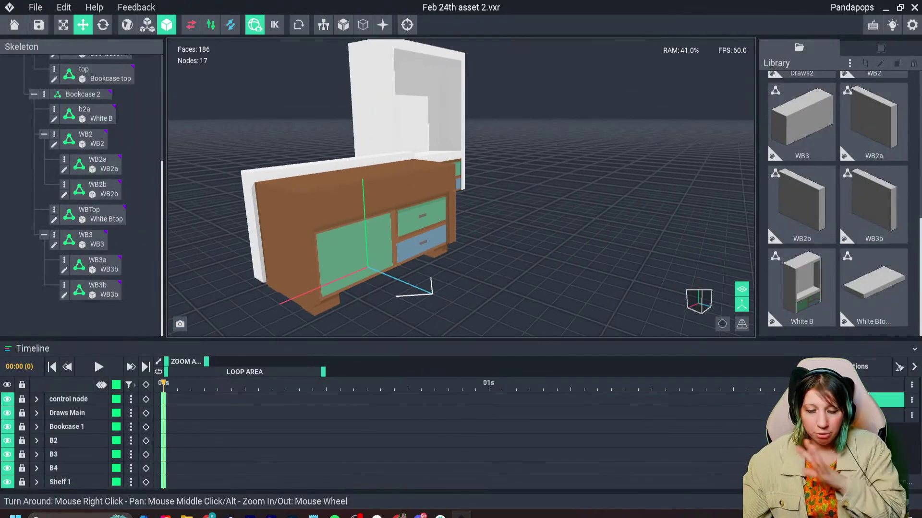
Switch to the Idle animation and examine how the bookcases and drawers are arranged in it.
click(891, 416)
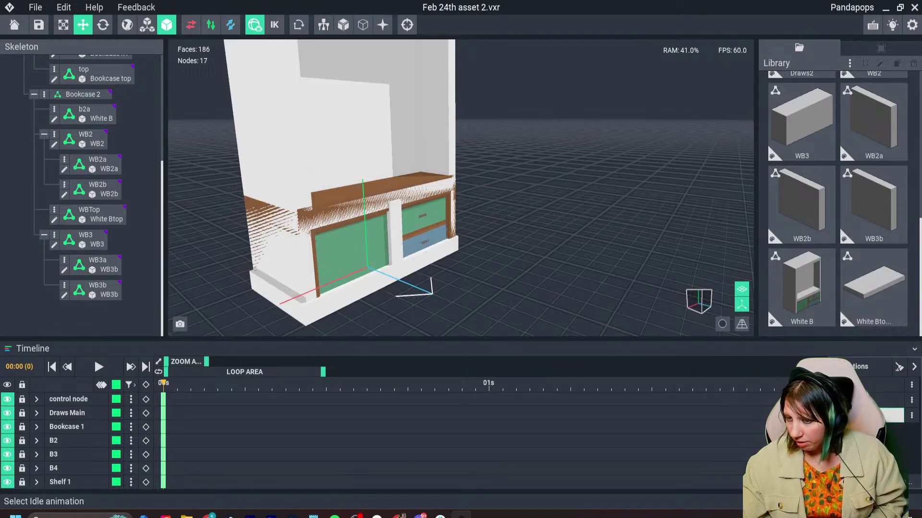
mouse_move(495, 238)
right_down()
mouse_move(423, 229)
mouse_move(499, 226)
right_up()
scroll(458, 229, down, 3)
click(336, 273)
click(308, 230)
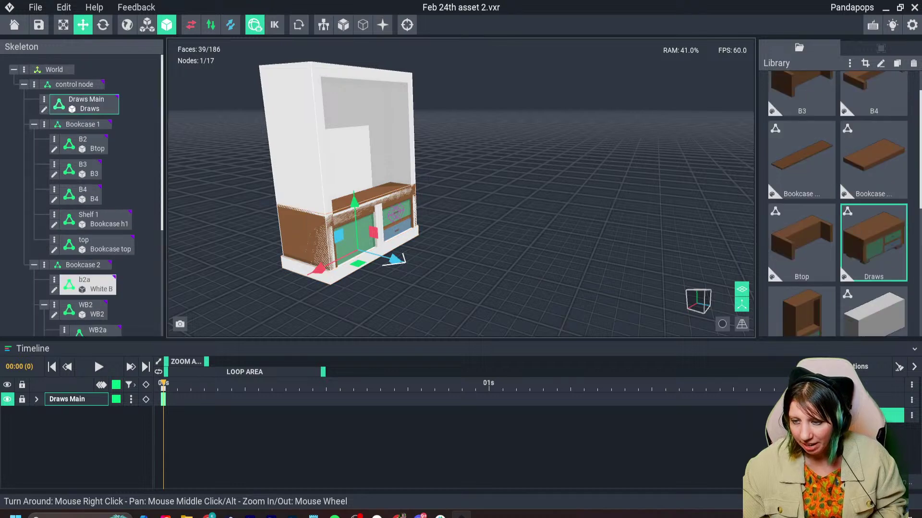
click(308, 192)
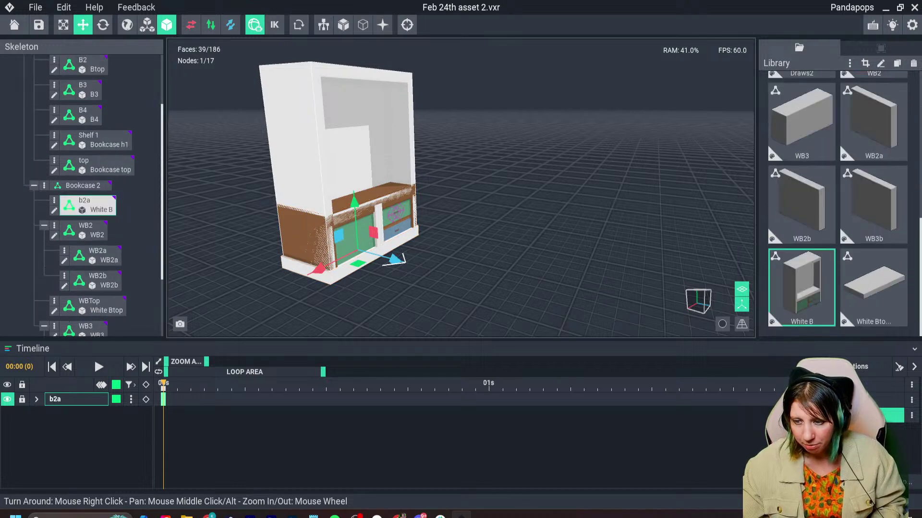
drag(354, 202, 351, 120)
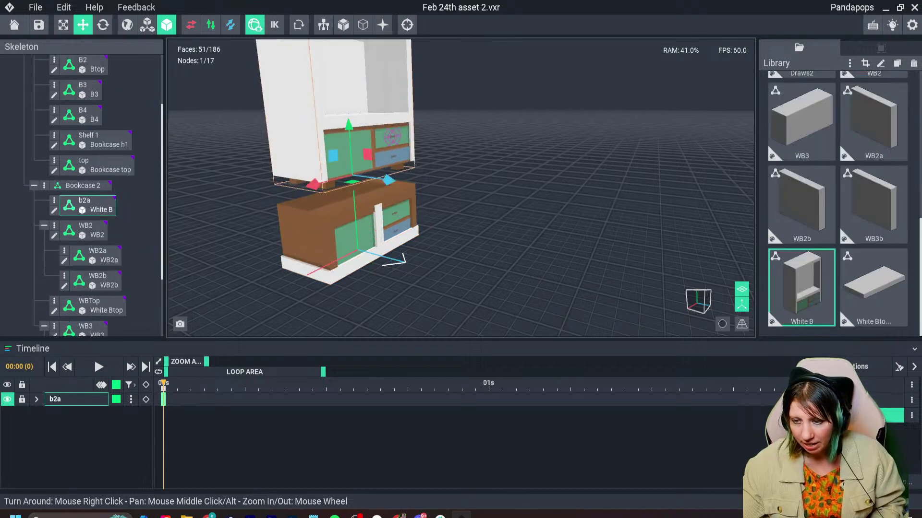
drag(315, 185, 406, 163)
key(ctrl+z)
key(ctrl+z)
click(423, 278)
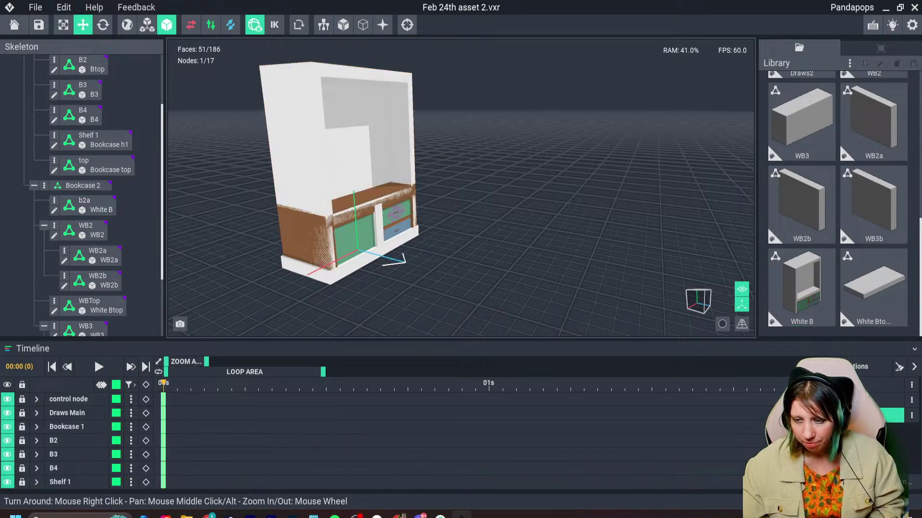
Save the project and switch to the Bookcase animation.
right_drag(423, 278, 288, 269)
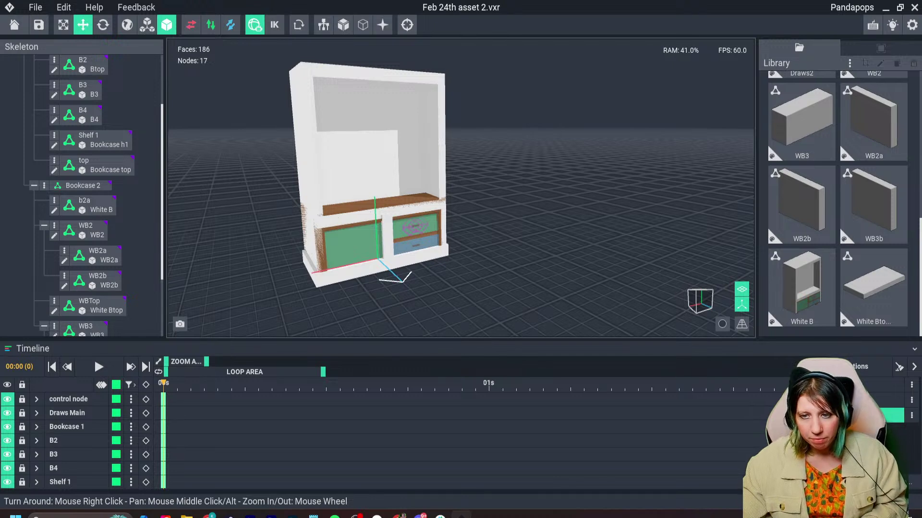
click(39, 24)
click(883, 385)
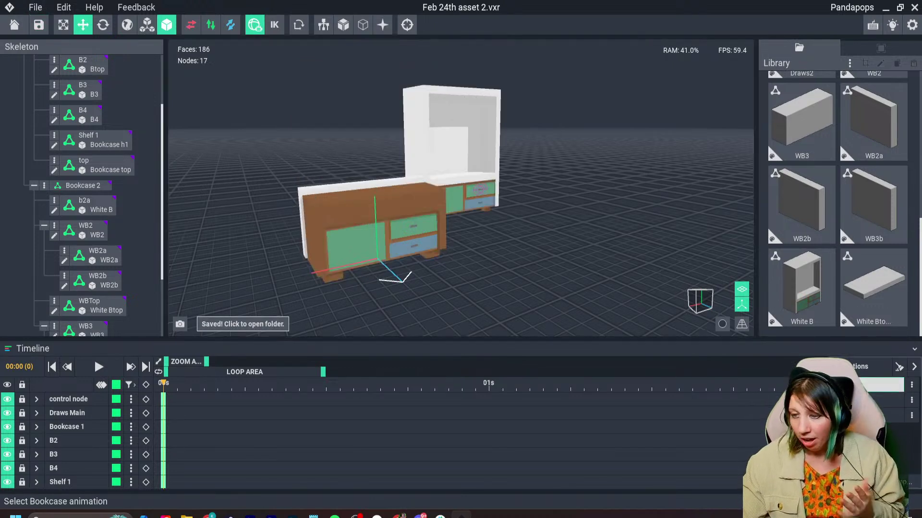
right_drag(355, 269, 298, 269)
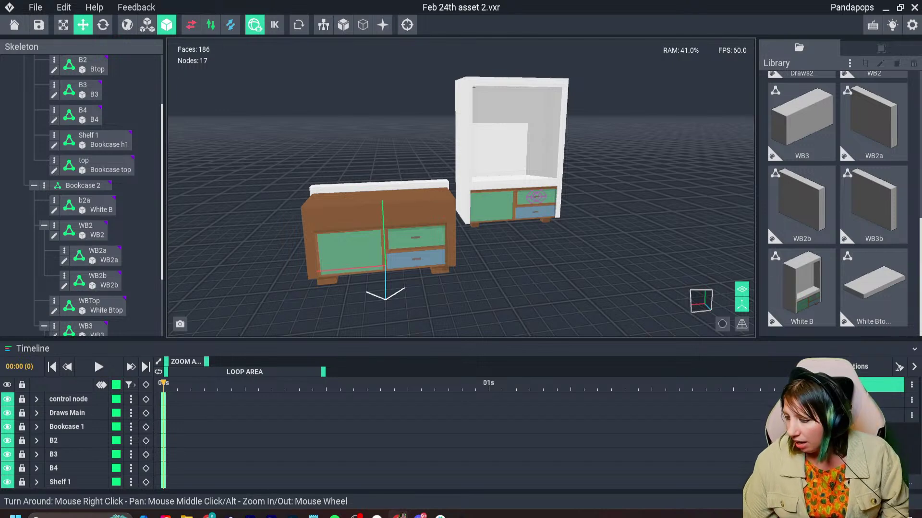
key(super+n)
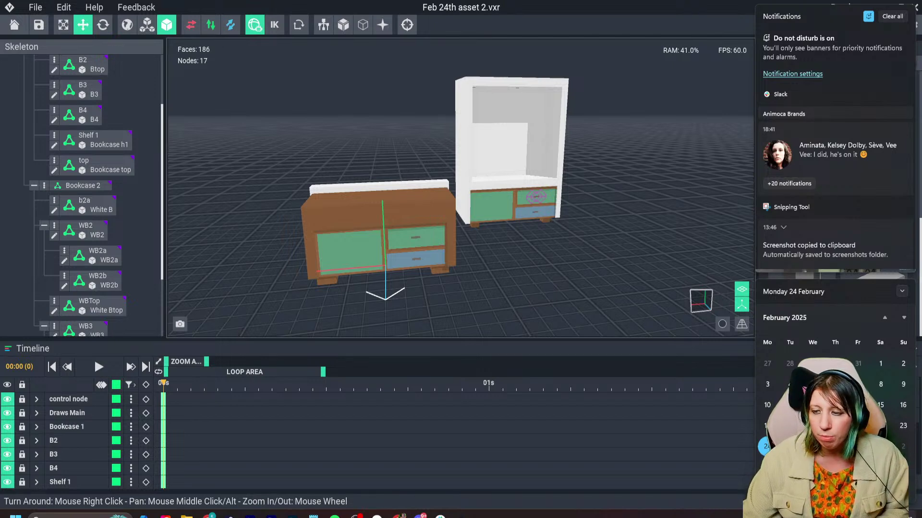
key(super+shift+s)
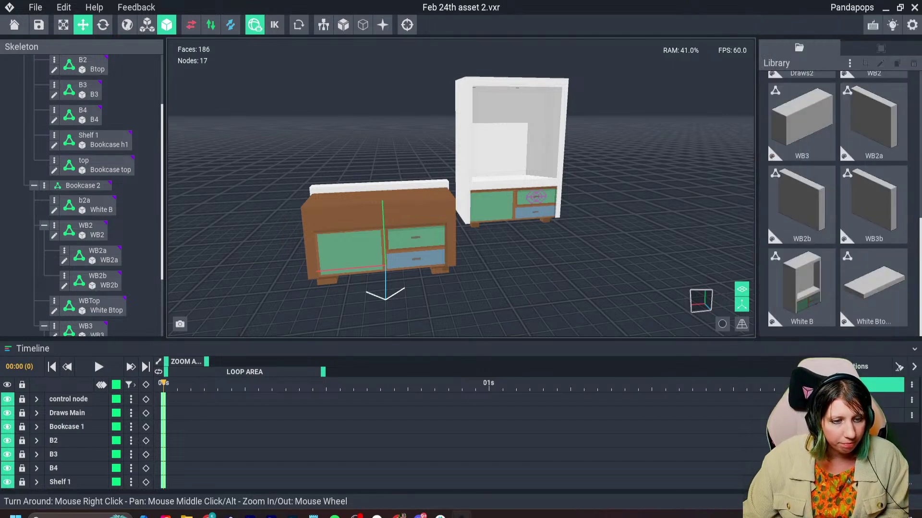
Save the project again with the Bookcase animation active.
key(ctrl+s)
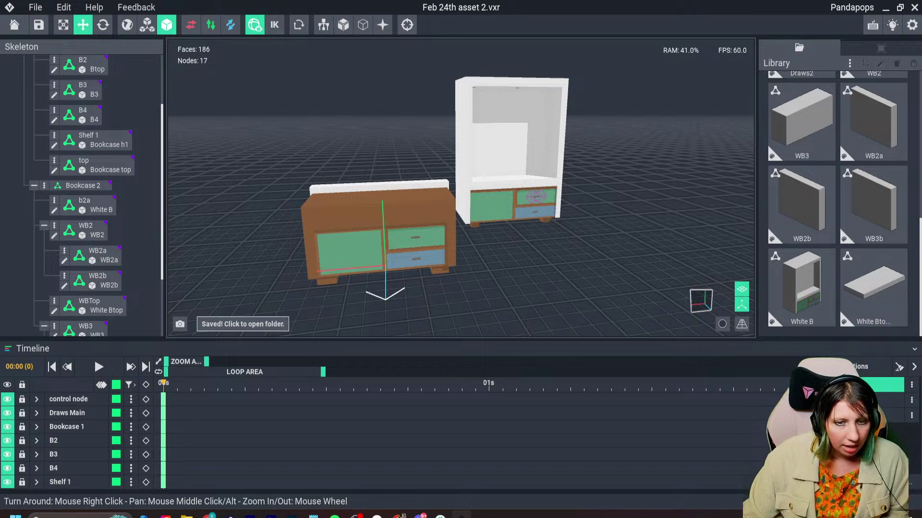